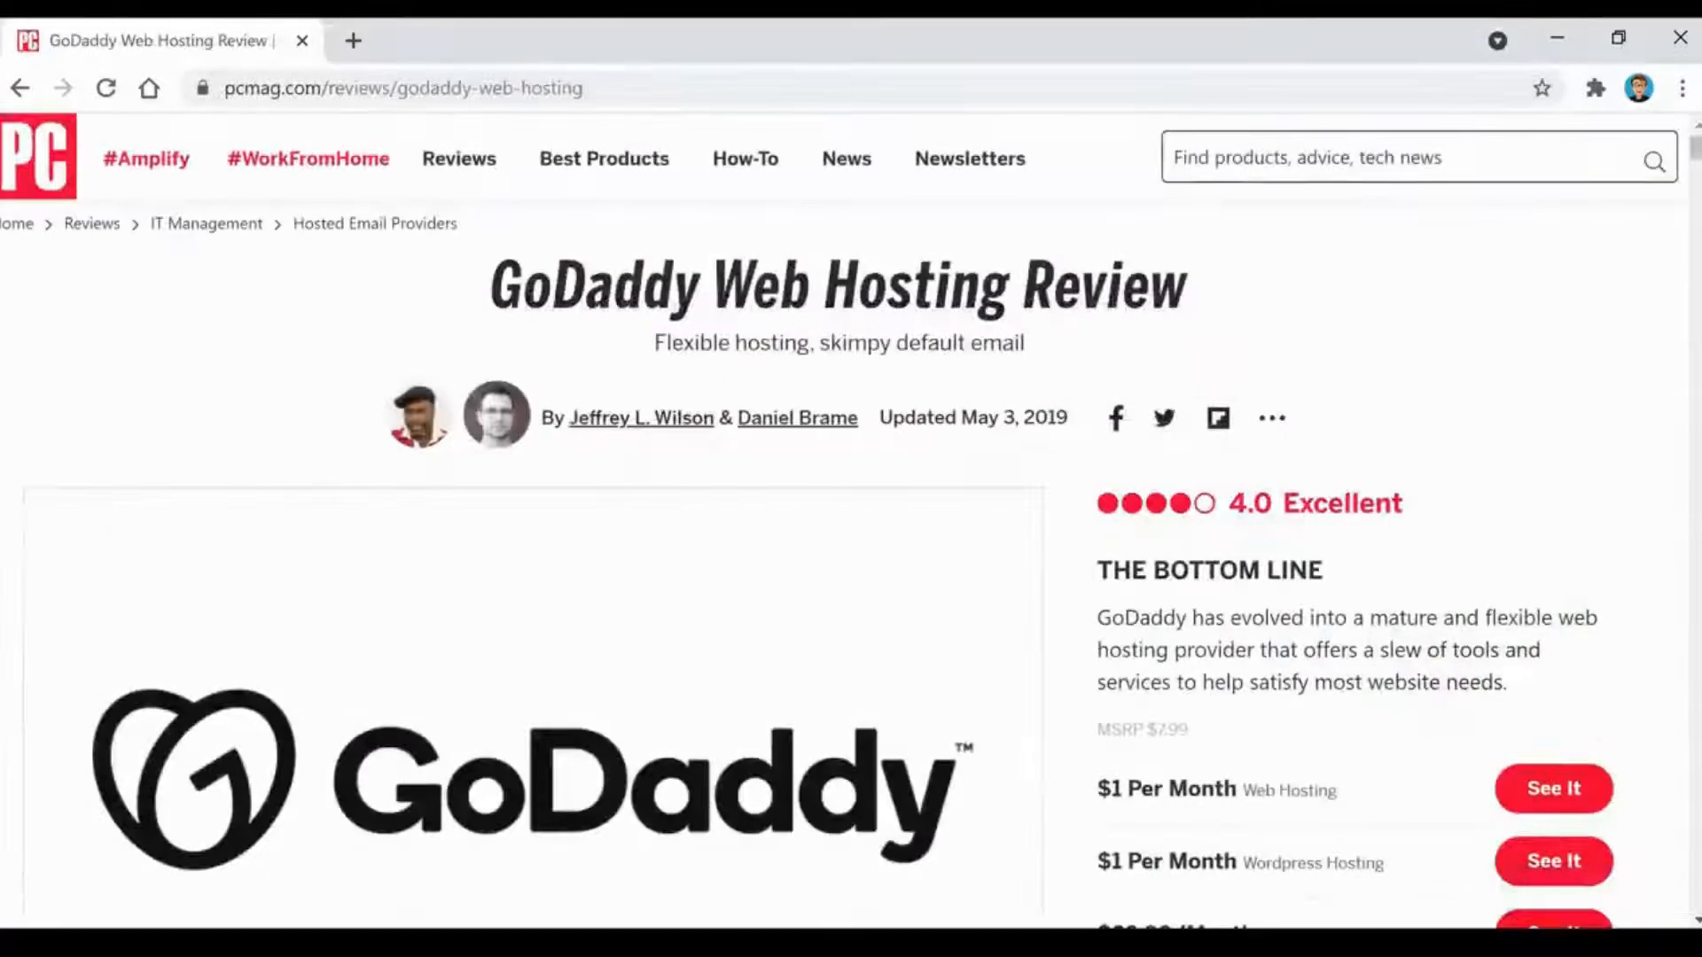
# - Read the rating, hosting prices, pros and cons in PCMag's GoDaddy Web Hosting review
pyautogui.scroll(-1, 851, 523)
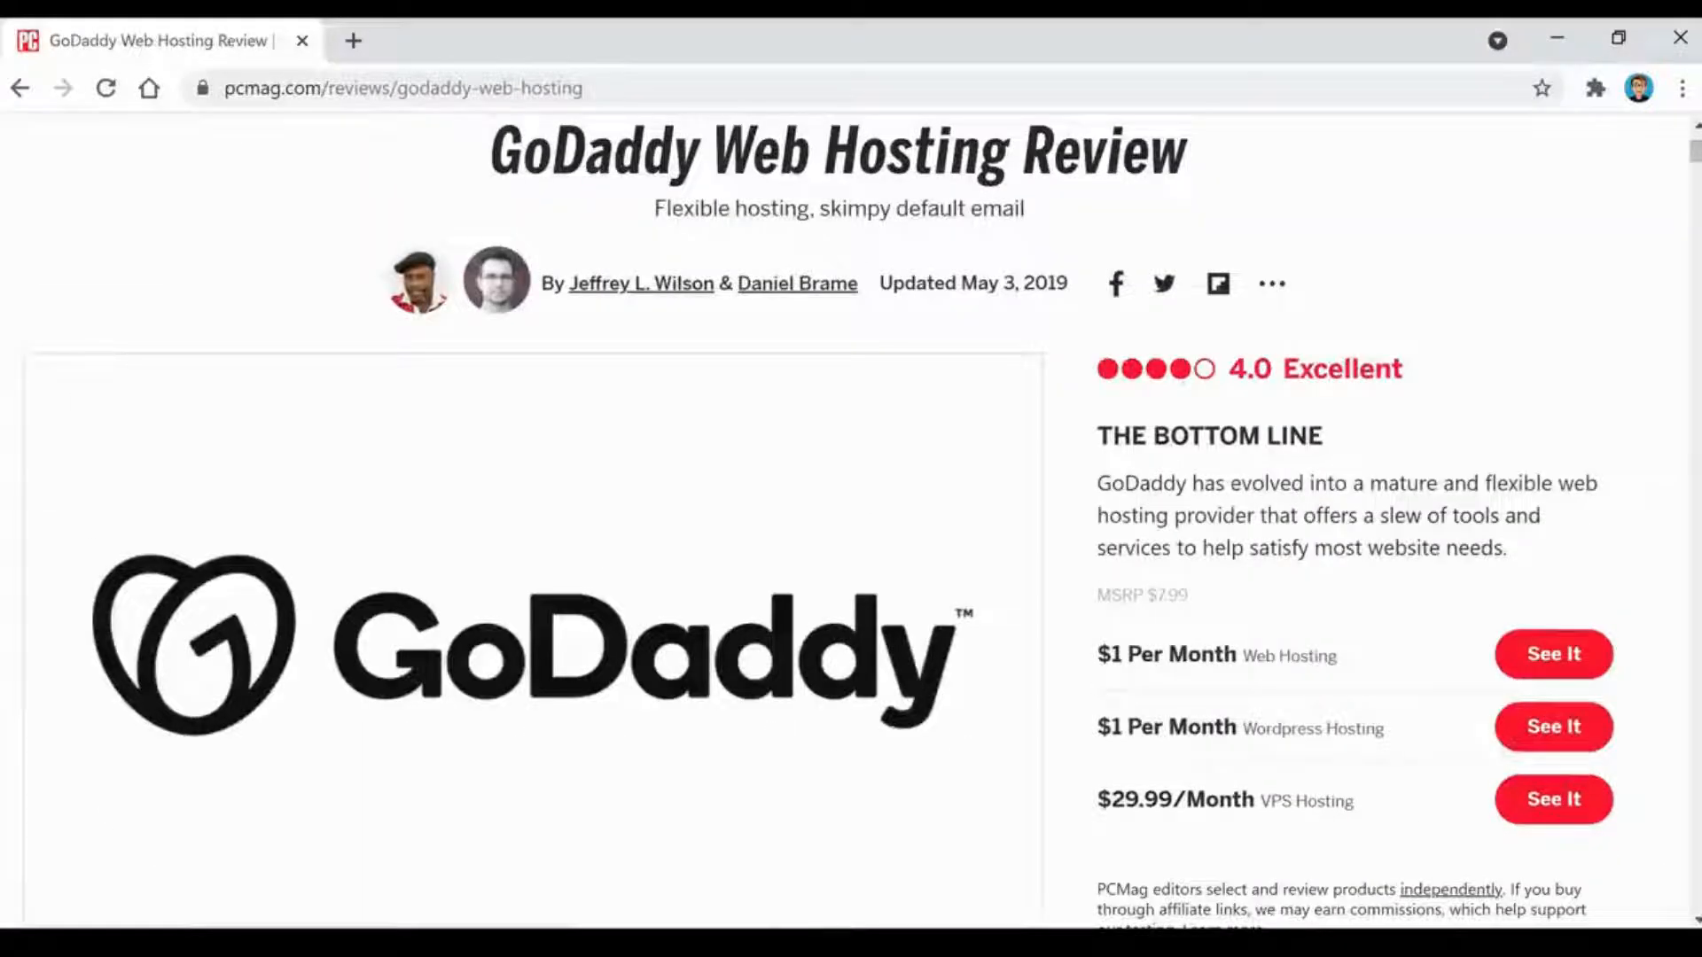
pyautogui.scroll(-5, 851, 523)
pyautogui.scroll(-3, 851, 523)
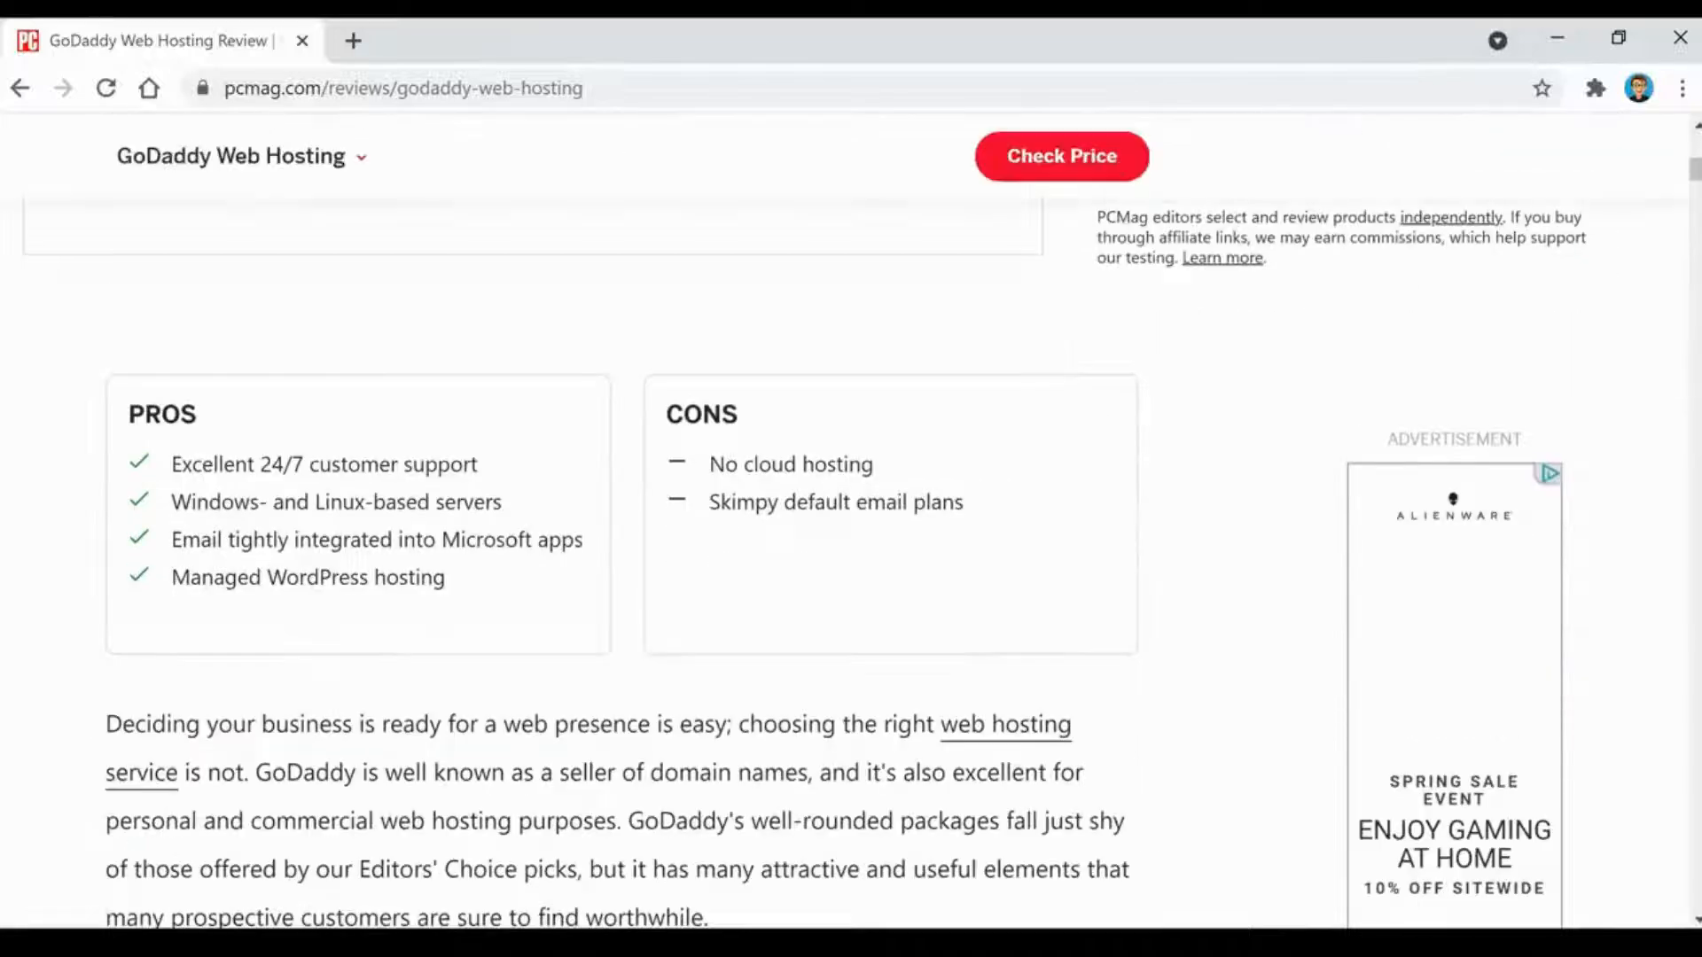
pyautogui.scroll(-1, 851, 523)
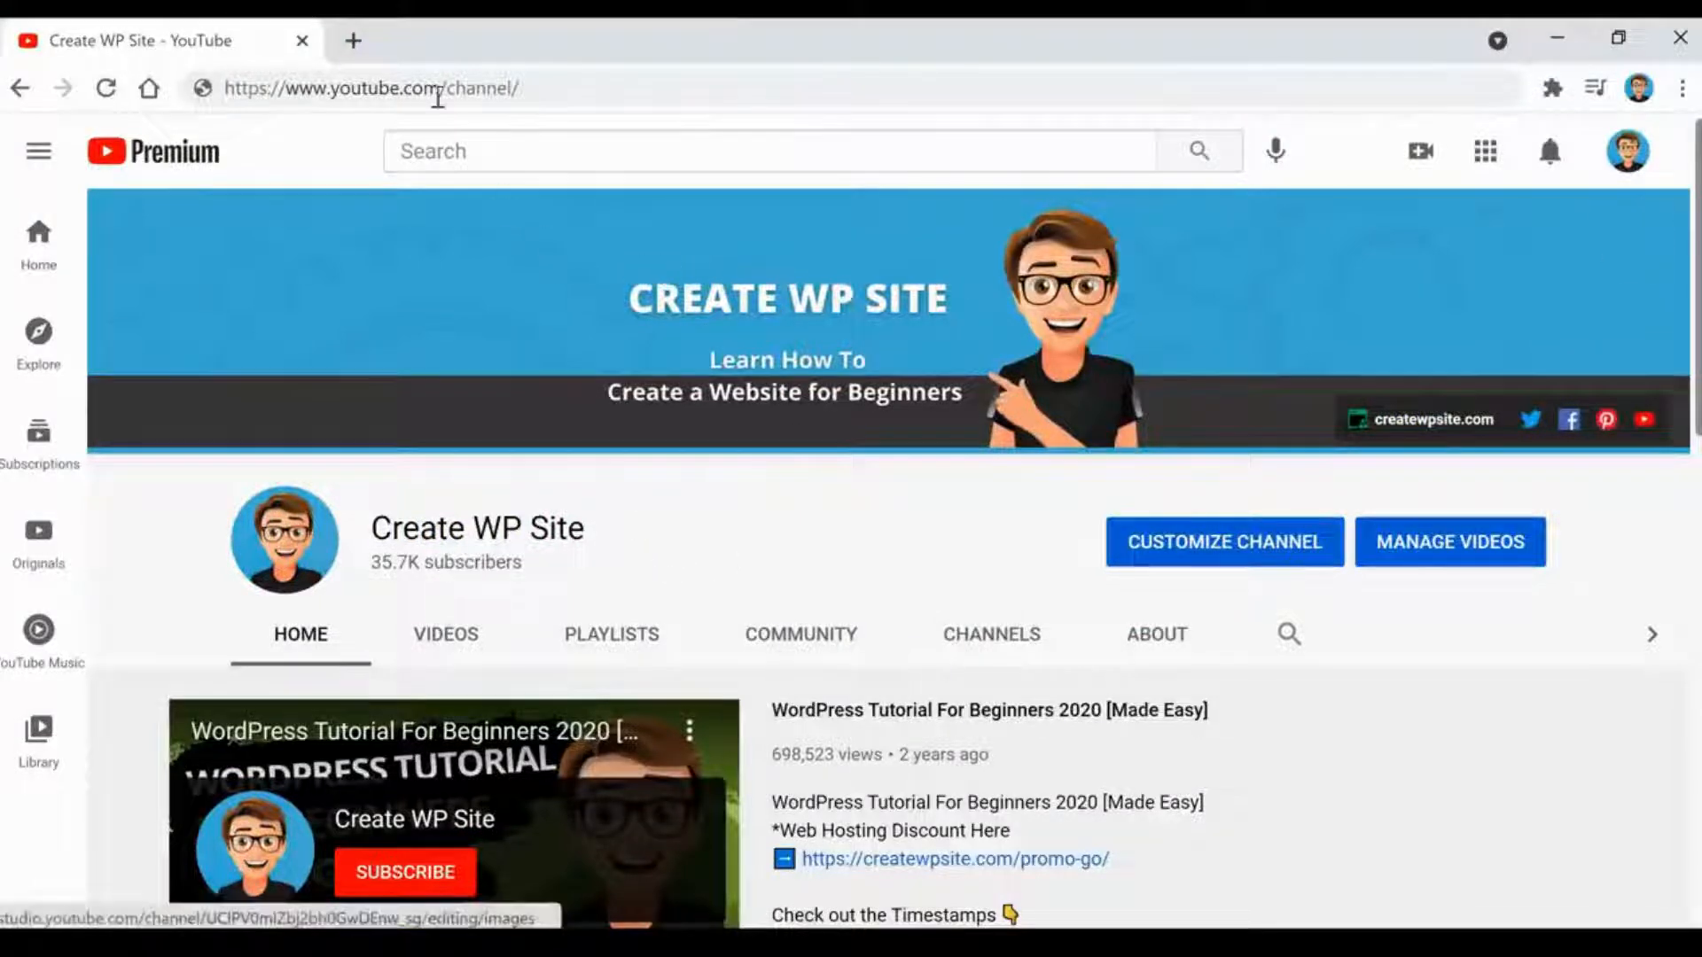
# - Go to createwpsite.com/gd-hosting and open the GoDaddy Coupon offer for web hosting plus a free domain
pyautogui.click(571, 88)
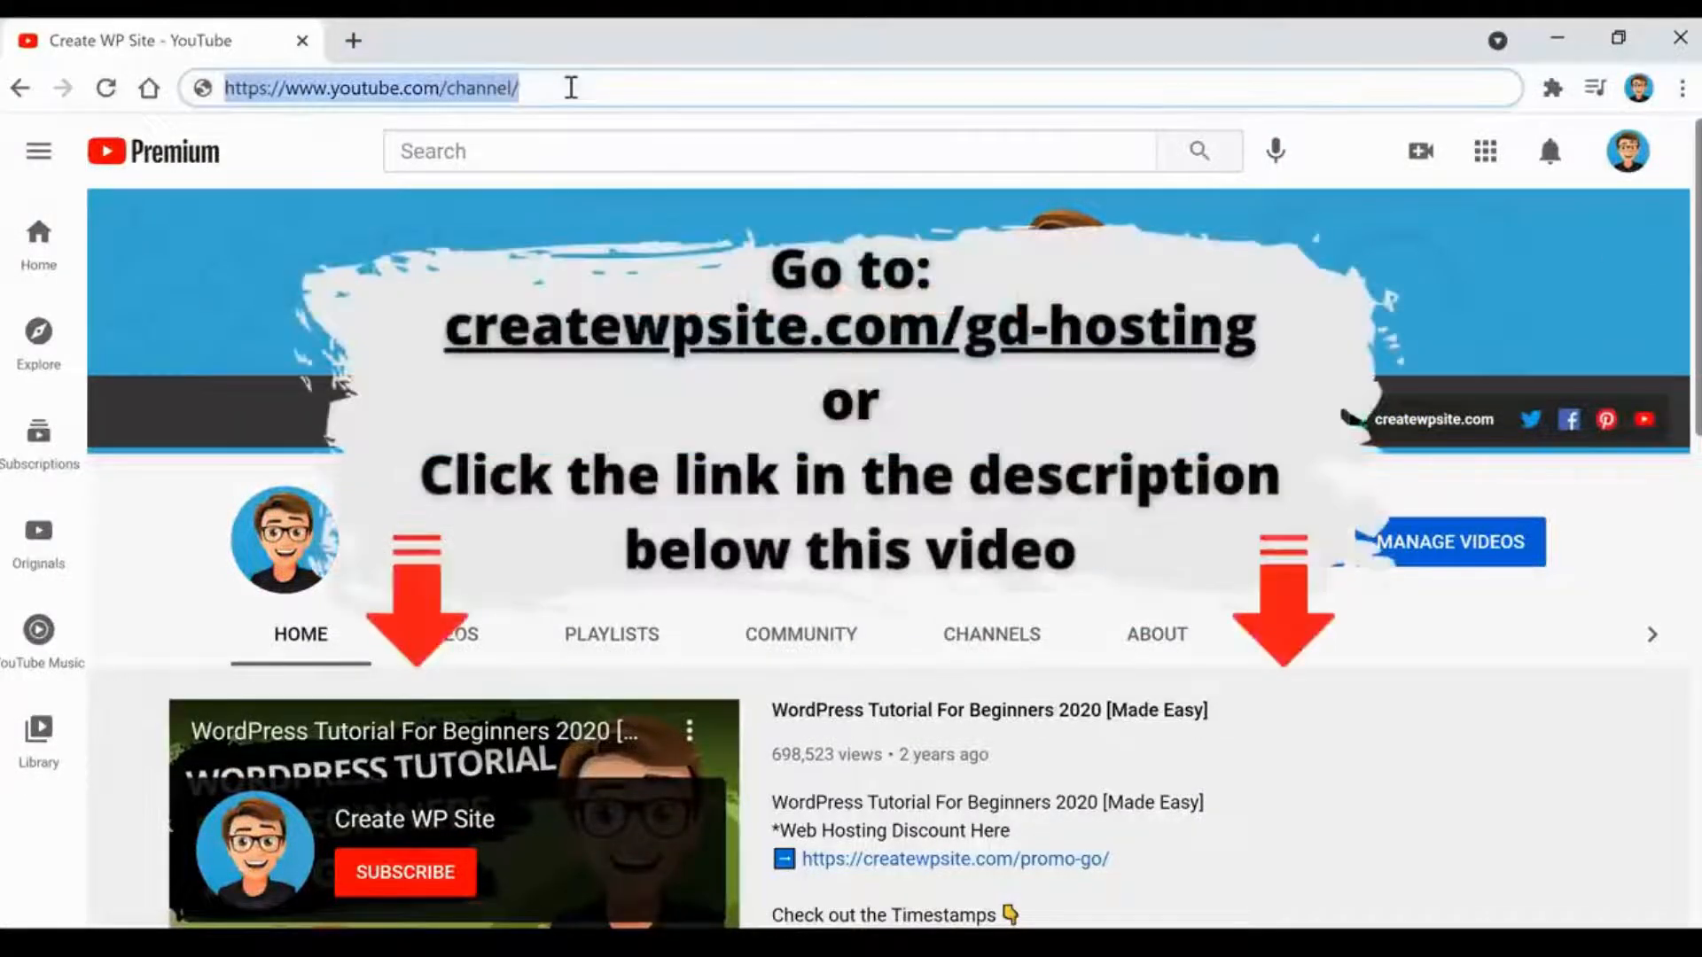
pyautogui.write('http://createwpsite.com/gd-hosting')
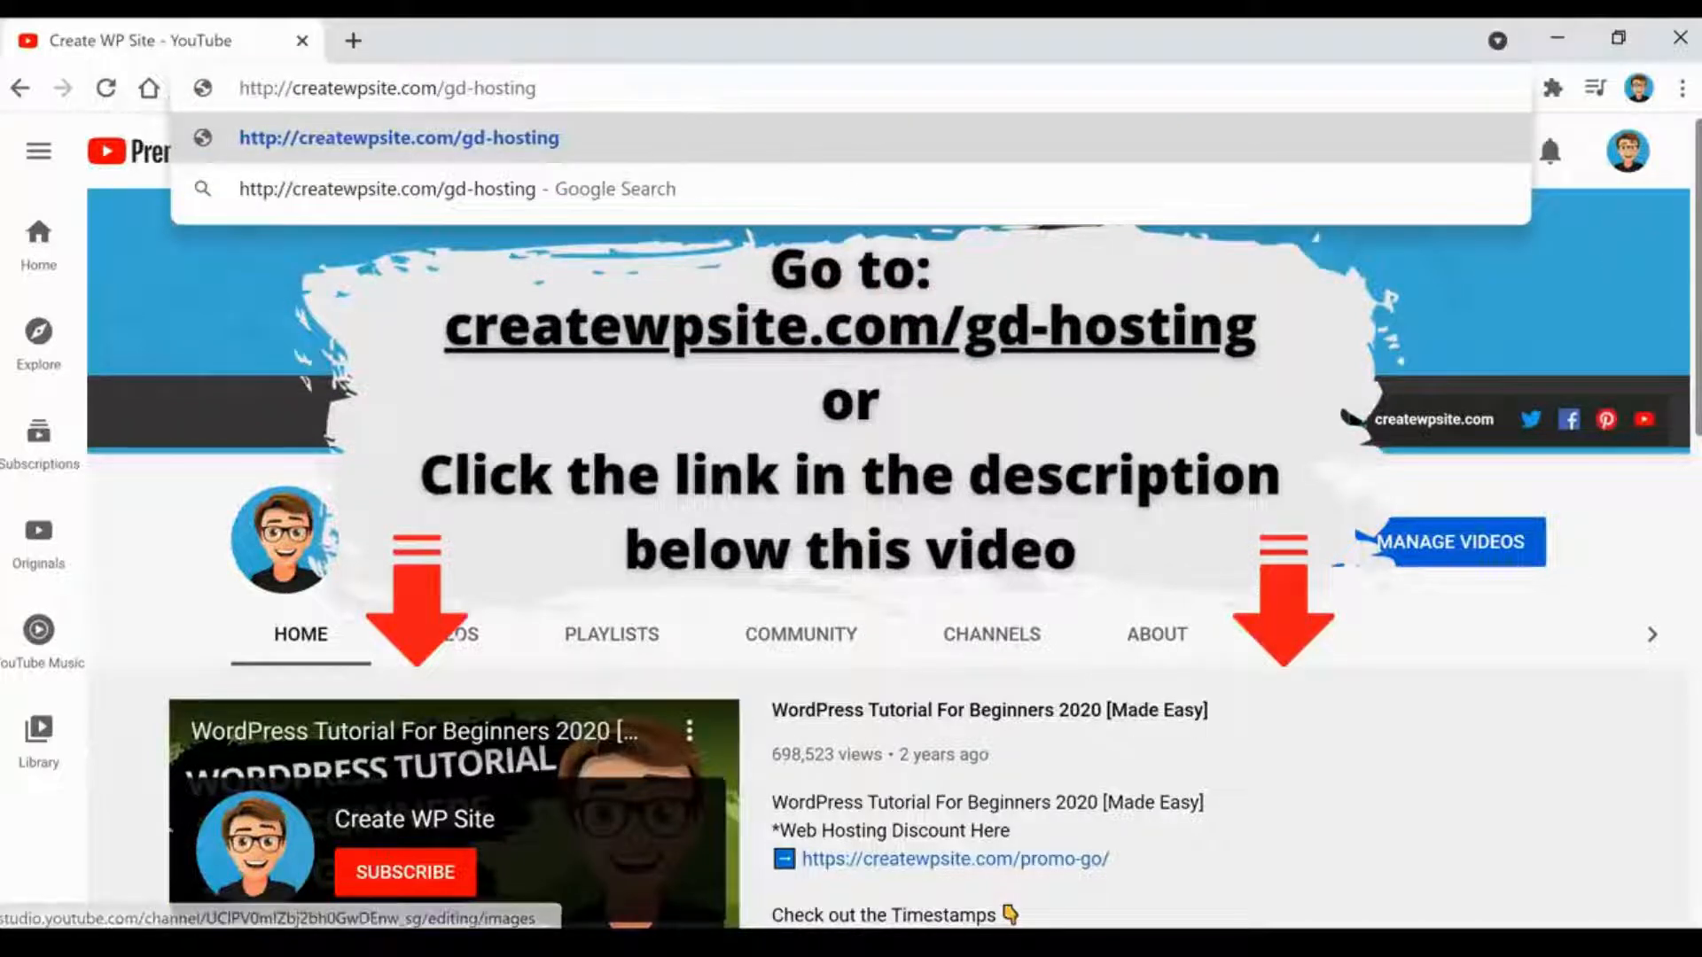
pyautogui.press('Return')
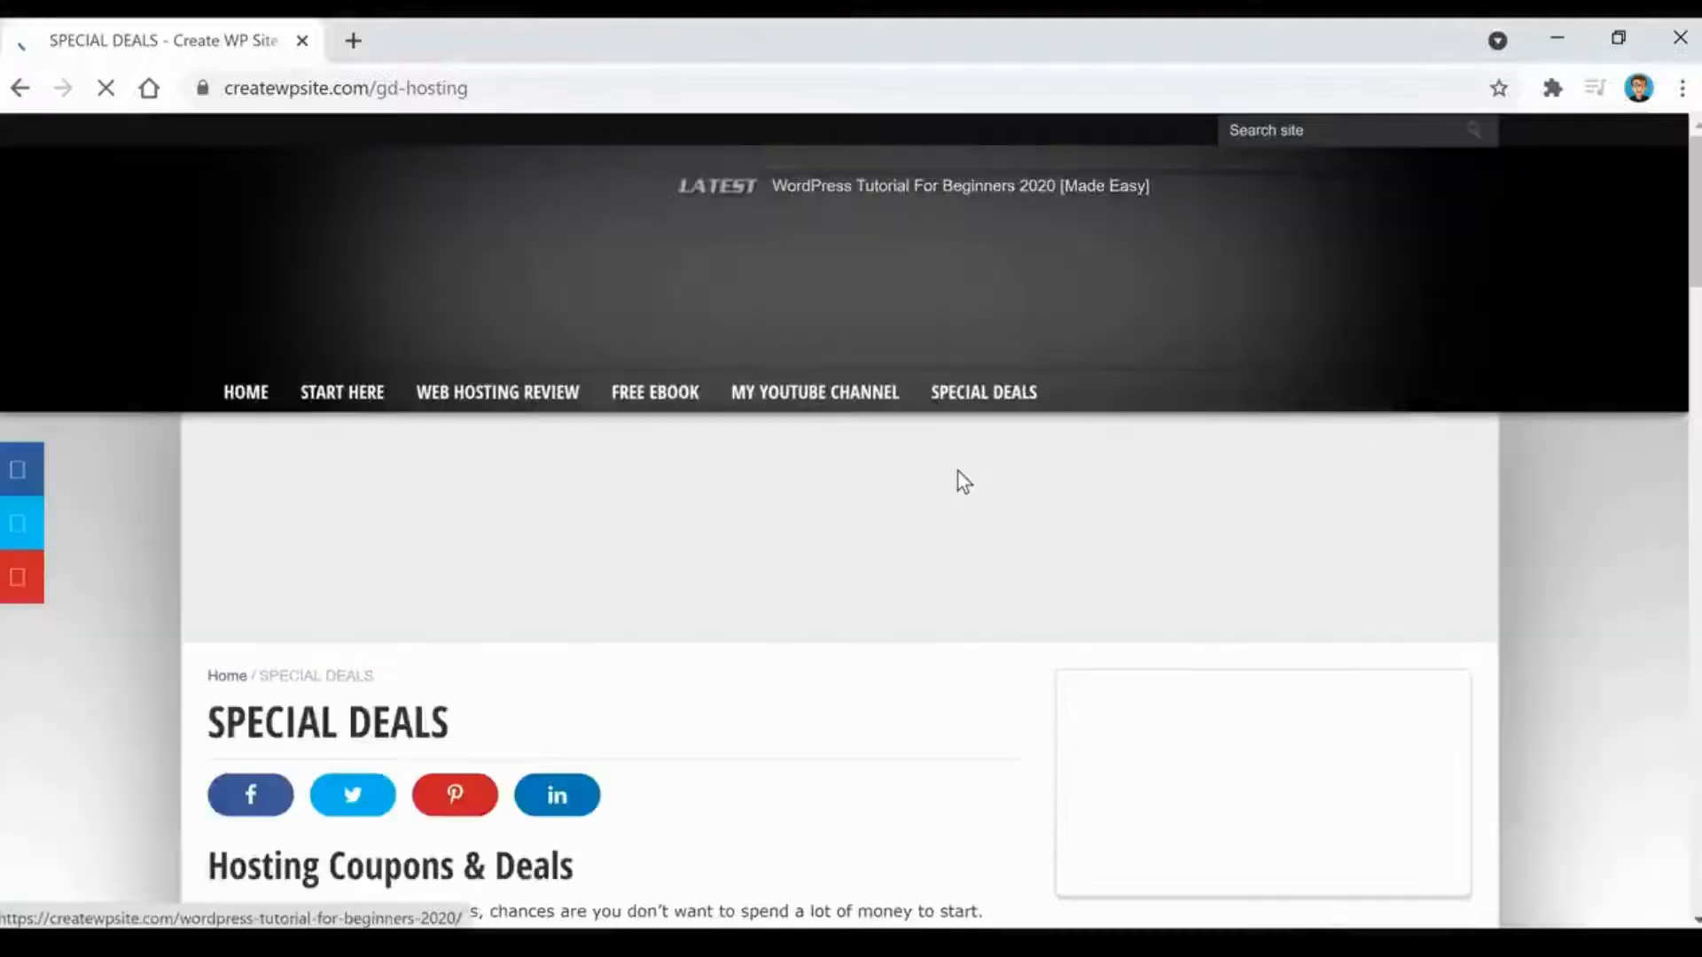
pyautogui.scroll(-3, 694, 532)
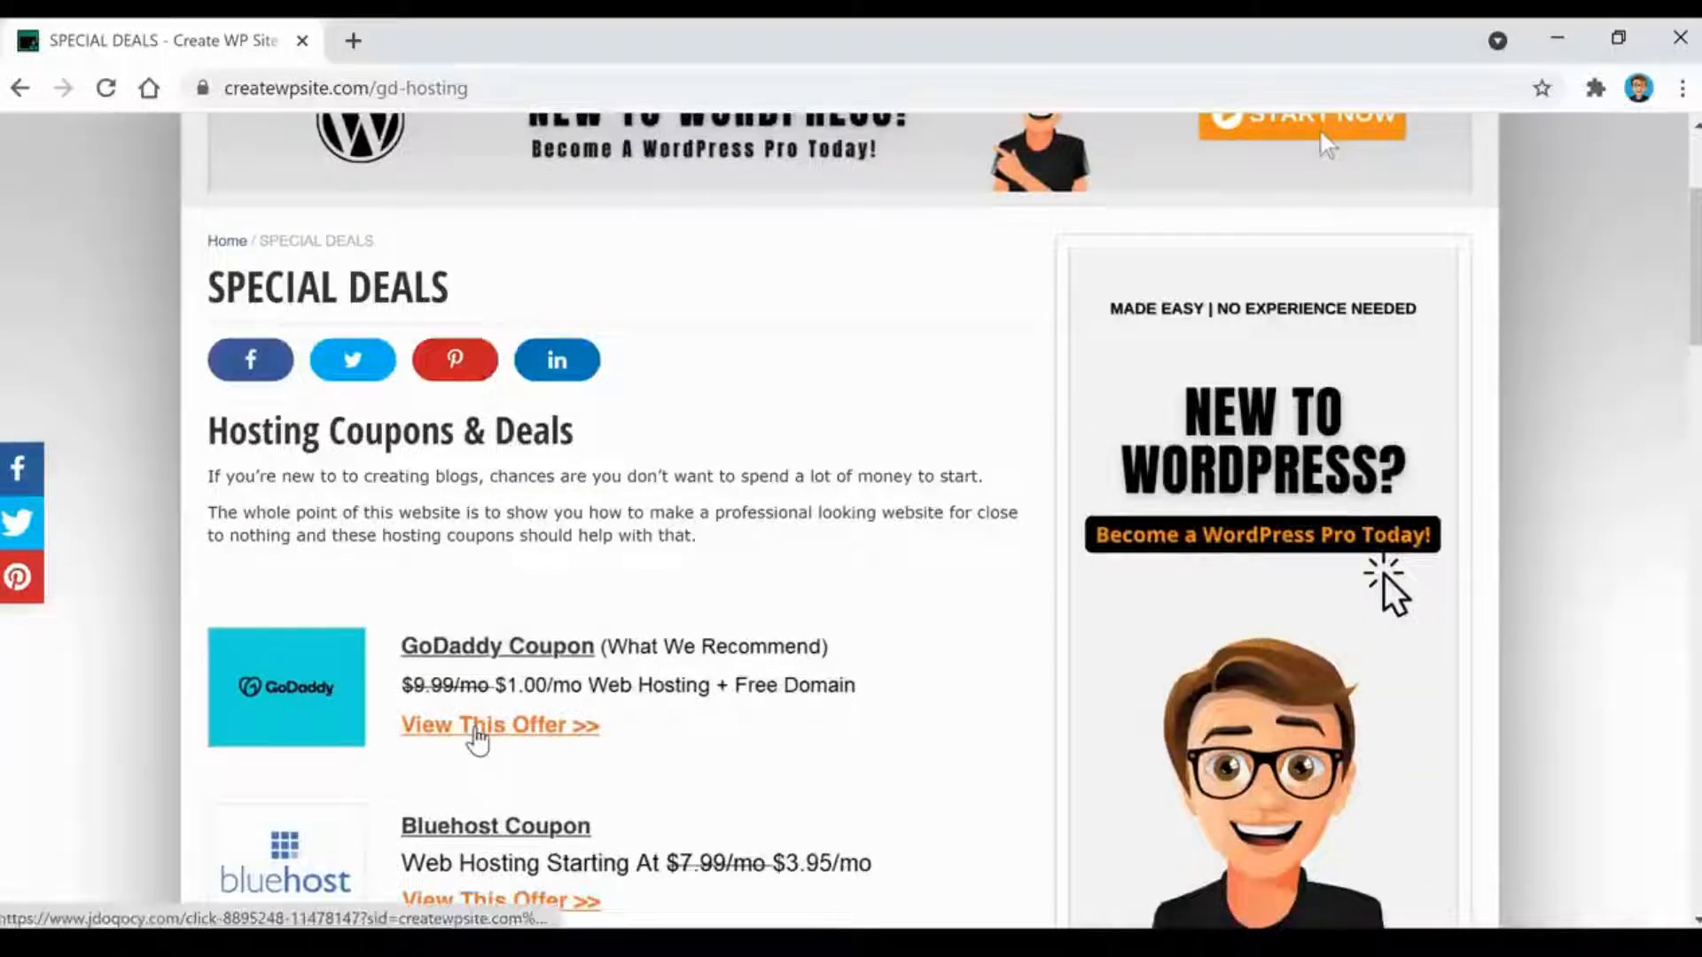
pyautogui.click(477, 736)
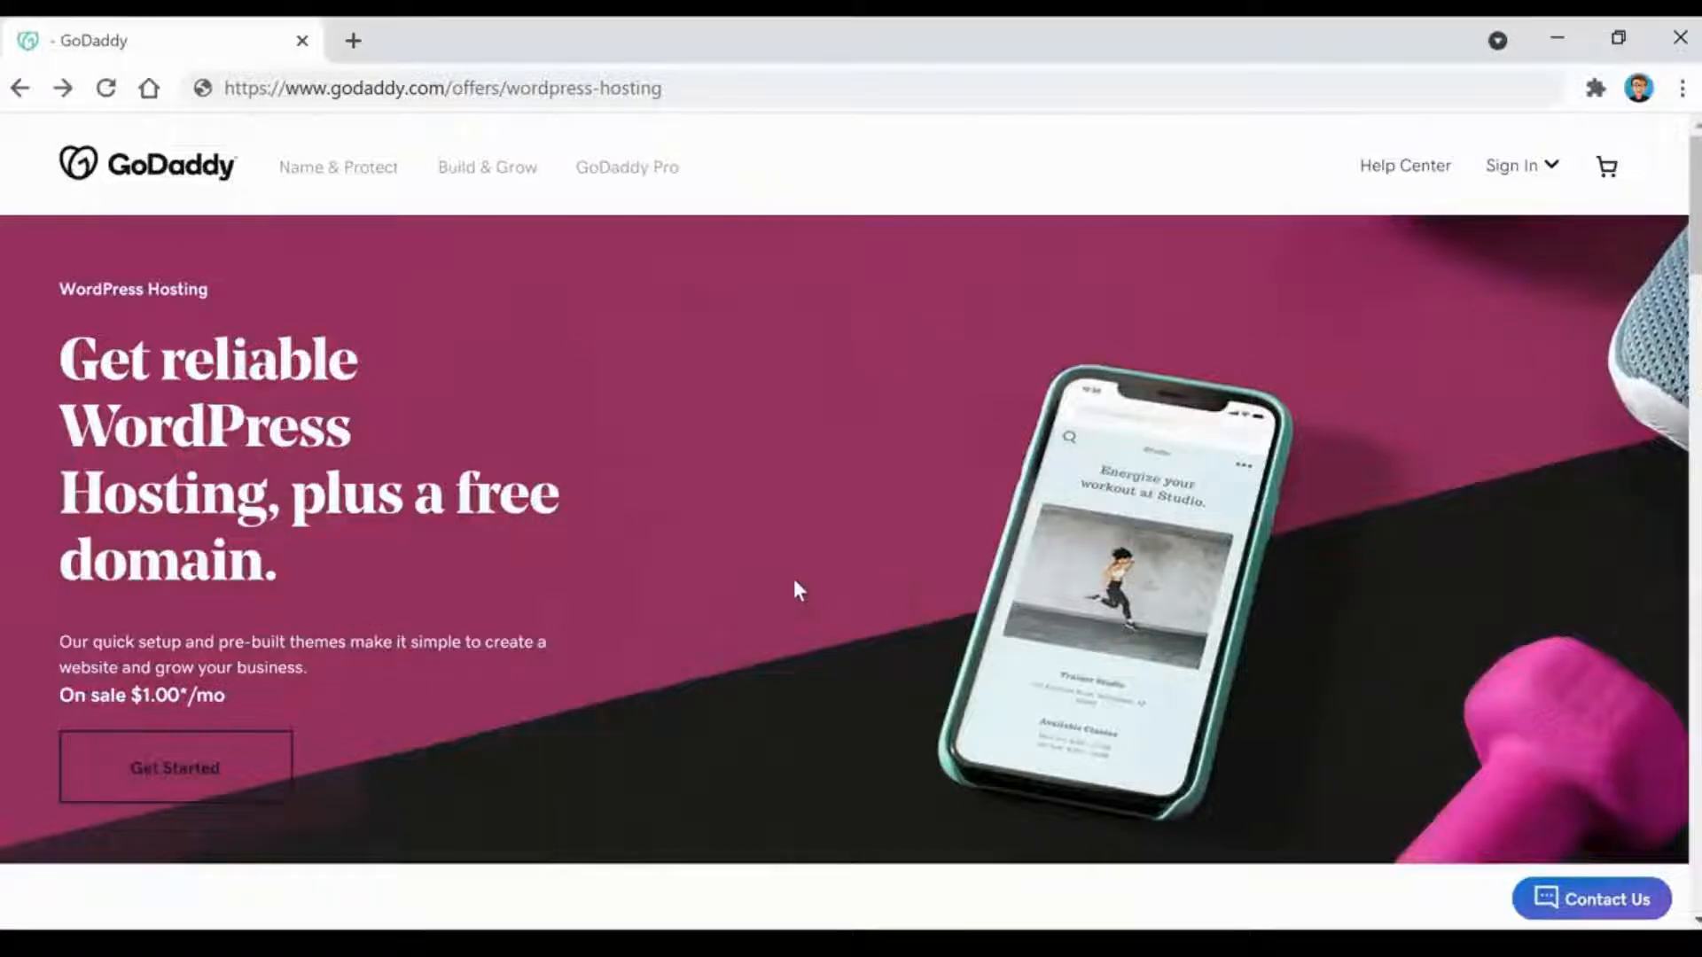
# - Start the WordPress hosting order and continue with the Basic plan, a 12-month term and no Essential Website Security
pyautogui.click(263, 798)
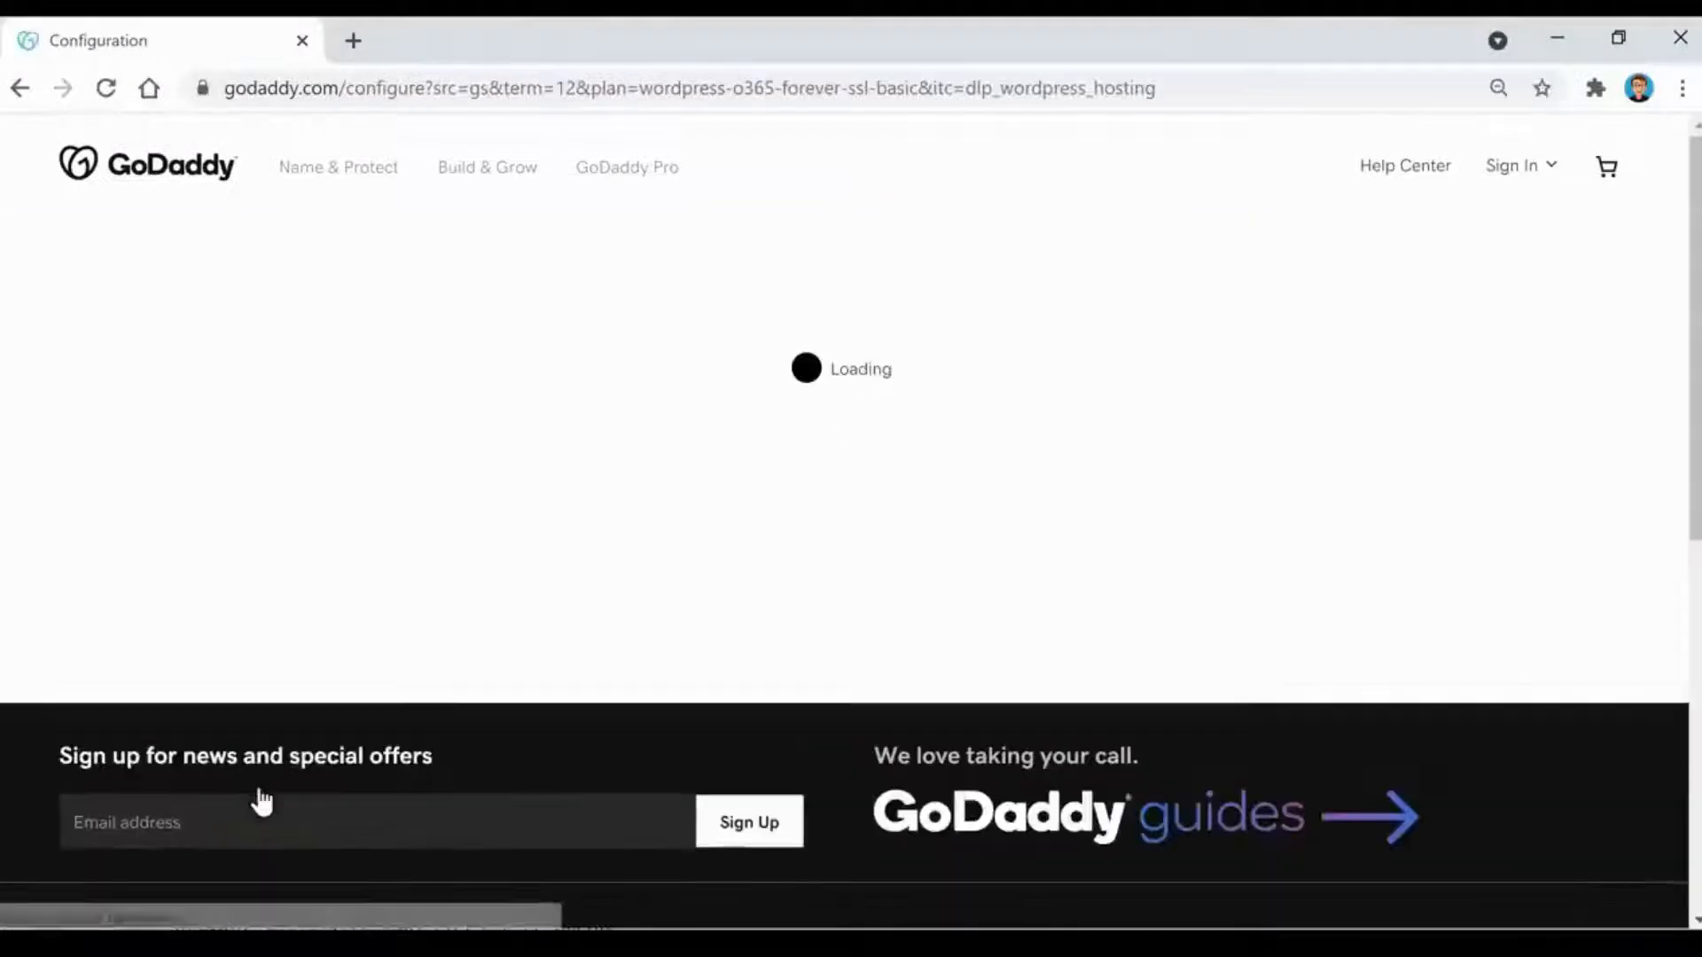
pyautogui.scroll(-2, 860, 445)
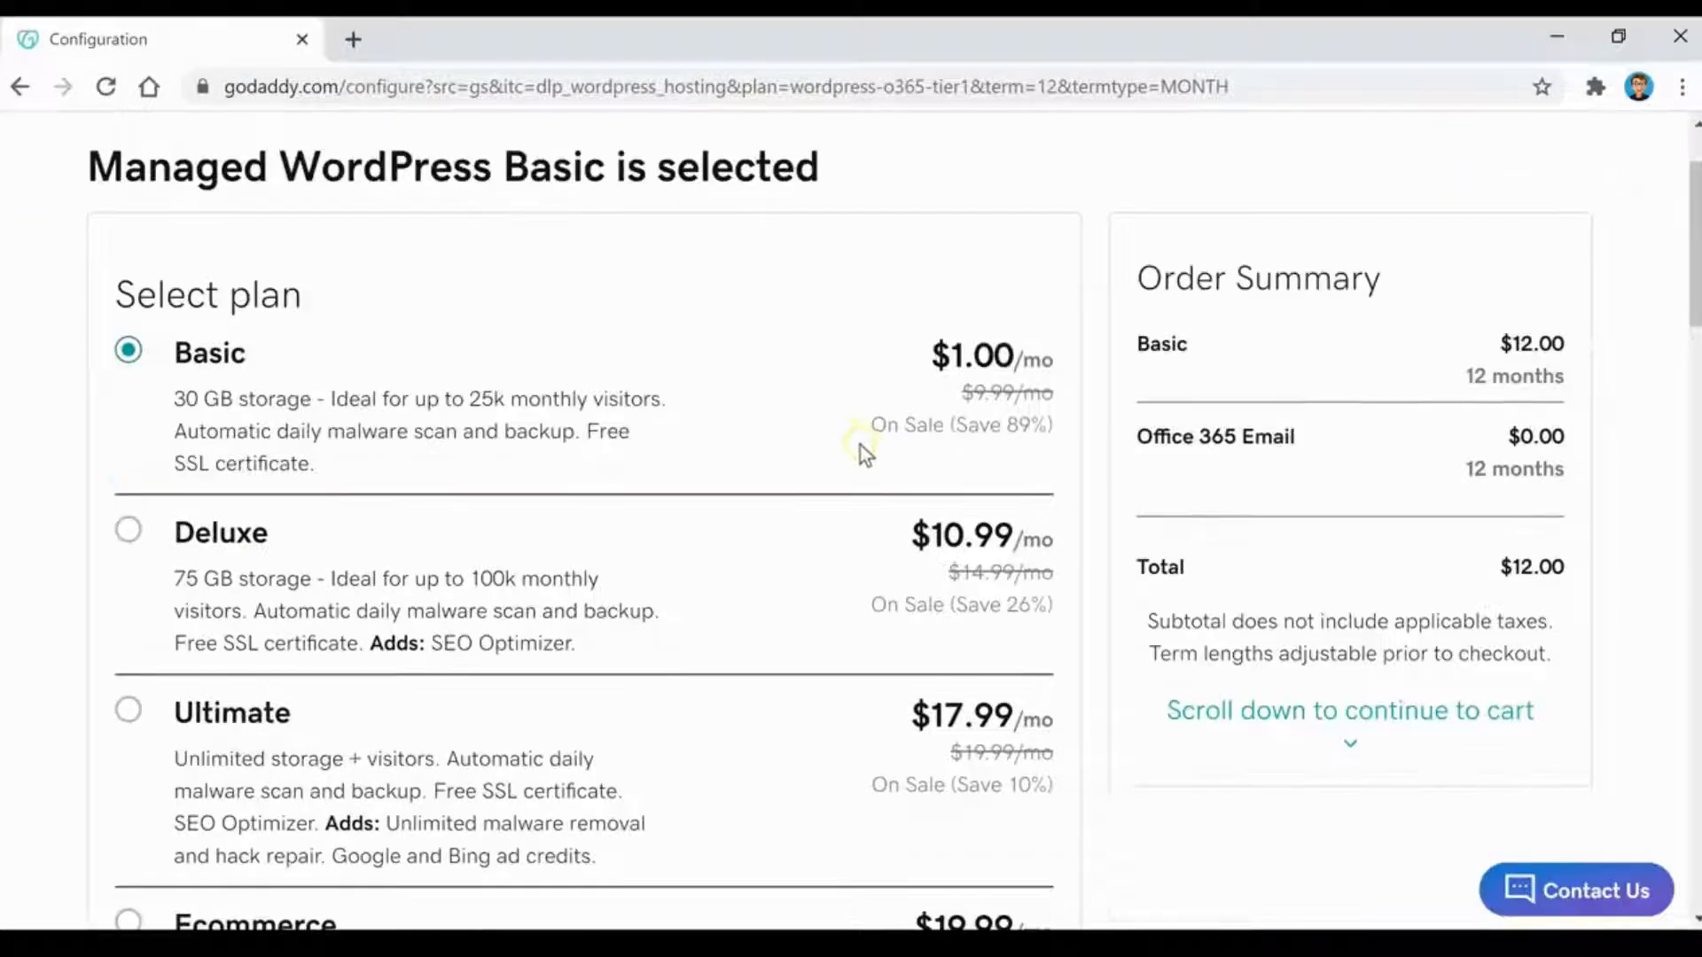
pyautogui.scroll(-10, 753, 410)
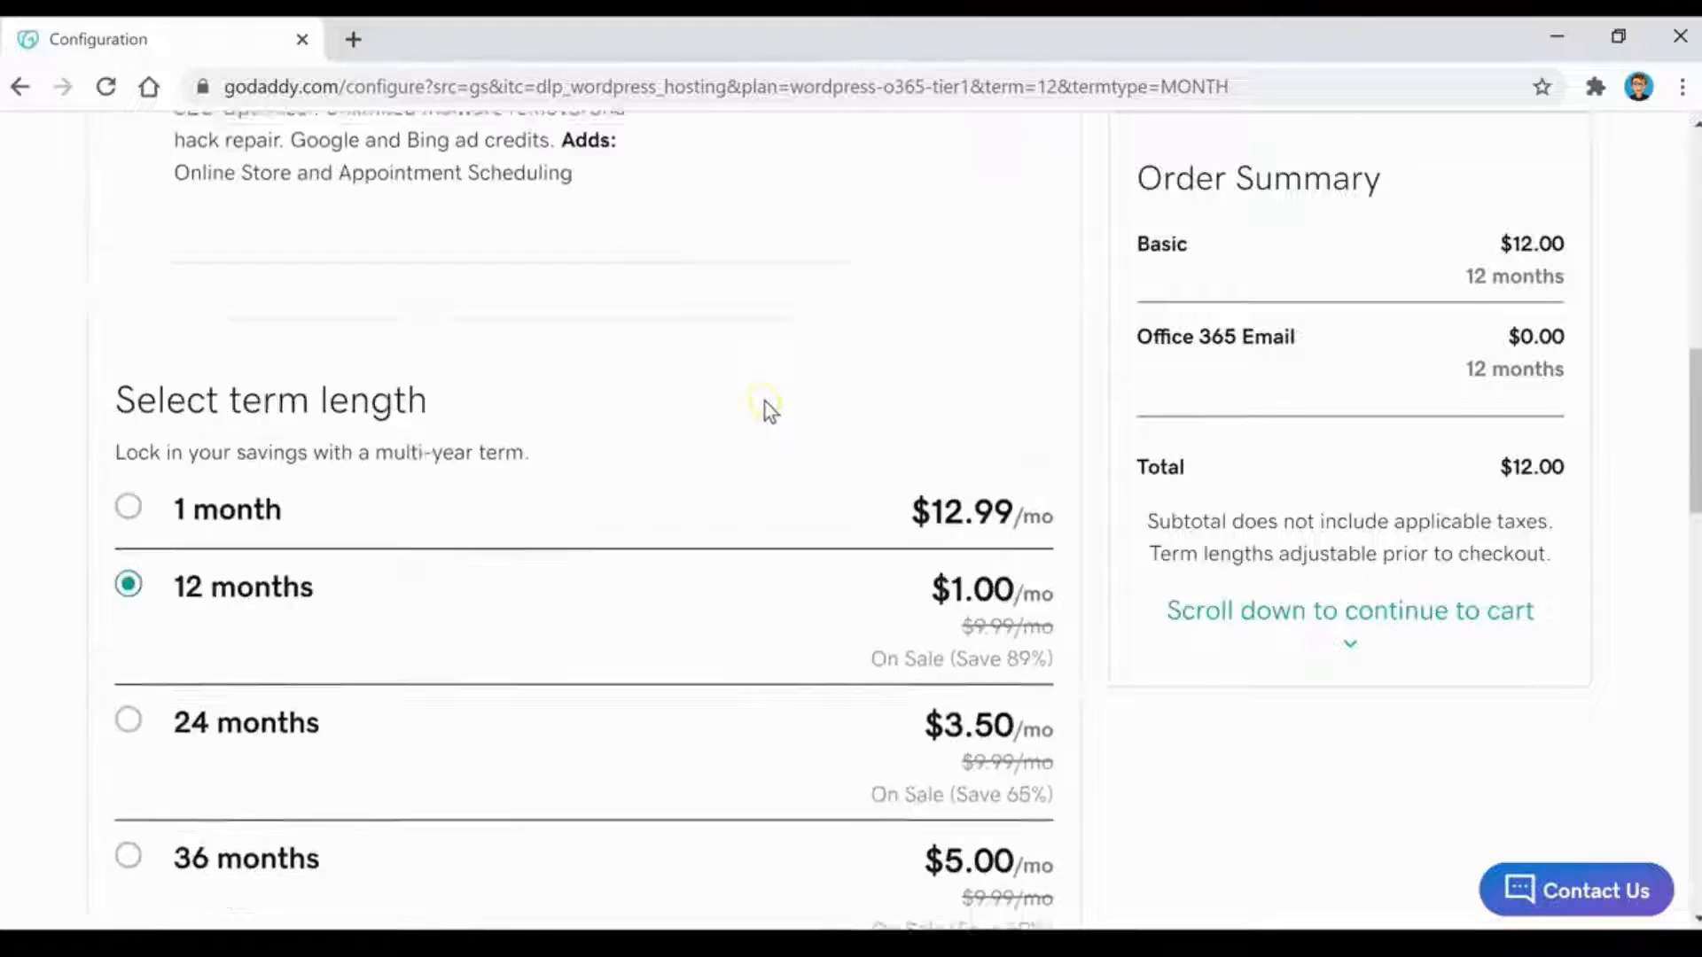
pyautogui.scroll(-5, 768, 408)
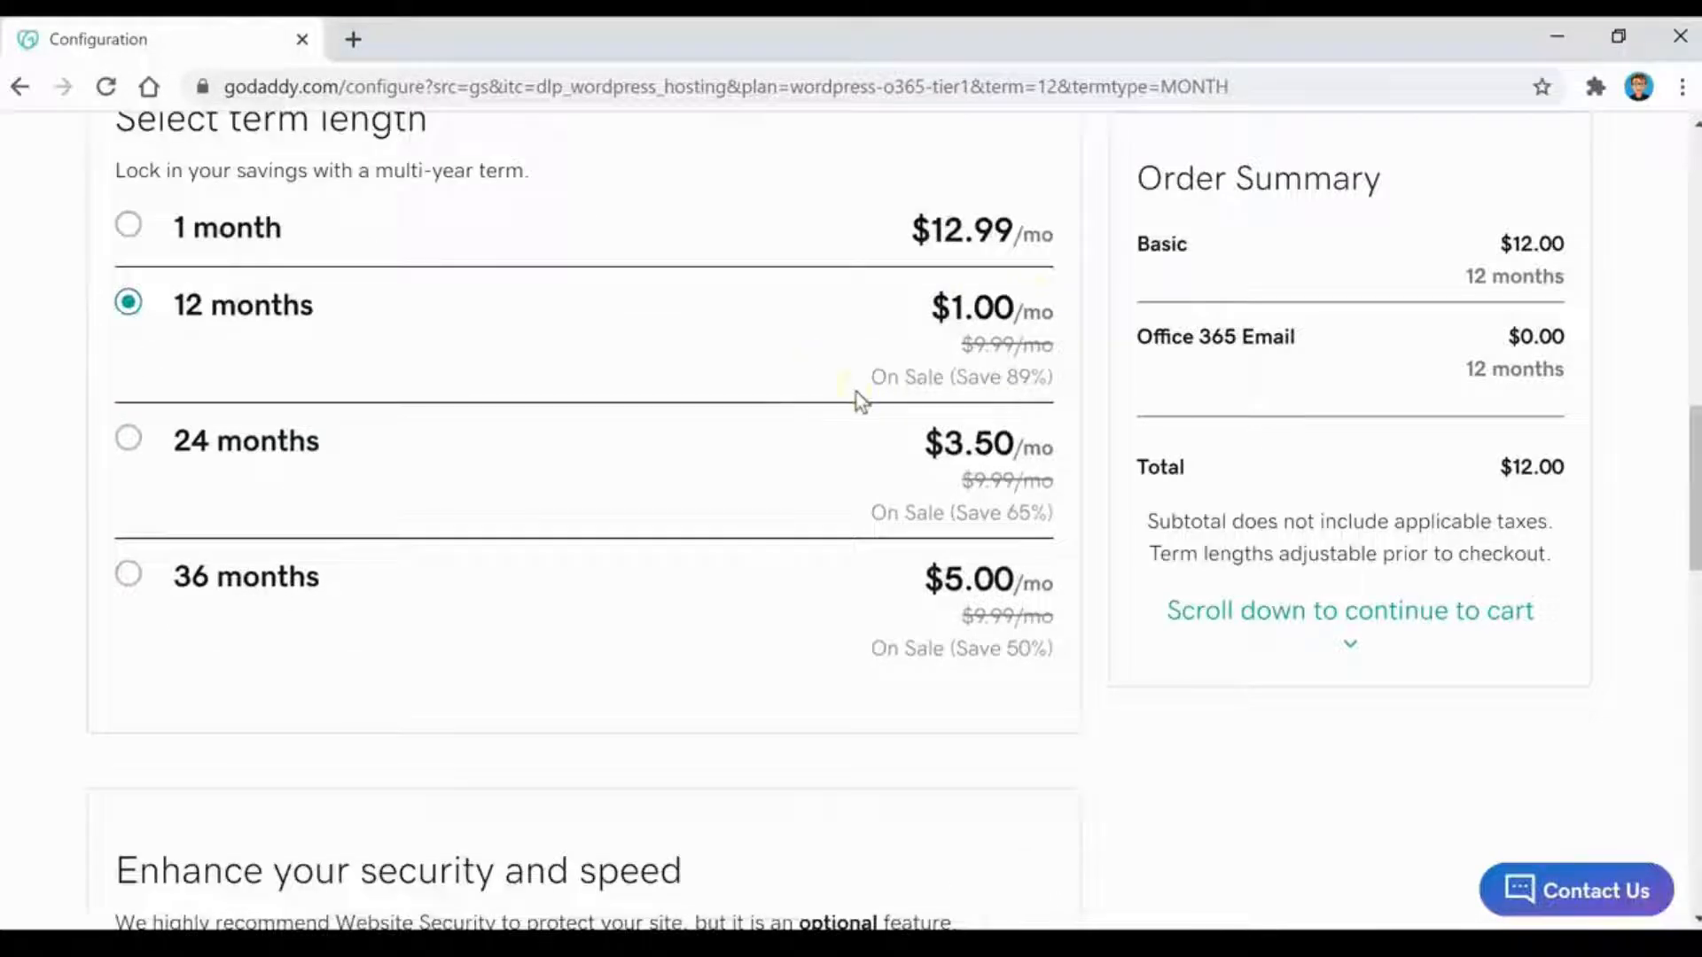
pyautogui.scroll(-4, 816, 407)
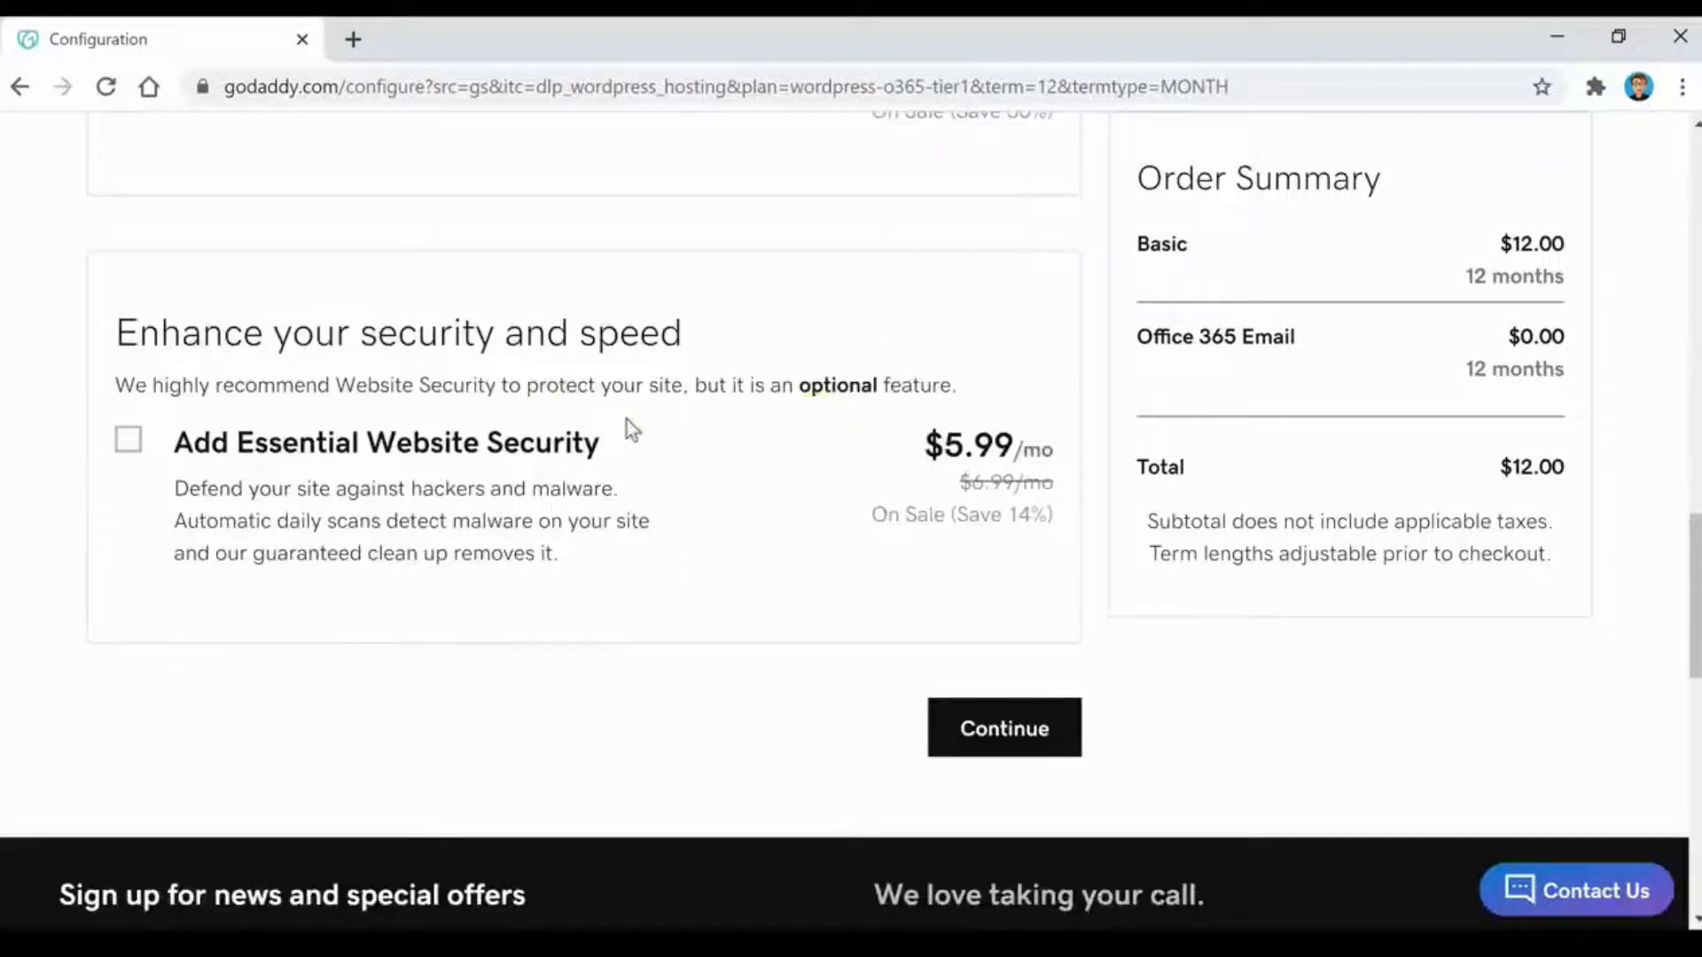
pyautogui.click(997, 758)
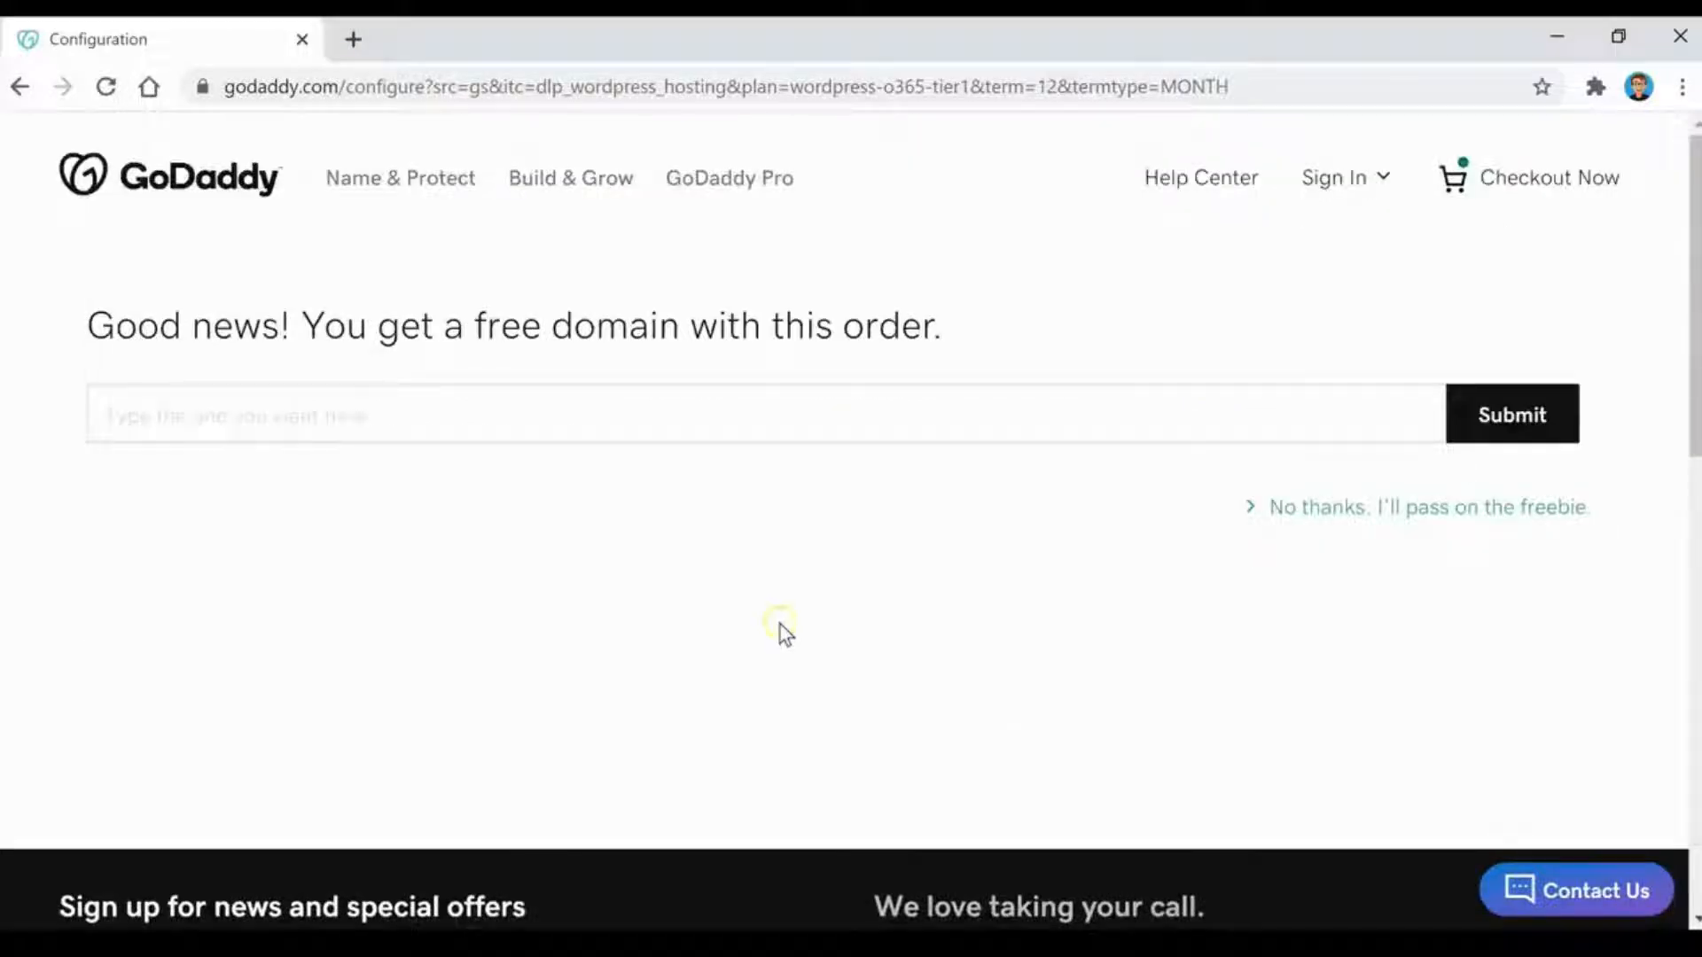
# - Search for the free domain examplename456.com and select the .com result for the order
pyautogui.click(525, 407)
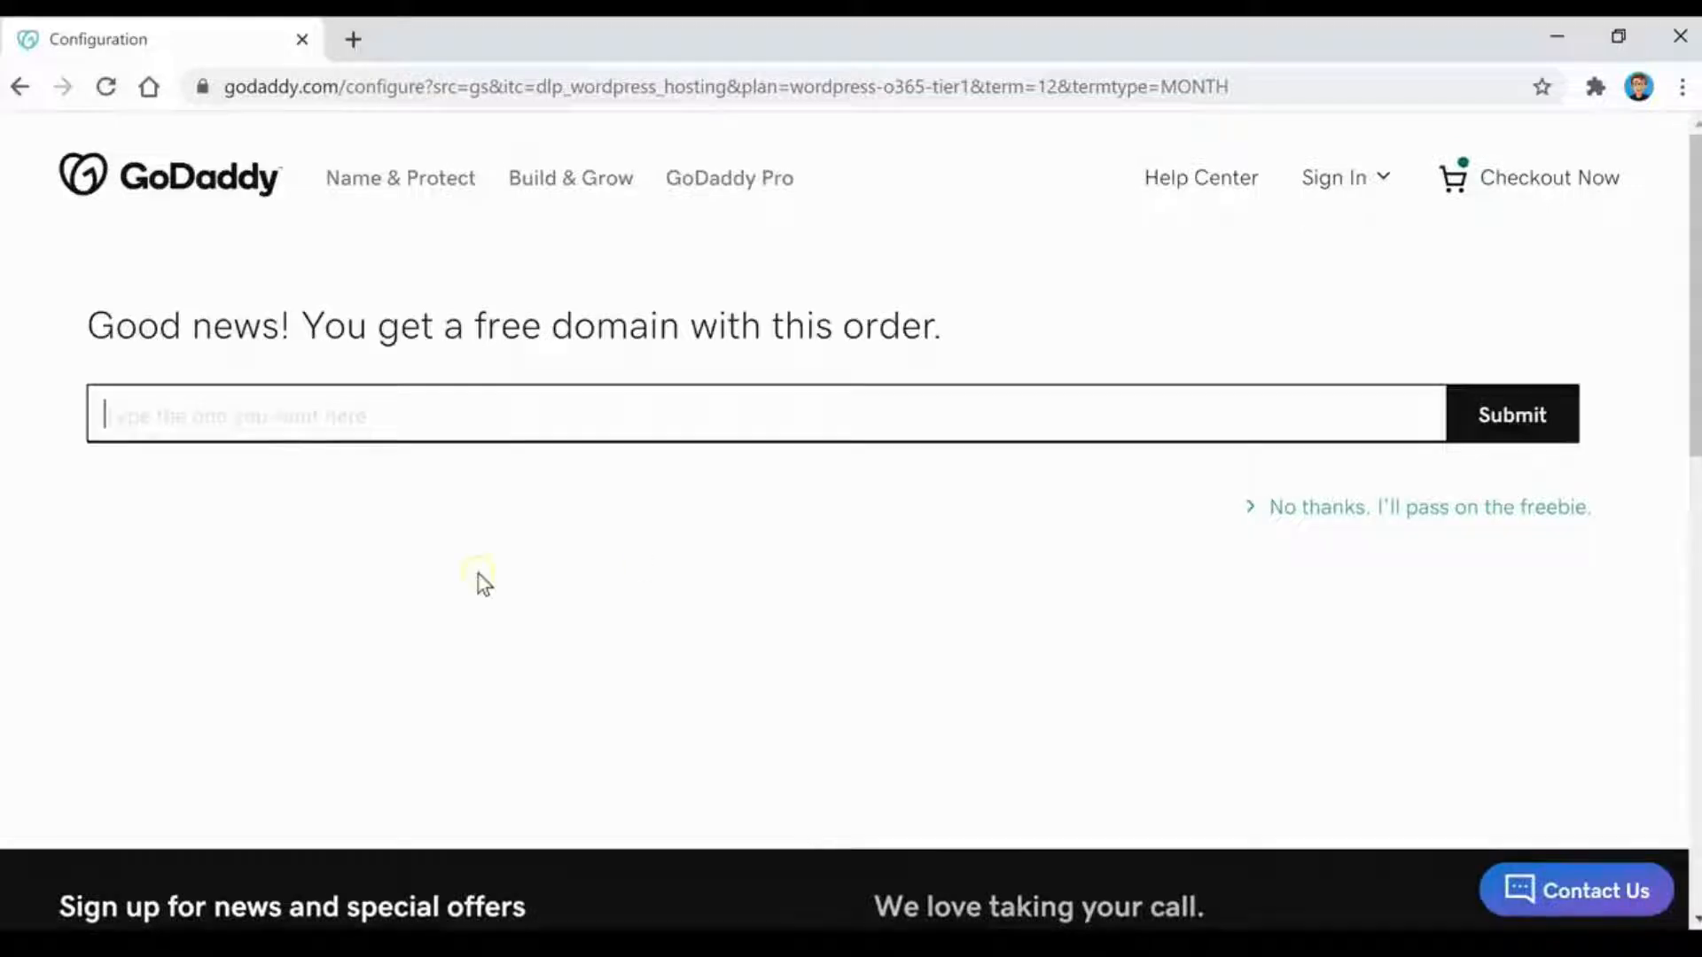
pyautogui.write('examplename')
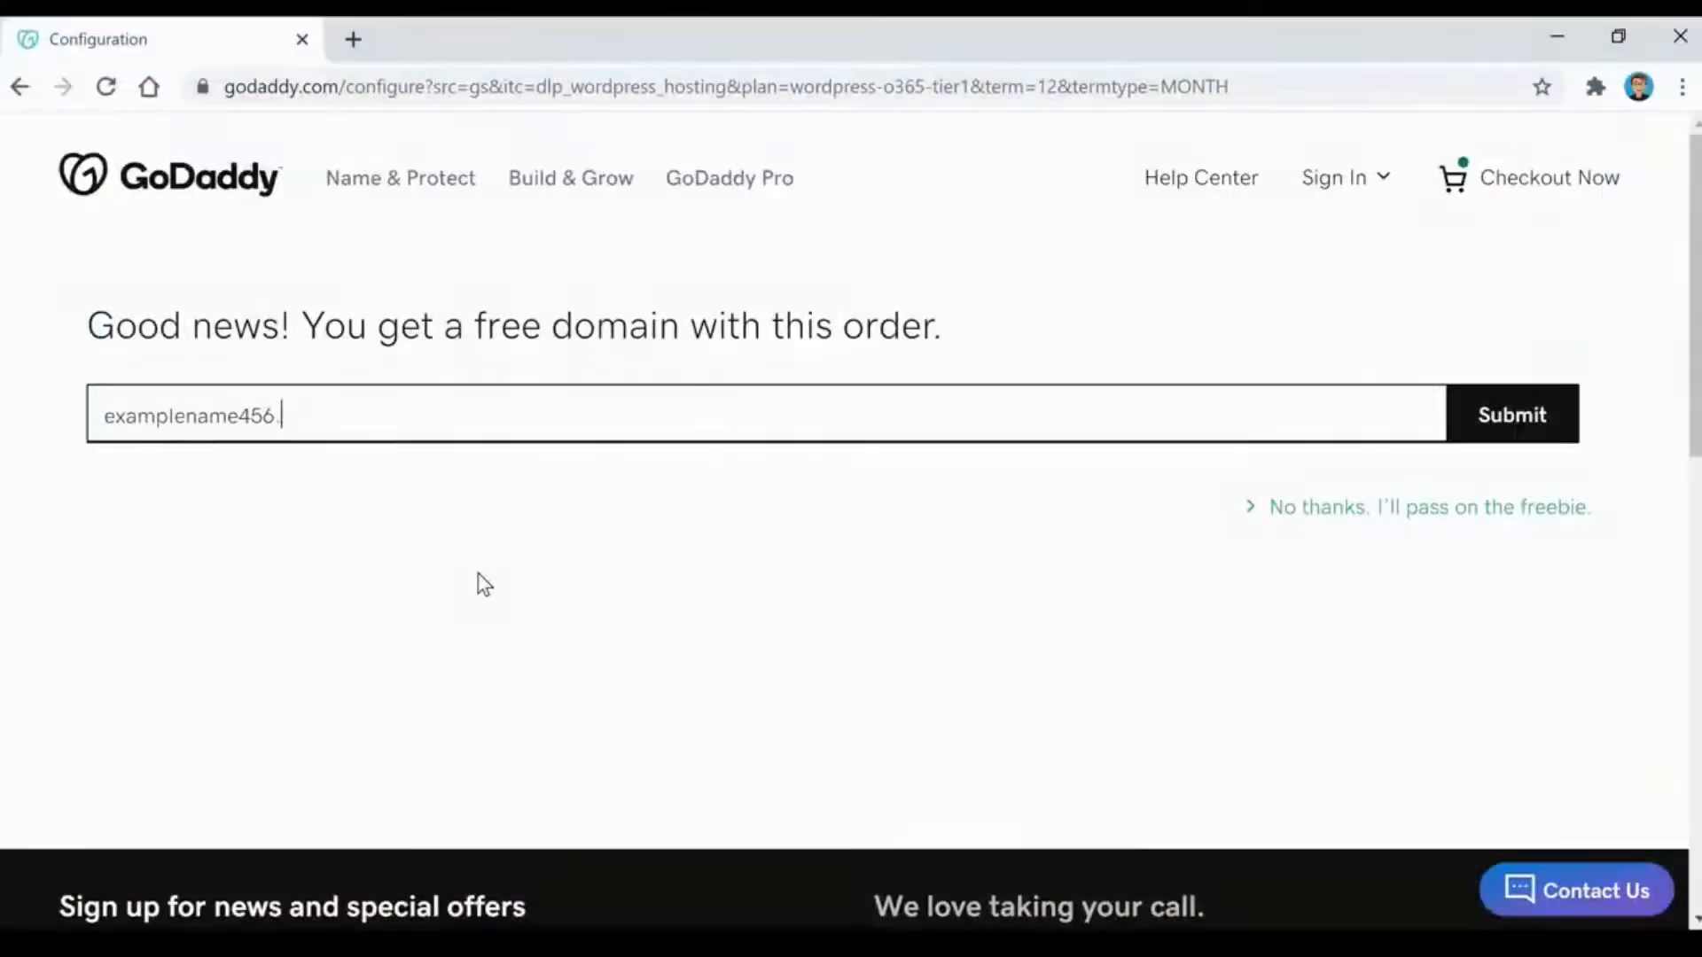
pyautogui.write('com')
pyautogui.click(1517, 430)
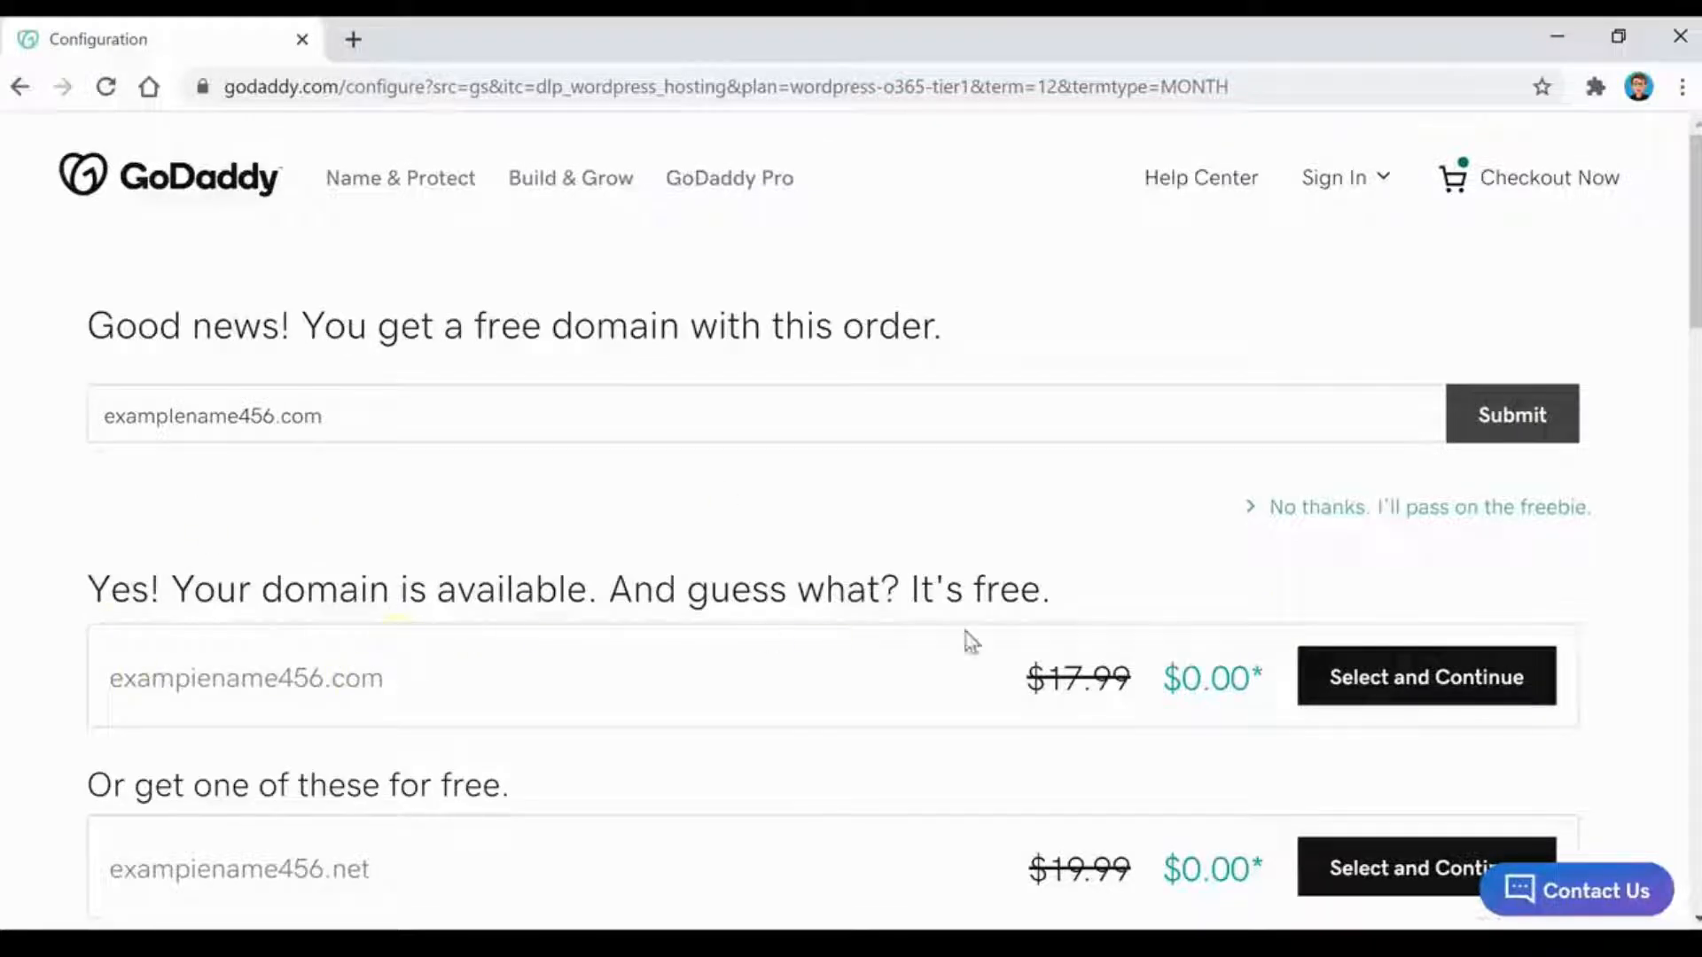
pyautogui.click(1470, 700)
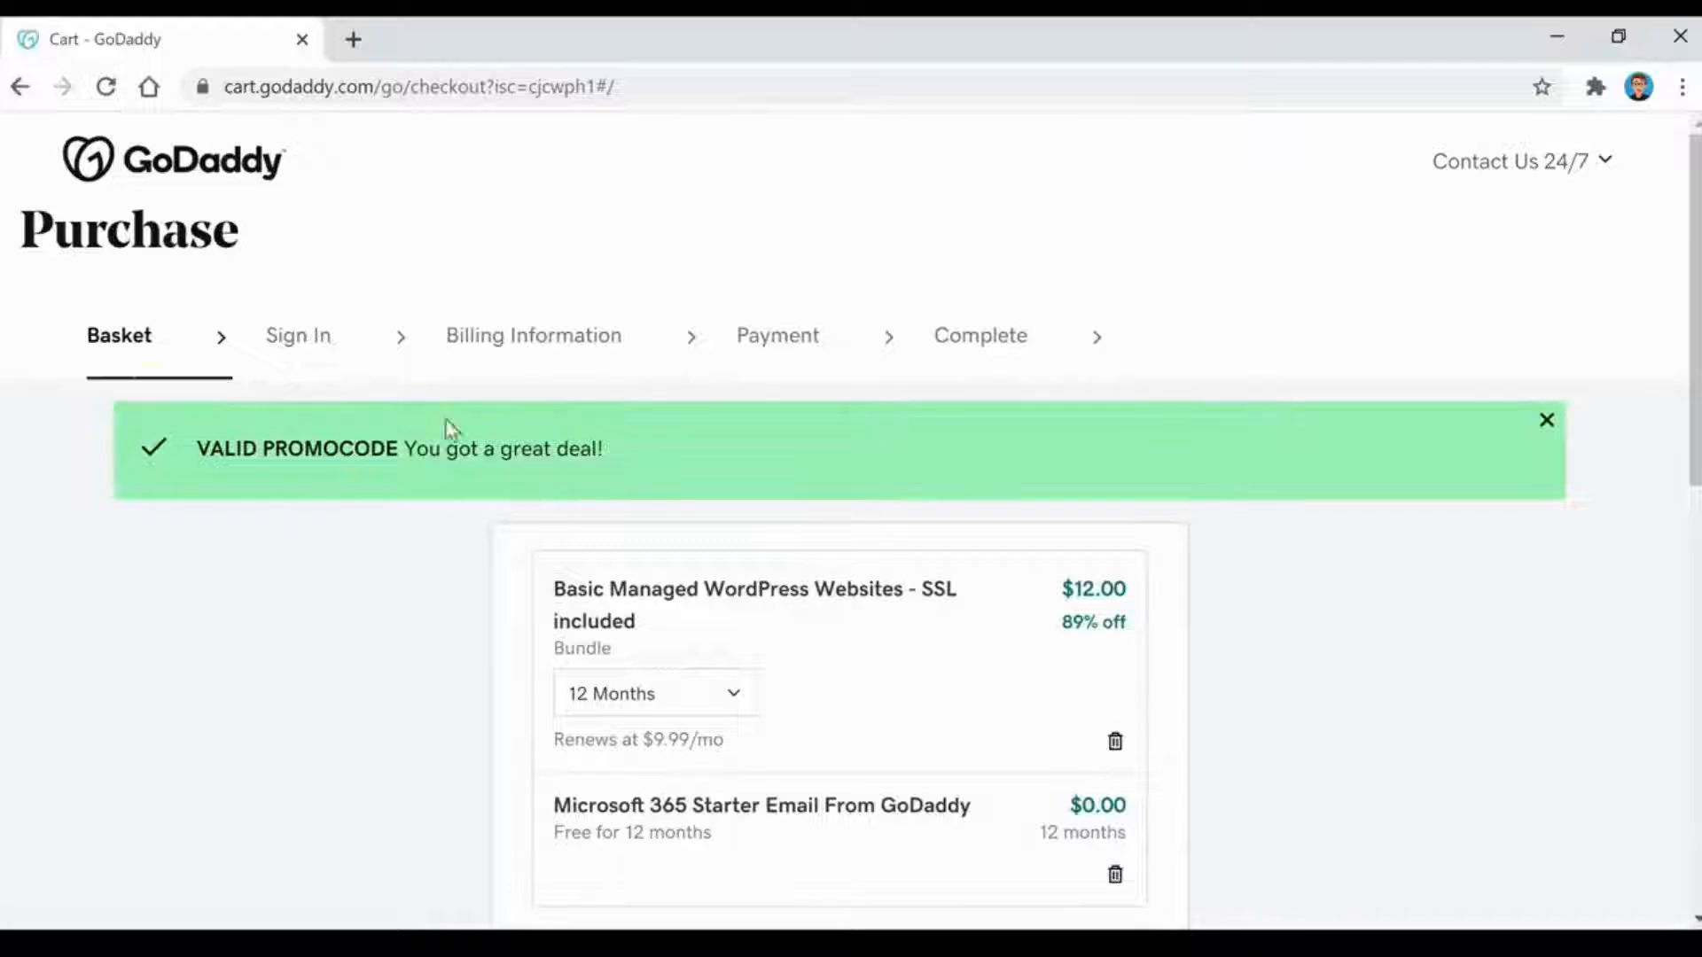
# - Check out the basket without domain protection and create the GoDaddy account with an email, username and password
pyautogui.scroll(-9, 1347, 555)
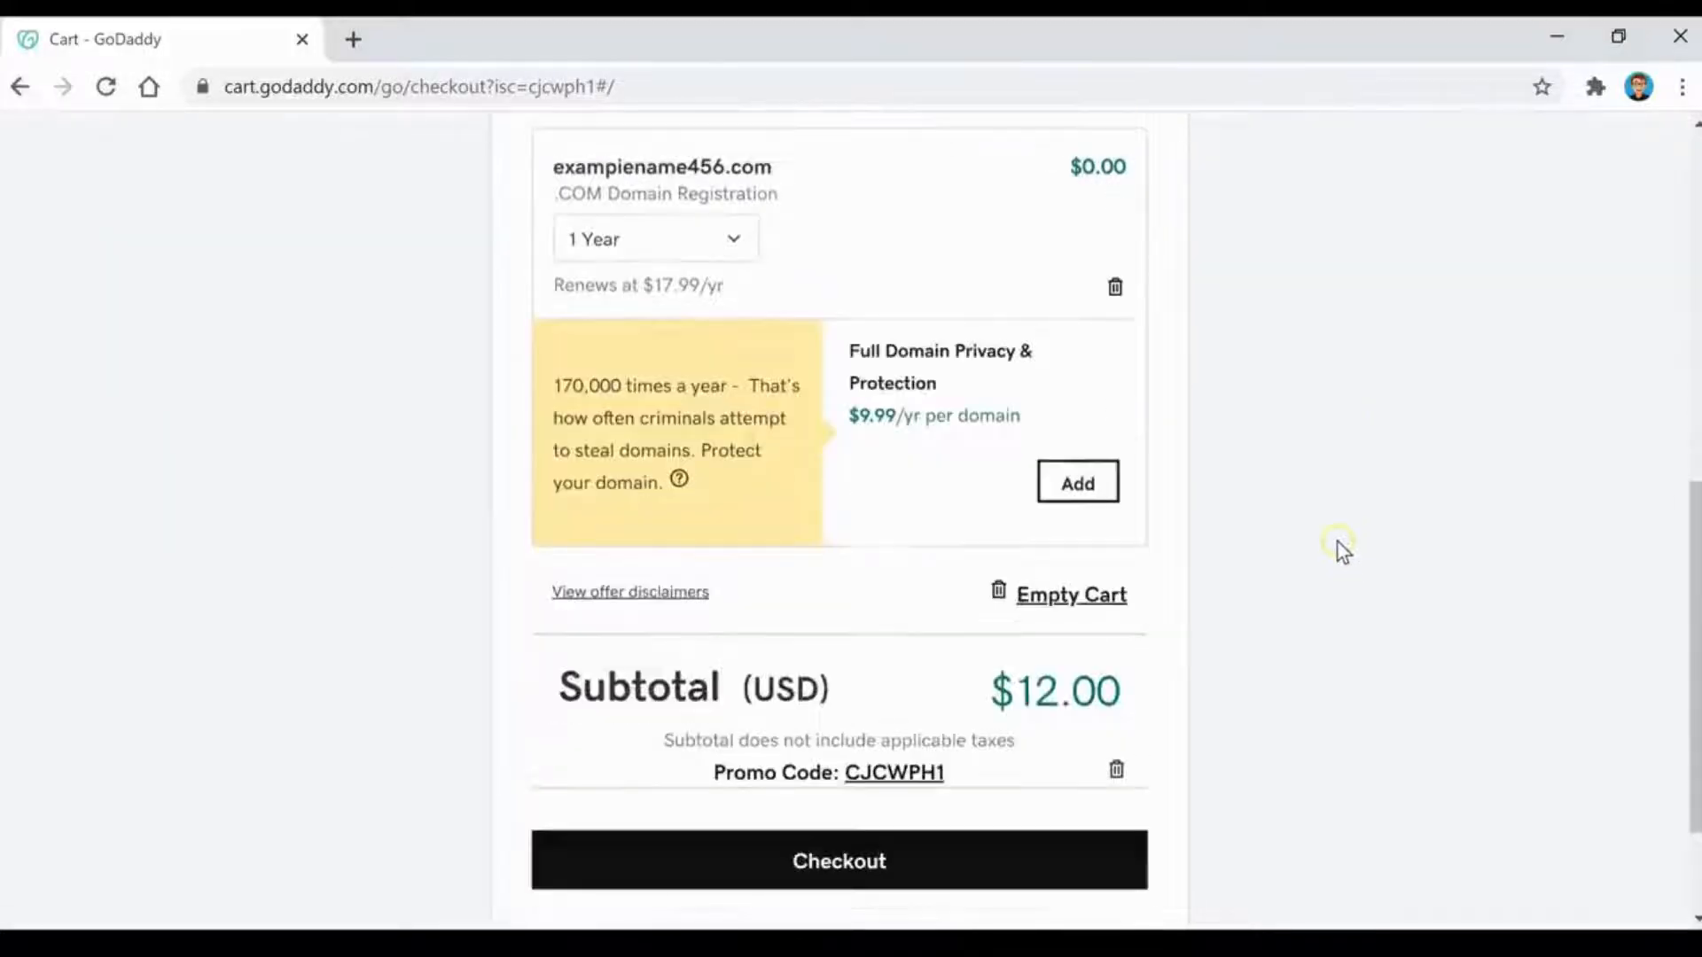
pyautogui.scroll(-2, 1337, 540)
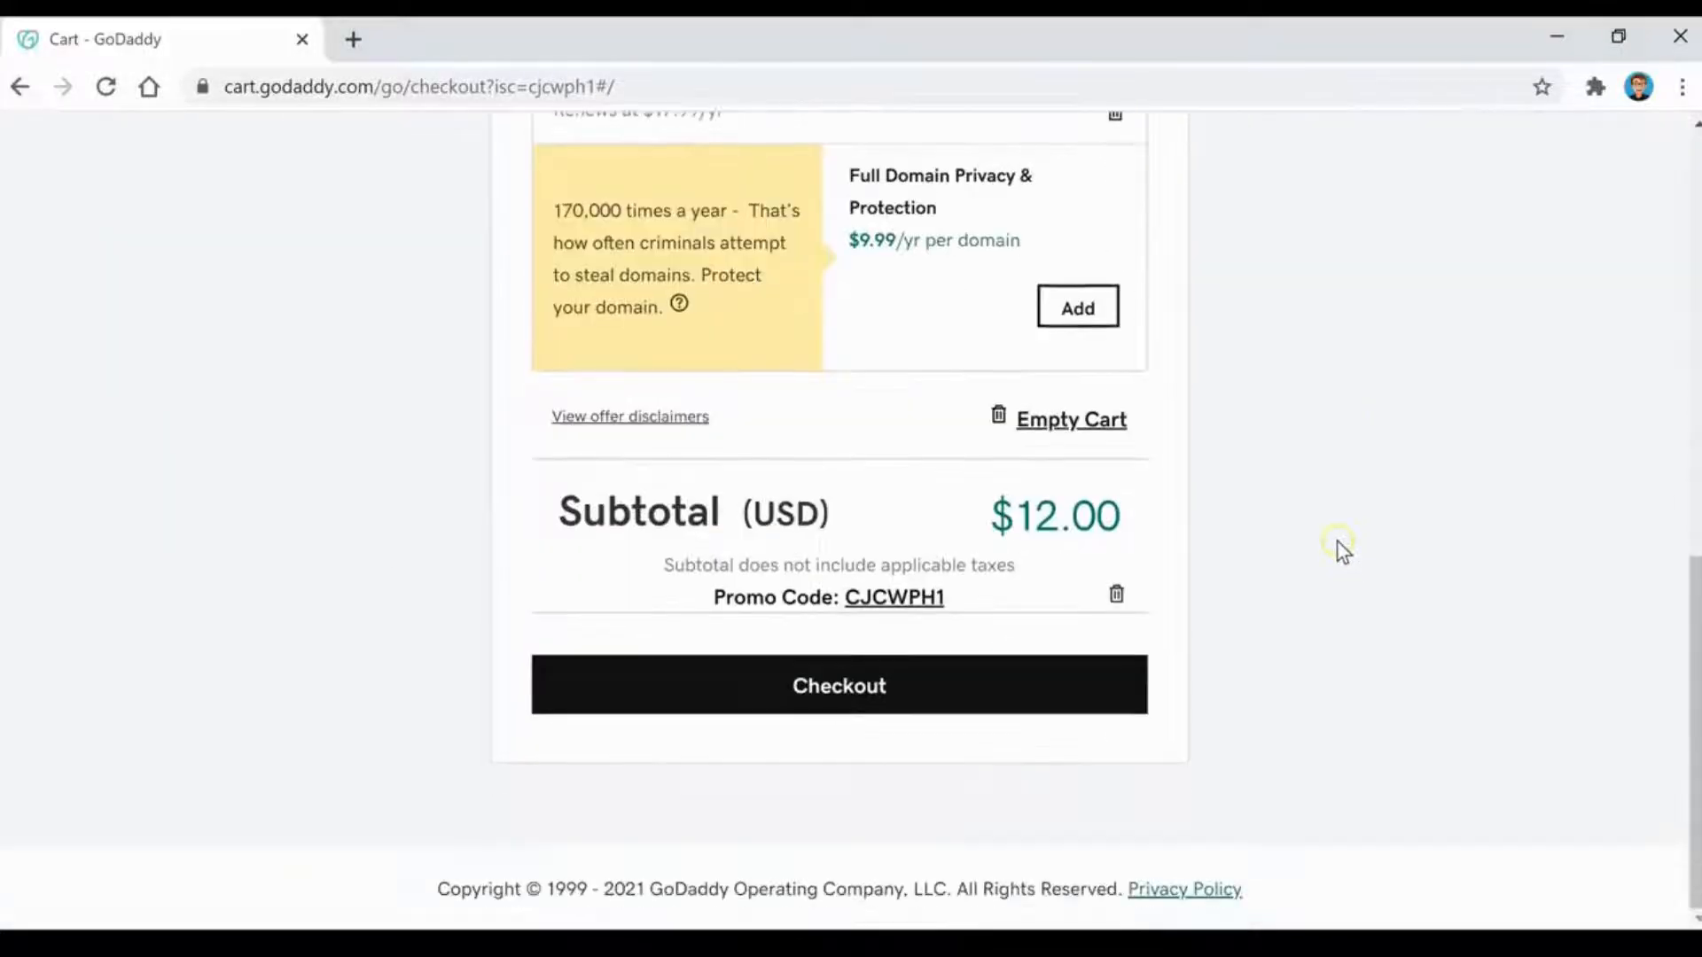
pyautogui.click(831, 697)
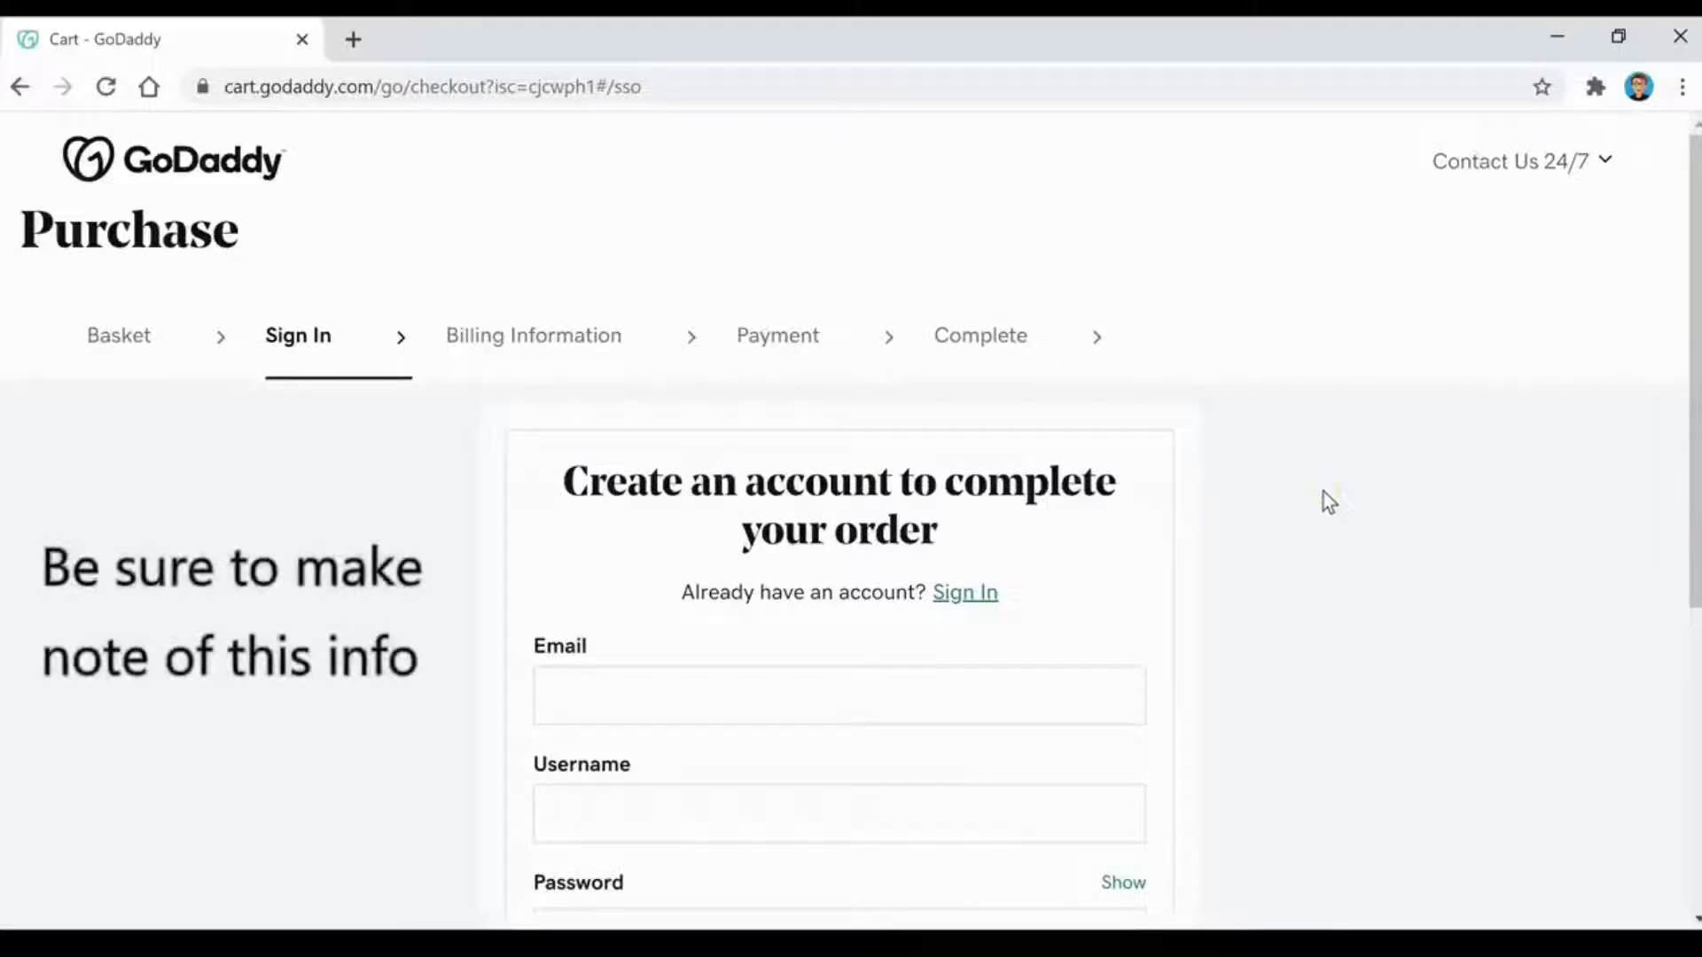
pyautogui.scroll(-3, 1323, 492)
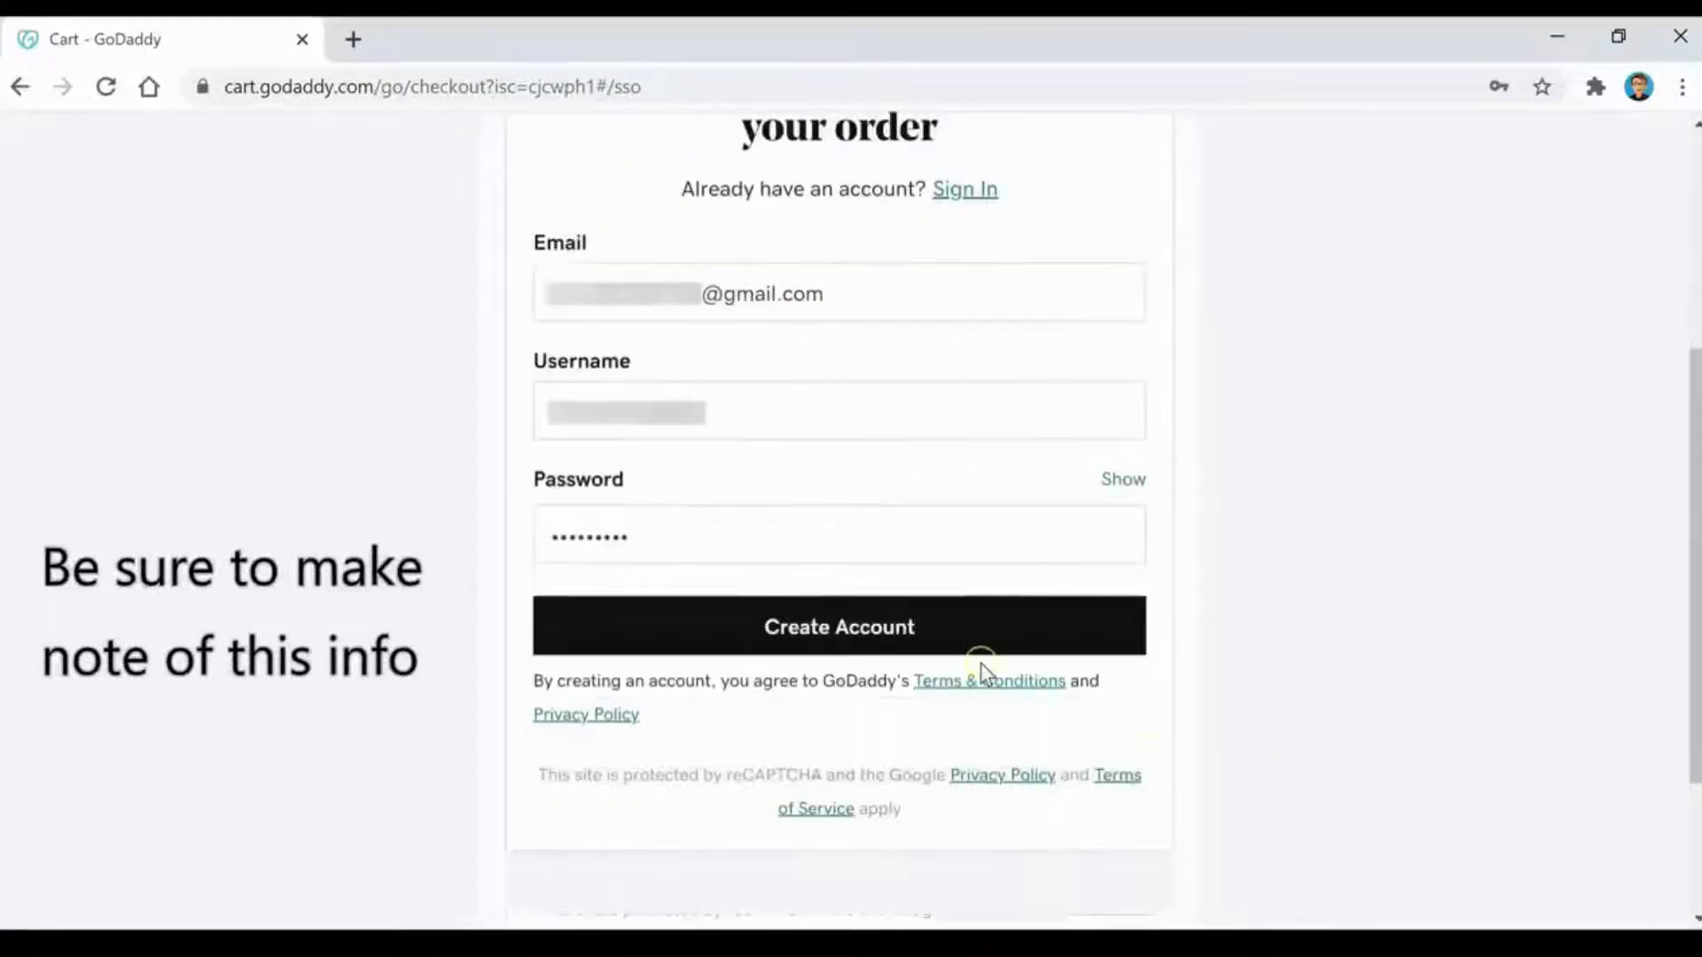
pyautogui.click(949, 650)
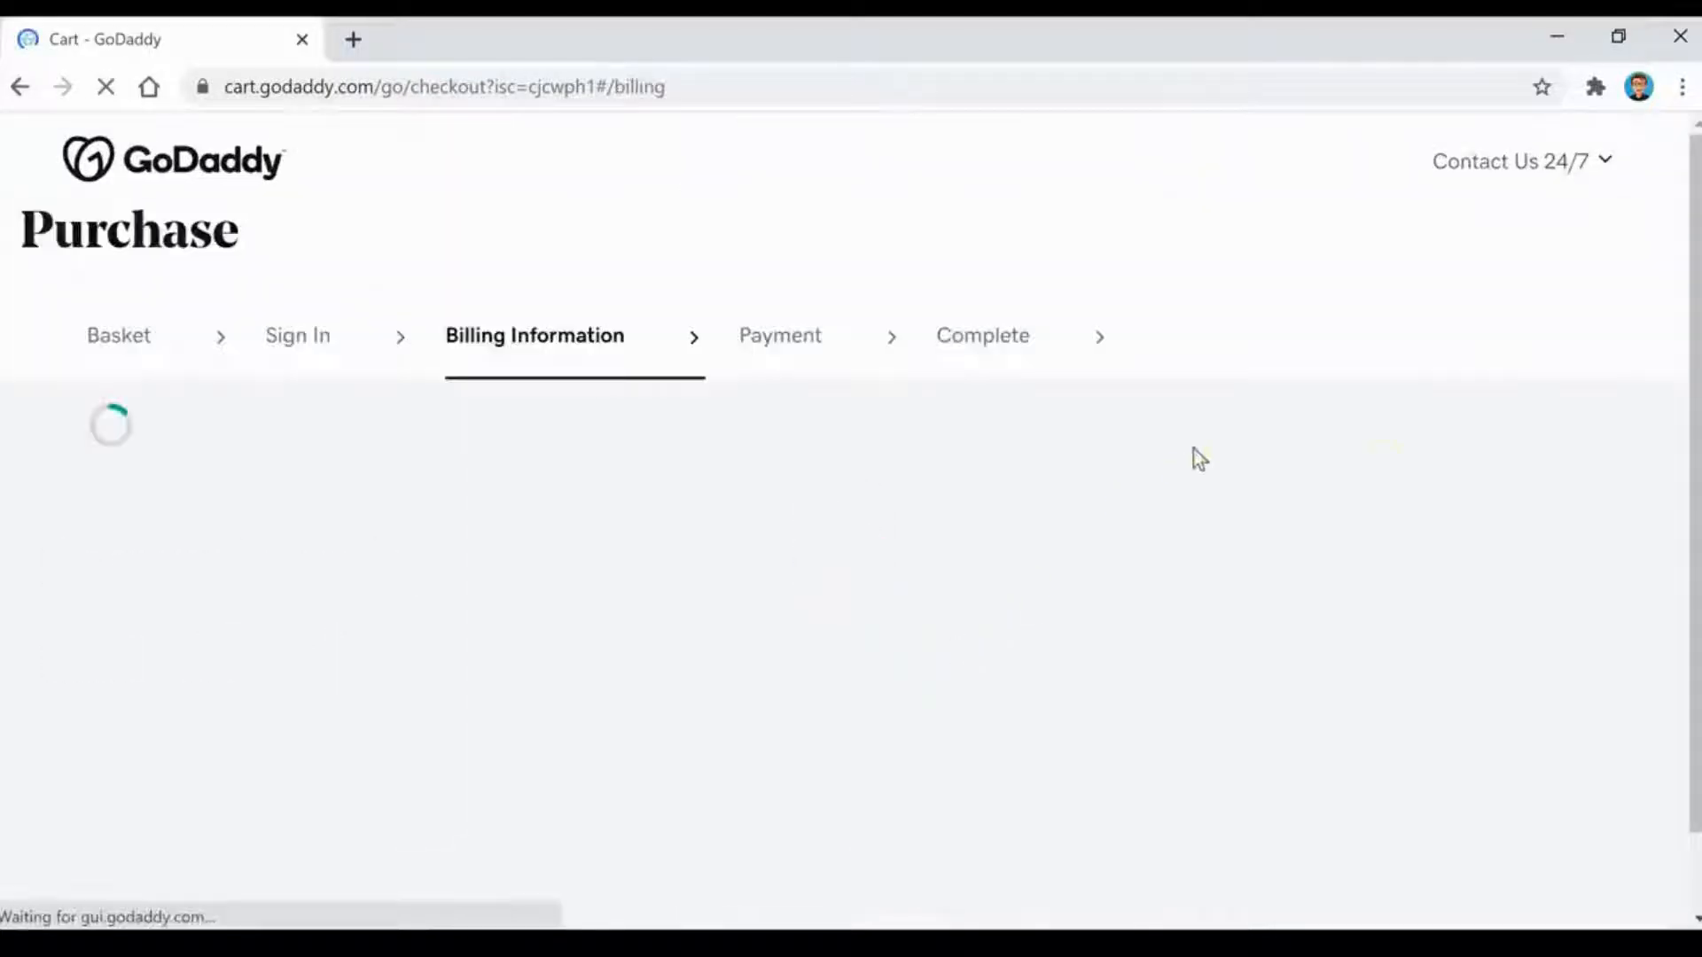
# - Choose PayPal for billing, log in with the PayPal email and password, and agree to the payment
pyautogui.scroll(-6, 1280, 585)
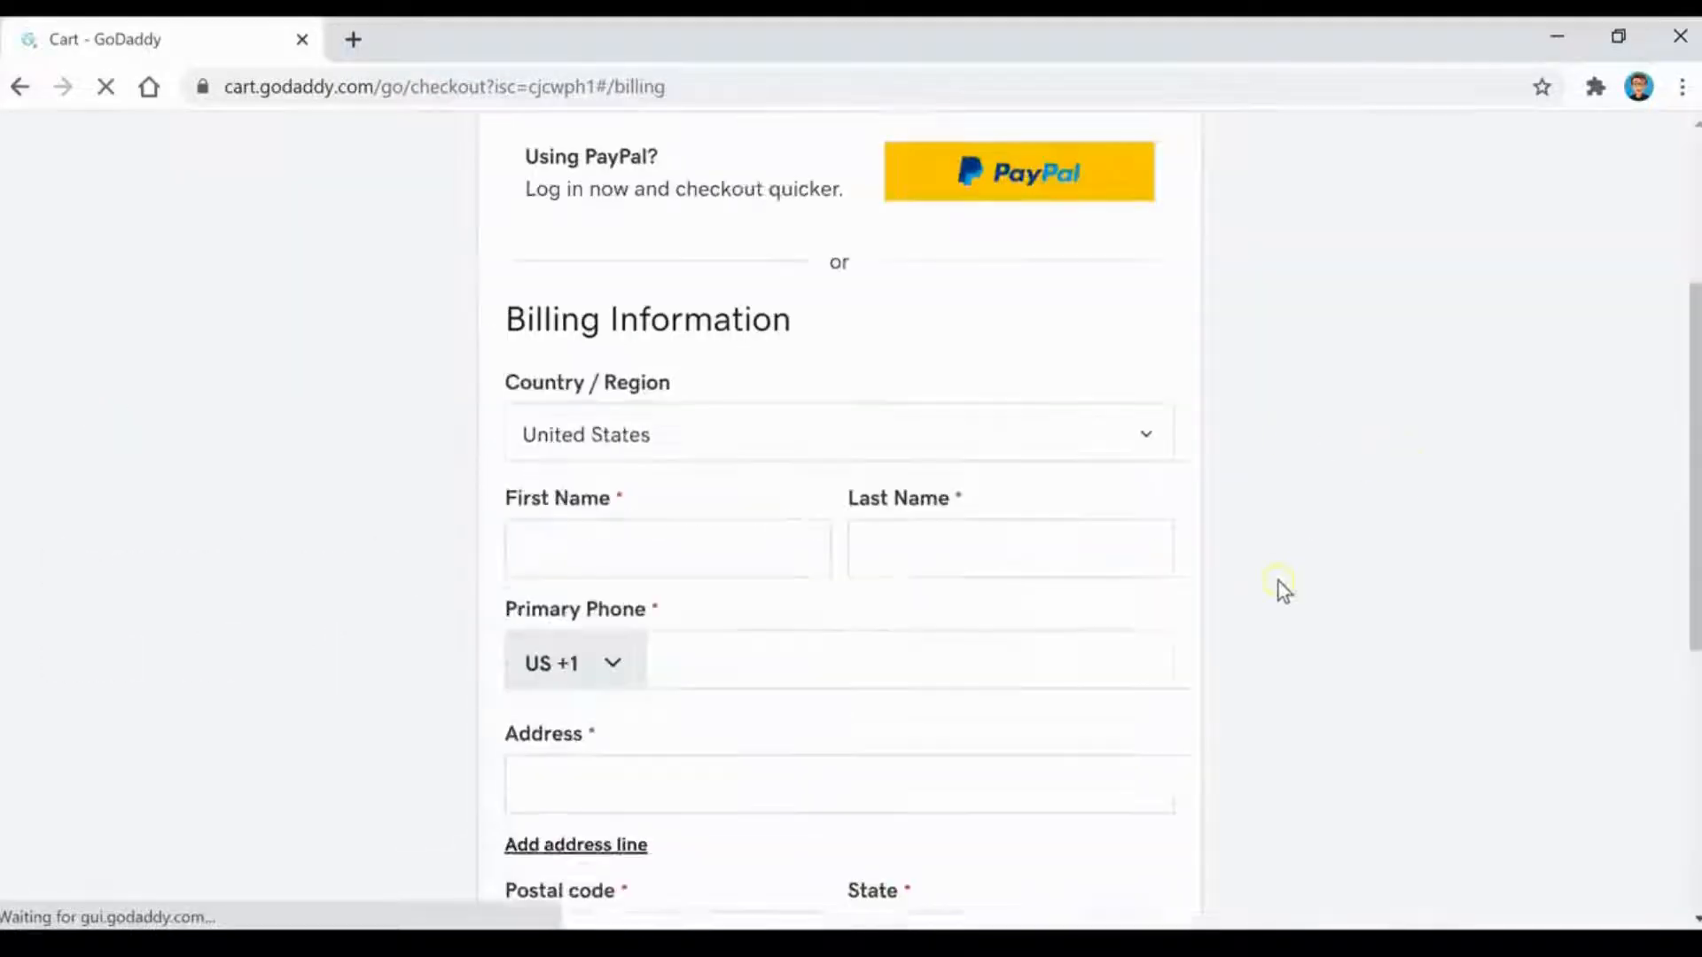
pyautogui.scroll(6, 1283, 592)
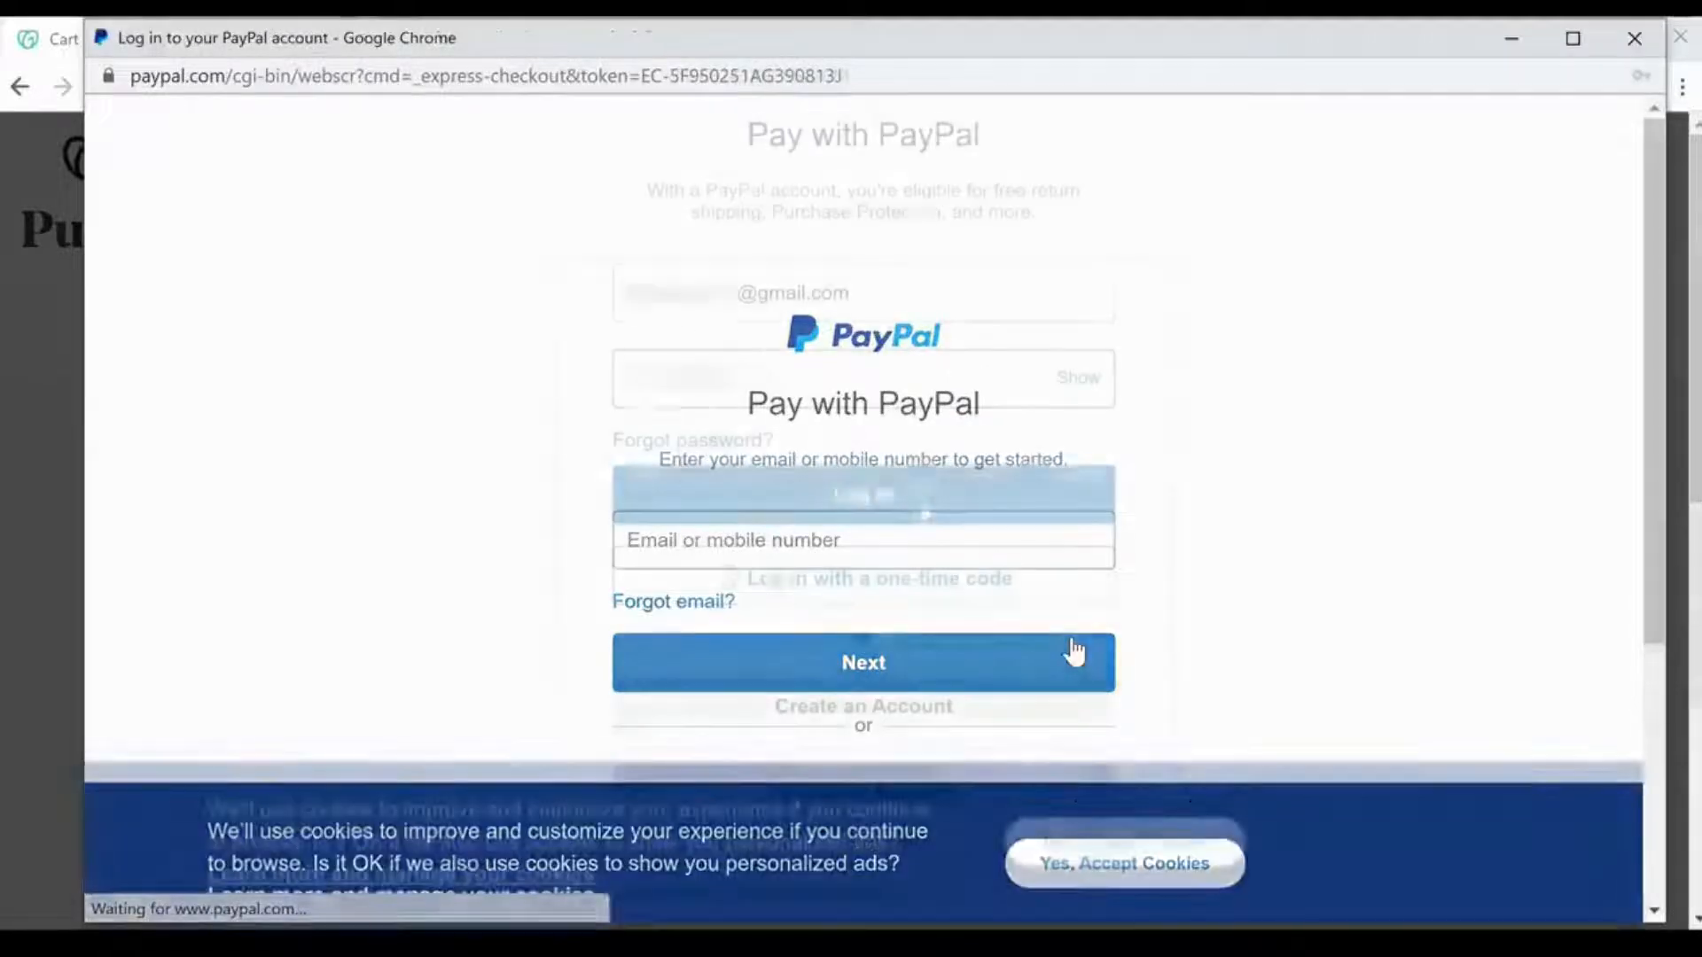
pyautogui.click(924, 510)
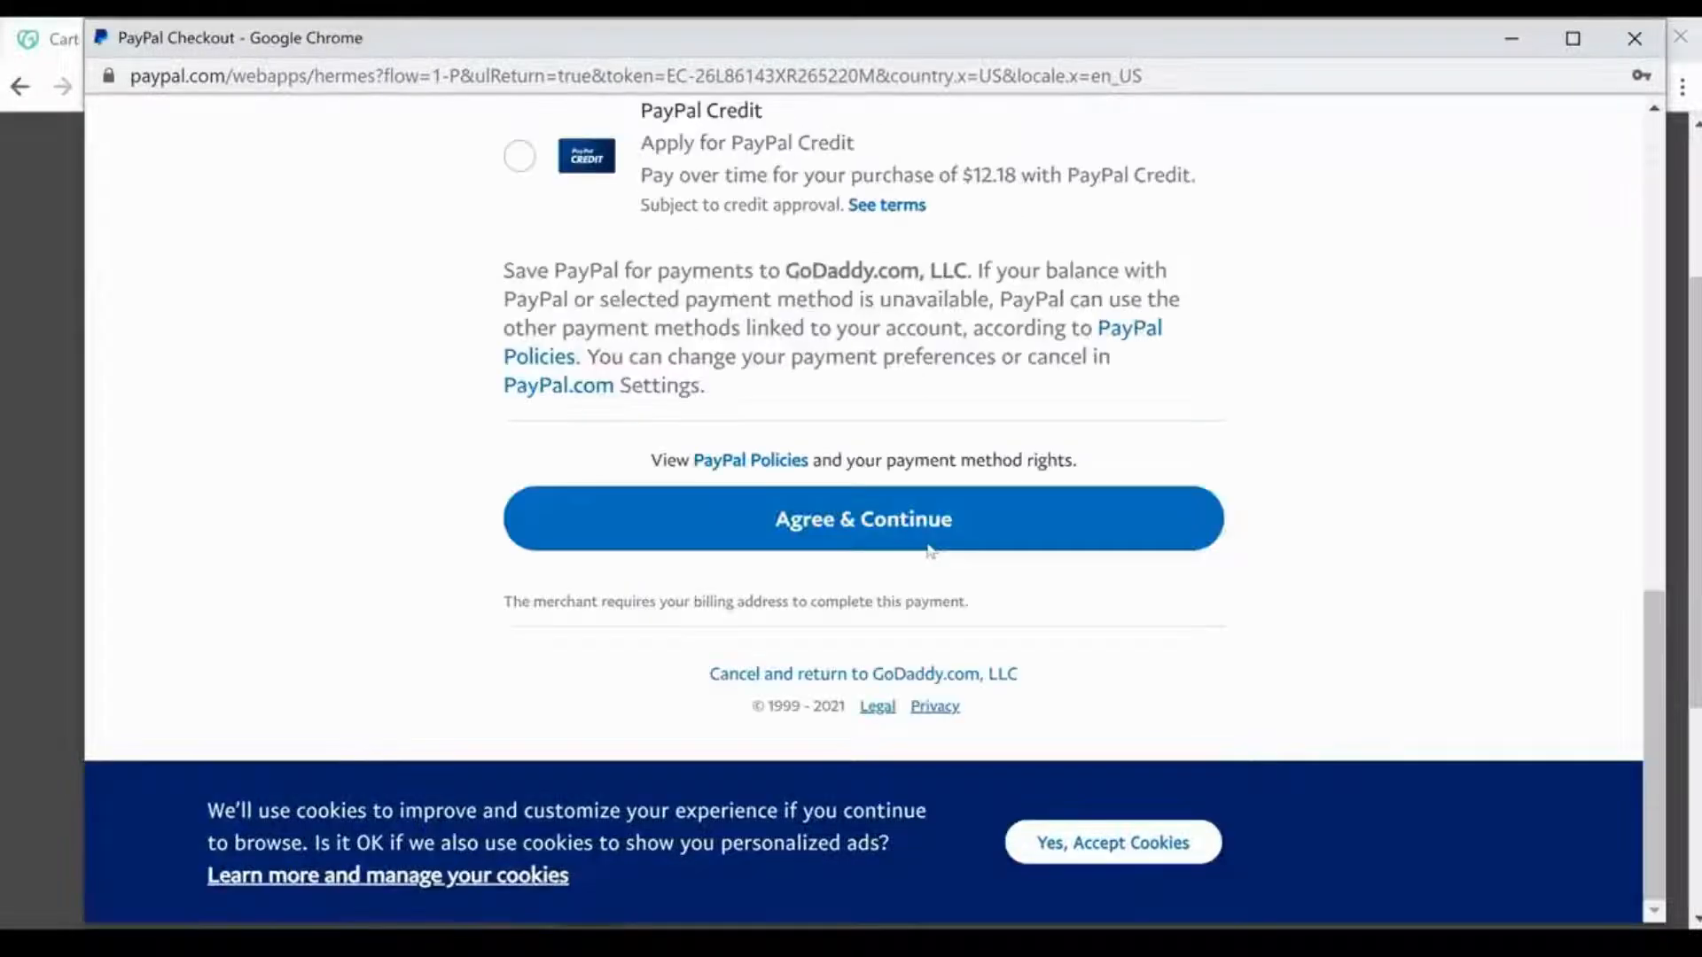
pyautogui.click(942, 527)
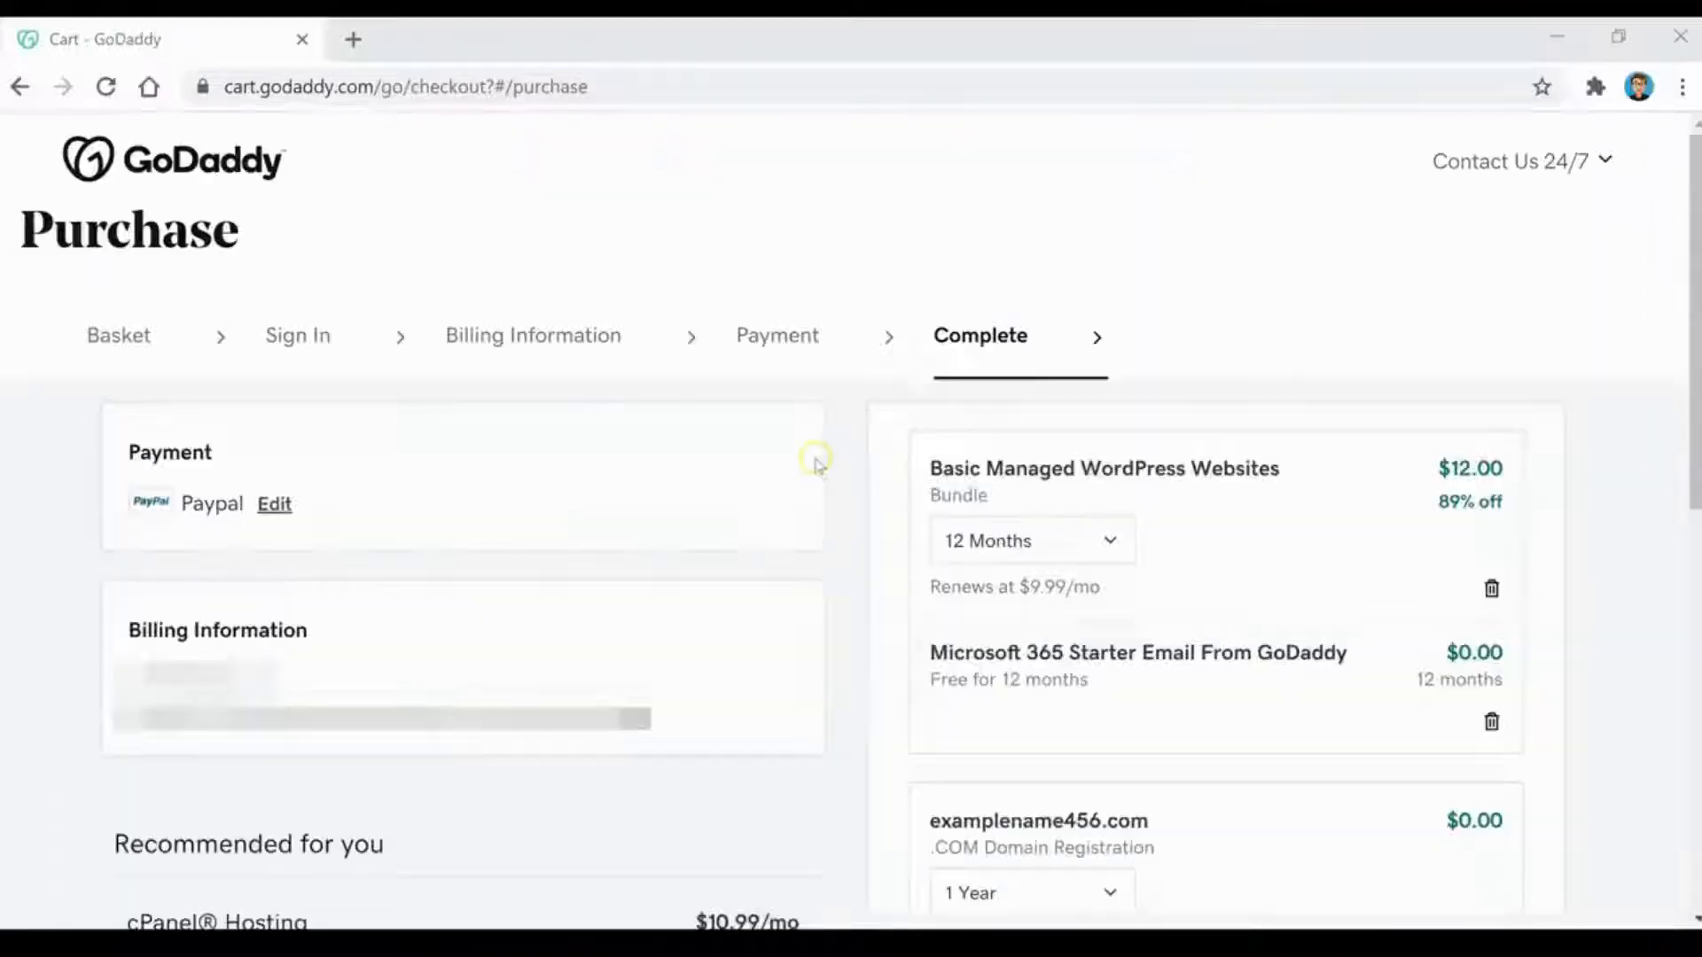
# - Complete the hosting purchase without extra products and dismiss the order notification
pyautogui.scroll(-6, 1619, 481)
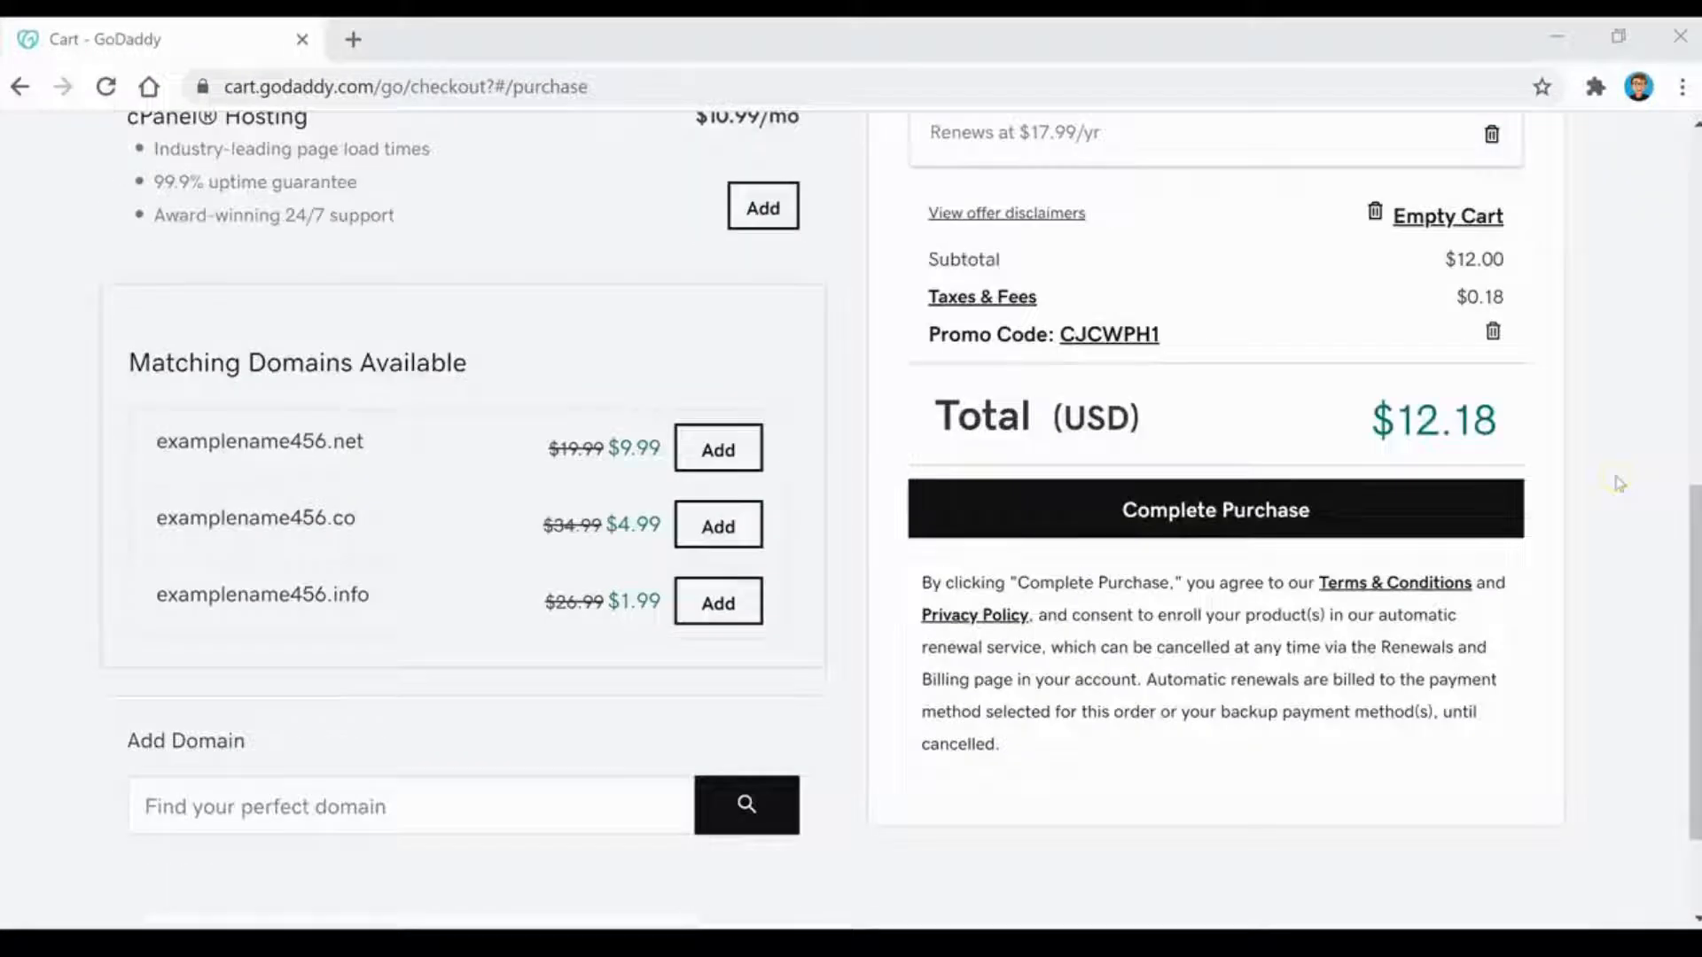
pyautogui.click(1337, 509)
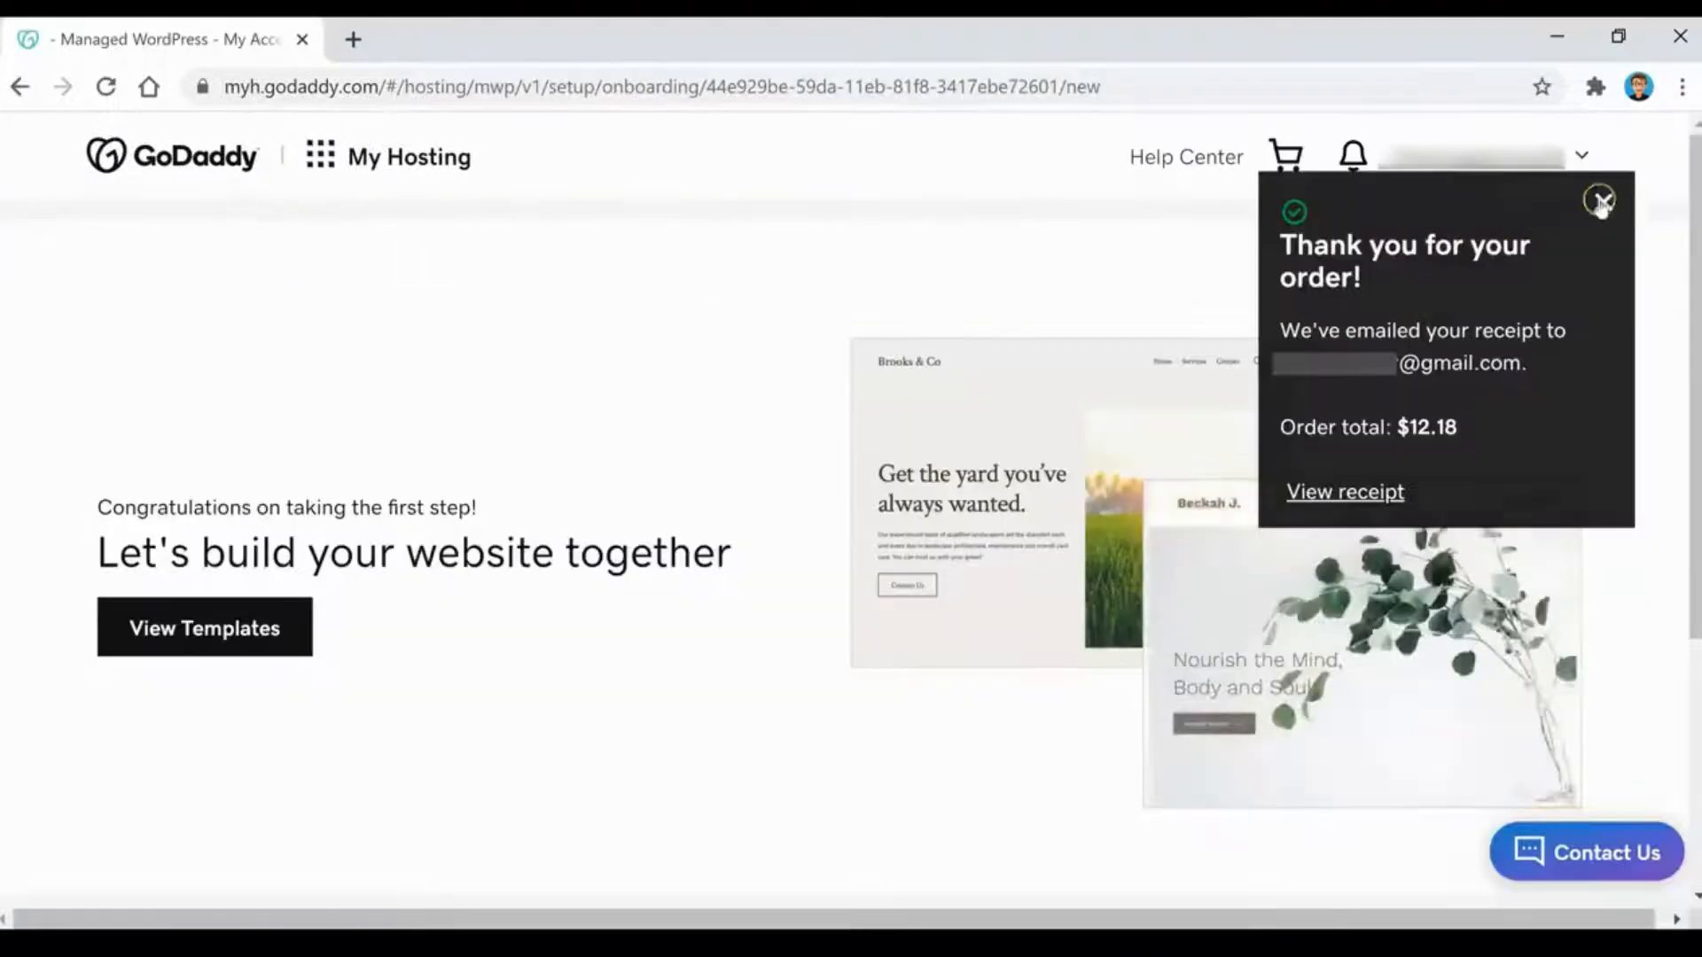
pyautogui.click(1601, 201)
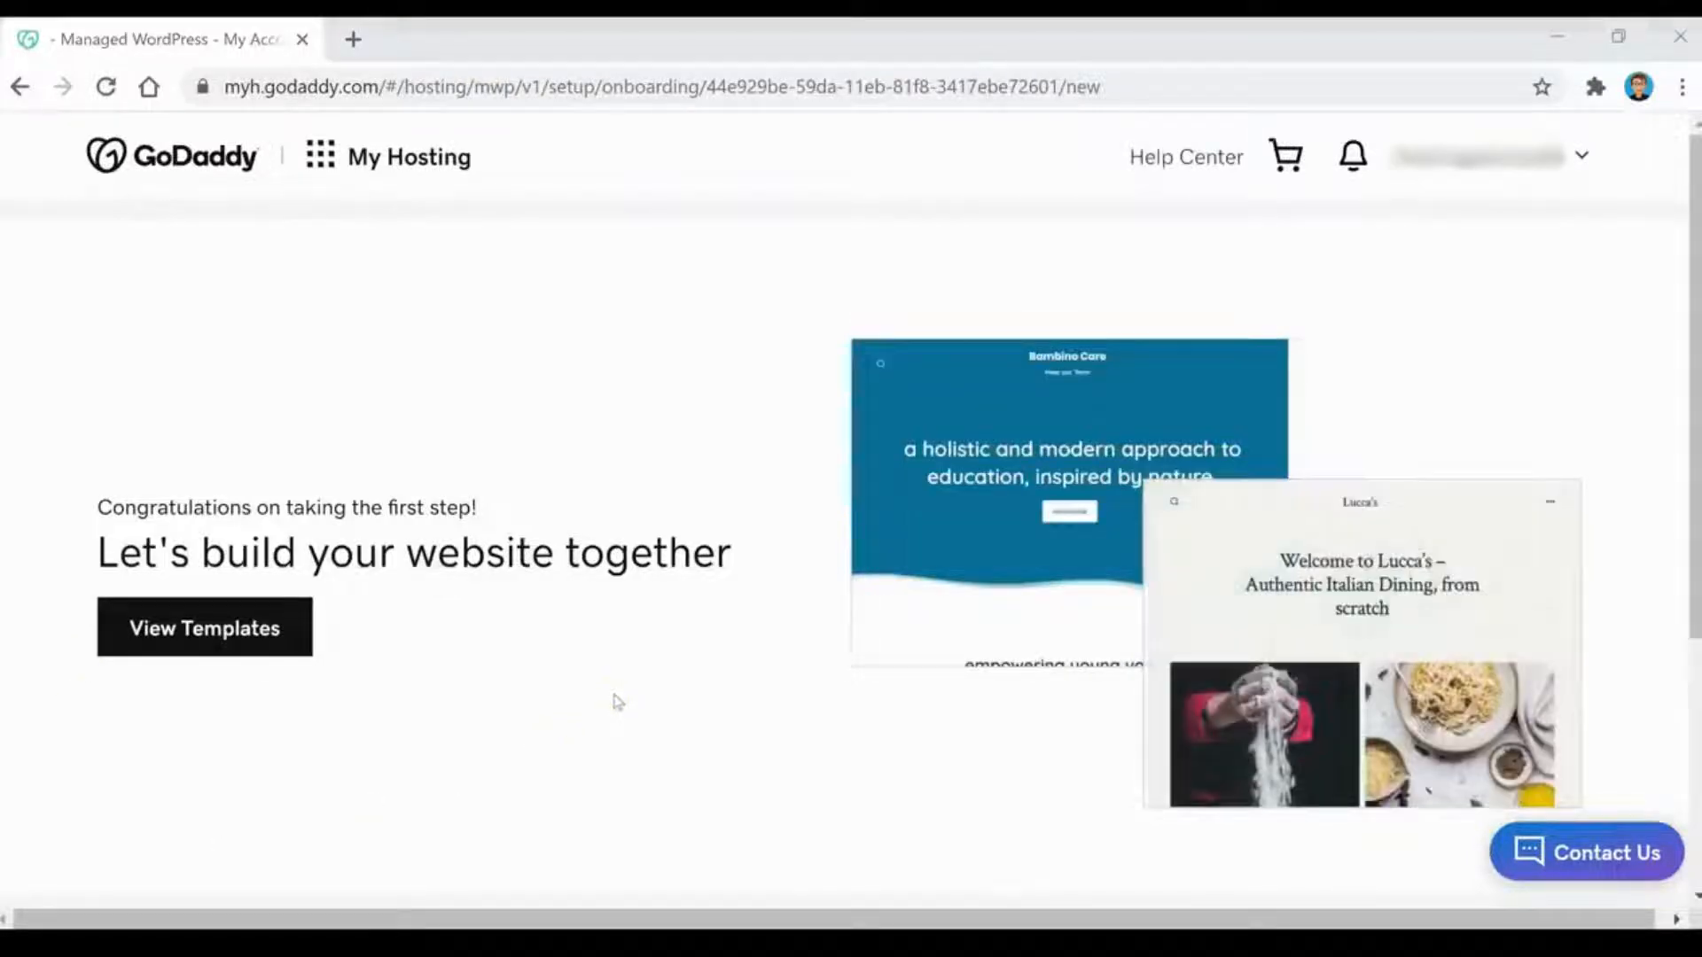
# - Choose manual WordPress setup and create the site's login with a WordPress username and password
pyautogui.scroll(-5, 769, 654)
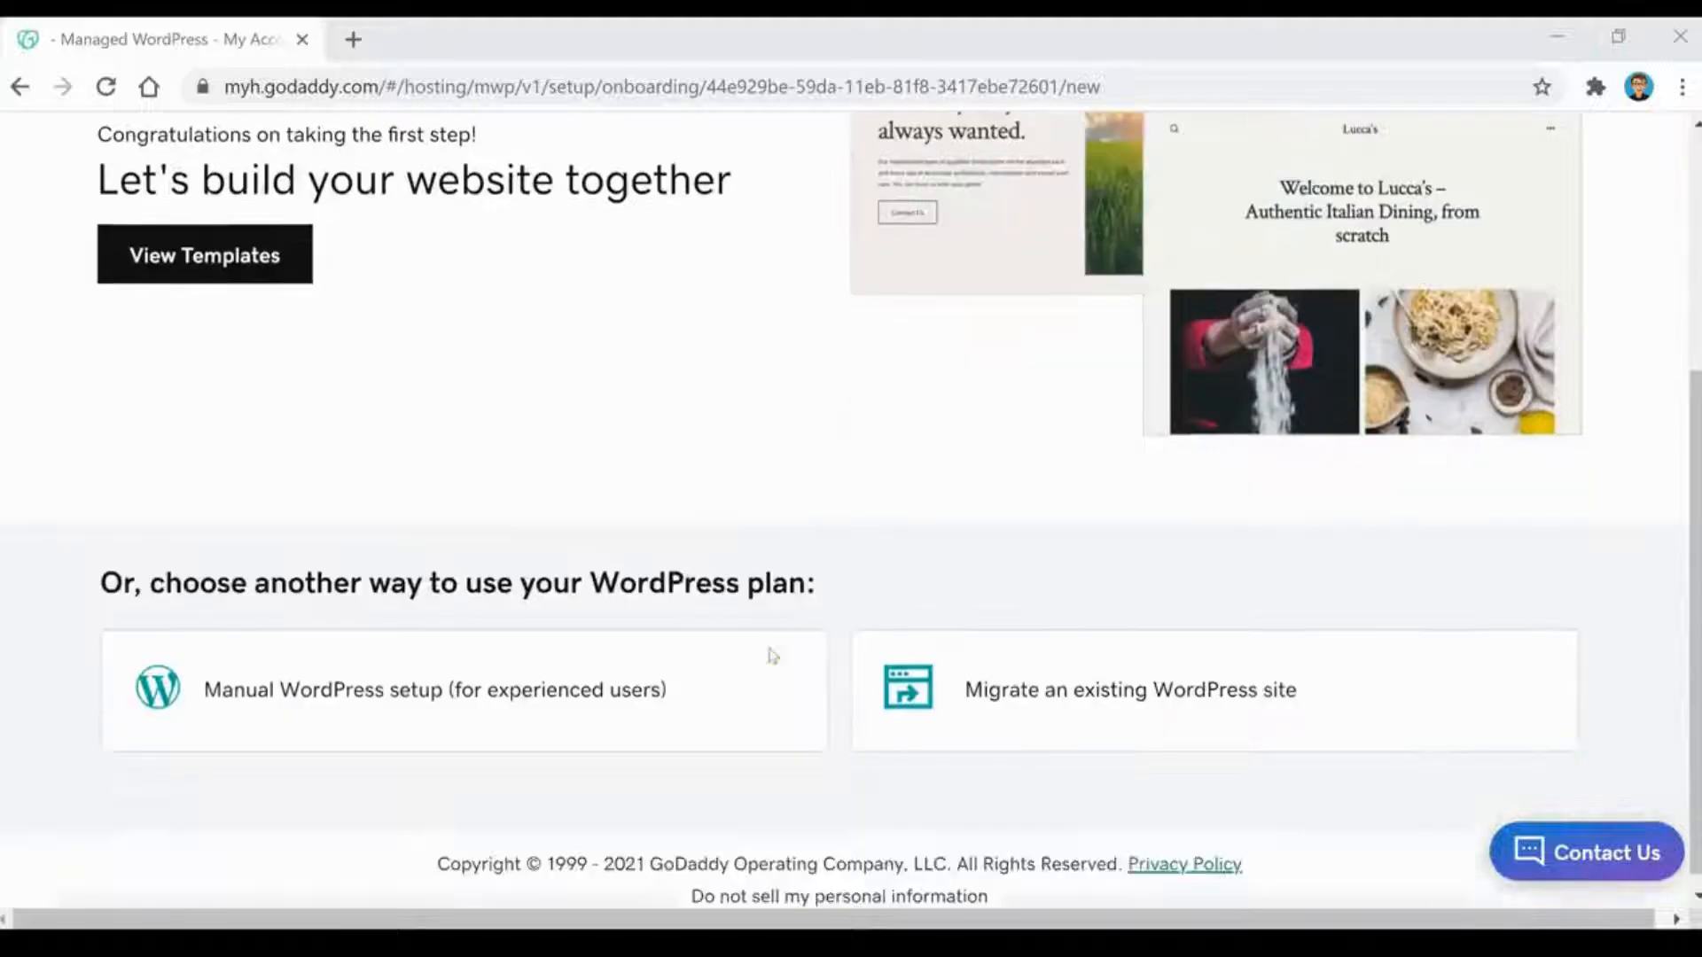
pyautogui.click(371, 675)
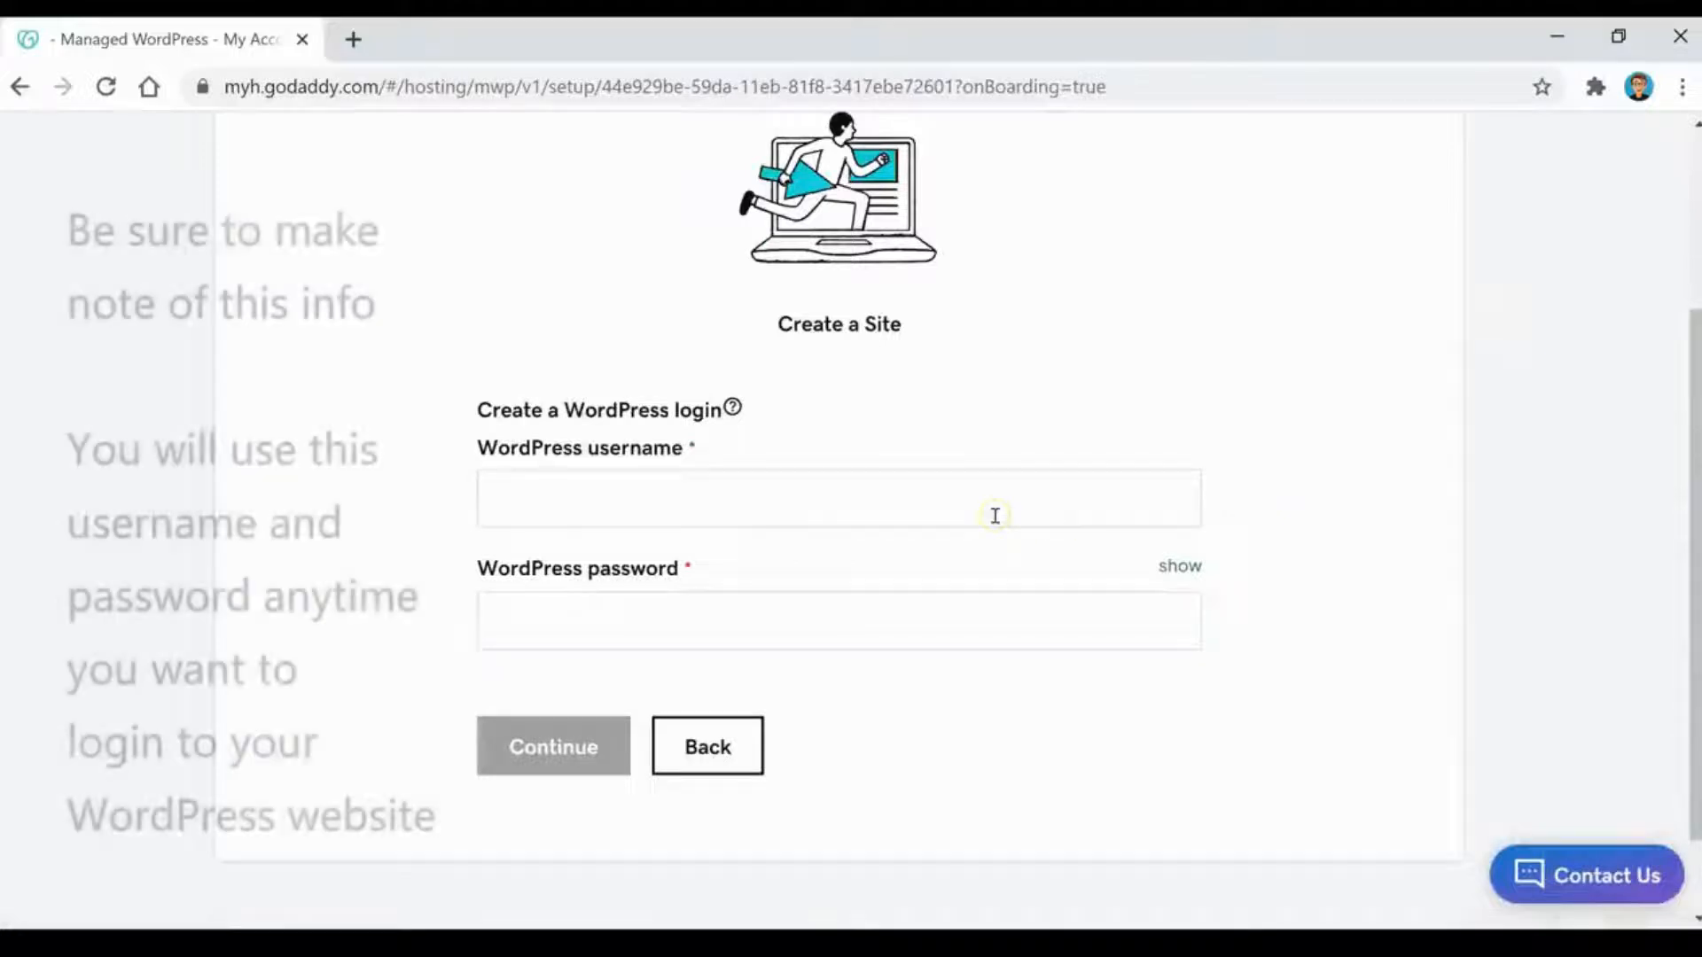
pyautogui.click(997, 516)
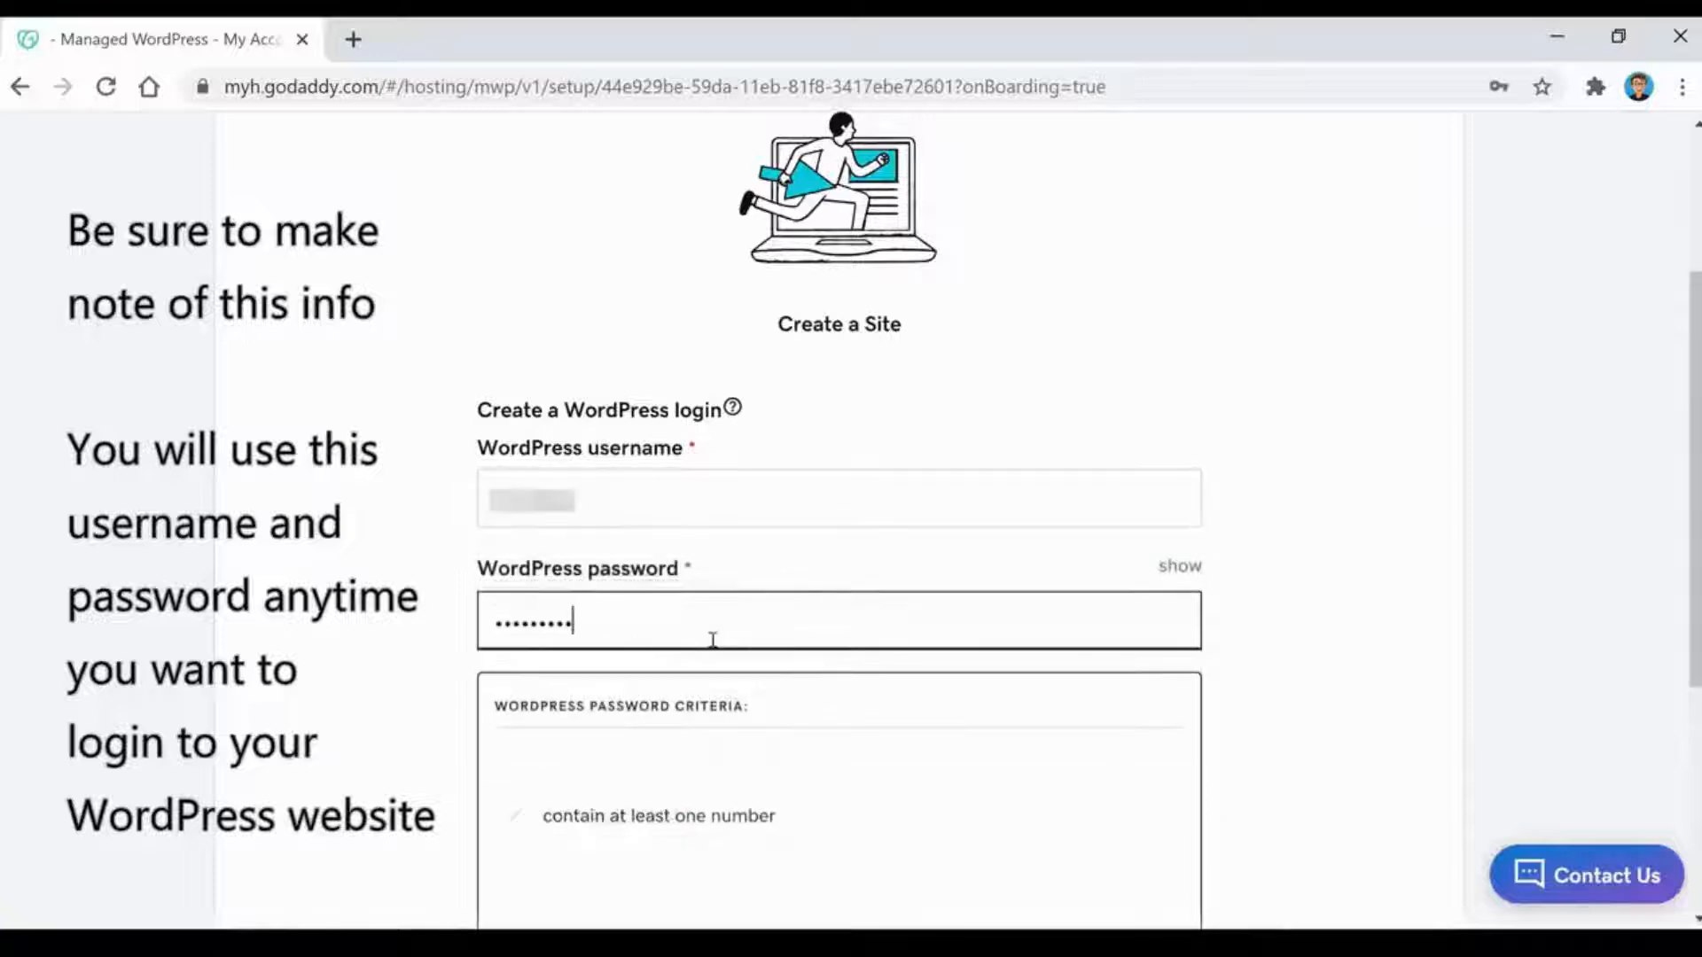
pyautogui.write('!')
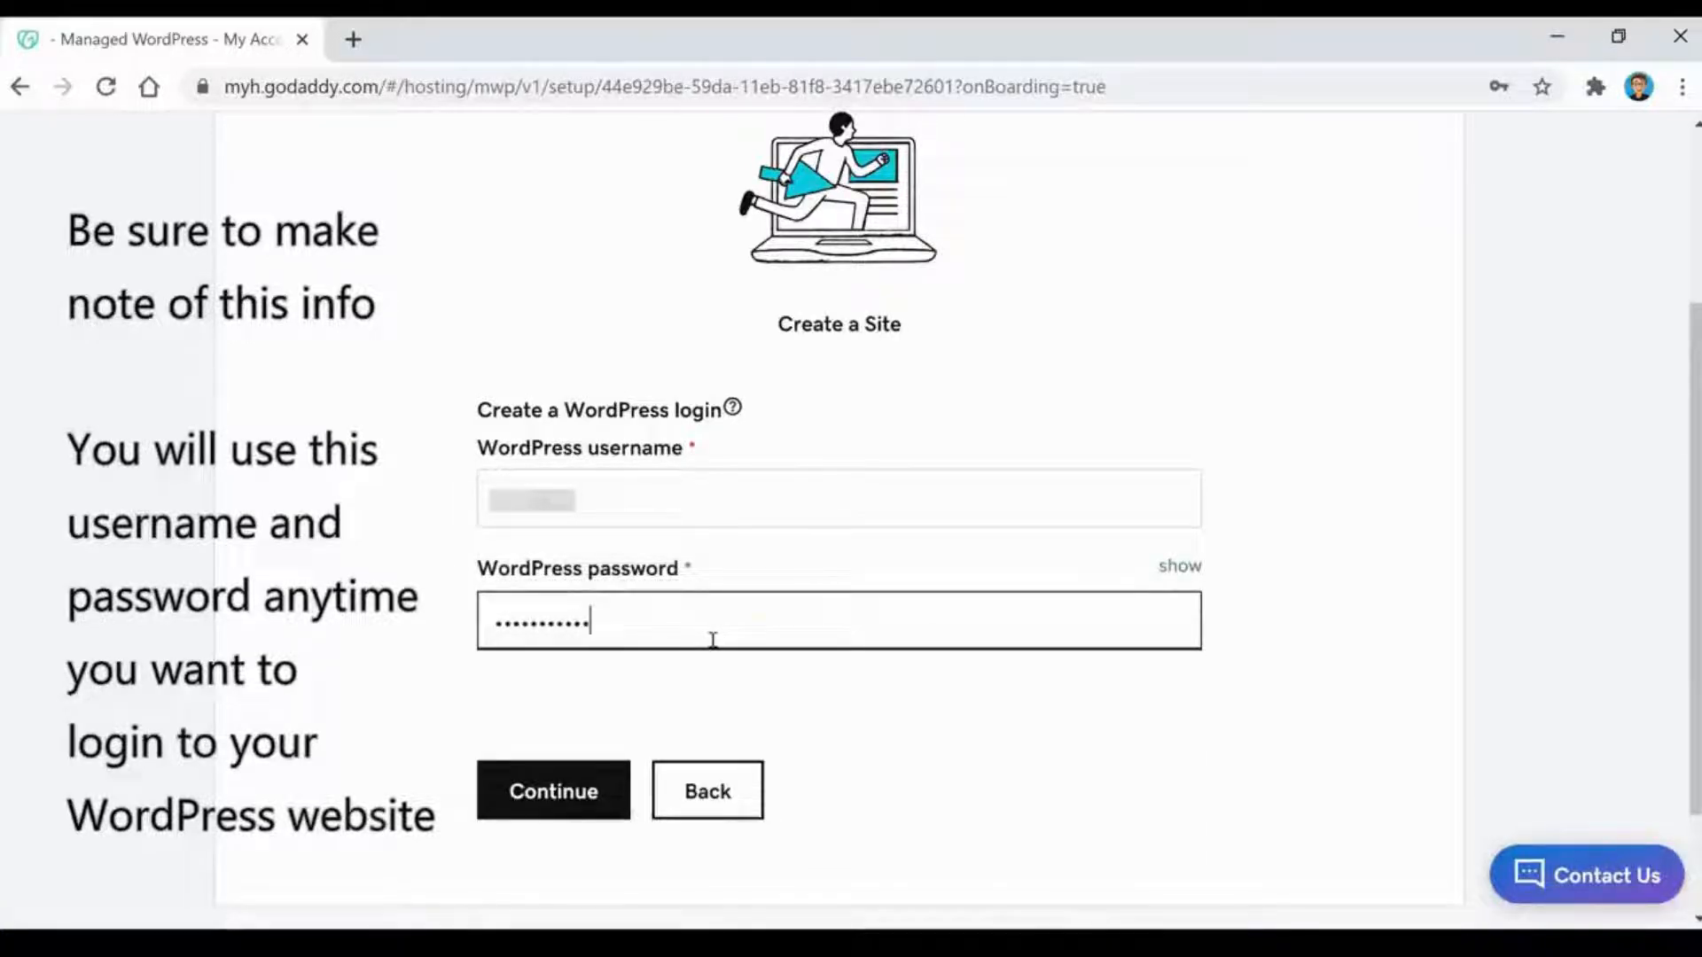
pyautogui.click(581, 791)
pyautogui.click(555, 758)
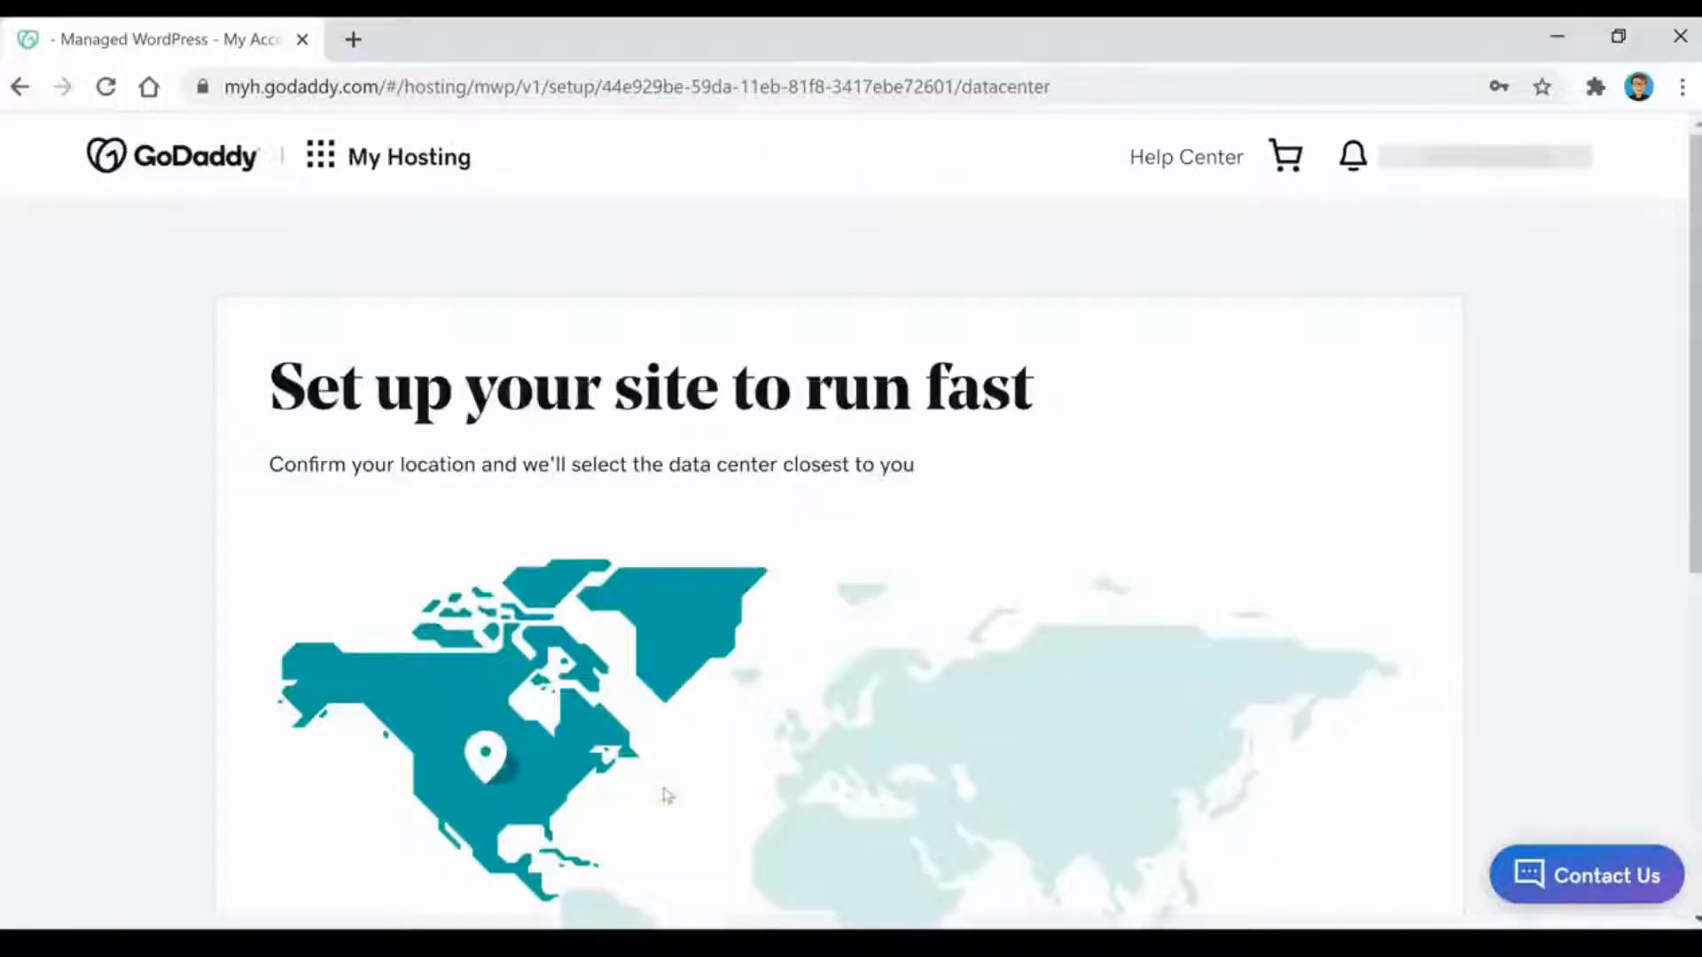
# - Confirm North America as the location for the data center and view the finished WordPress site
pyautogui.scroll(-5, 255, 444)
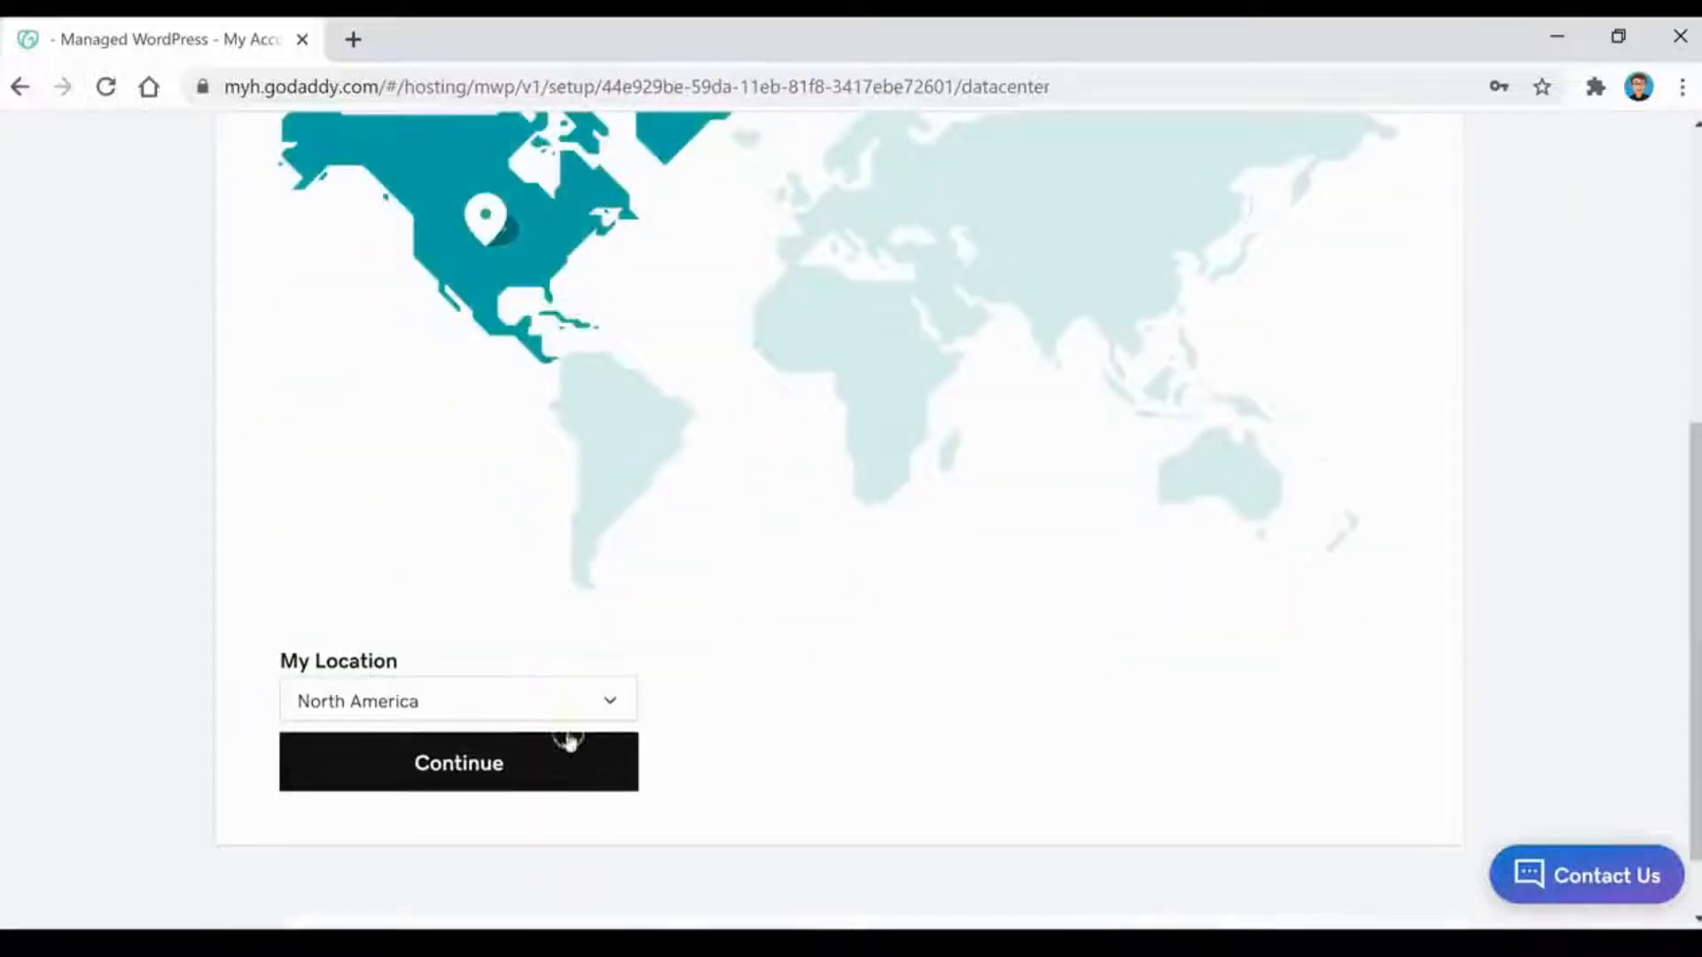
pyautogui.click(499, 785)
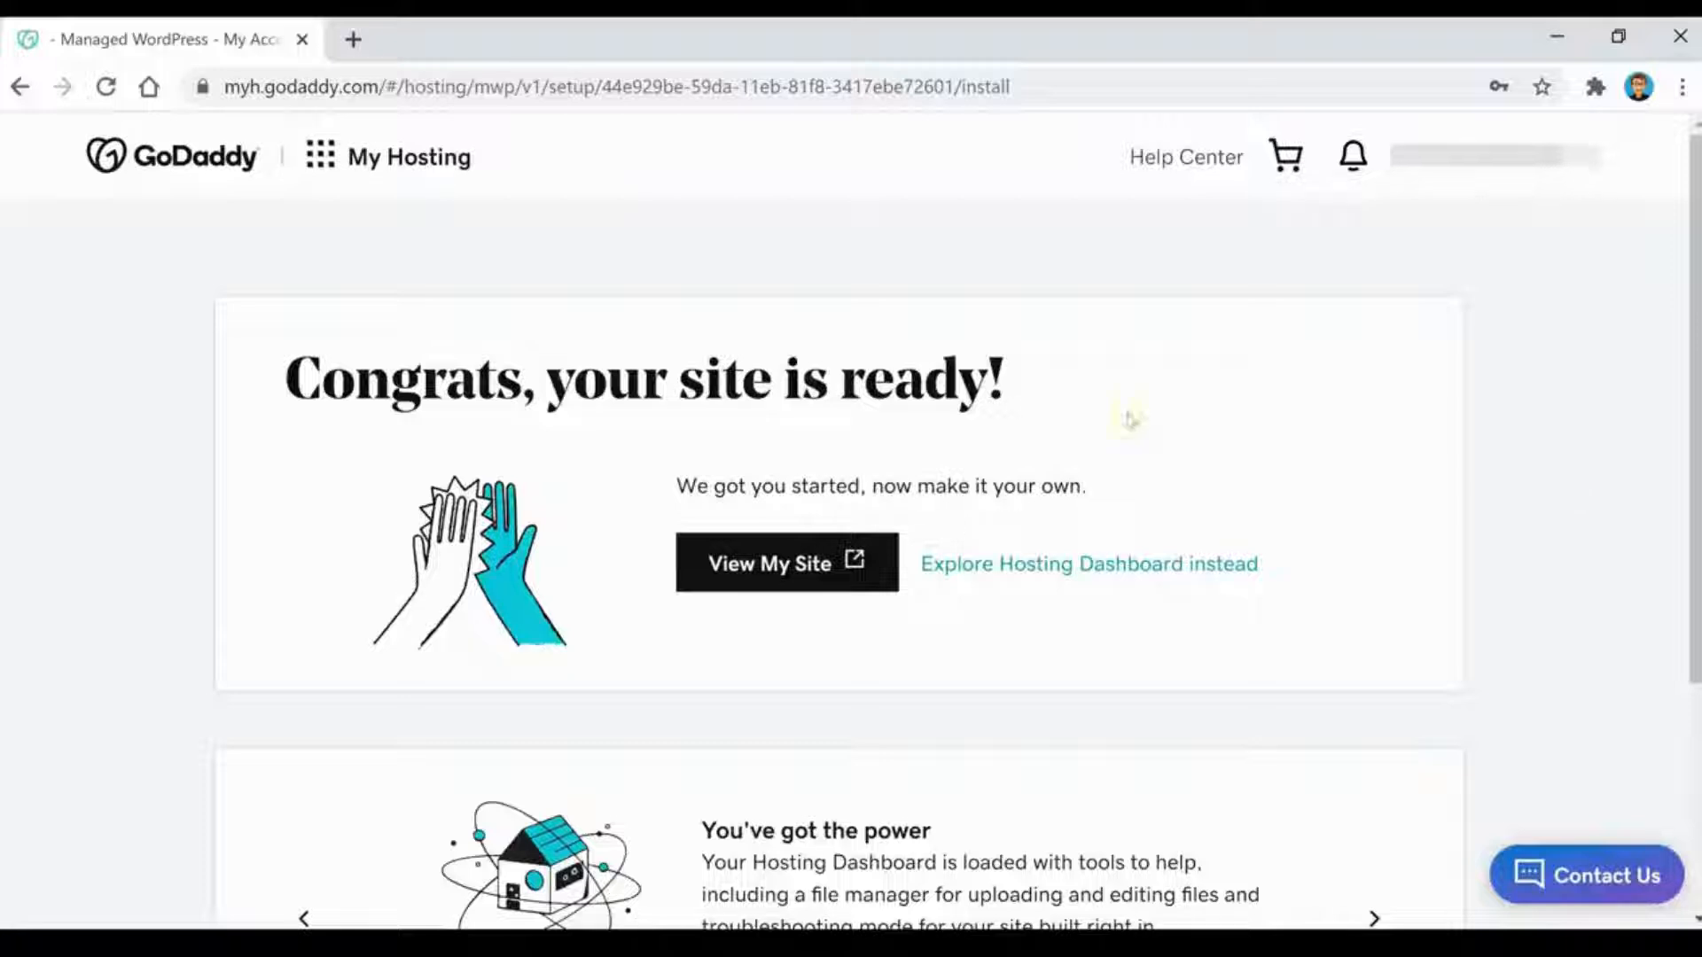
pyautogui.click(781, 560)
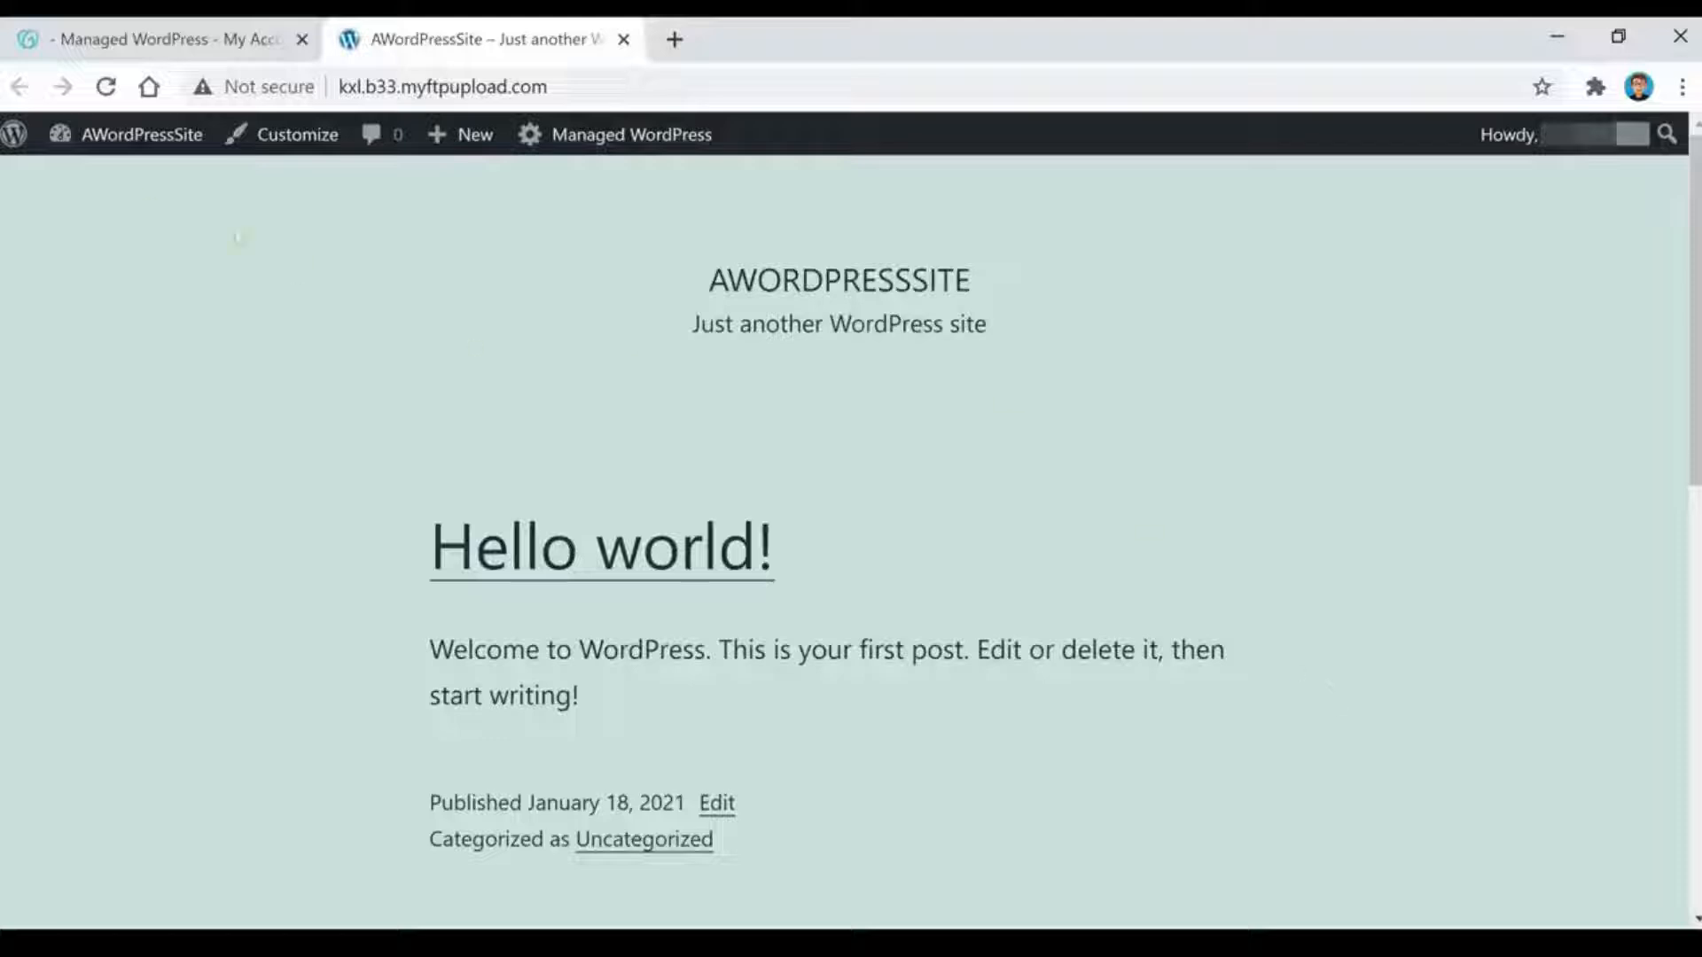
# - Open the site's WordPress dashboard and attach examplename456.com as its primary domain
pyautogui.moveTo(97, 135)
pyautogui.click(116, 183)
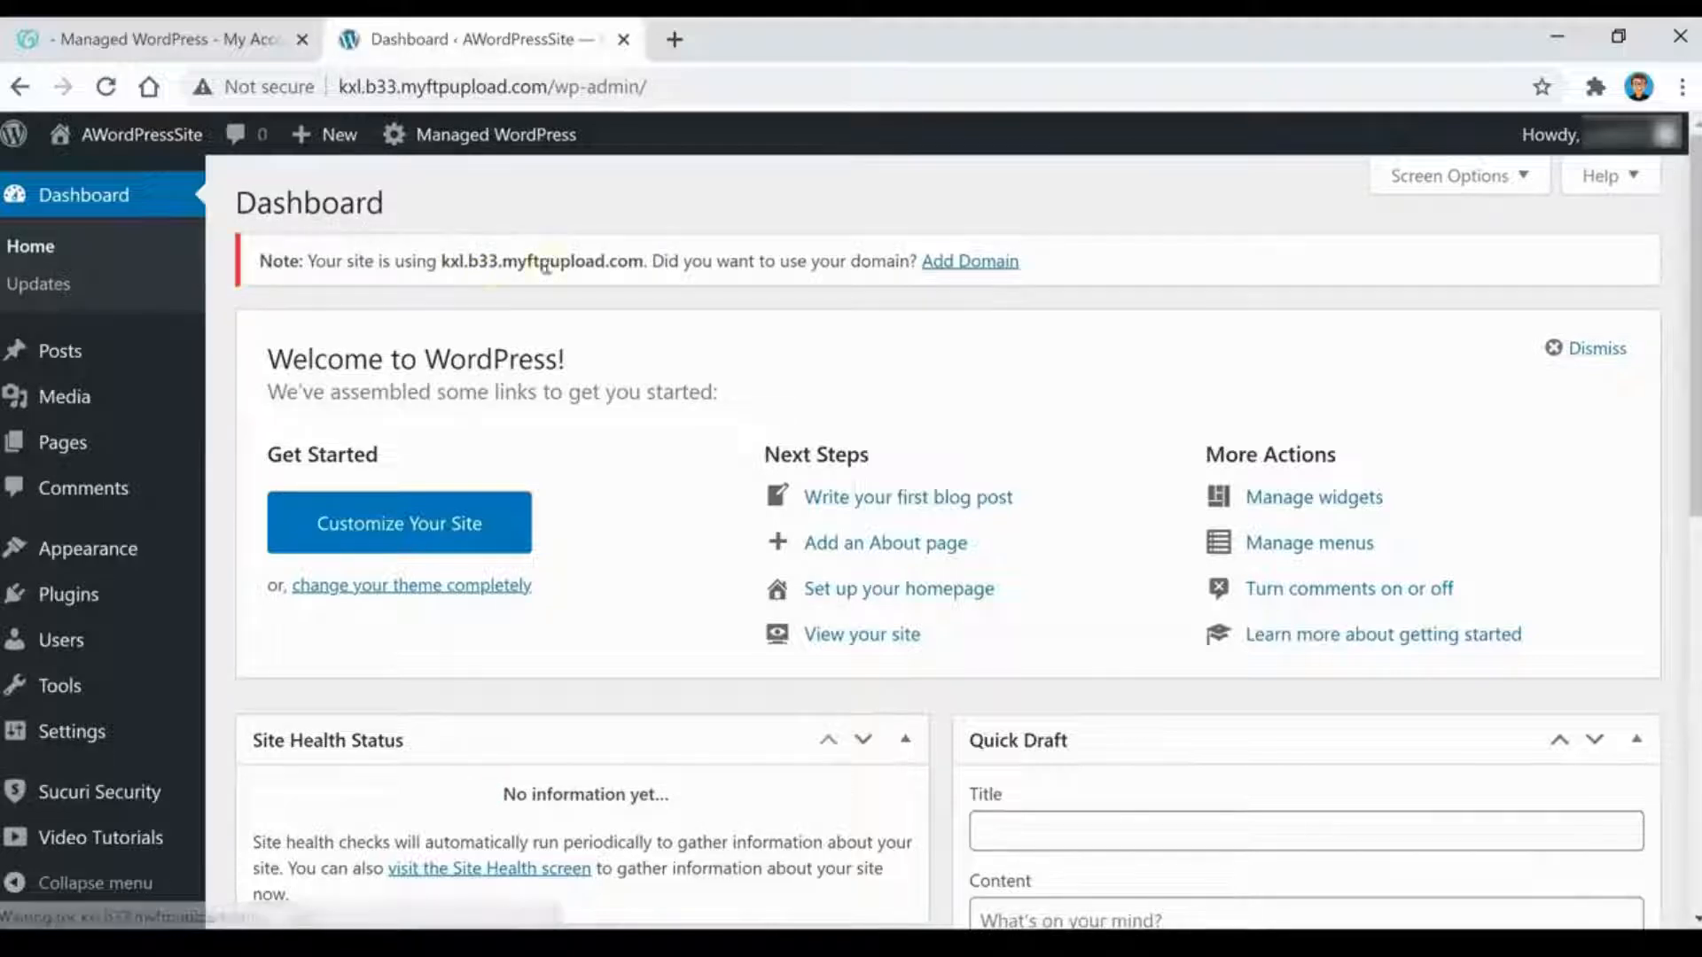
pyautogui.click(984, 262)
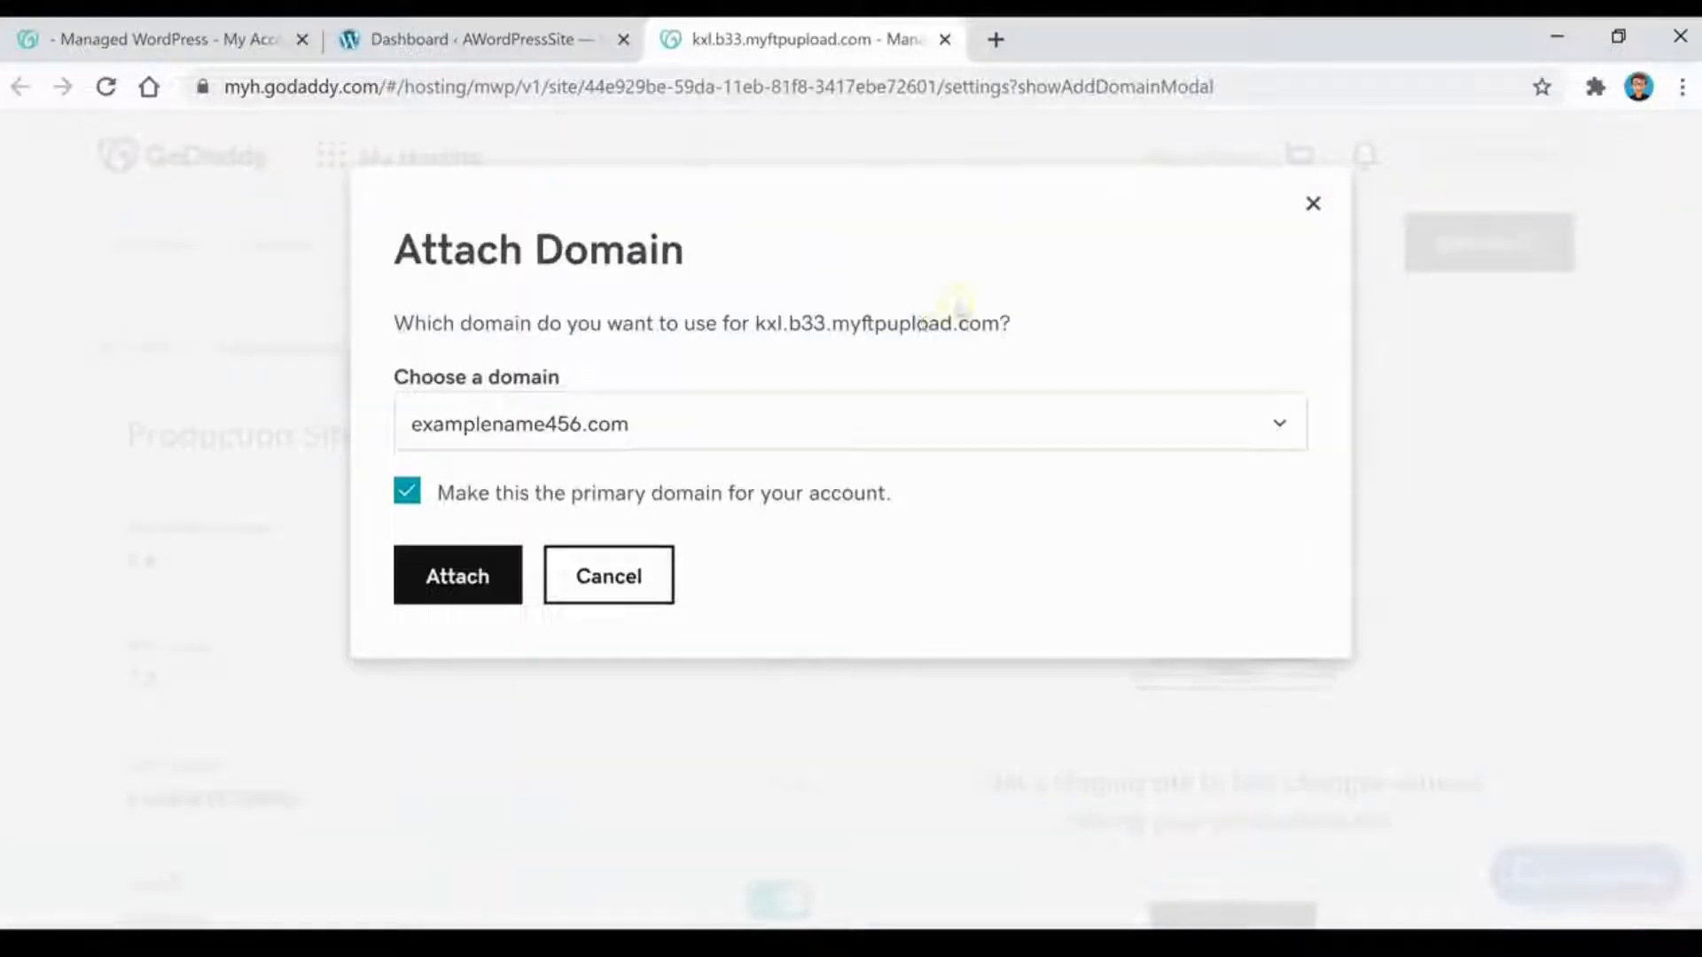
pyautogui.click(741, 426)
pyautogui.click(652, 541)
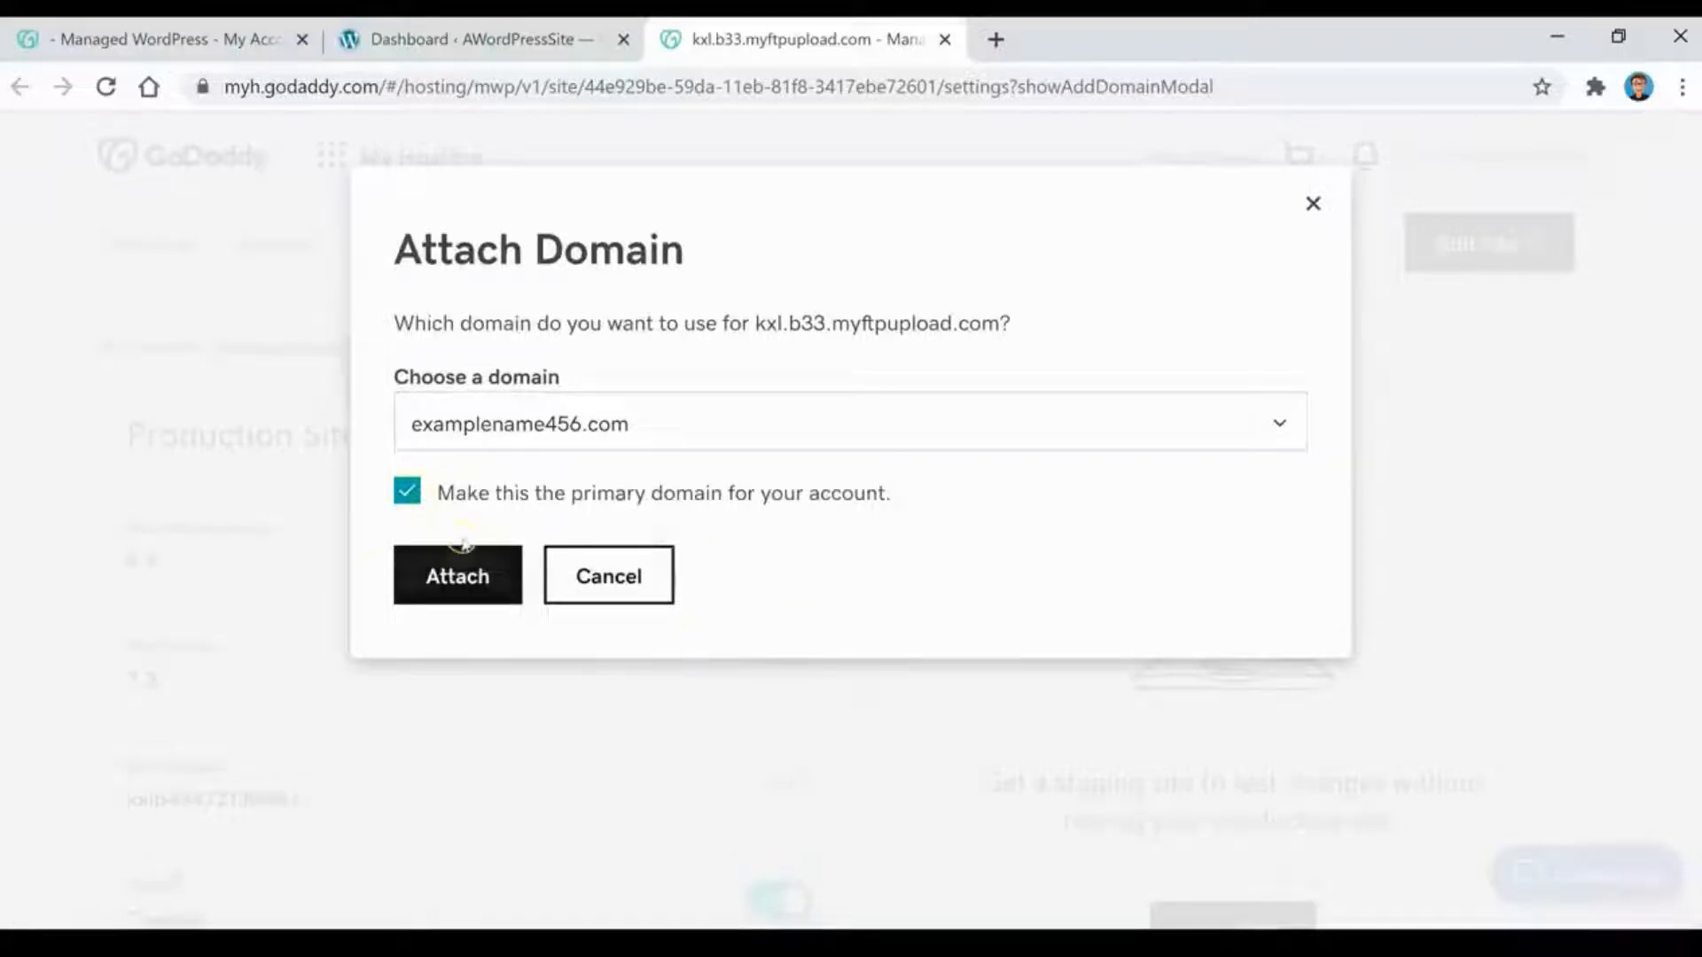
pyautogui.click(468, 592)
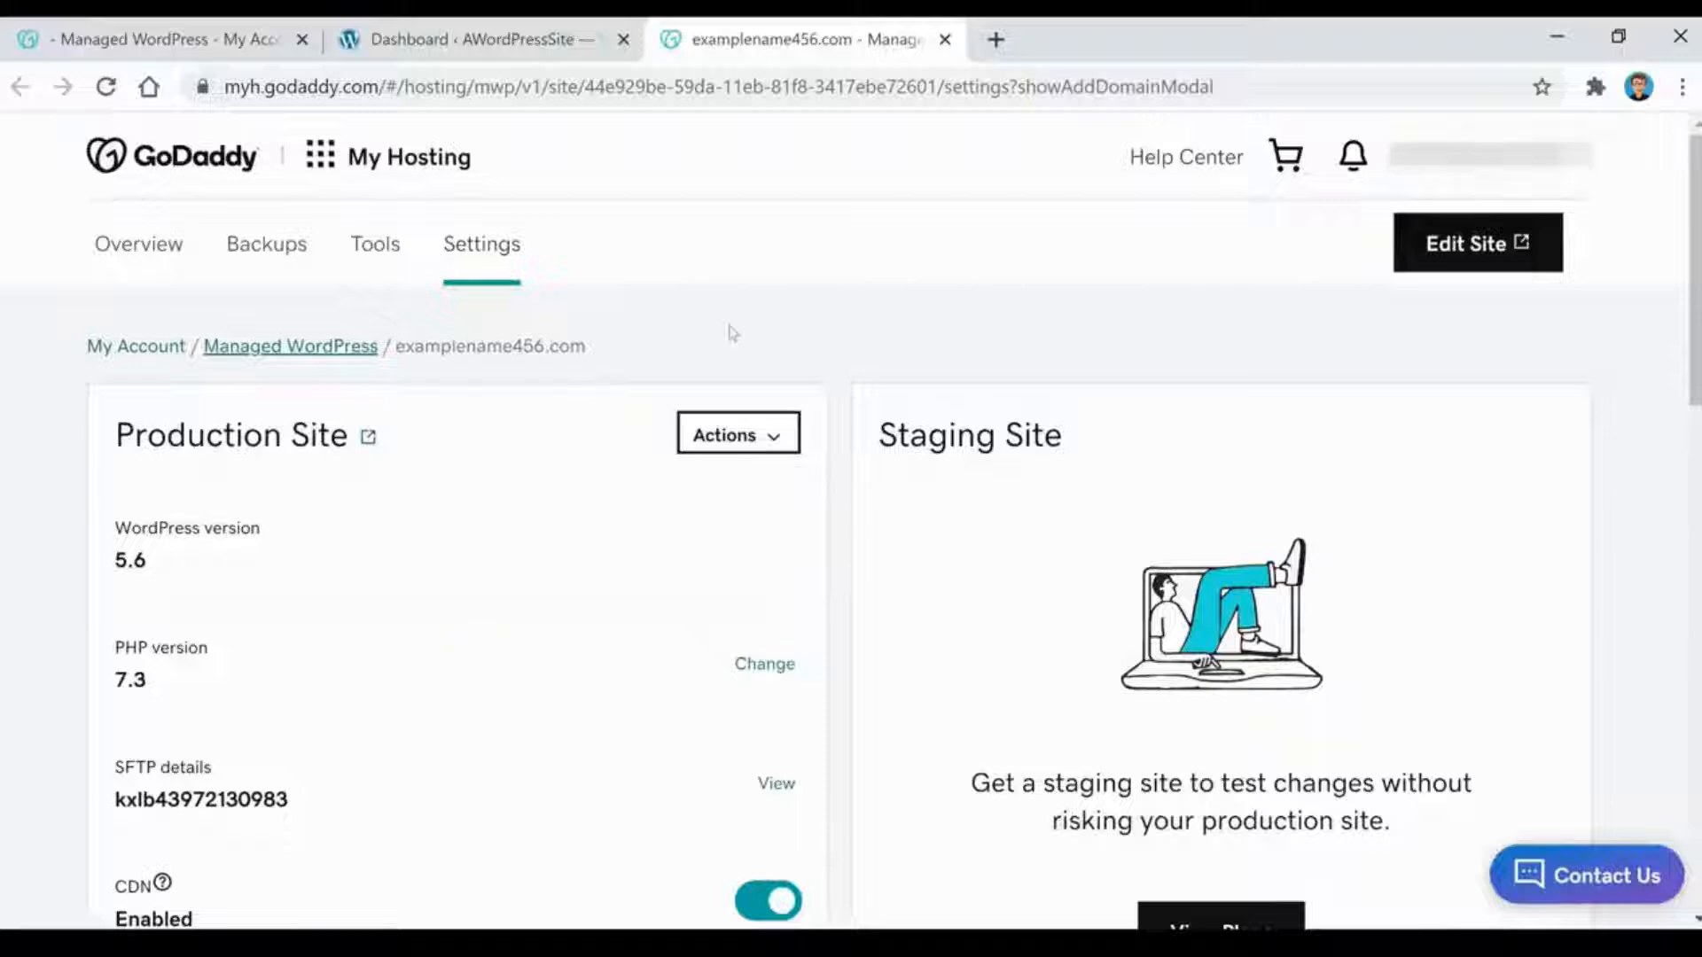
# - Check the status of the attached domain in the production site's hosting settings
pyautogui.scroll(-6, 732, 332)
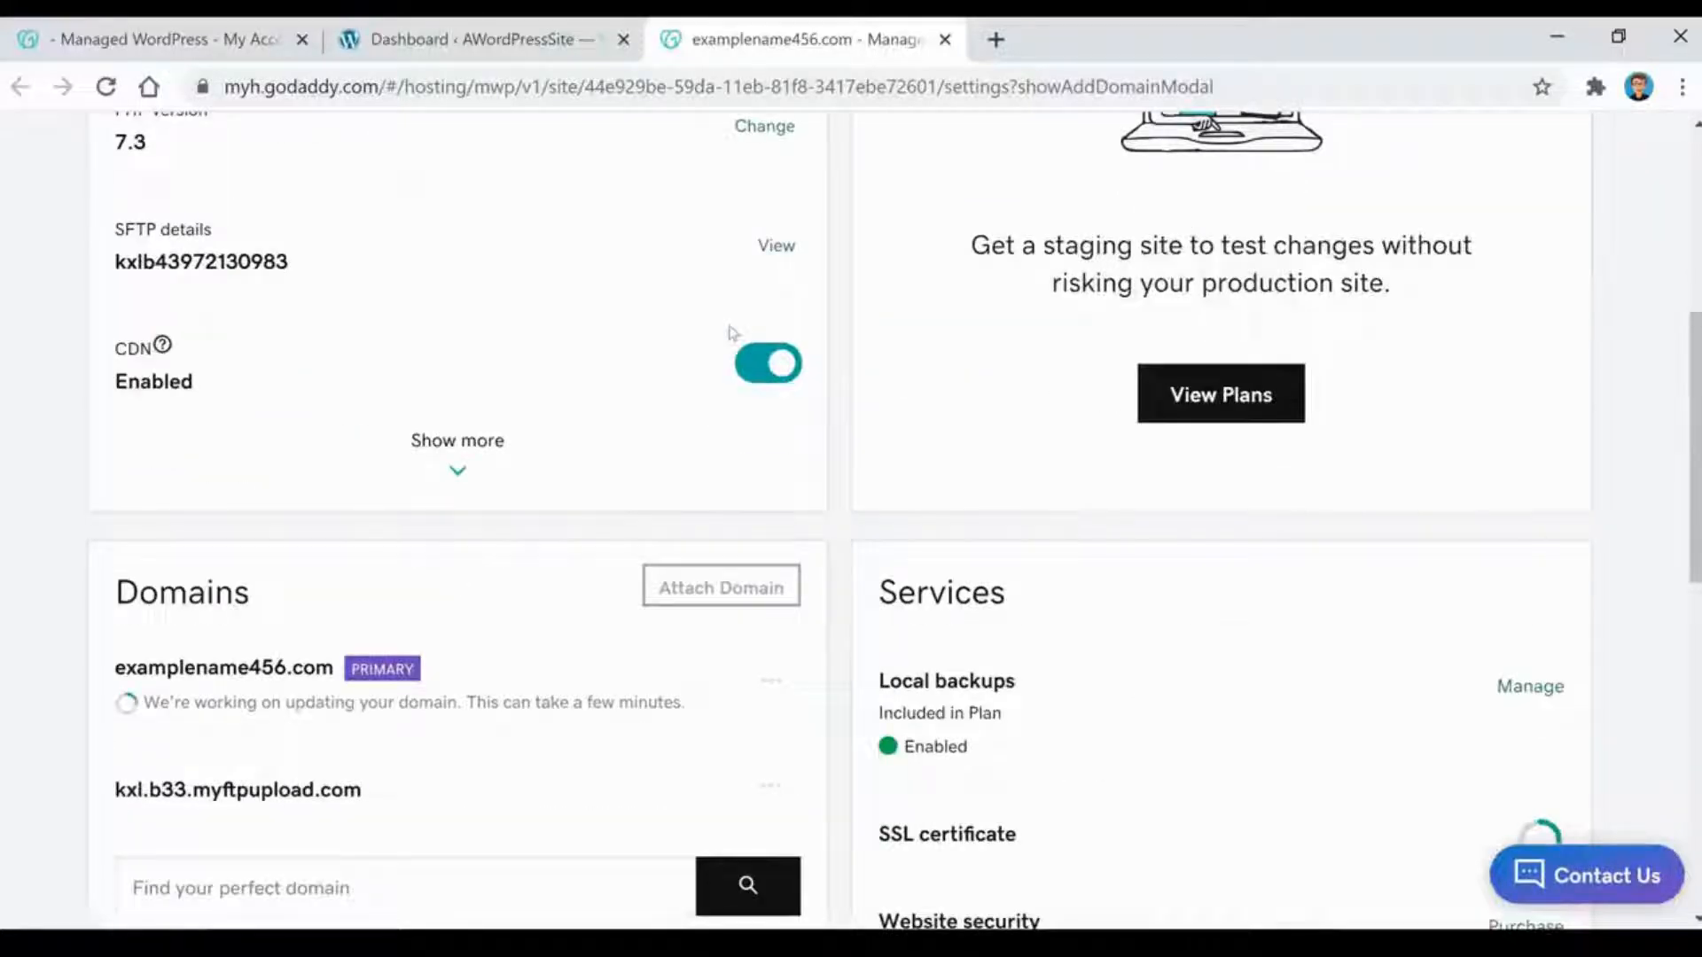
pyautogui.scroll(-3, 732, 332)
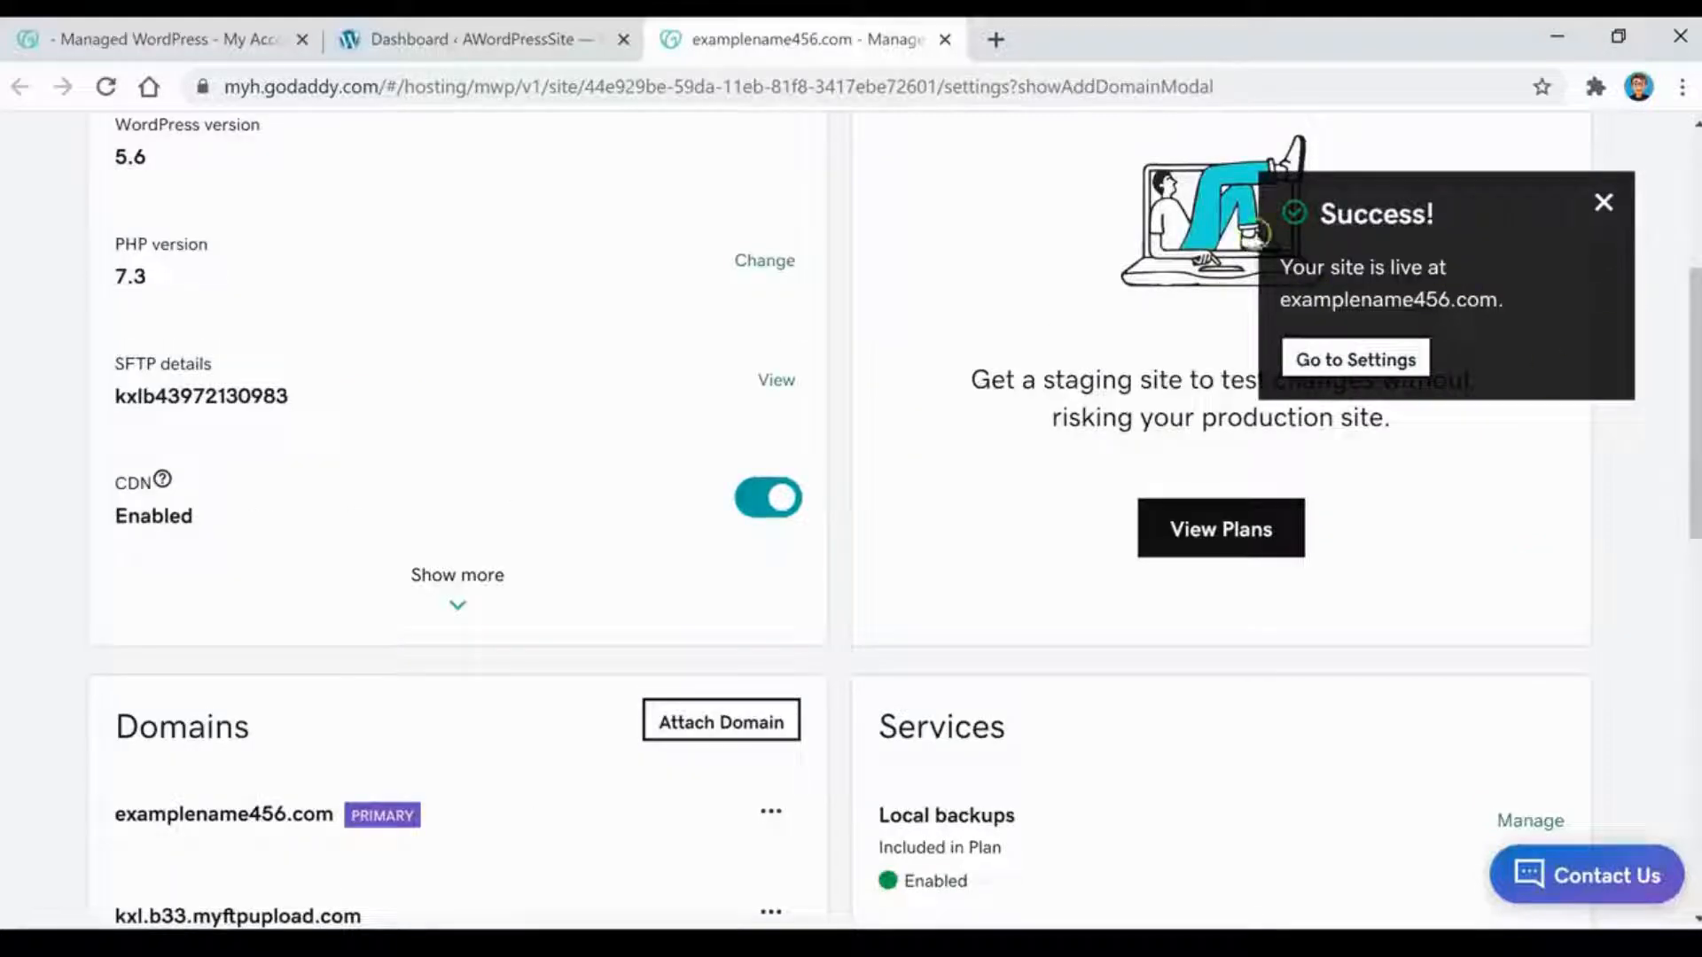
pyautogui.click(1391, 368)
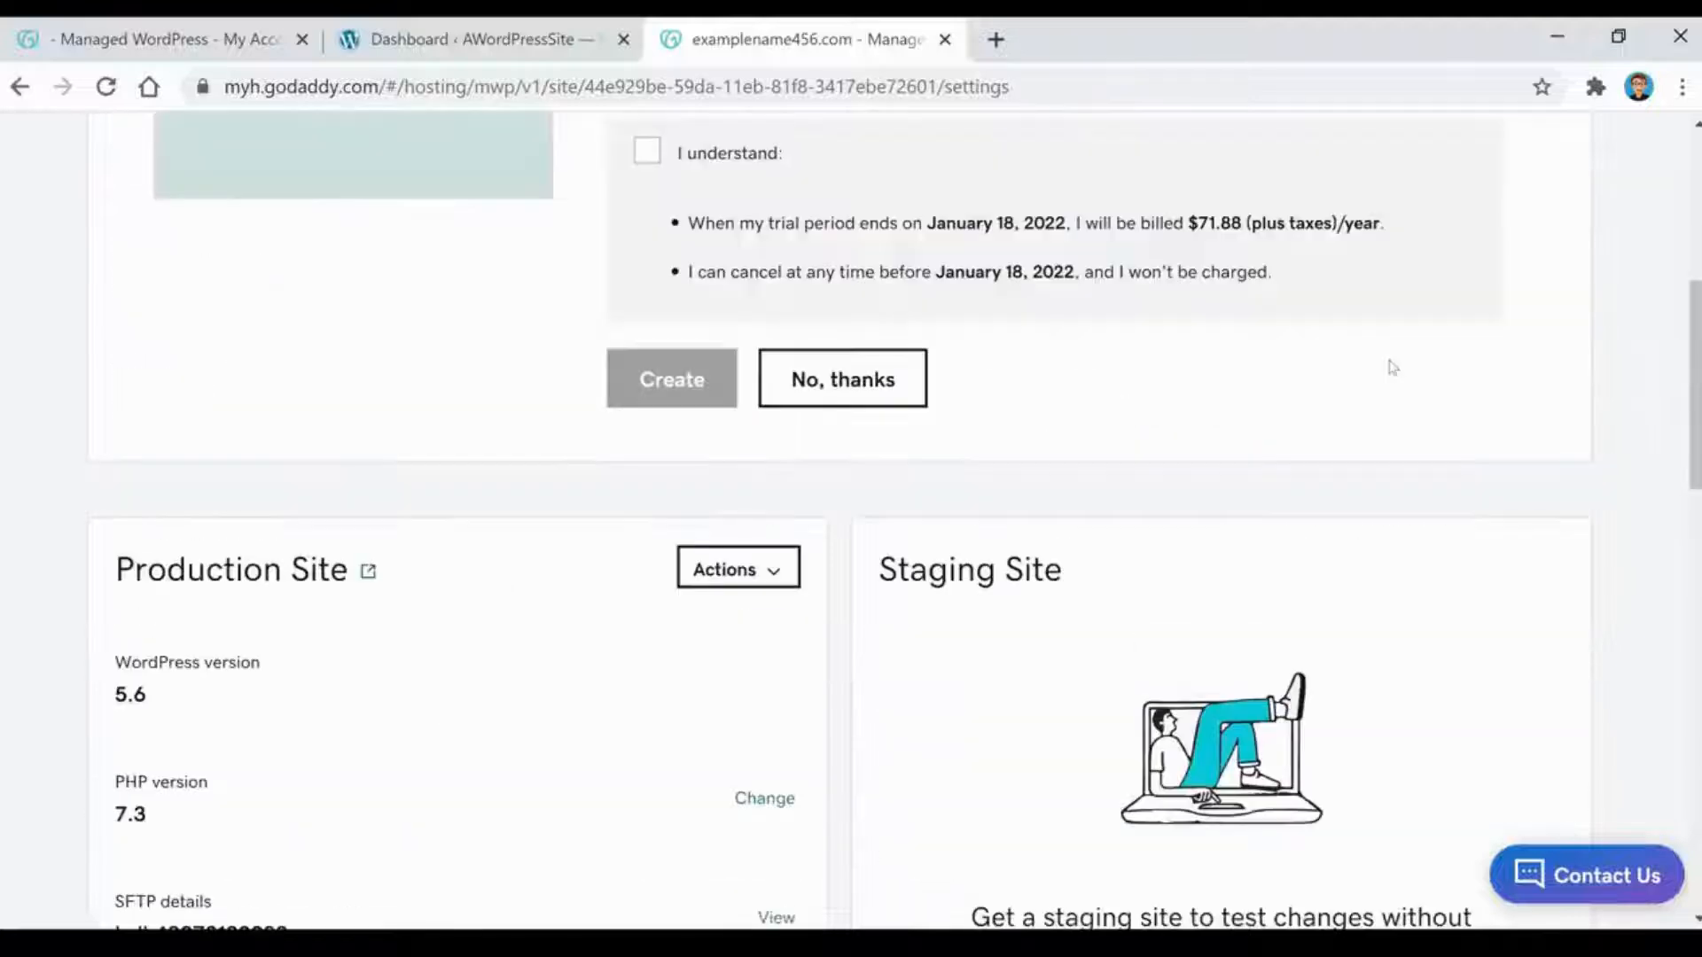
pyautogui.scroll(4, 1392, 366)
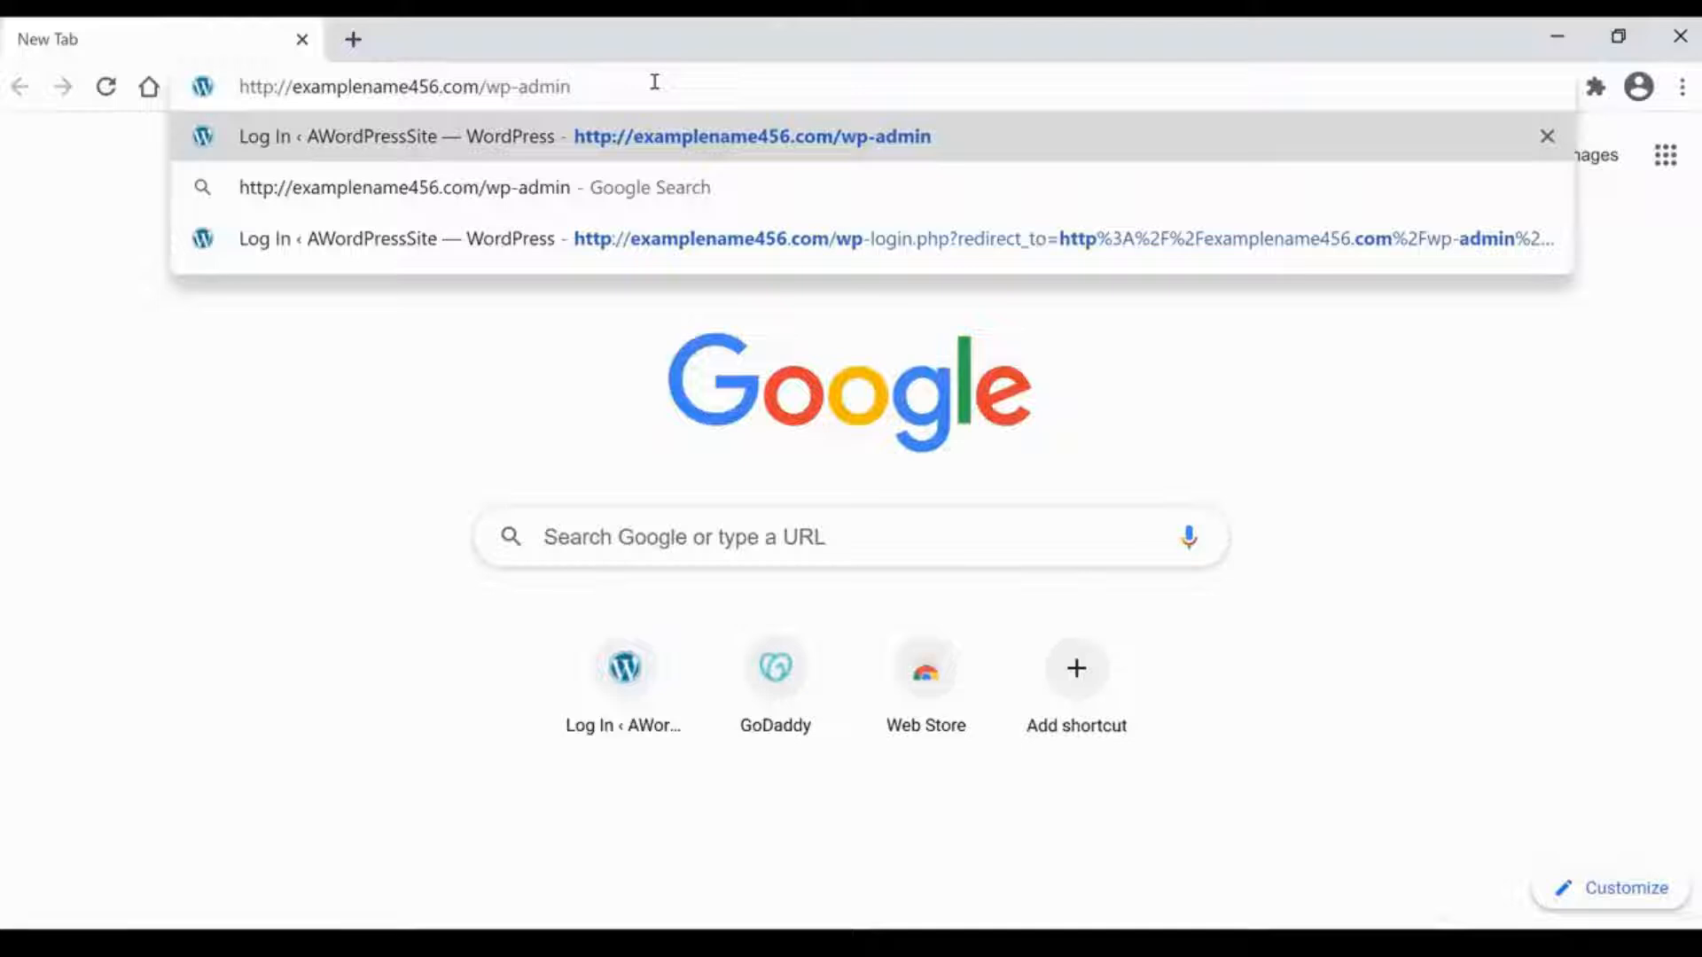
# - Load examplename456.com/wp-admin and log in with the WordPress username and password
pyautogui.moveTo(604, 81); pyautogui.dragTo(479, 89)
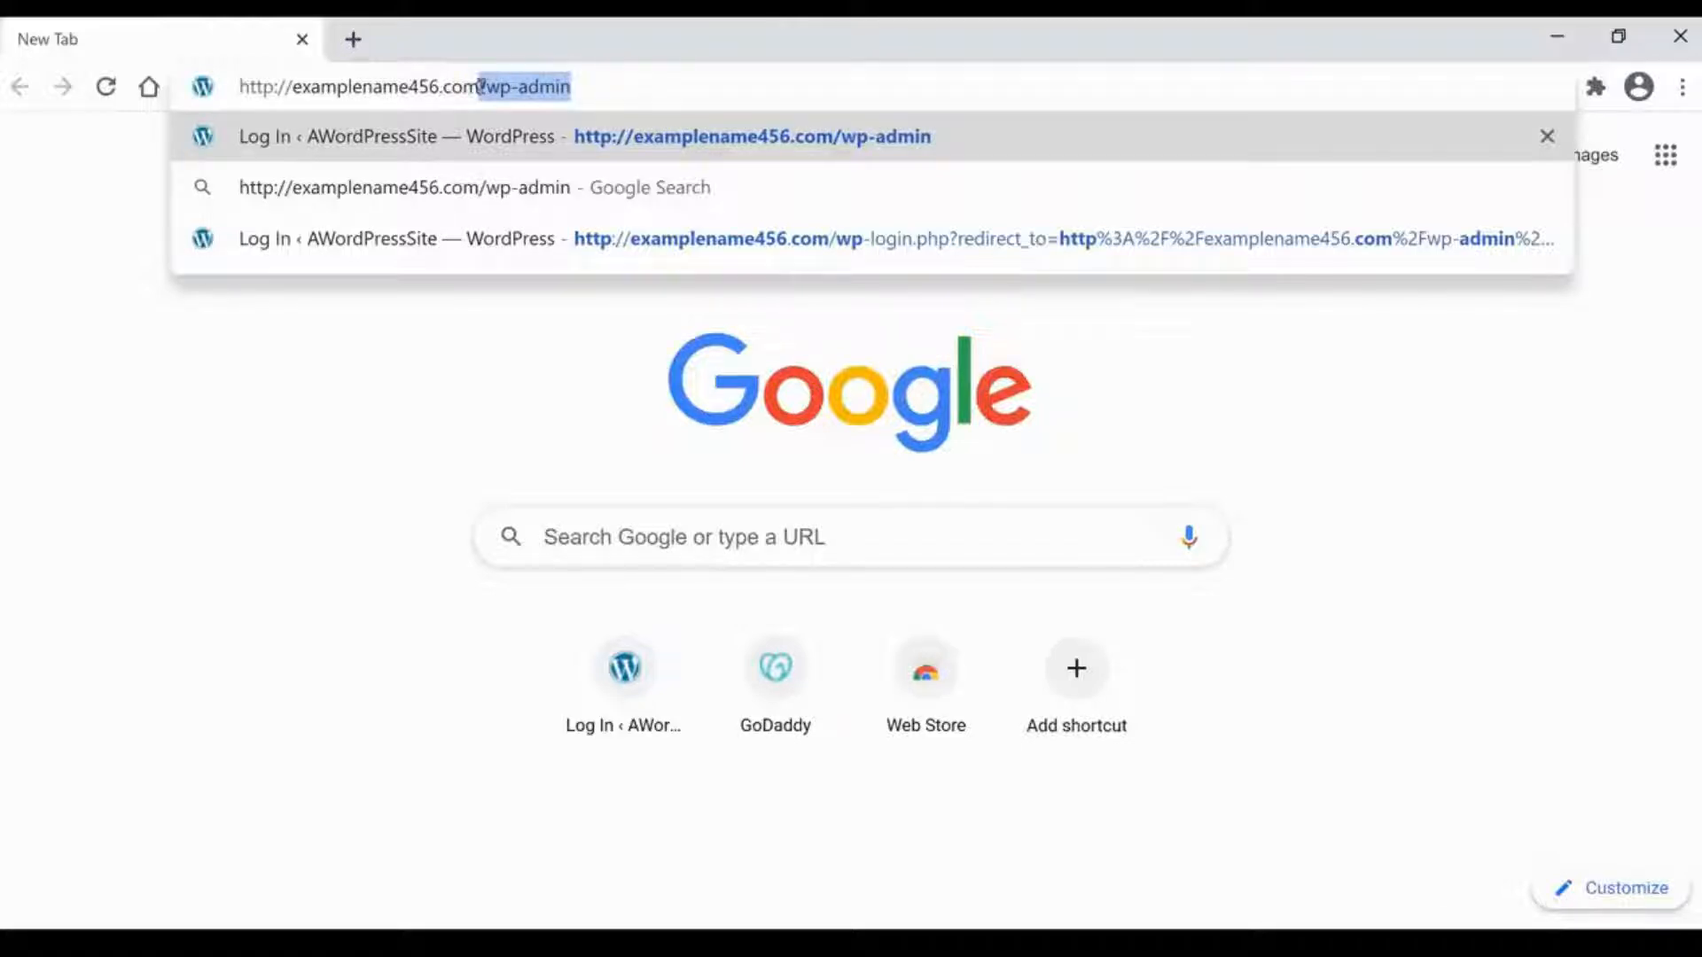
pyautogui.click(632, 91)
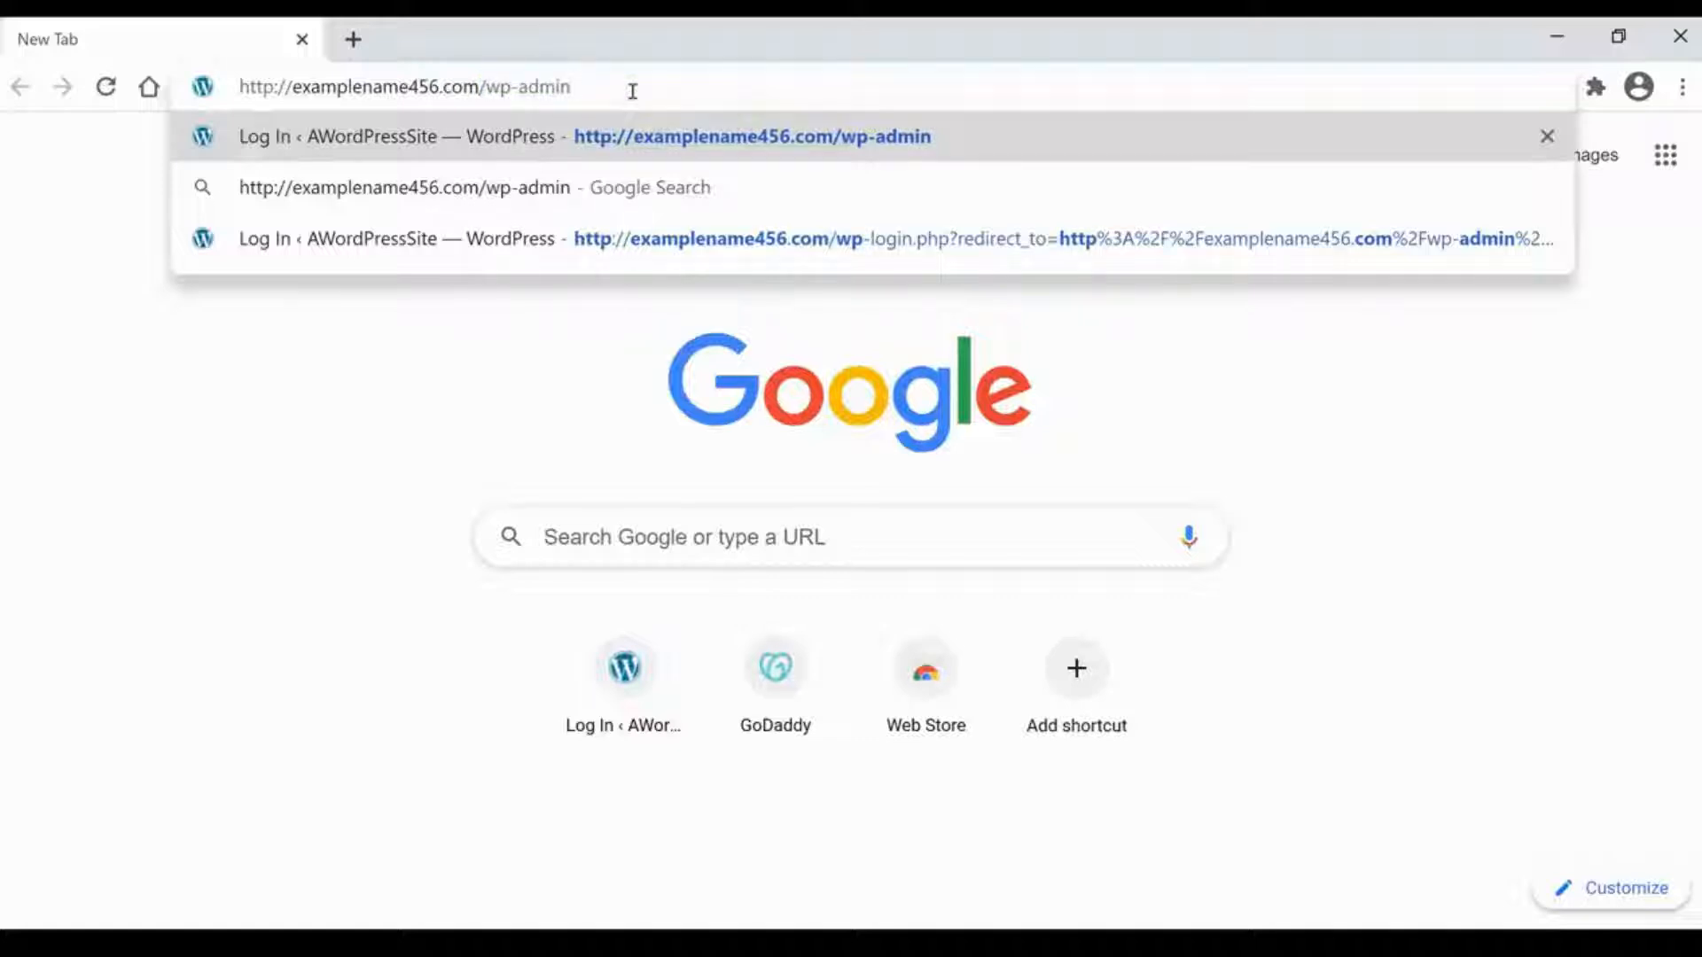
pyautogui.press('Return')
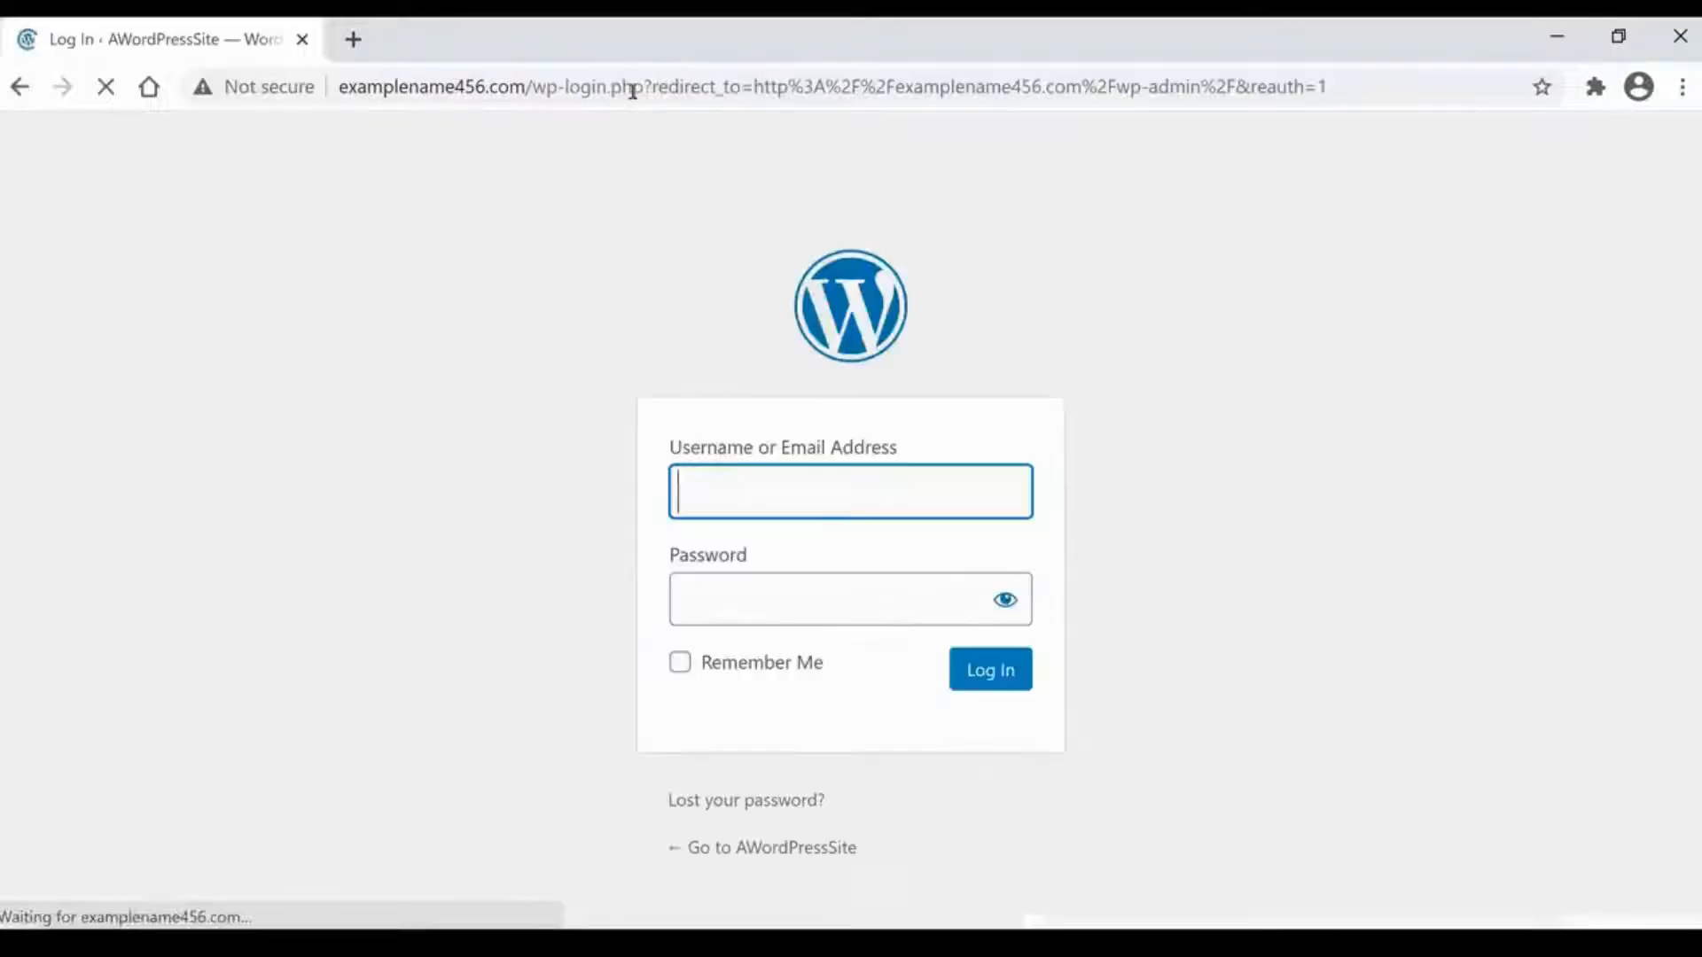
pyautogui.click(874, 589)
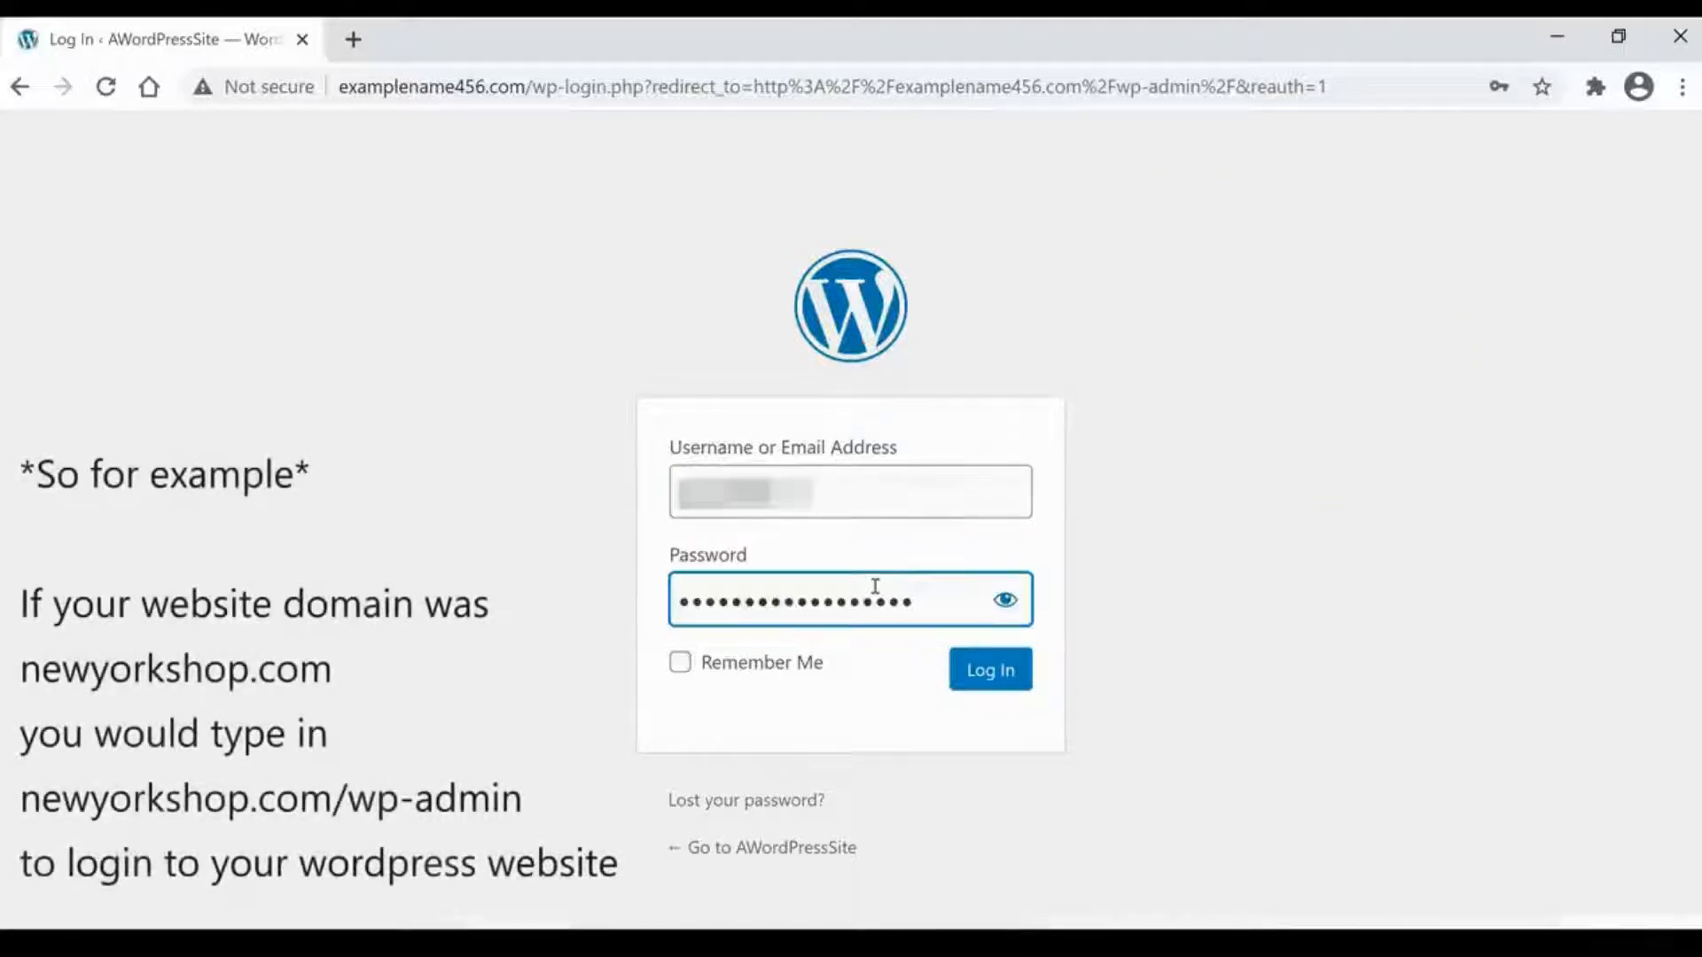
pyautogui.write('a')
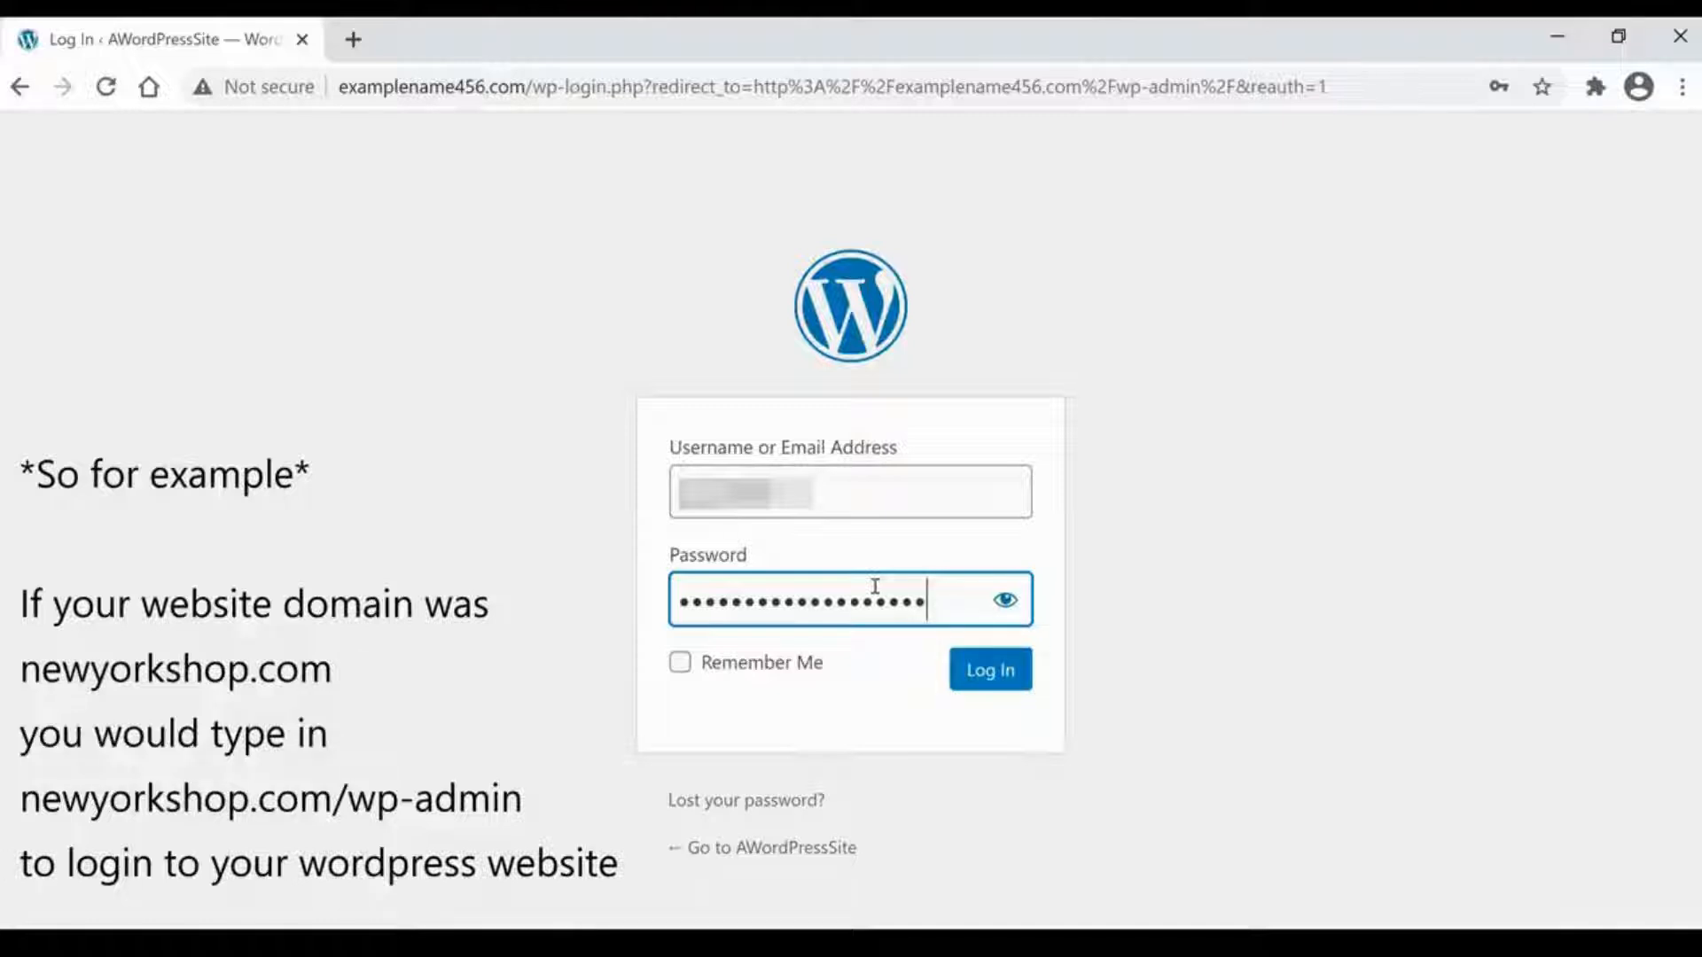
pyautogui.write('aaaa')
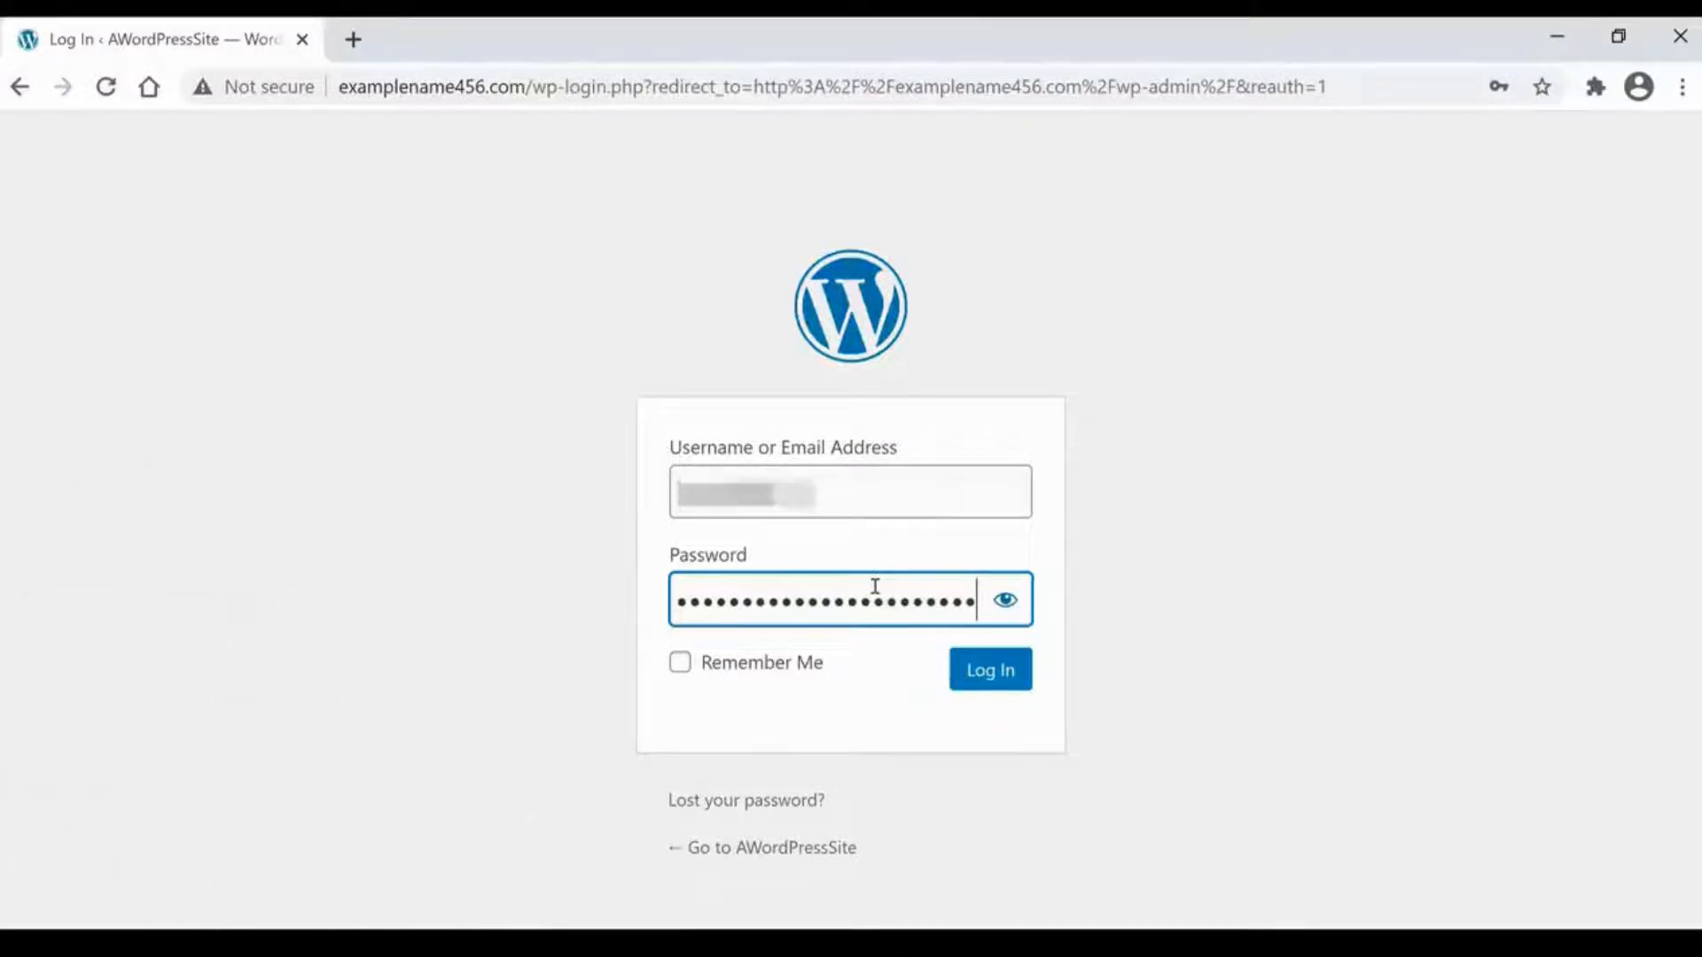
pyautogui.press('Return')
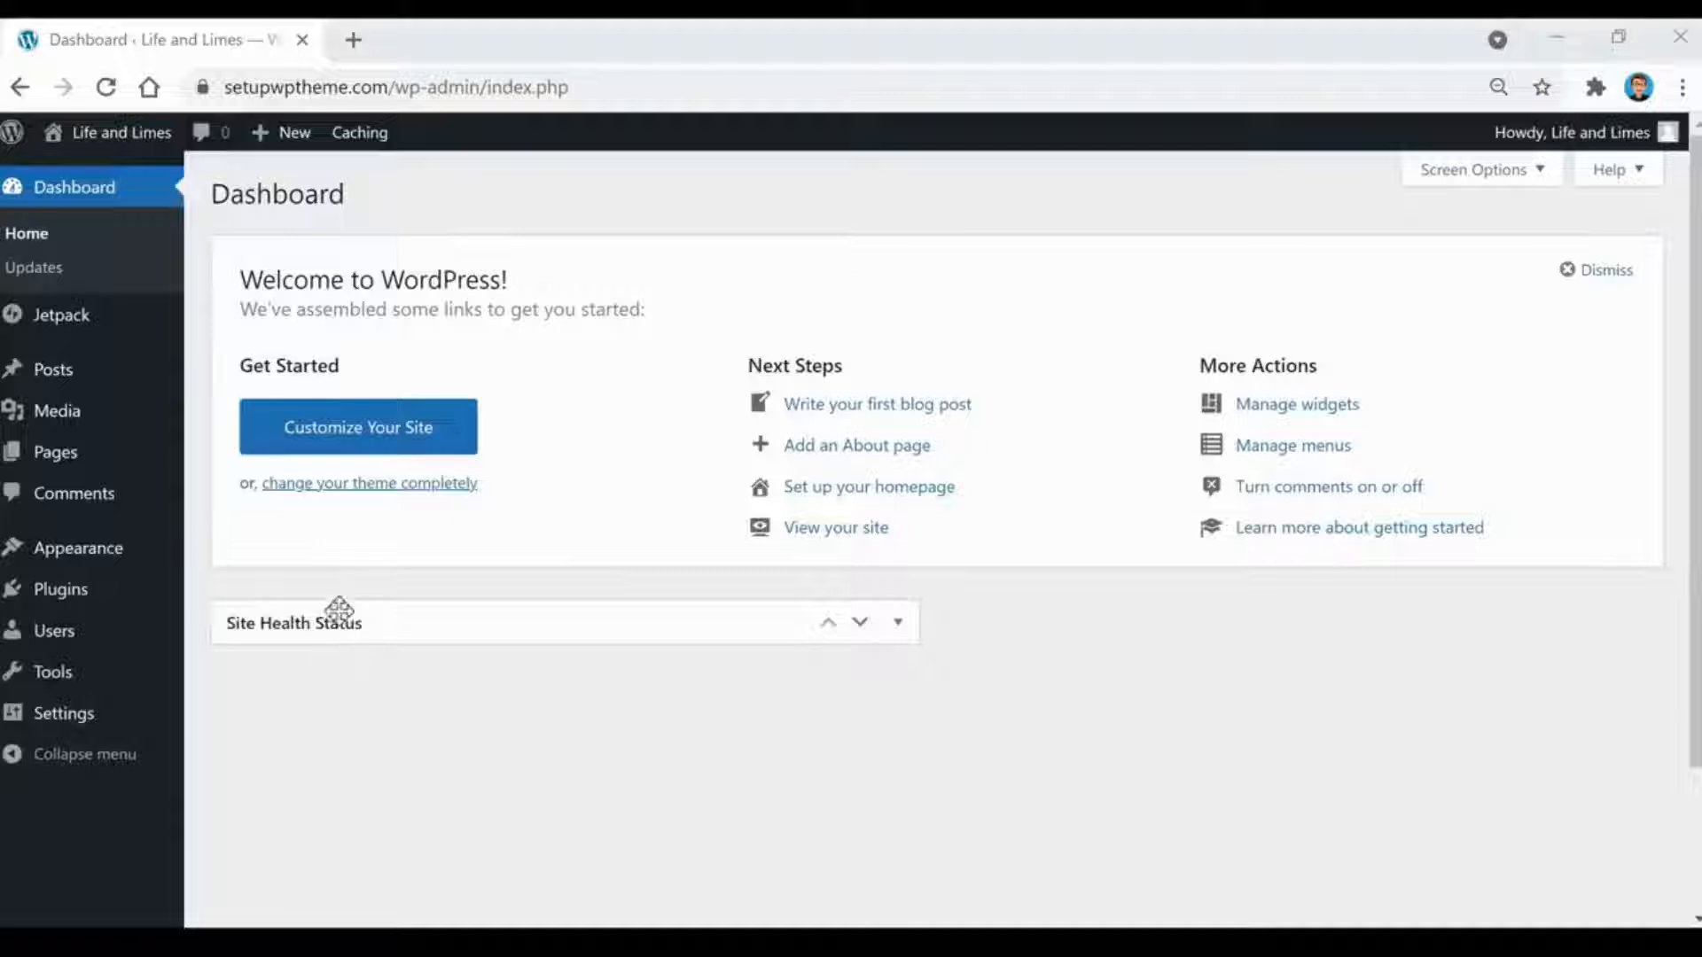
# - Go to the site's installed themes and start adding a new theme
pyautogui.moveTo(60, 556)
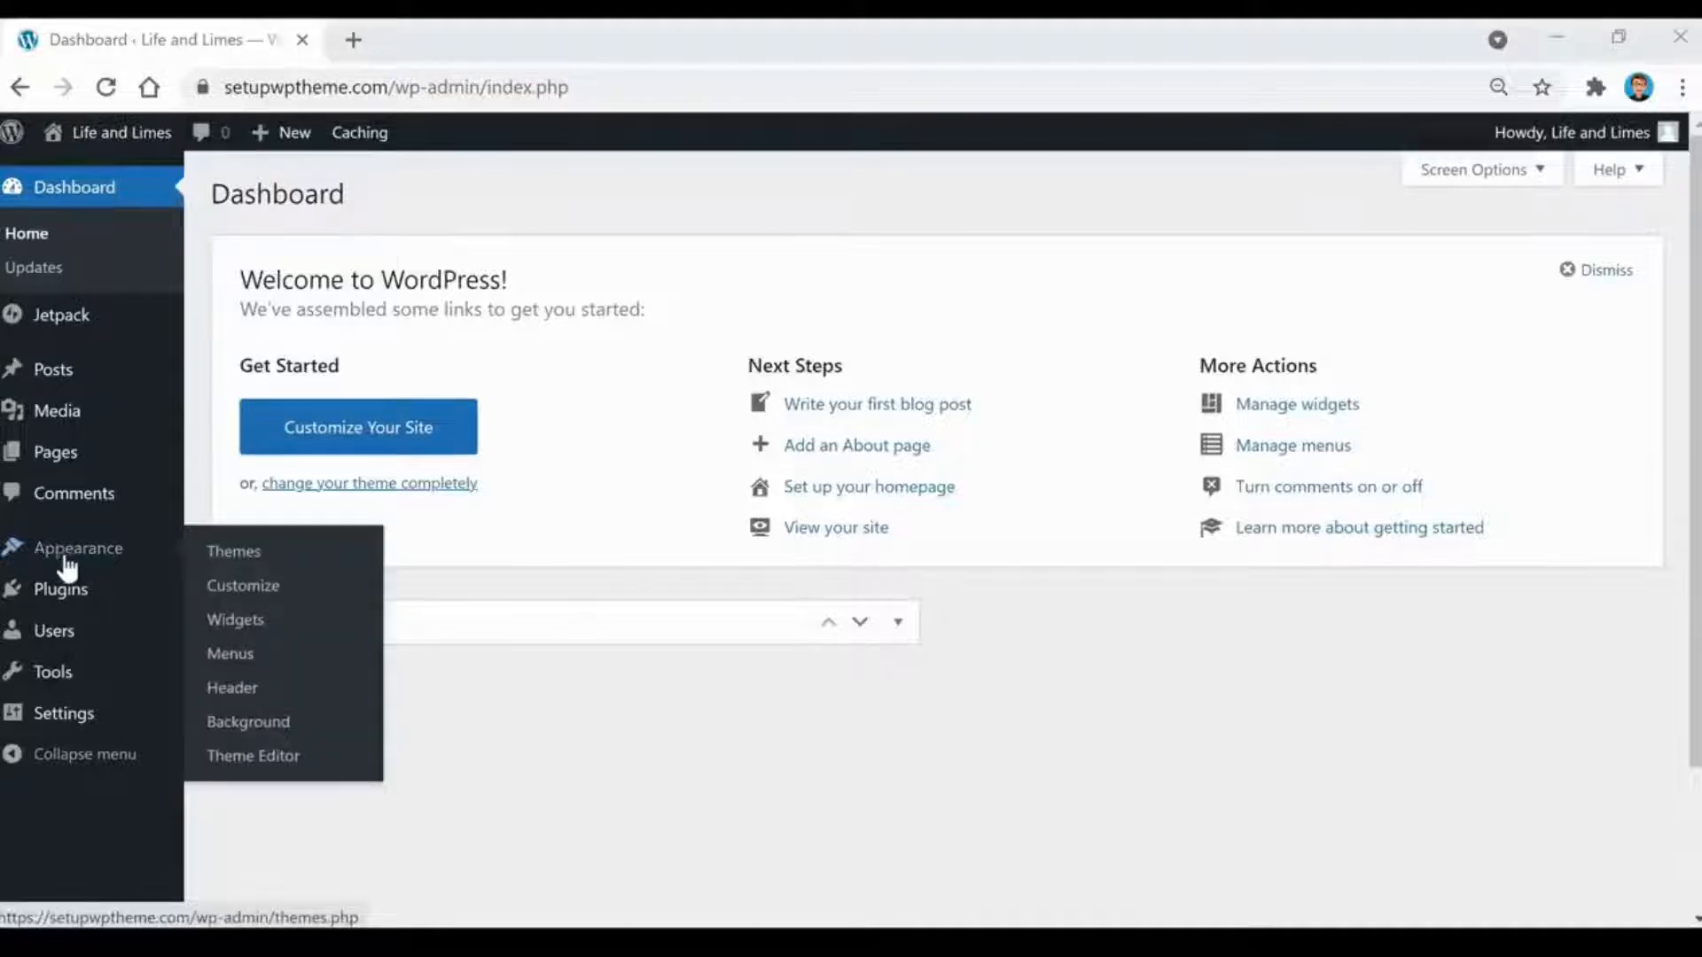
pyautogui.click(247, 568)
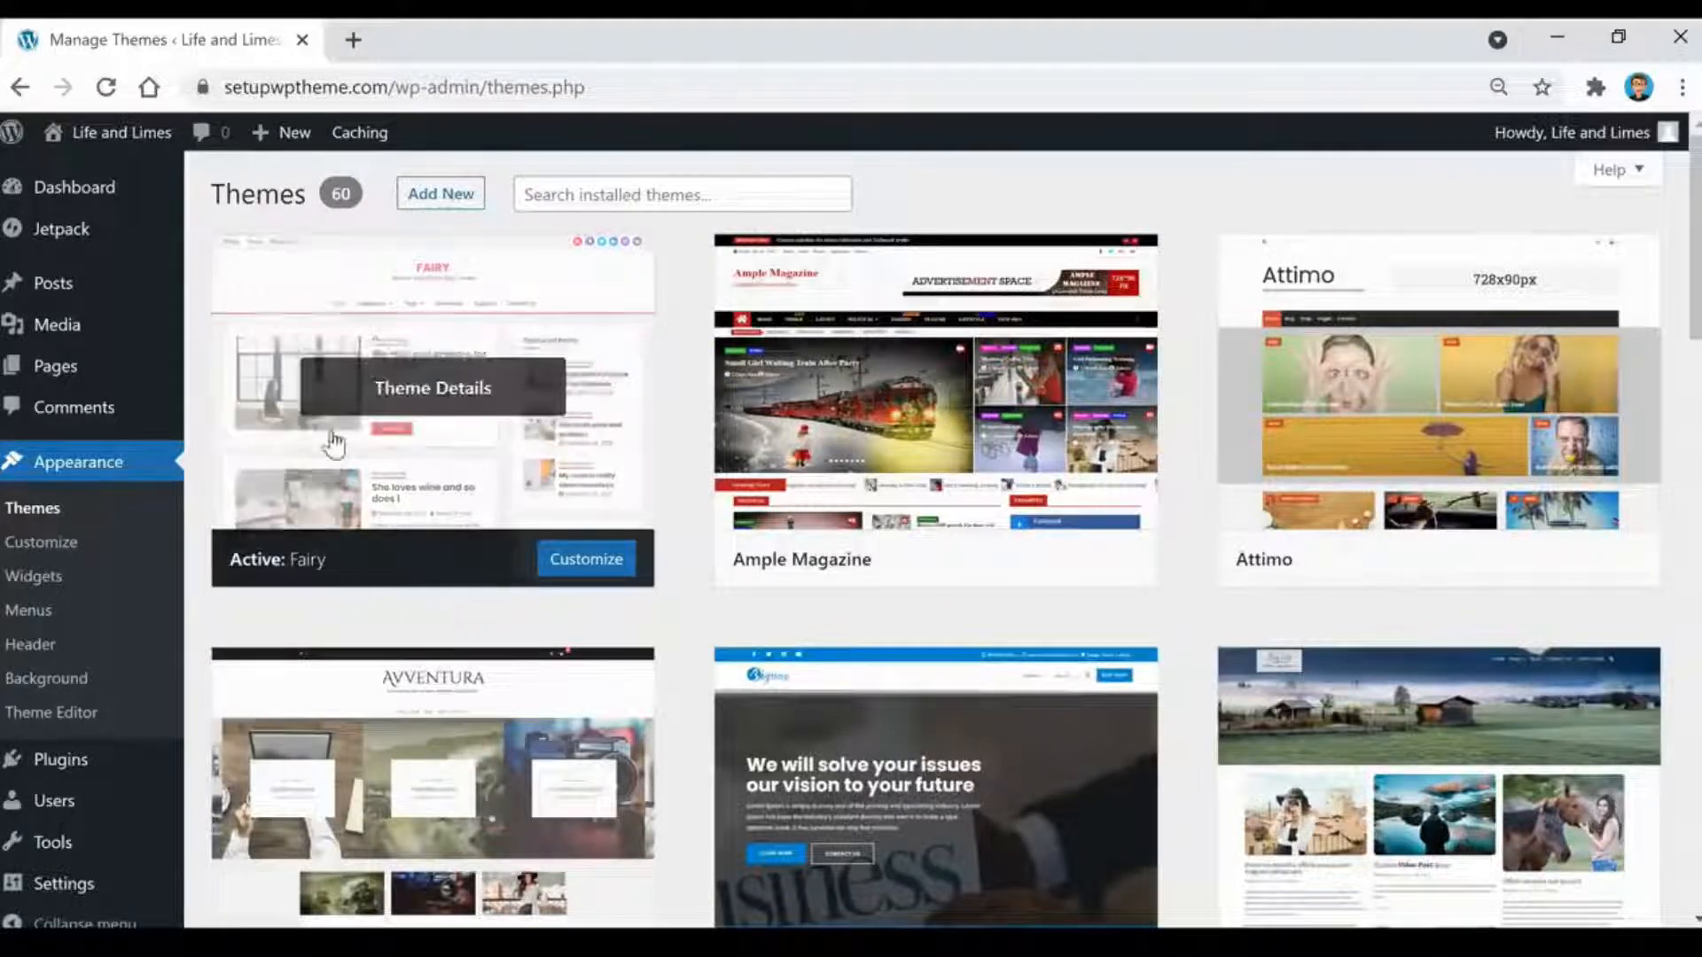
pyautogui.click(434, 205)
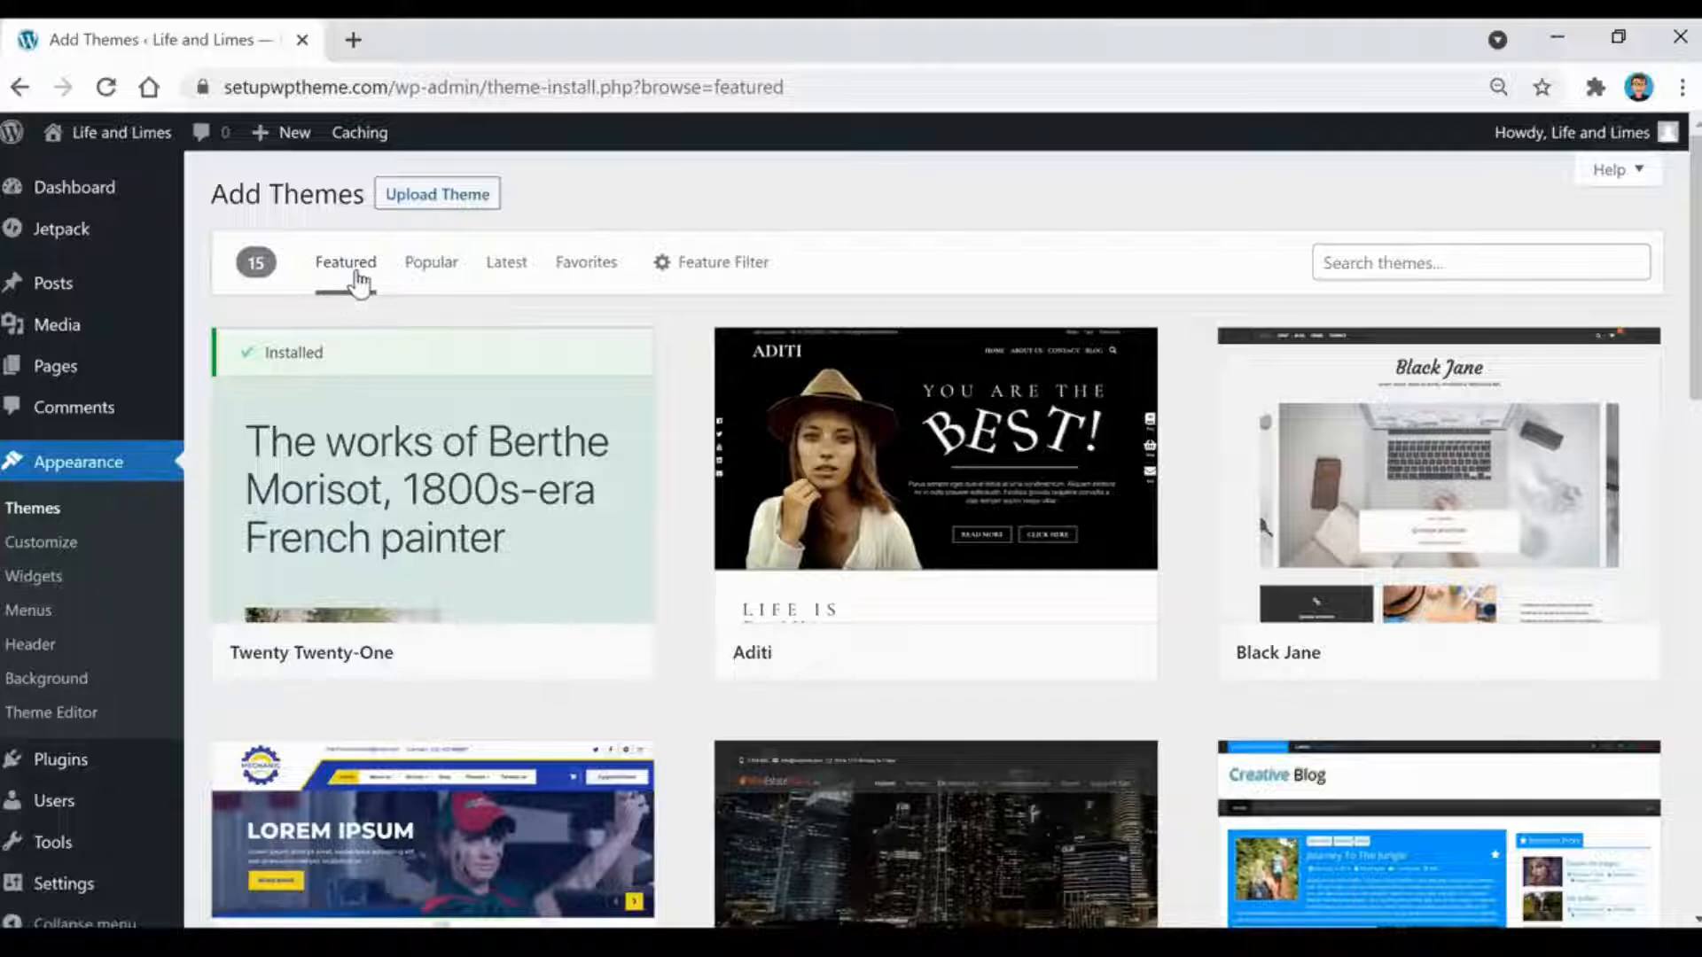
# - Browse the Popular and Latest theme collections for available designs
pyautogui.click(430, 277)
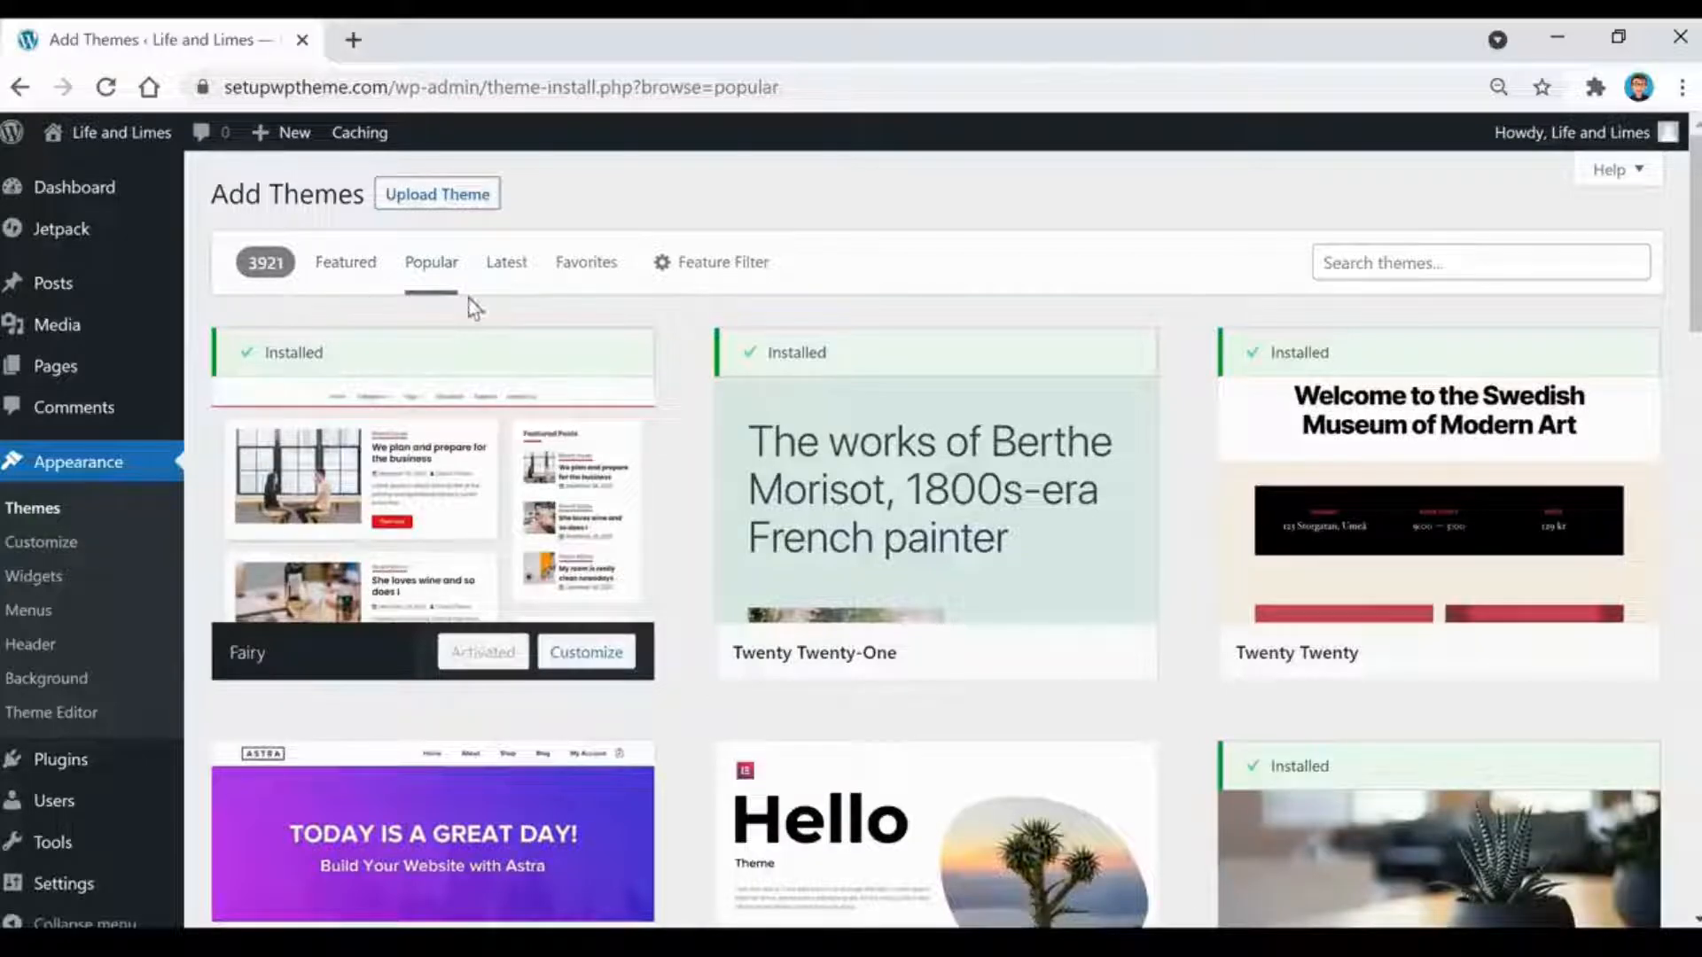
pyautogui.click(499, 270)
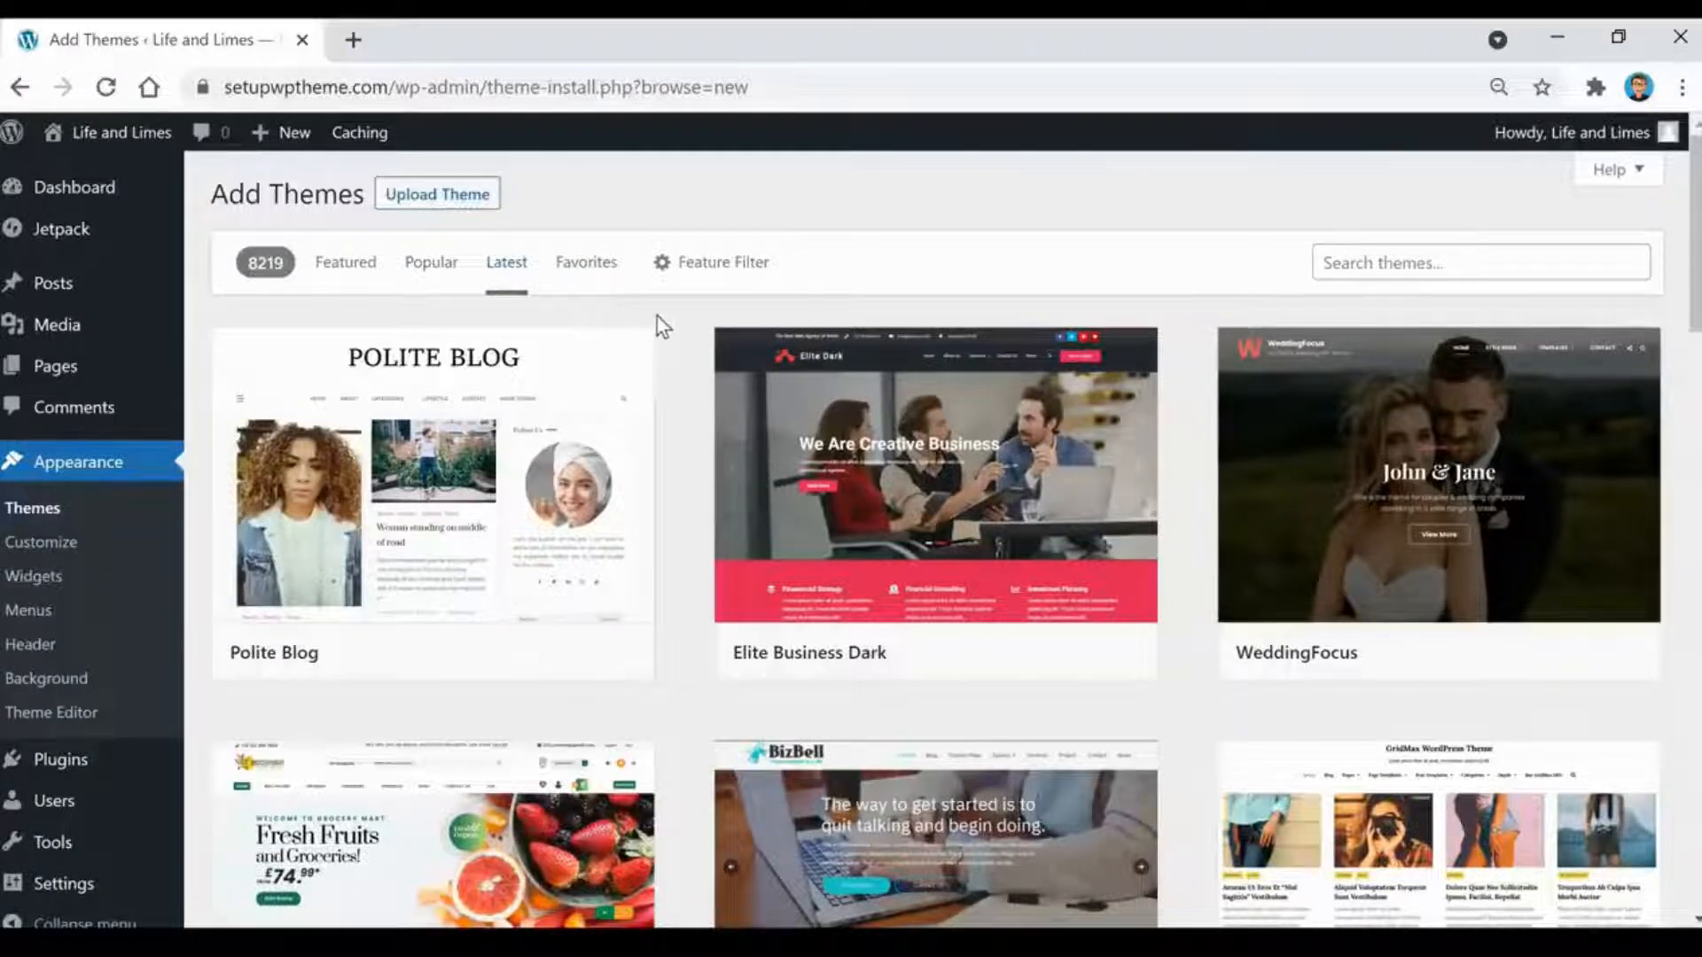
pyautogui.scroll(-7, 661, 336)
pyautogui.scroll(-9, 668, 347)
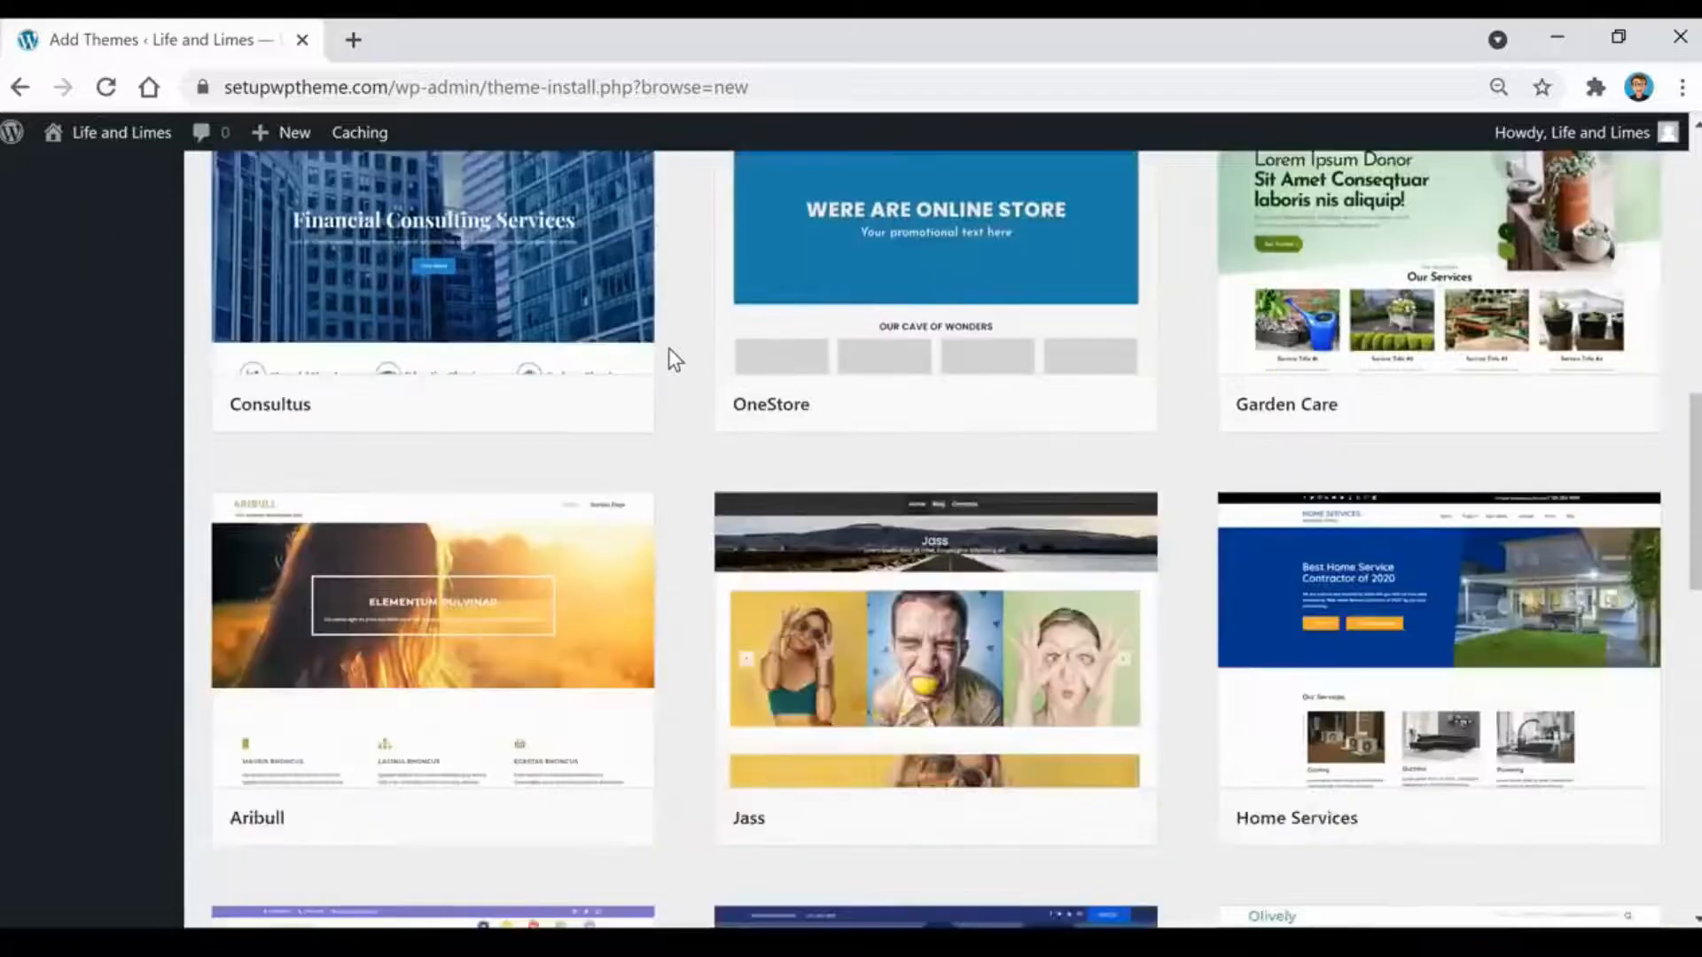
pyautogui.scroll(-11, 668, 347)
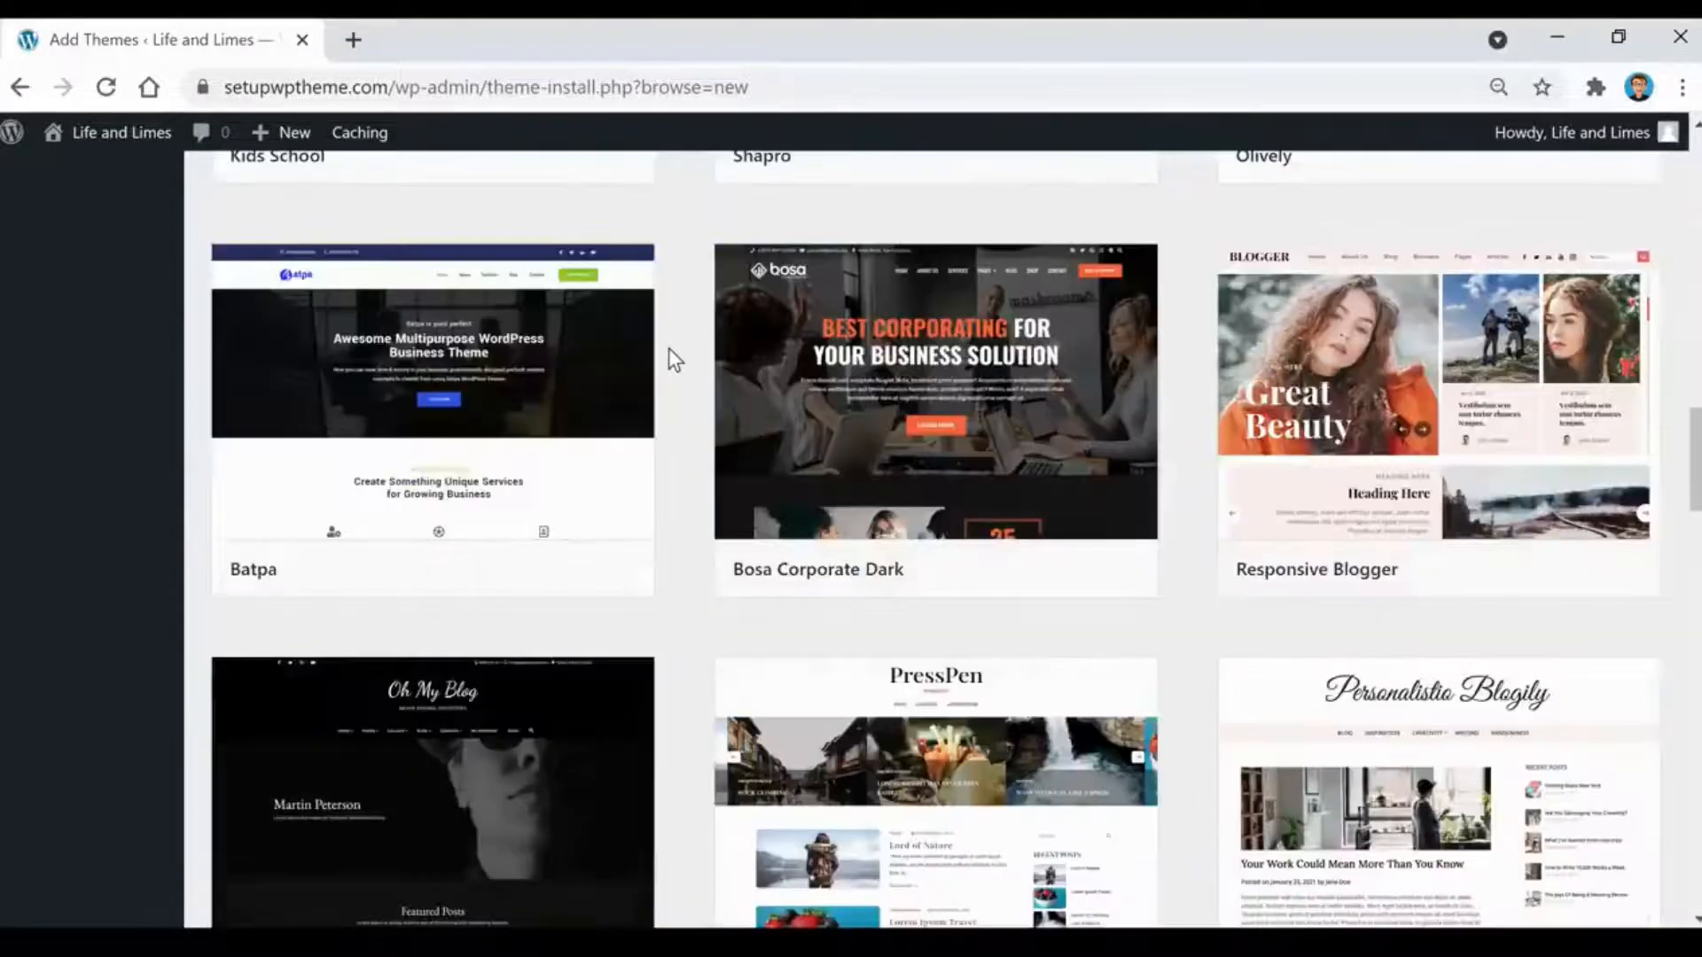
pyautogui.scroll(-6, 667, 350)
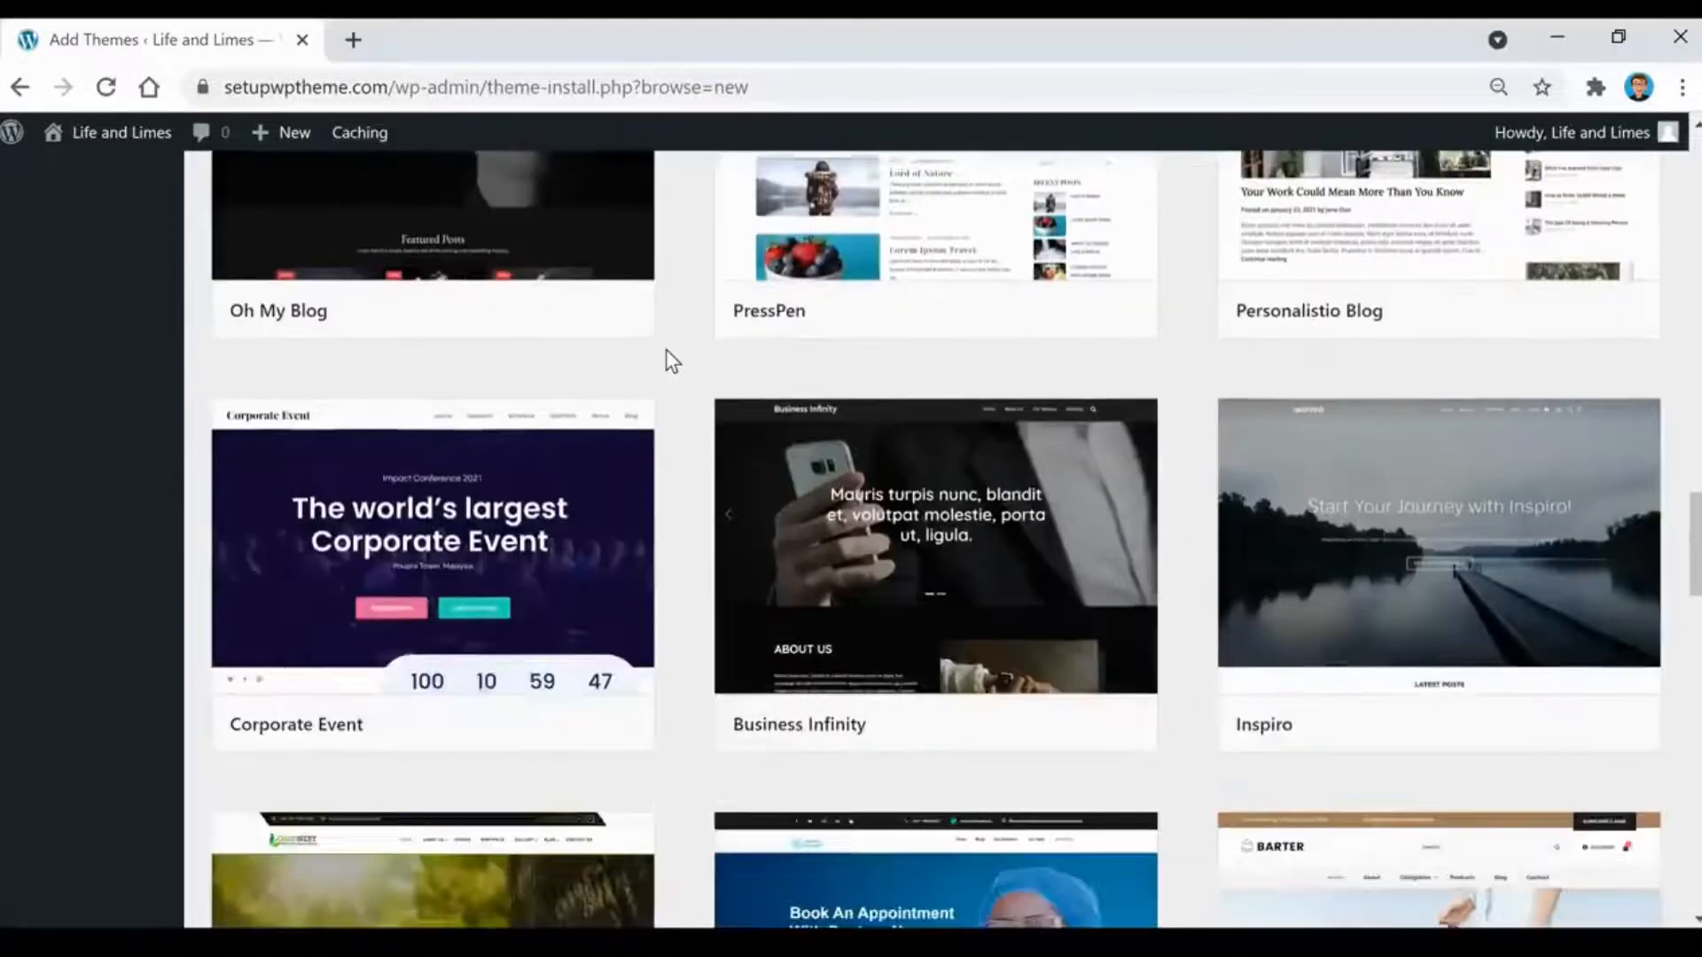
pyautogui.scroll(-3, 666, 350)
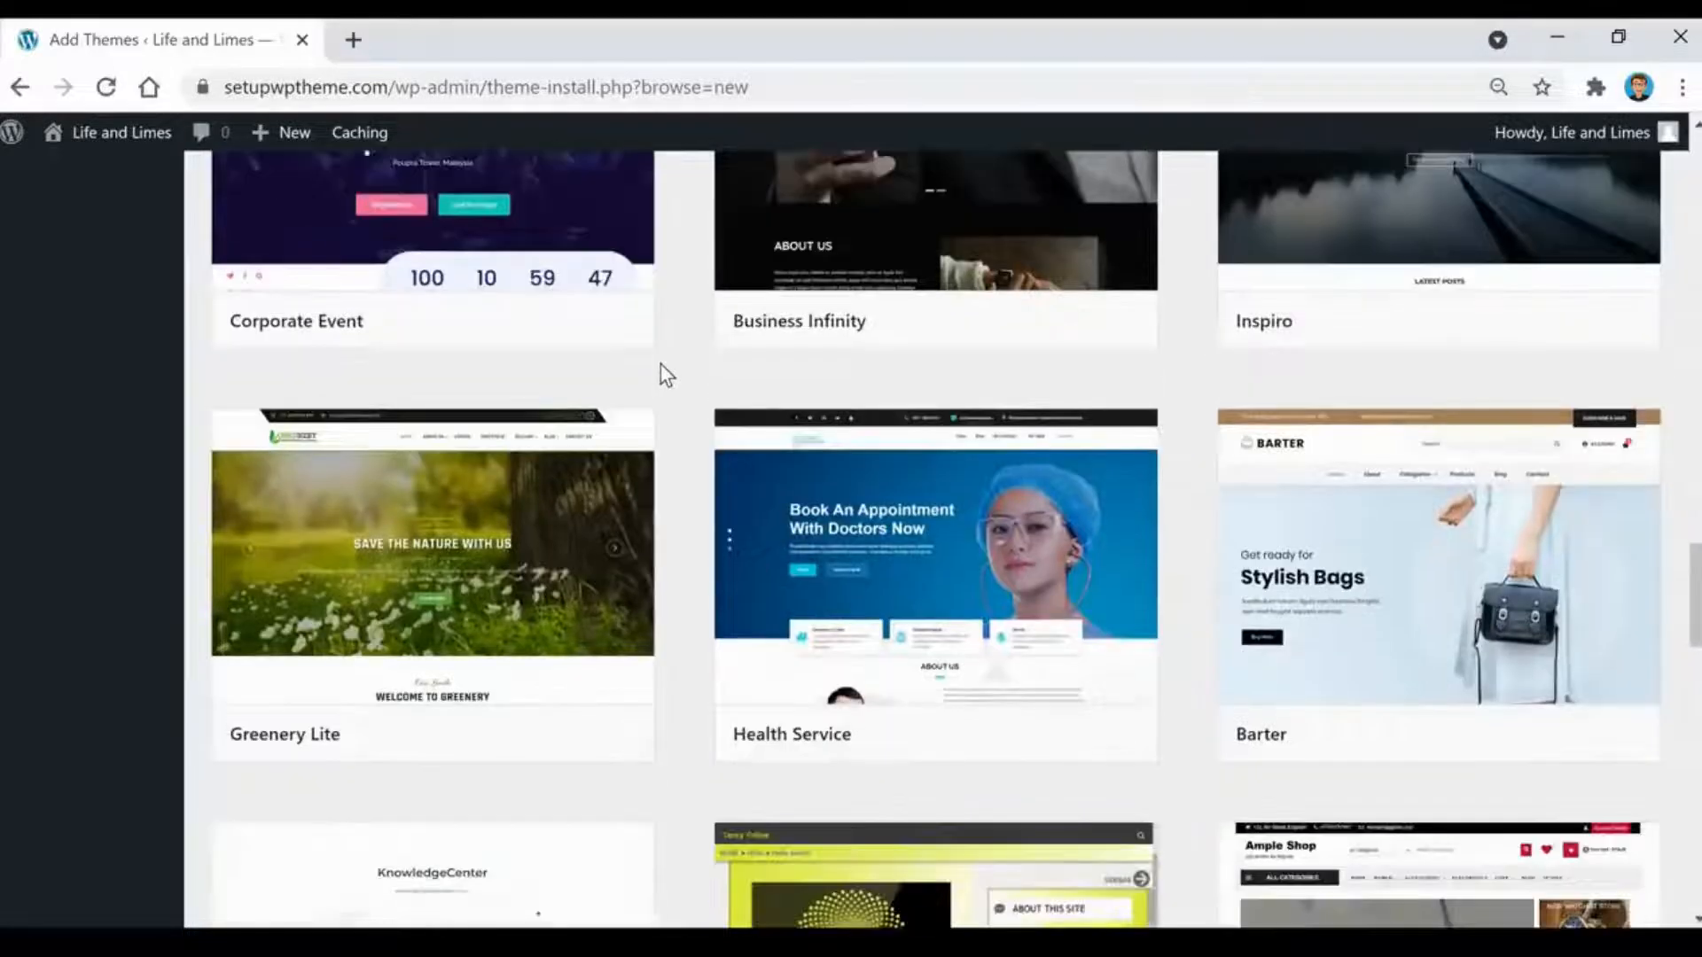
pyautogui.scroll(-2, 666, 375)
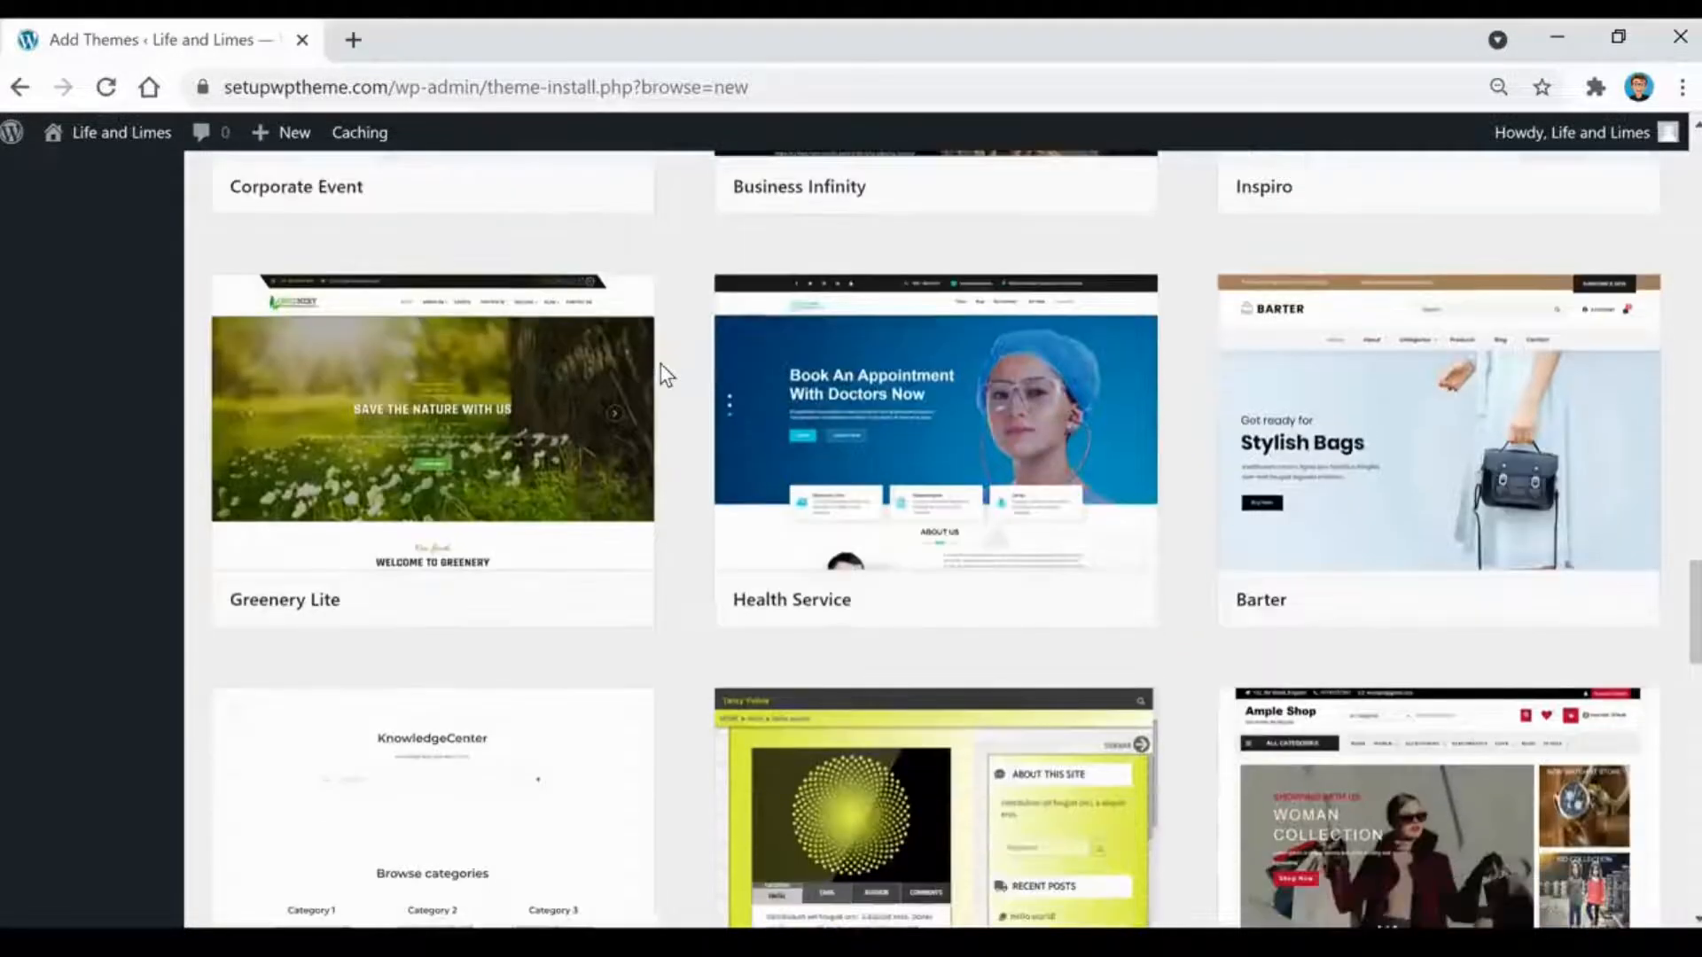
pyautogui.scroll(-5, 666, 375)
pyautogui.scroll(-5, 635, 342)
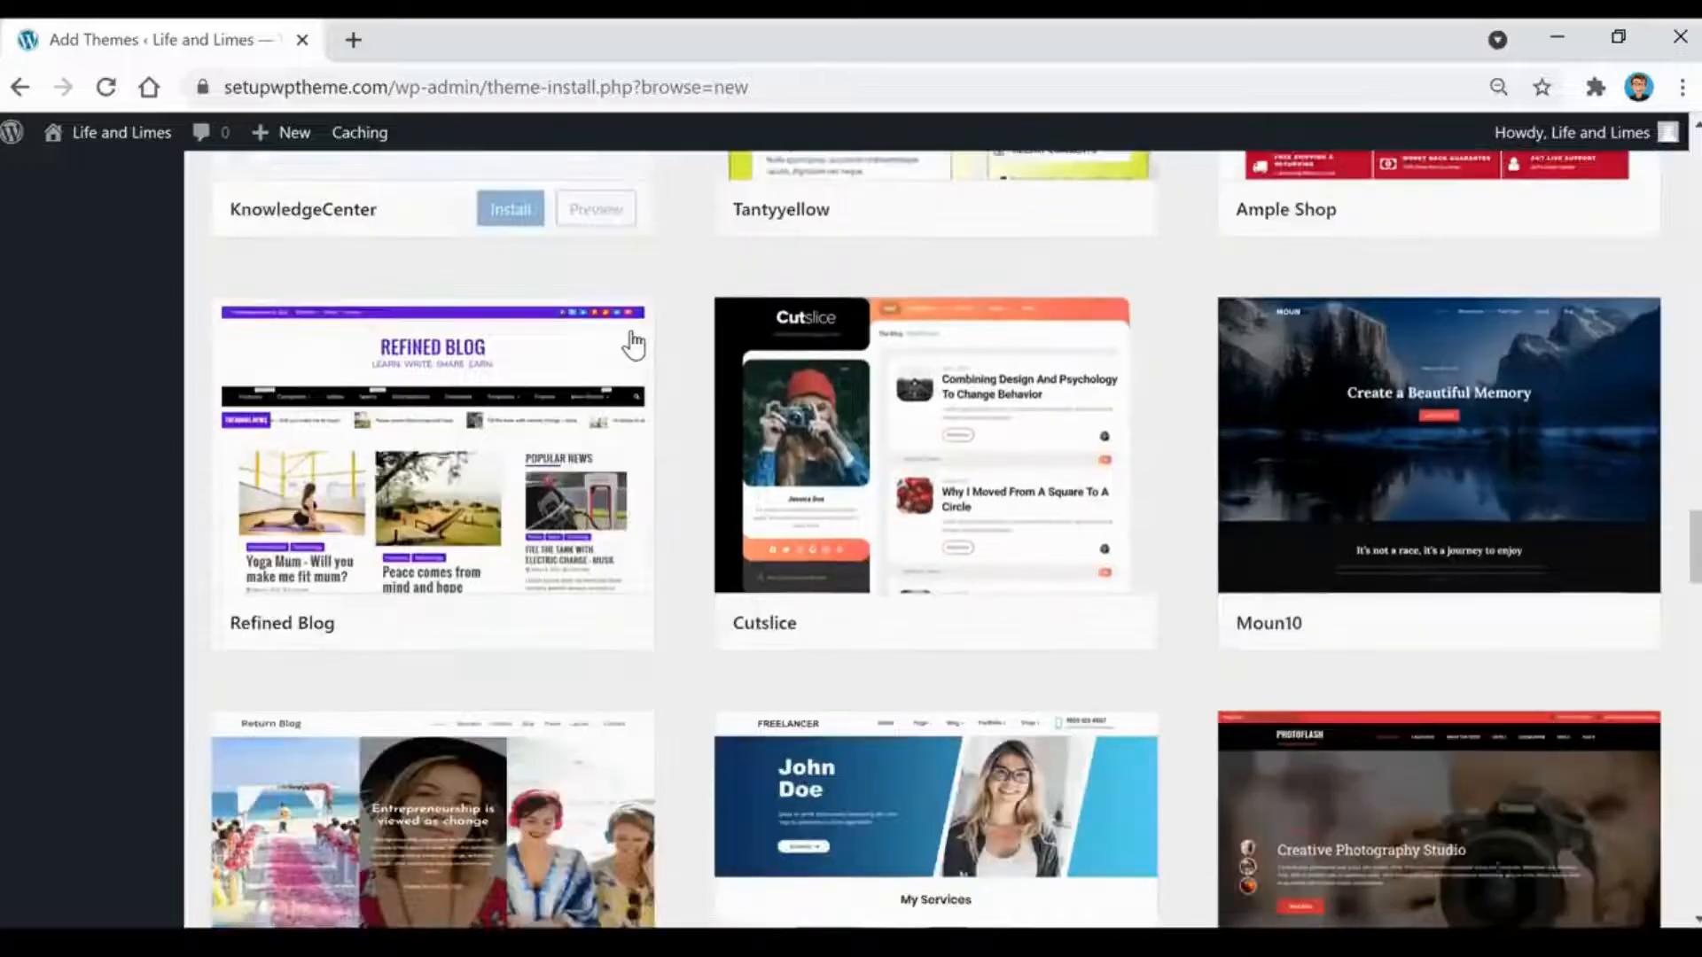
pyautogui.scroll(18, 633, 344)
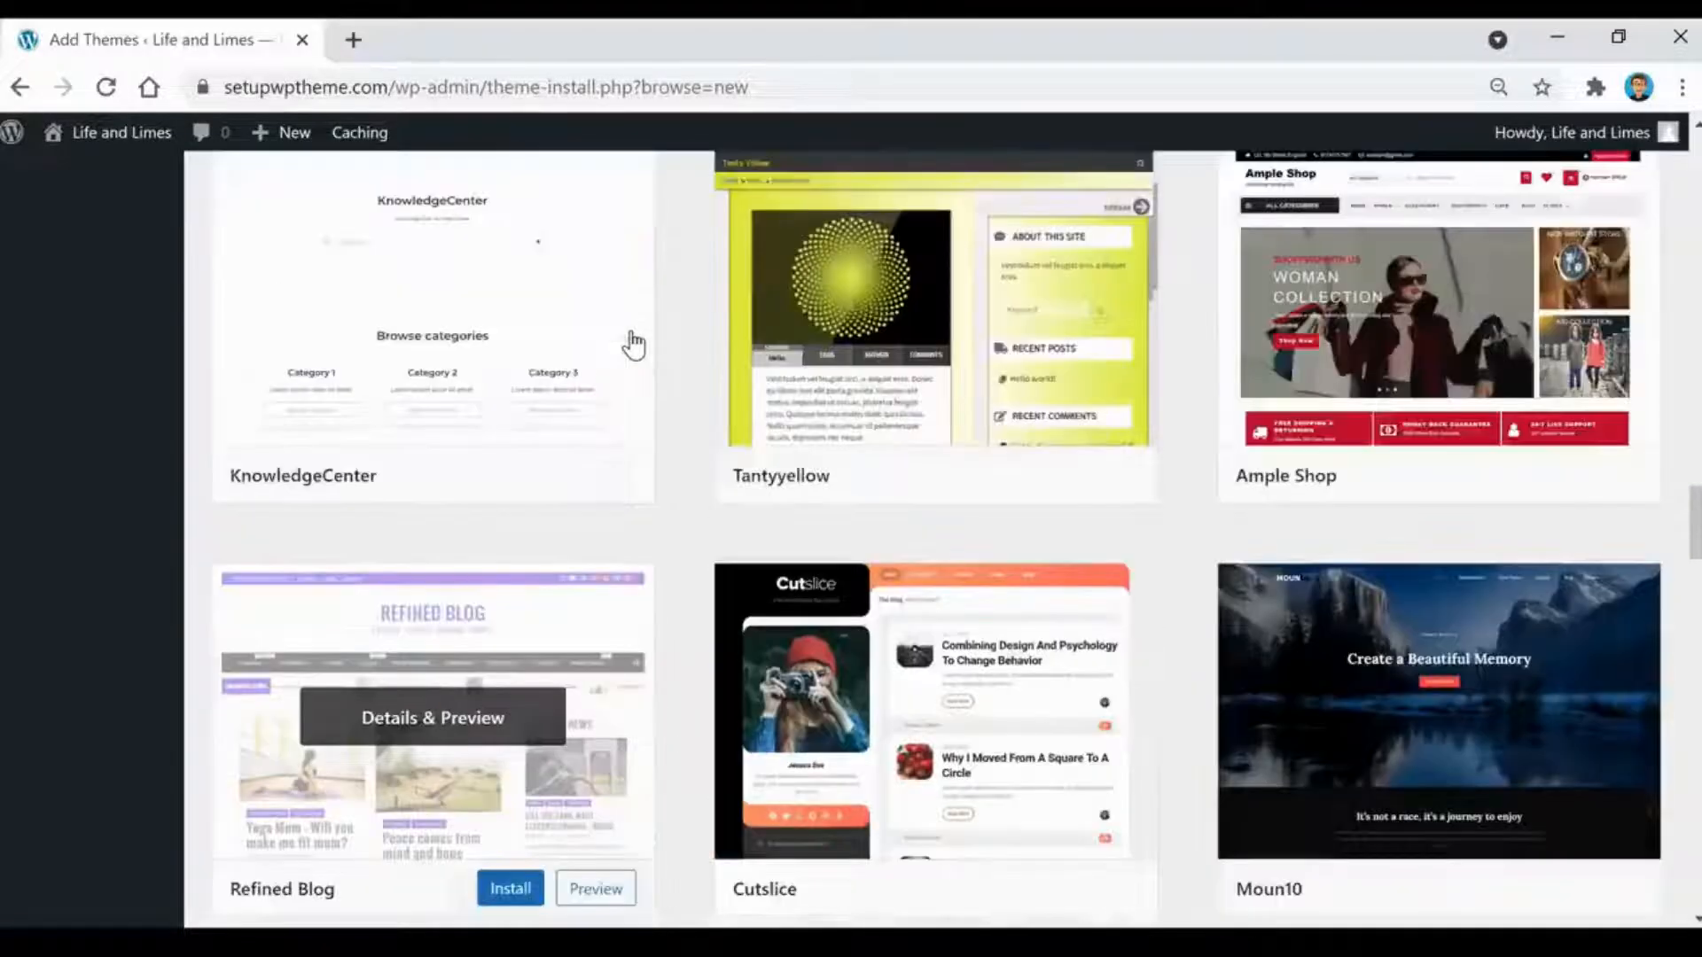
pyautogui.scroll(20, 633, 344)
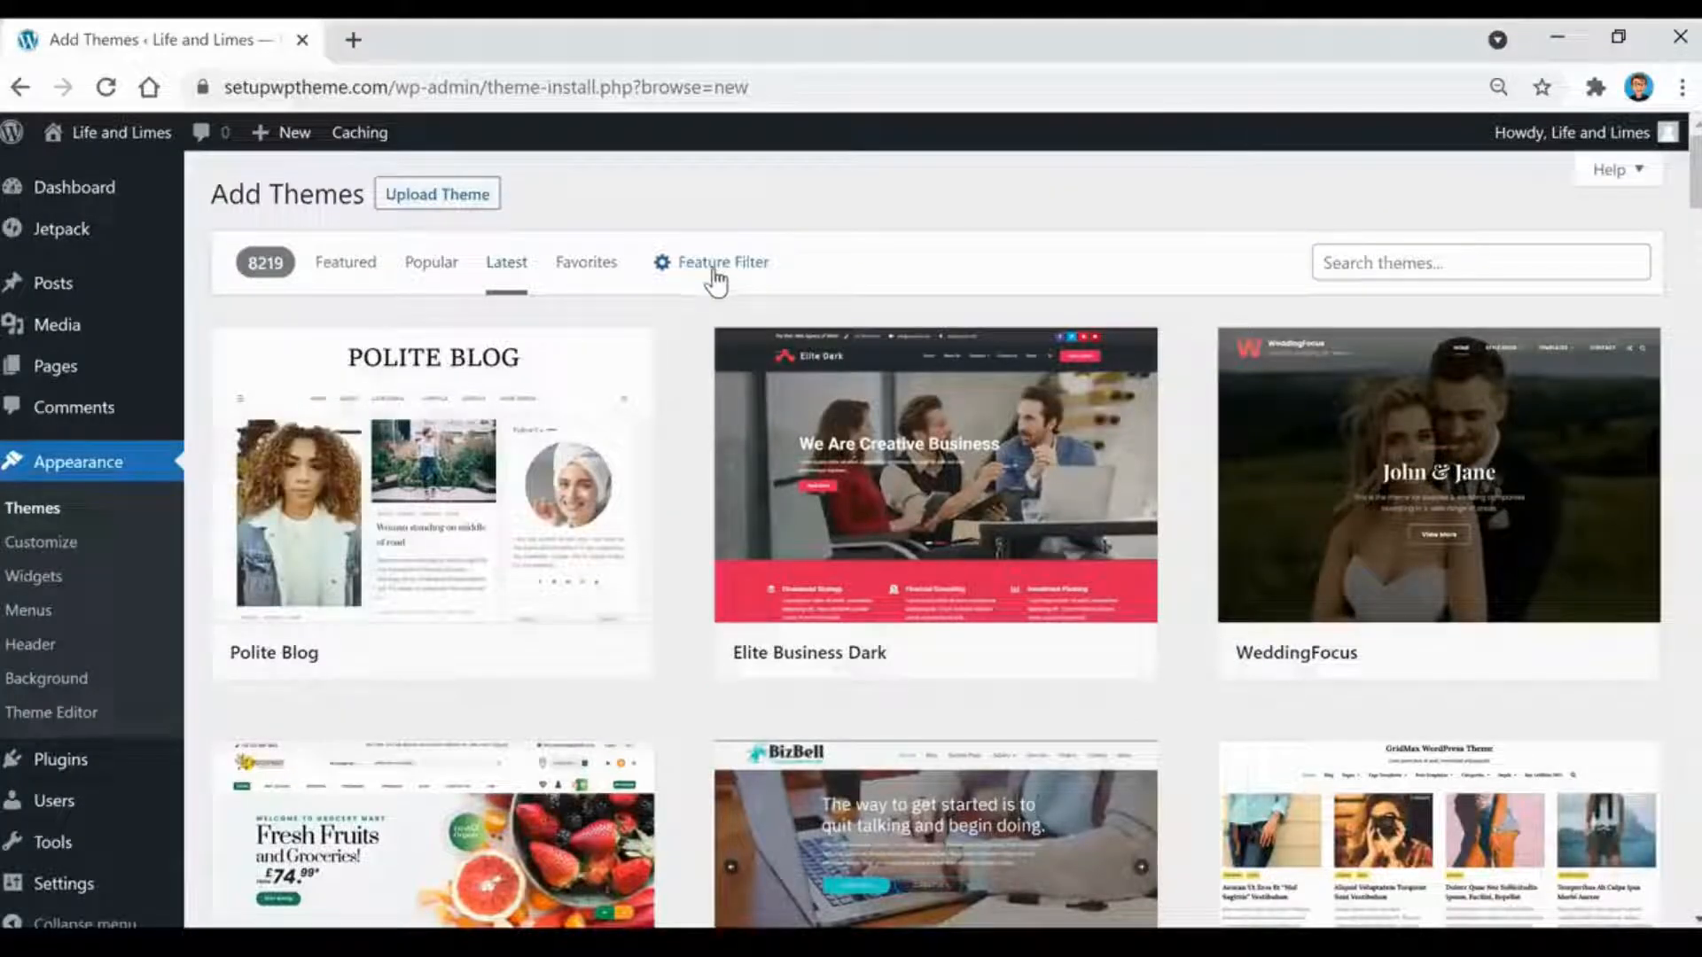
# - Display the theme feature filters, and search the theme directory for "fairy"
pyautogui.click(723, 266)
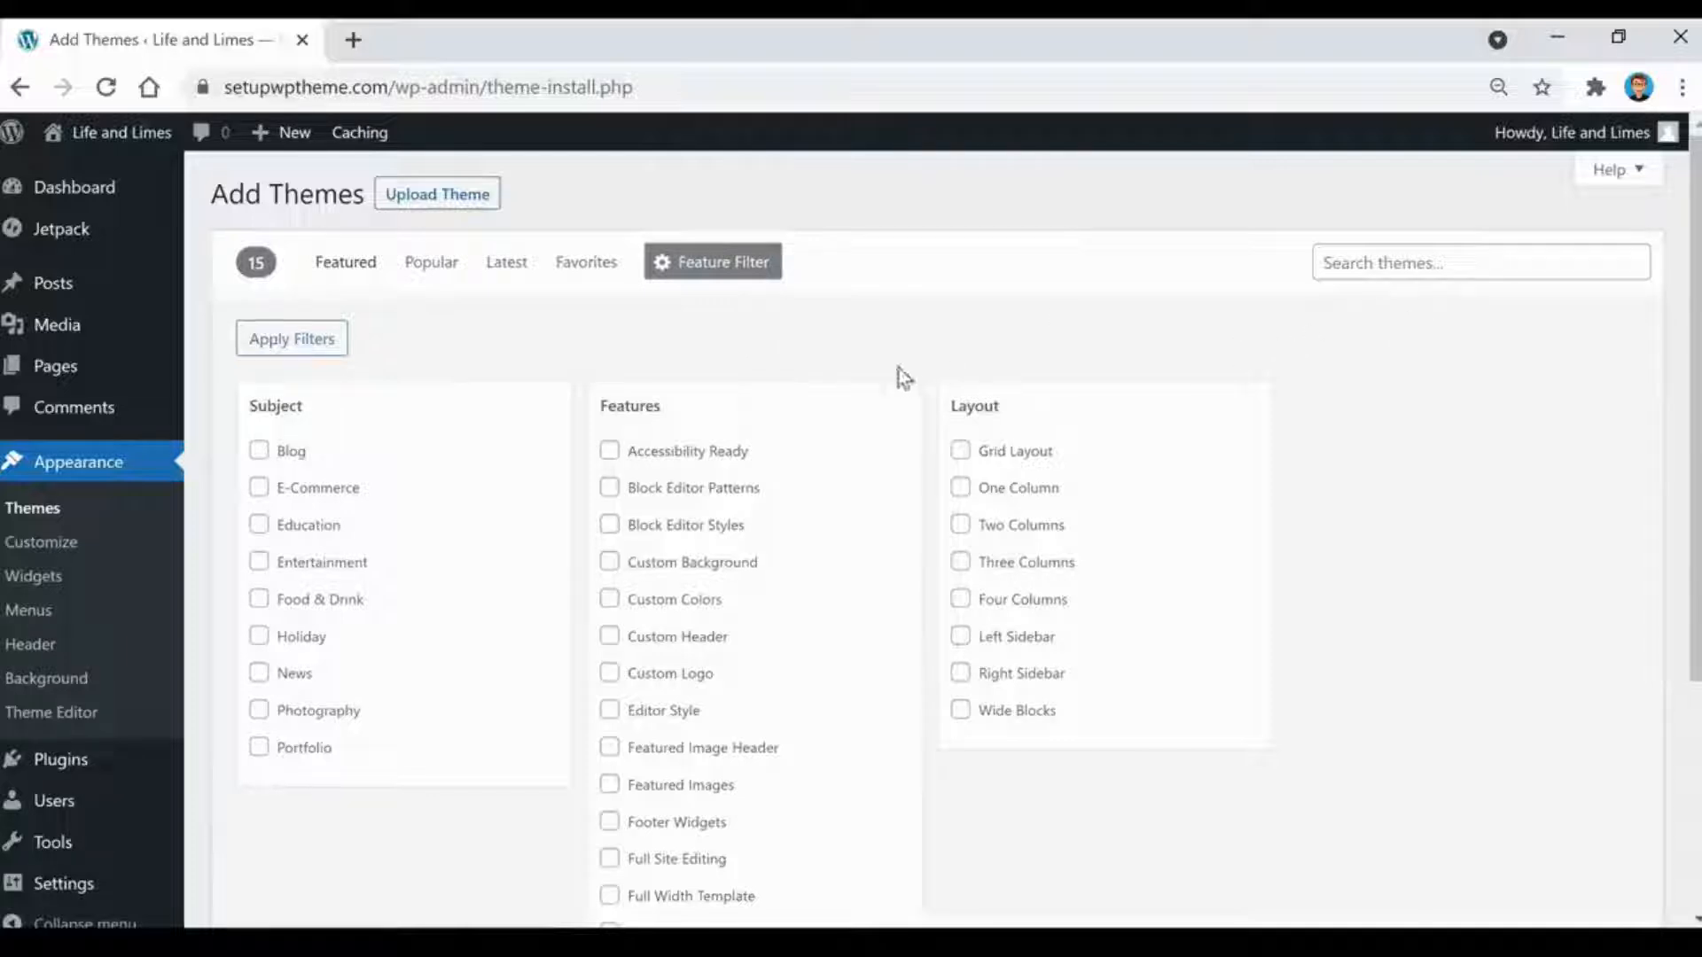
pyautogui.click(1421, 262)
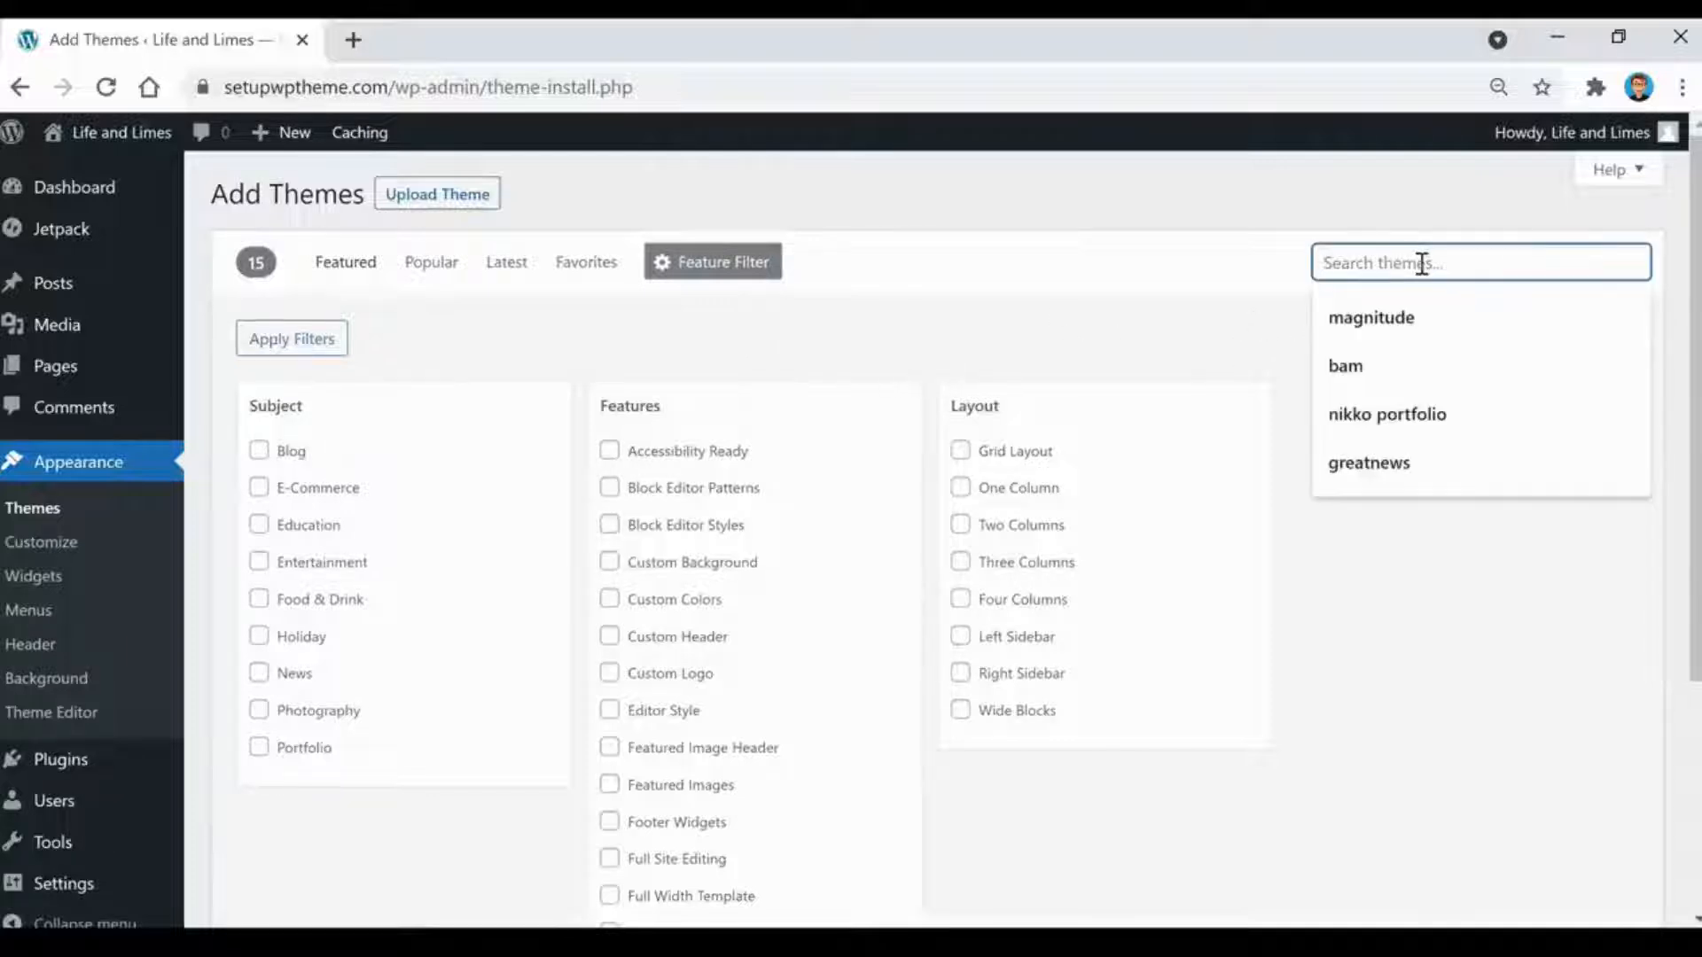
pyautogui.write('fairy')
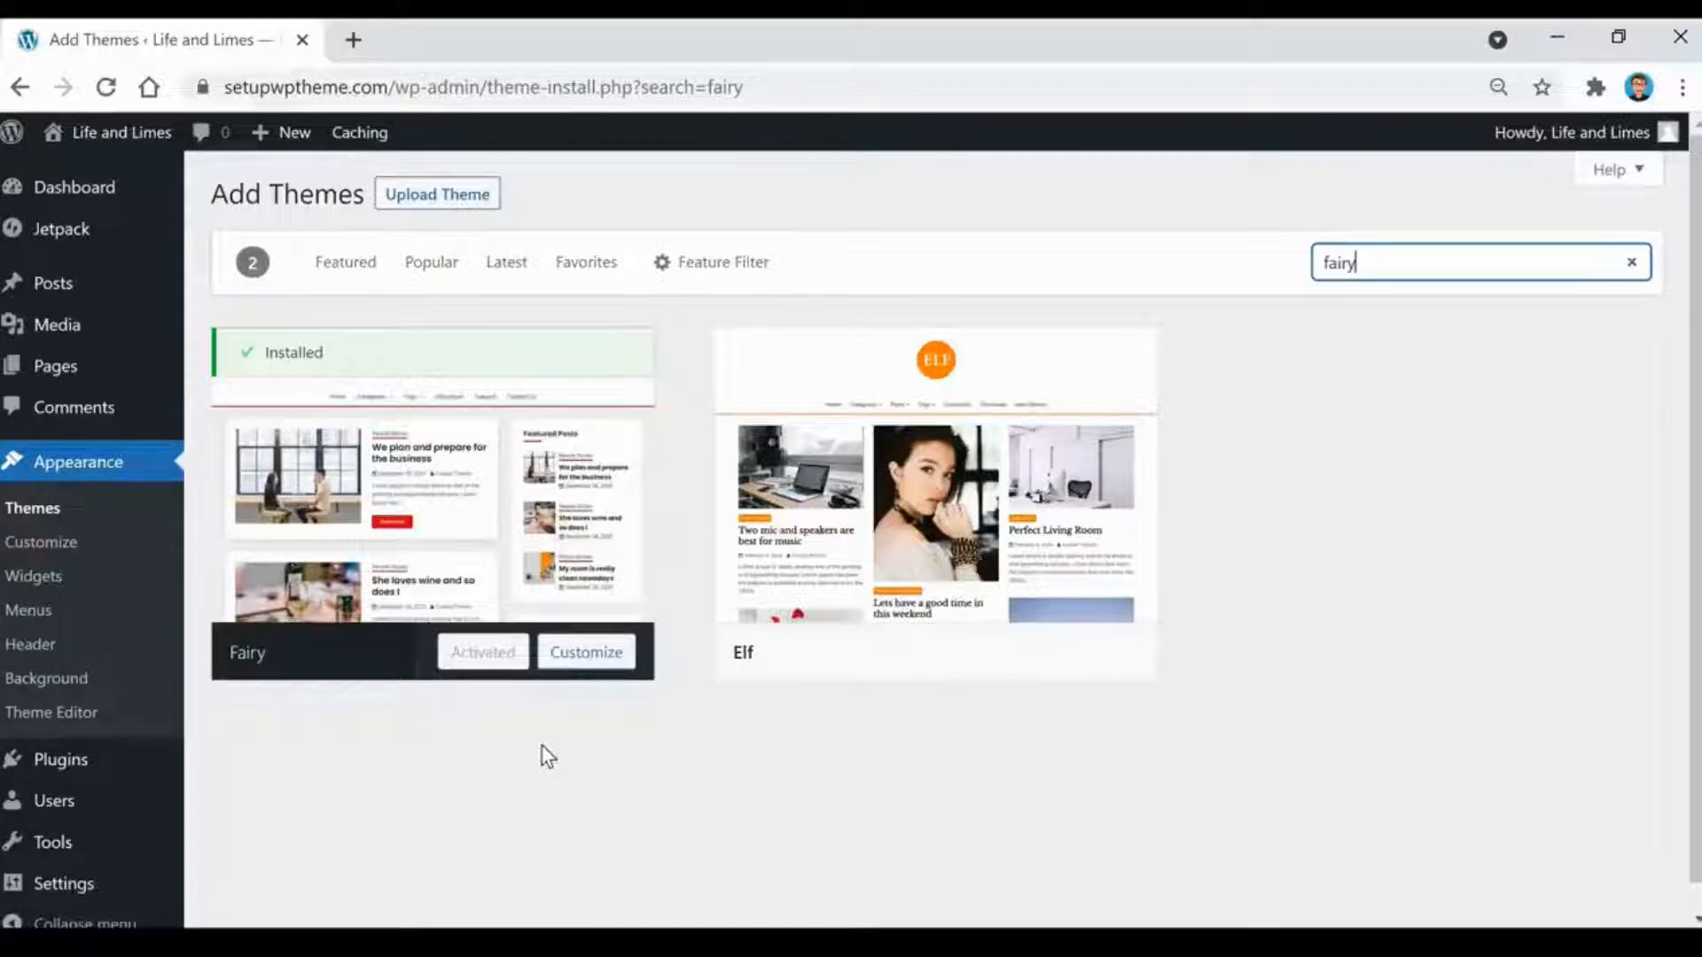
pyautogui.moveTo(975, 660)
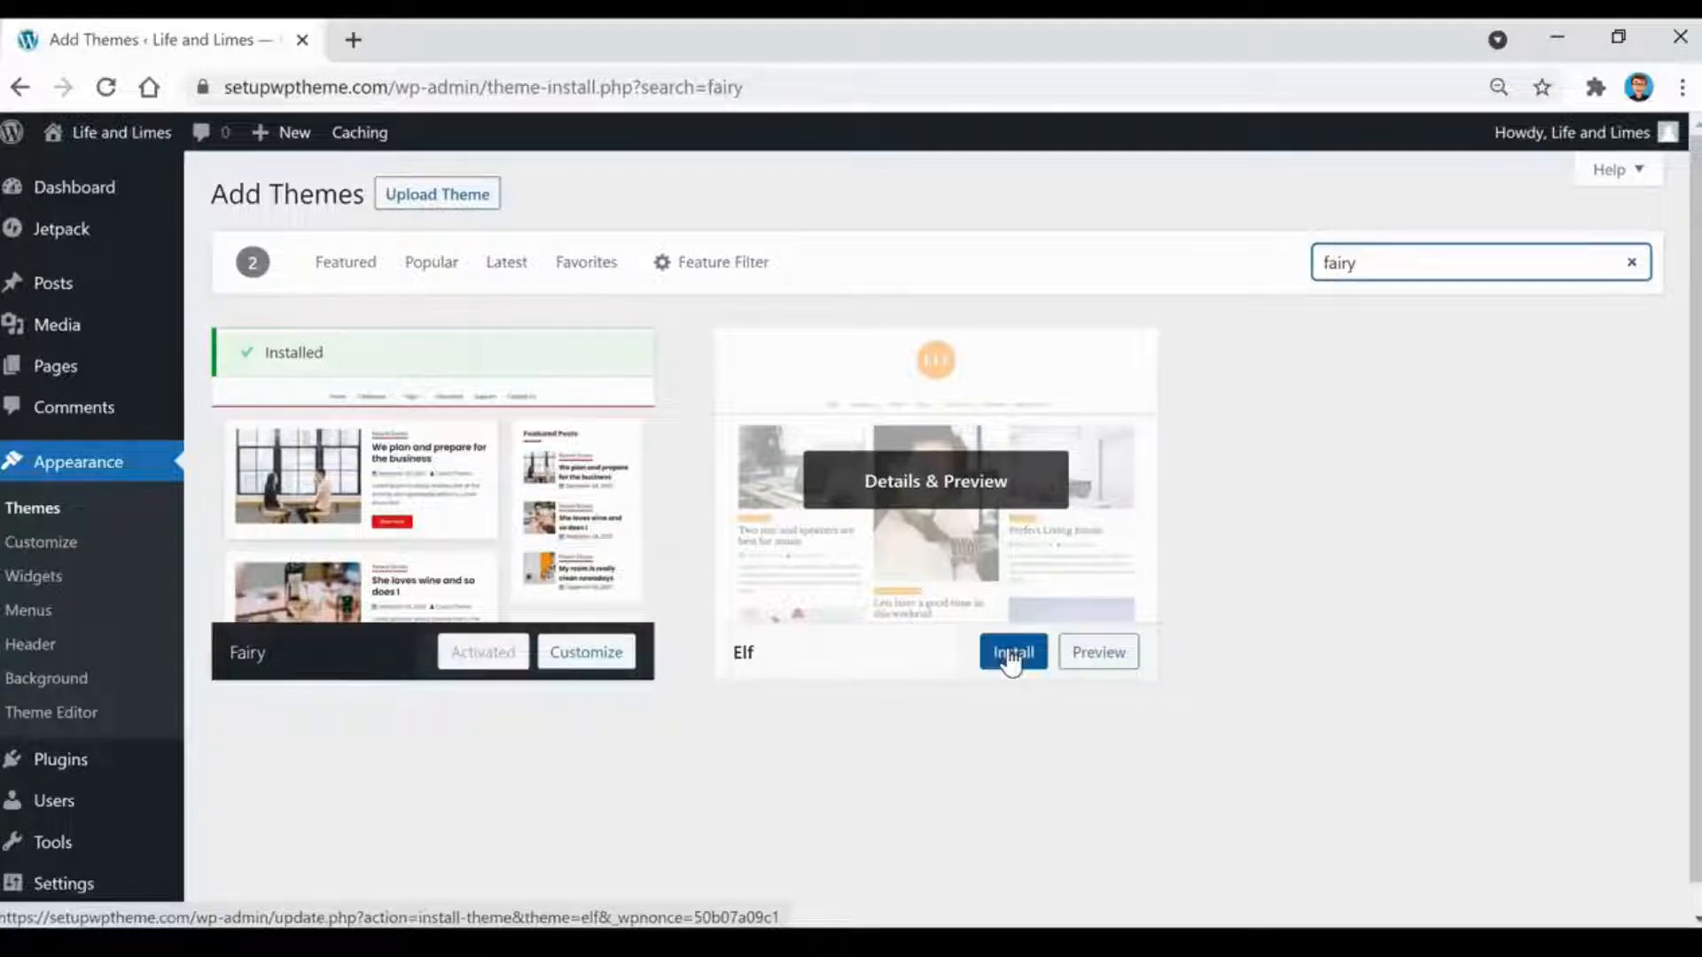
# - Go back to the installed themes list and open the general site settings
pyautogui.click(30, 512)
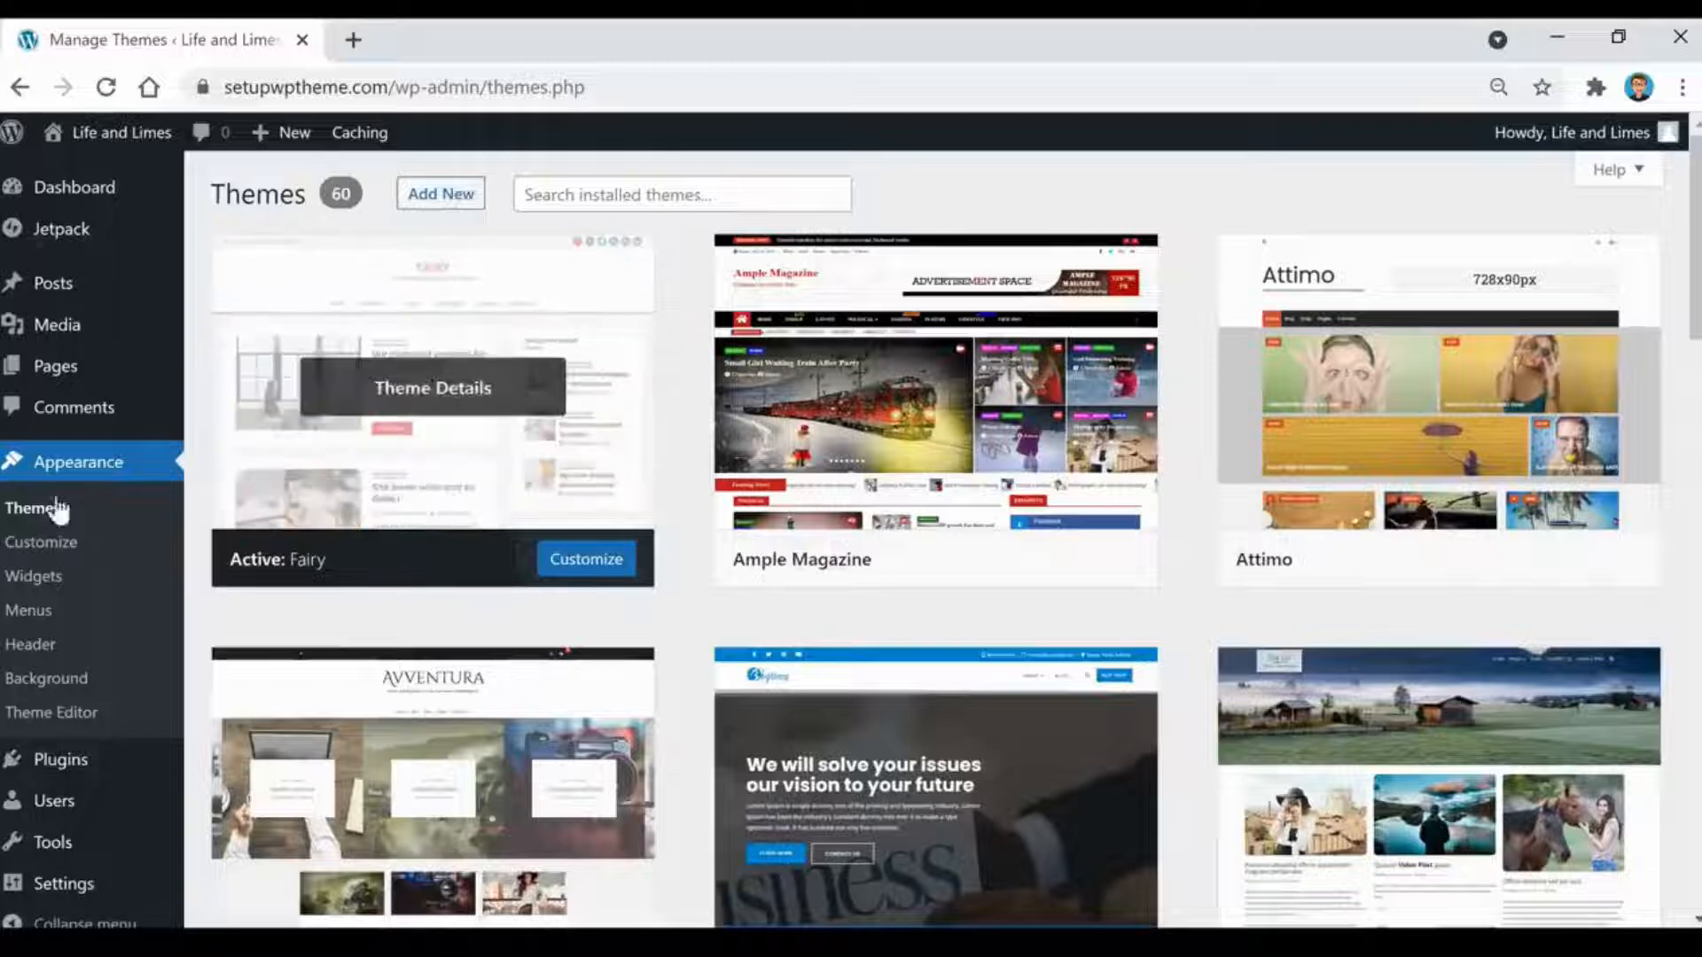
pyautogui.moveTo(71, 887)
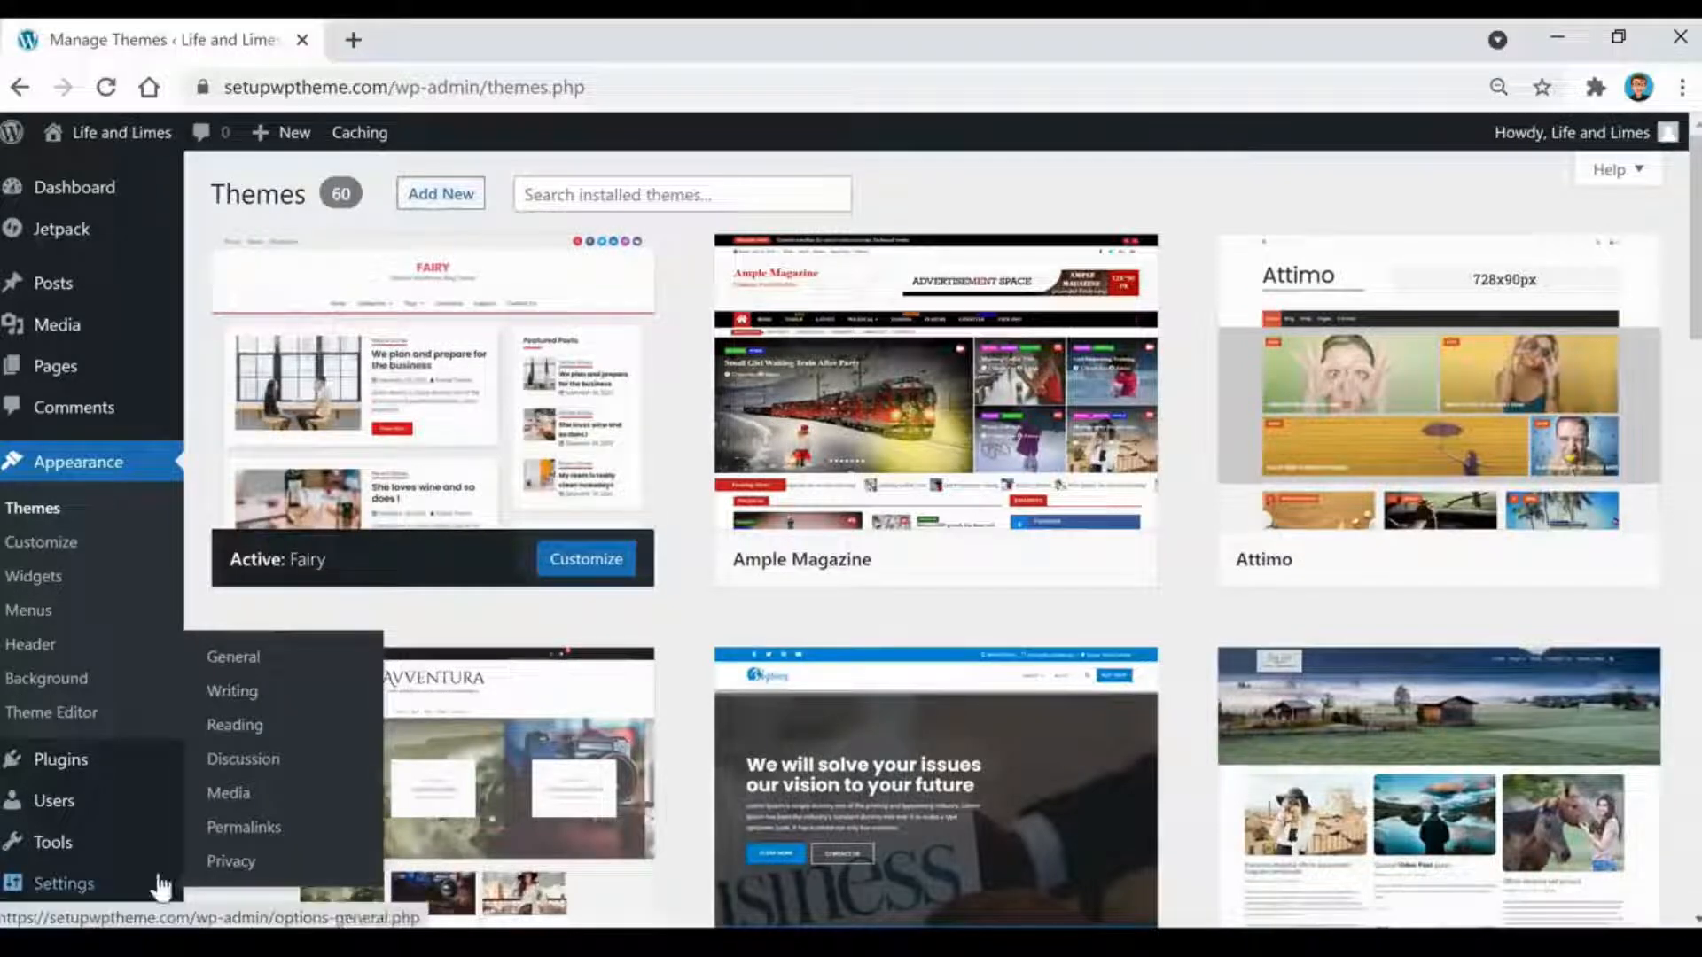
pyautogui.click(238, 665)
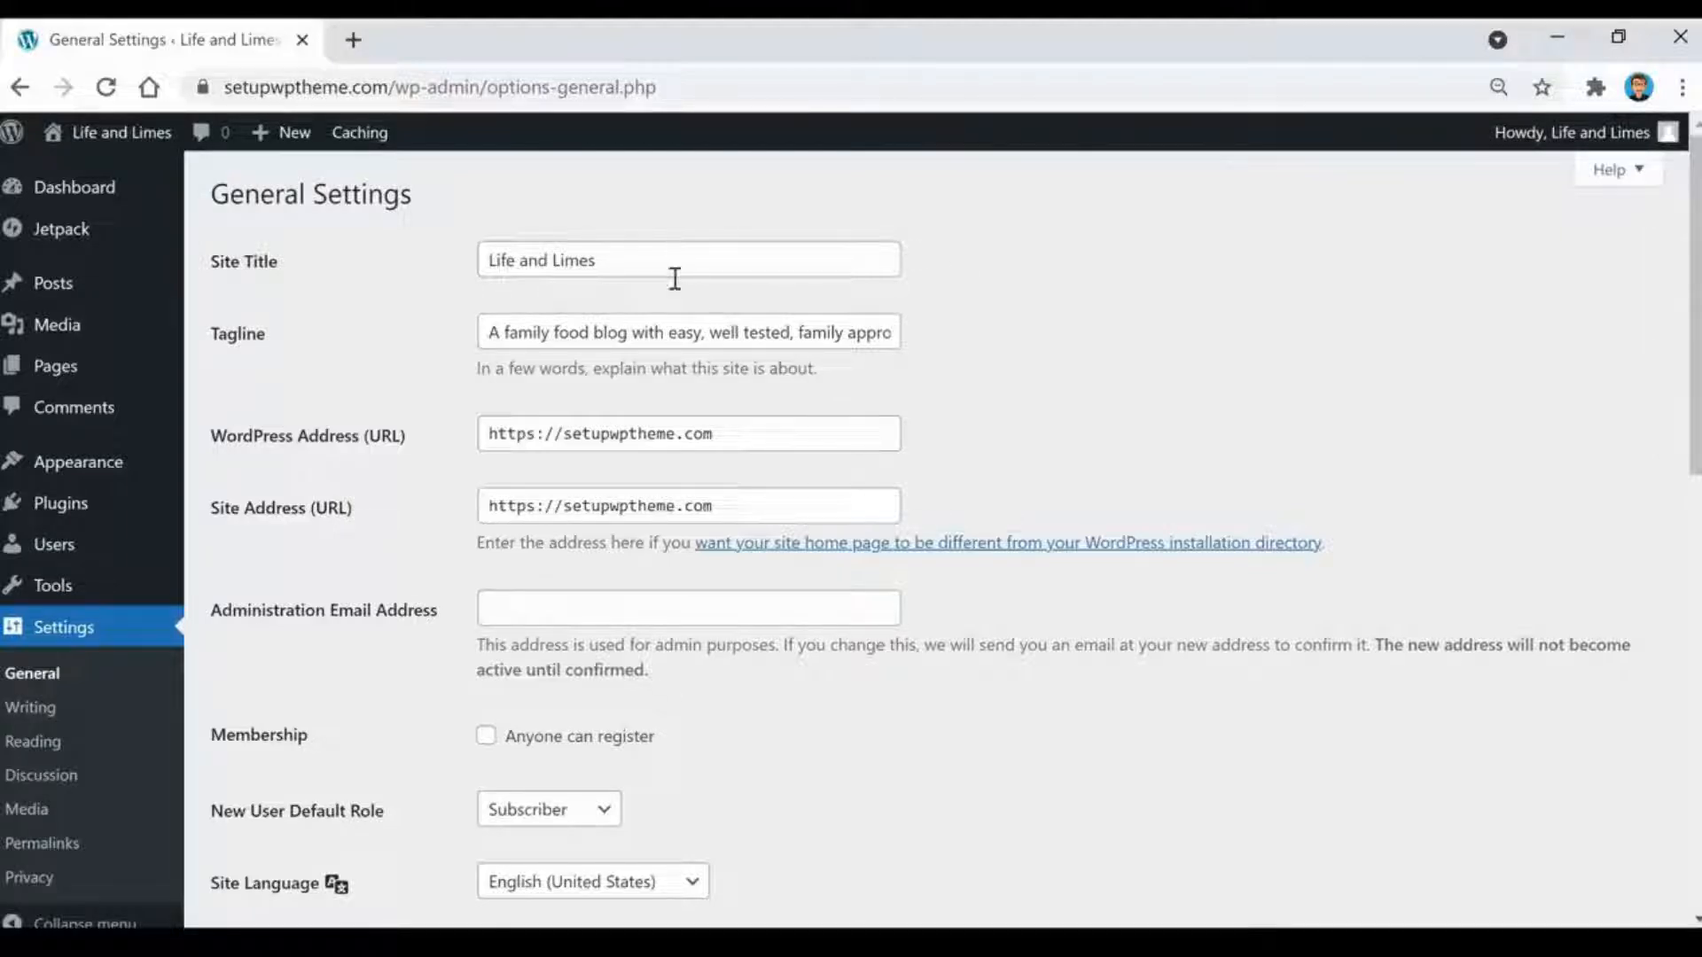
# - Review the site title and the full tagline in the general settings and save the settings
pyautogui.click(645, 264)
pyautogui.click(748, 211)
pyautogui.moveTo(753, 330); pyautogui.dragTo(930, 323)
pyautogui.click(950, 342)
pyautogui.scroll(-5, 1103, 222)
pyautogui.scroll(-5, 1104, 226)
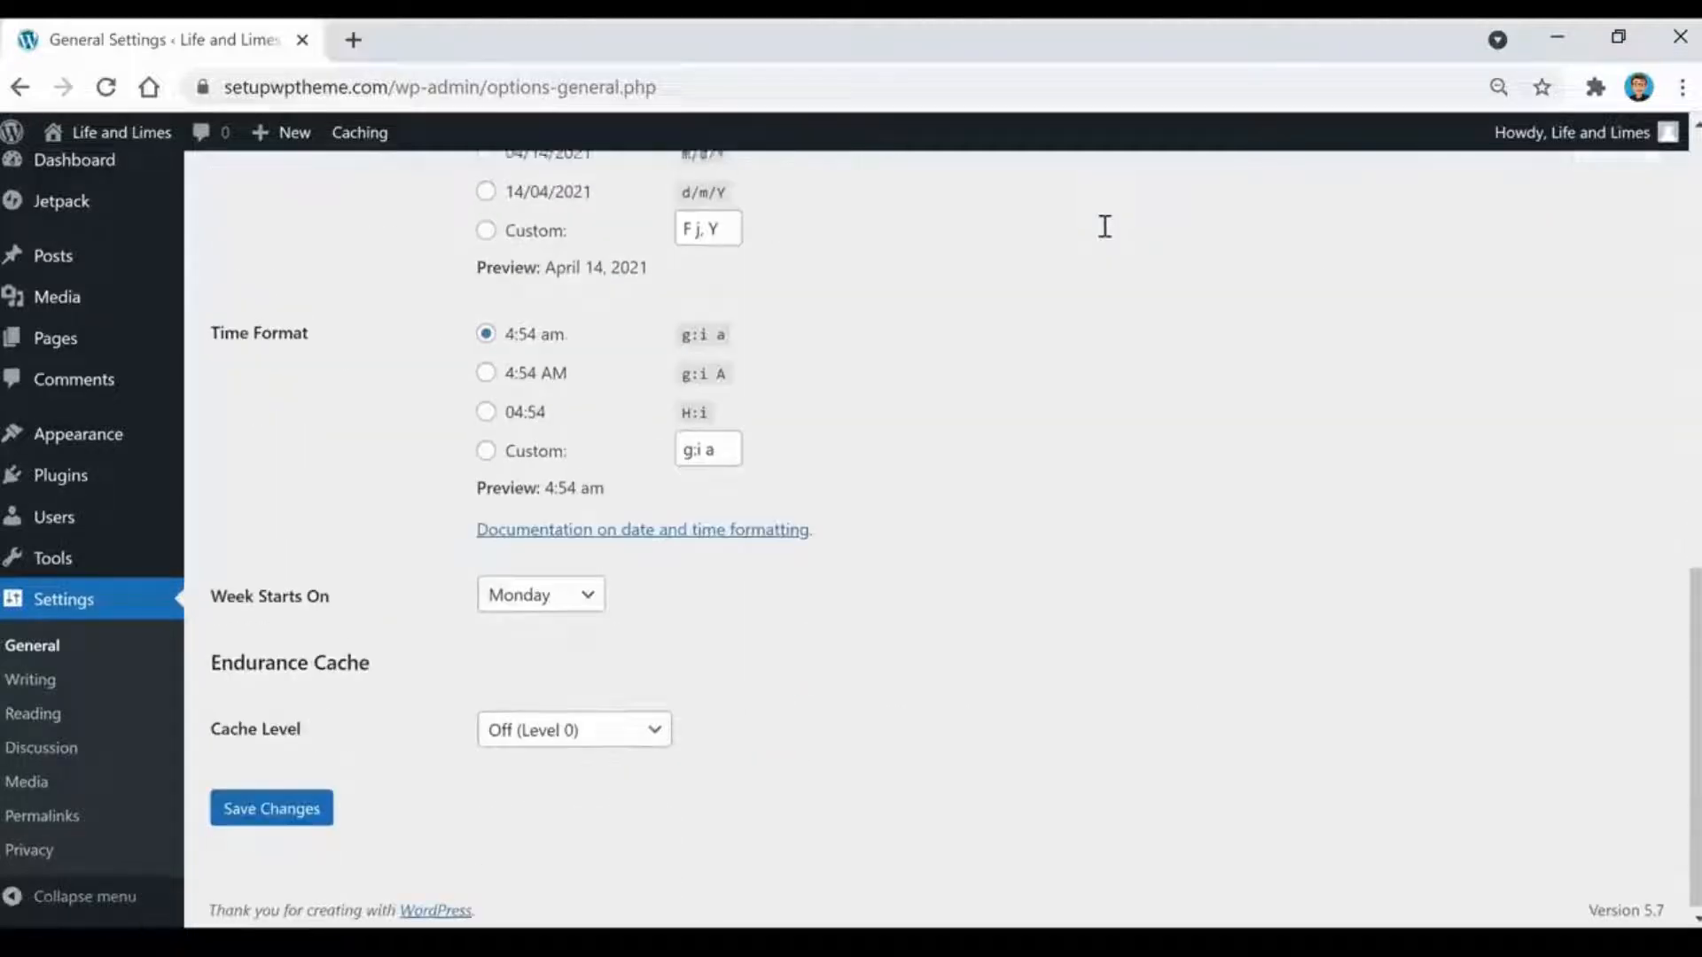
pyautogui.click(265, 823)
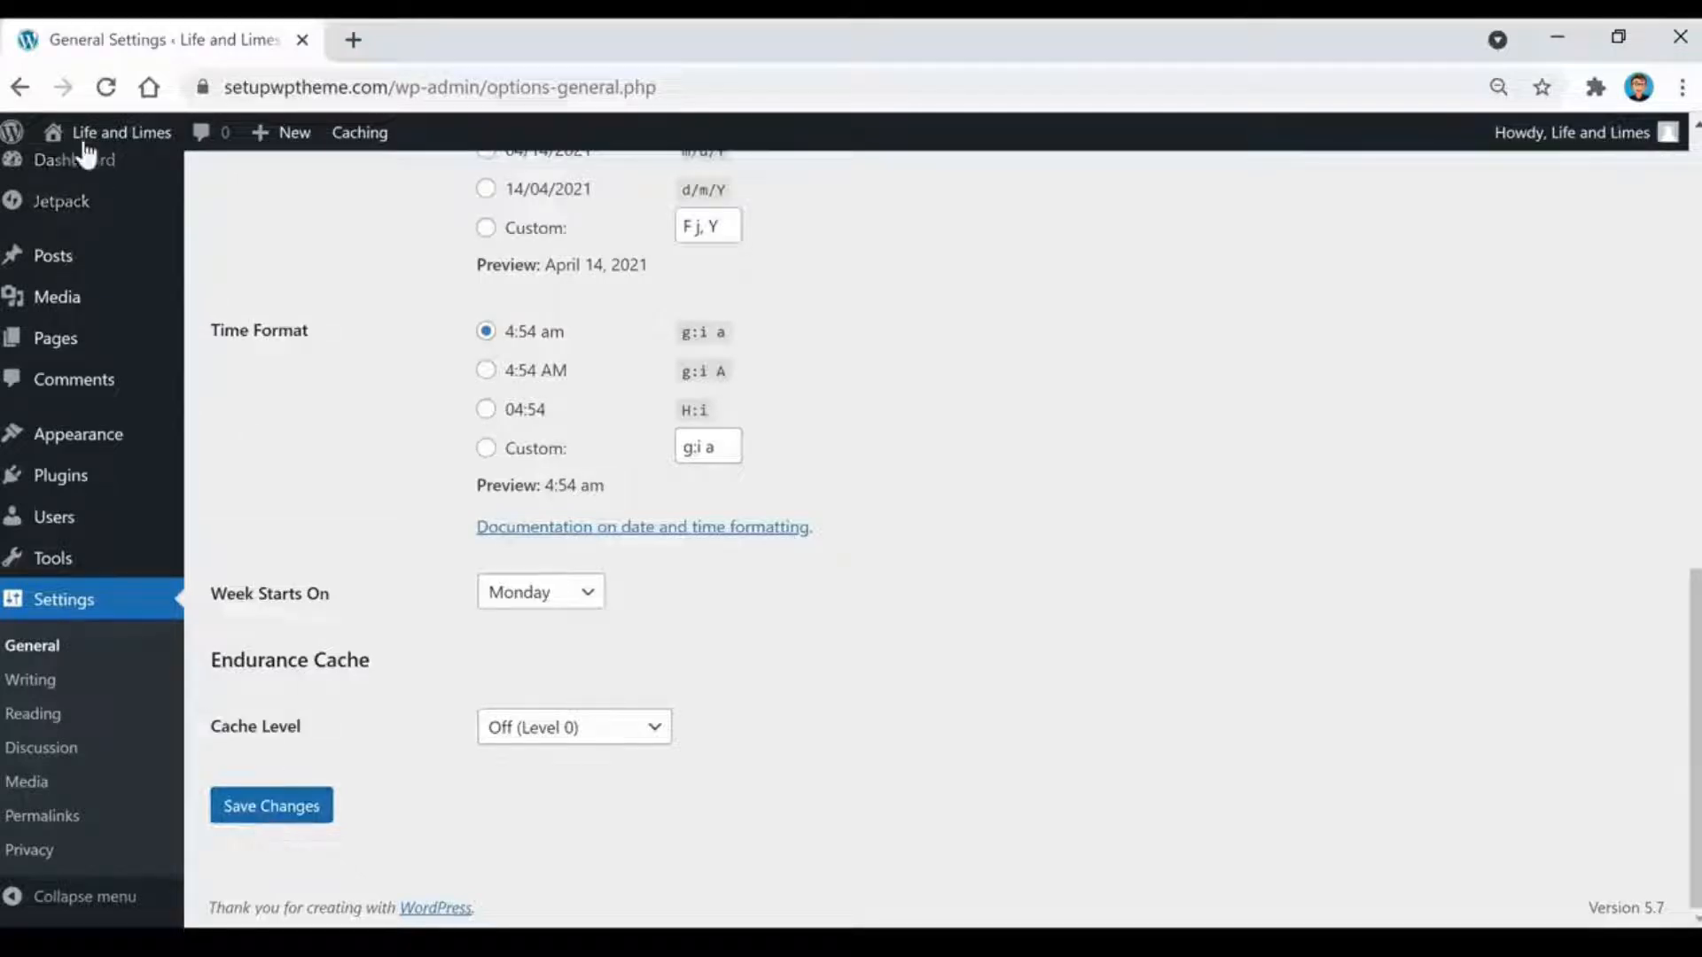
# - Return to the dashboard, view the live site's home page and come back to the dashboard
pyautogui.click(74, 175)
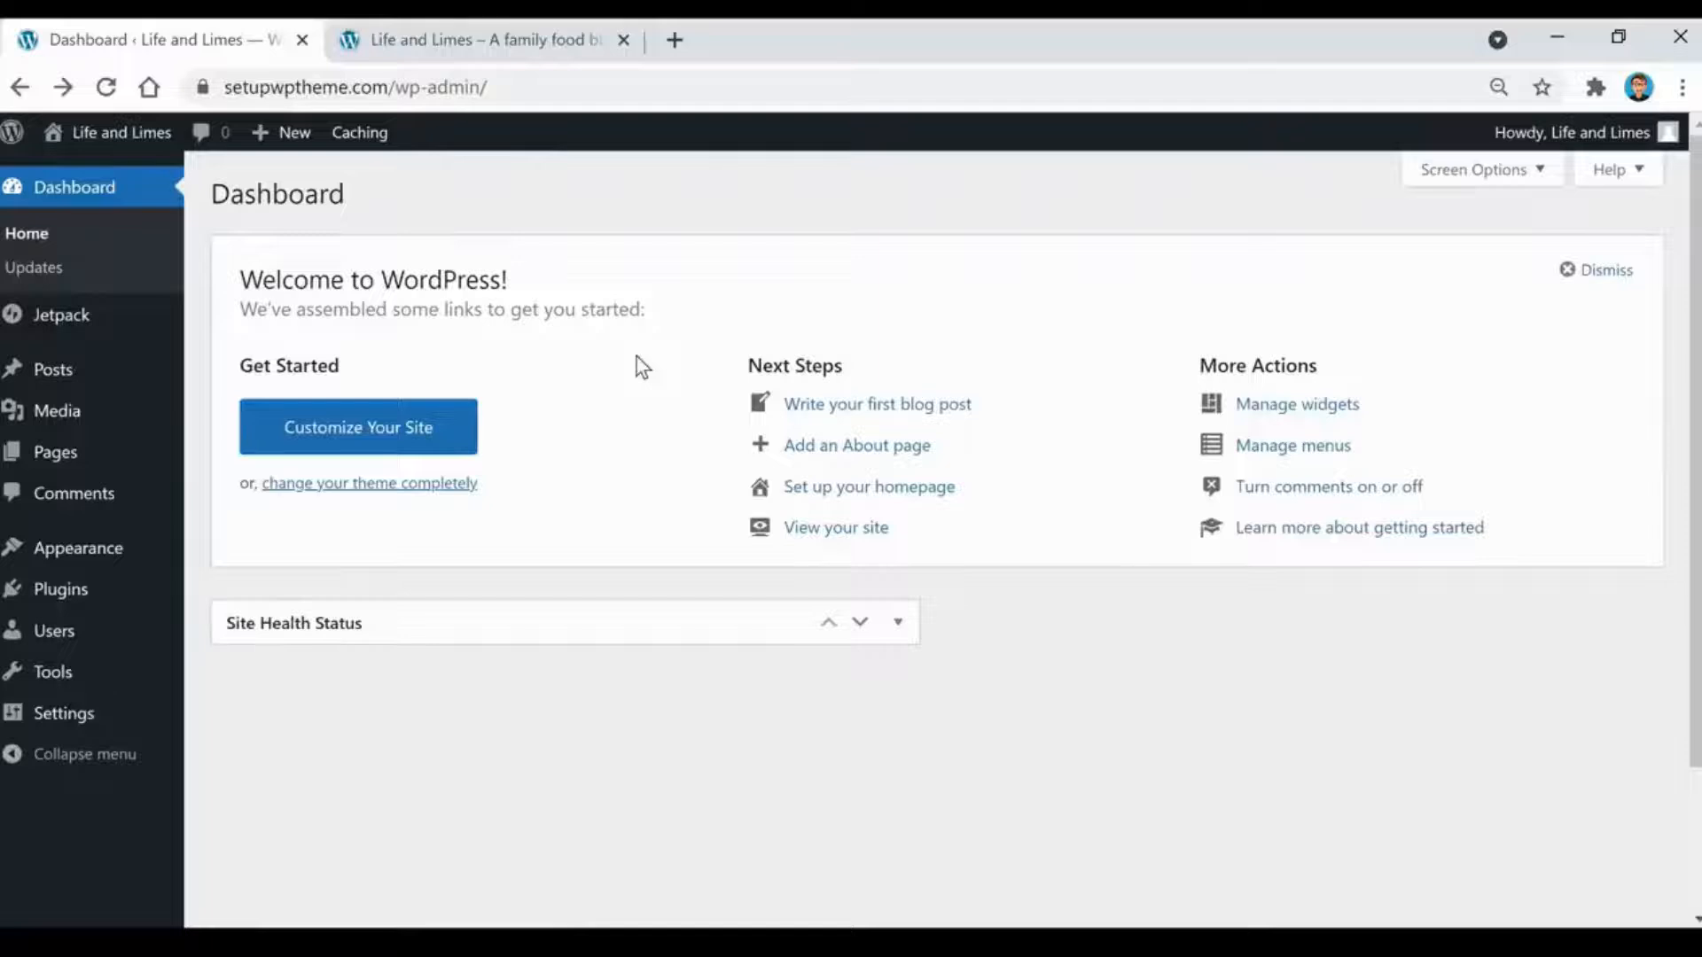
pyautogui.click(448, 39)
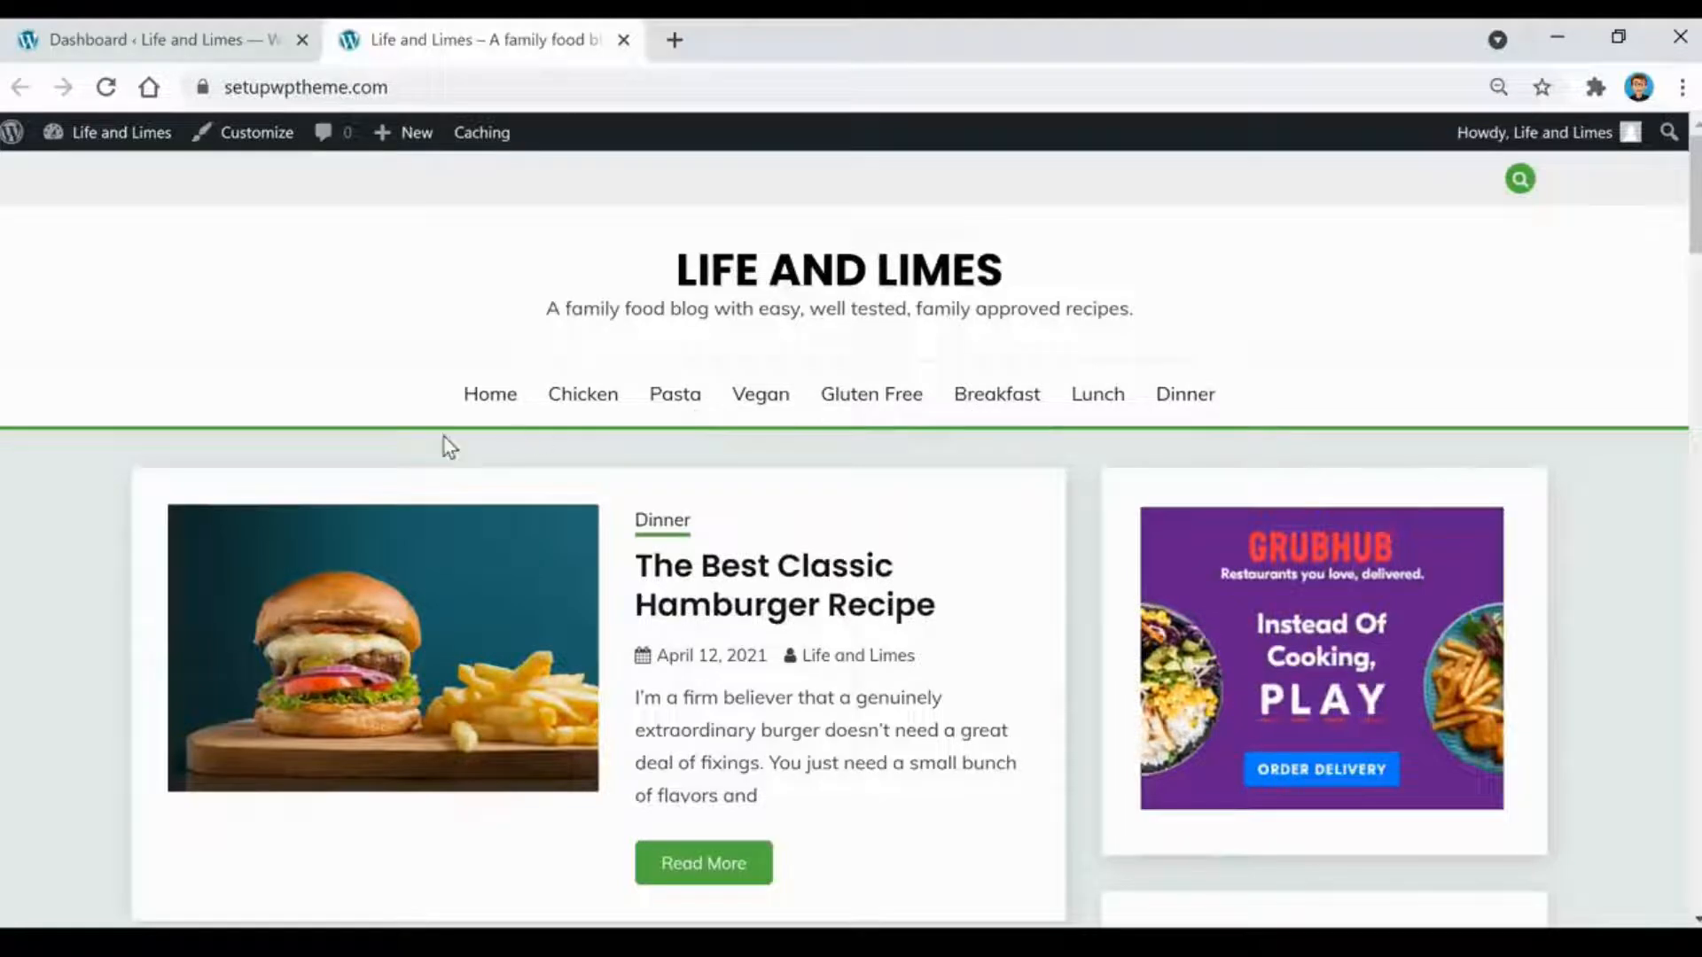
pyautogui.click(167, 53)
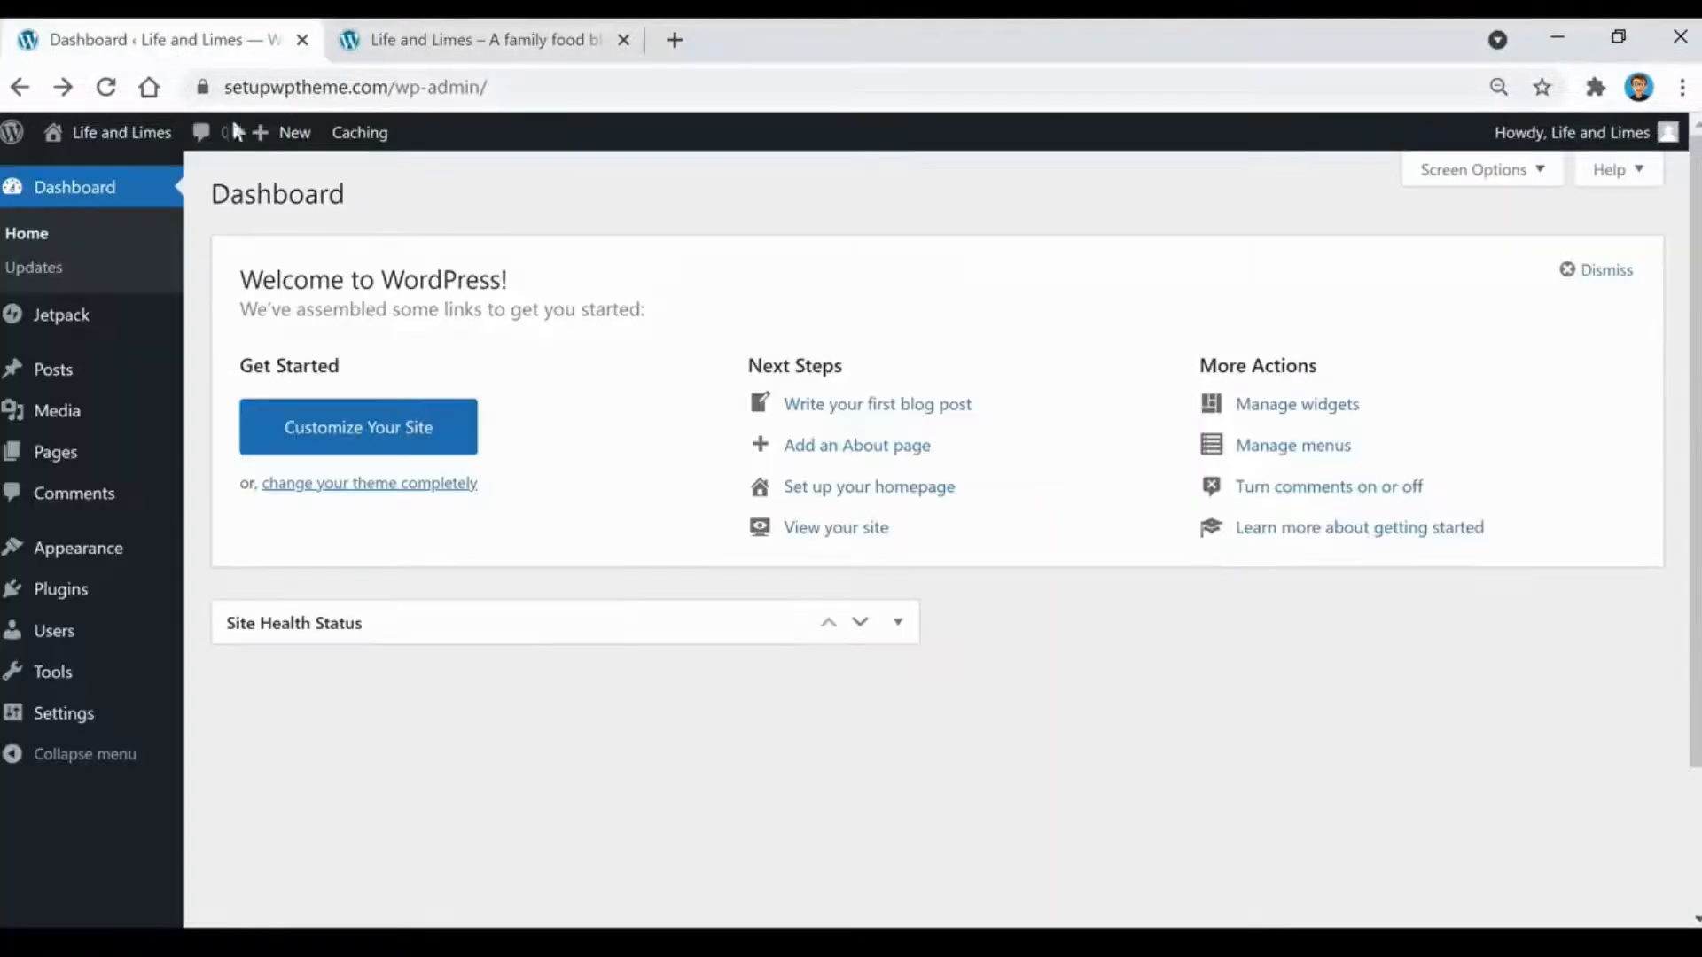
# - Open the post categories and add a new category named "Dessert" without a parent
pyautogui.moveTo(72, 384)
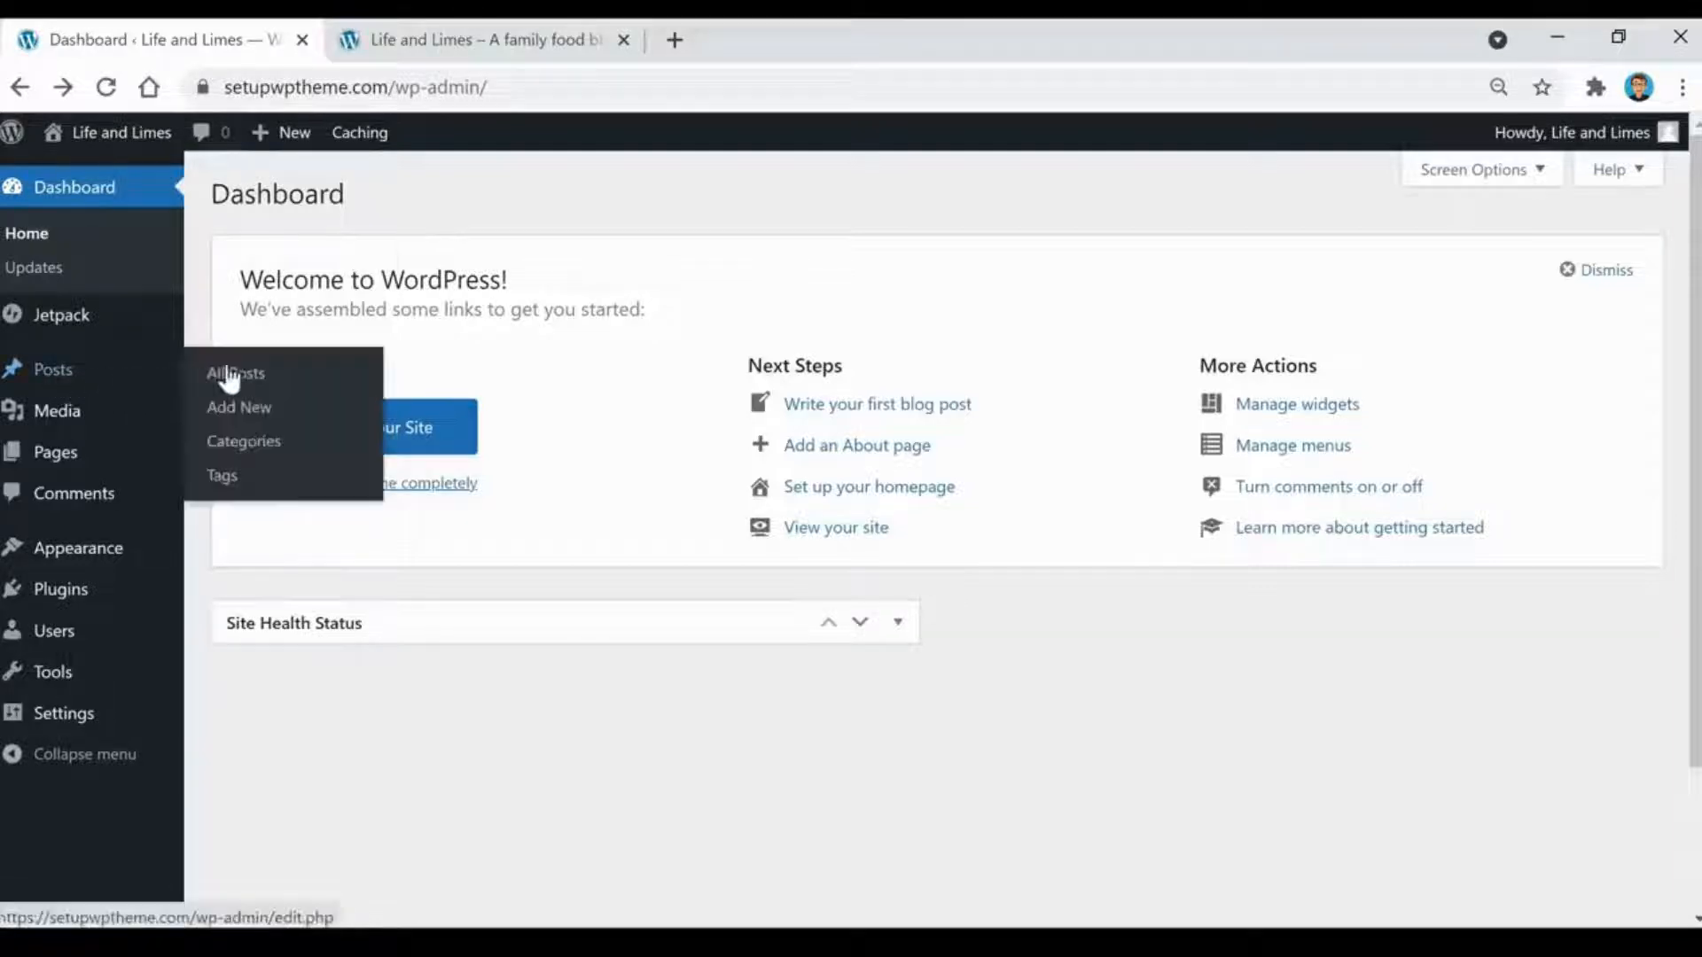
pyautogui.click(247, 452)
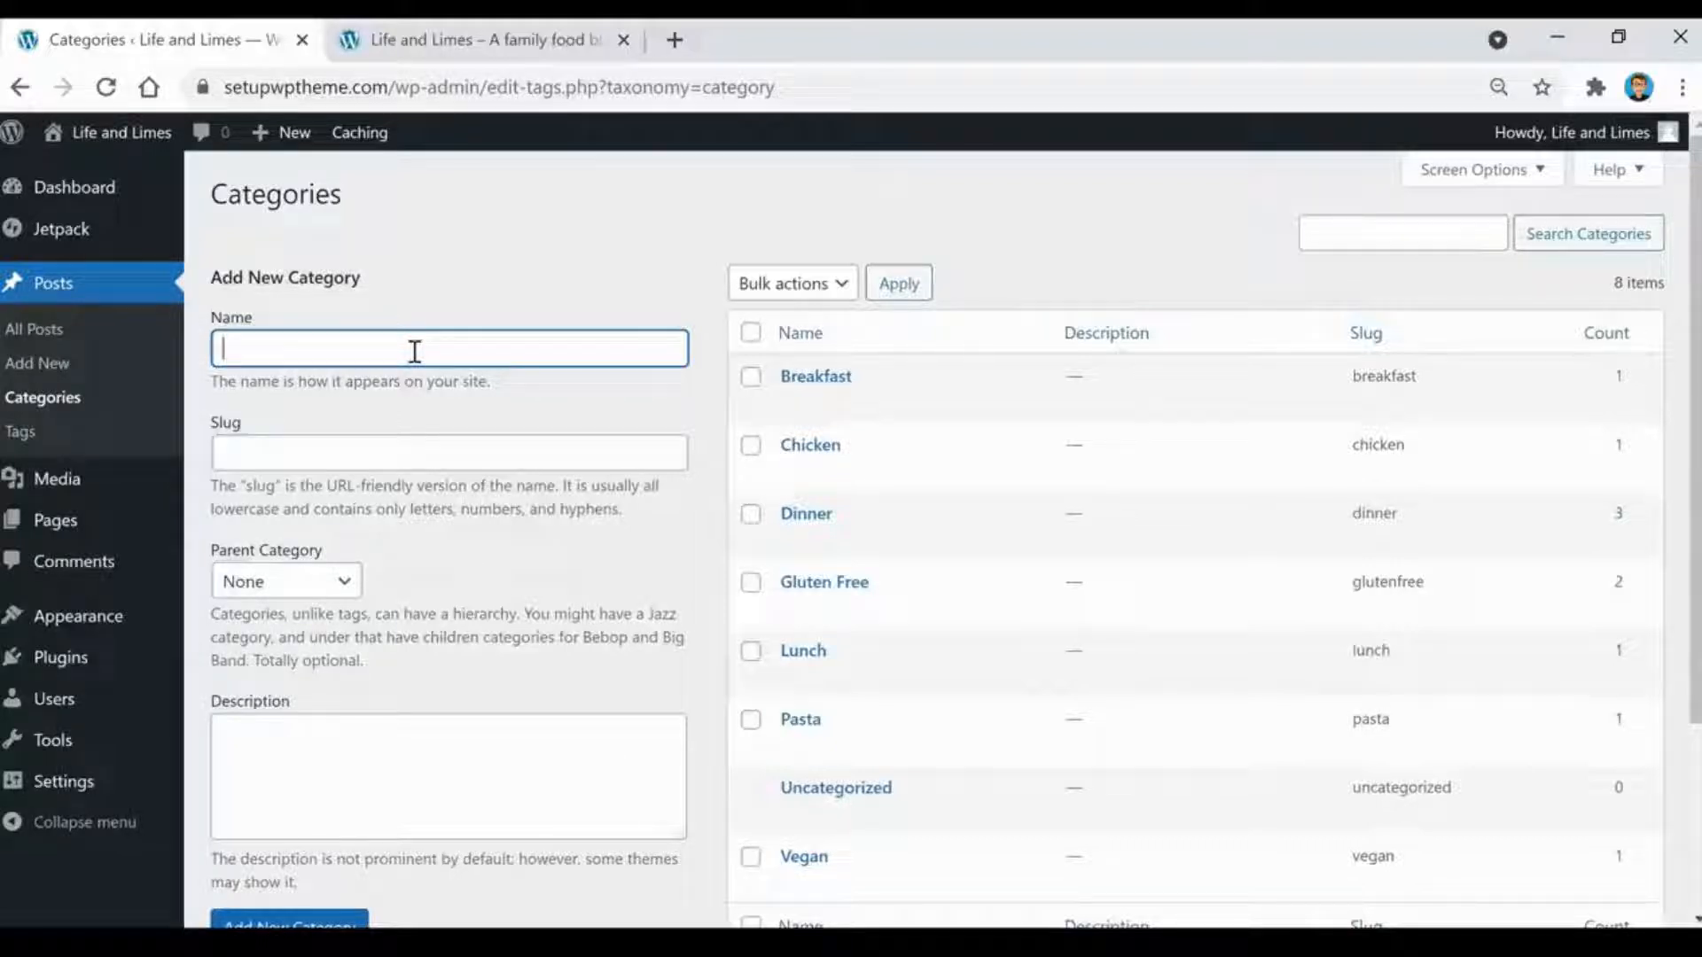
pyautogui.write('Dessert')
pyautogui.scroll(-2, 561, 488)
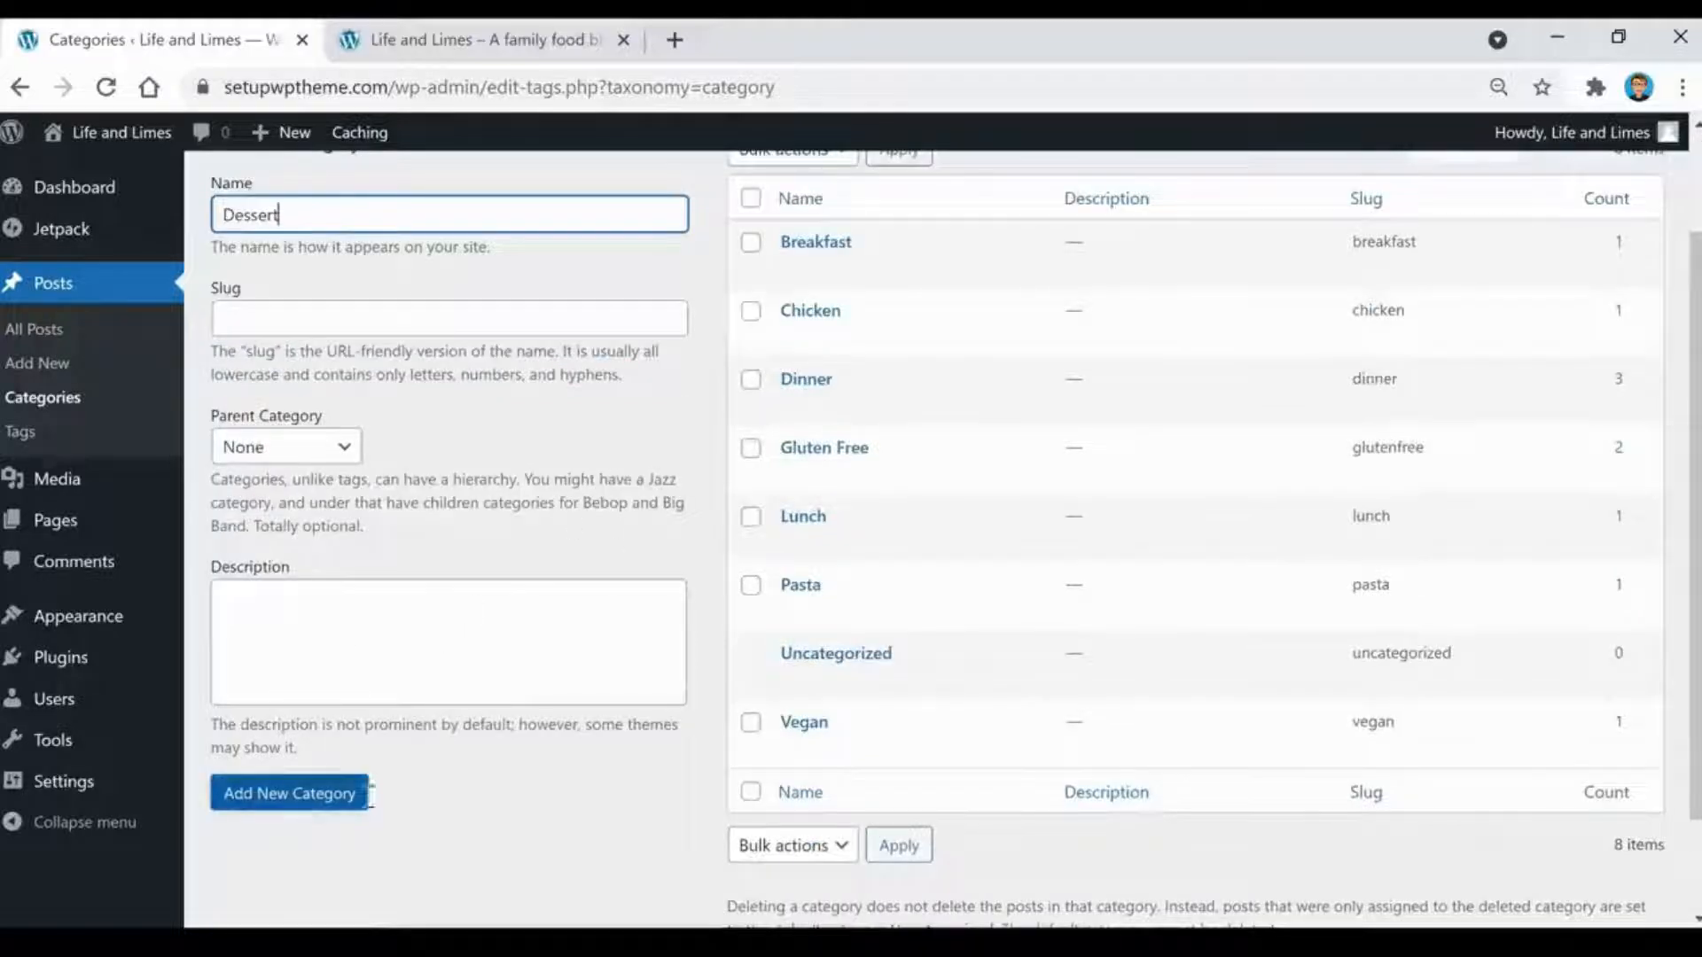
pyautogui.click(321, 808)
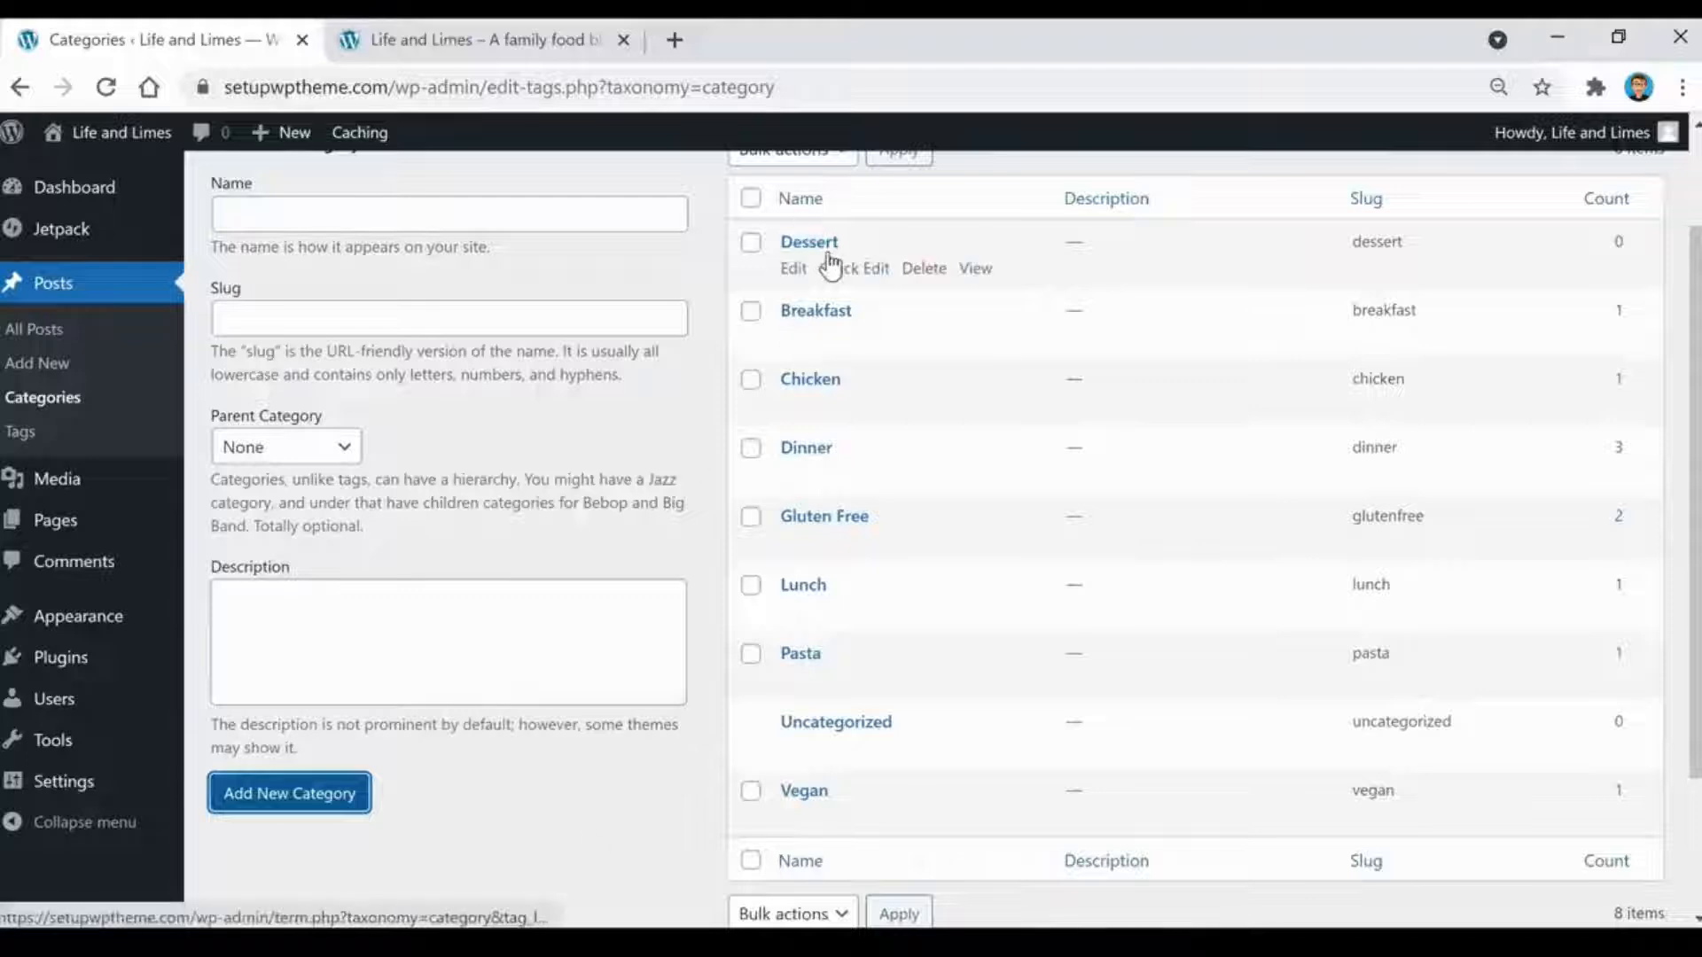
# - Delete the Dessert category with a bulk action
pyautogui.scroll(2, 833, 284)
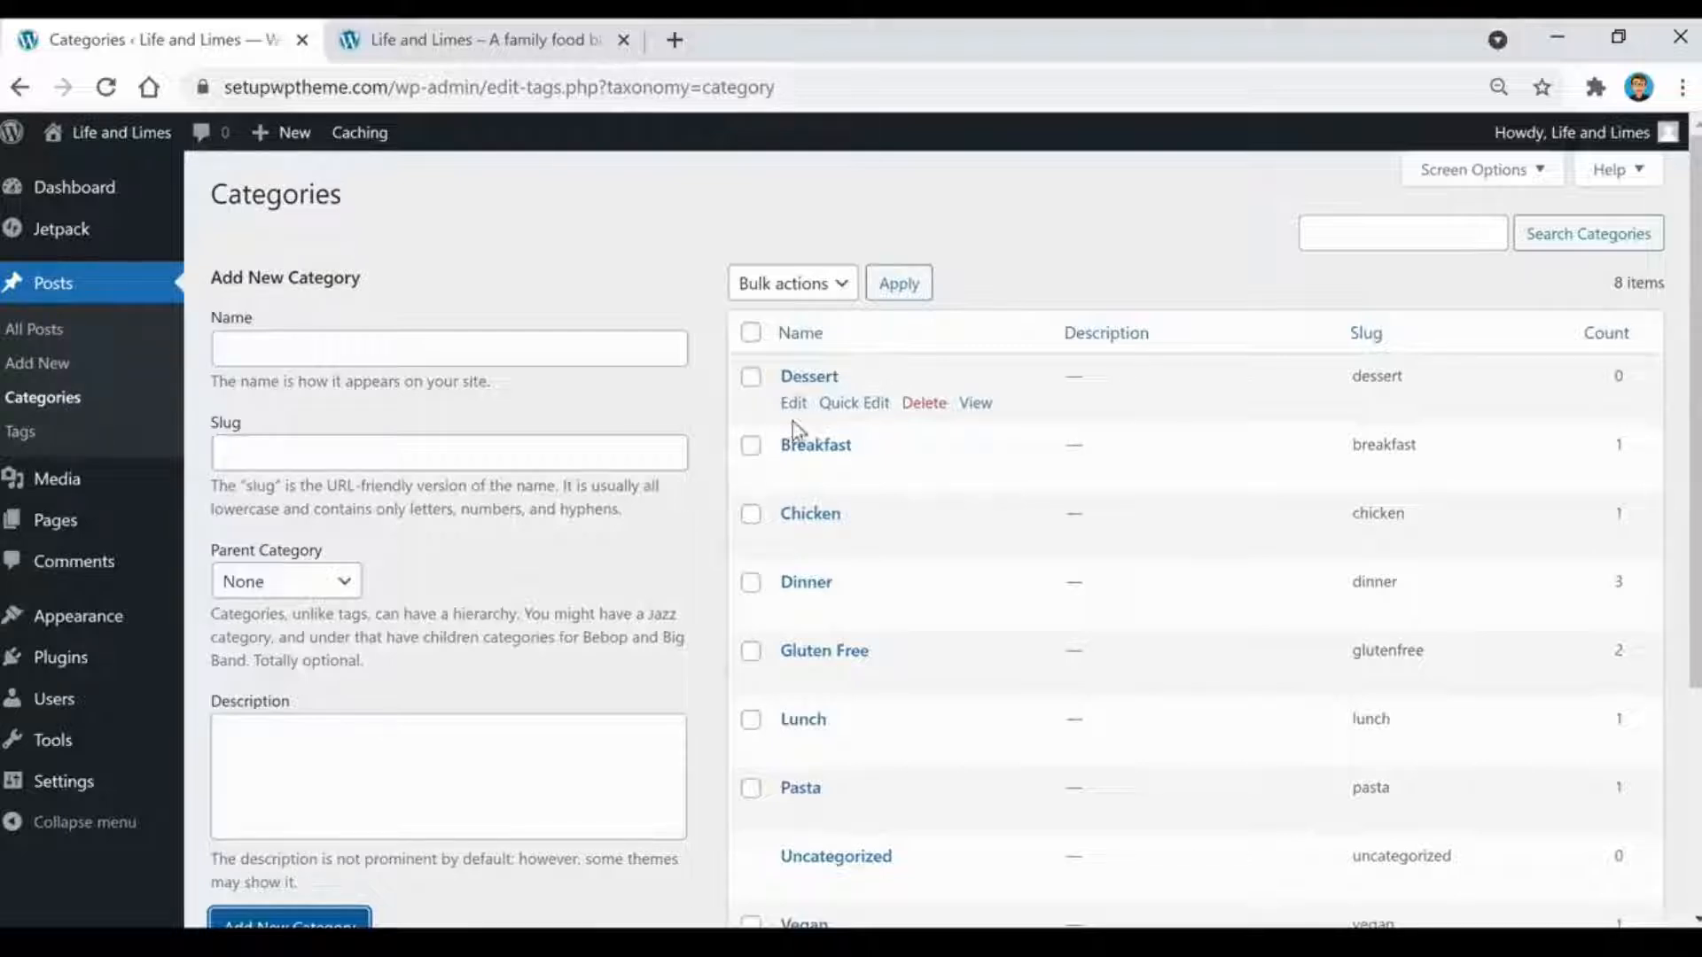
pyautogui.click(750, 376)
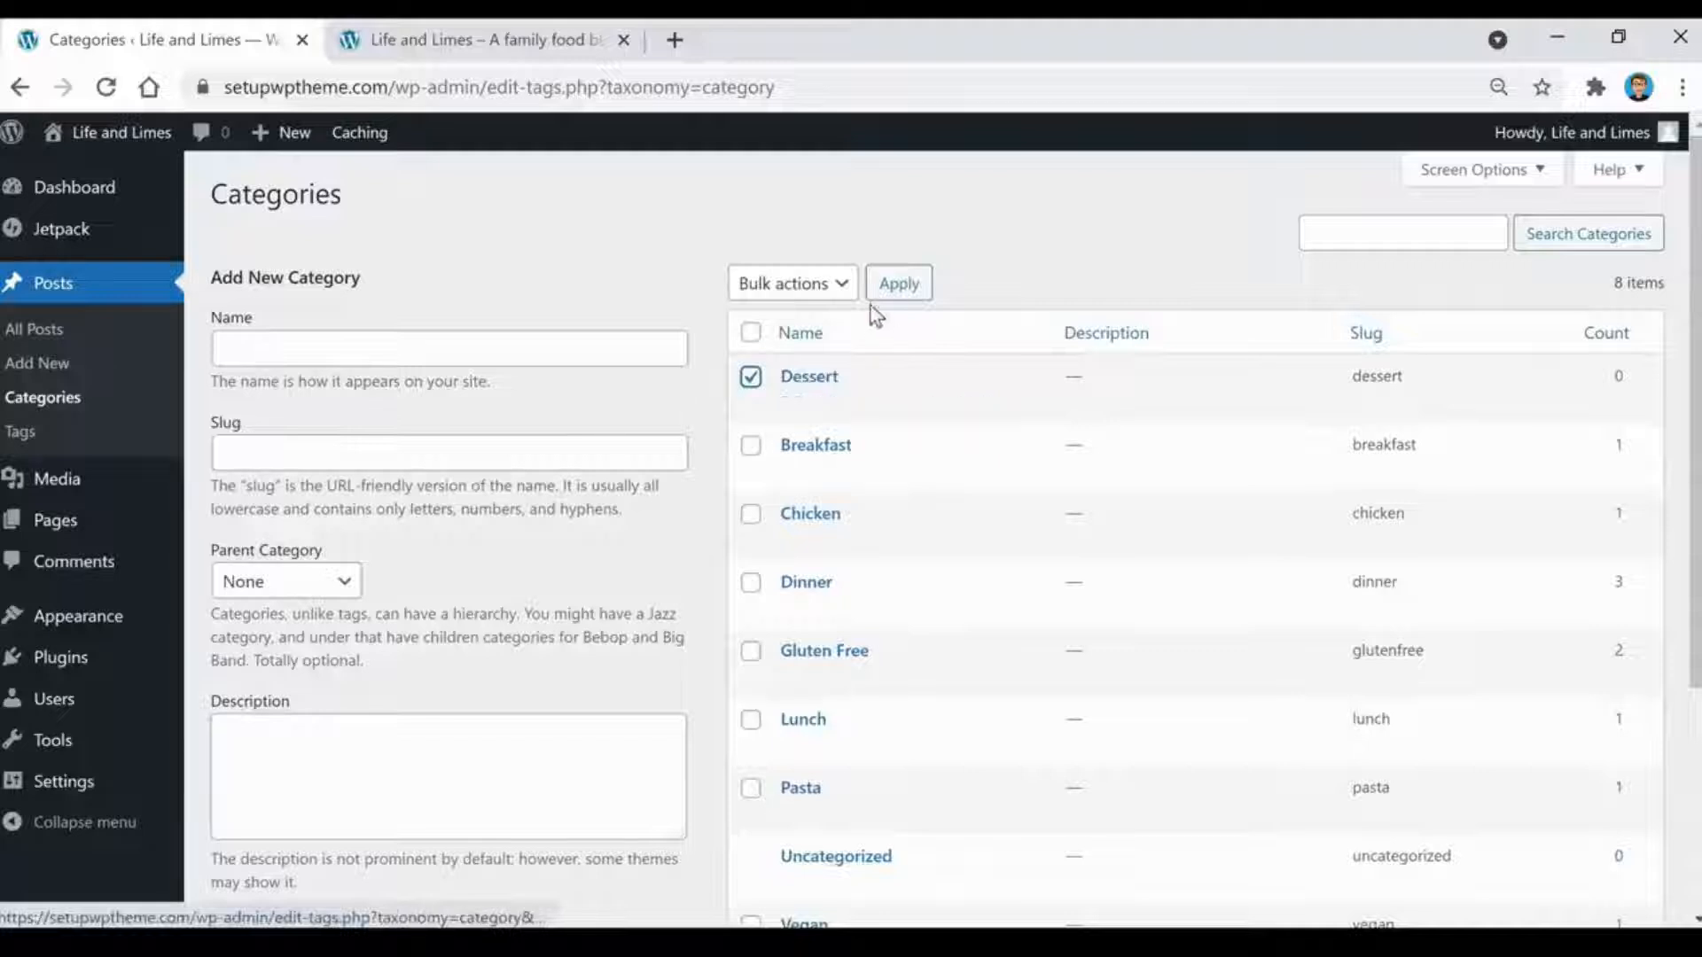
pyautogui.click(828, 282)
pyautogui.click(803, 337)
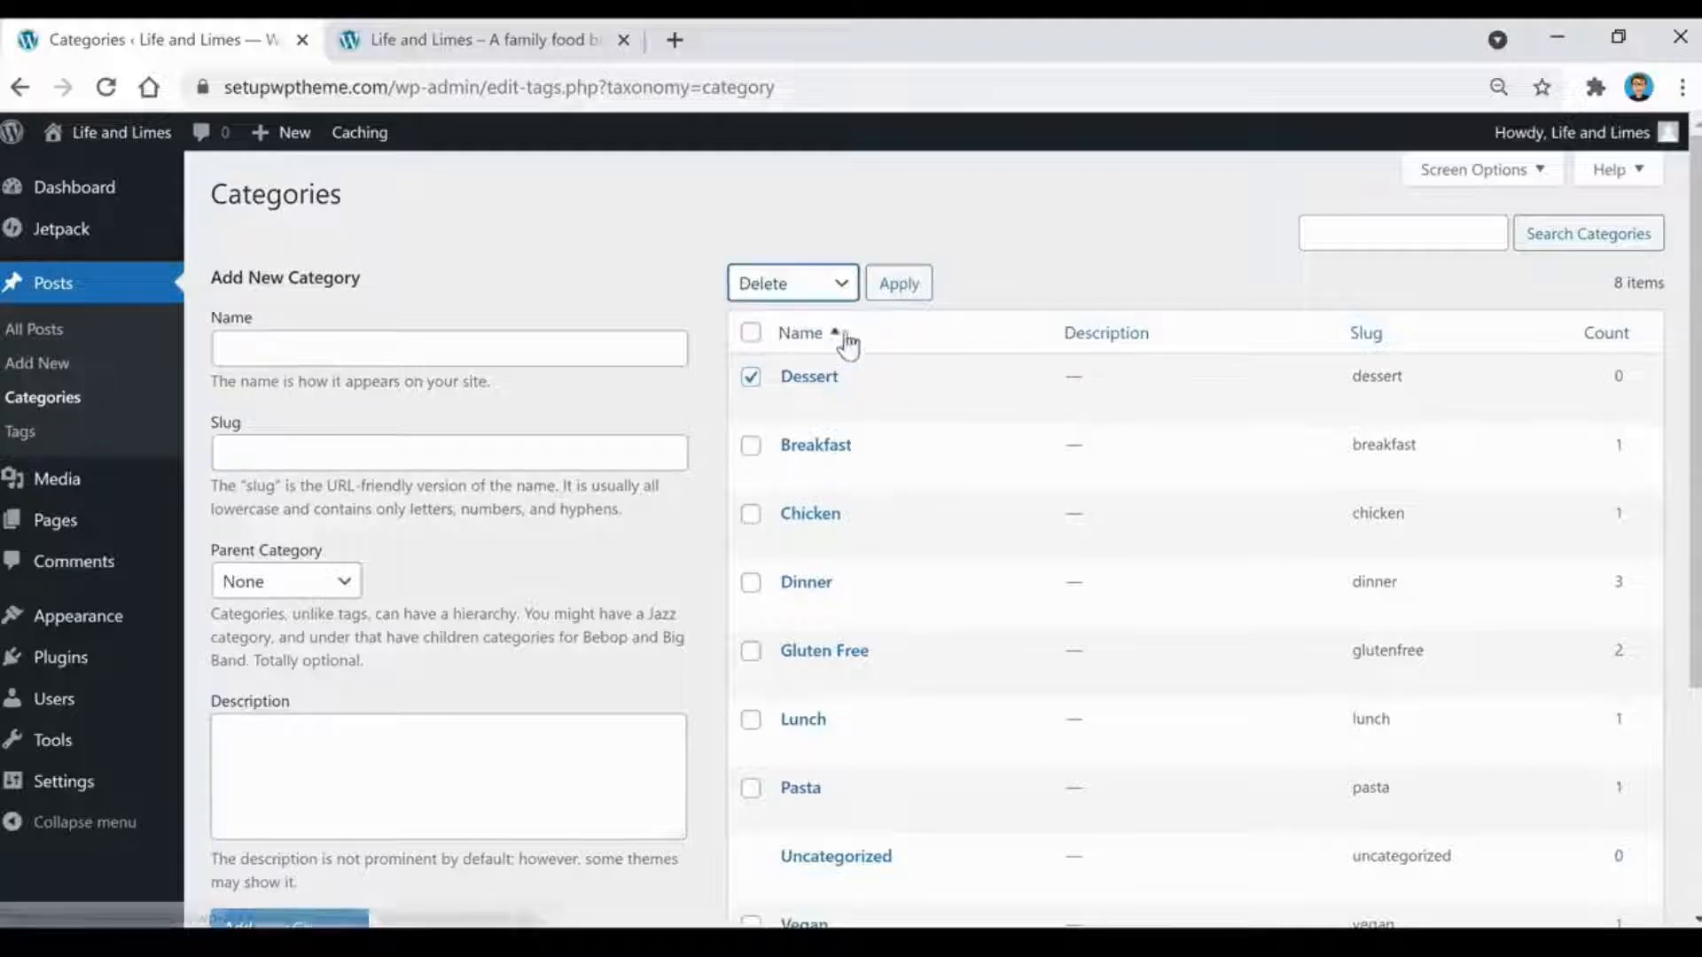
pyautogui.click(908, 296)
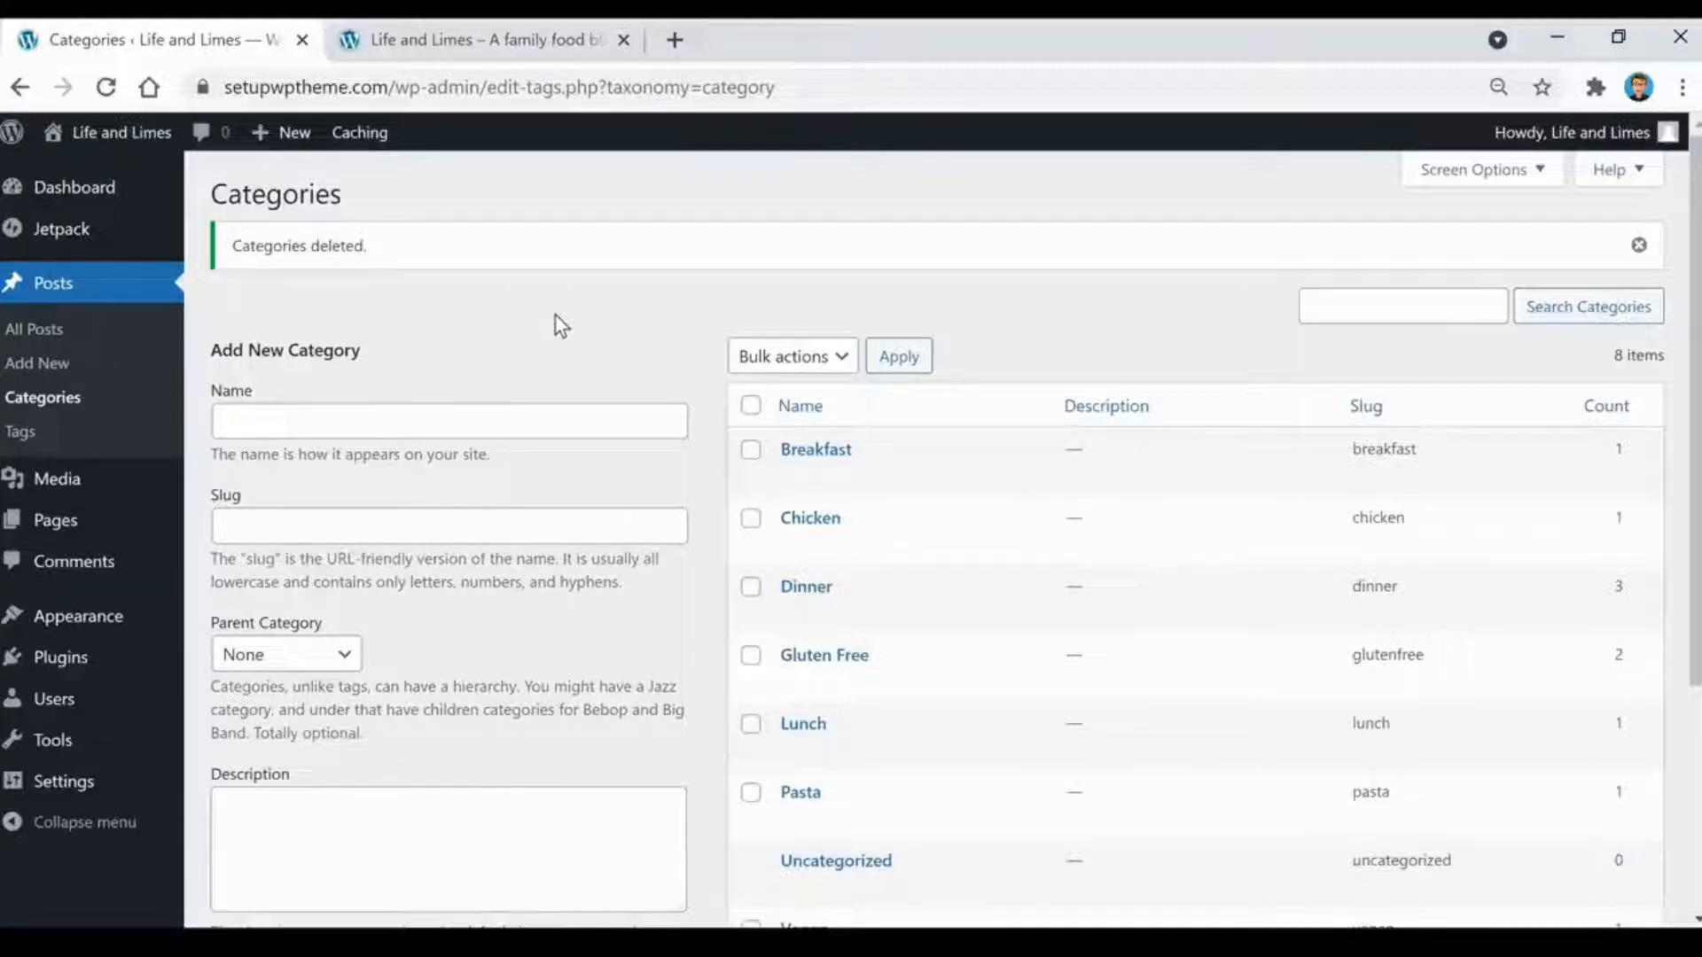
pyautogui.scroll(-3, 555, 316)
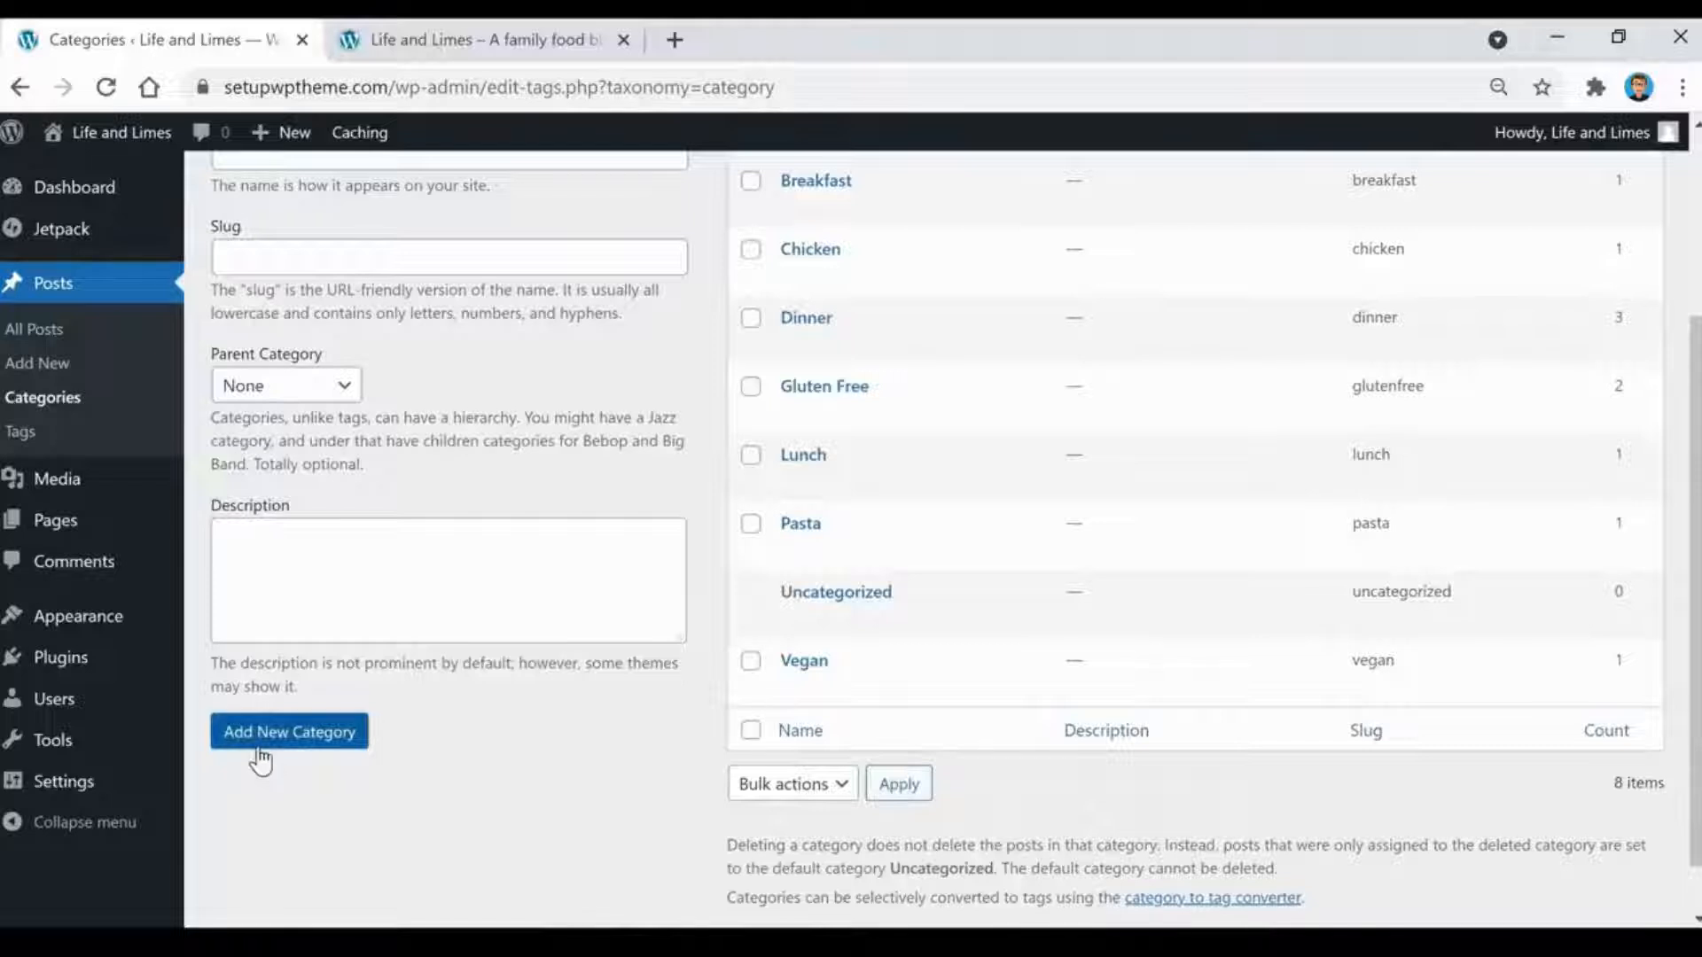
pyautogui.scroll(3, 514, 762)
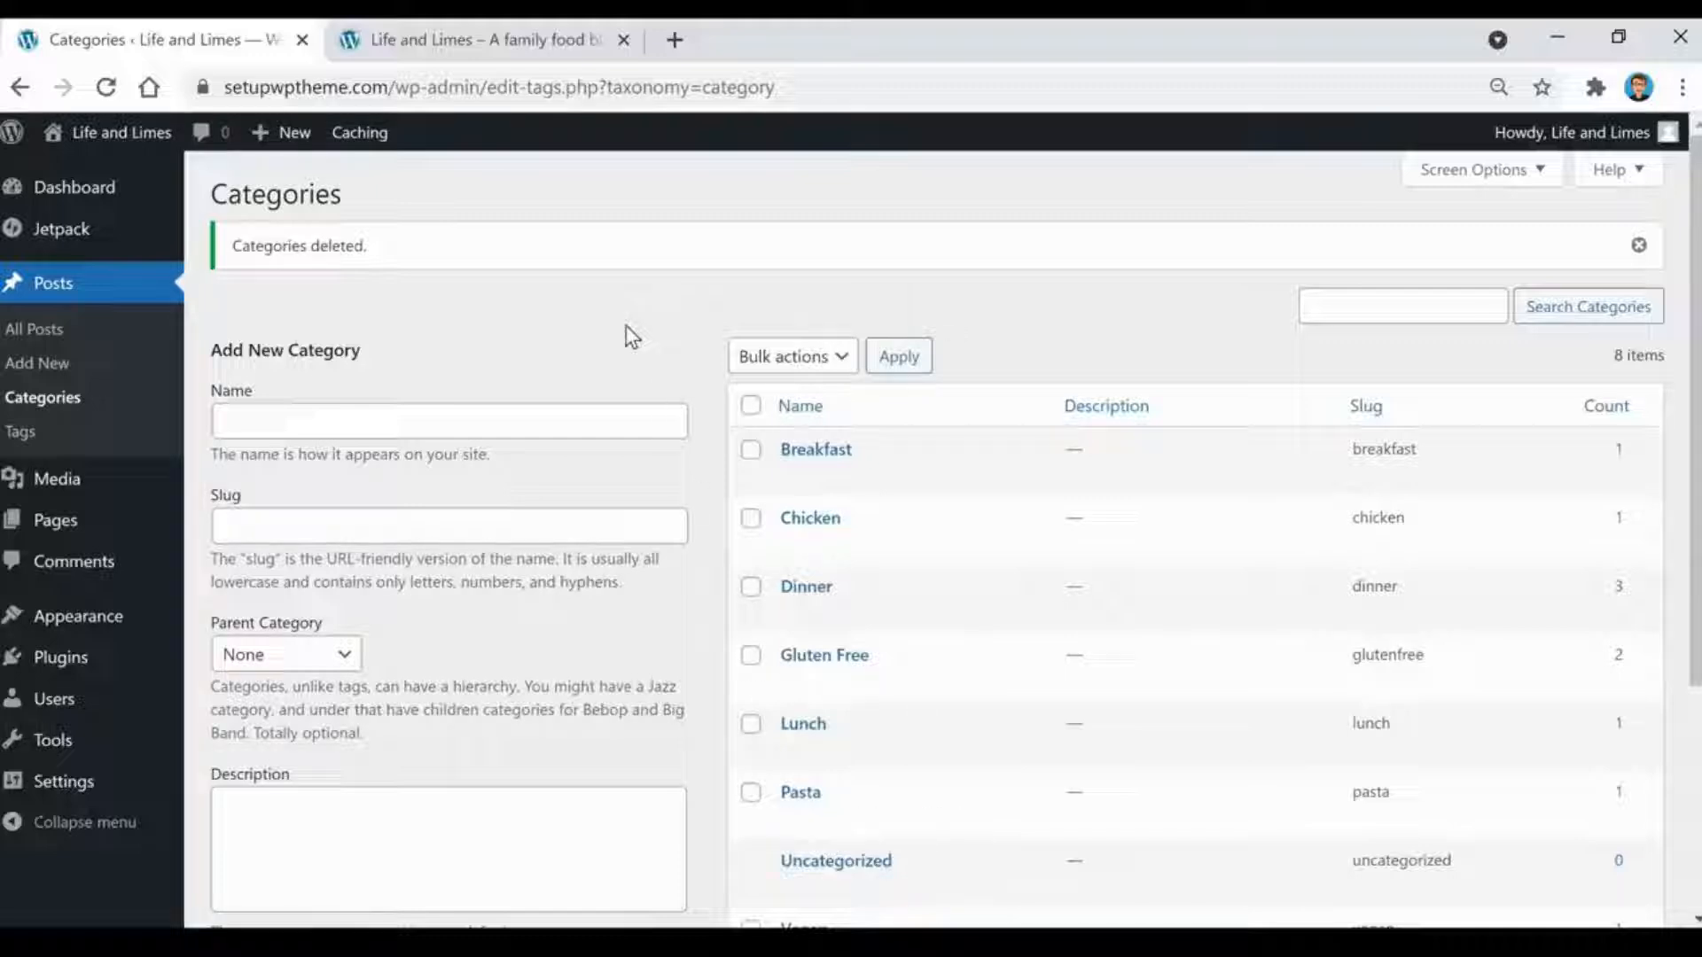
# - Open the menu editor for Menu 1 and select the Dinner, Gluten Free and Lunch categories as candidate menu items
pyautogui.moveTo(92, 635)
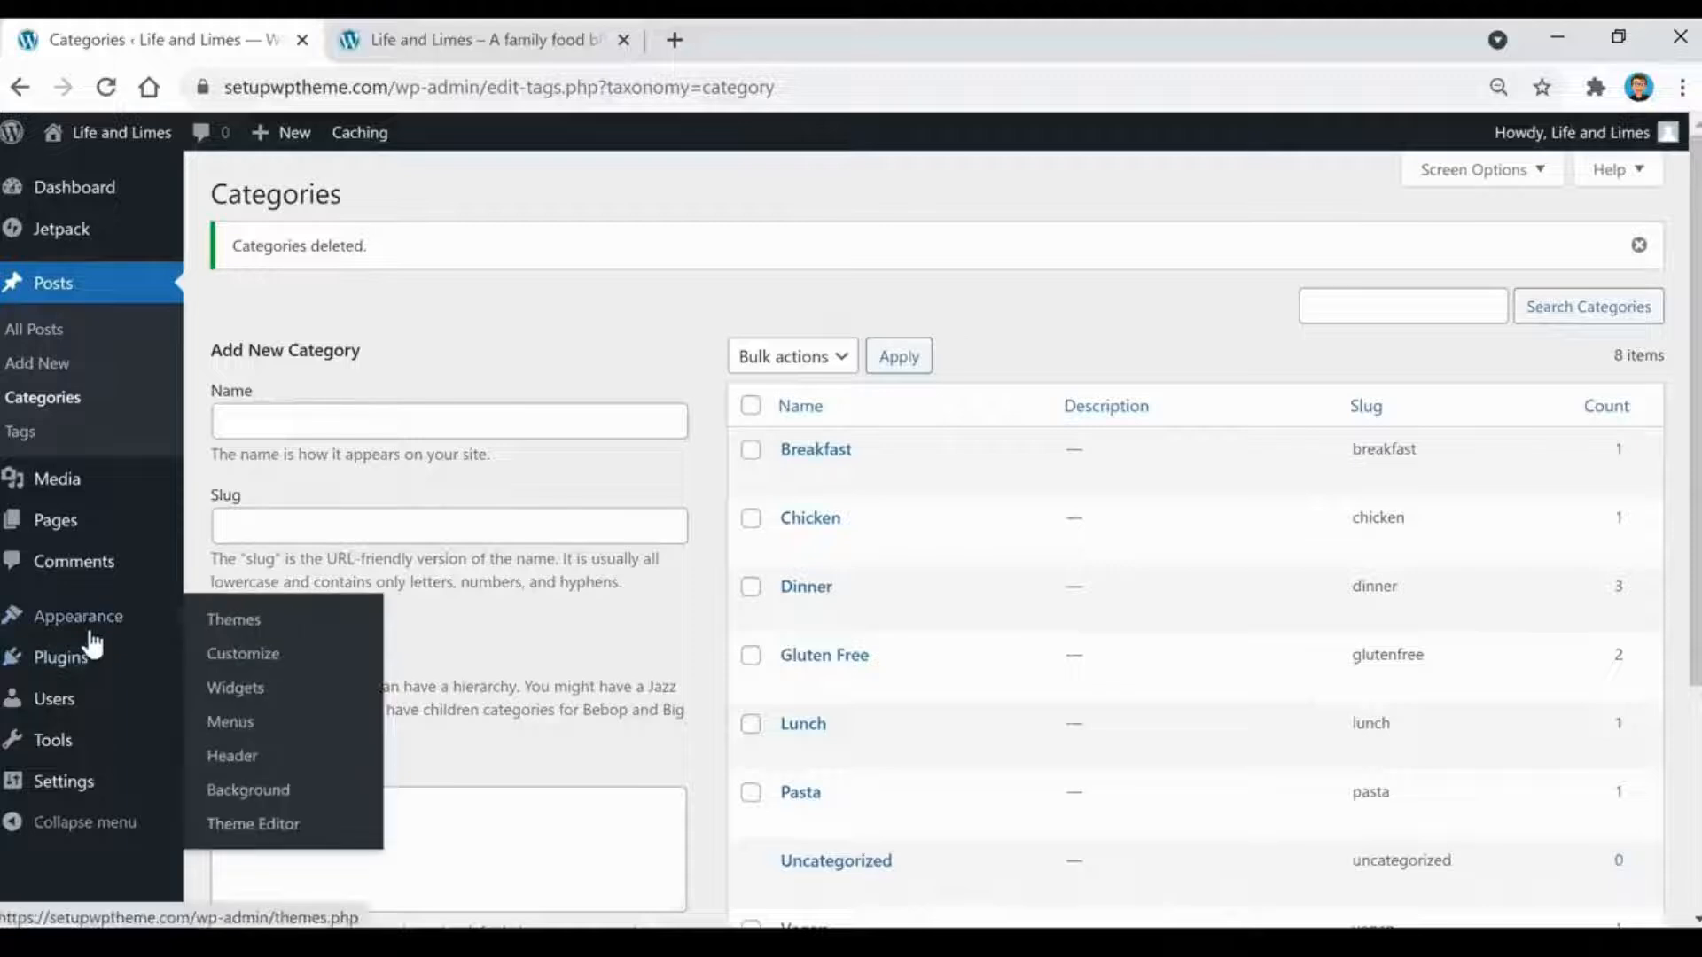
pyautogui.click(245, 741)
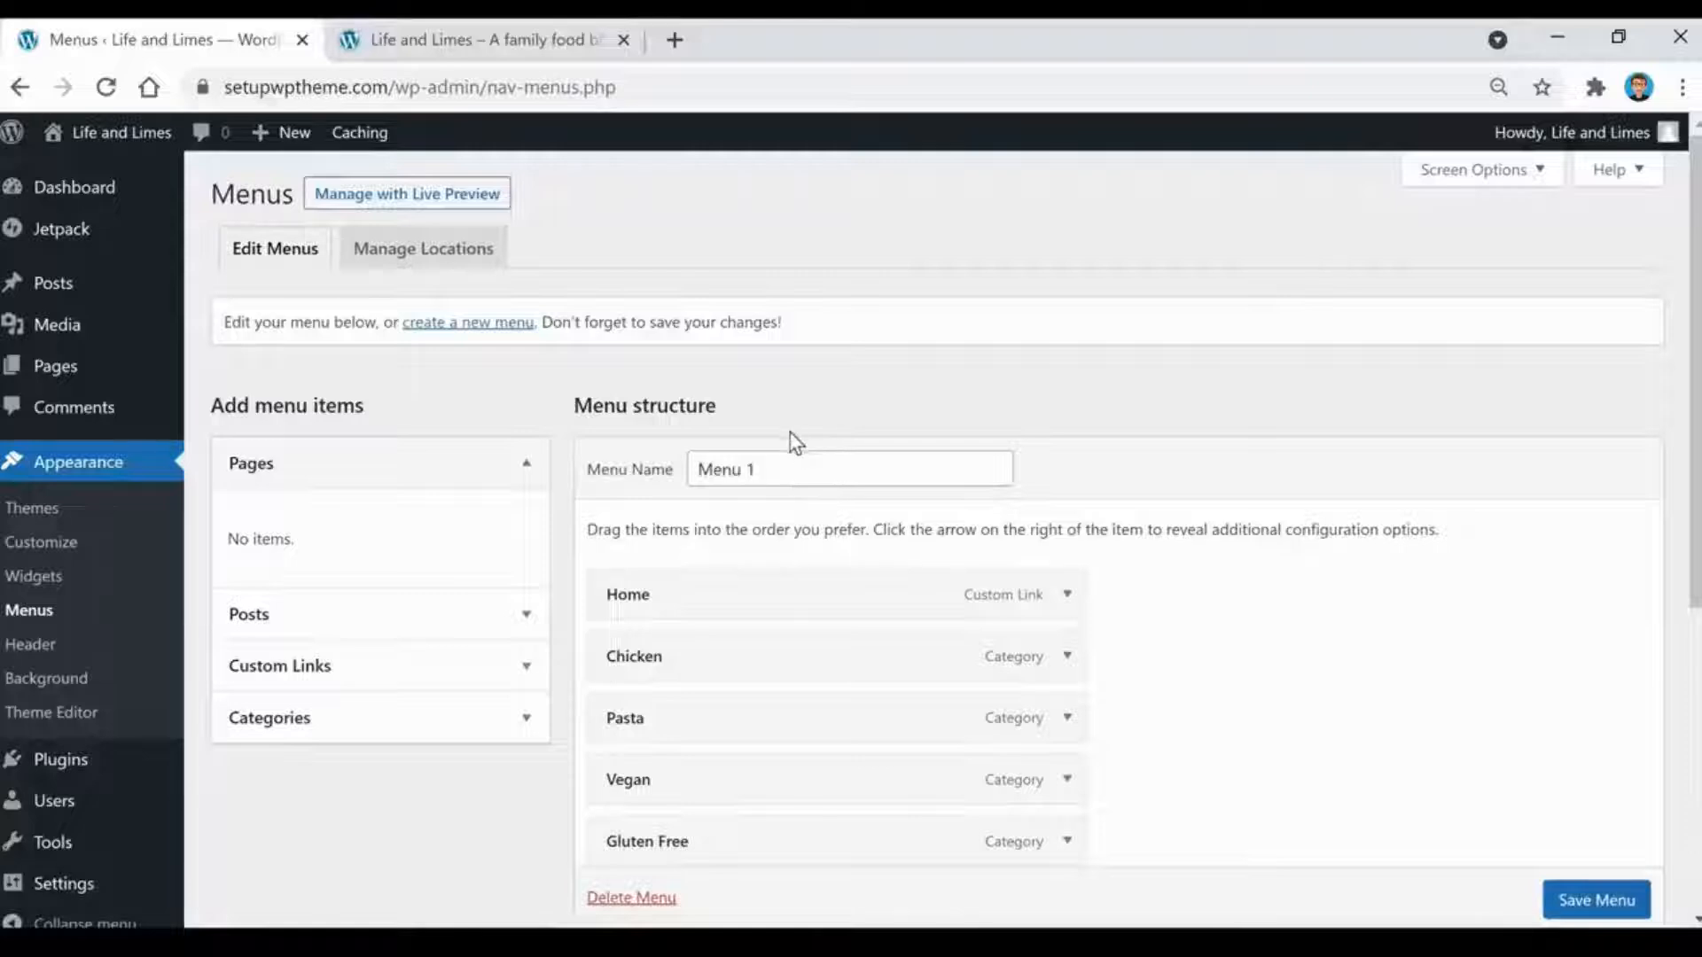
pyautogui.click(479, 733)
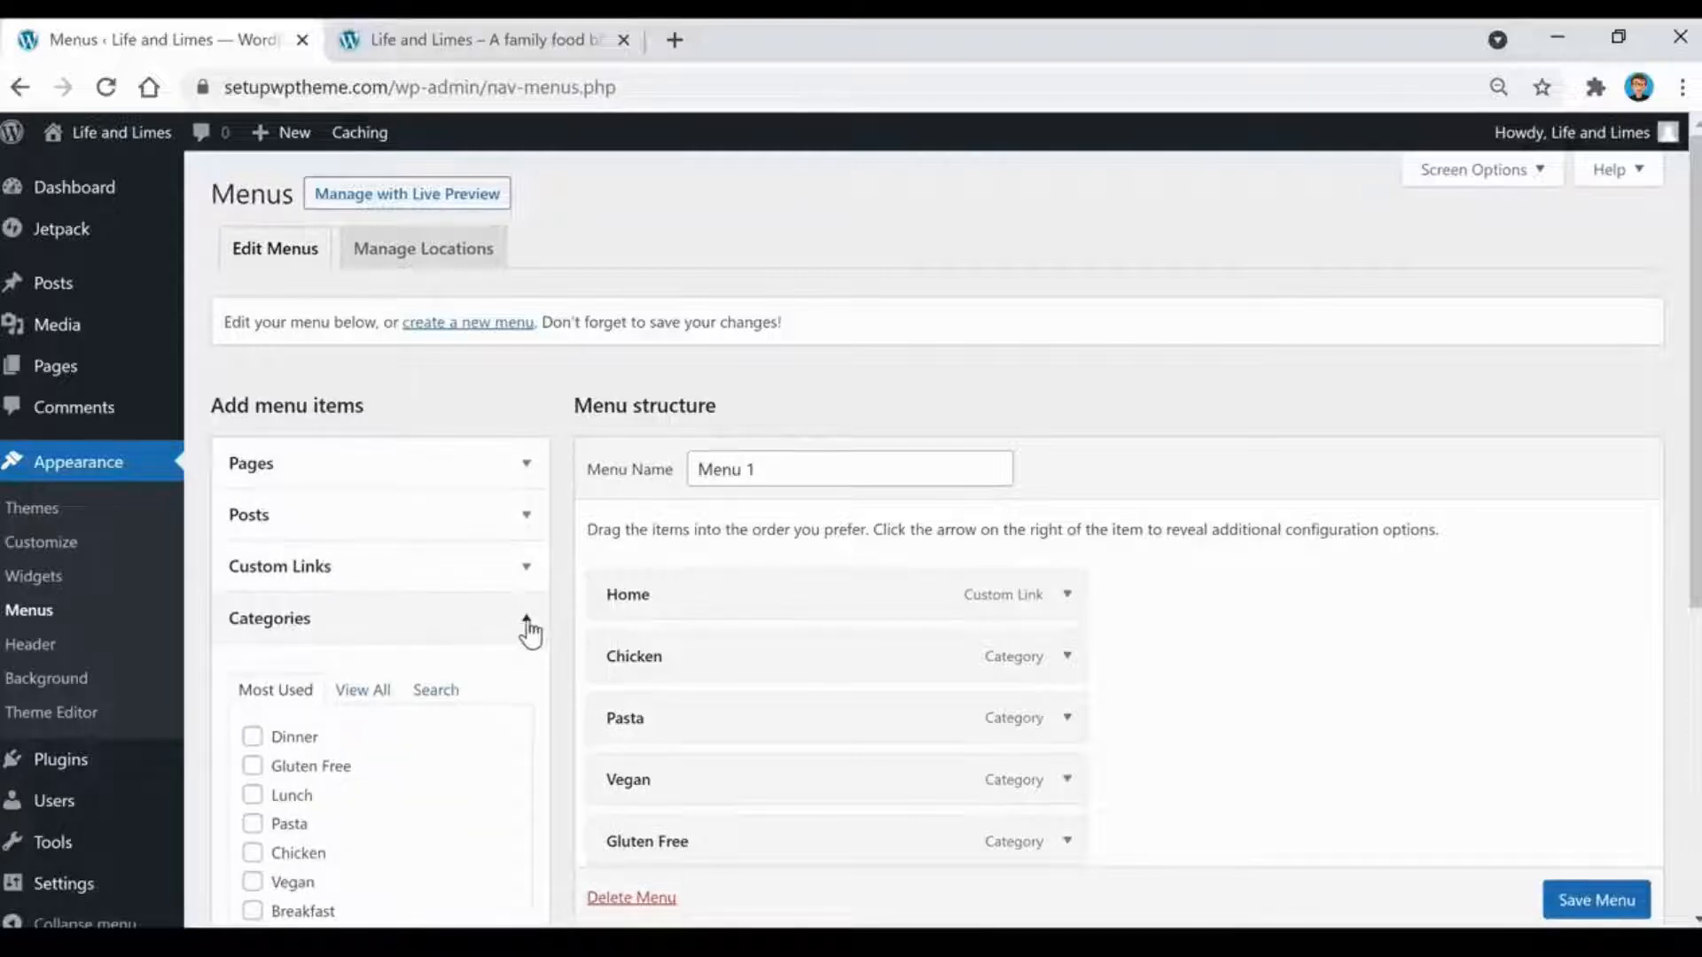
pyautogui.scroll(-2, 574, 638)
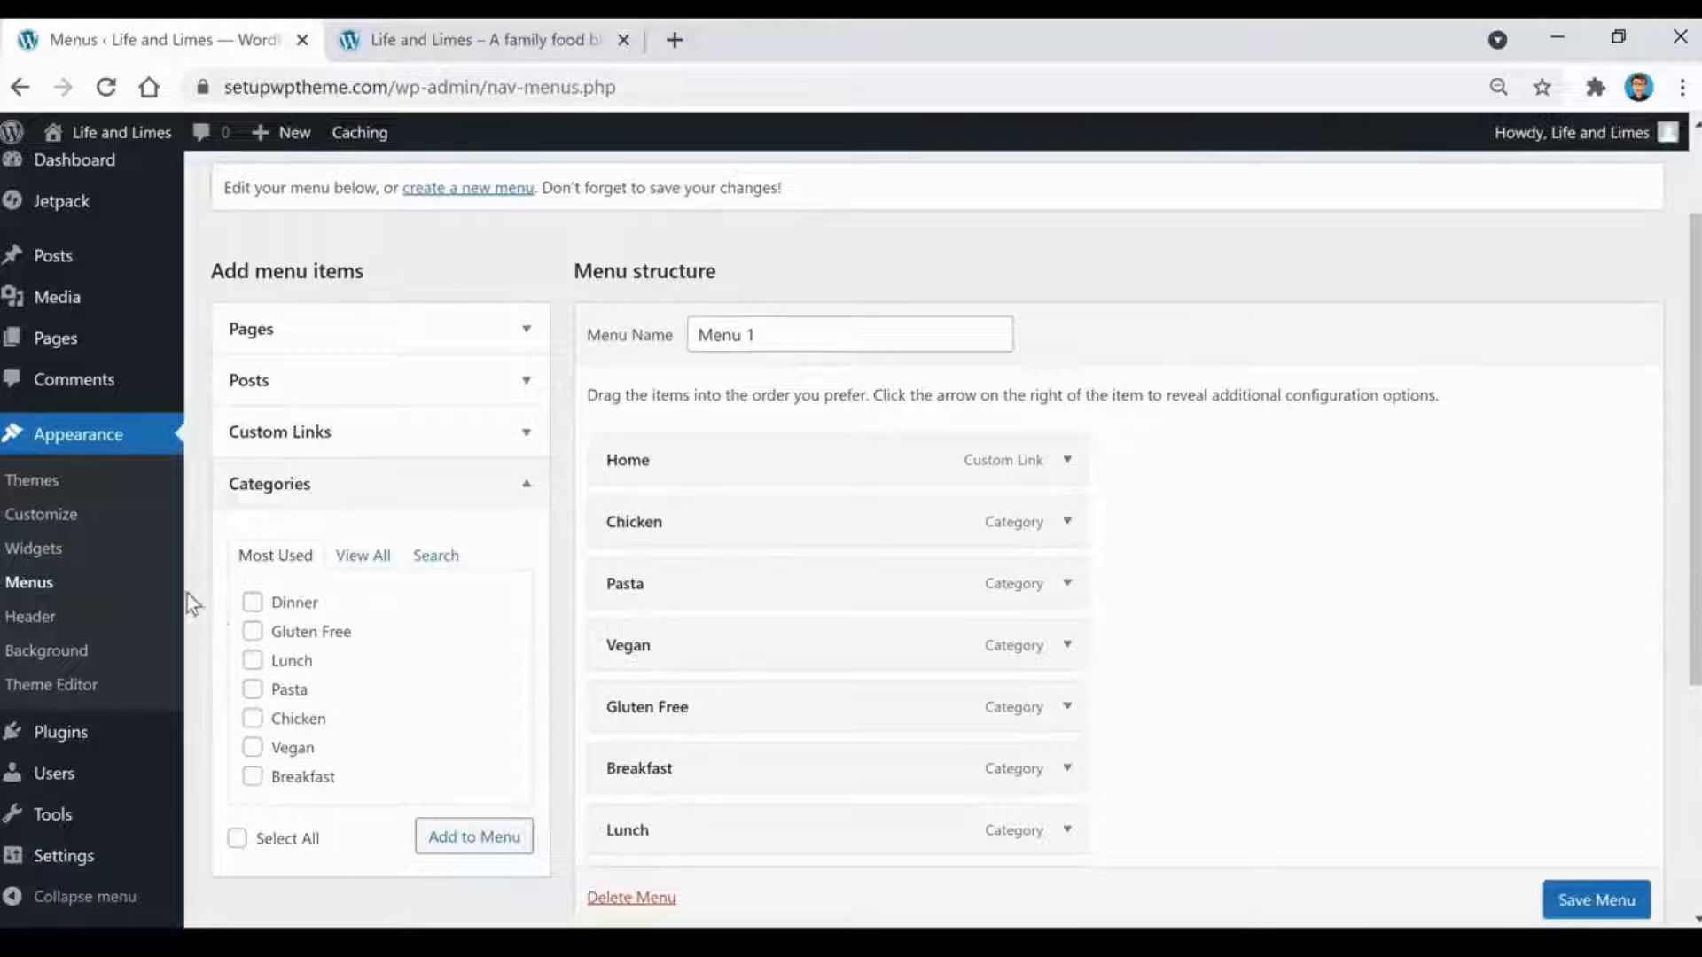
pyautogui.click(251, 604)
pyautogui.click(252, 631)
pyautogui.click(253, 661)
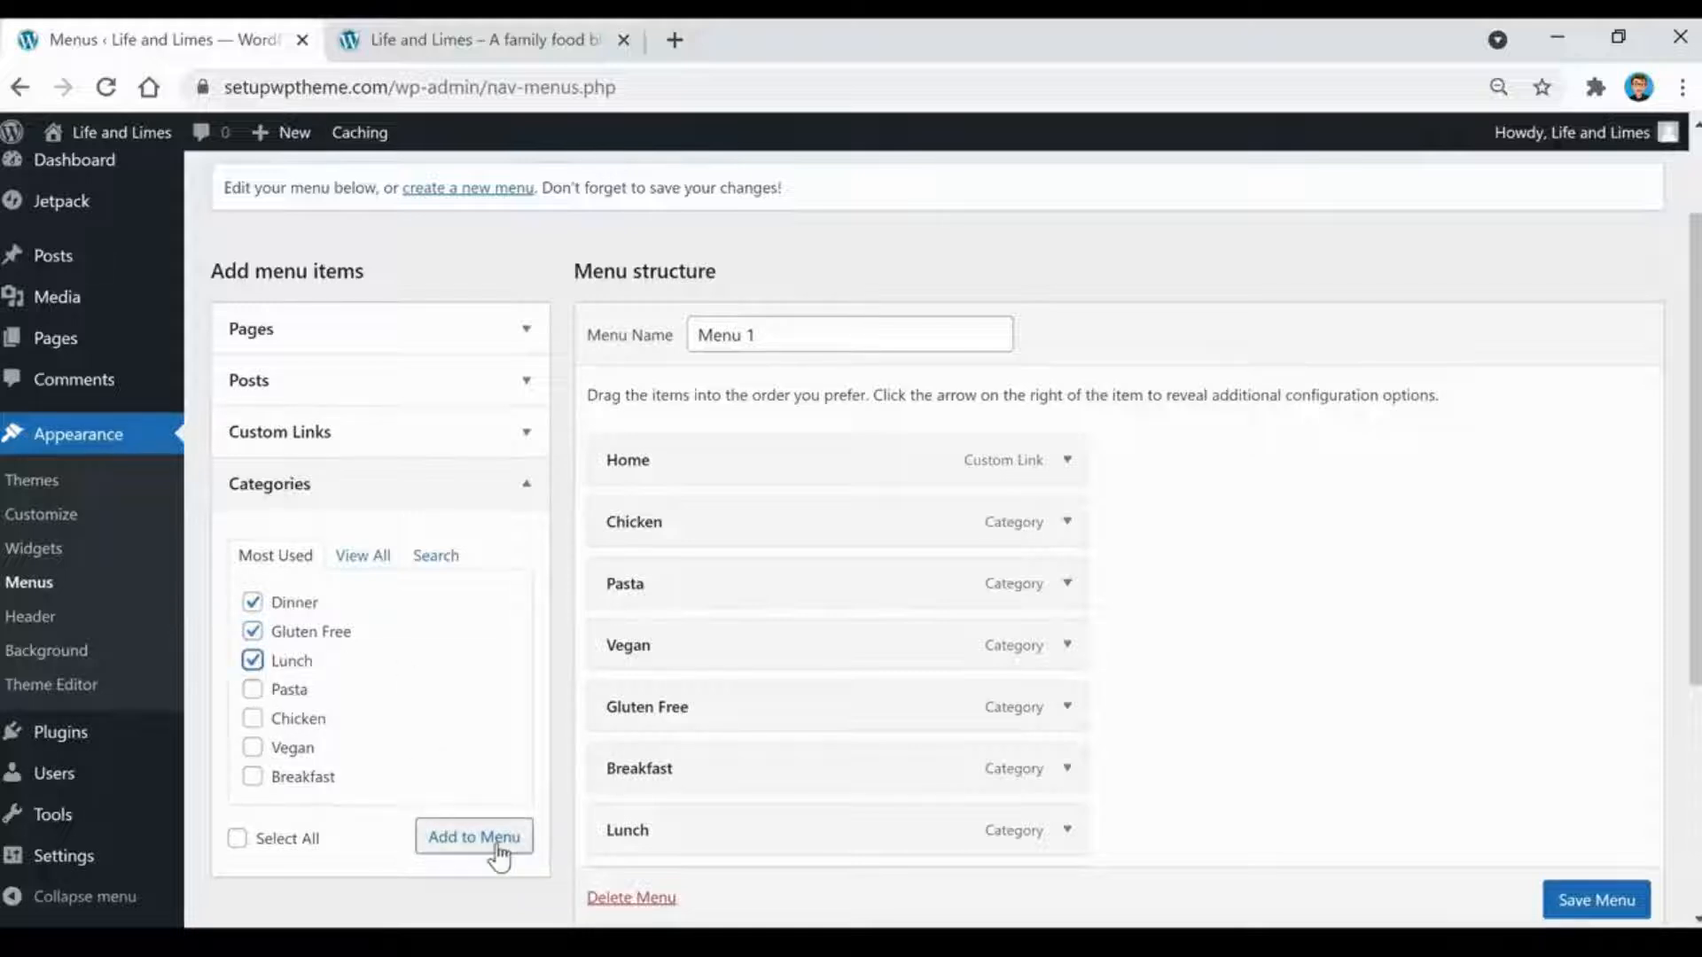
# - Move Gluten Free above Vegan in Menu 1, trying it as a sub item of Pasta before placing it at the main level
pyautogui.moveTo(736, 714); pyautogui.dragTo(776, 649)
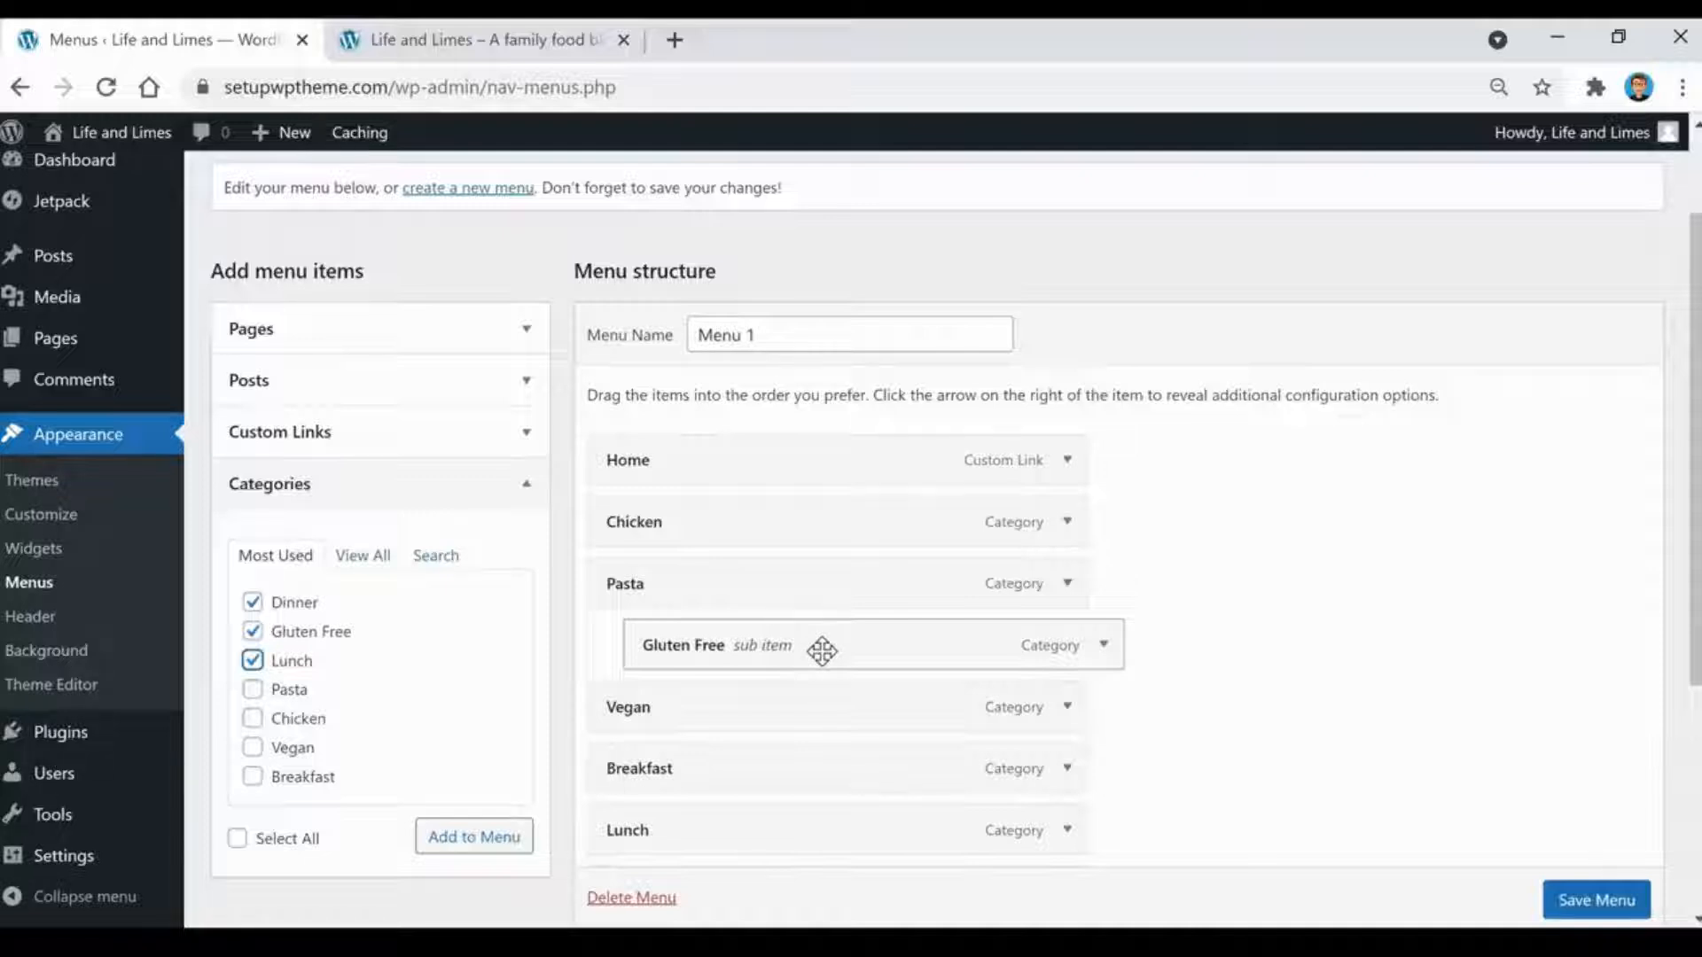
pyautogui.moveTo(821, 651); pyautogui.dragTo(786, 646)
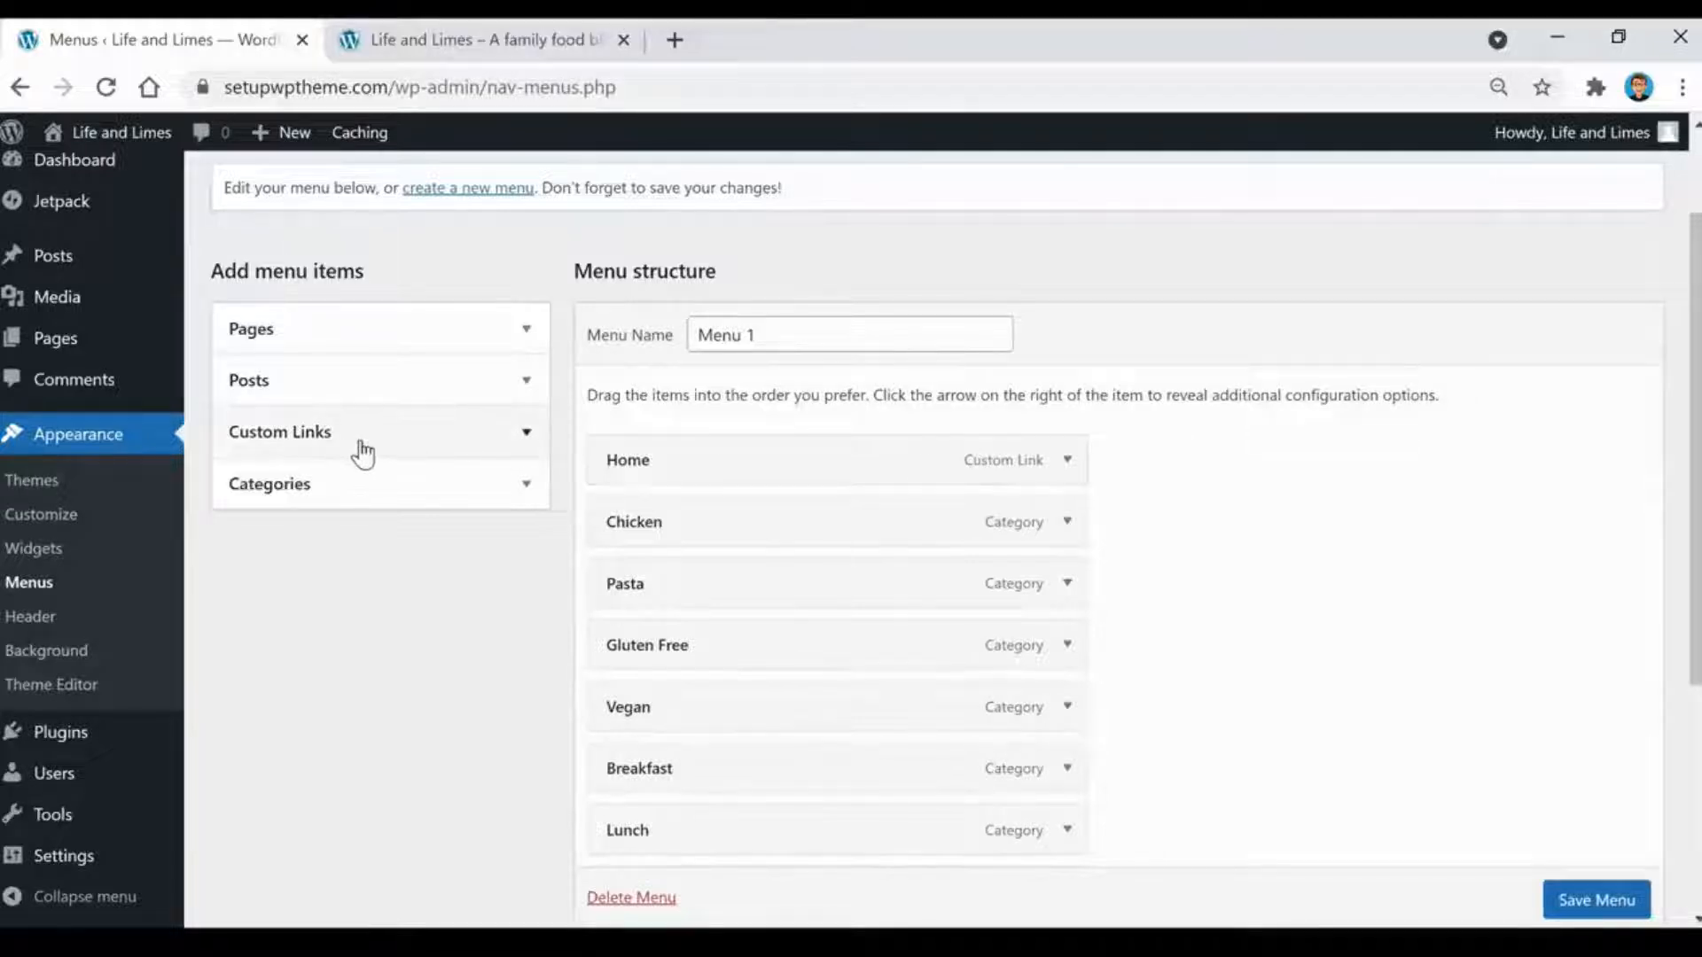
# - Check the custom link option, the item order and the display location settings of Menu 1
pyautogui.click(390, 446)
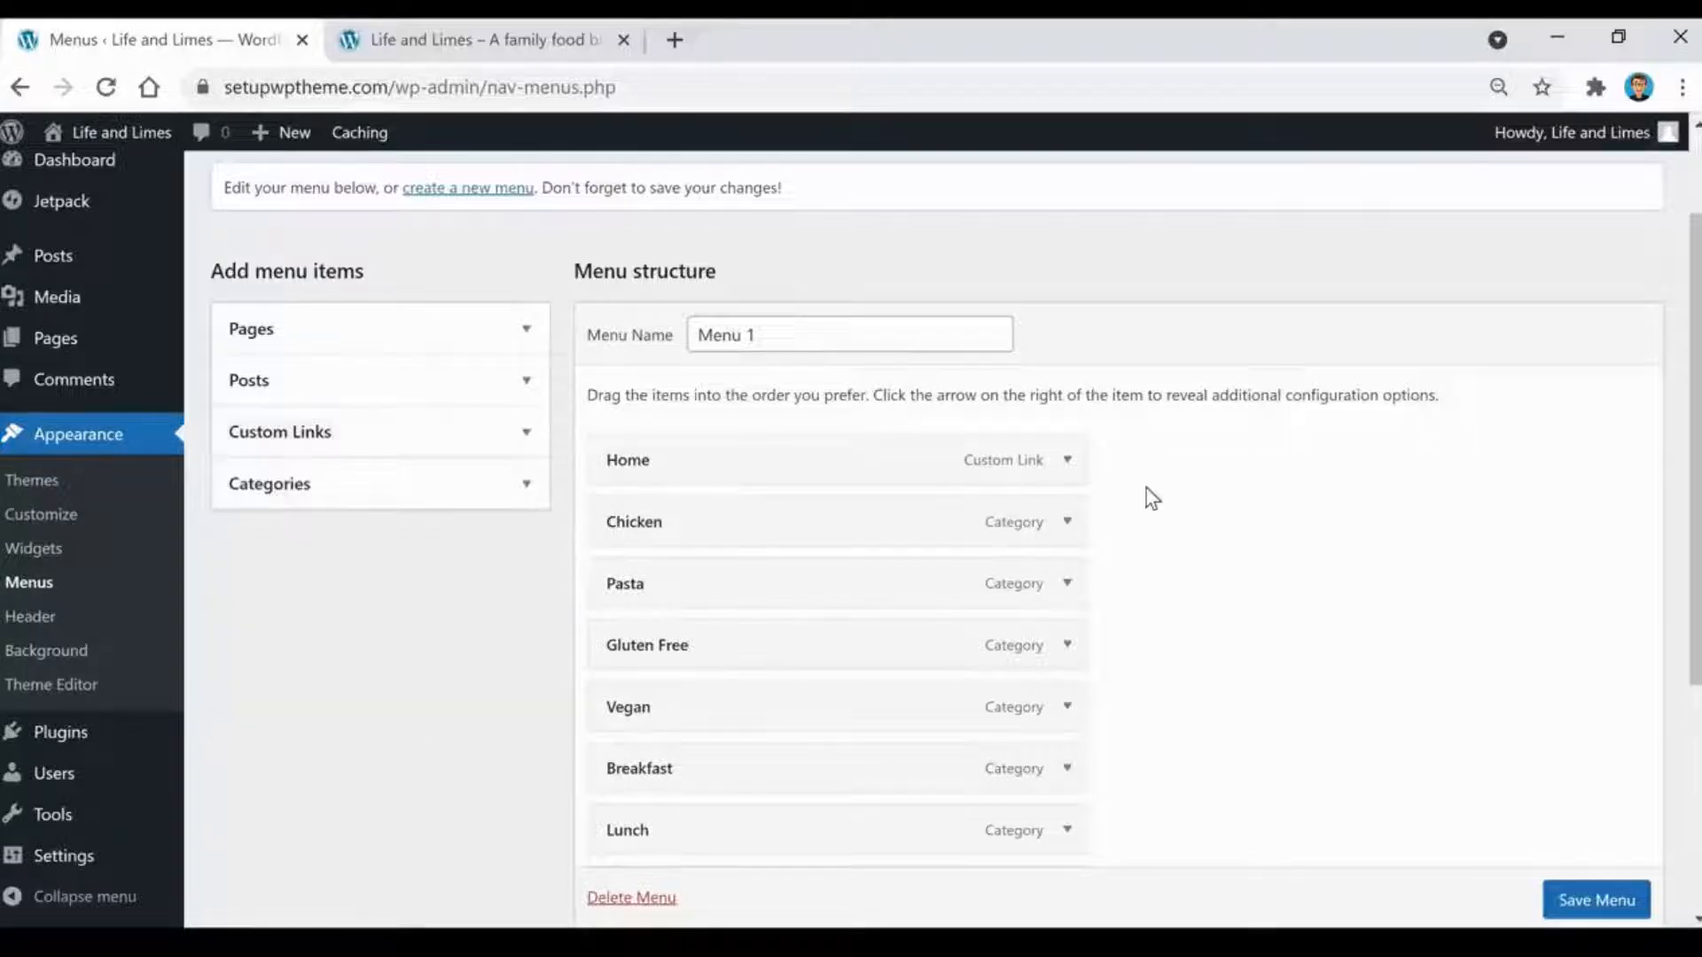
pyautogui.scroll(-1, 1146, 487)
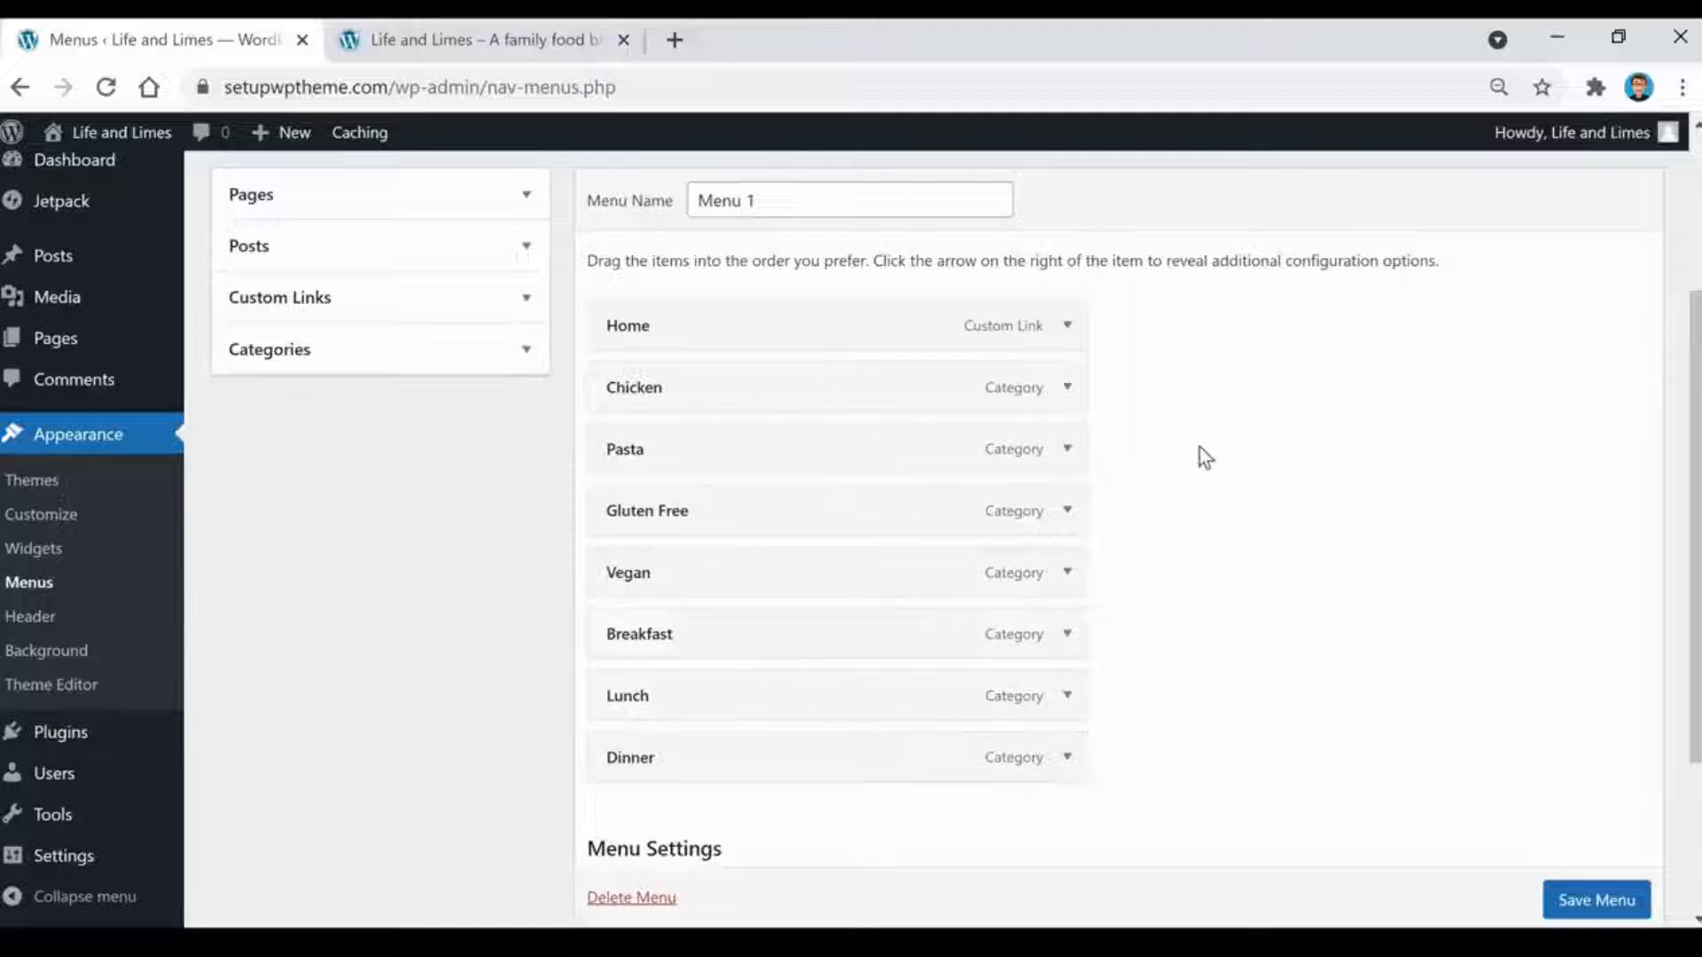
pyautogui.scroll(-3, 1205, 447)
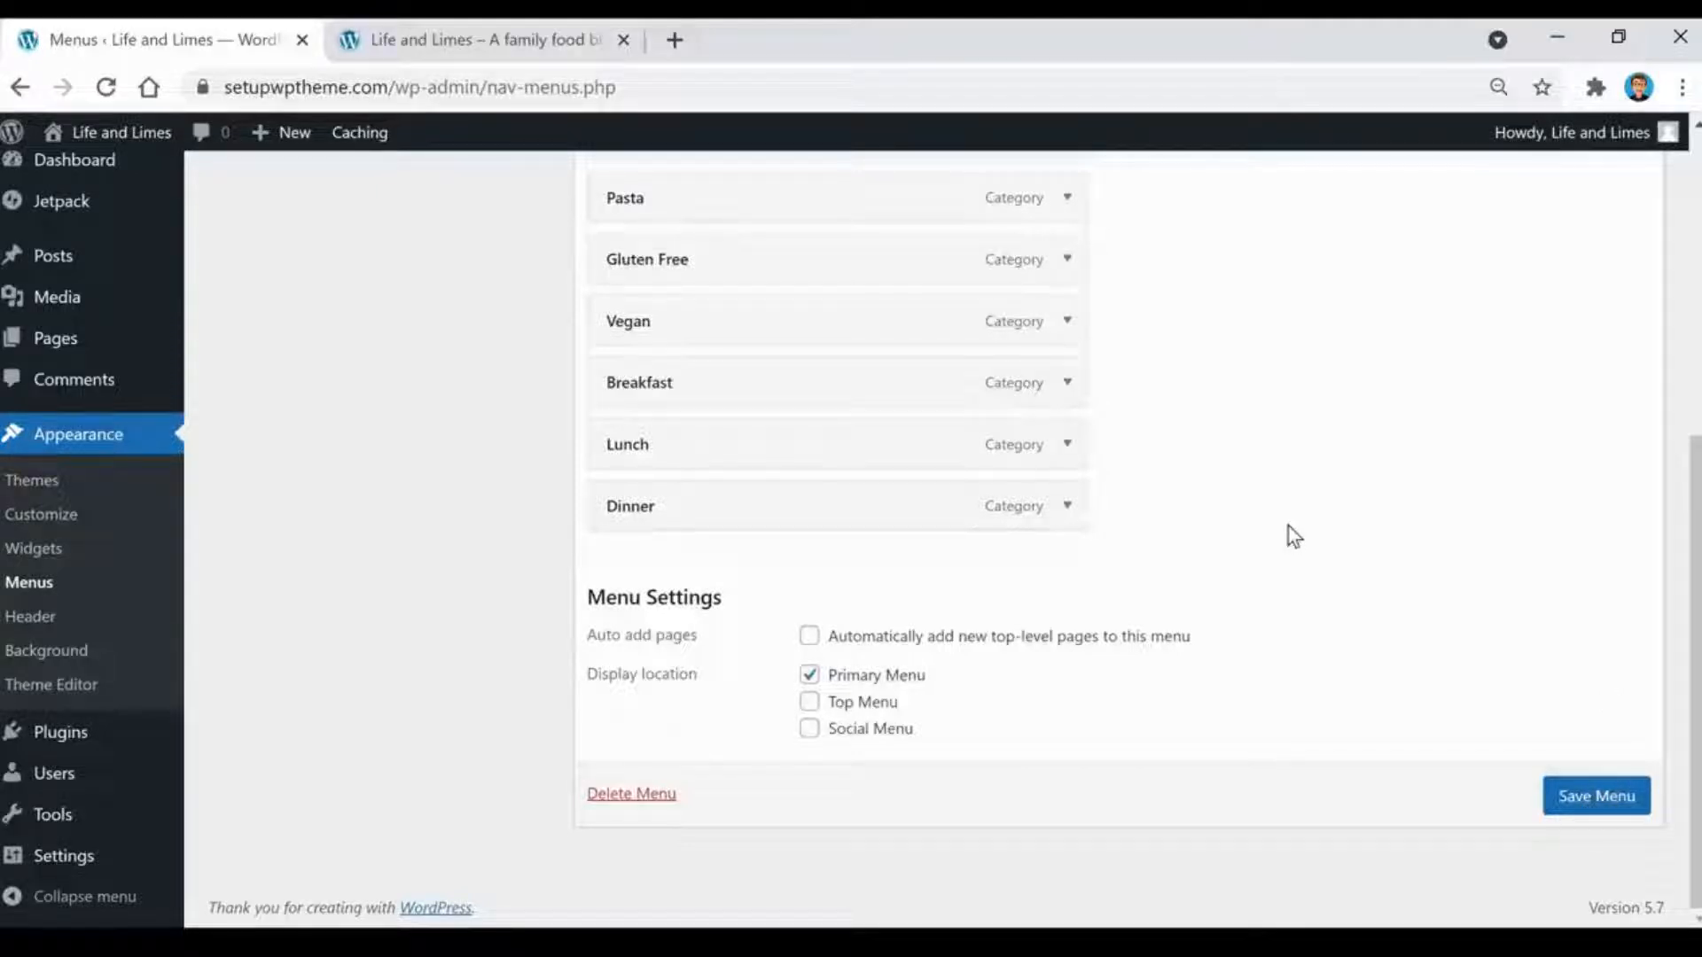
# - Return to the dashboard and look through the list of all posts
pyautogui.click(133, 162)
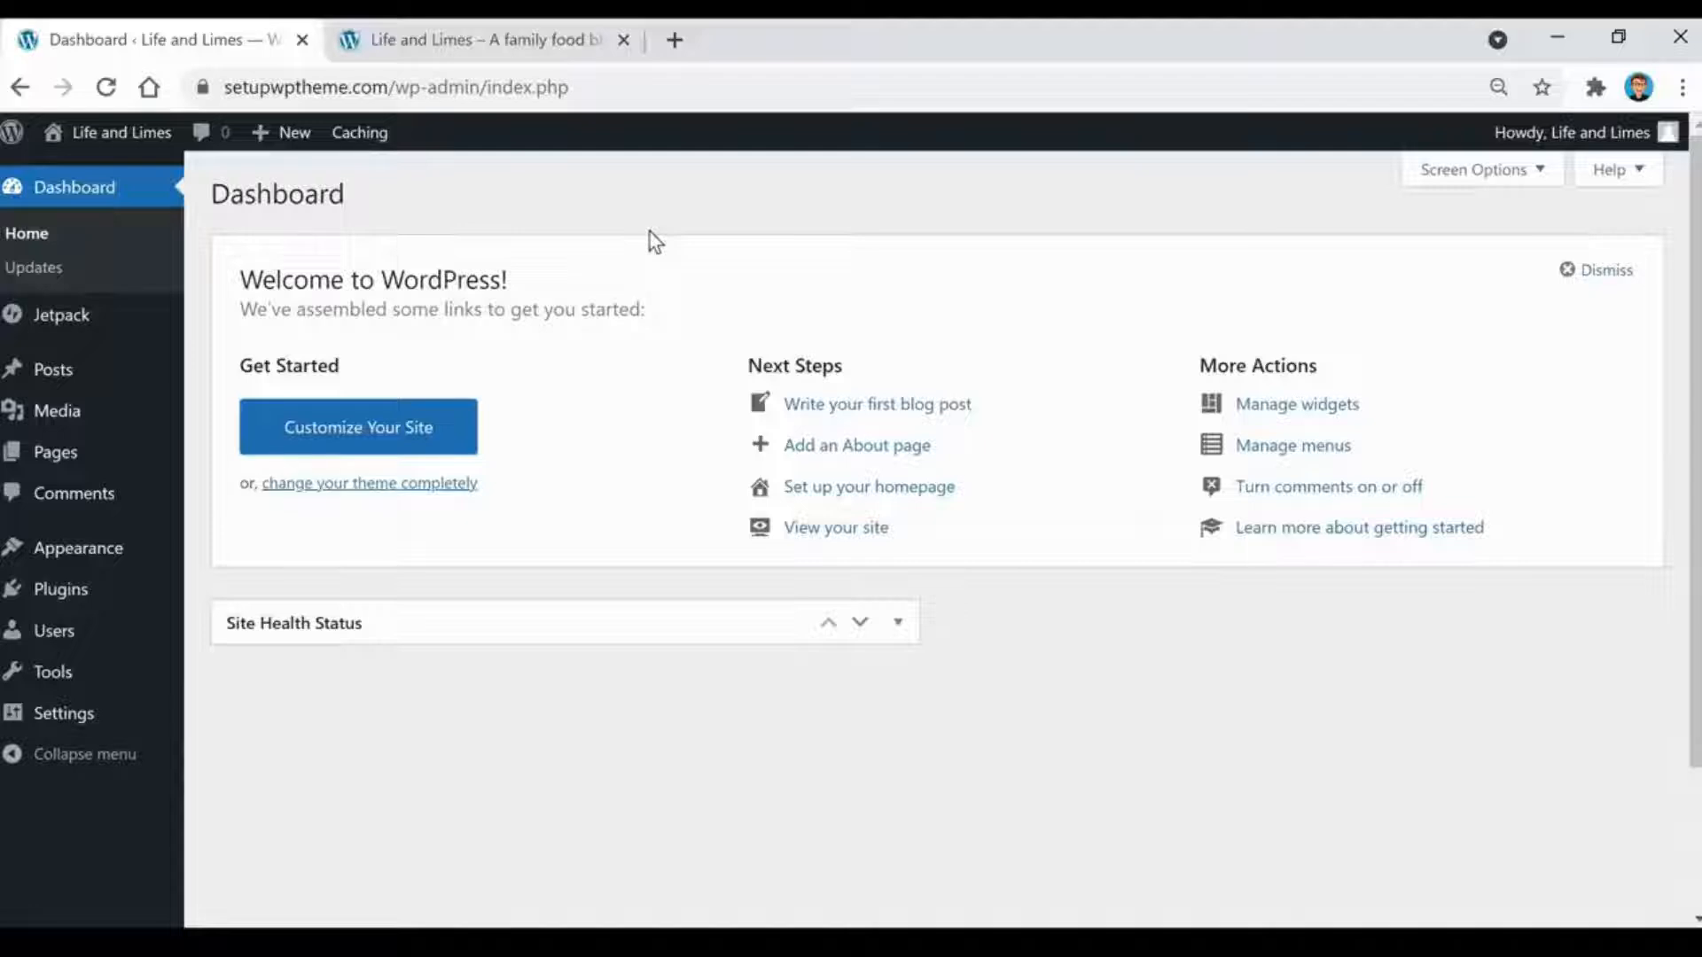
pyautogui.moveTo(84, 141)
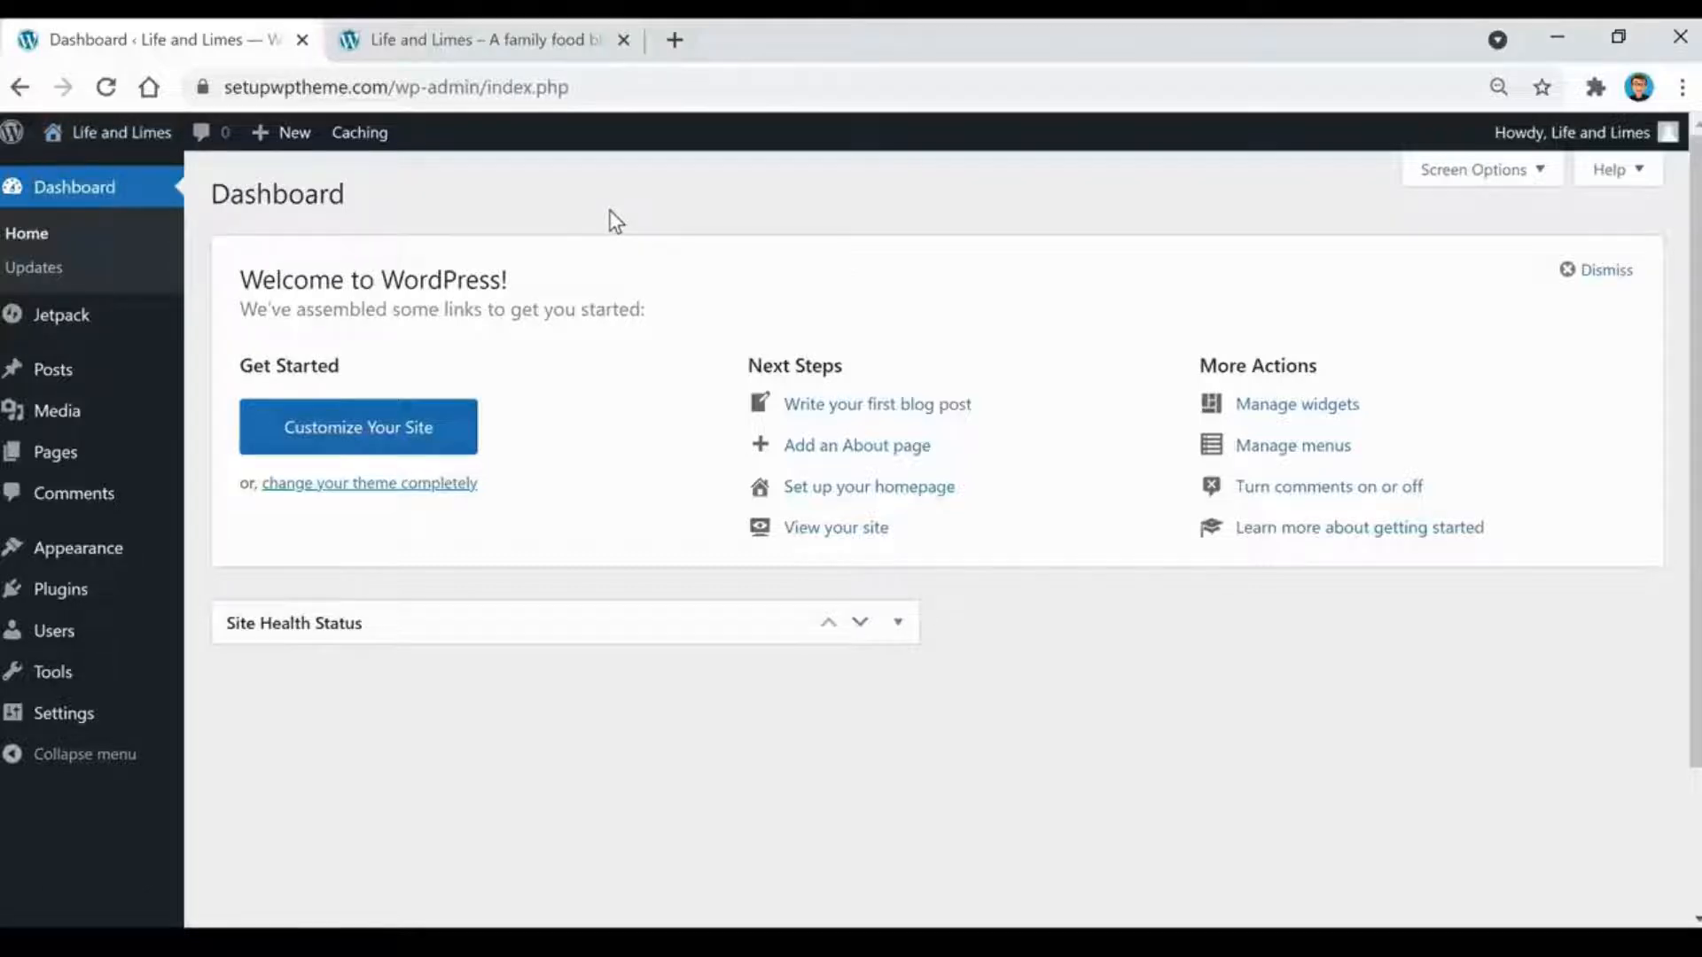
pyautogui.hotkey('ctrl', 'Tab')
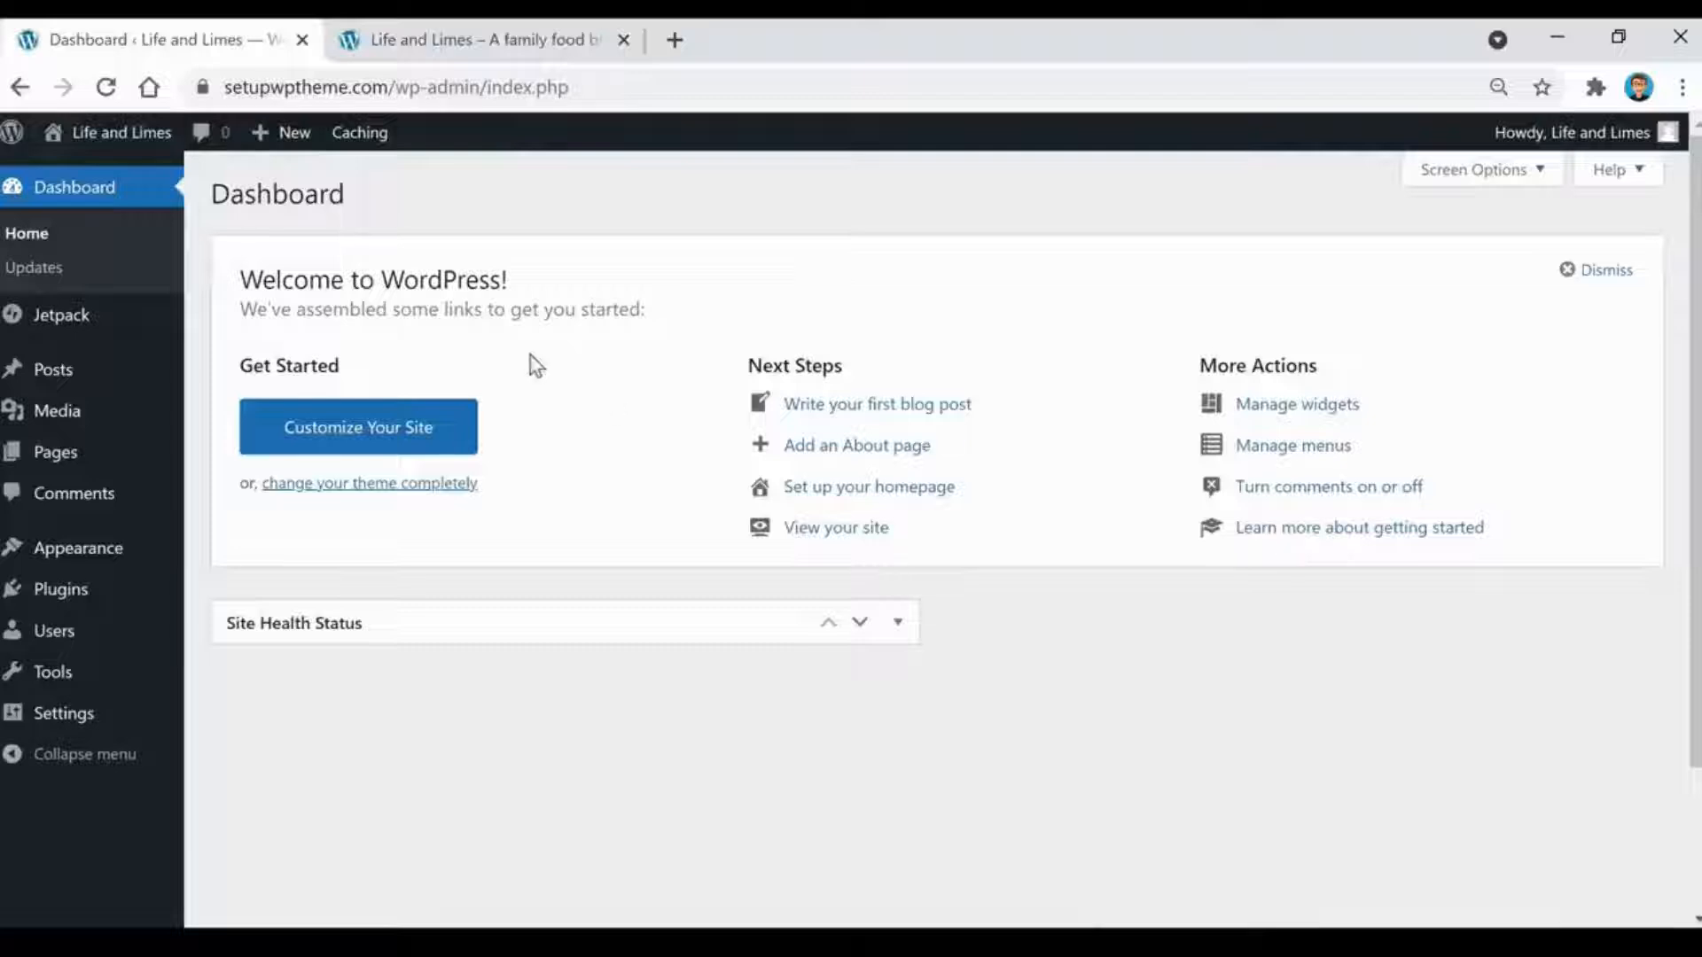
pyautogui.moveTo(49, 374)
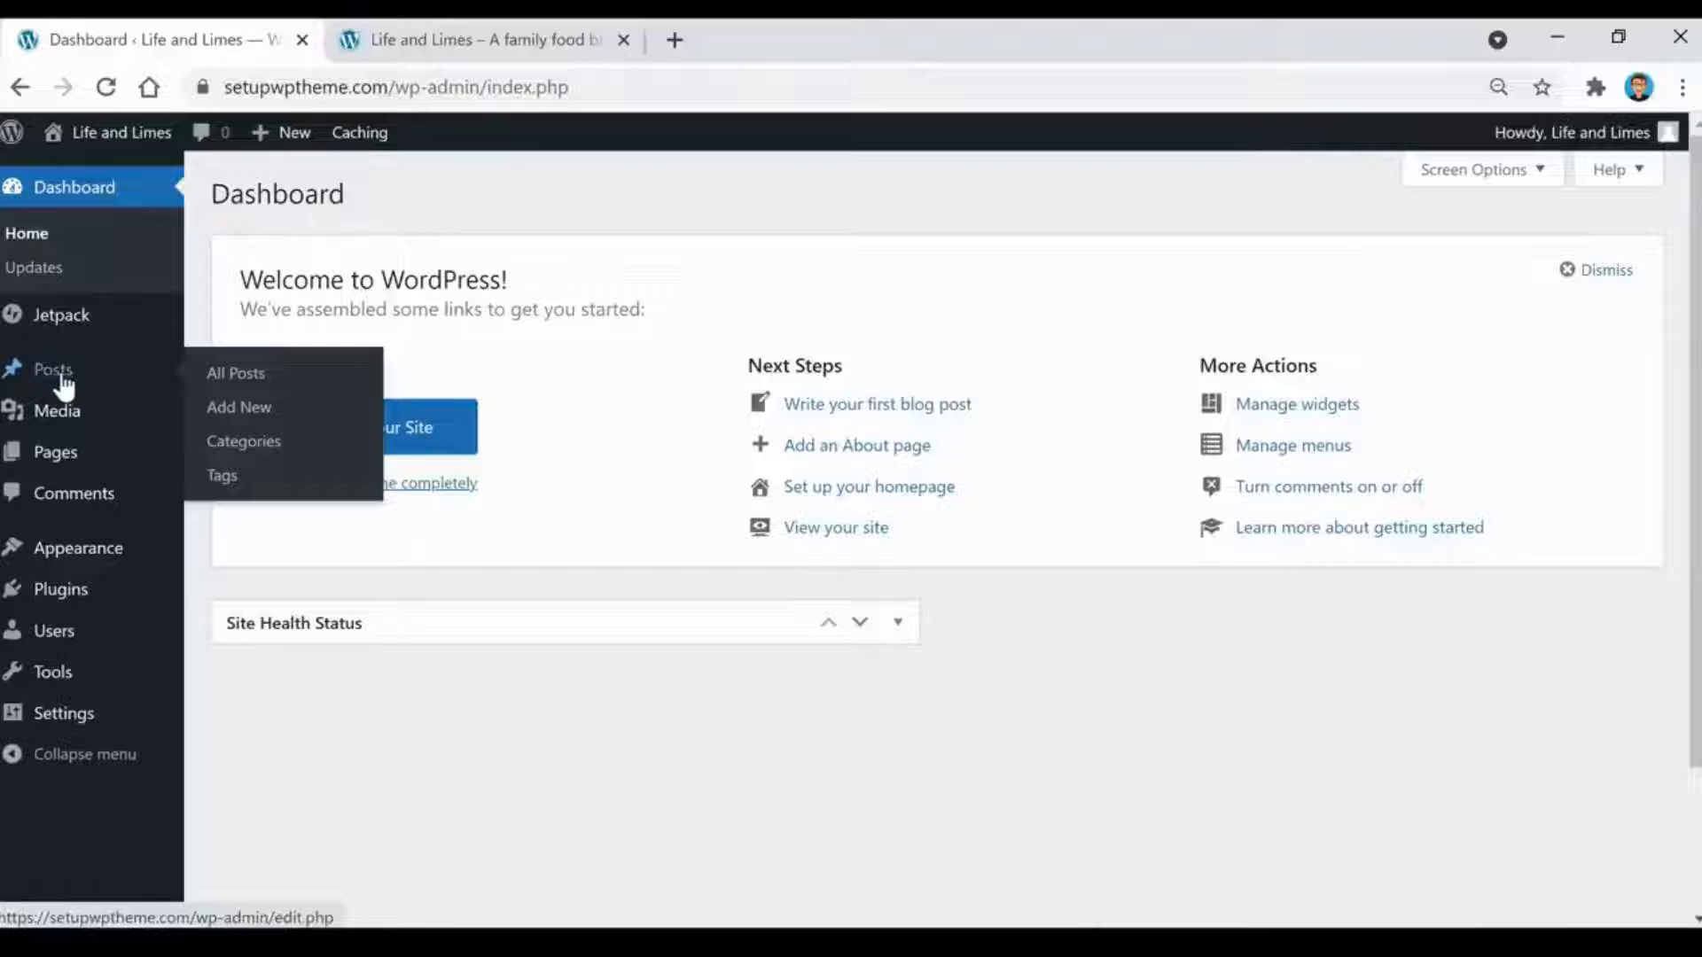
pyautogui.click(62, 385)
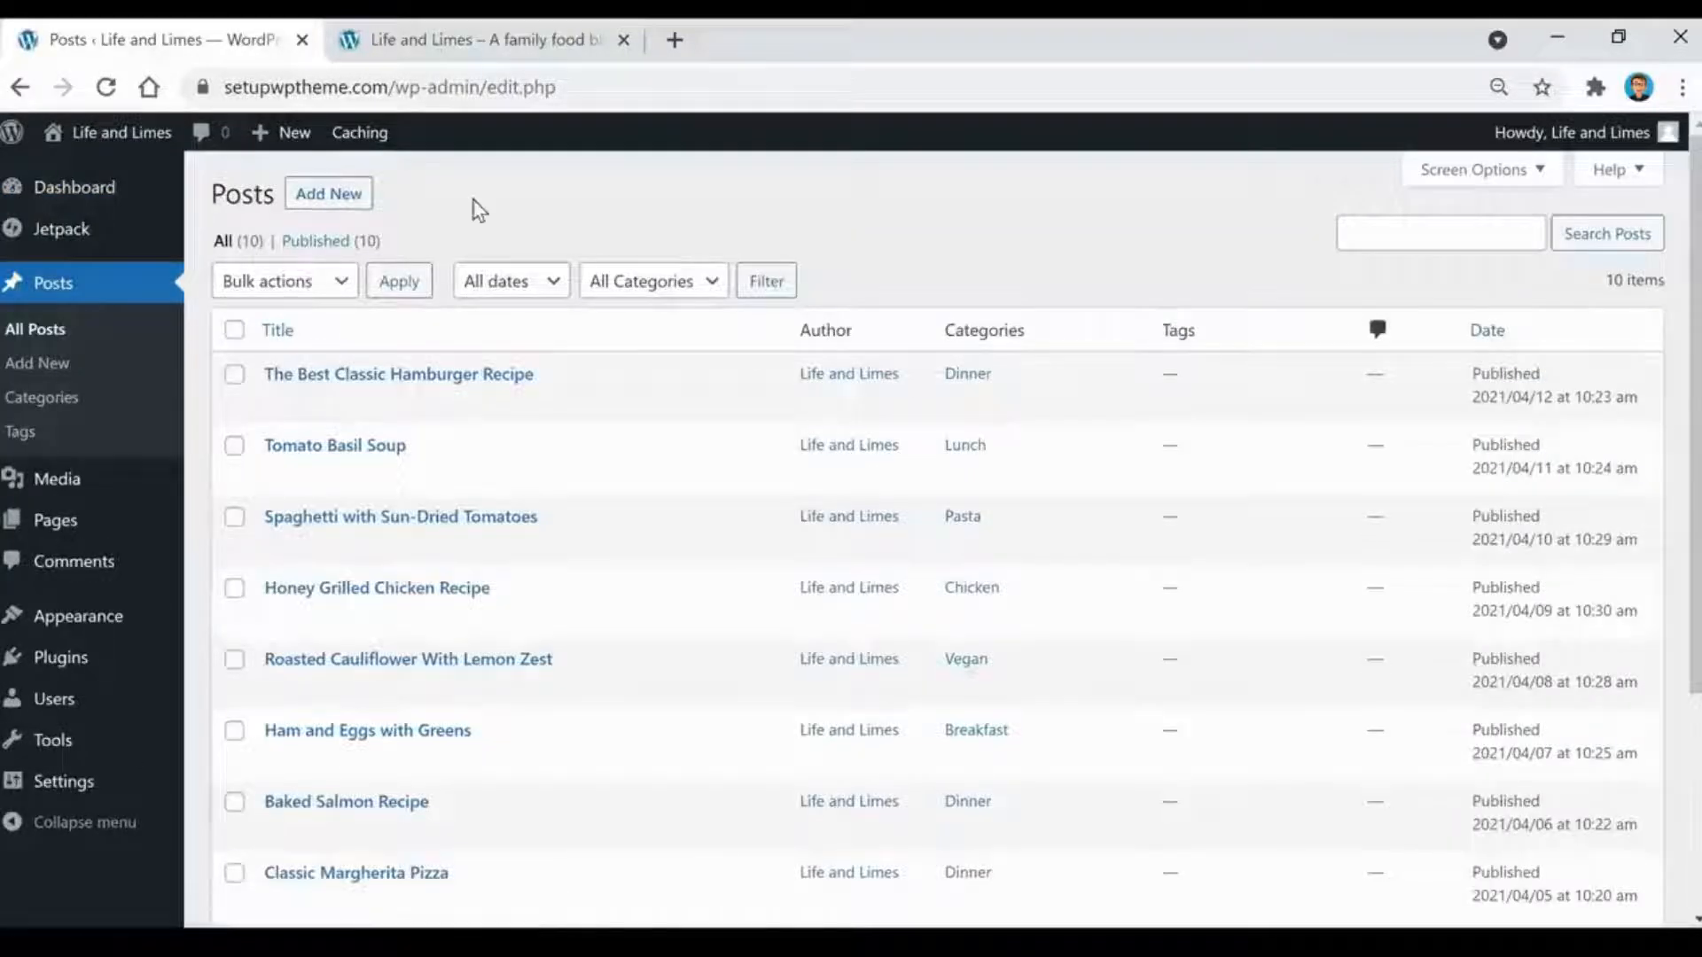
pyautogui.scroll(-4, 558, 343)
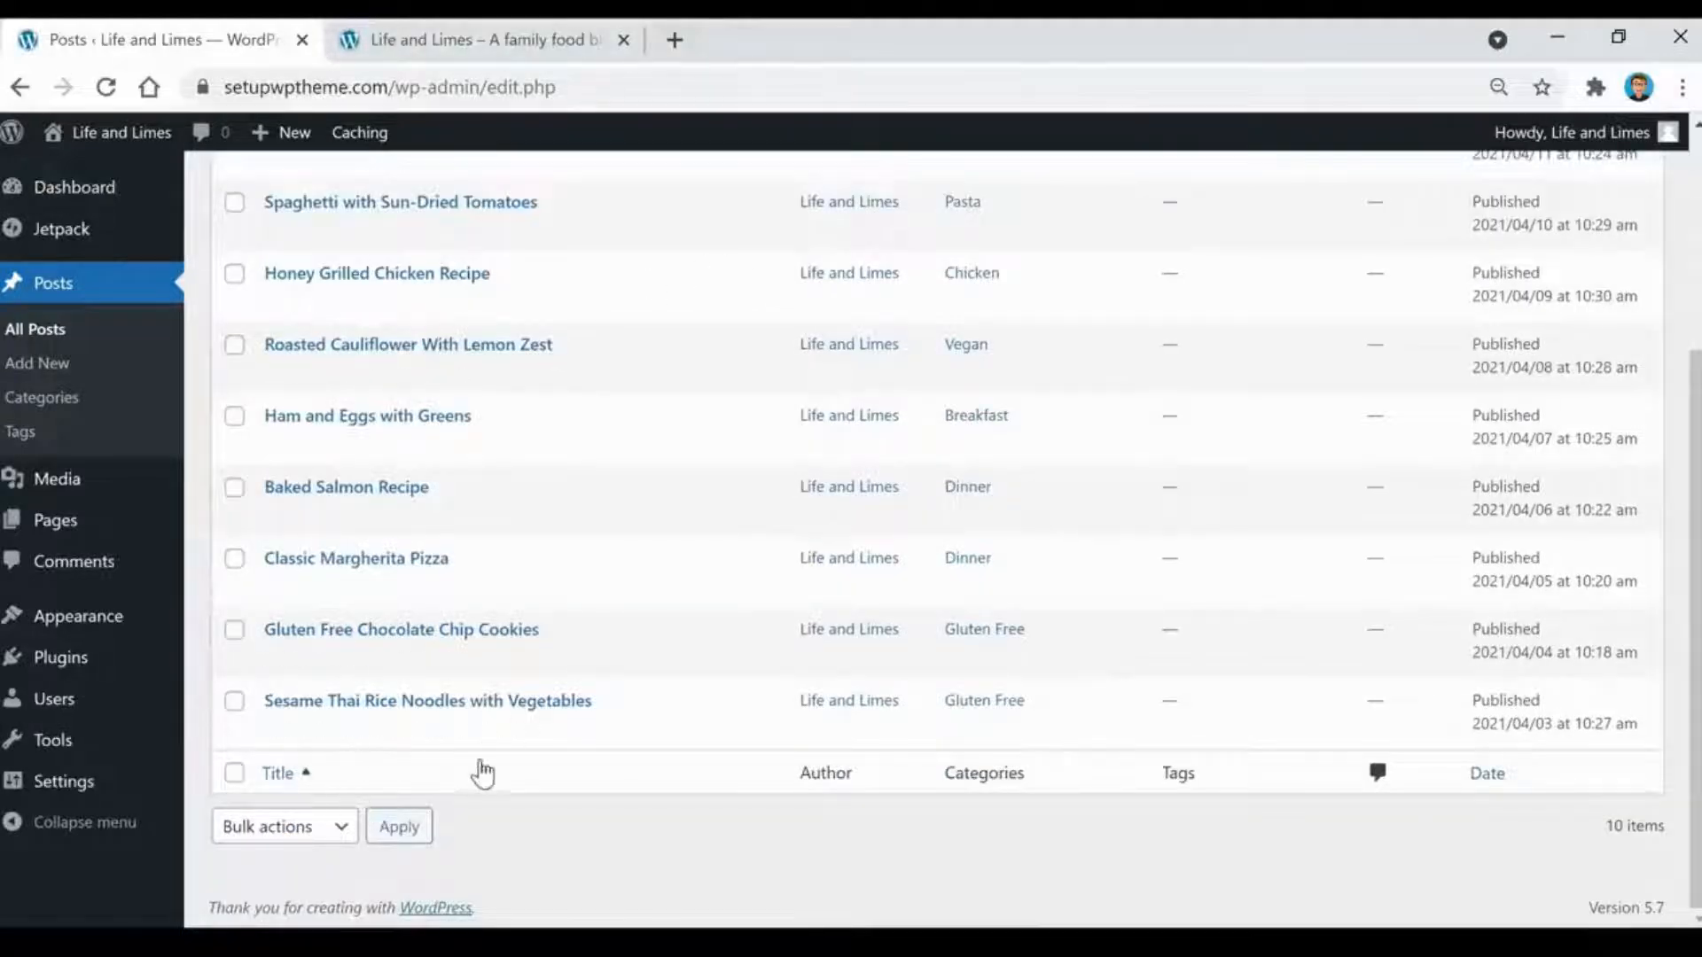
pyautogui.scroll(4, 577, 771)
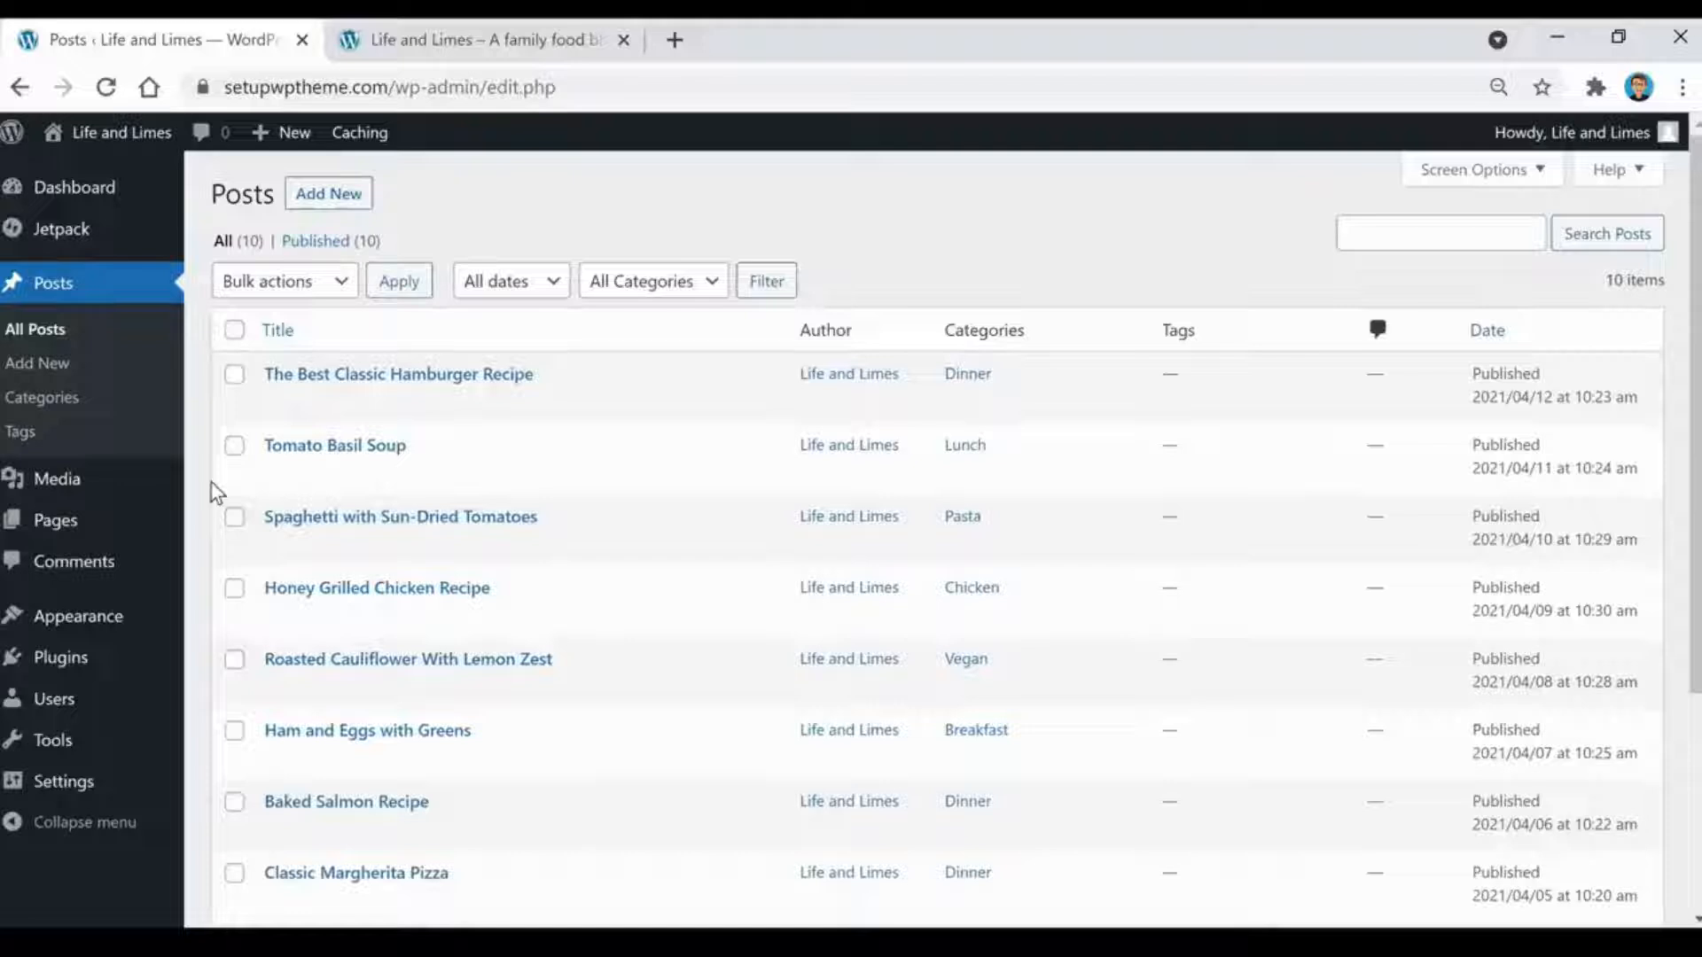
# - Try choosing the Move to Trash bulk action for The Best Classic Hamburger Recipe post, then deselect the post without applying it
pyautogui.click(234, 376)
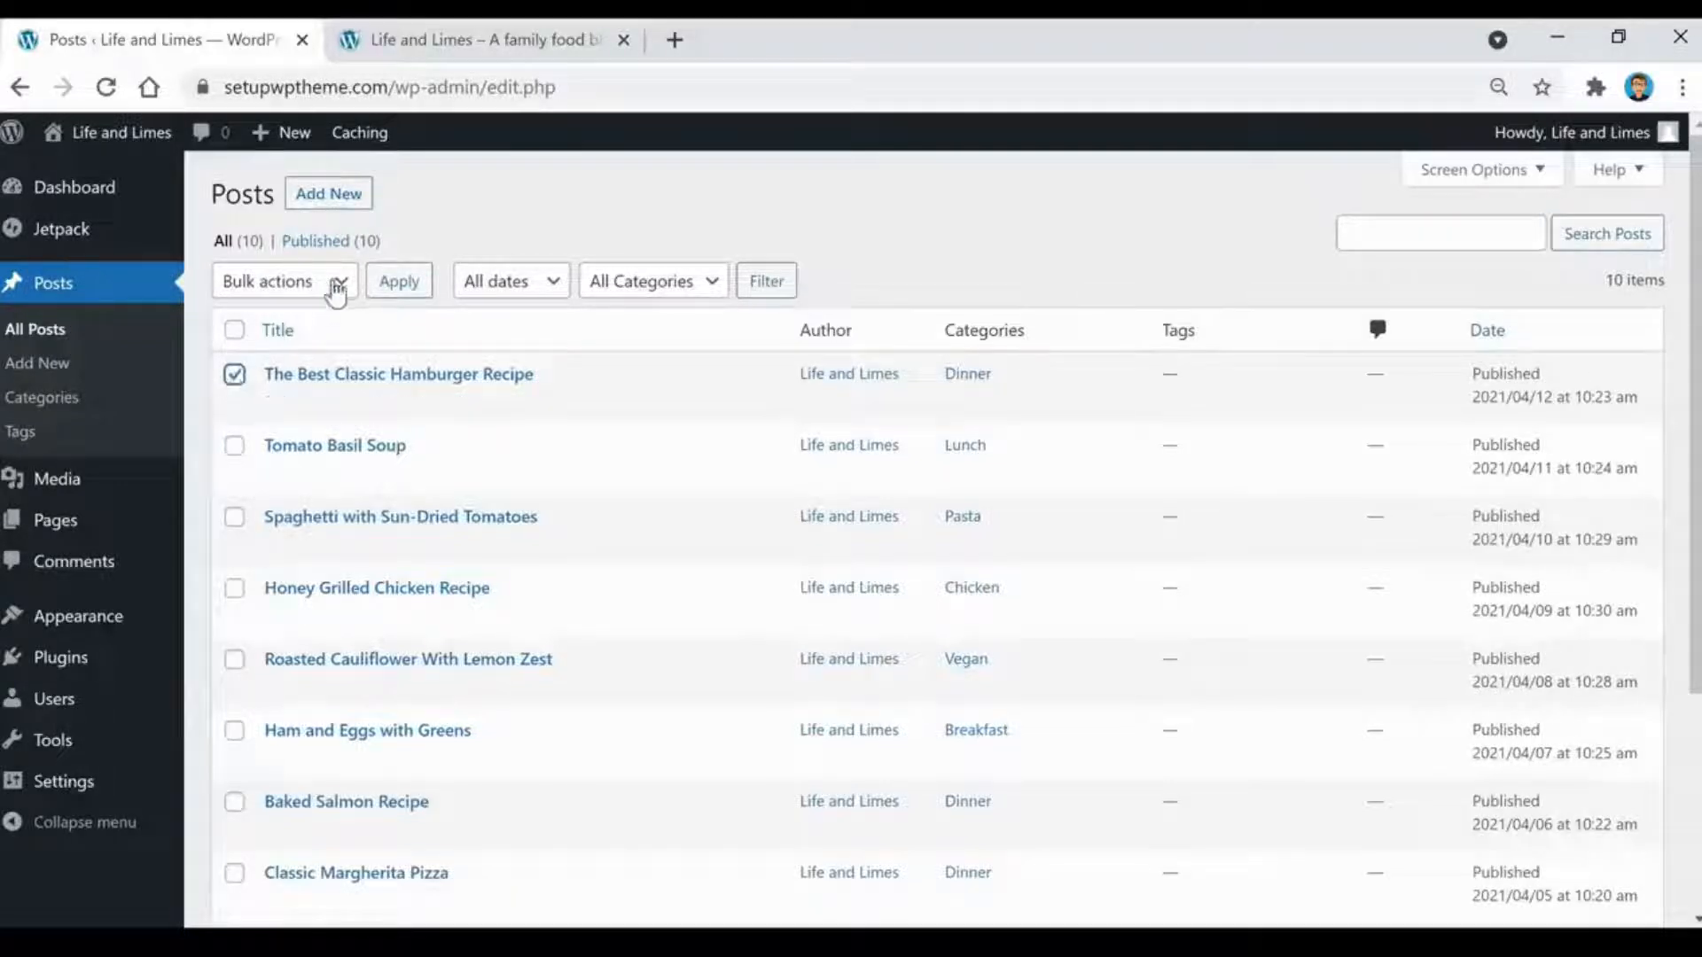
pyautogui.click(335, 283)
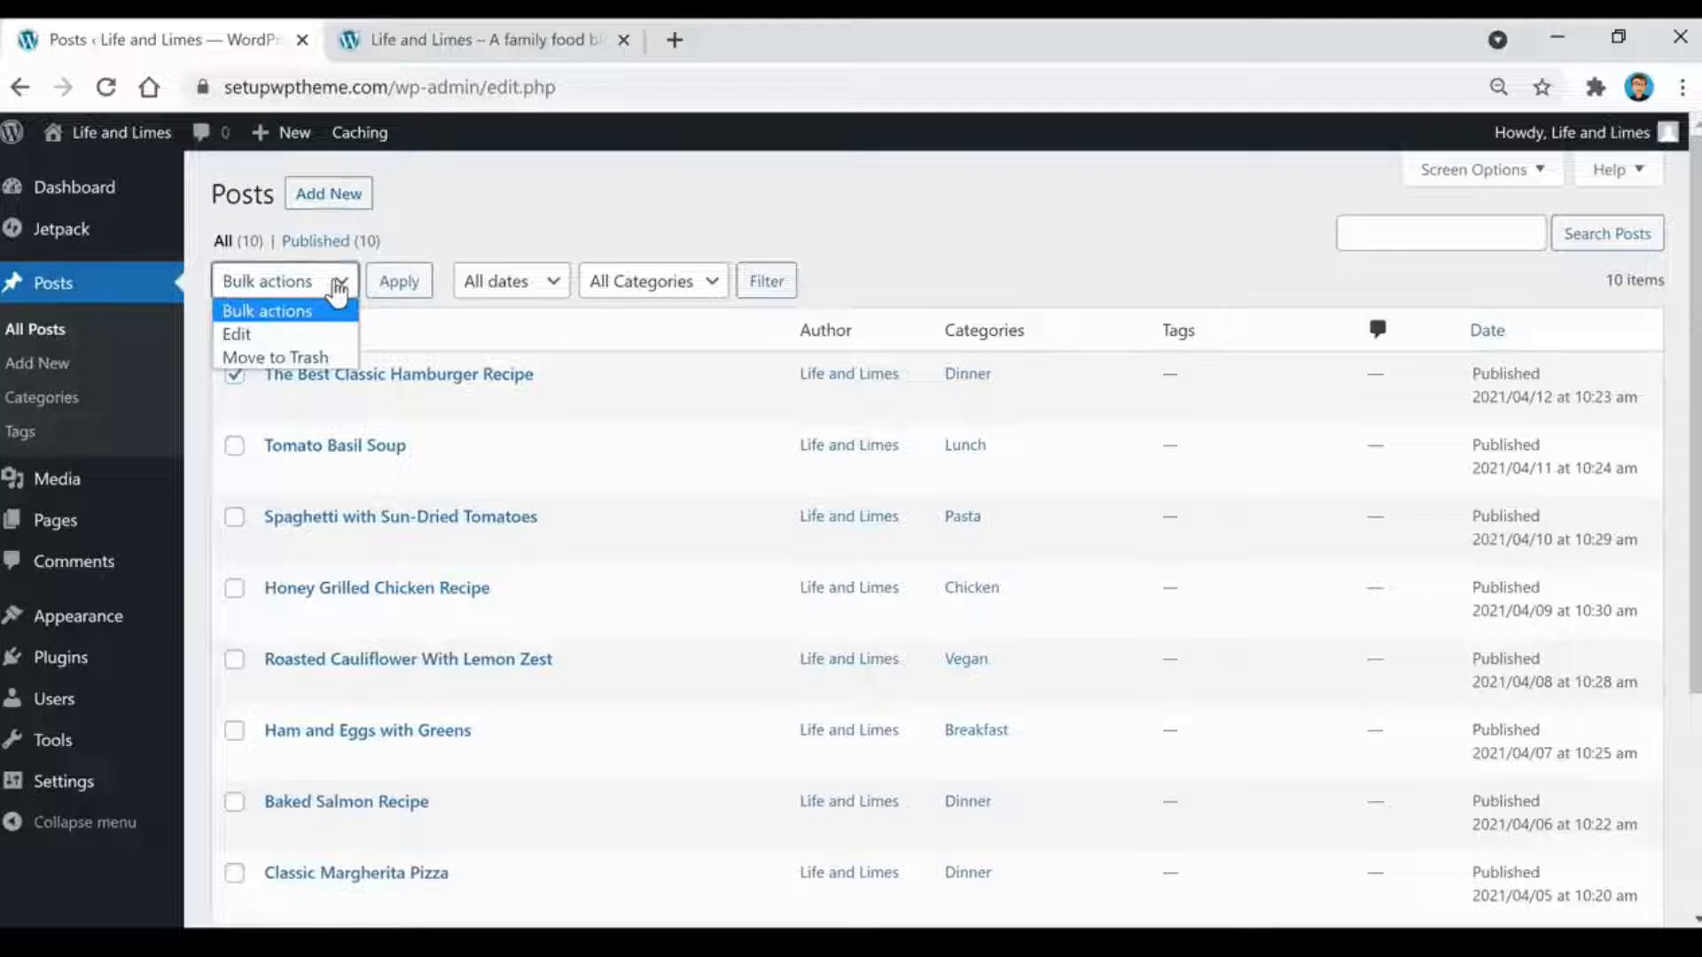
pyautogui.click(301, 359)
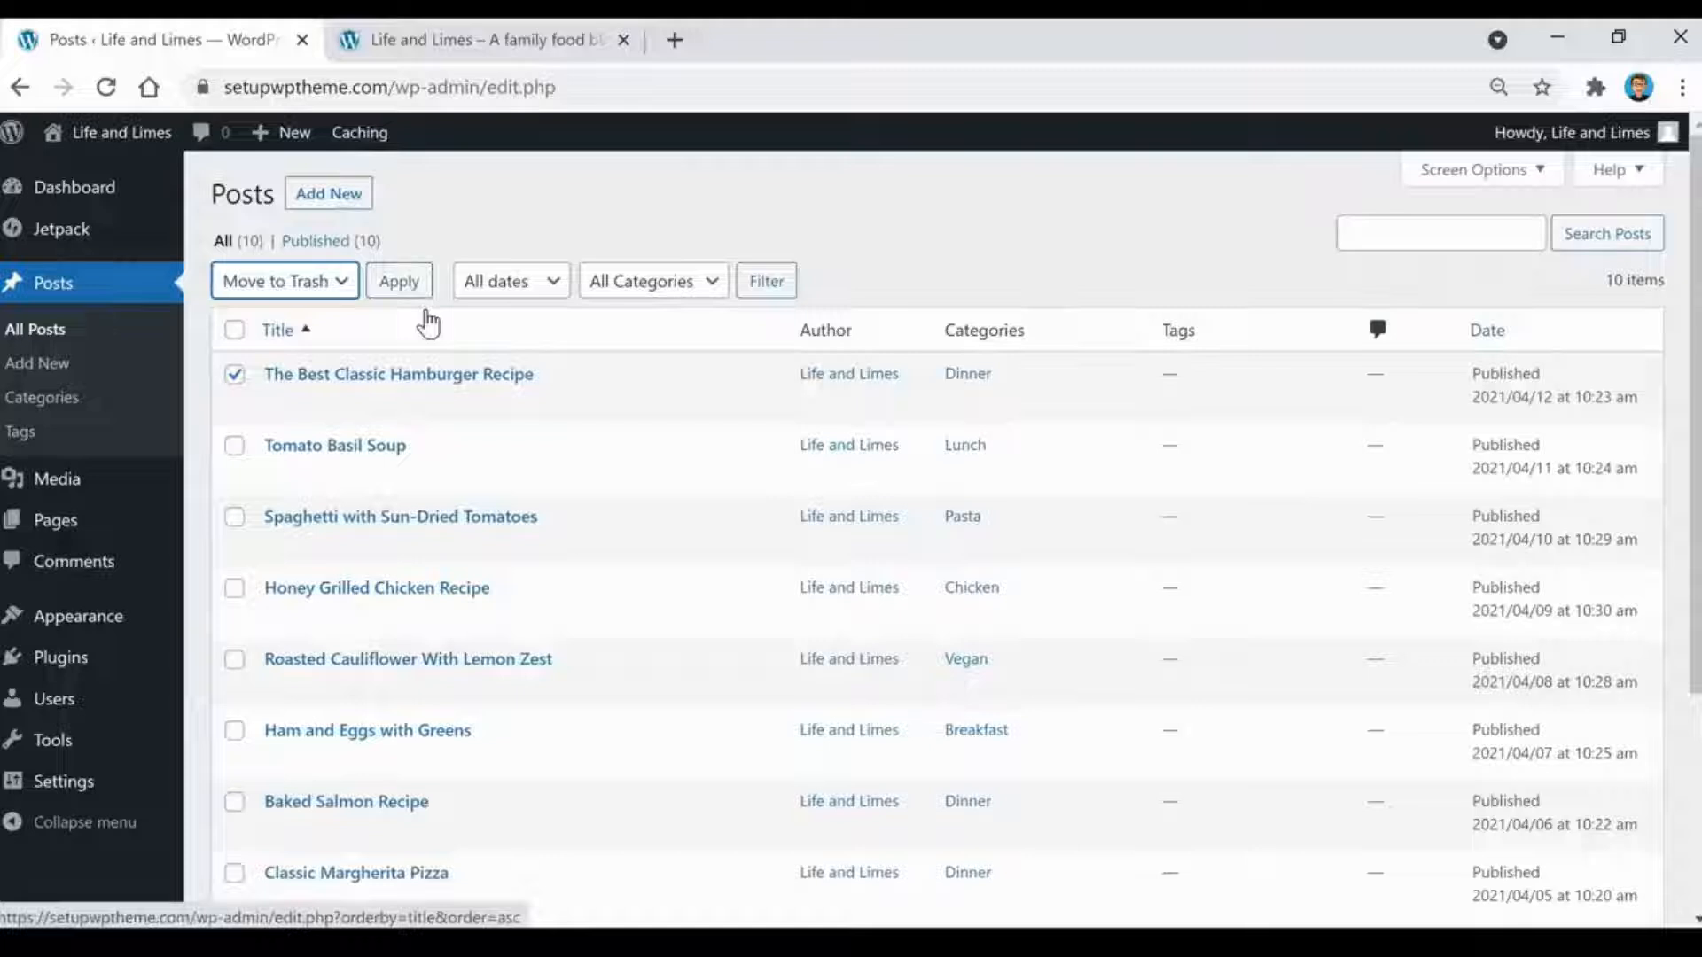
pyautogui.click(234, 374)
# - Start a new post, collapse its Sidebar Layout section, and place the cursor in the title and the body
pyautogui.click(329, 206)
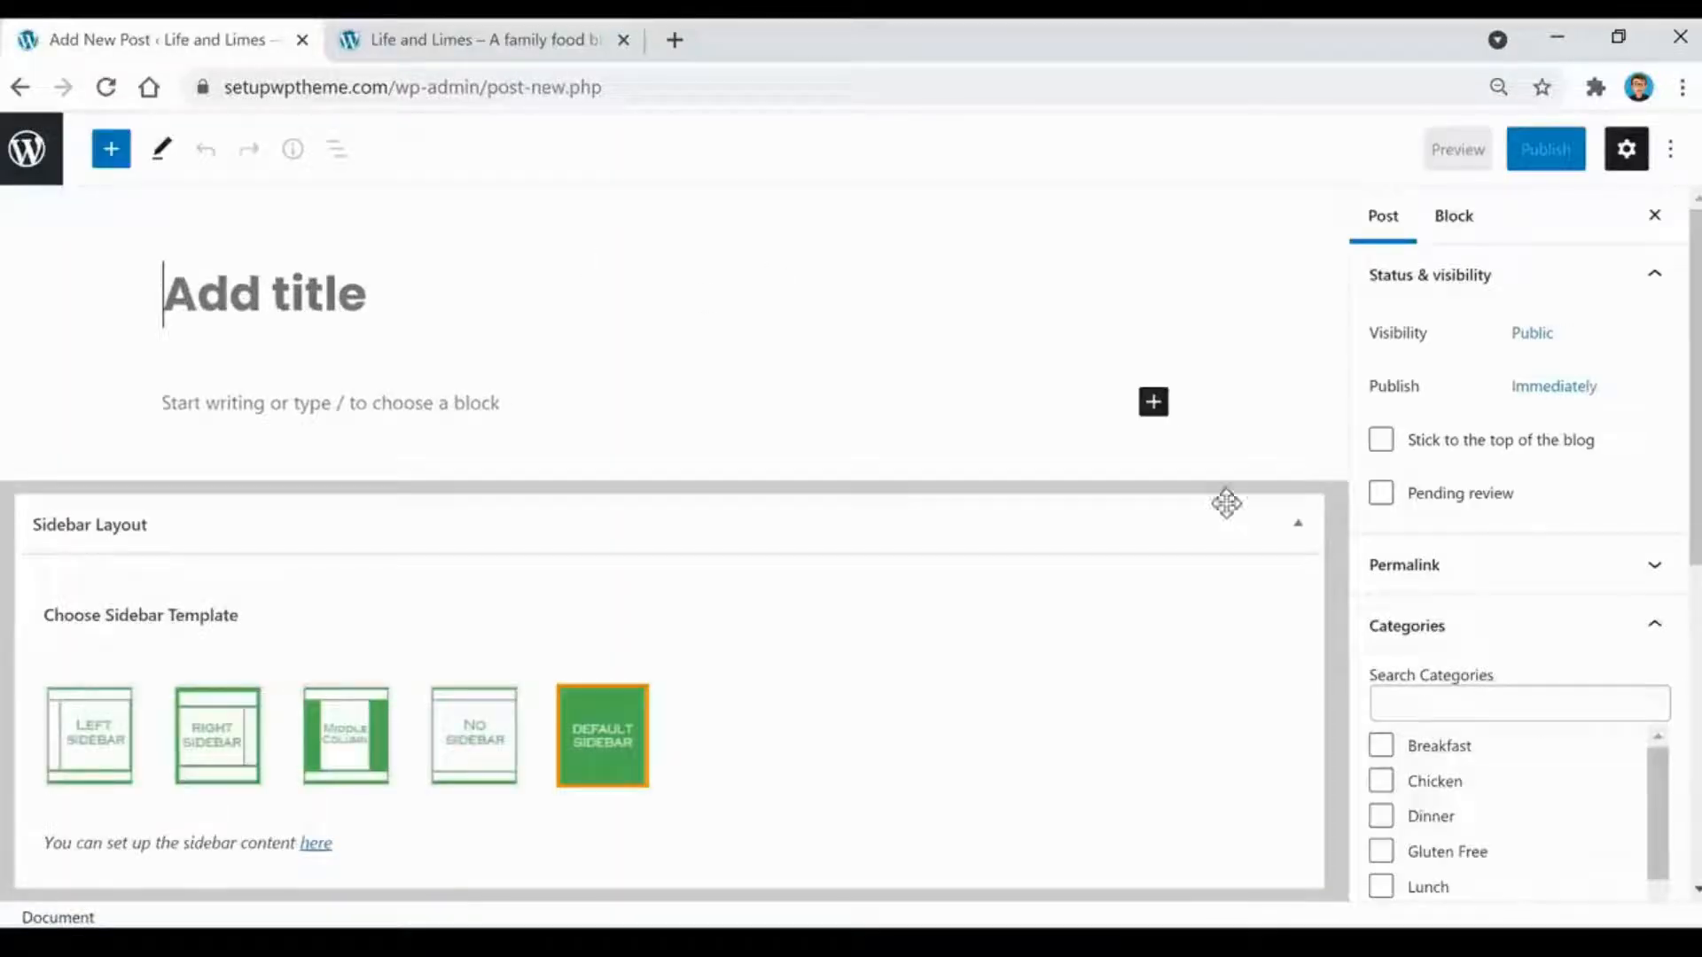
pyautogui.click(1301, 528)
pyautogui.click(435, 300)
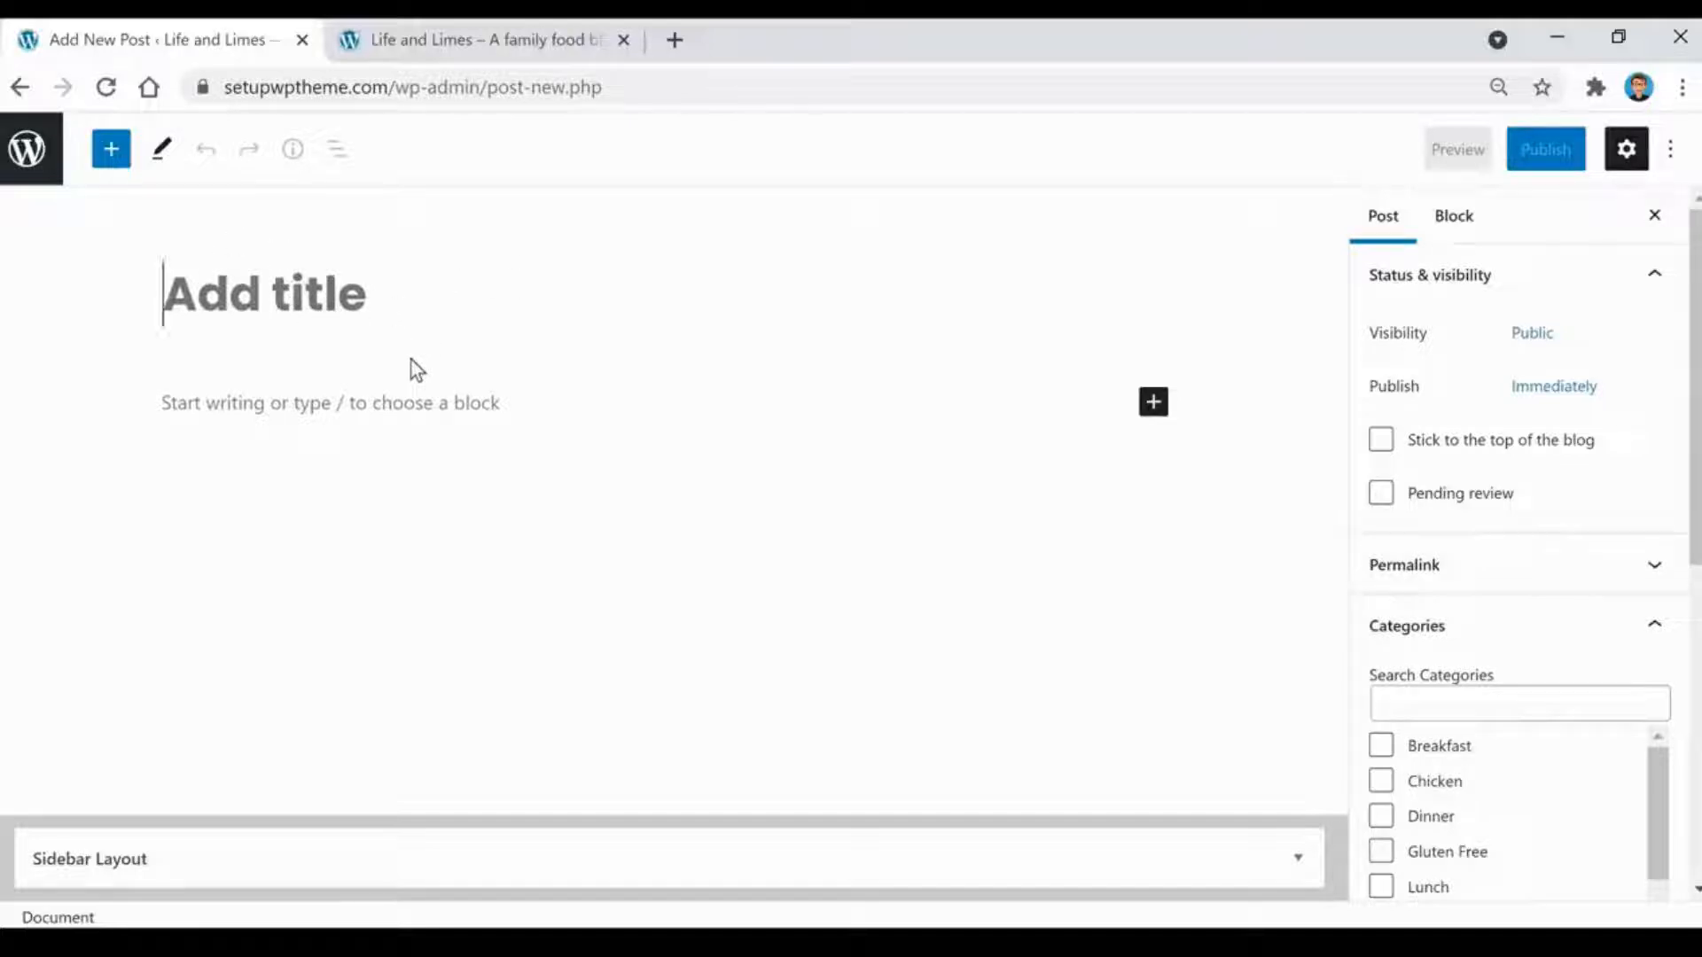
pyautogui.click(410, 413)
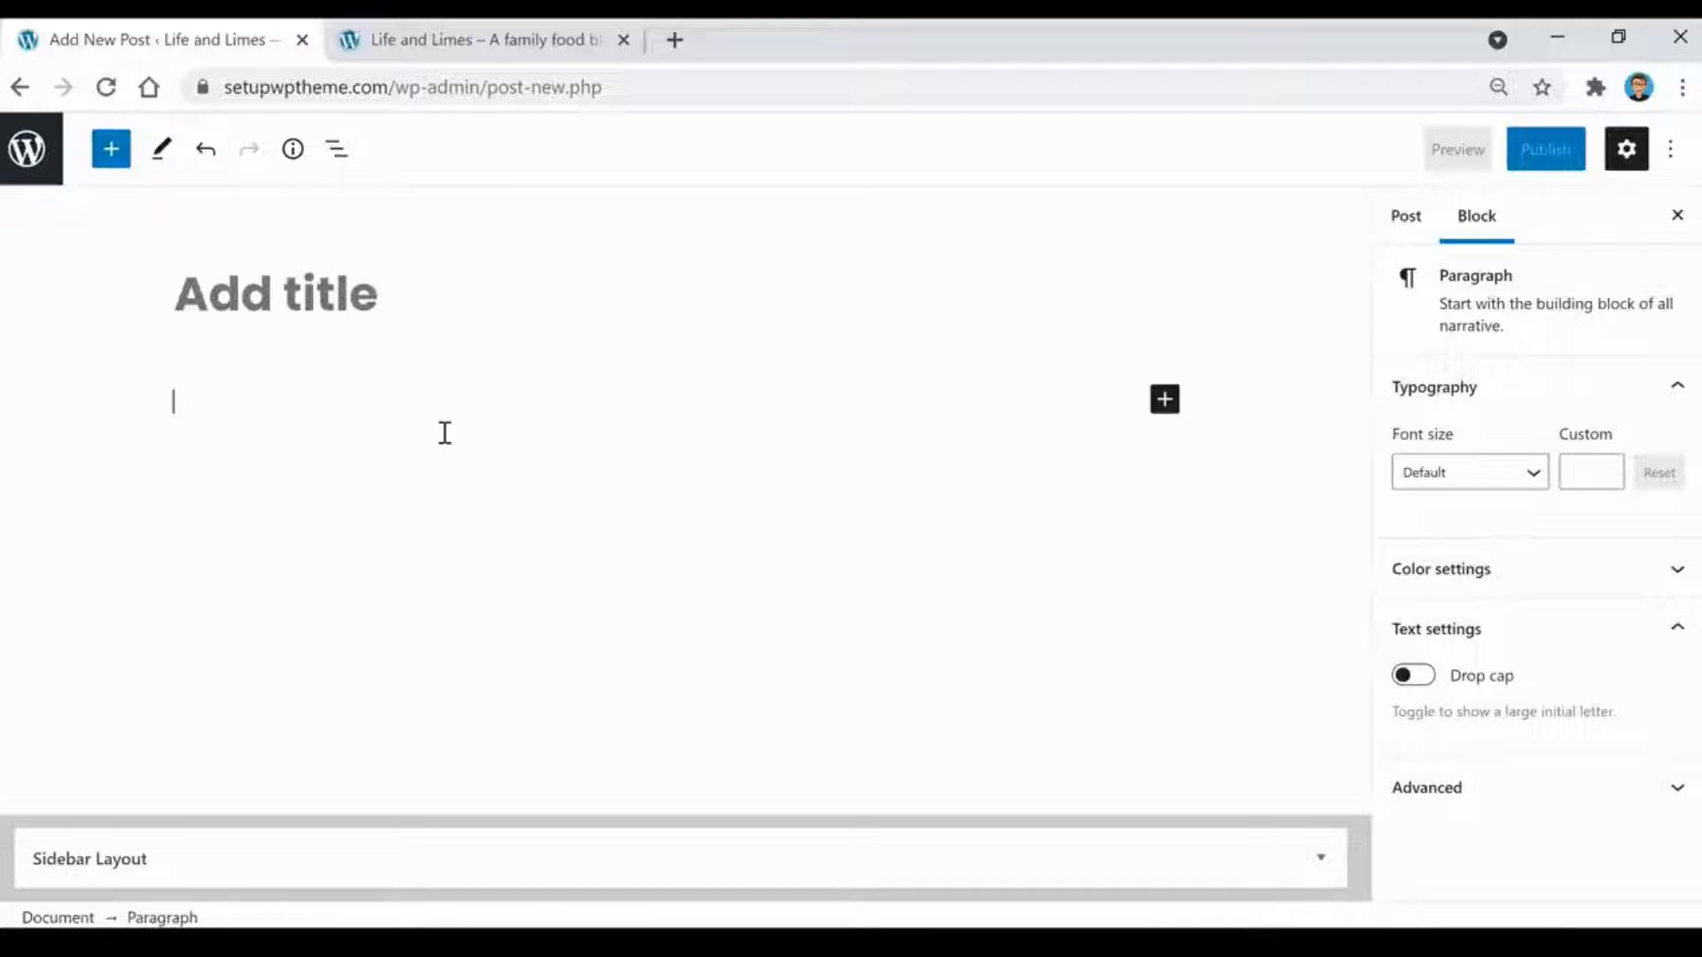
# - Browse the full block library from the text blocks through the widgets to the YouTube embed block
pyautogui.click(1164, 399)
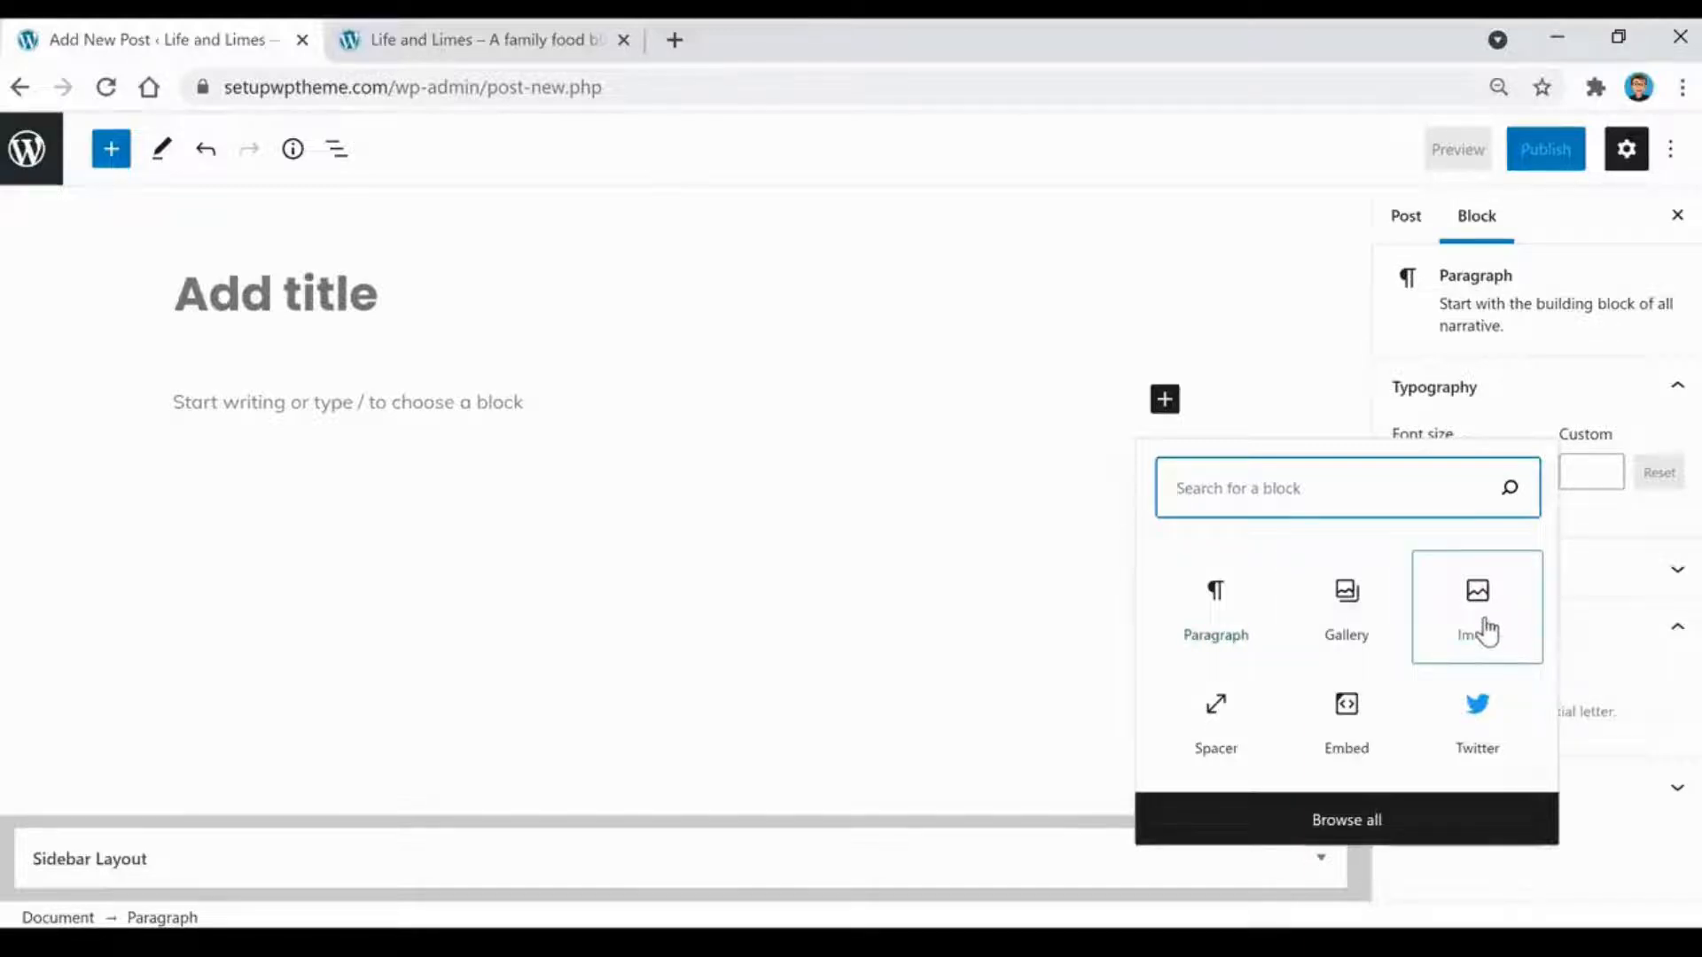
pyautogui.click(1352, 841)
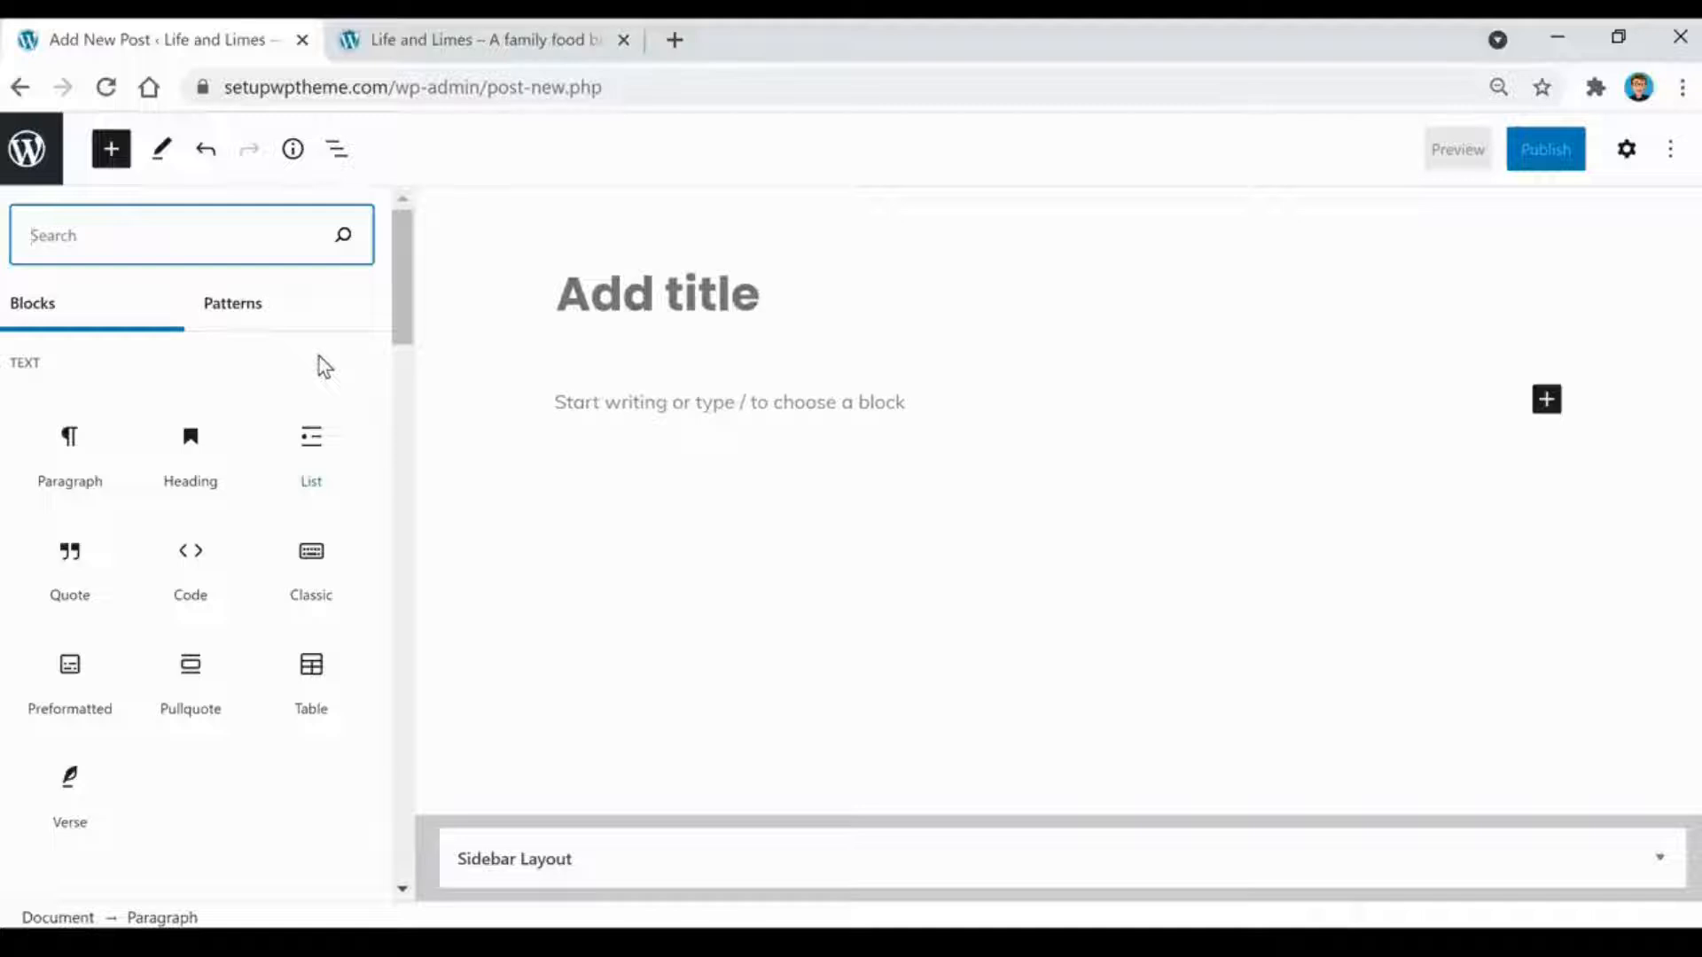
pyautogui.scroll(-10, 301, 403)
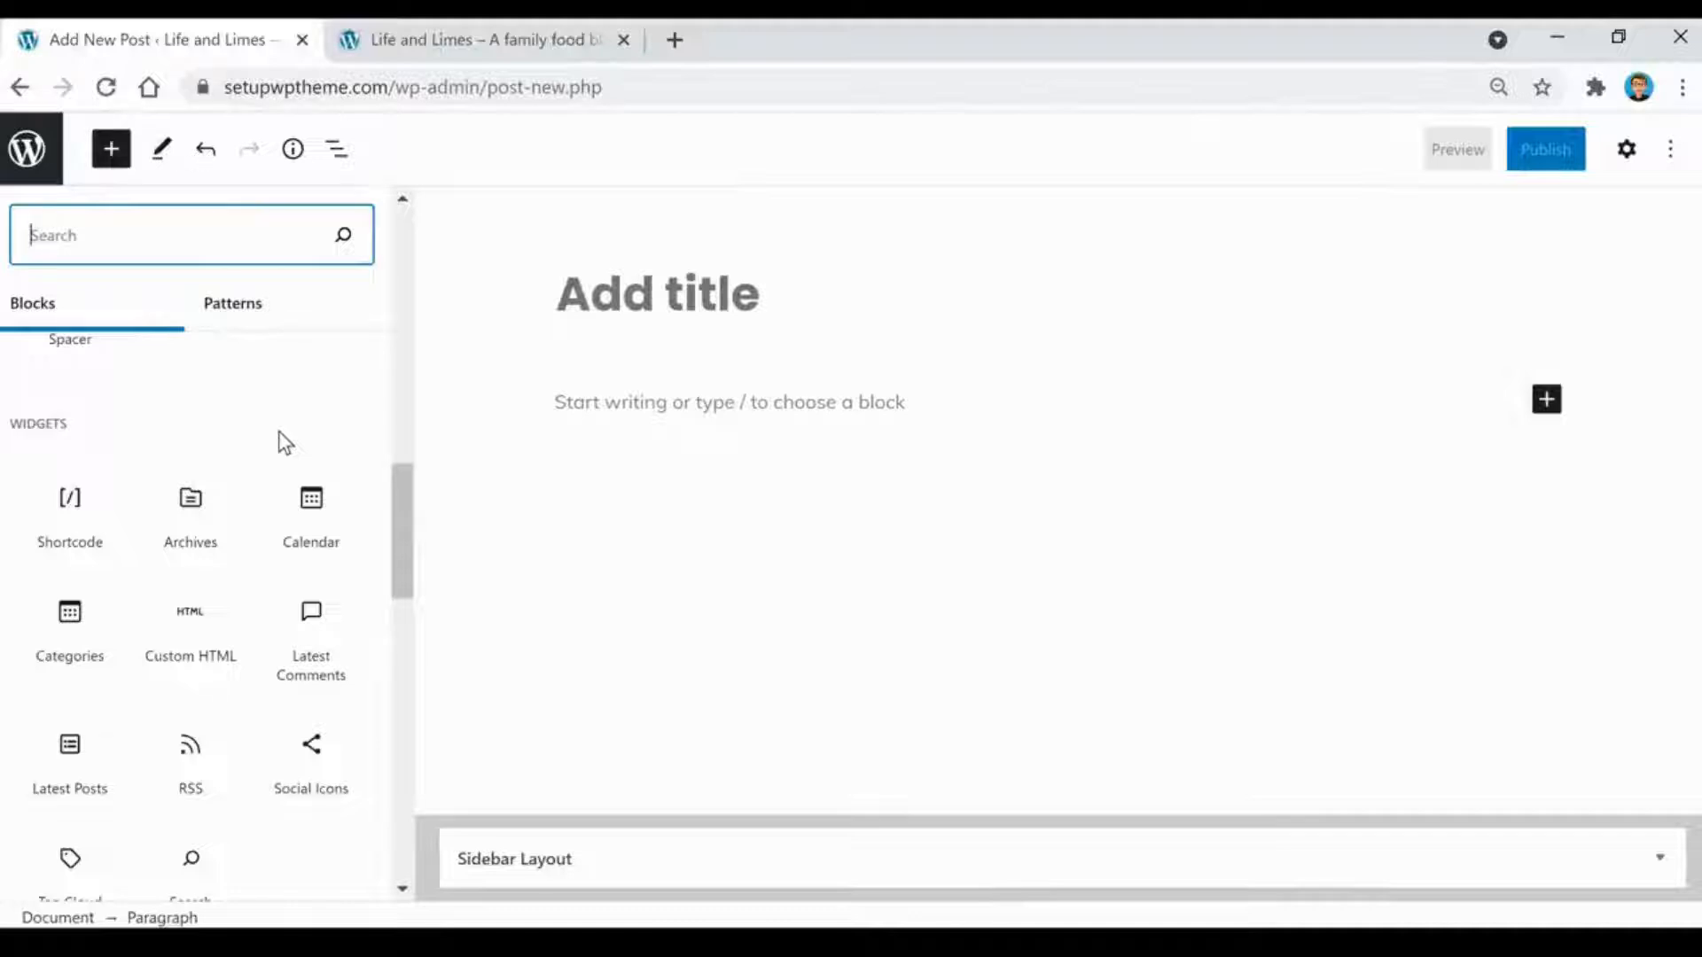
pyautogui.scroll(-5, 225, 621)
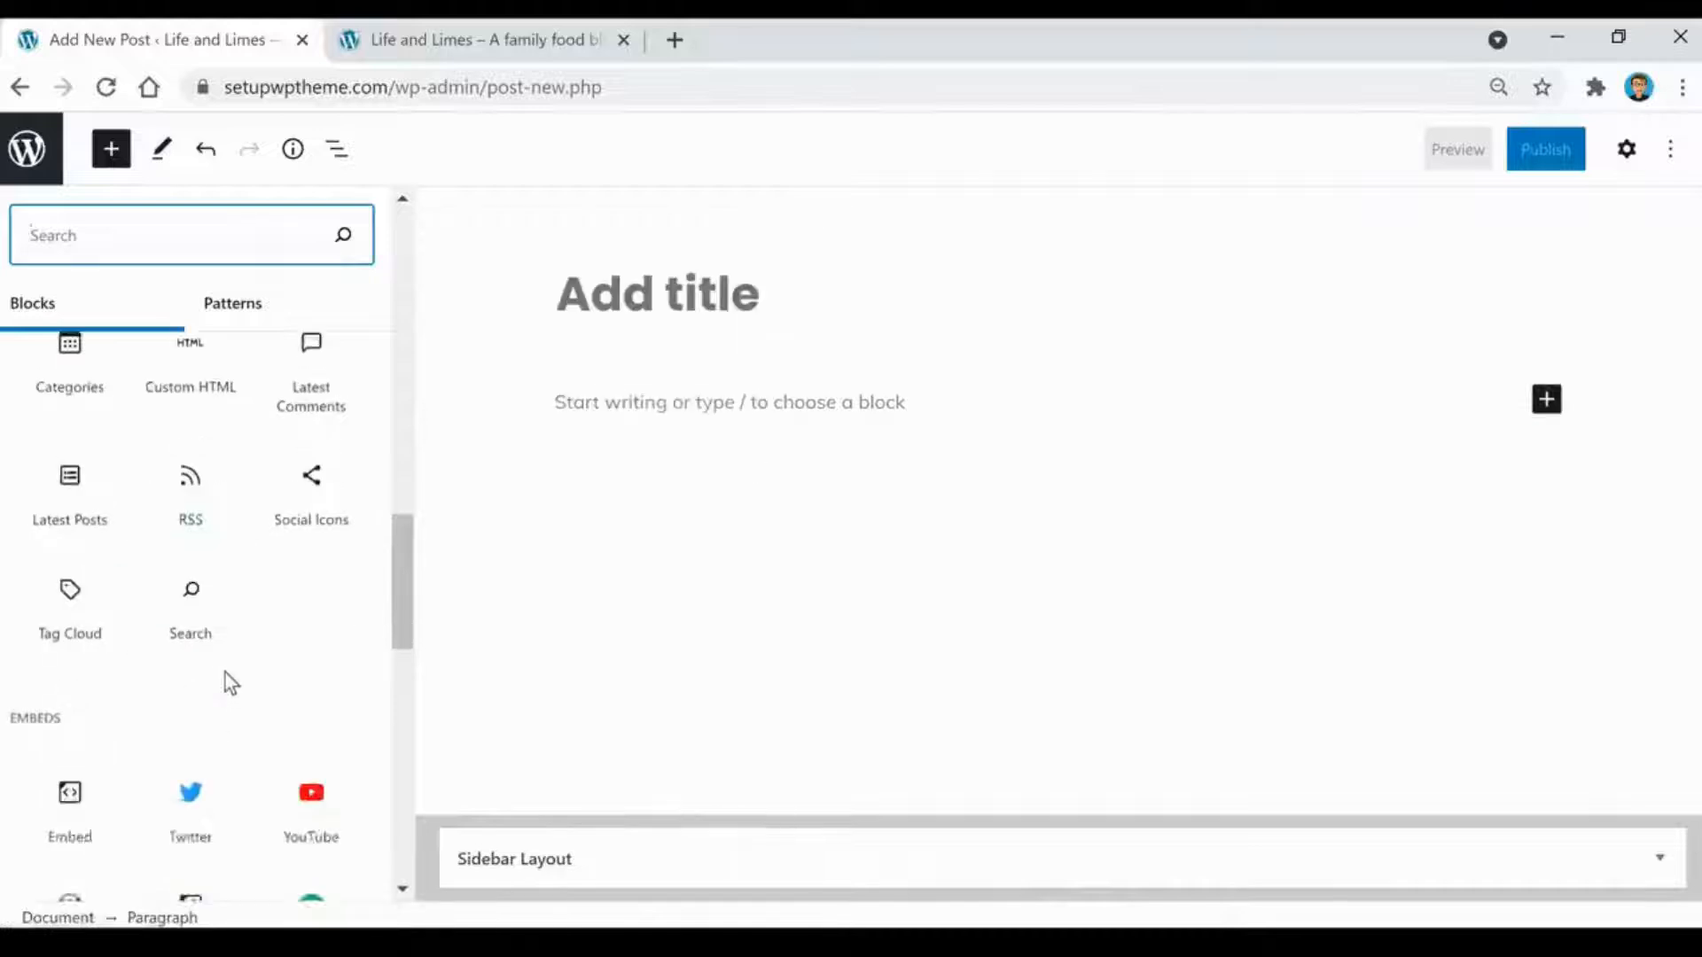
pyautogui.scroll(-2, 230, 550)
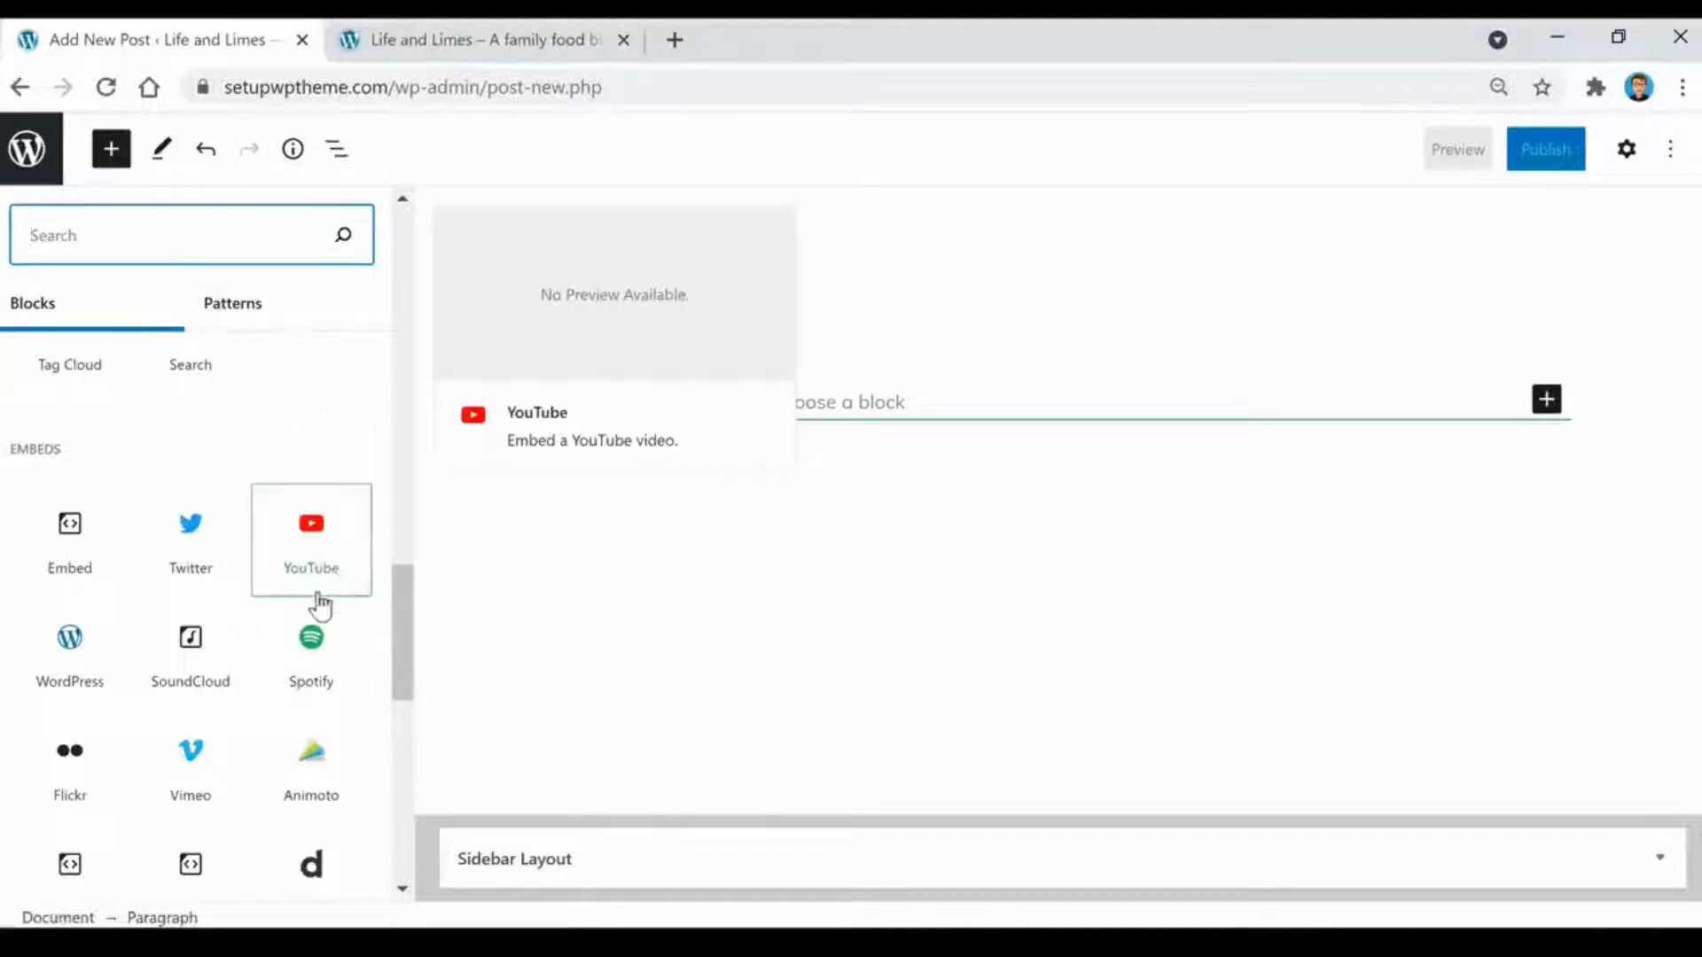
pyautogui.click(320, 577)
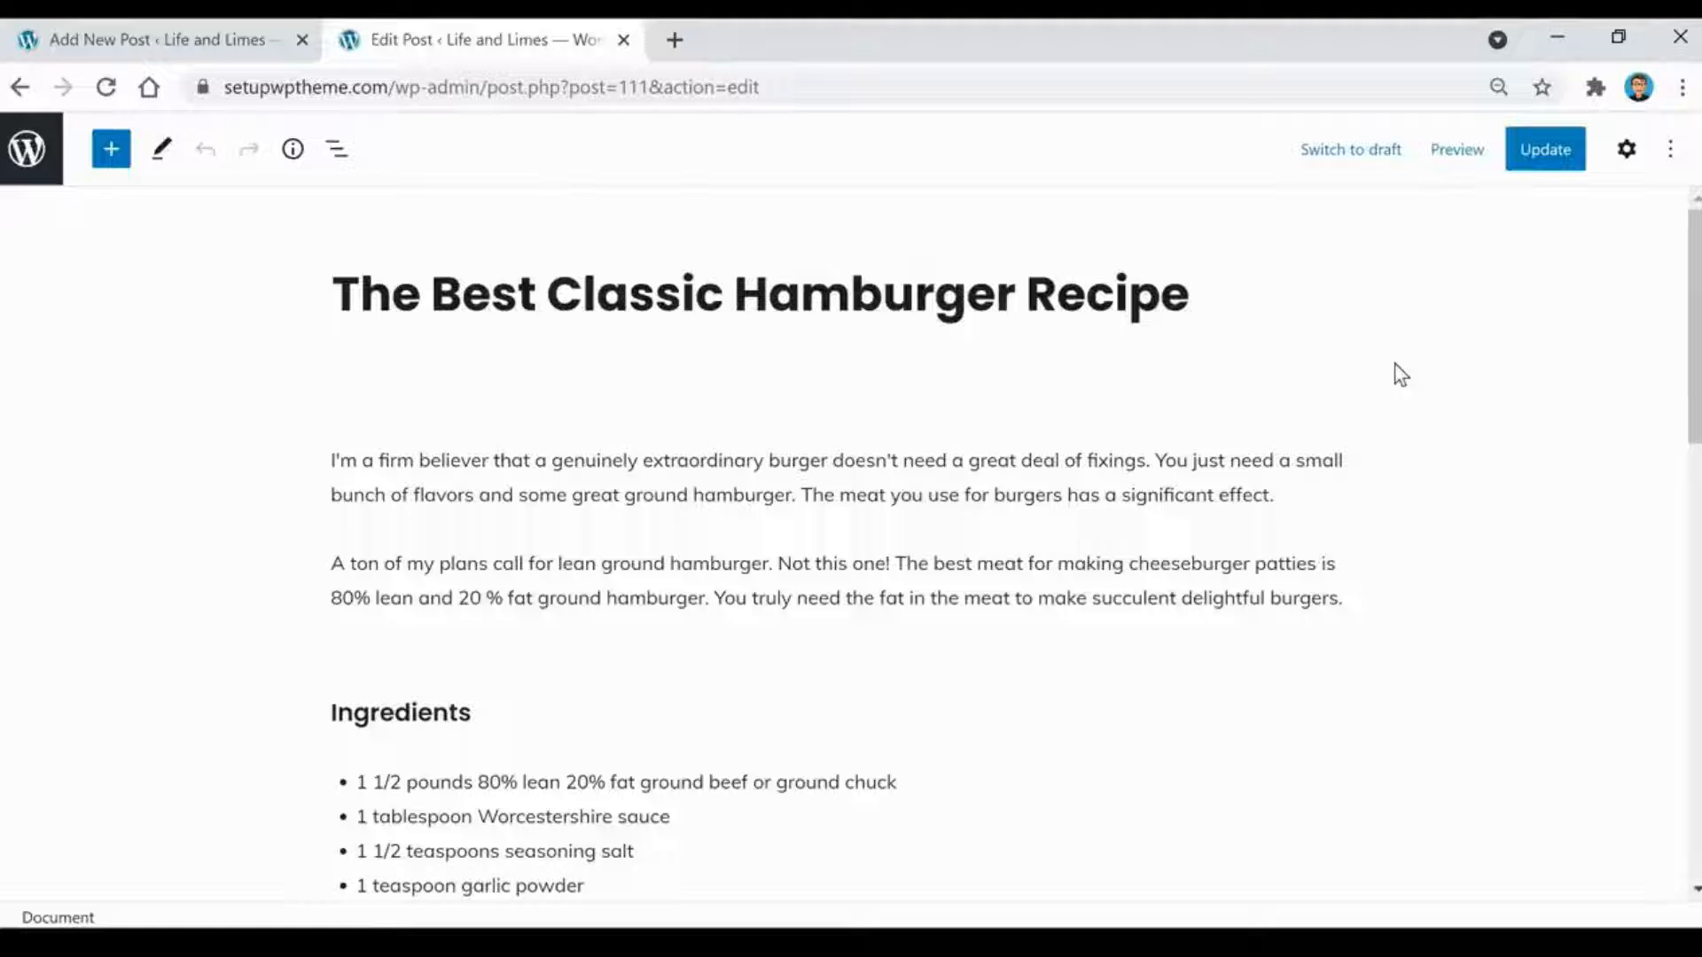
# - Examine the title, text, ingredients list and advertisement image in The Best Classic Hamburger Recipe post's editor
pyautogui.click(390, 292)
pyautogui.click(569, 292)
pyautogui.scroll(-3, 748, 573)
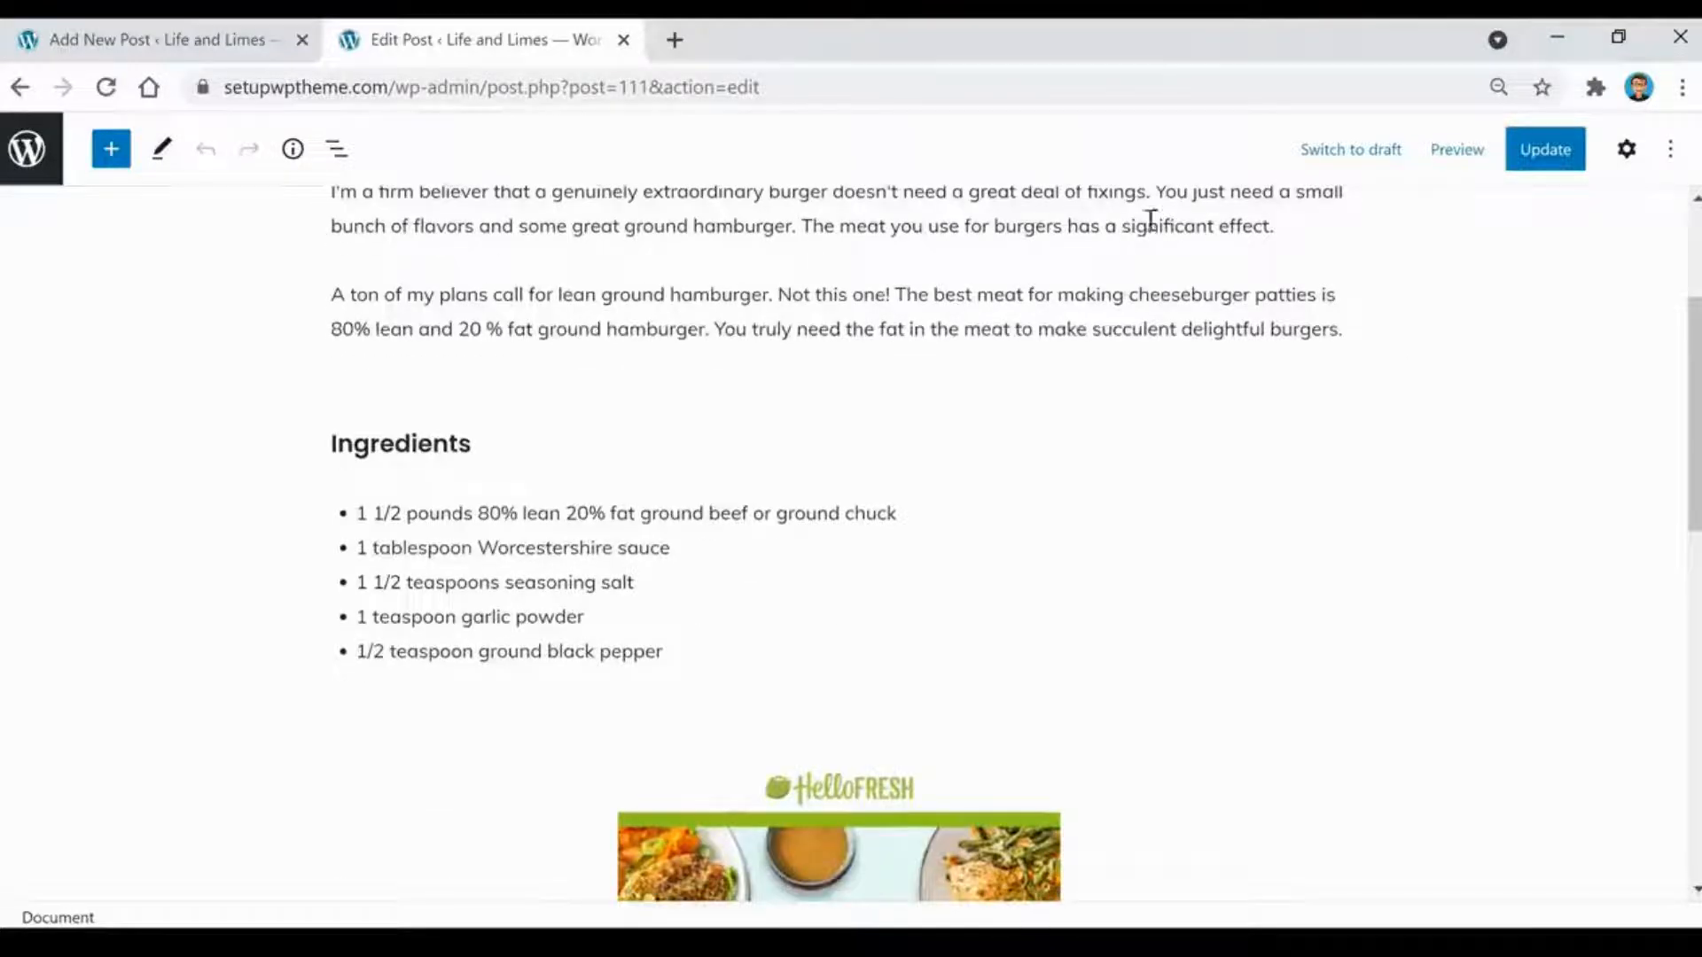
pyautogui.scroll(-5, 1205, 478)
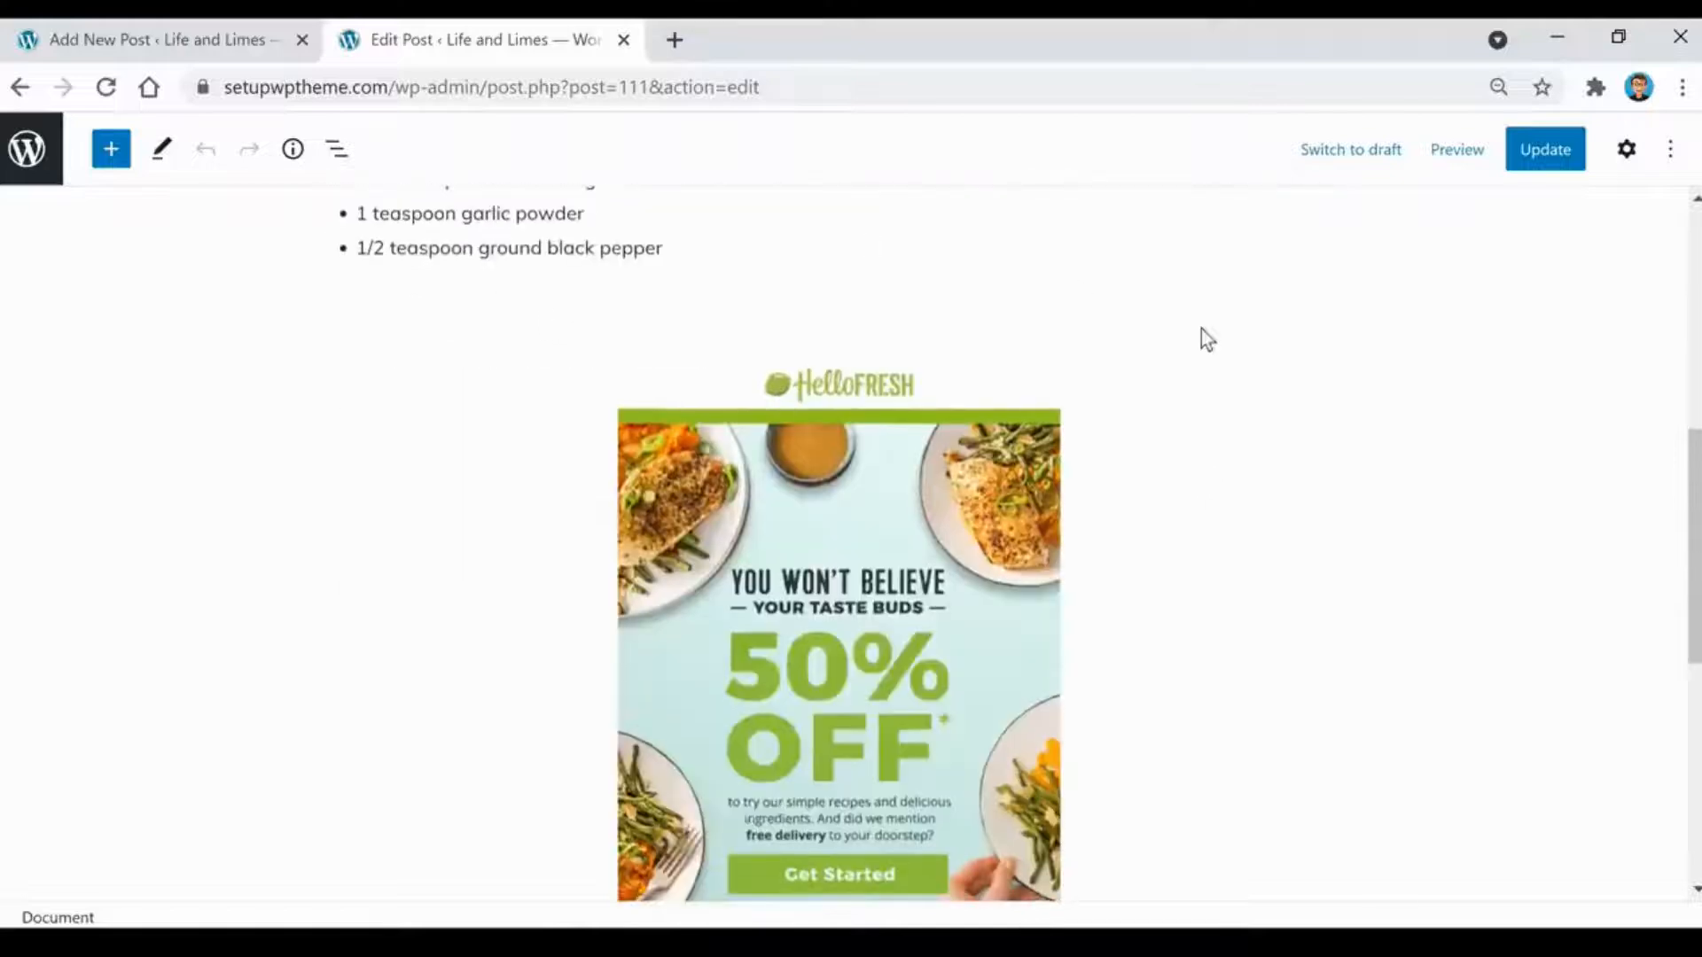
pyautogui.scroll(-2, 1196, 341)
pyautogui.scroll(-1, 1198, 359)
pyautogui.scroll(1, 1241, 479)
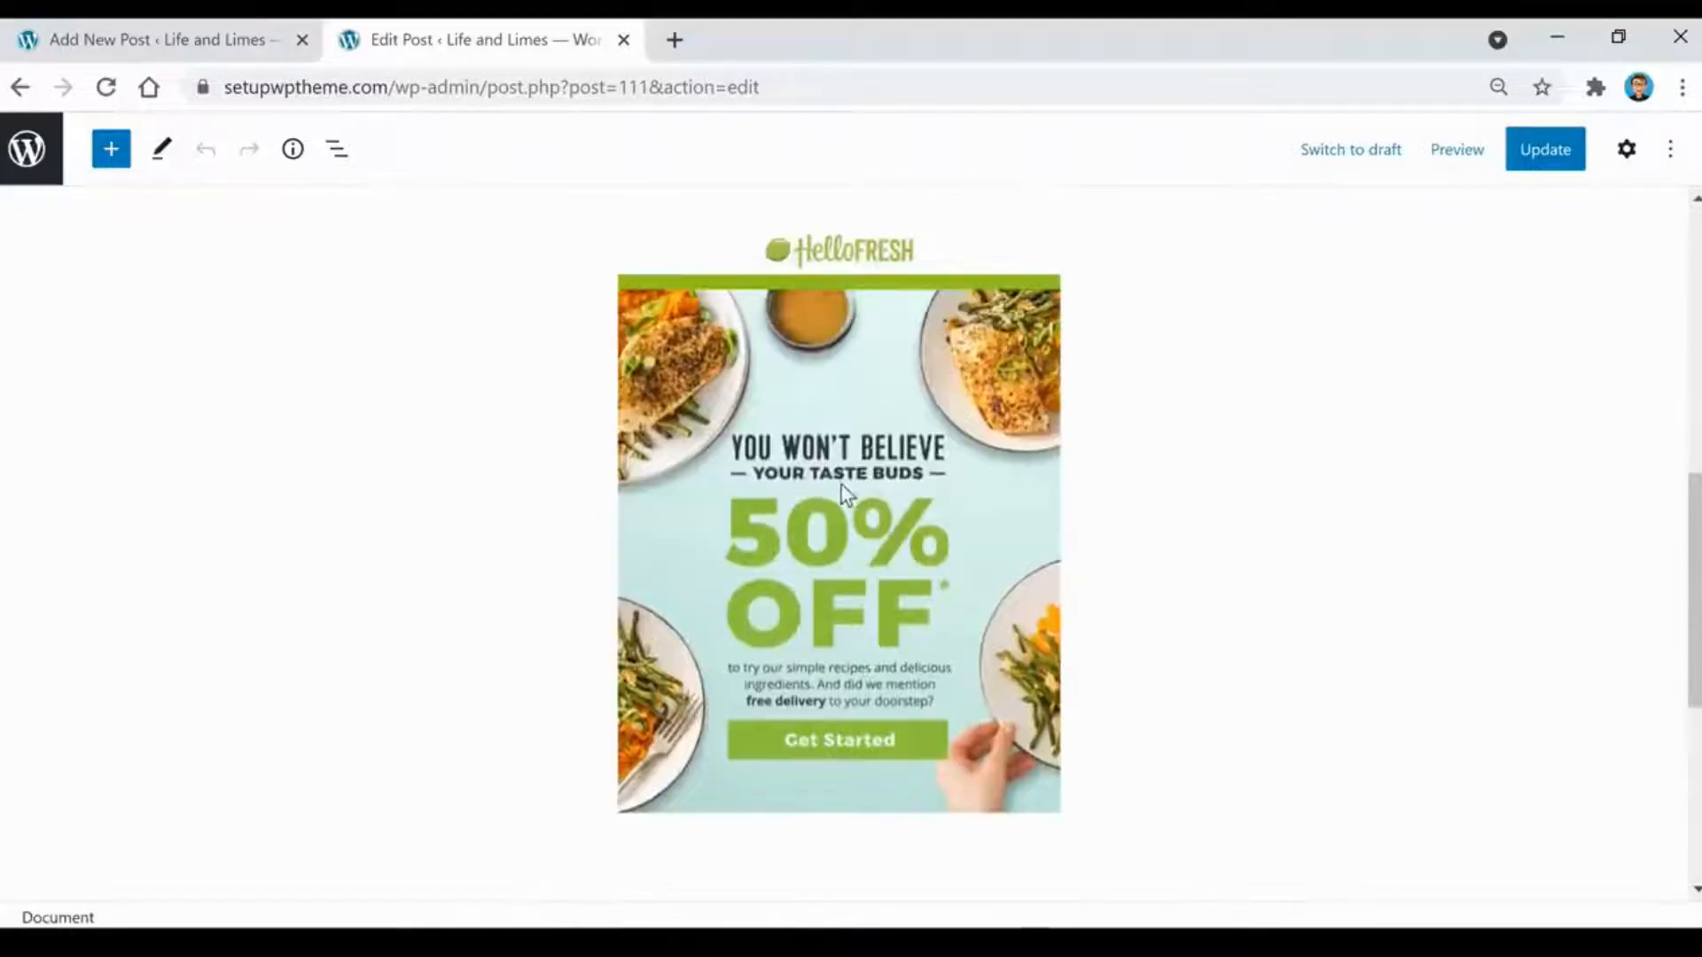
# - Insert an Image block below the HelloFresh advertisement and fill it with the burger and fries photo from the media library
pyautogui.click(840, 485)
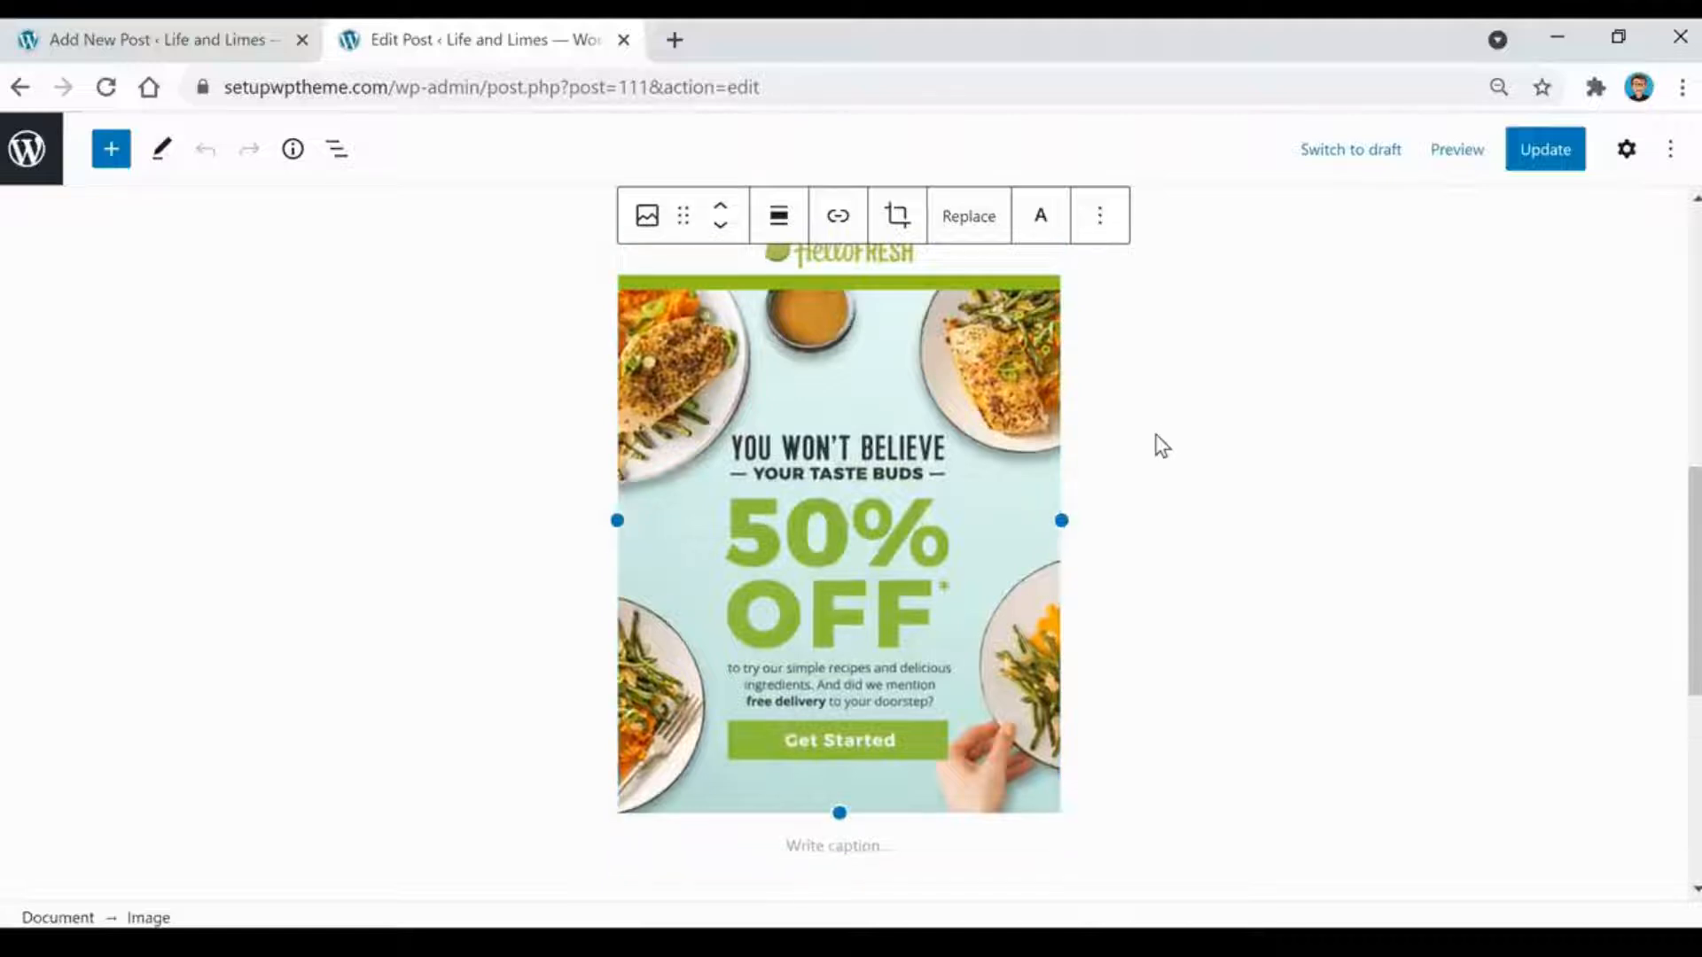
pyautogui.scroll(-2, 1152, 452)
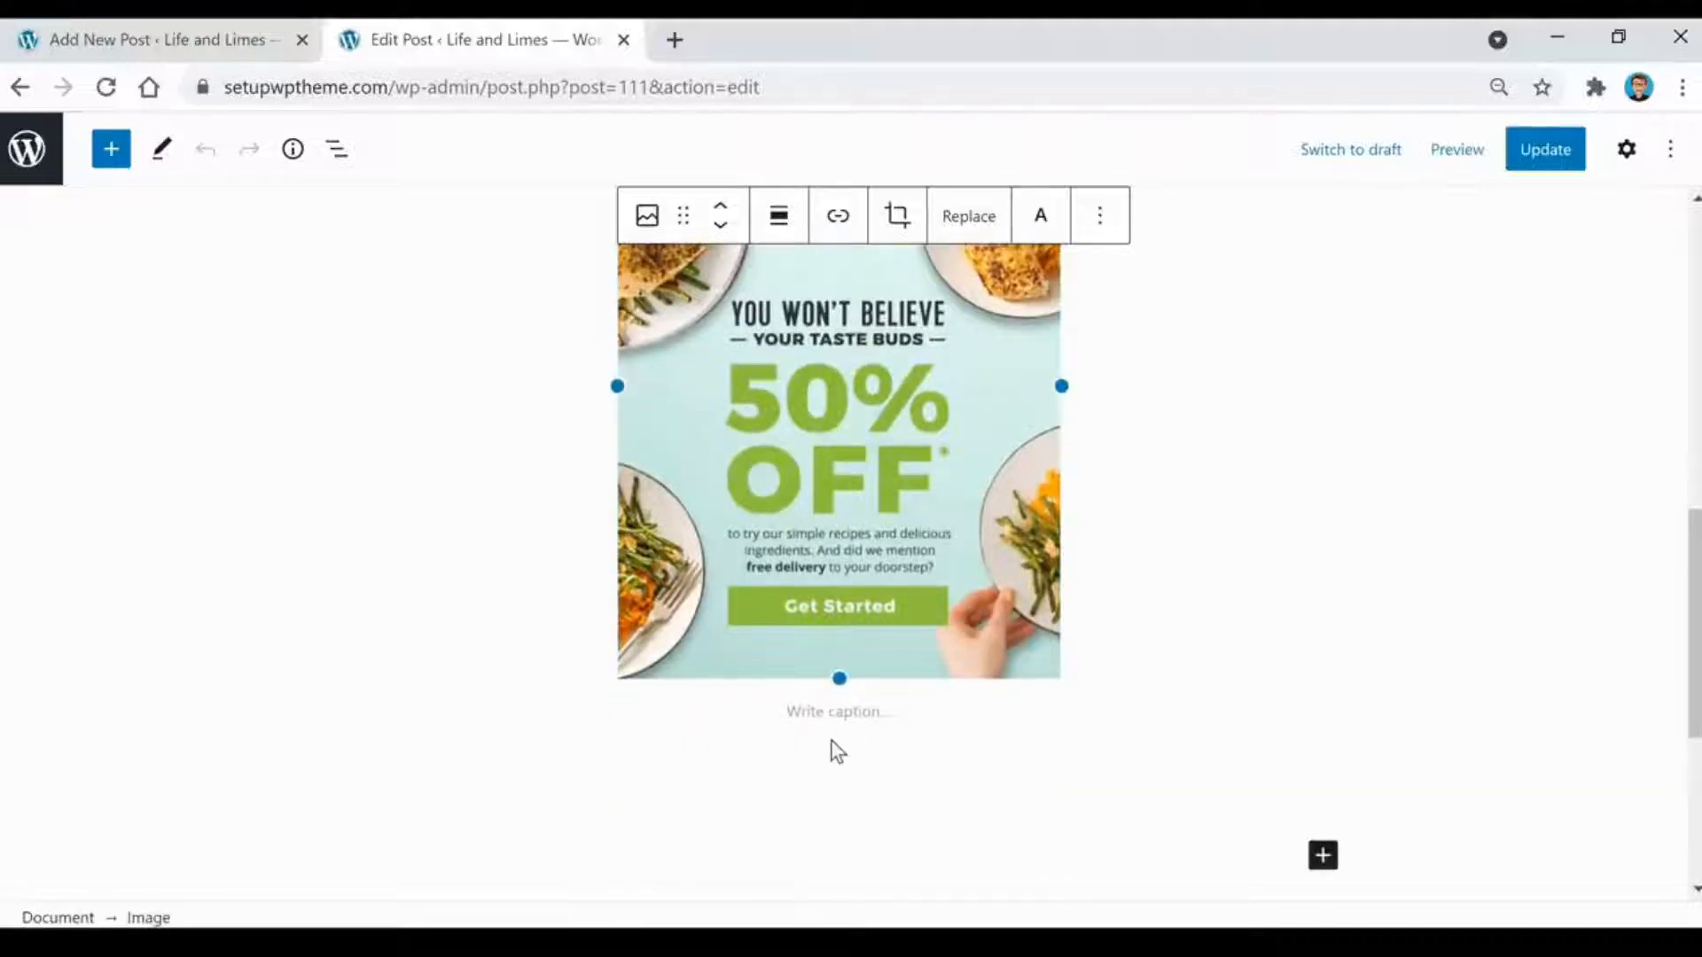
pyautogui.moveTo(841, 773)
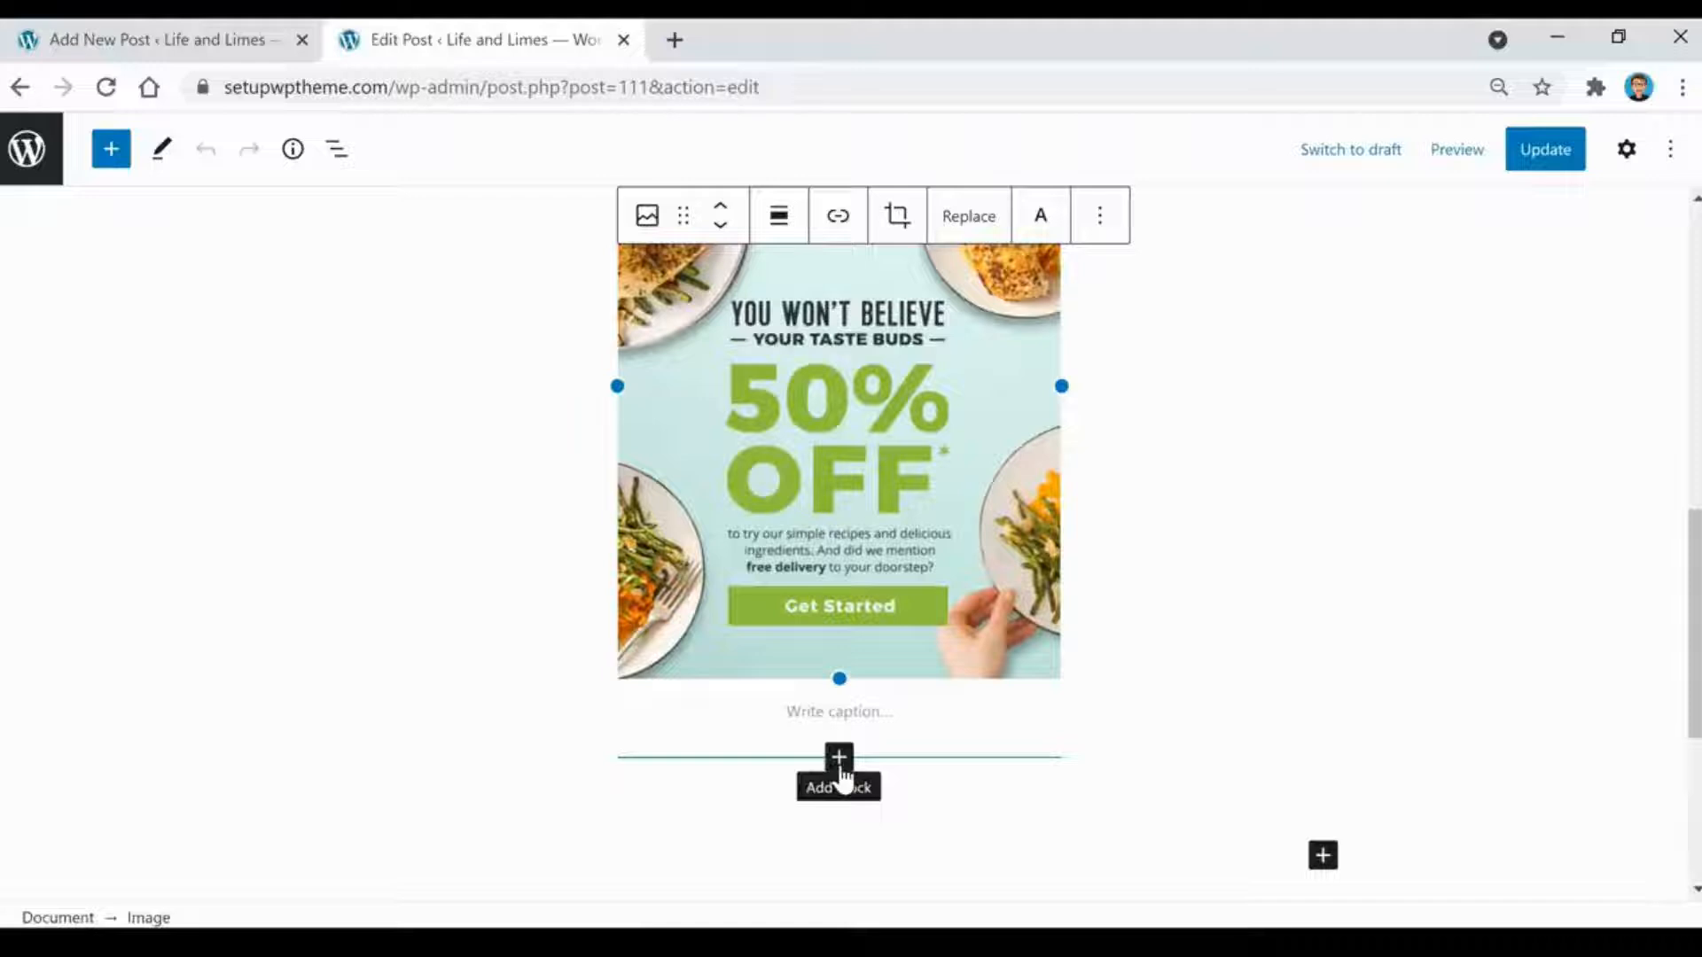
pyautogui.click(841, 771)
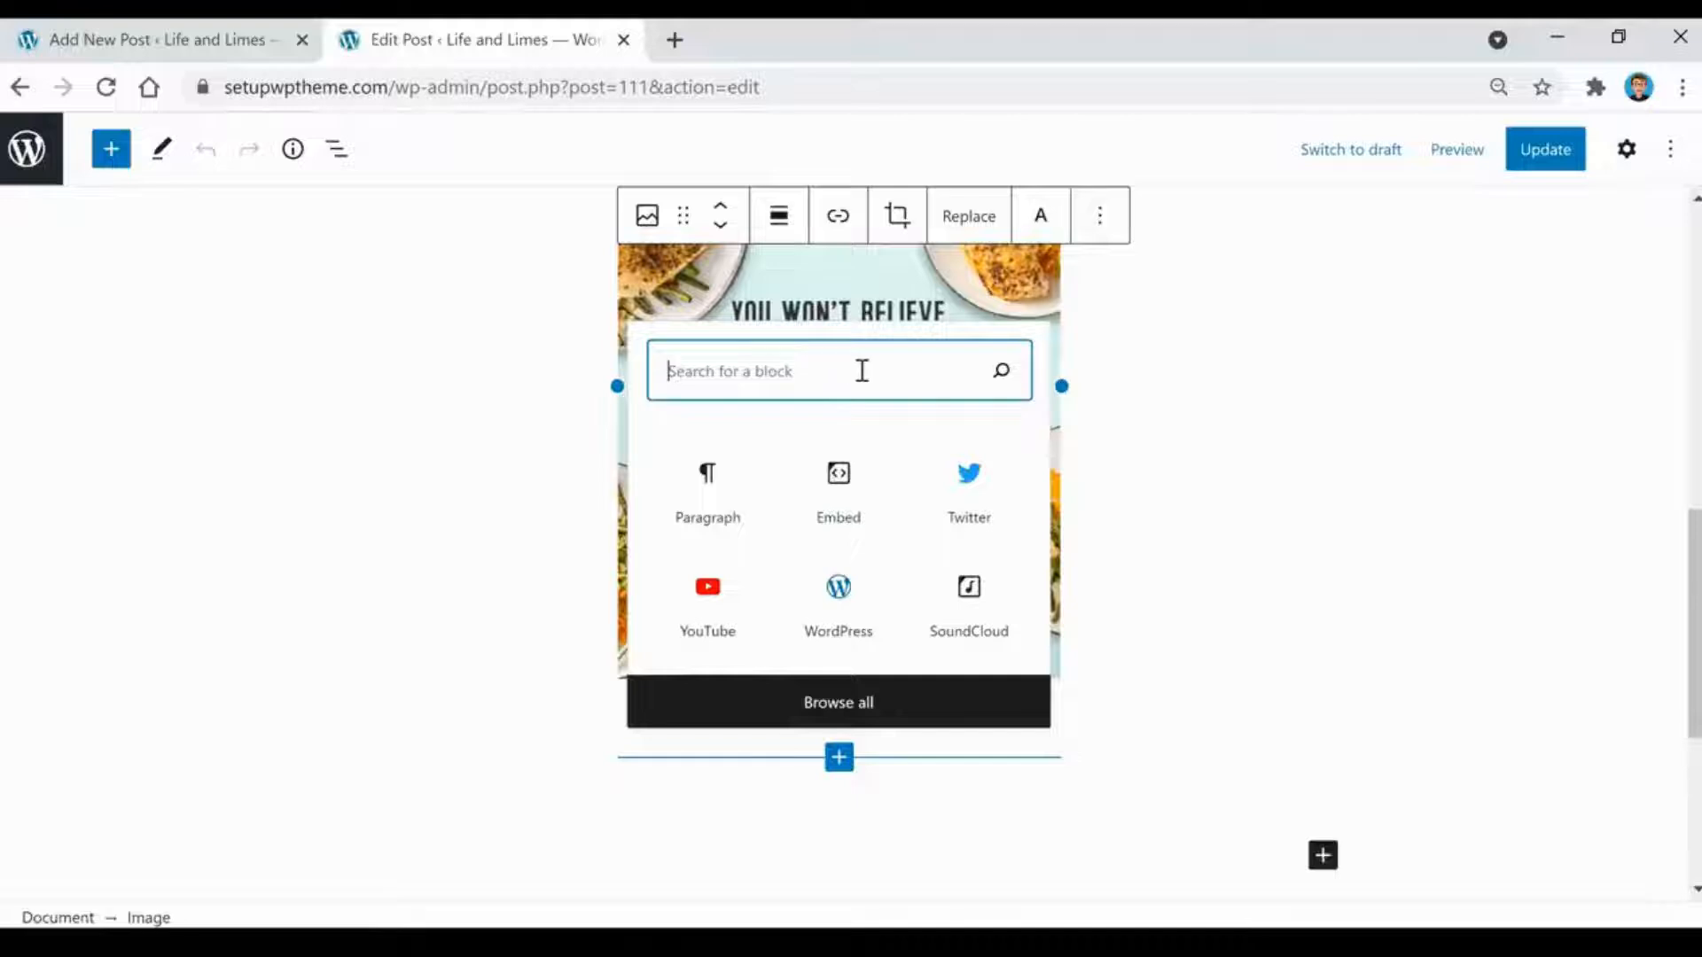
pyautogui.write('image')
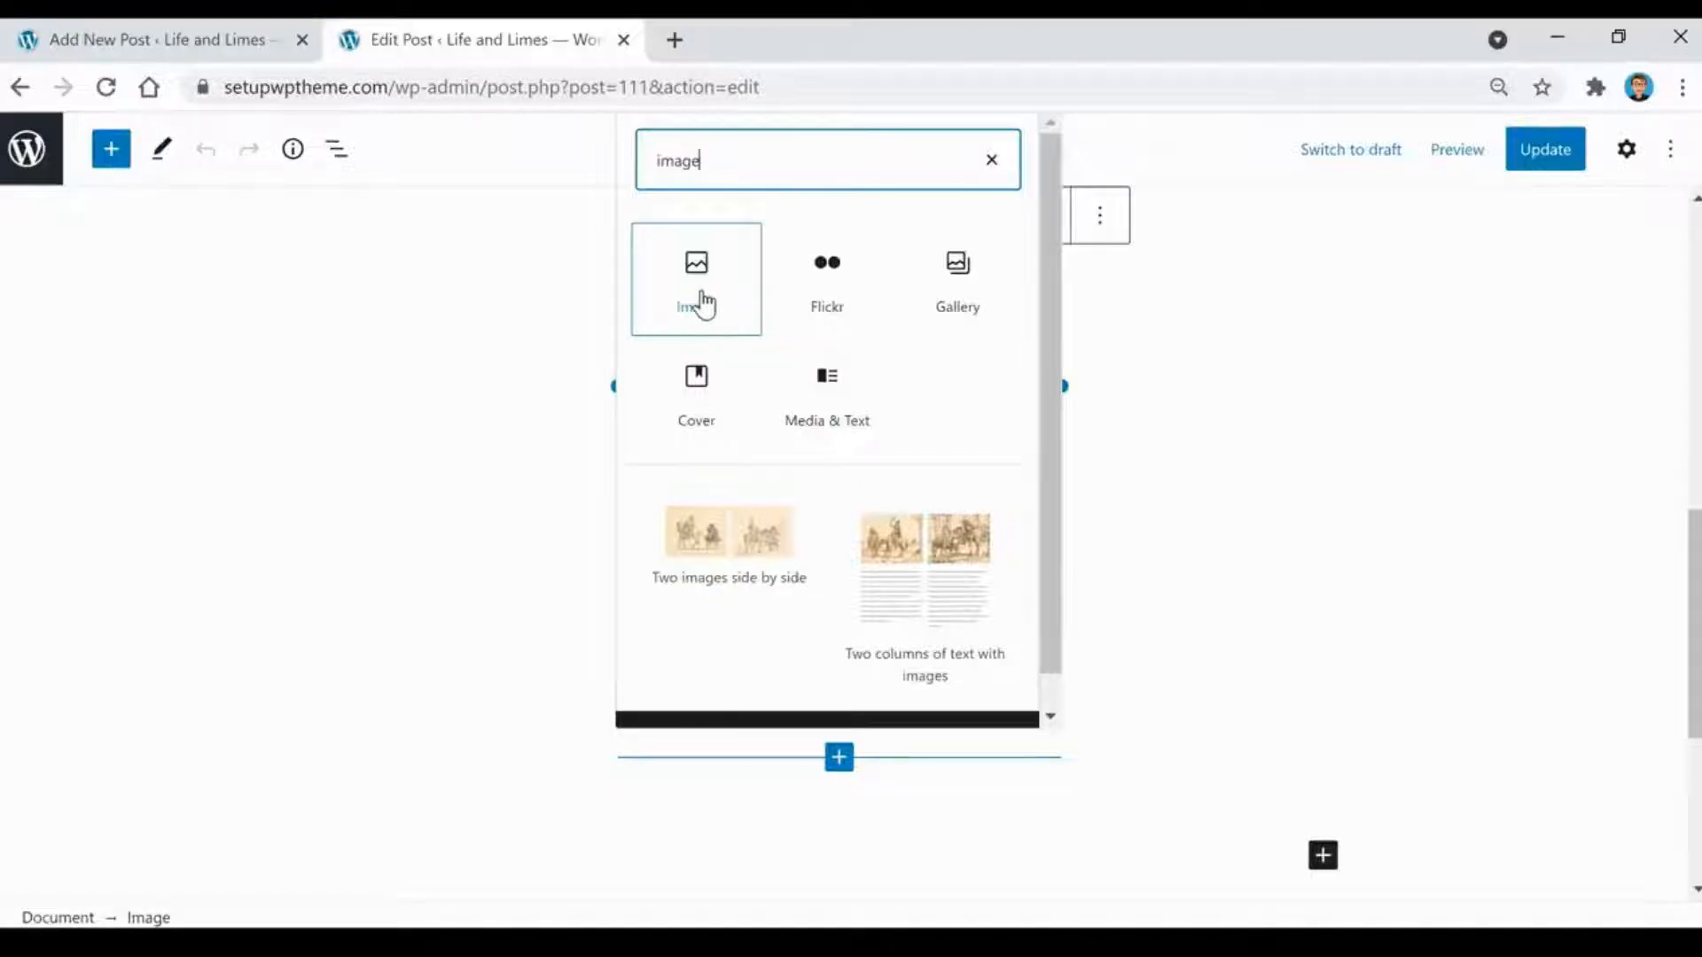
pyautogui.click(703, 304)
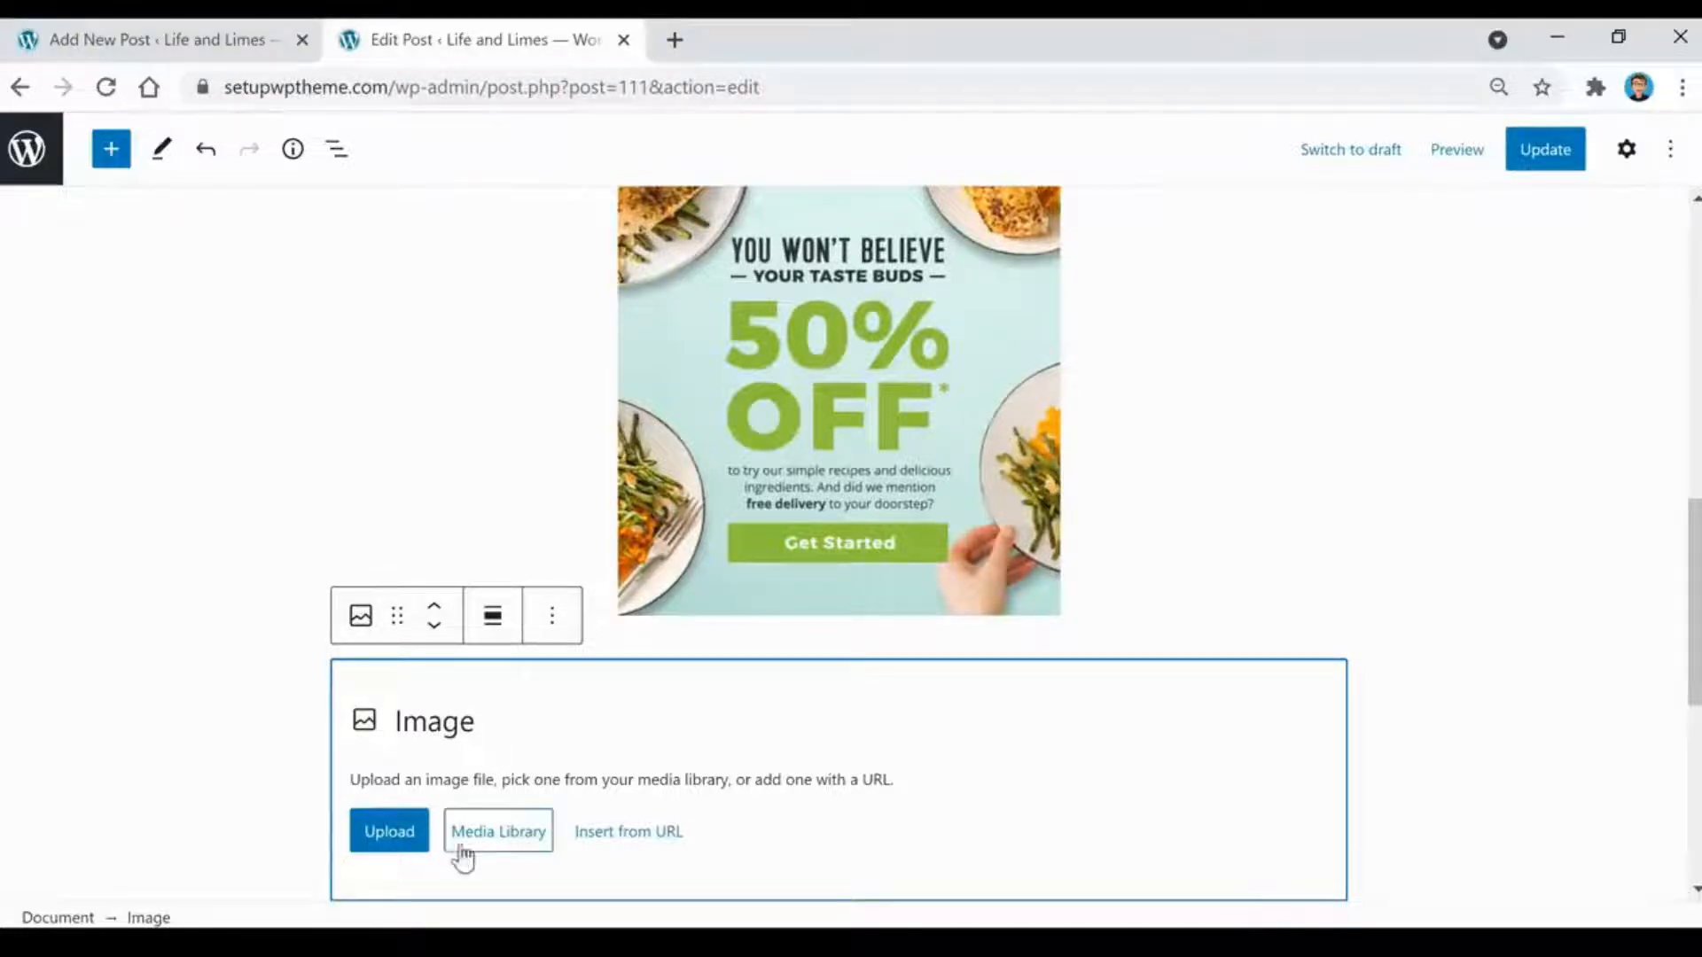
pyautogui.click(524, 850)
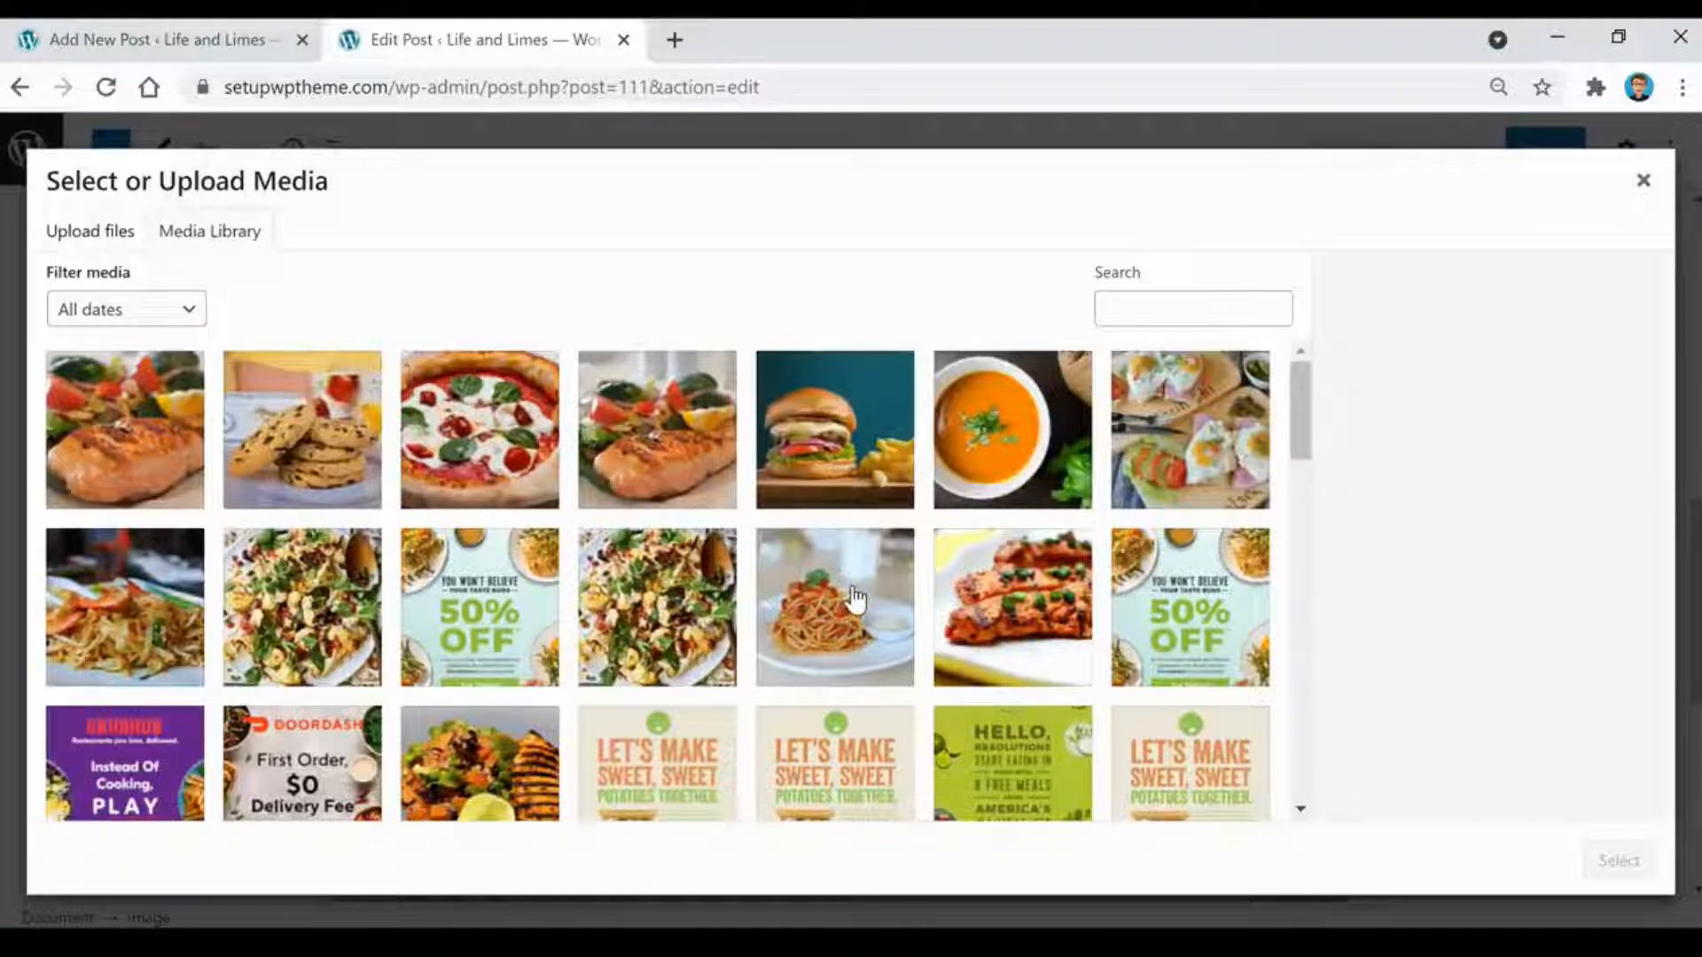
pyautogui.click(846, 487)
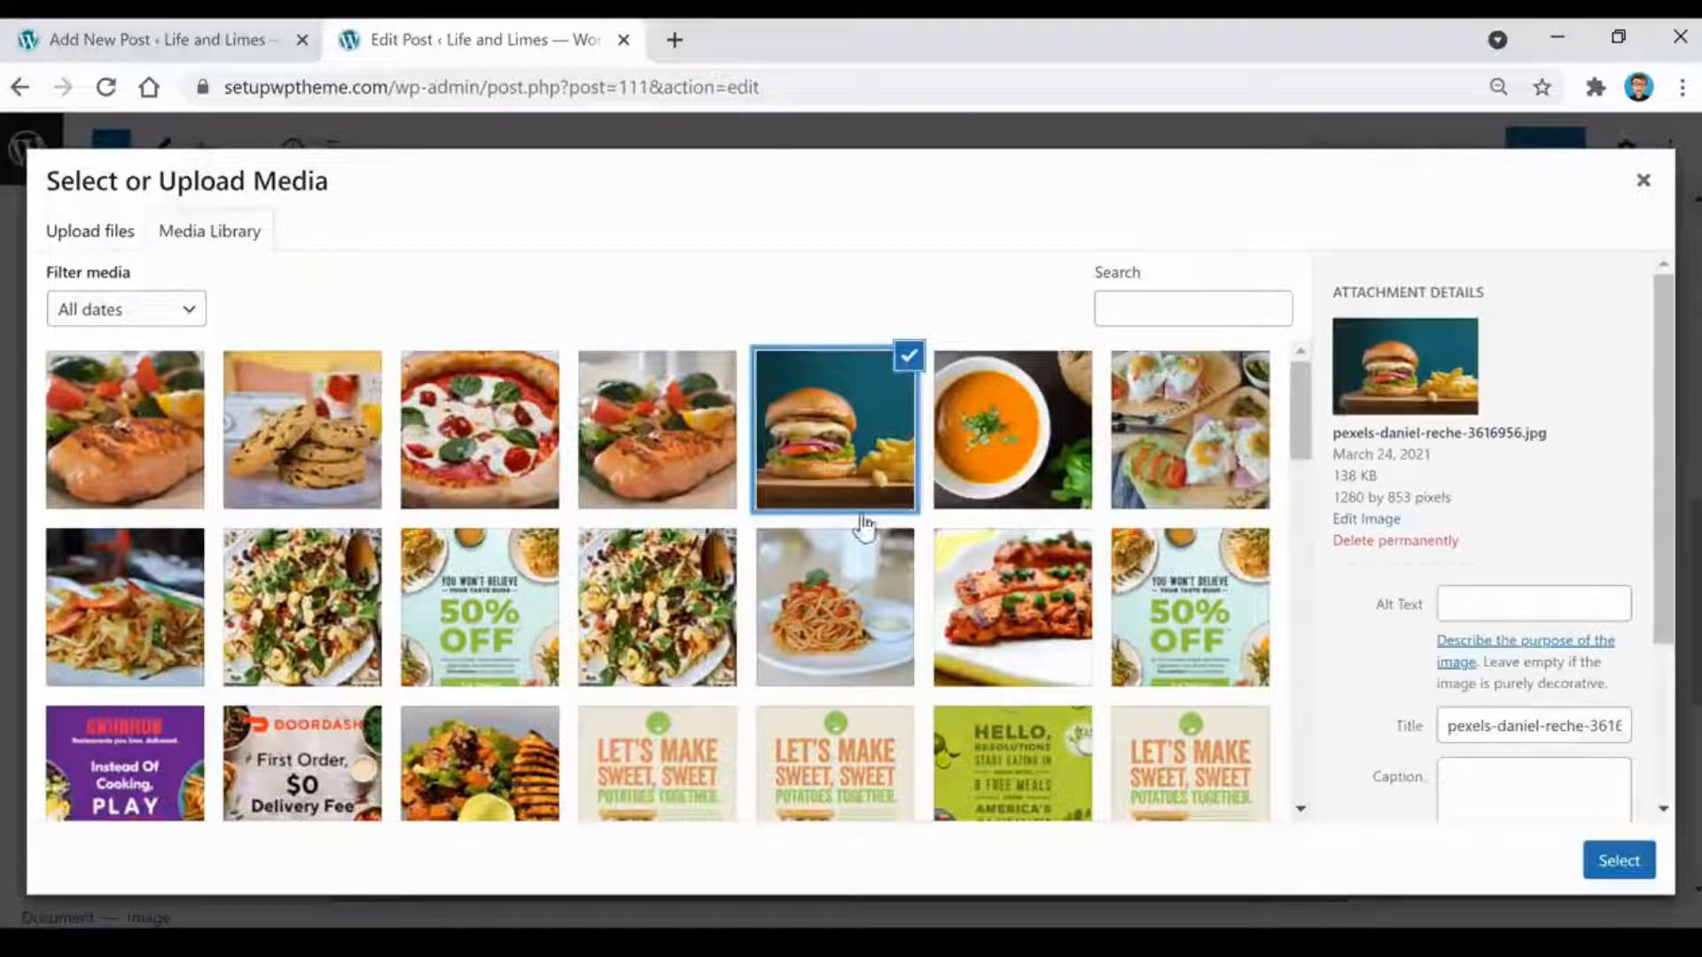
pyautogui.click(1618, 861)
# - Set the inserted burger image's alignment to center
pyautogui.scroll(2, 998, 654)
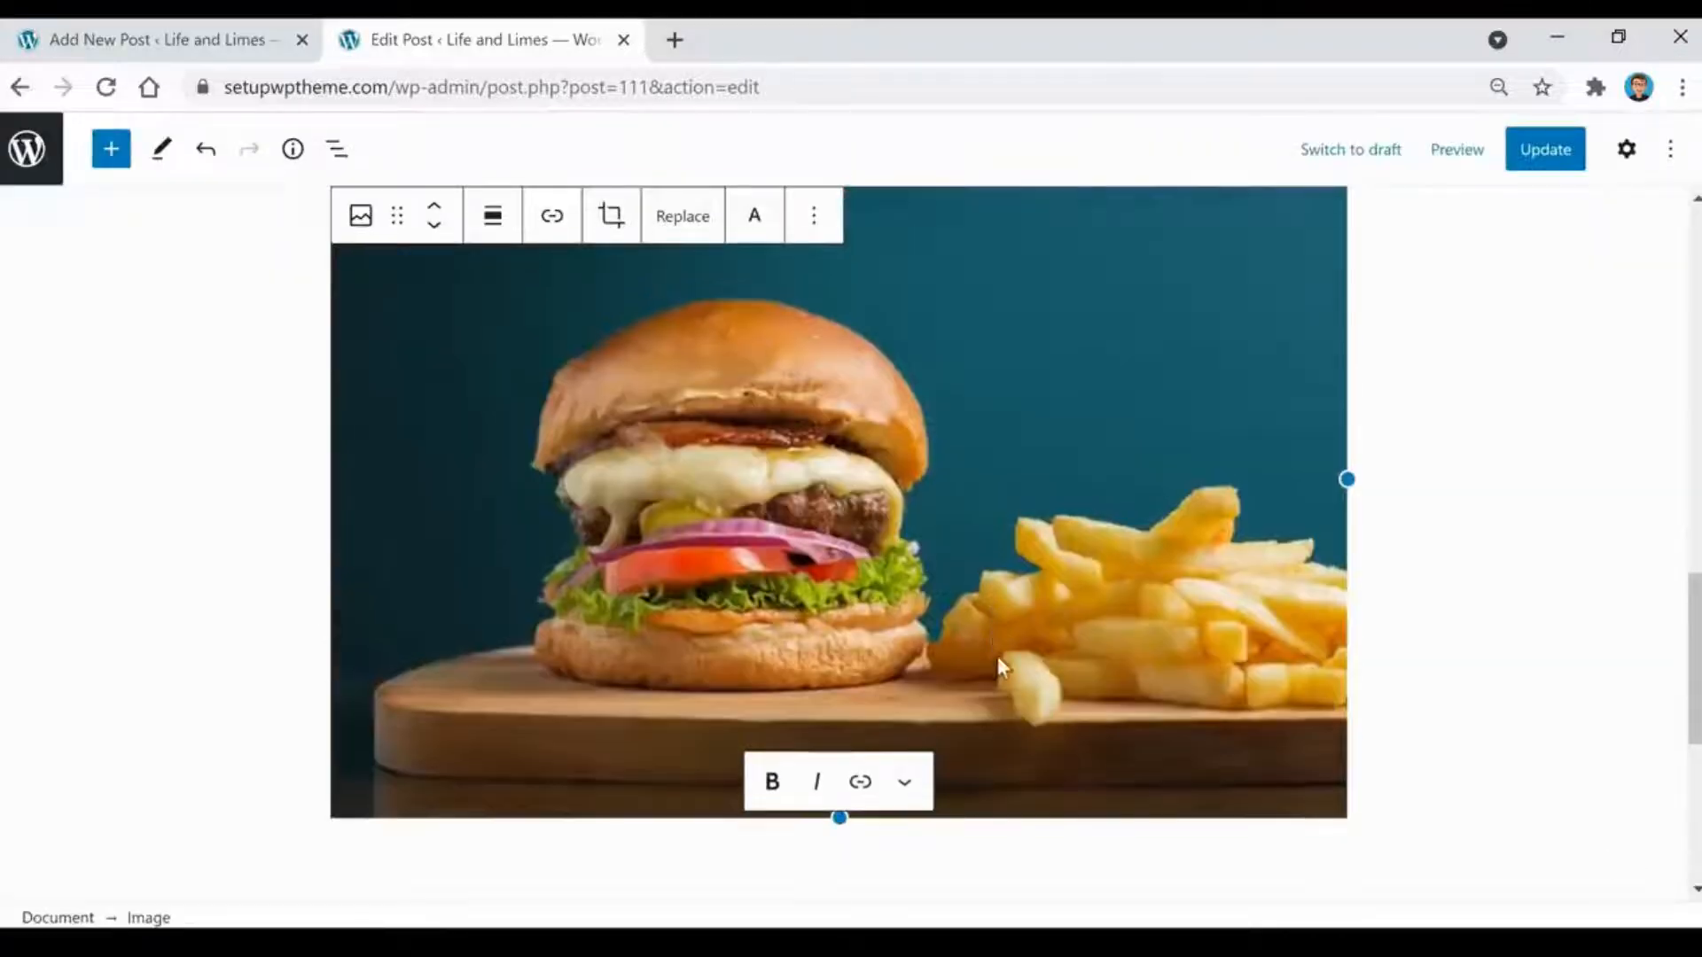
pyautogui.click(998, 654)
pyautogui.click(490, 253)
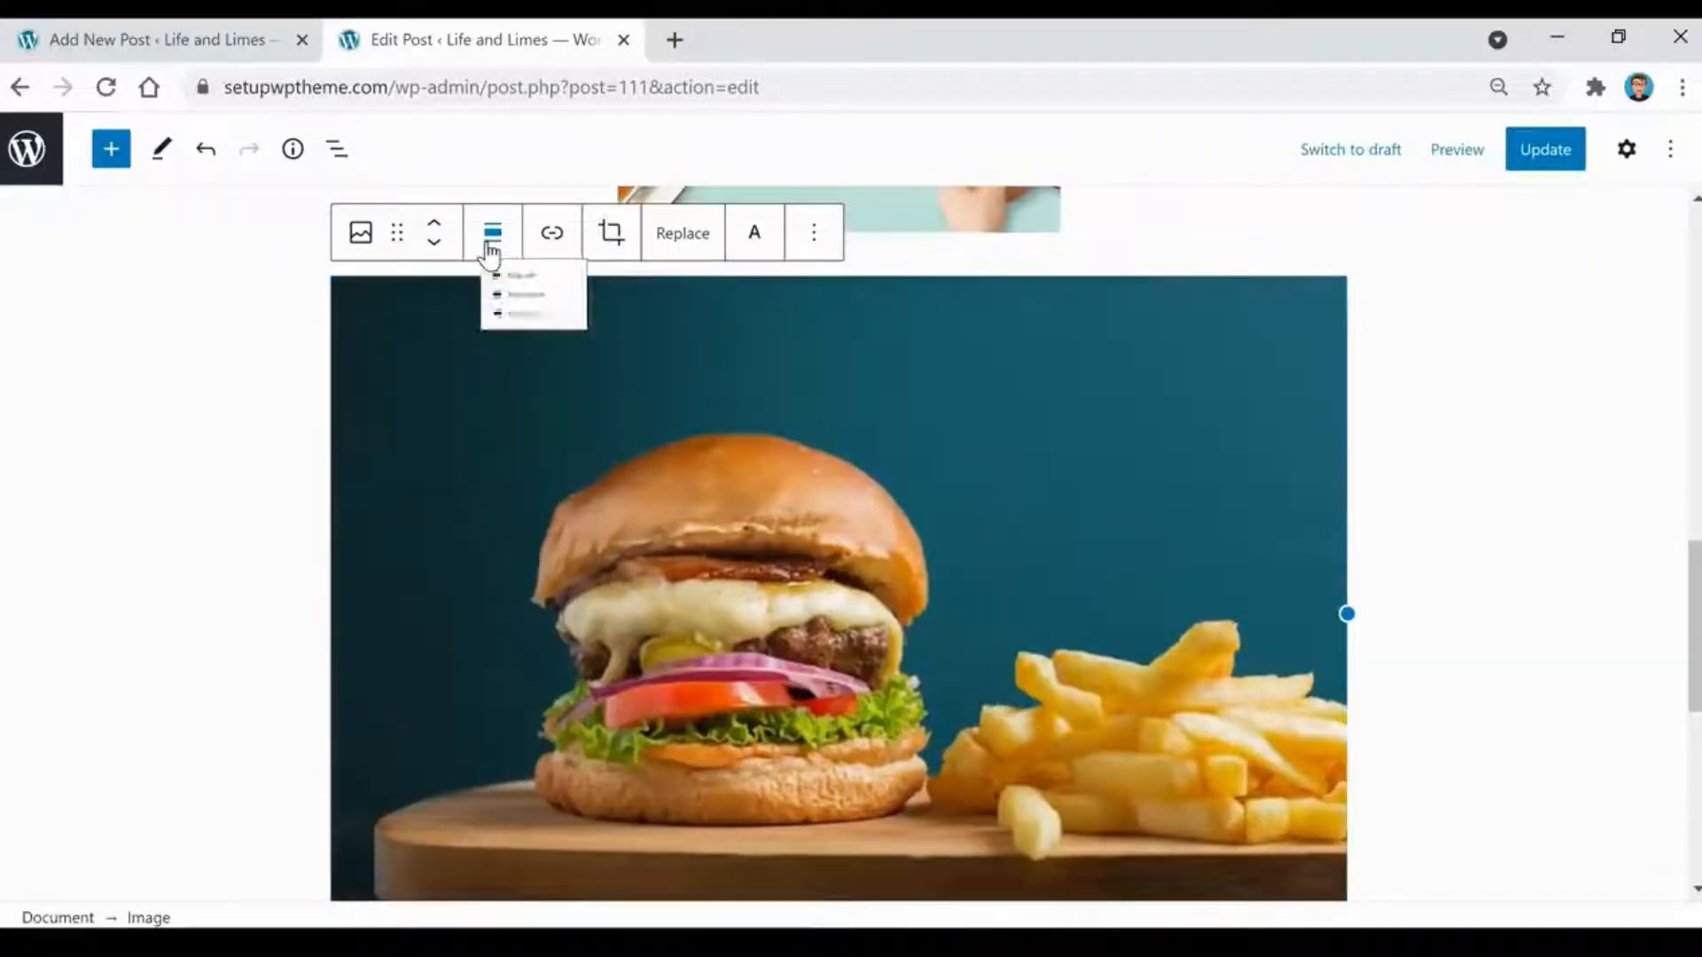
pyautogui.click(571, 359)
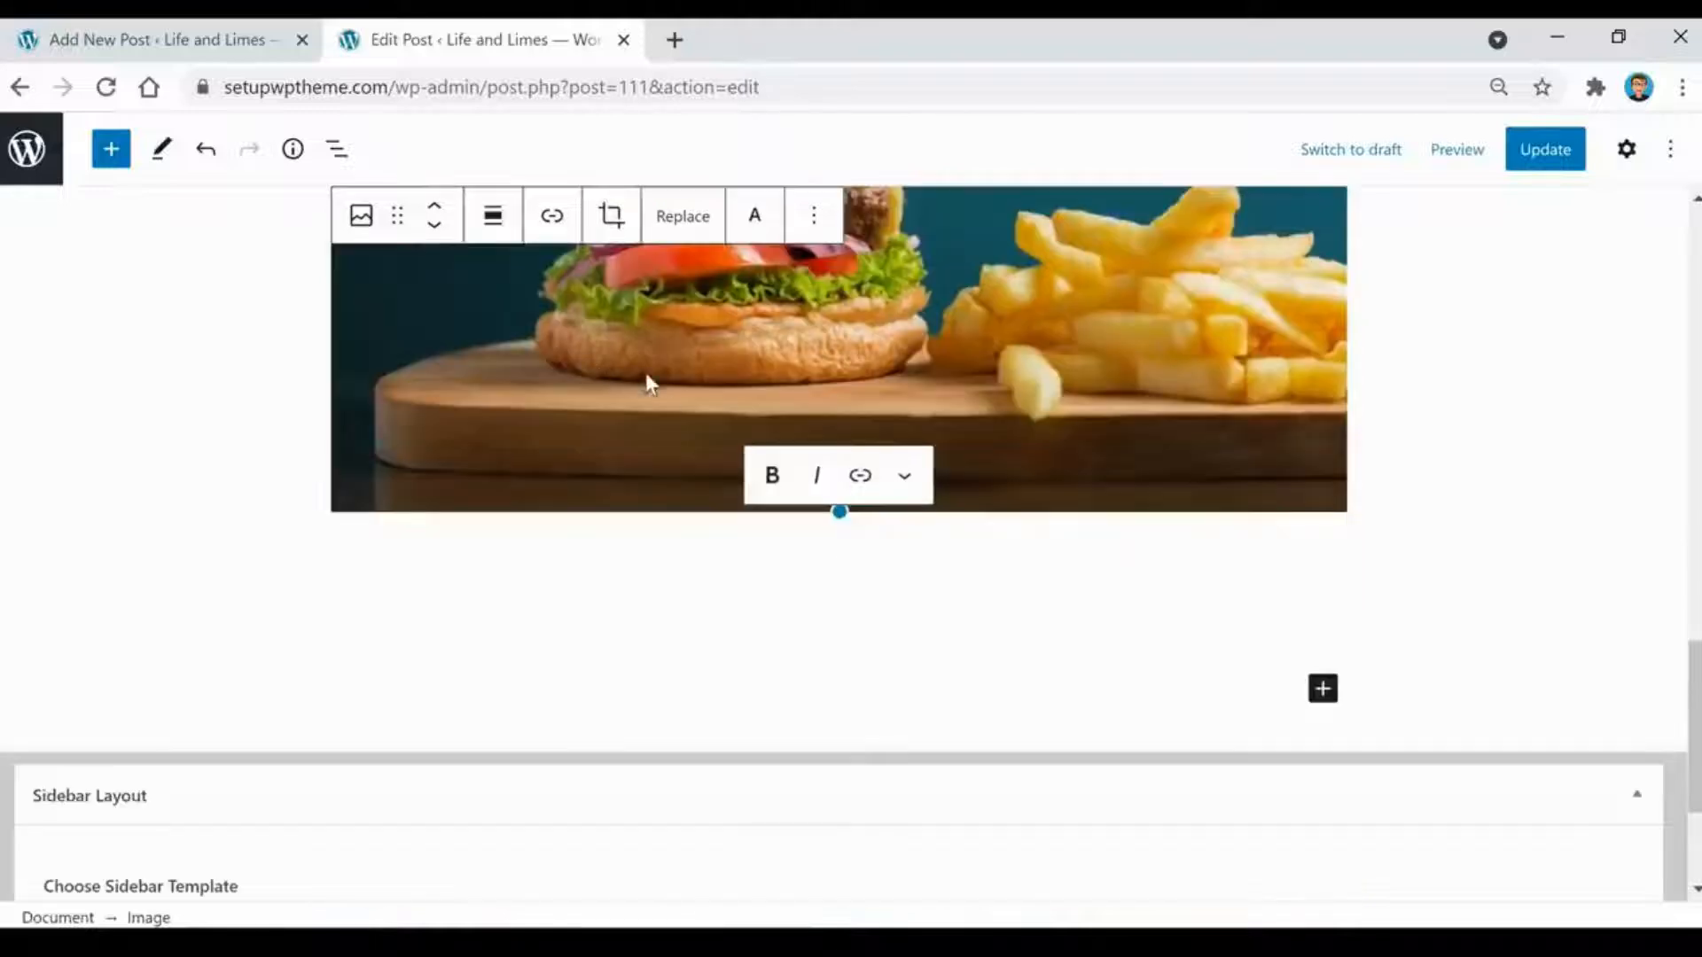
pyautogui.scroll(3, 1485, 531)
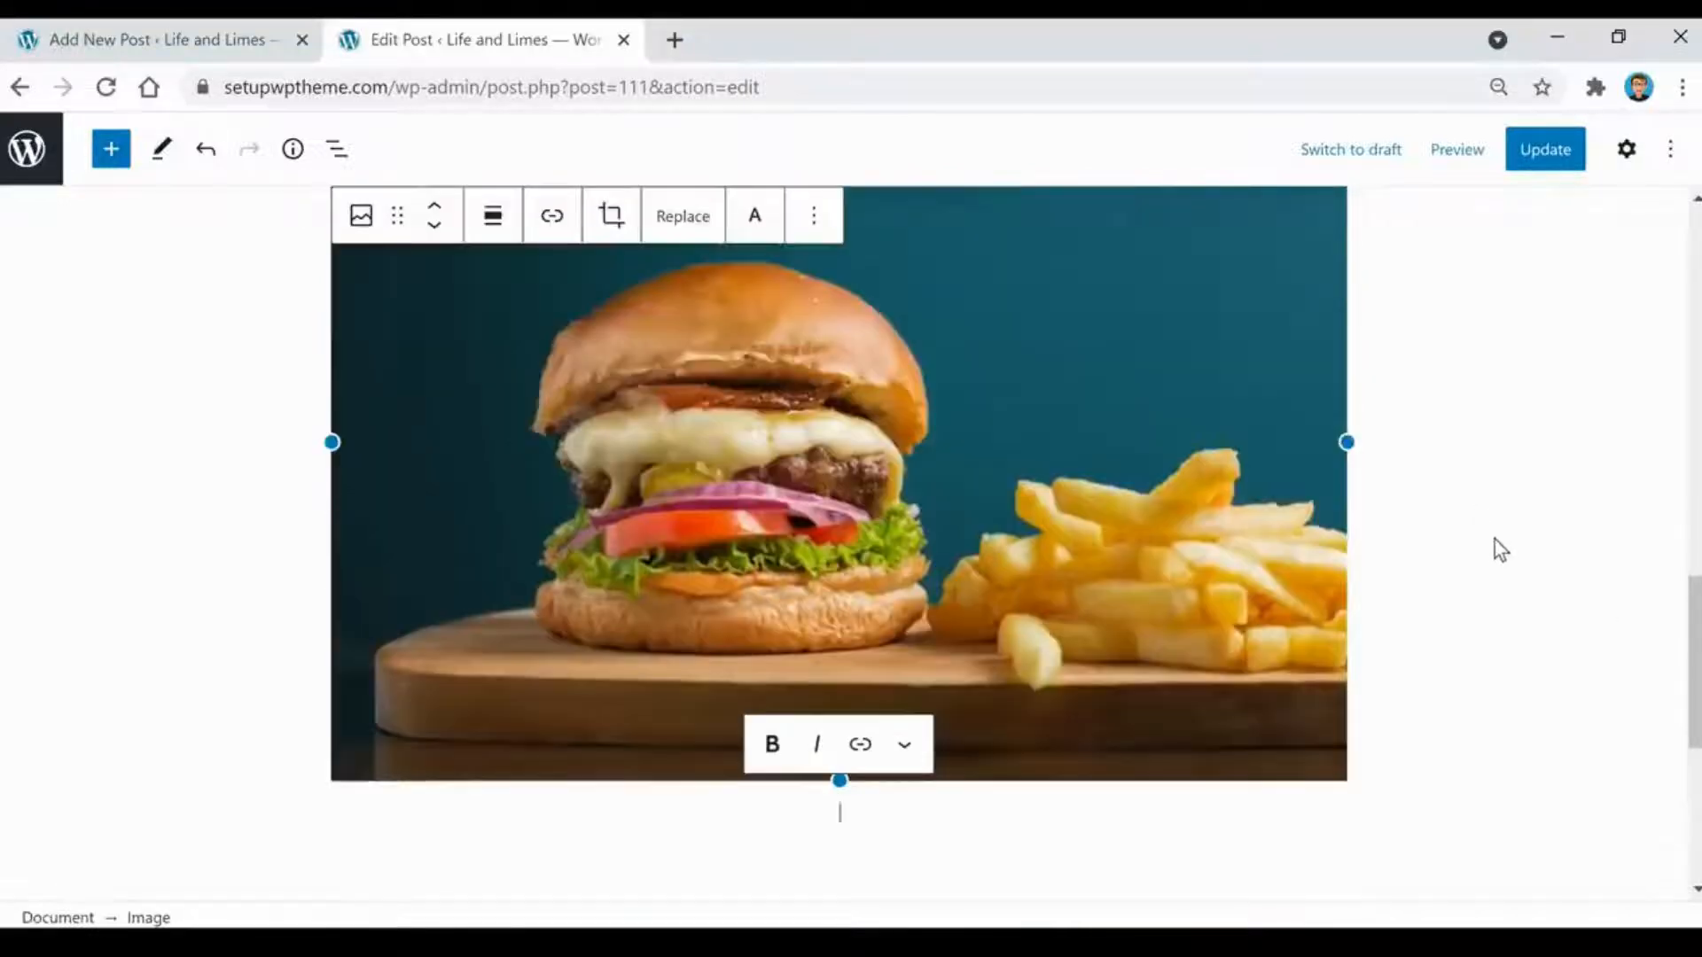
# - Show the hamburger post's settings and check its visibility, publish date and category options
pyautogui.scroll(10, 1613, 654)
pyautogui.click(1593, 646)
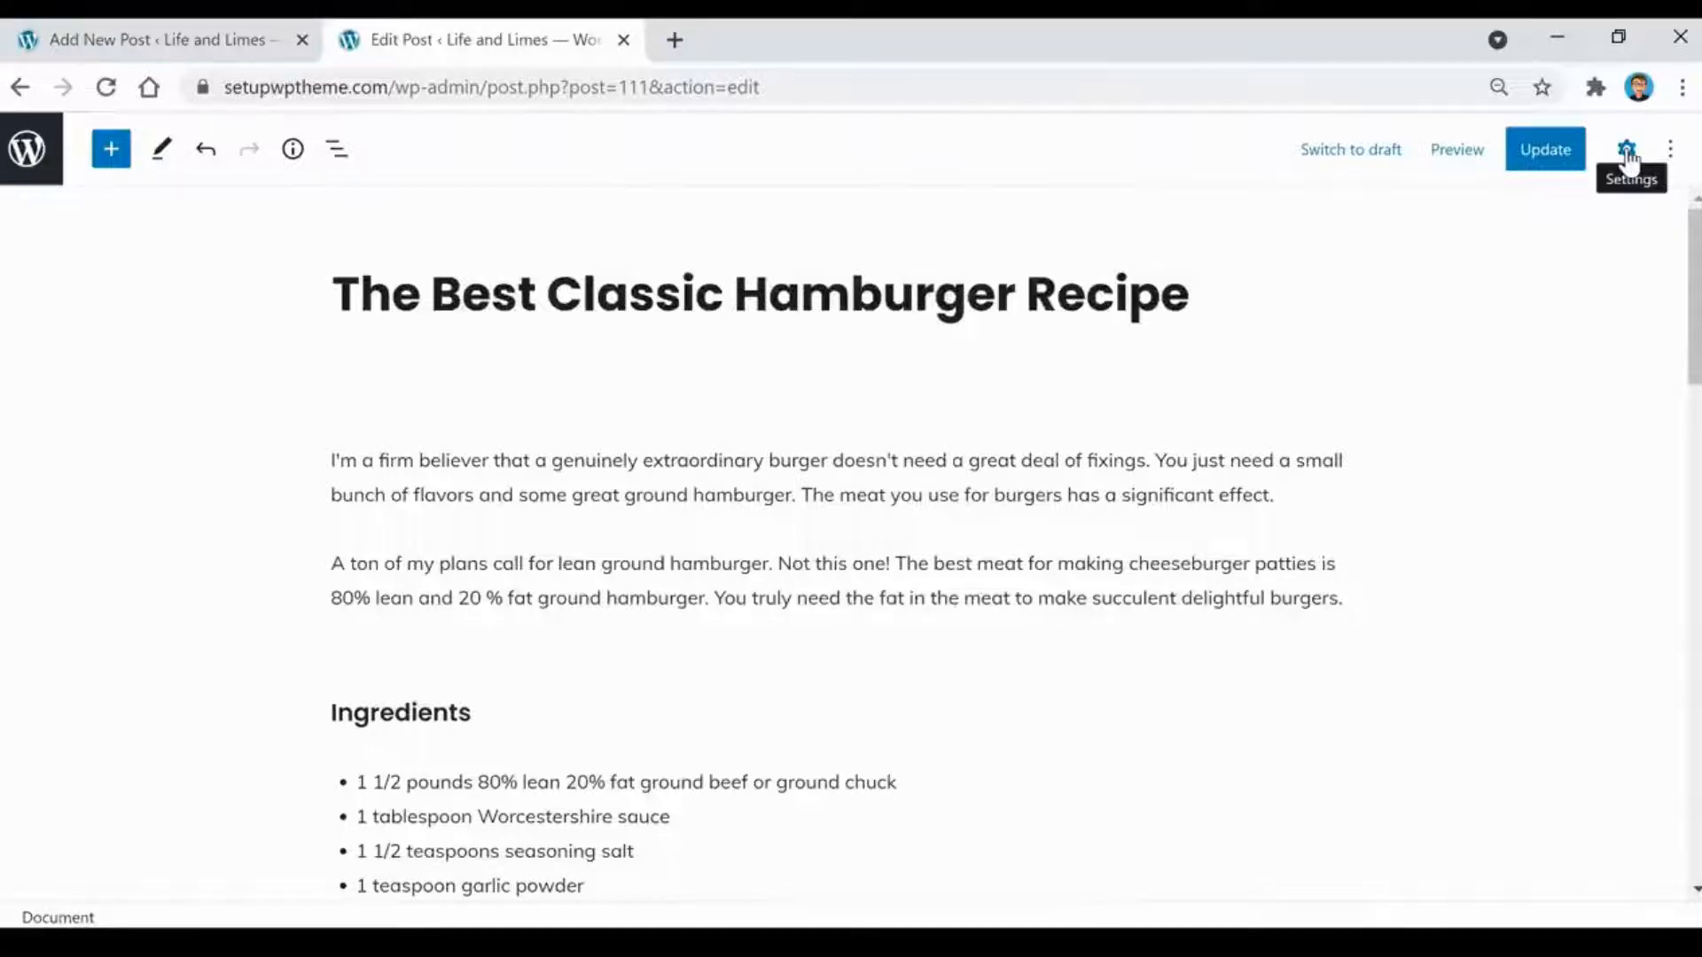
pyautogui.click(1627, 153)
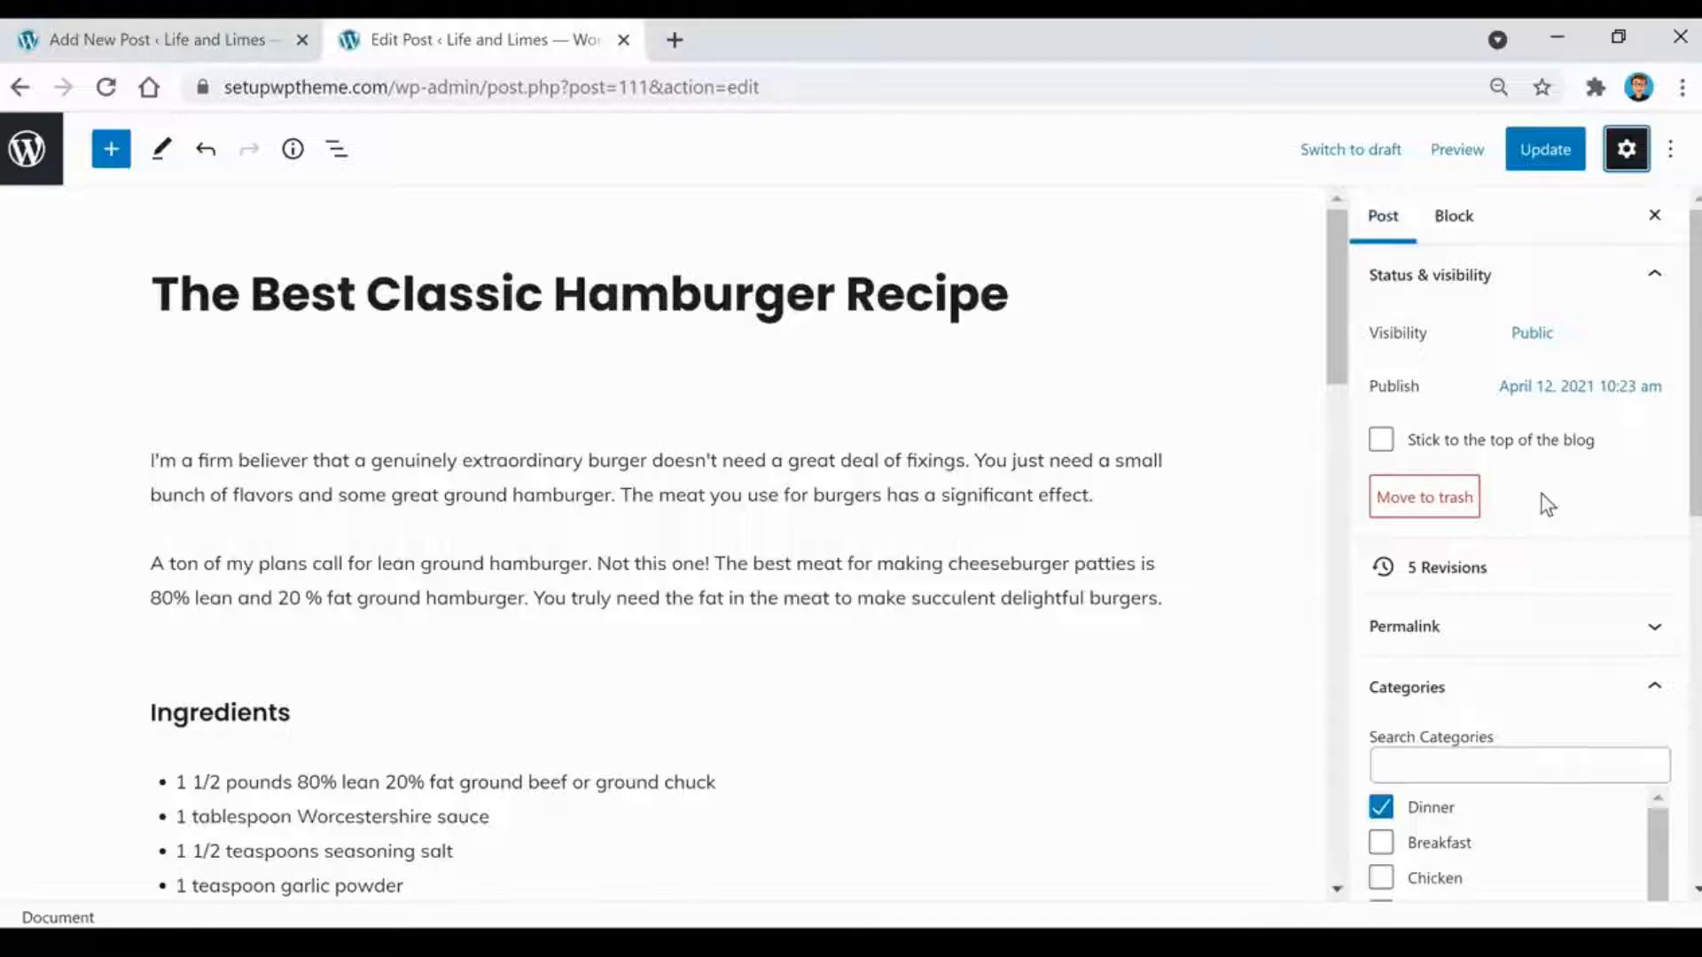
pyautogui.scroll(-5, 1540, 497)
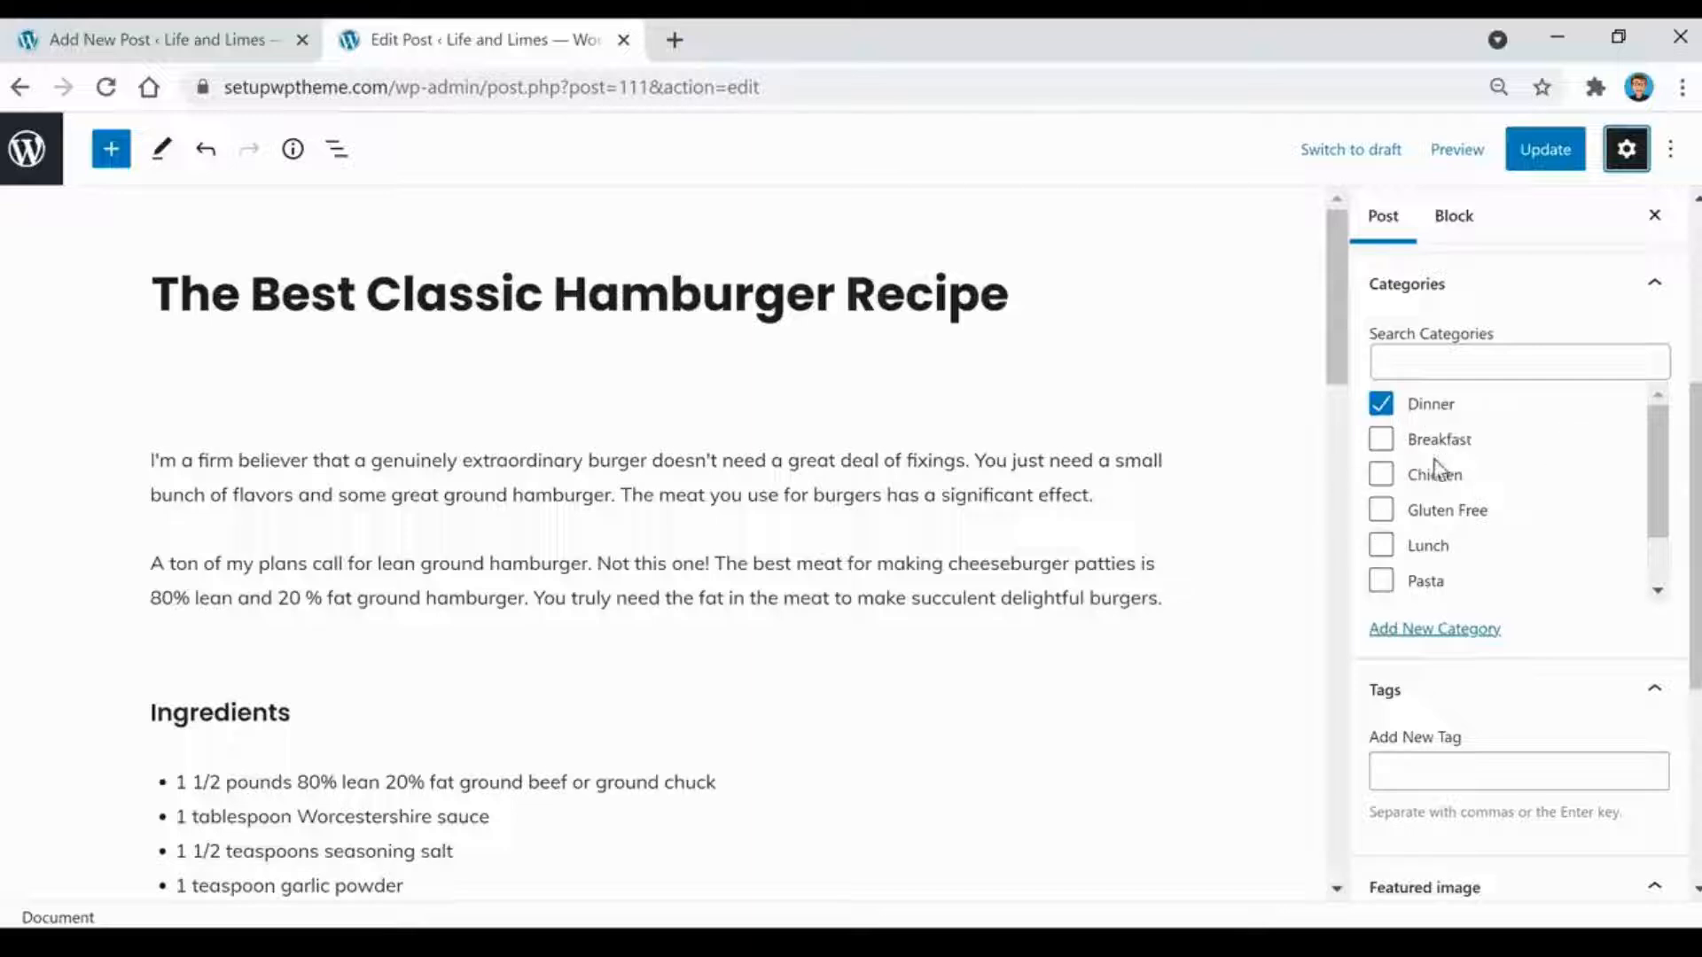
pyautogui.scroll(-2, 1434, 468)
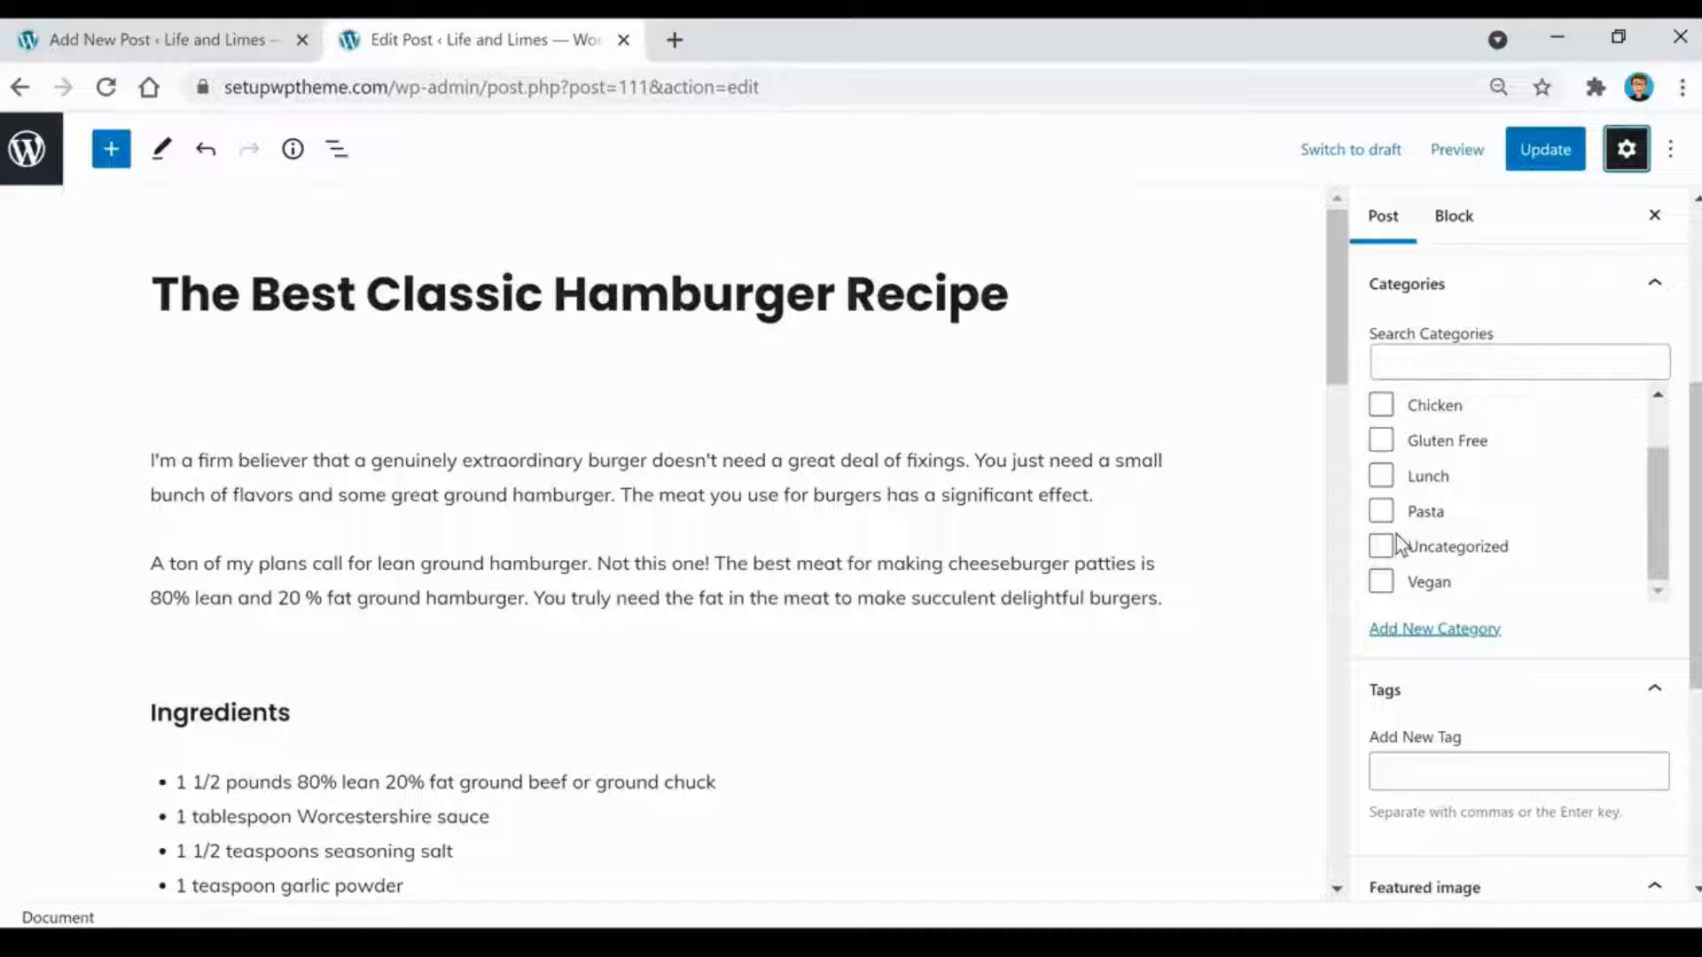
pyautogui.scroll(2, 1507, 523)
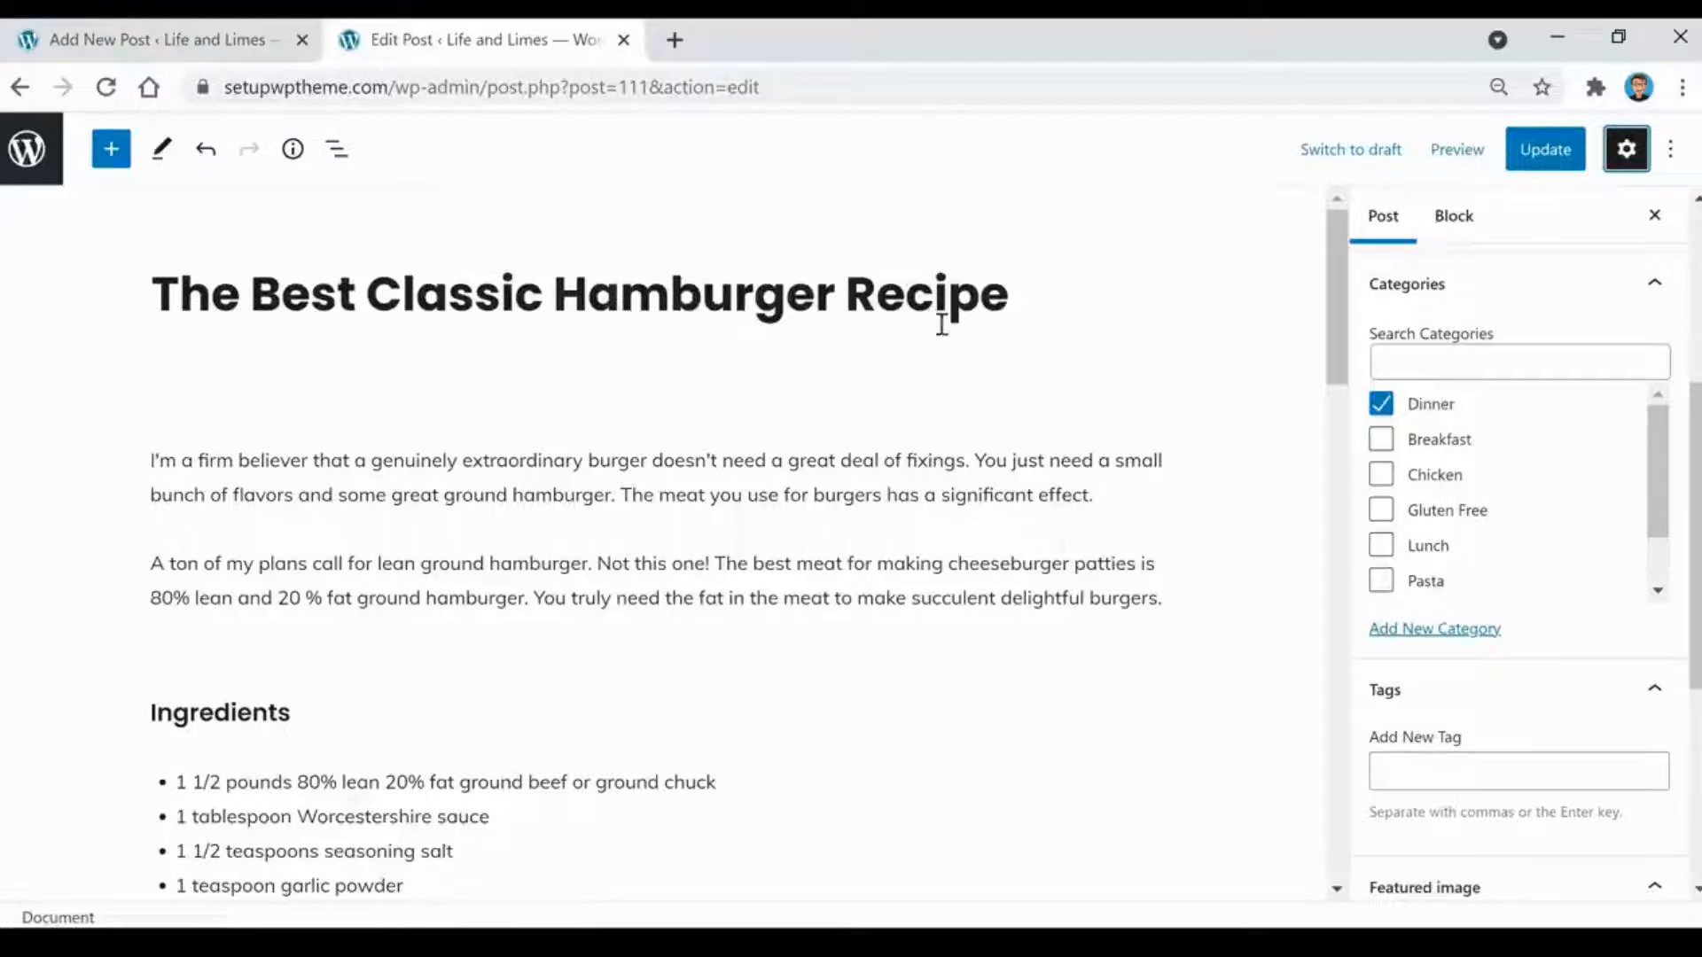
# - Check the hamburger post's featured image in the editor and how it is displayed on the site's front page
pyautogui.moveTo(991, 642)
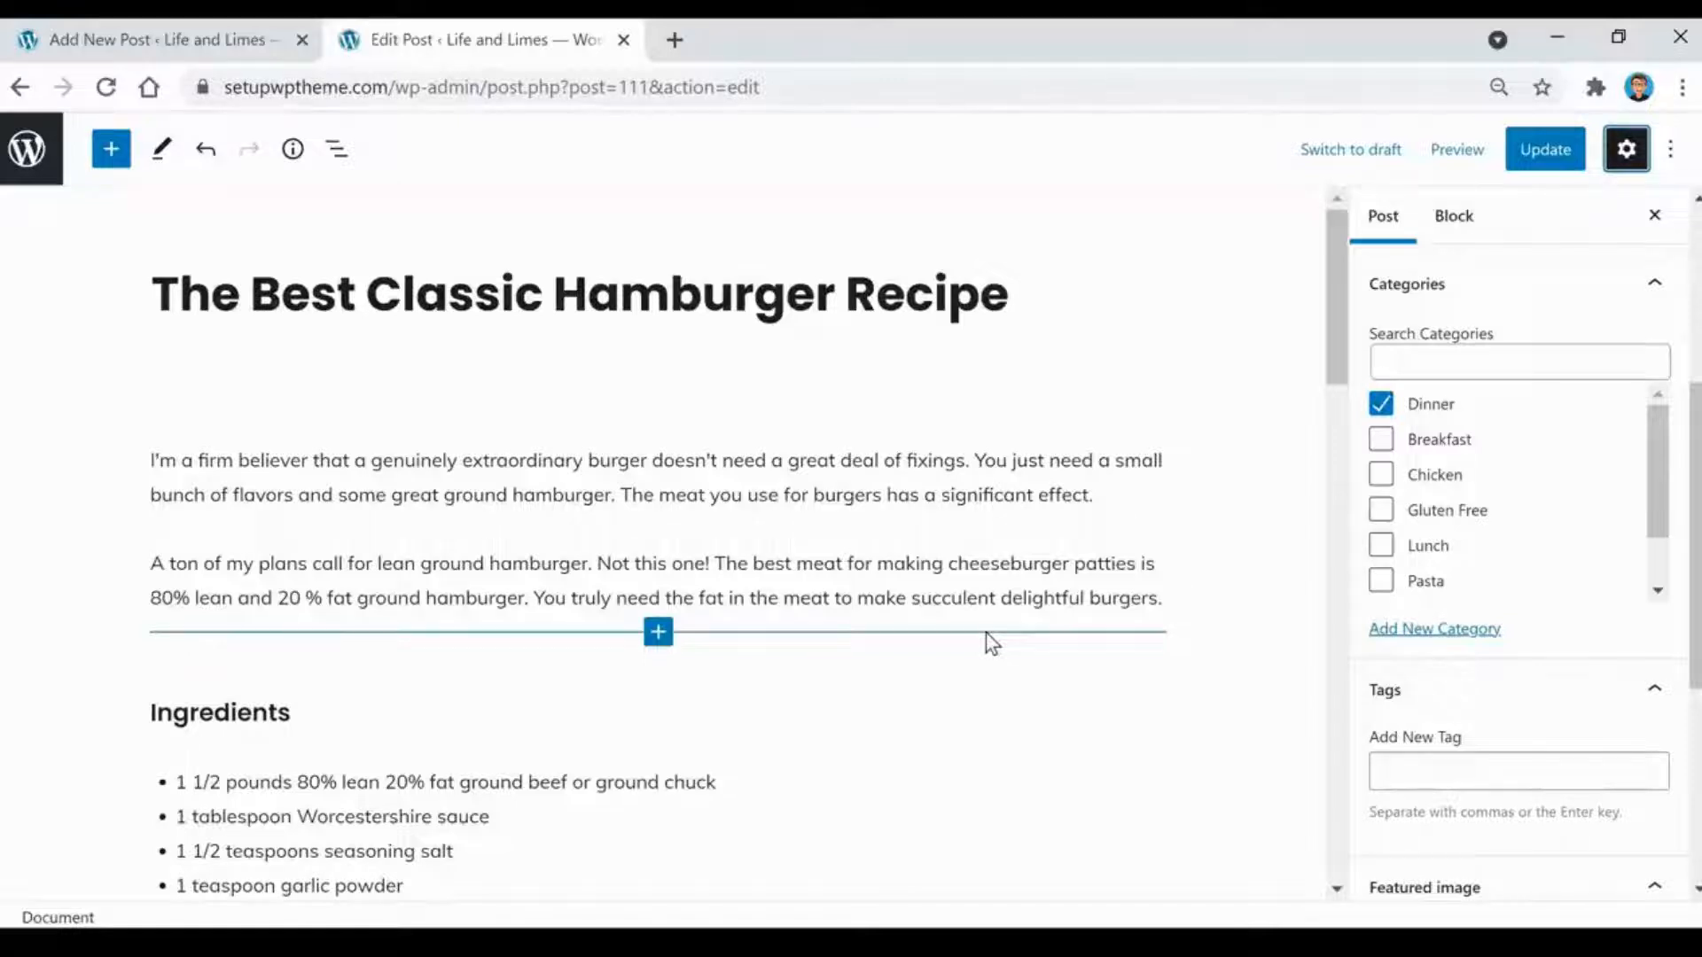
pyautogui.click(969, 593)
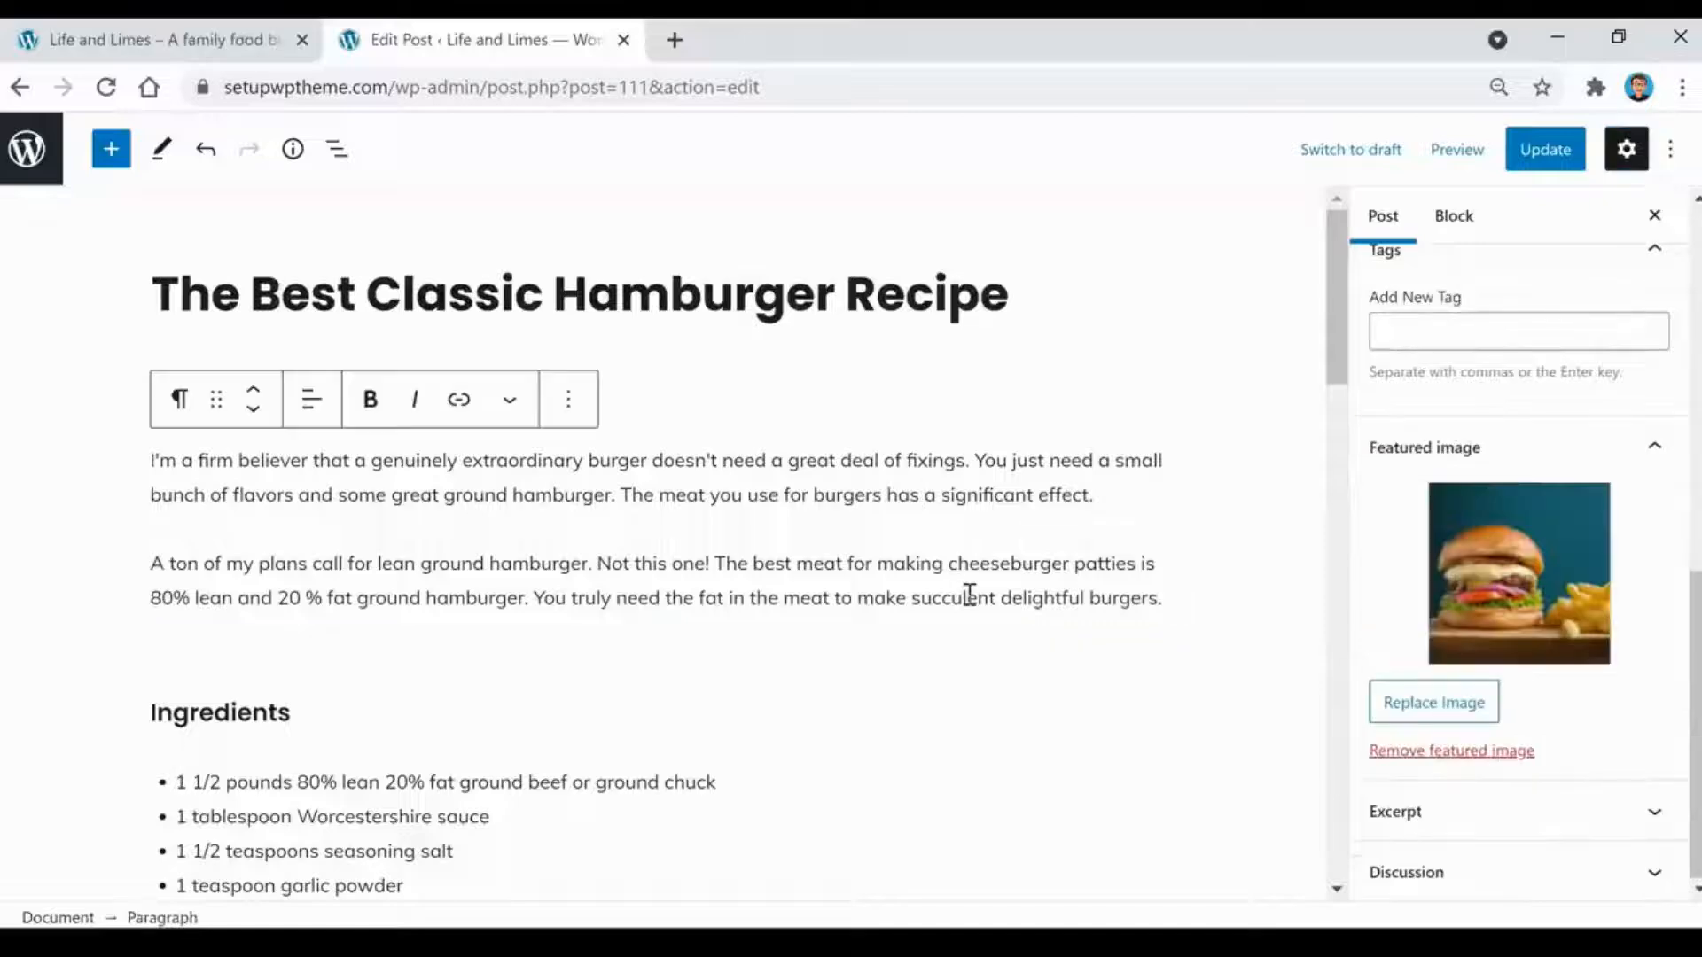
pyautogui.click(181, 43)
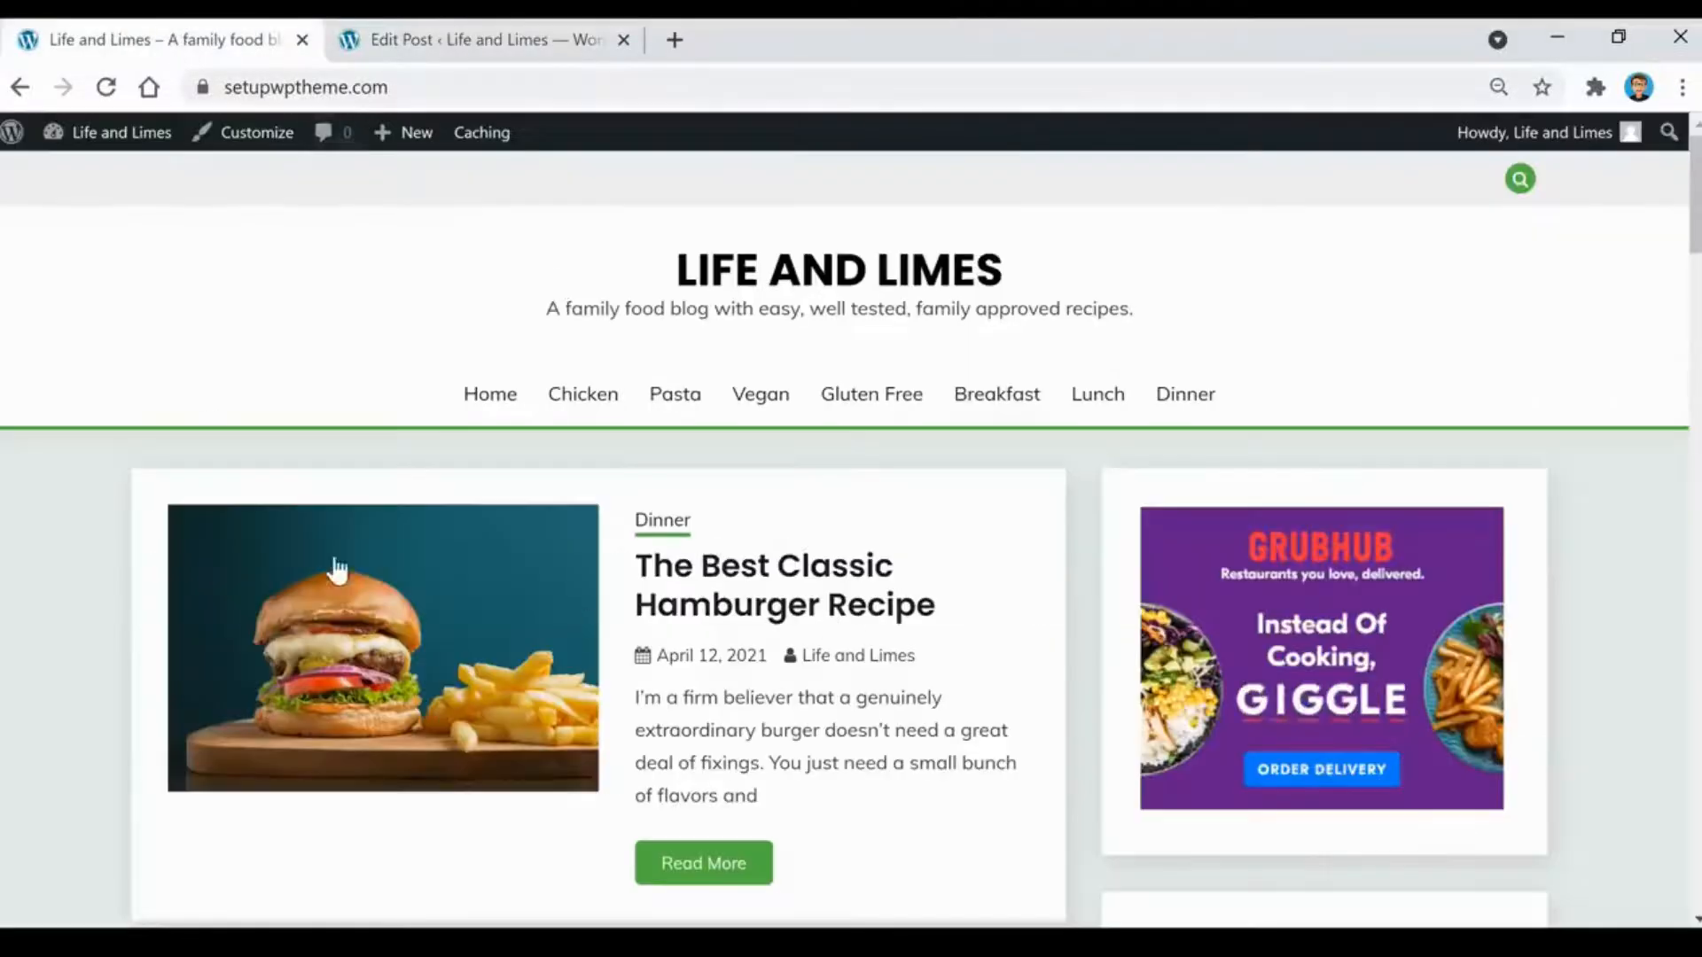
# - Reopen the hamburger post's featured image selection, view the upload option, and set the burger and fries photo from the media library
pyautogui.scroll(-5, 969, 722)
pyautogui.scroll(5, 518, 736)
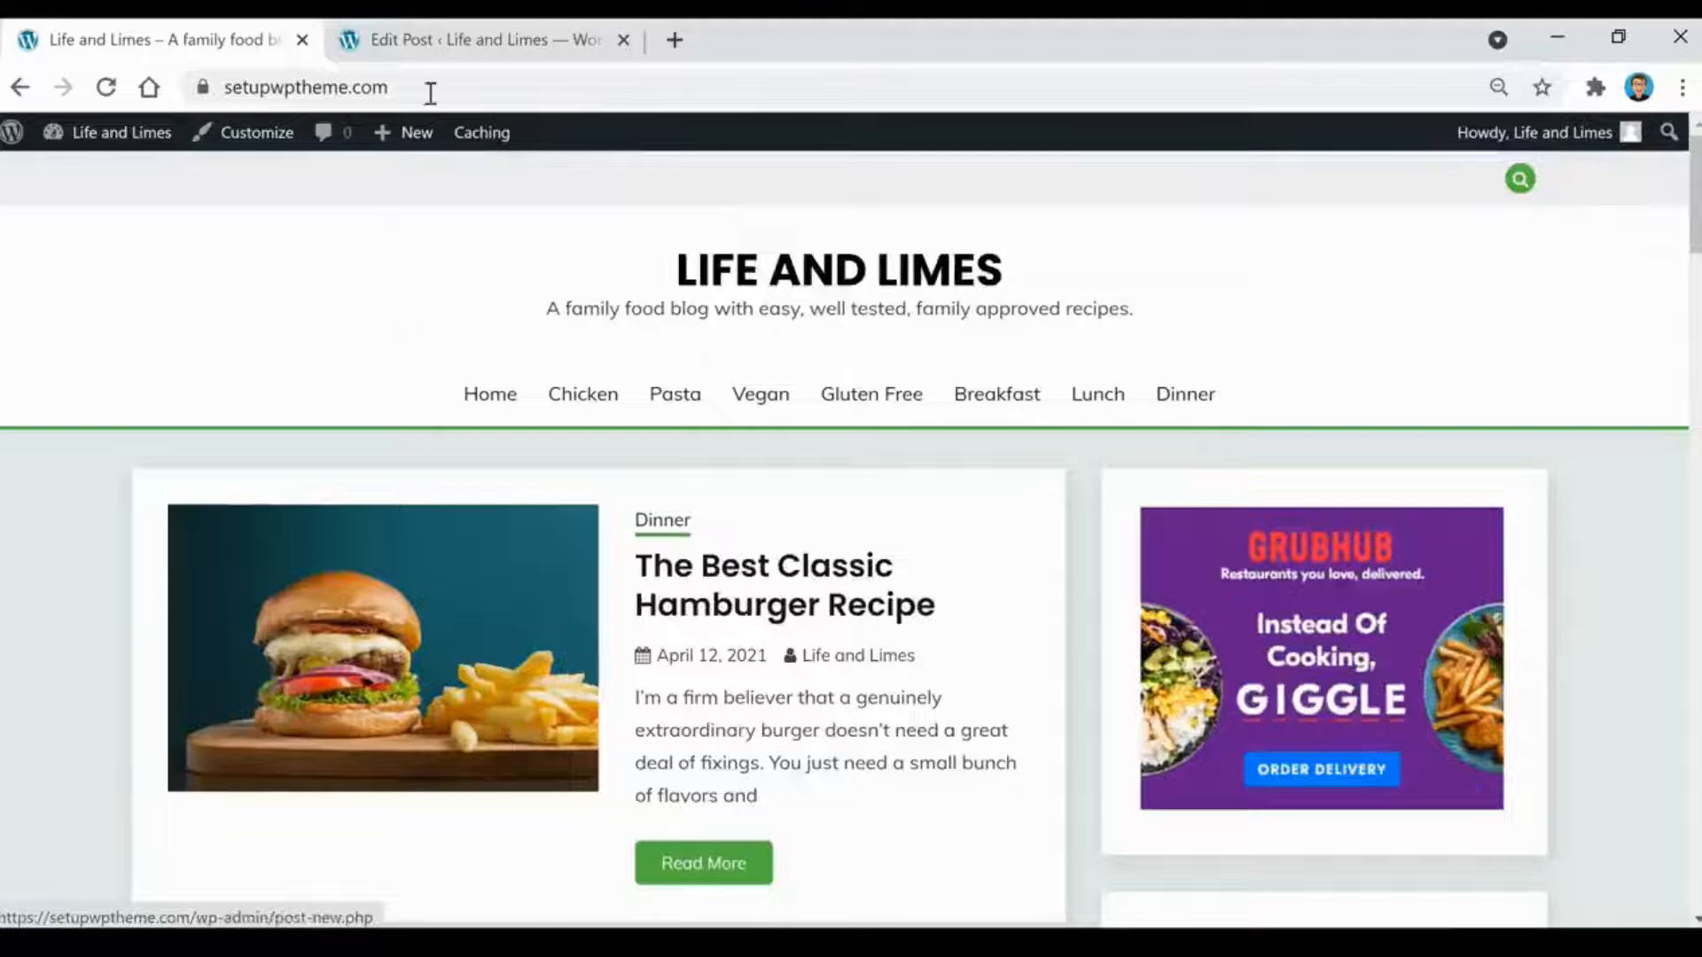
pyautogui.click(489, 42)
pyautogui.scroll(5, 1534, 391)
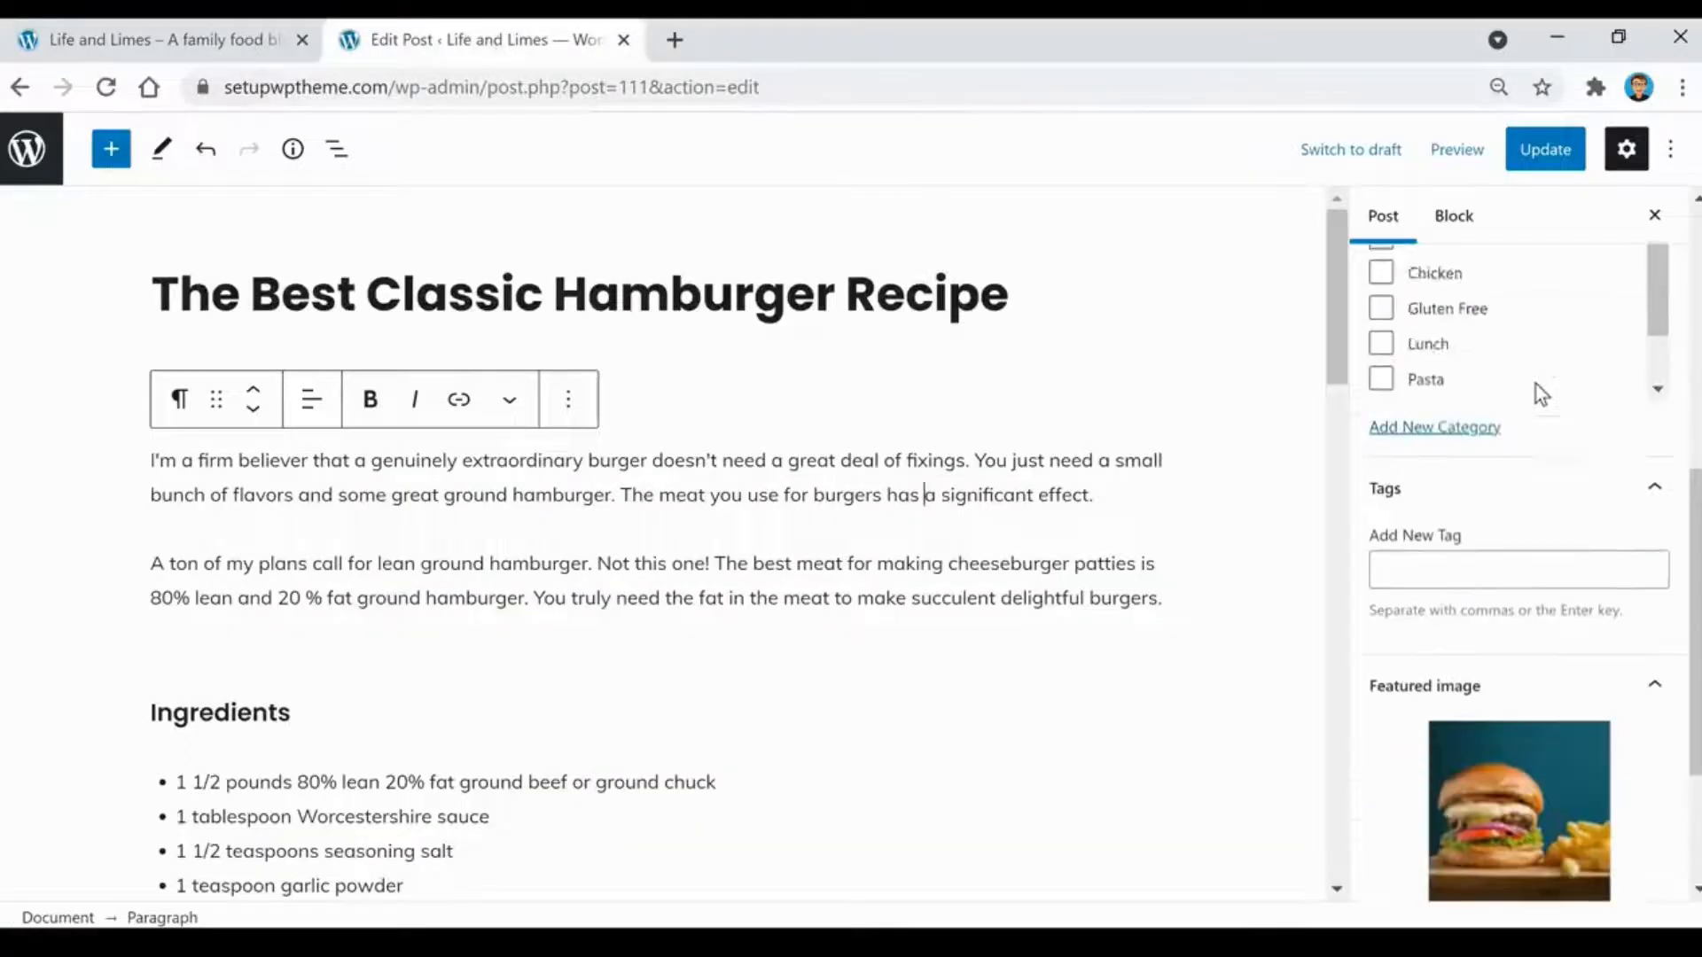
pyautogui.scroll(-1, 1540, 394)
pyautogui.scroll(-4, 1540, 394)
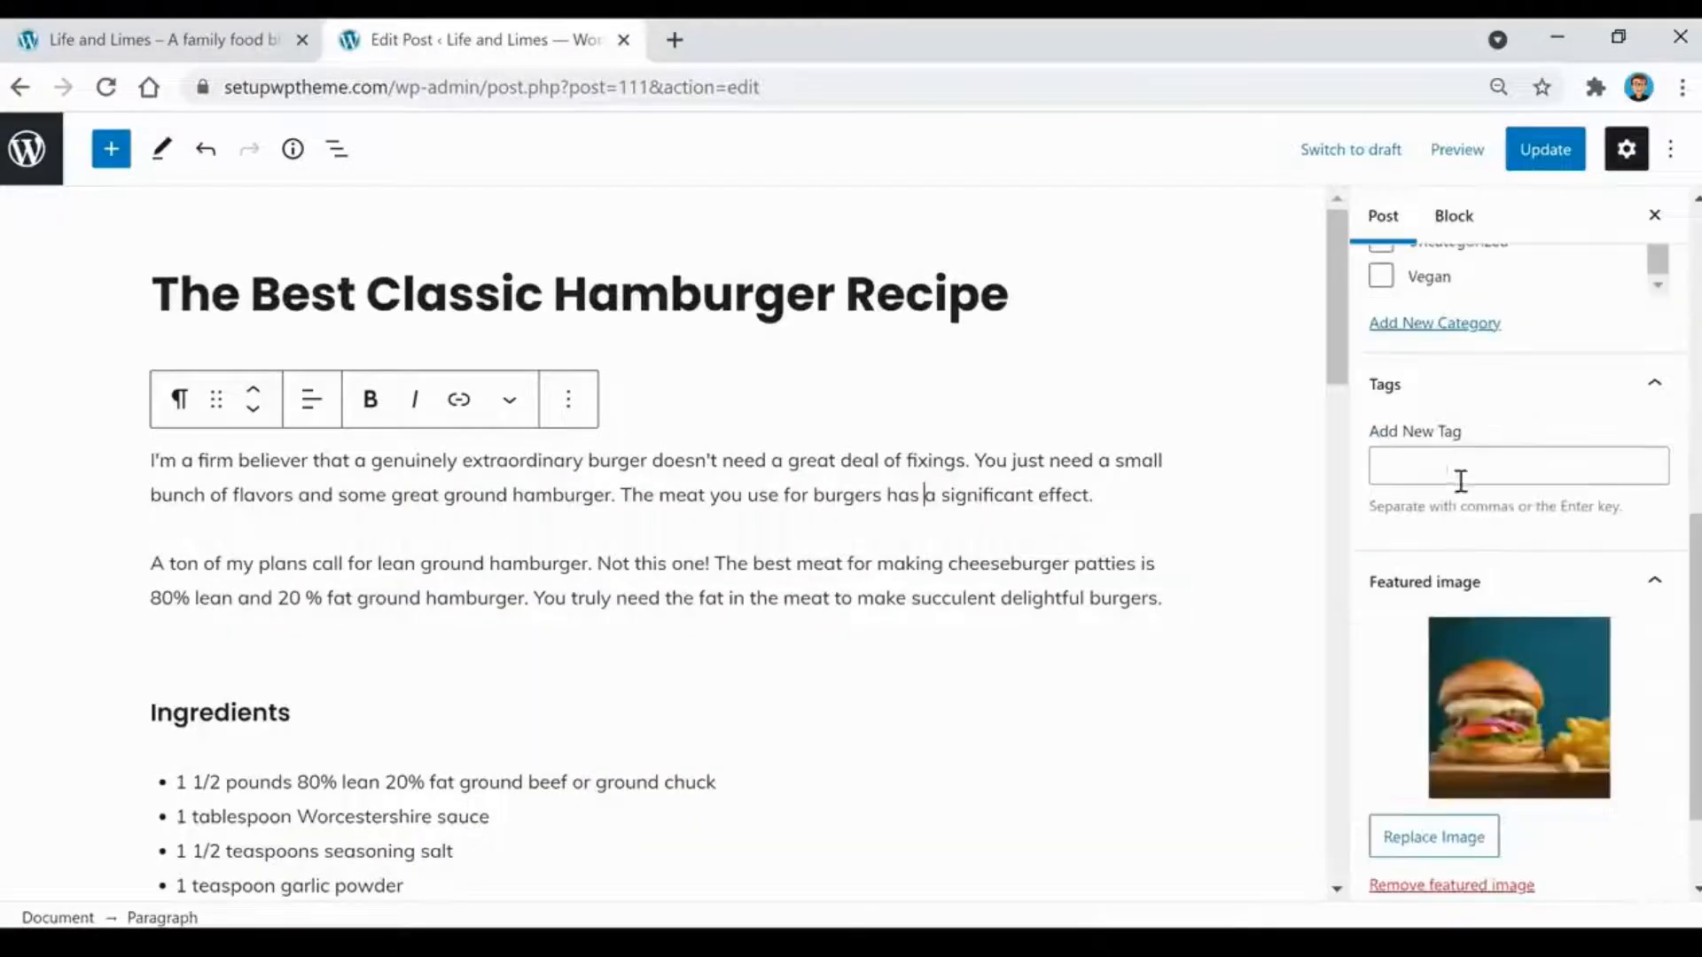
pyautogui.scroll(-2, 1481, 437)
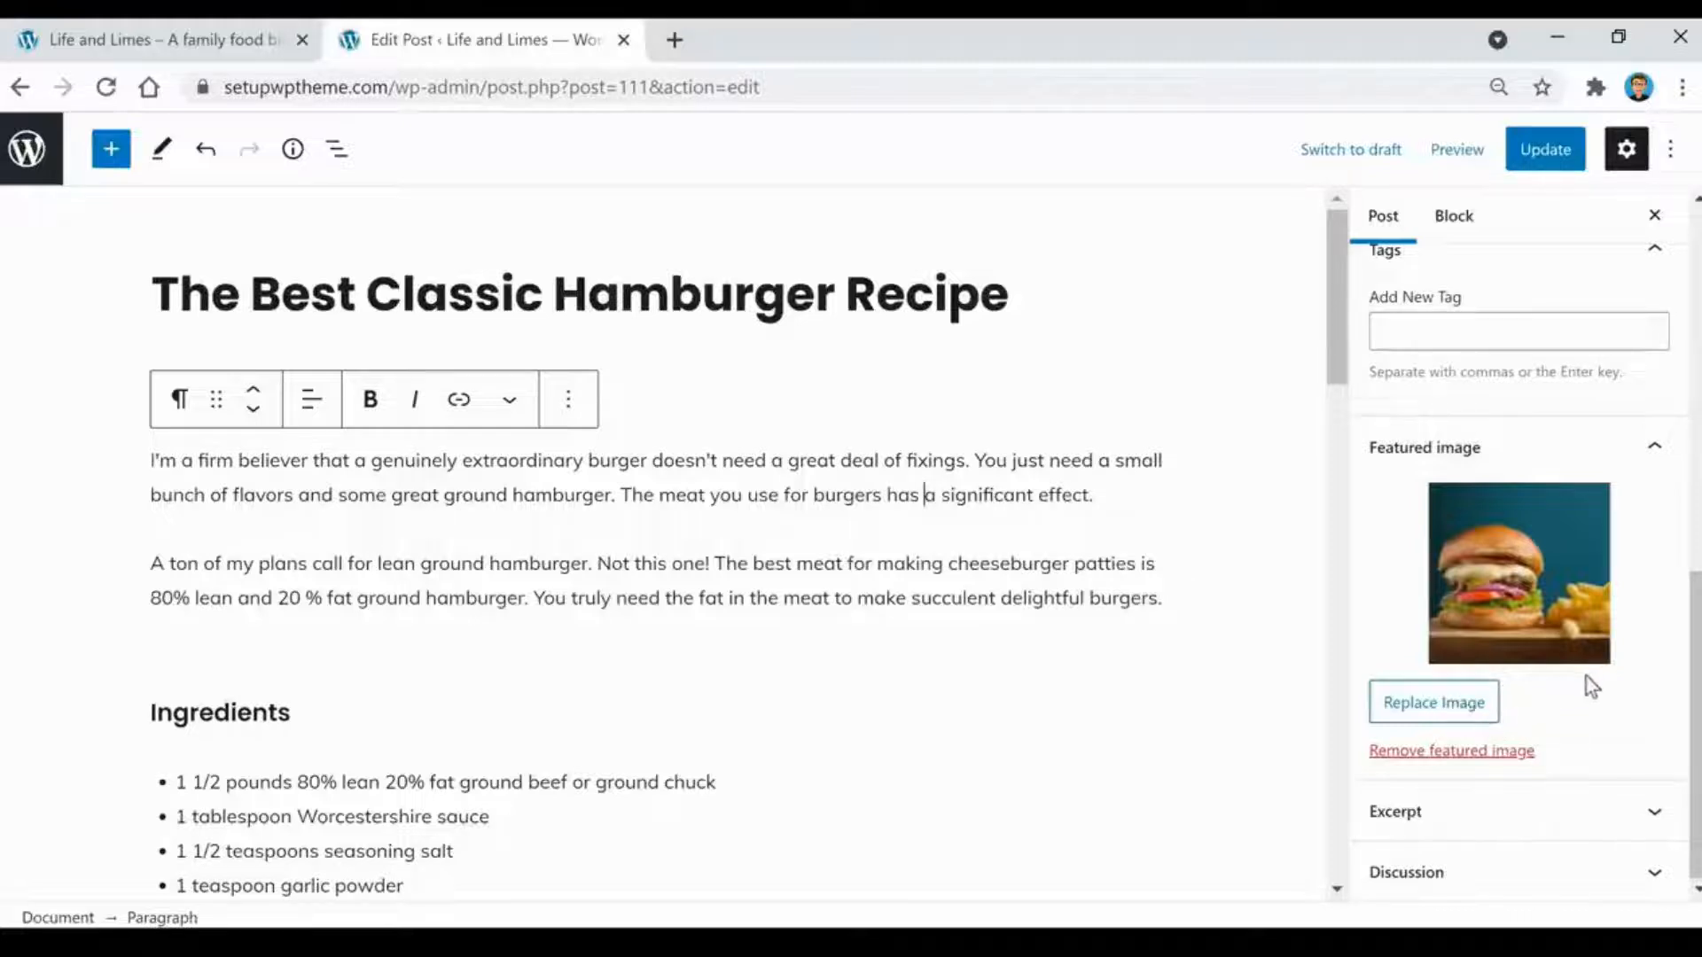
pyautogui.click(1459, 722)
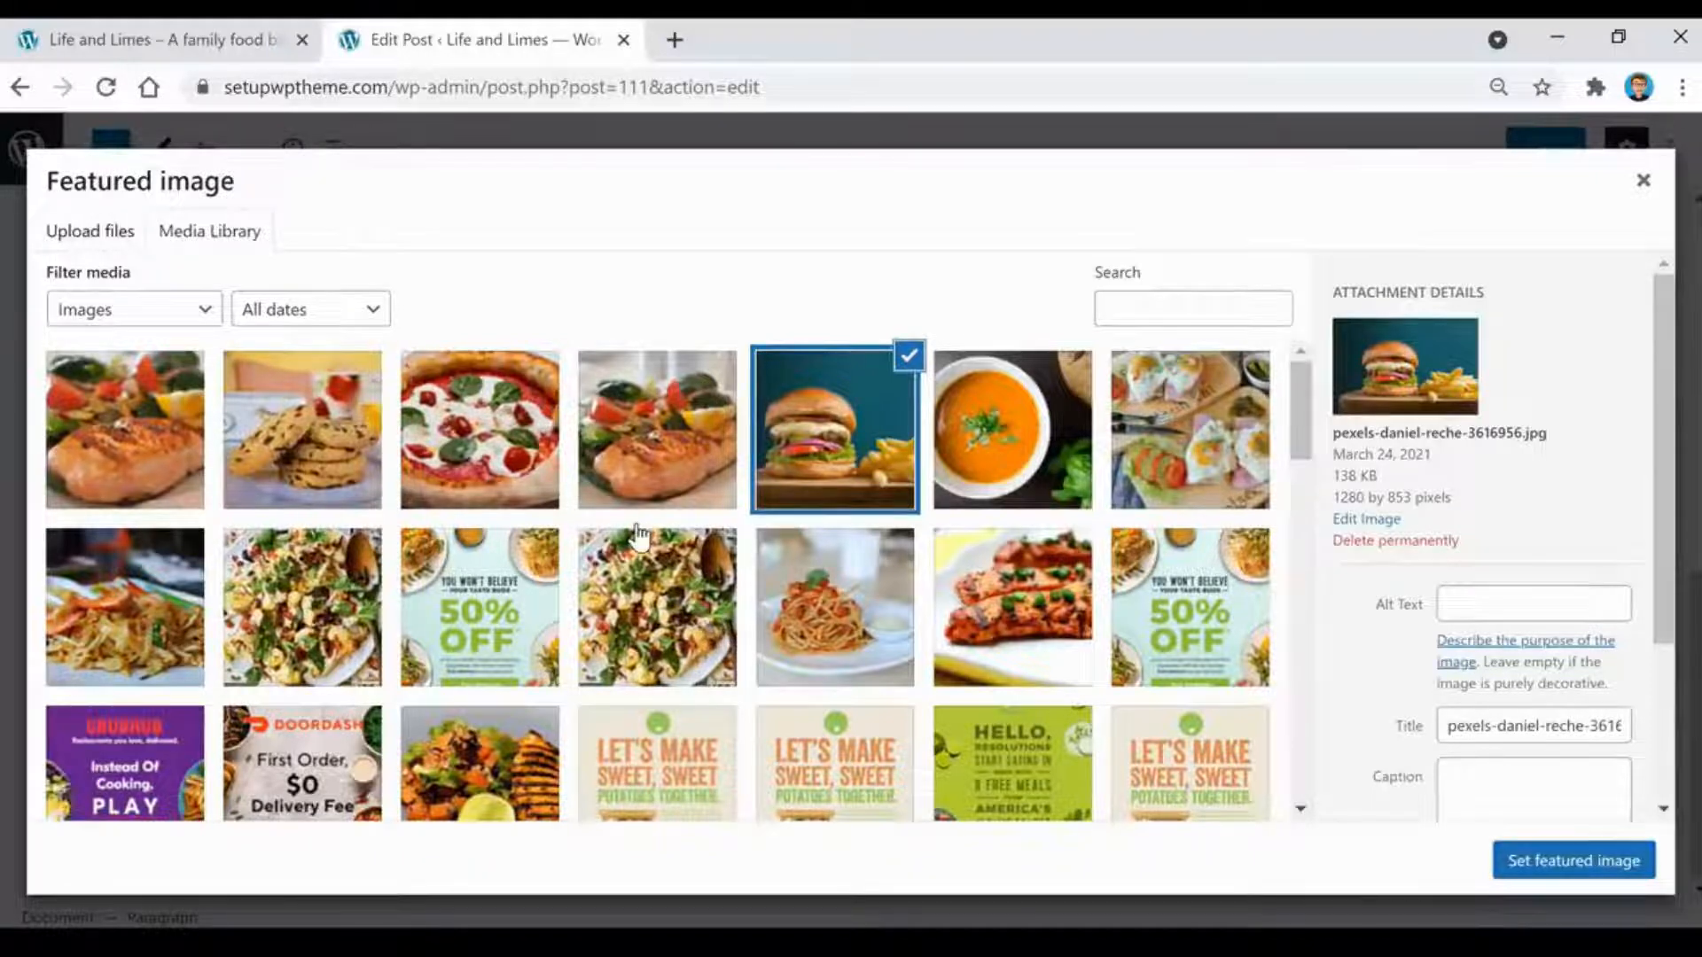
pyautogui.click(92, 230)
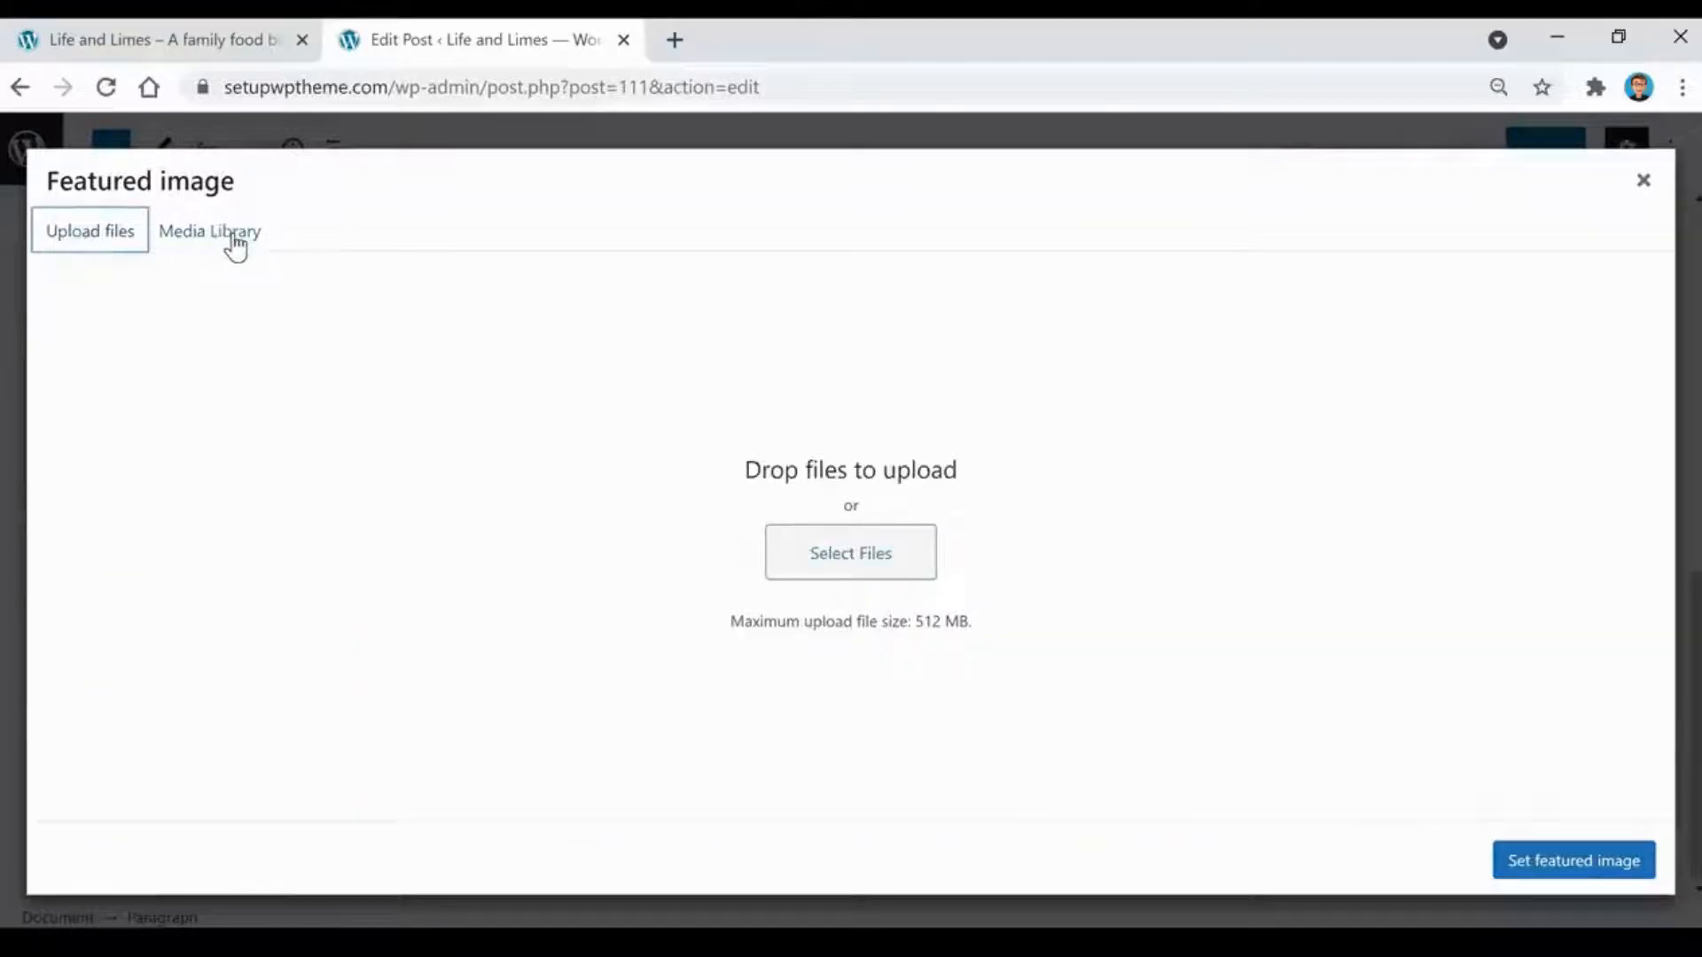
pyautogui.click(234, 236)
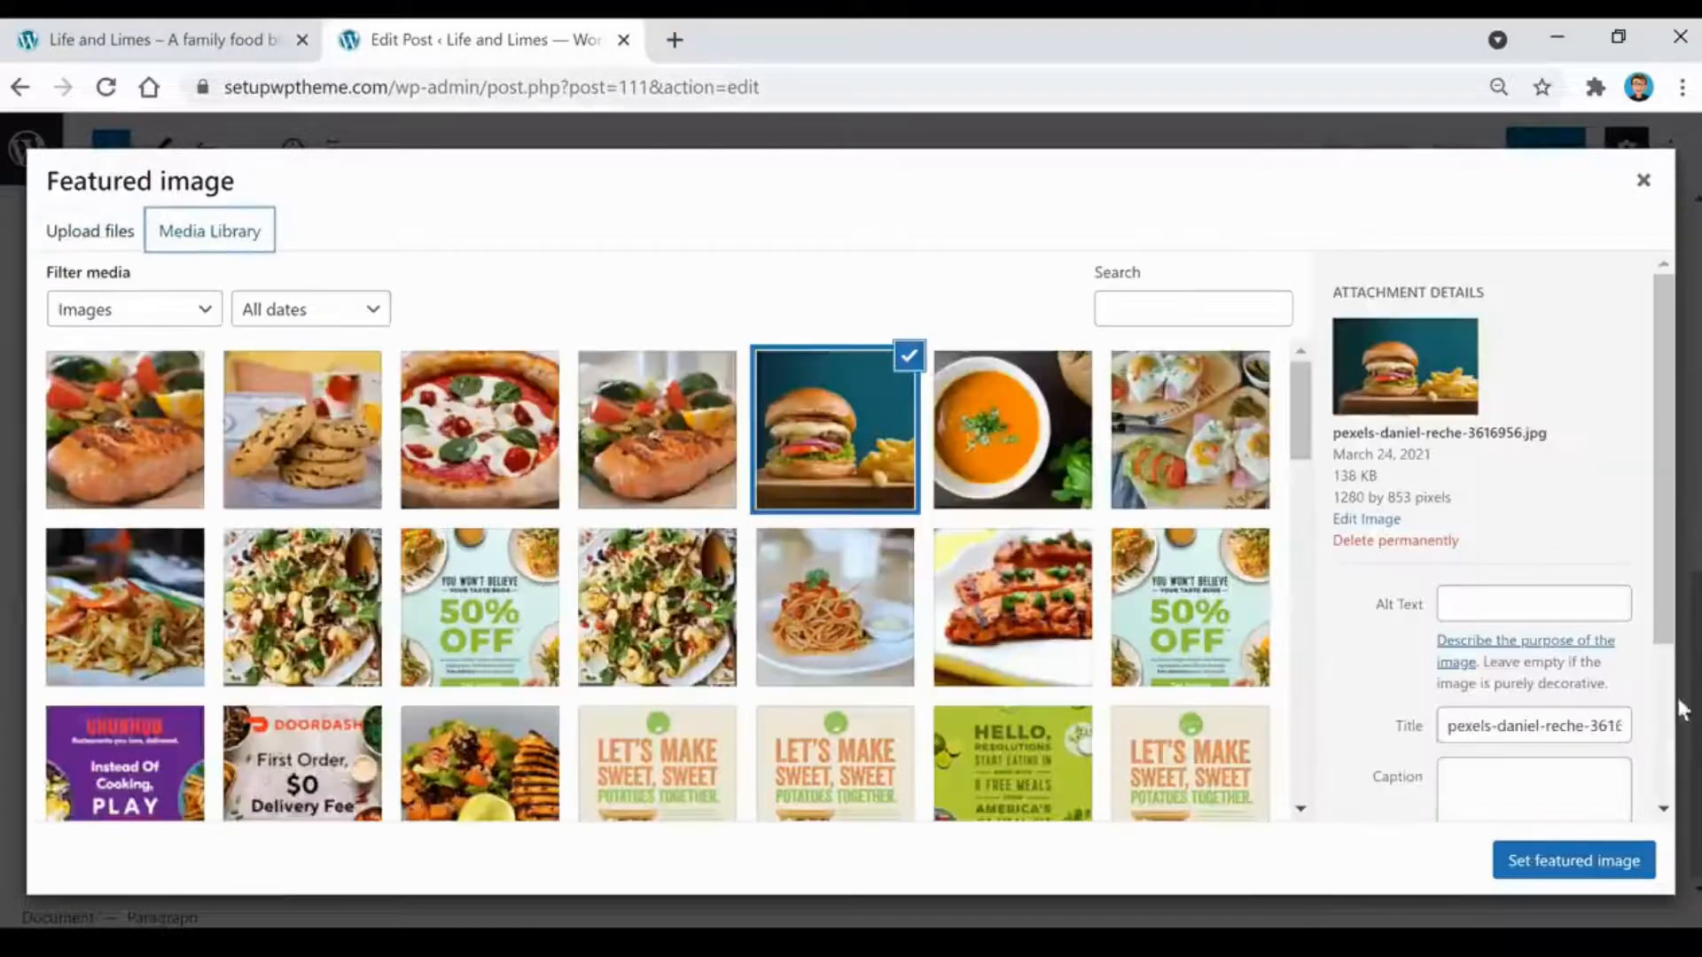
pyautogui.click(1579, 872)
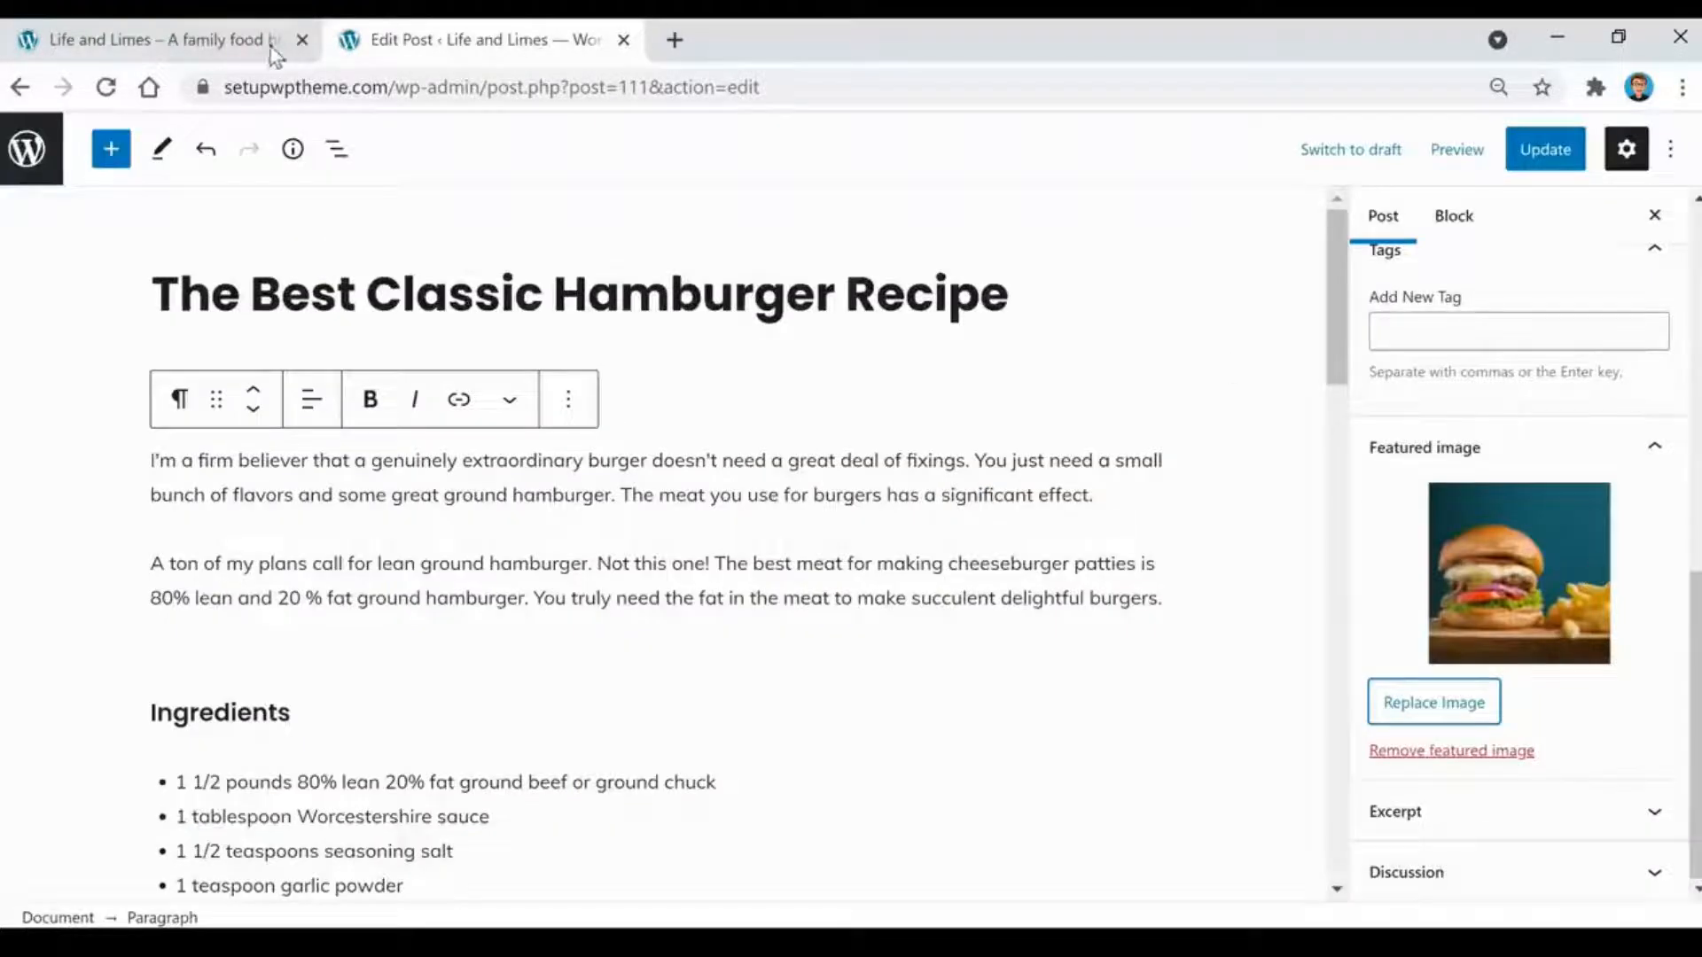
pyautogui.click(211, 56)
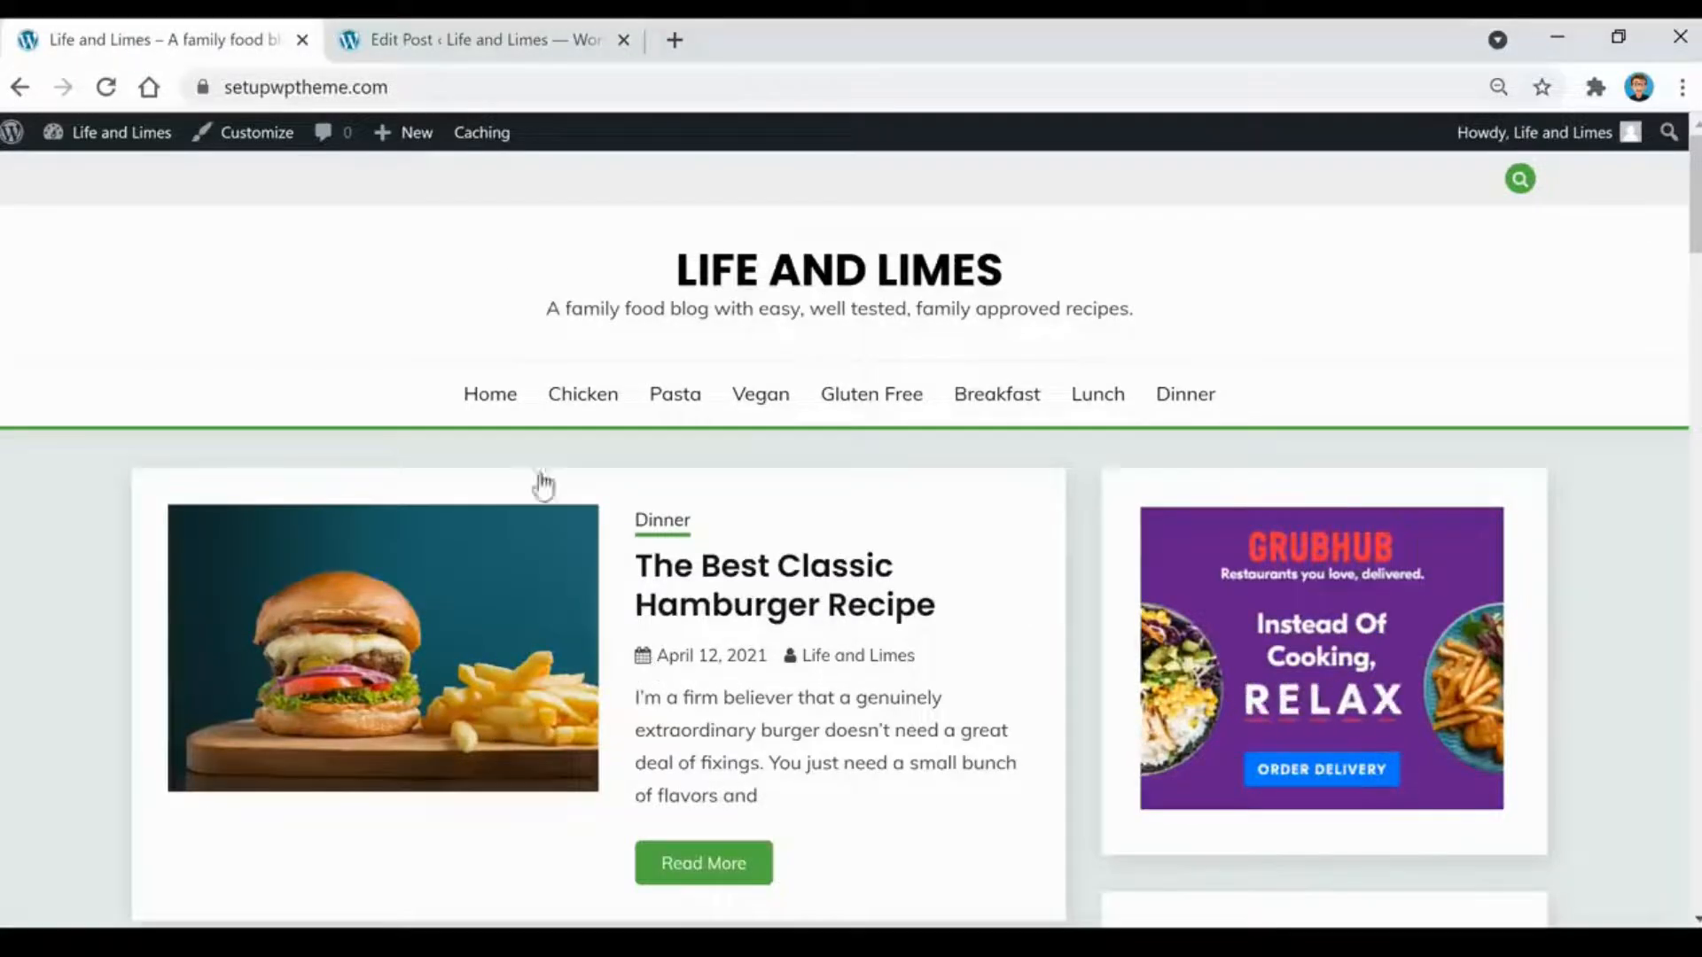
pyautogui.click(423, 48)
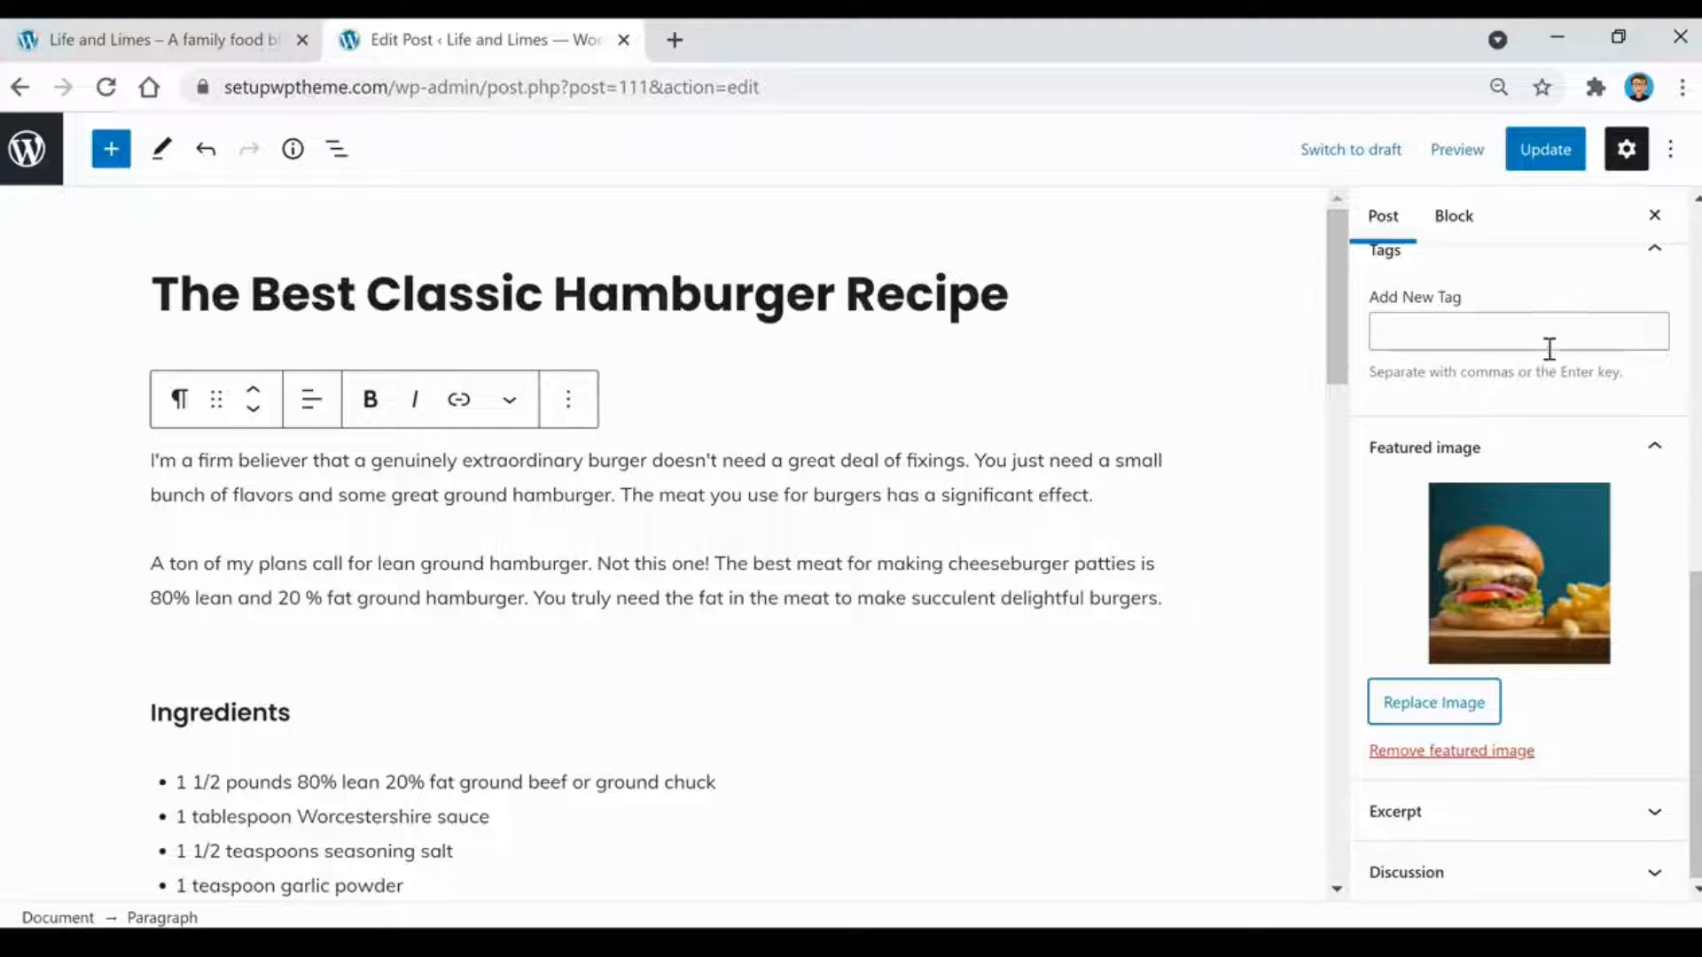
# - Add the post's title, The Best Classic Hamburger Recipe, as a tag of the hamburger post
pyautogui.scroll(1, 1447, 428)
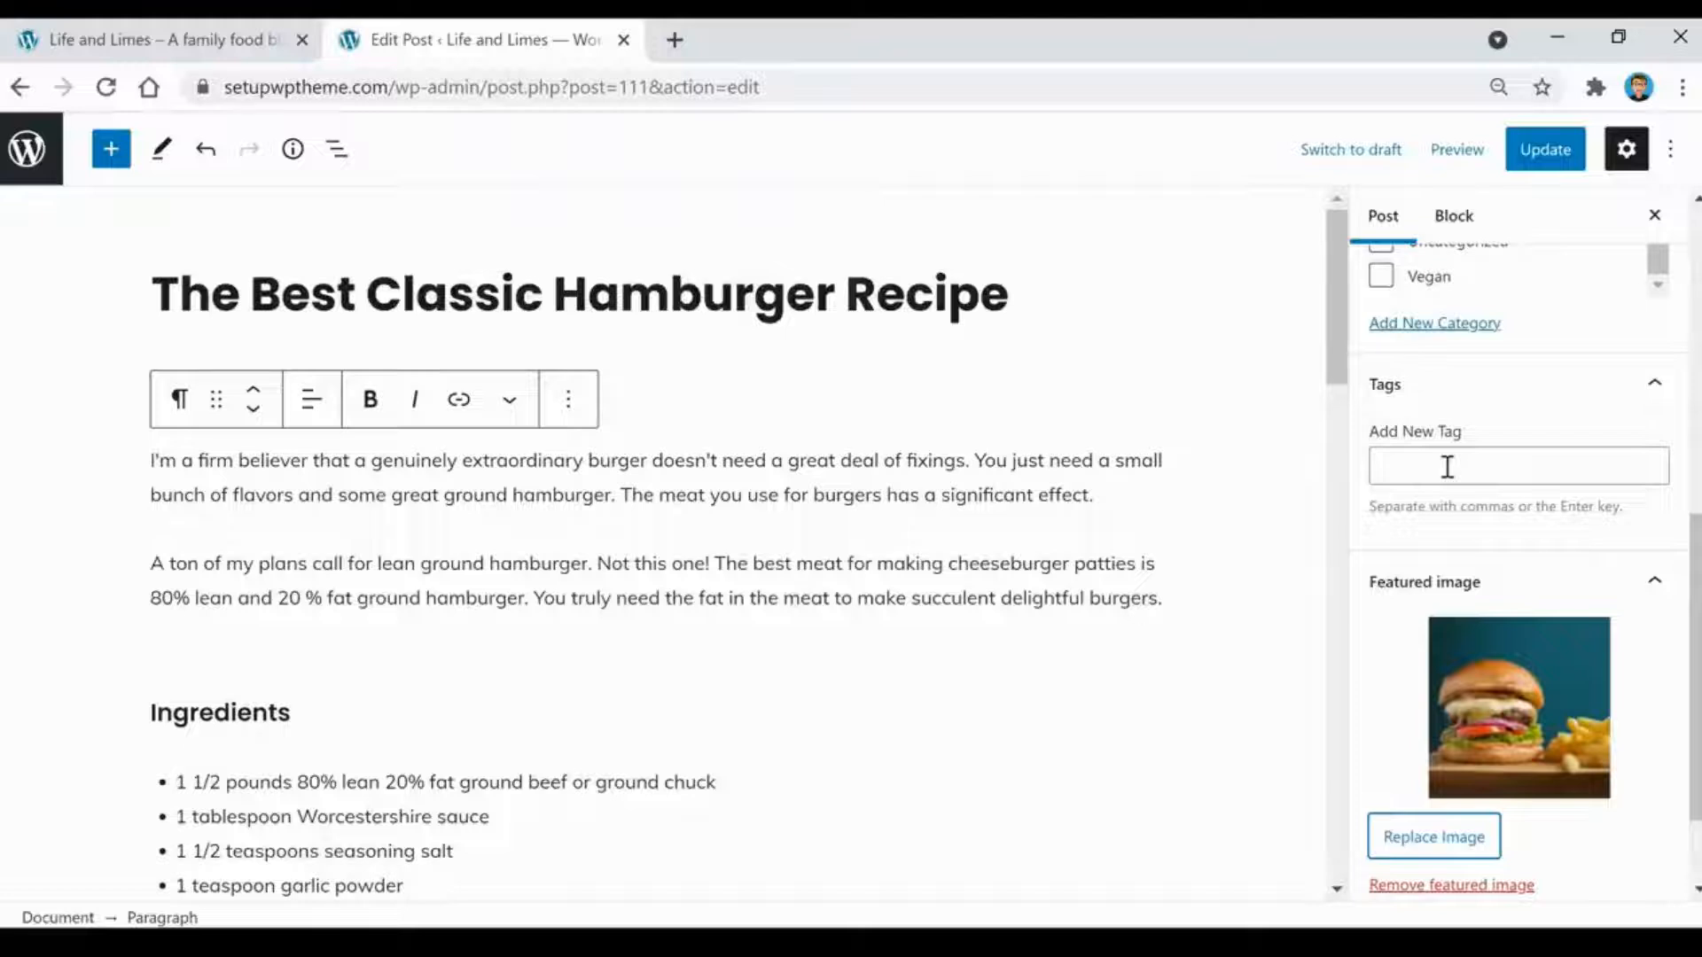
pyautogui.tripleClick(876, 299)
pyautogui.hotkey('ctrl', 'c')
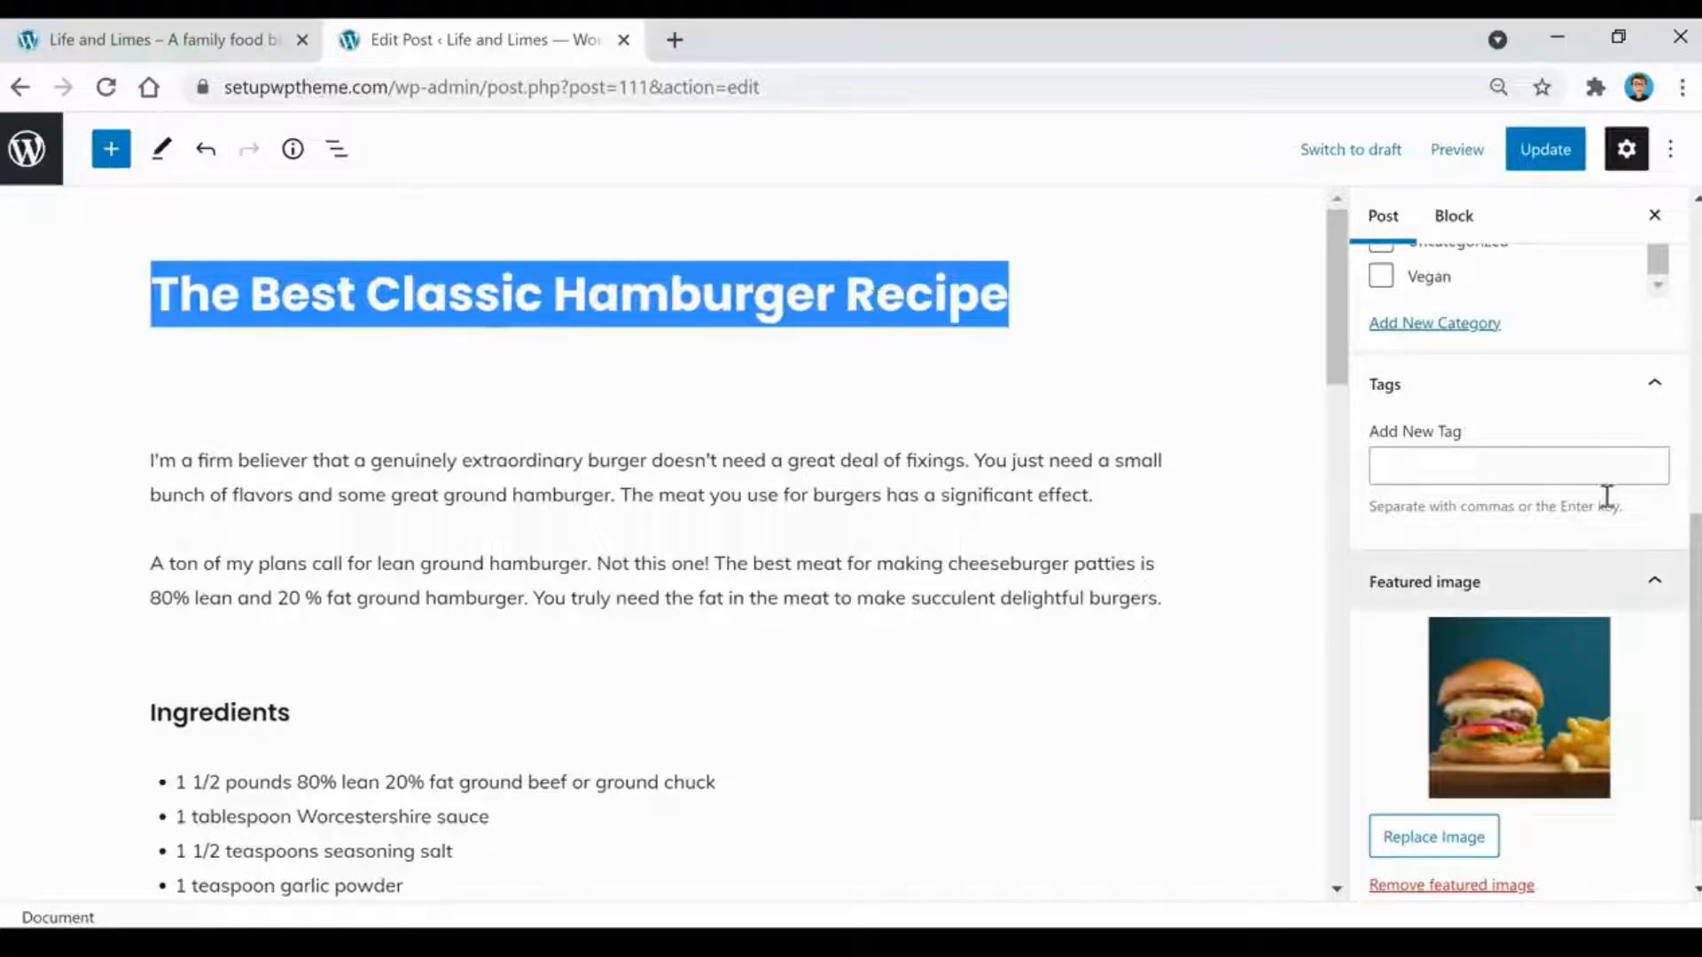
pyautogui.click(1538, 471)
pyautogui.hotkey('ctrl', 'v')
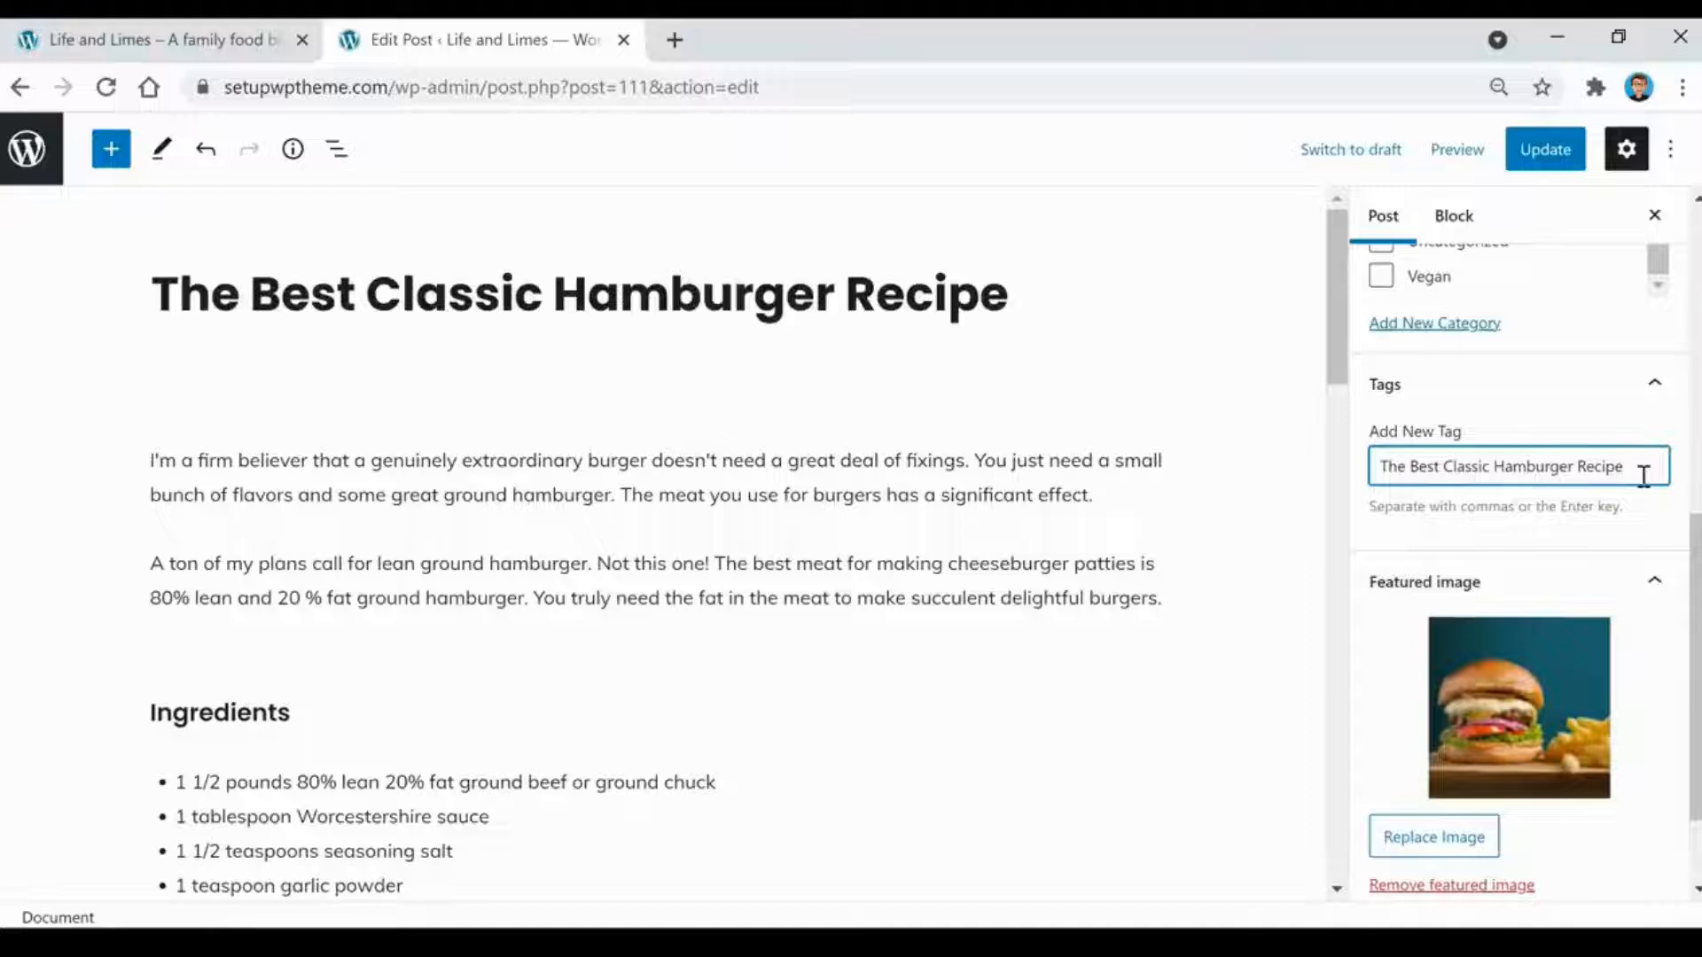
pyautogui.press('Return')
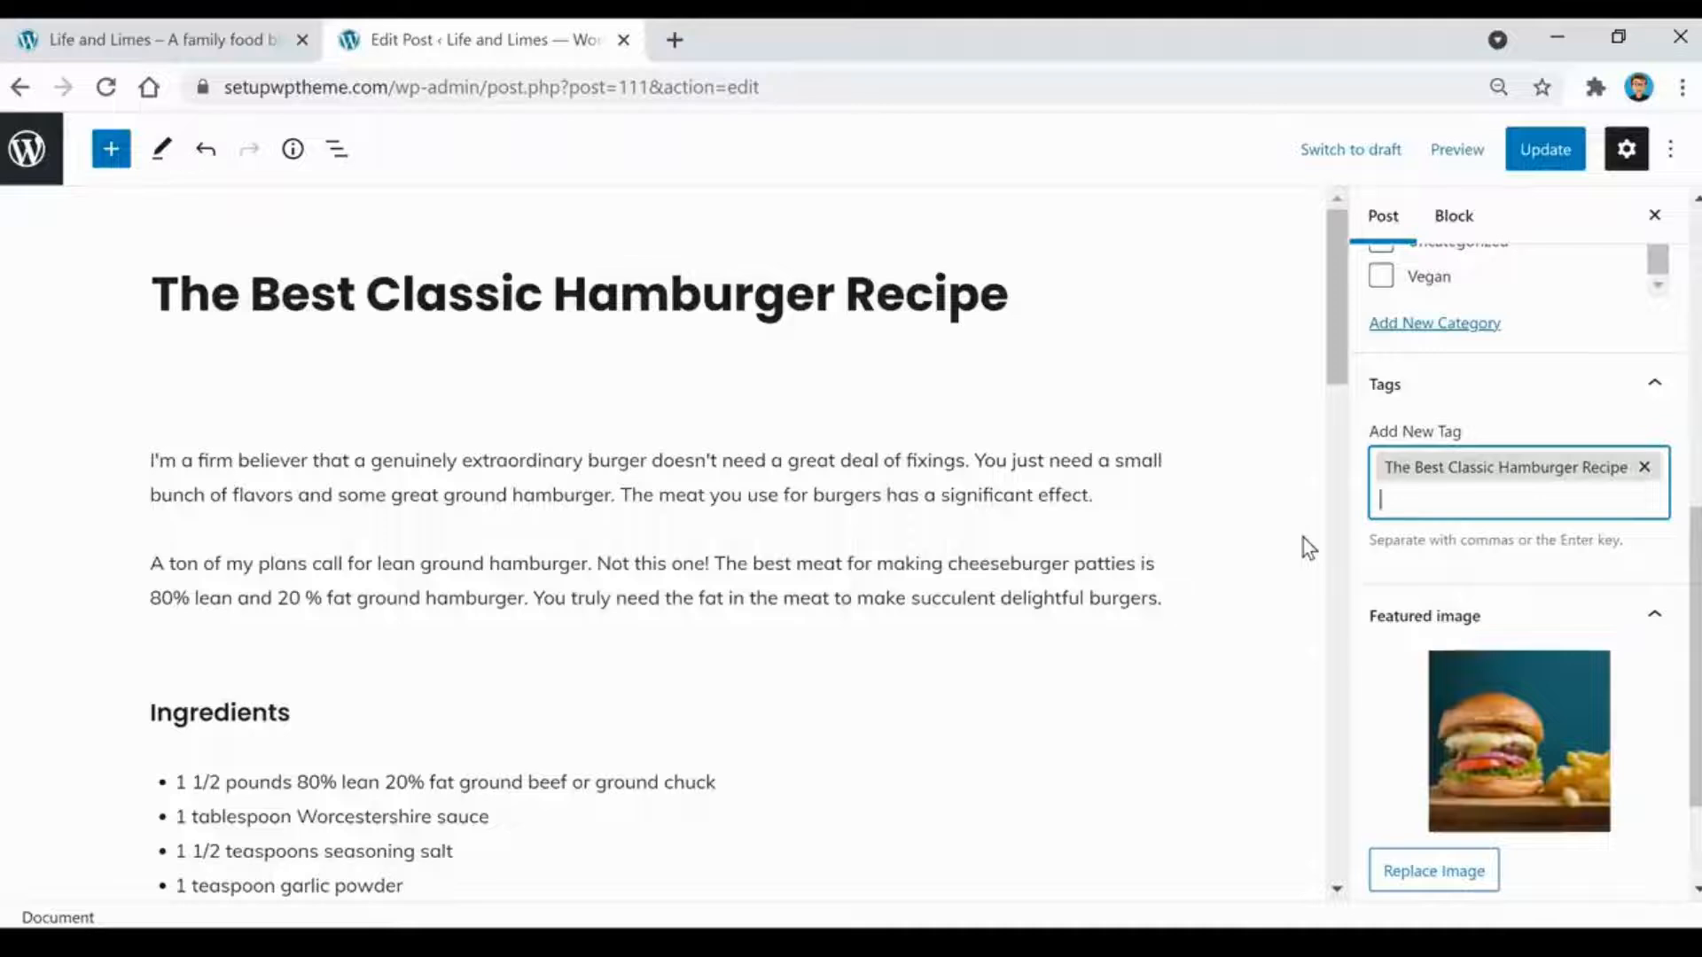
# - Publish the untitled YouTube embed post immediately with public visibility, and save the other new post containing "1" as a draft
pyautogui.scroll(8, 1537, 553)
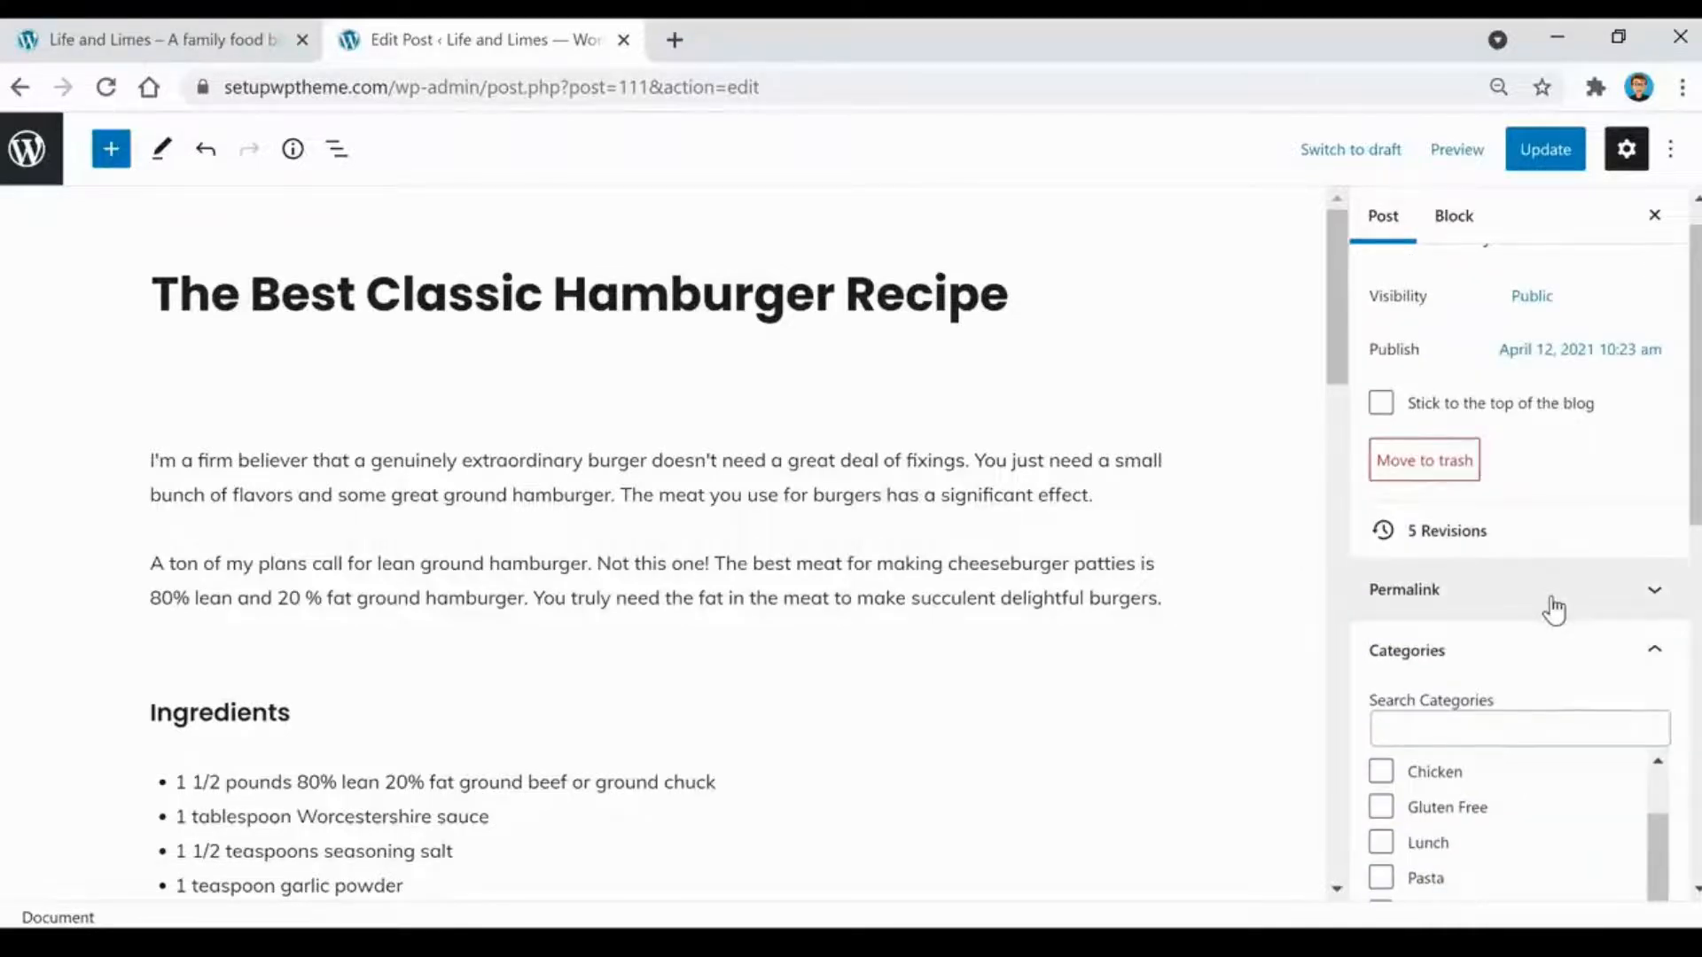
pyautogui.scroll(1, 1556, 576)
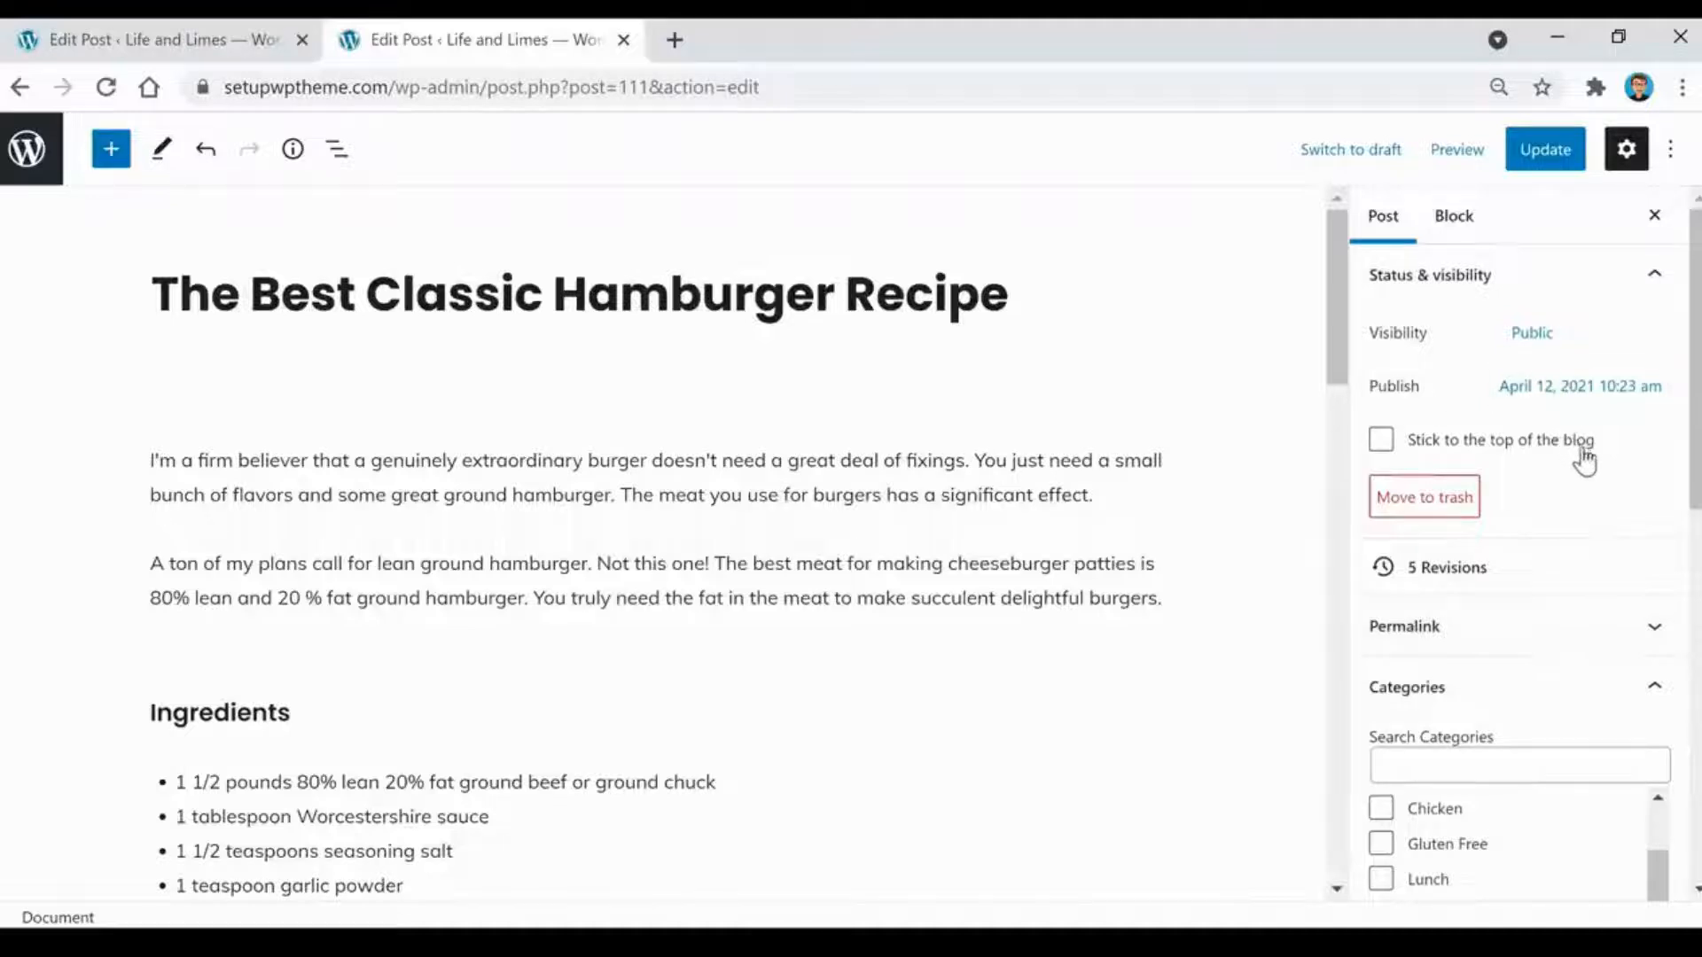
pyautogui.click(212, 50)
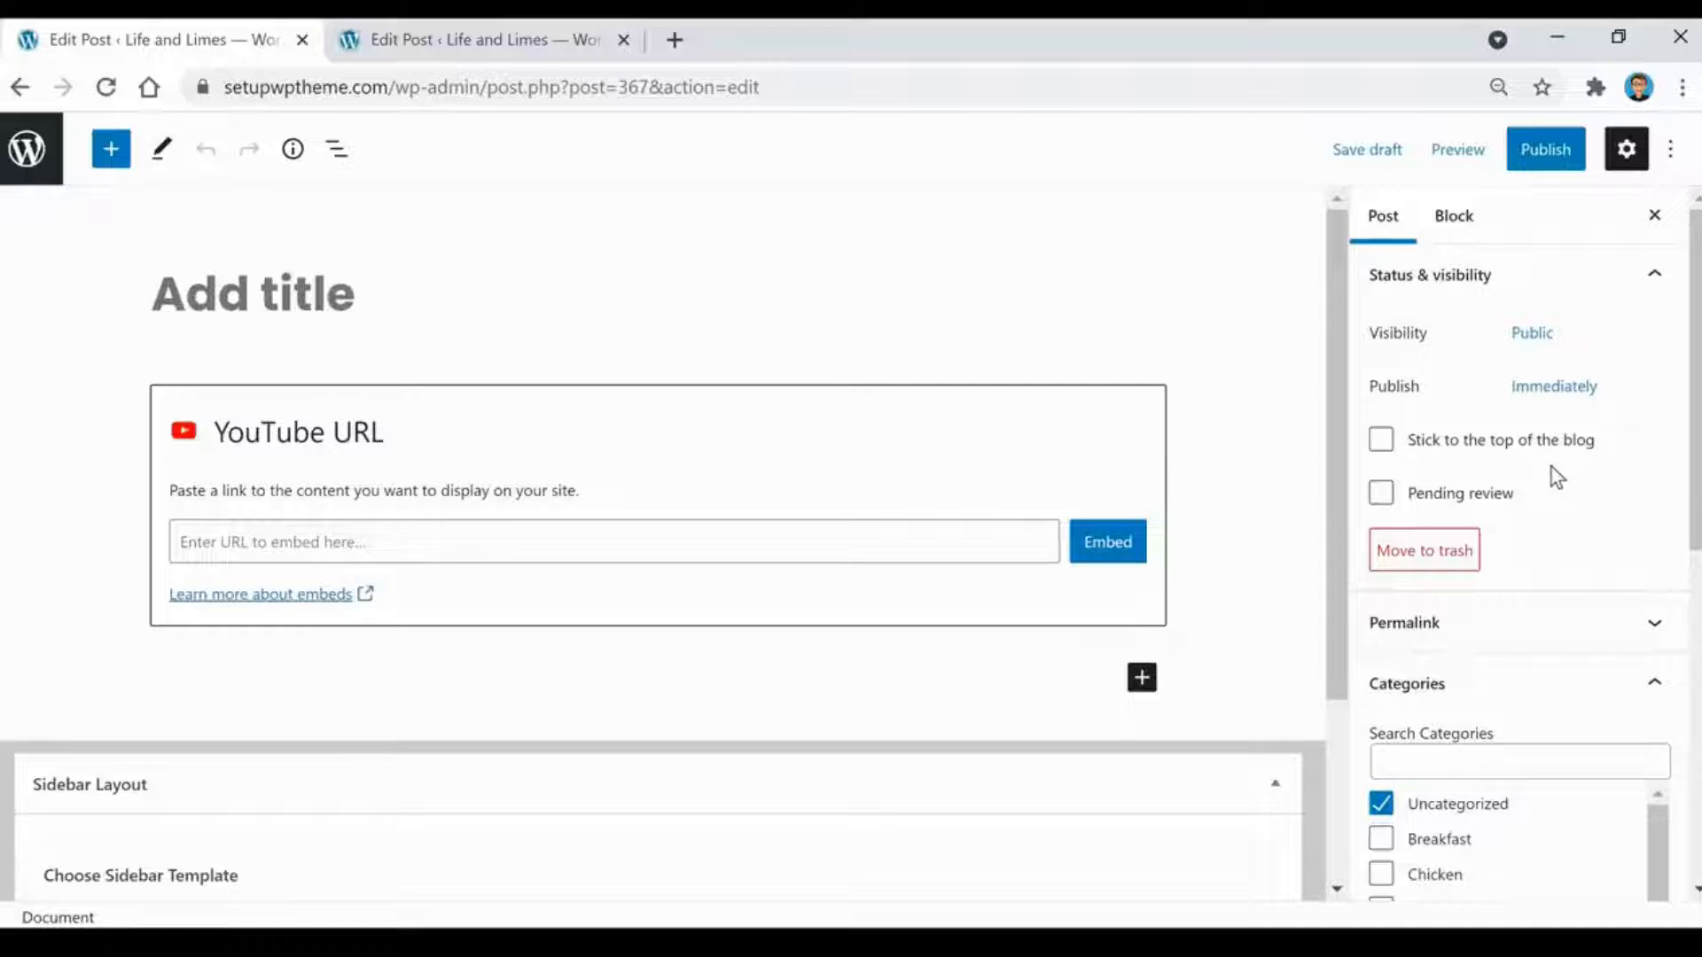
pyautogui.click(1549, 160)
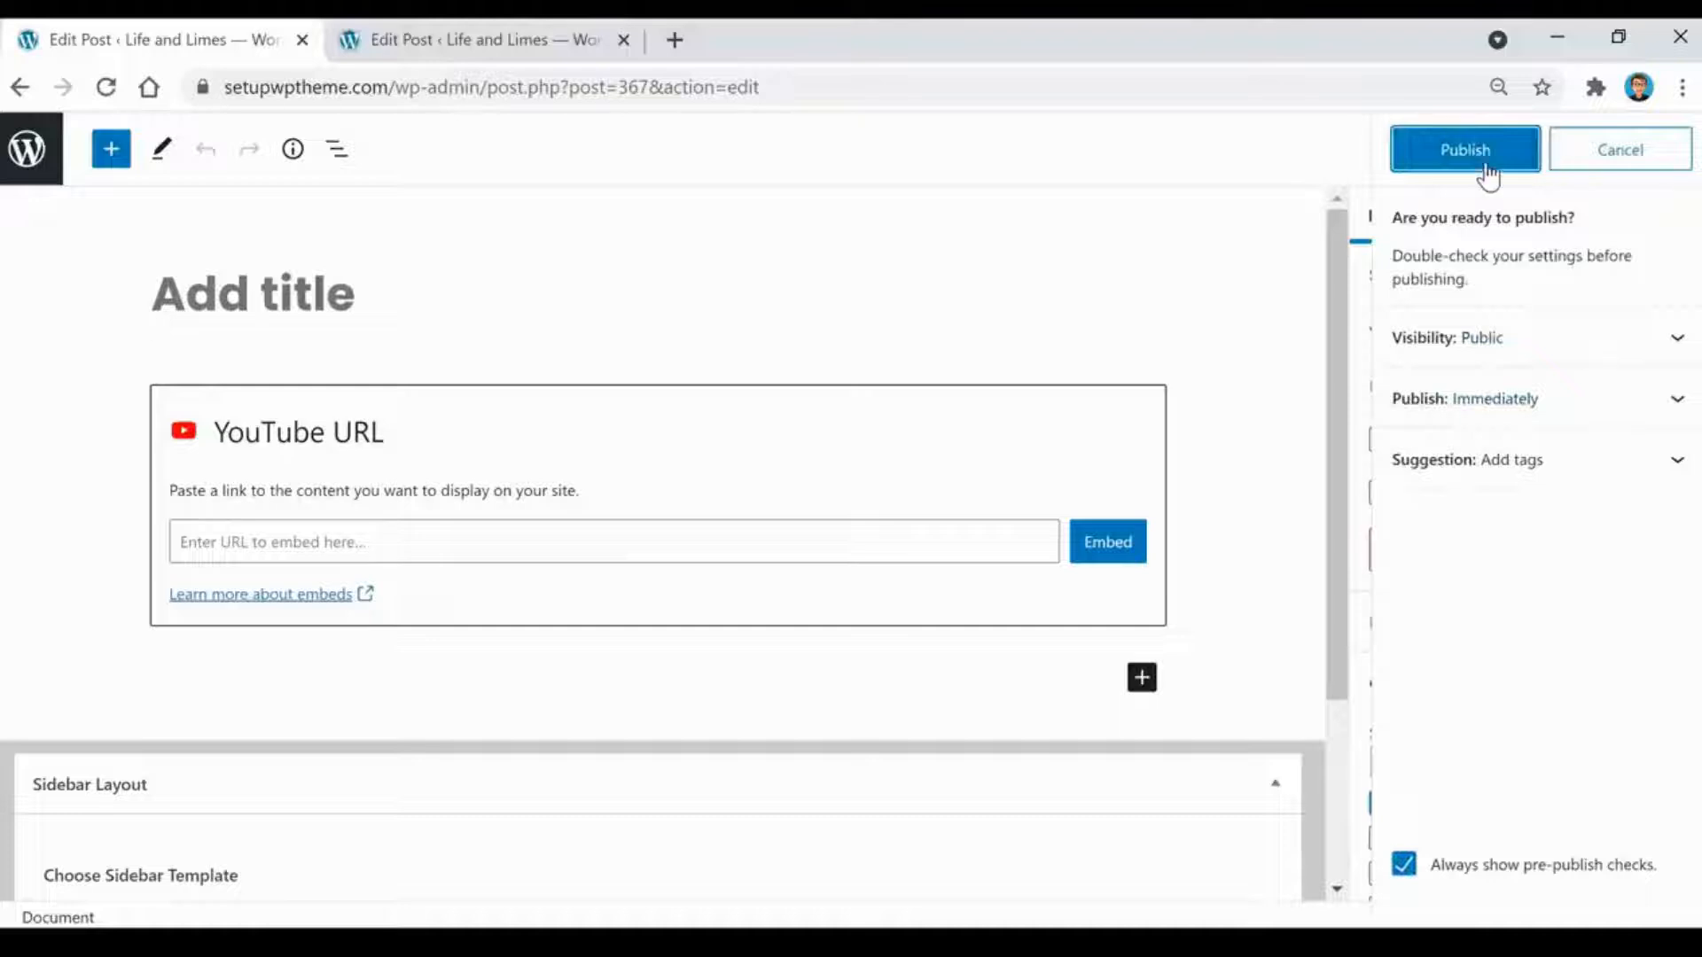
pyautogui.click(1485, 156)
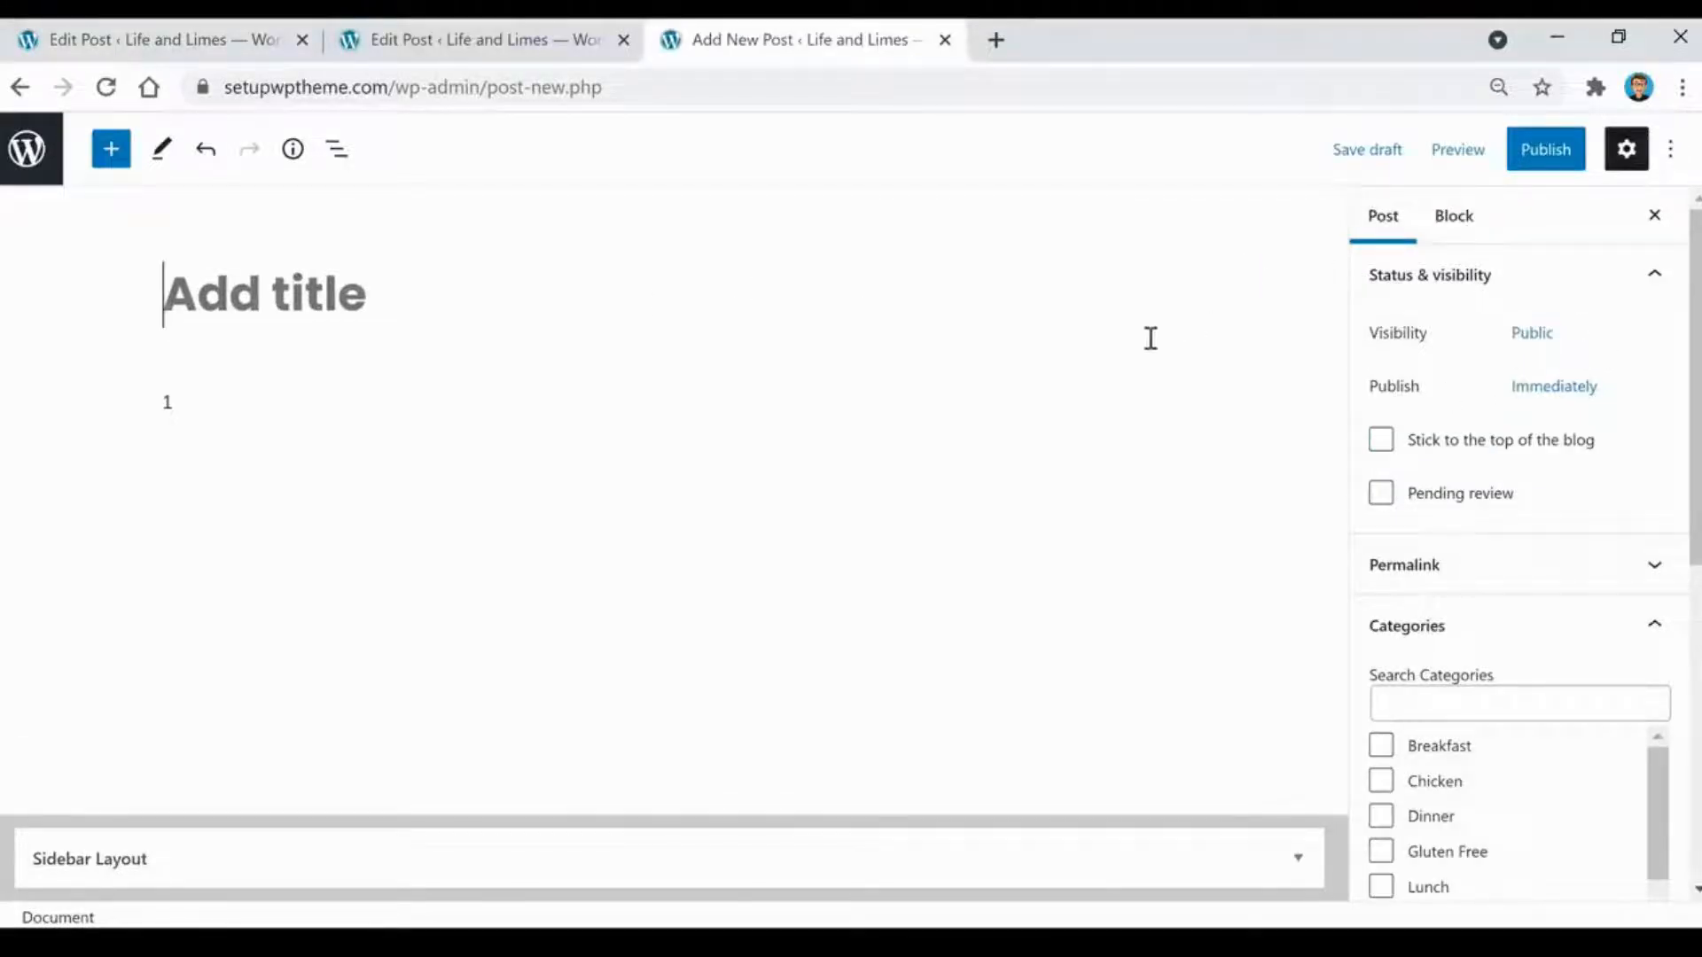
pyautogui.click(1369, 164)
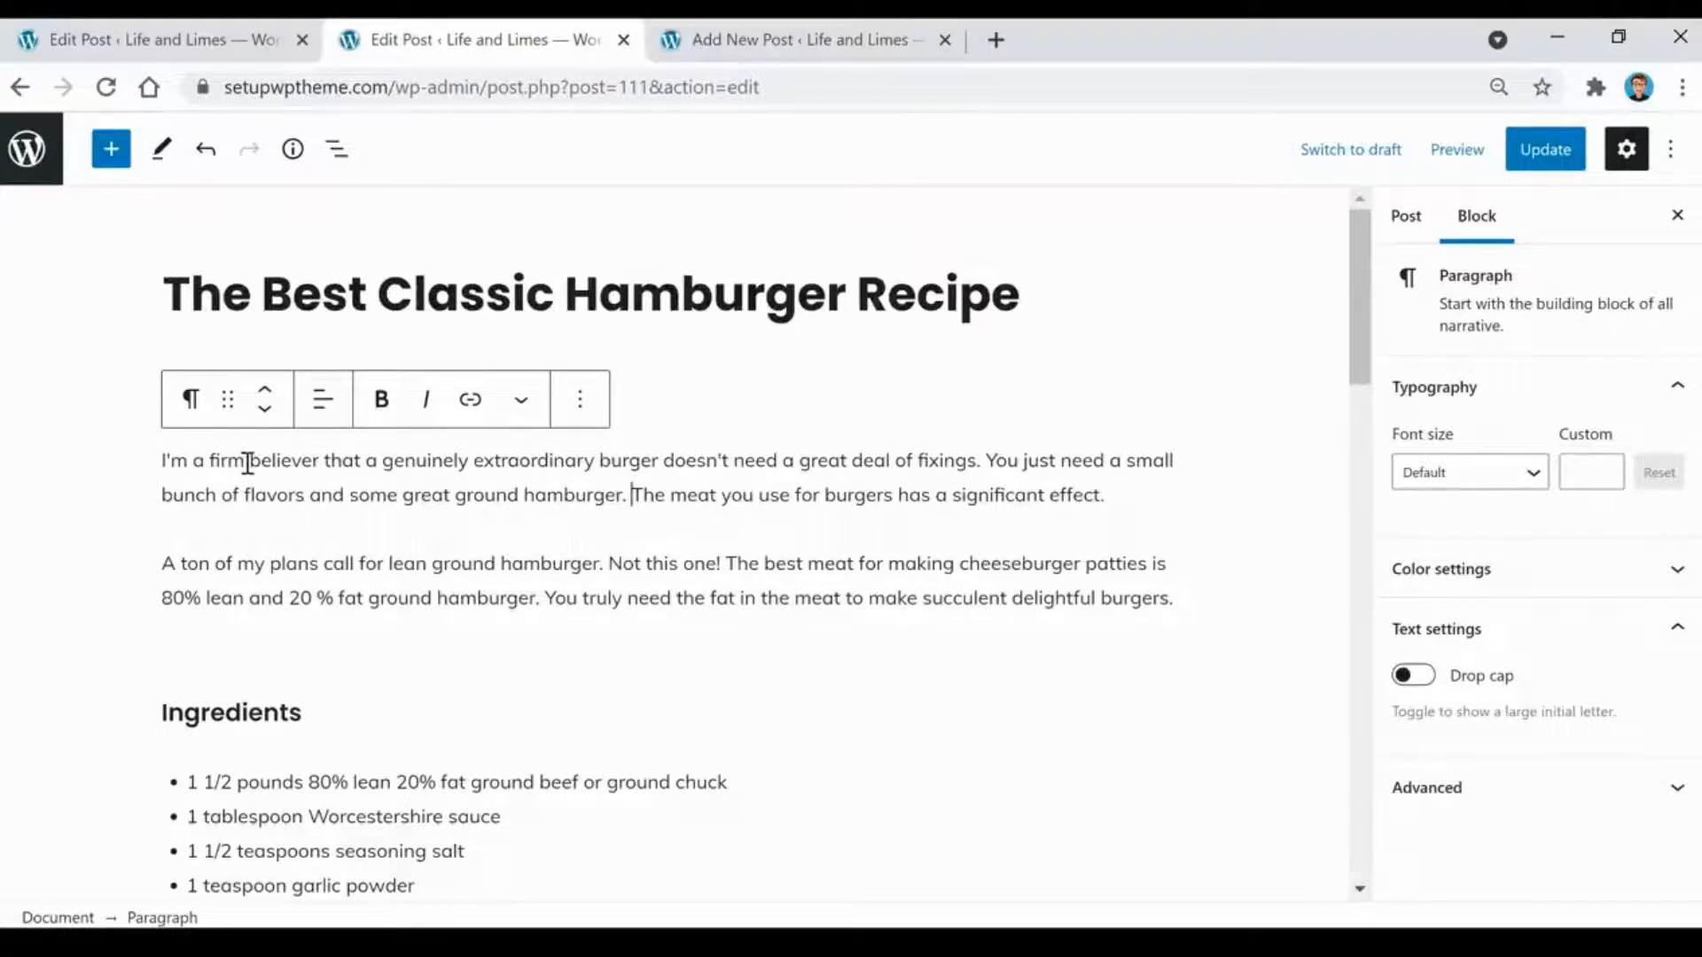
# - Try bold formatting on the words "I'm a firm" in the hamburger post's opening paragraph and revert it
pyautogui.moveTo(247, 462); pyautogui.dragTo(140, 470)
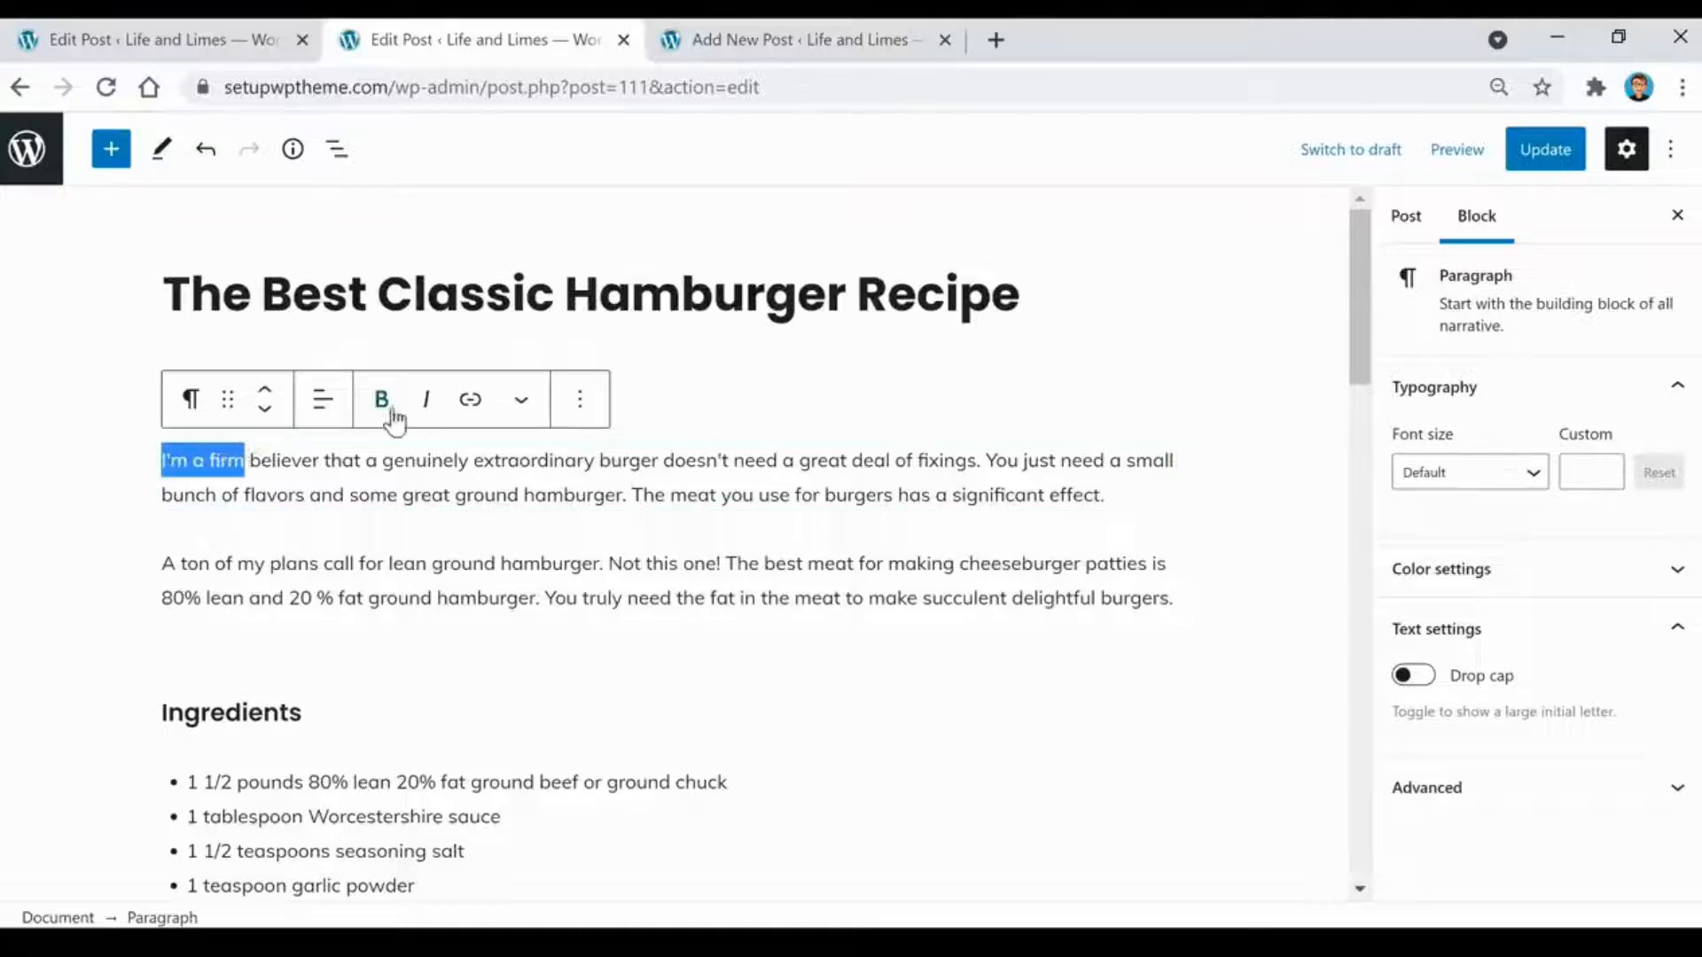
pyautogui.click(389, 406)
pyautogui.click(345, 461)
pyautogui.moveTo(240, 461); pyautogui.dragTo(140, 483)
pyautogui.click(718, 493)
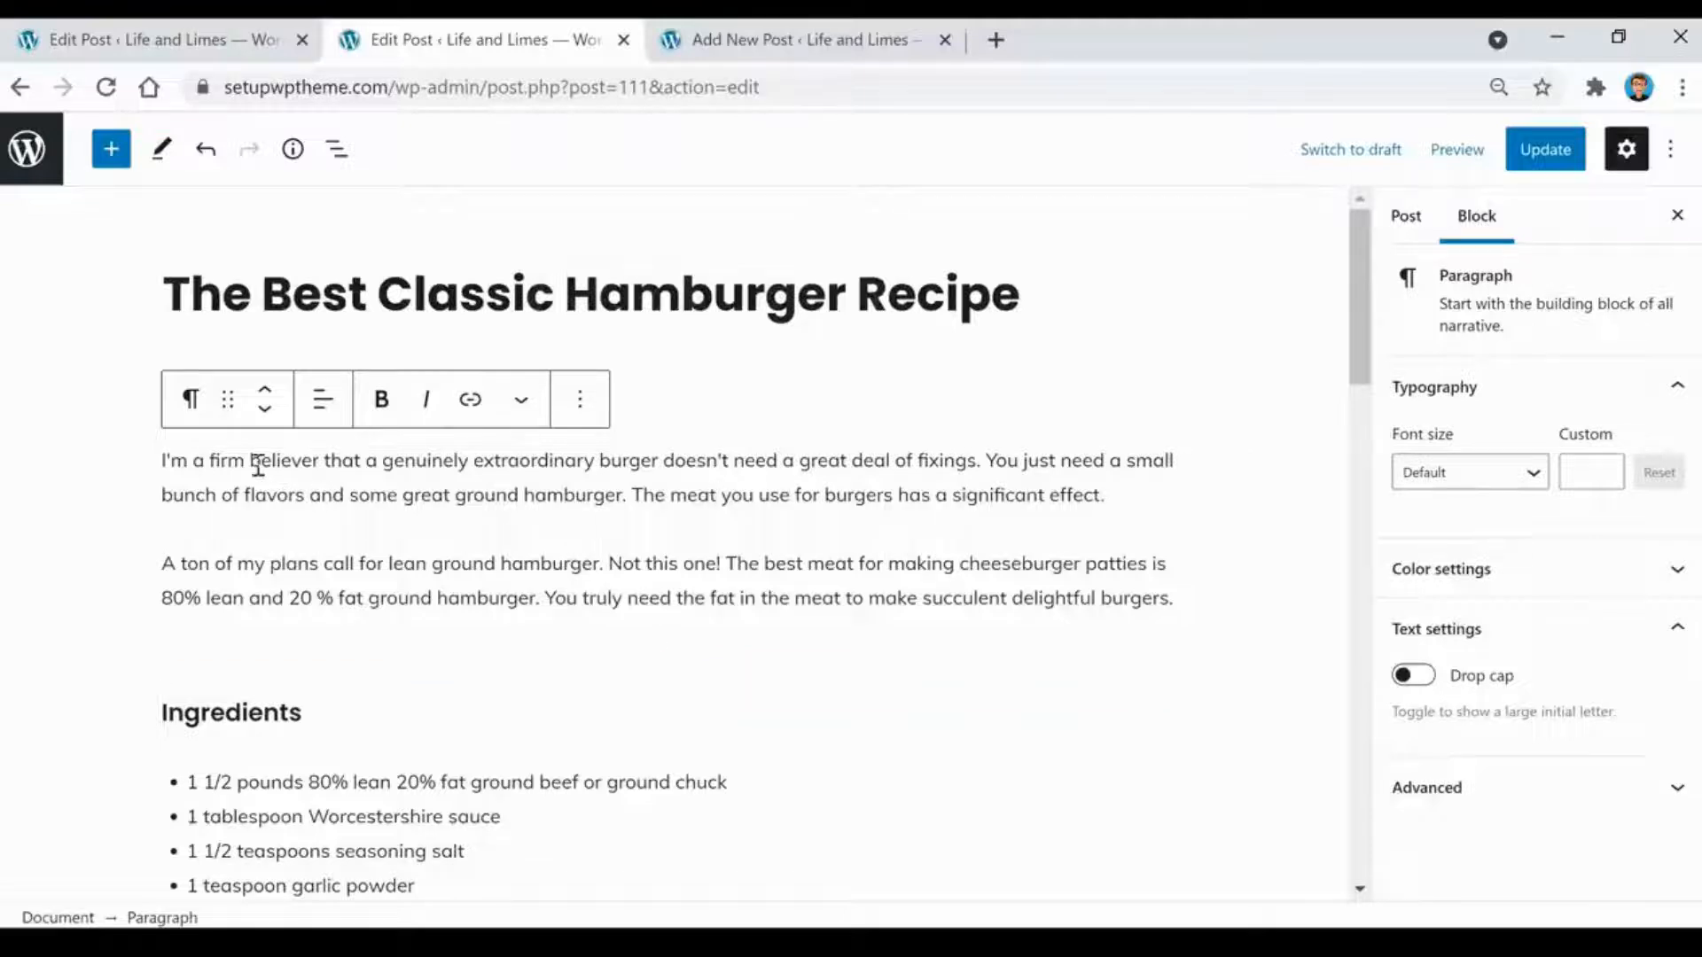
# - Move the hamburger post's opening paragraph below the second paragraph and back up to its original place
pyautogui.click(265, 415)
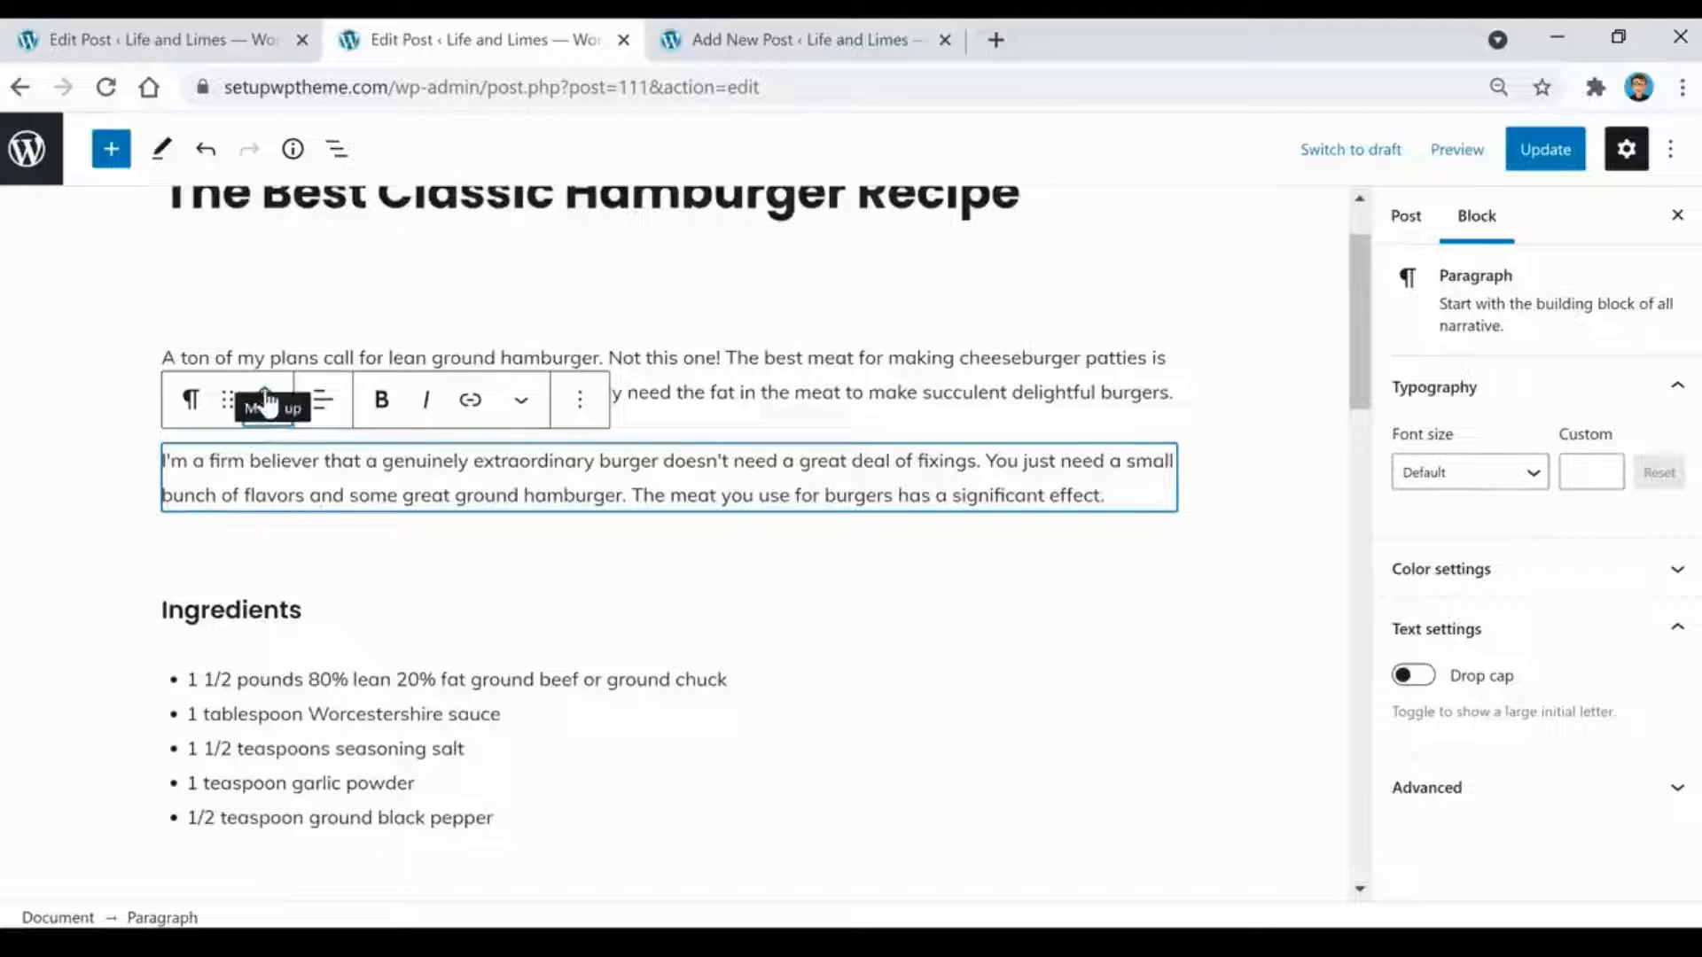
pyautogui.click(266, 397)
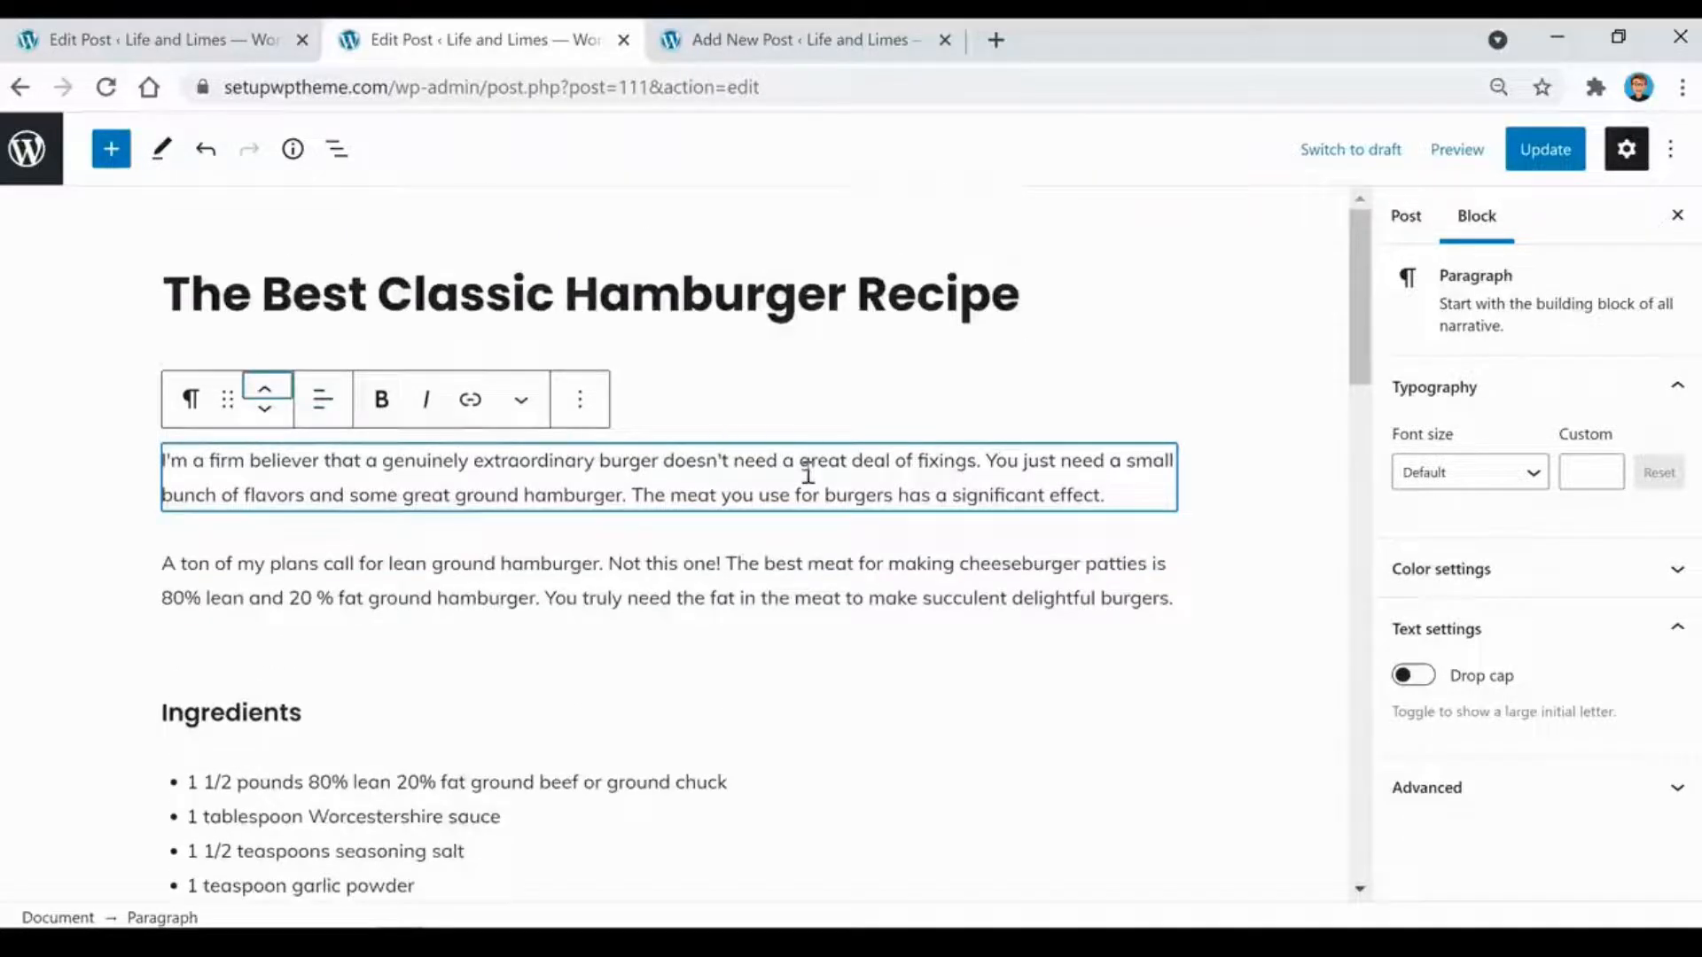
pyautogui.click(650, 461)
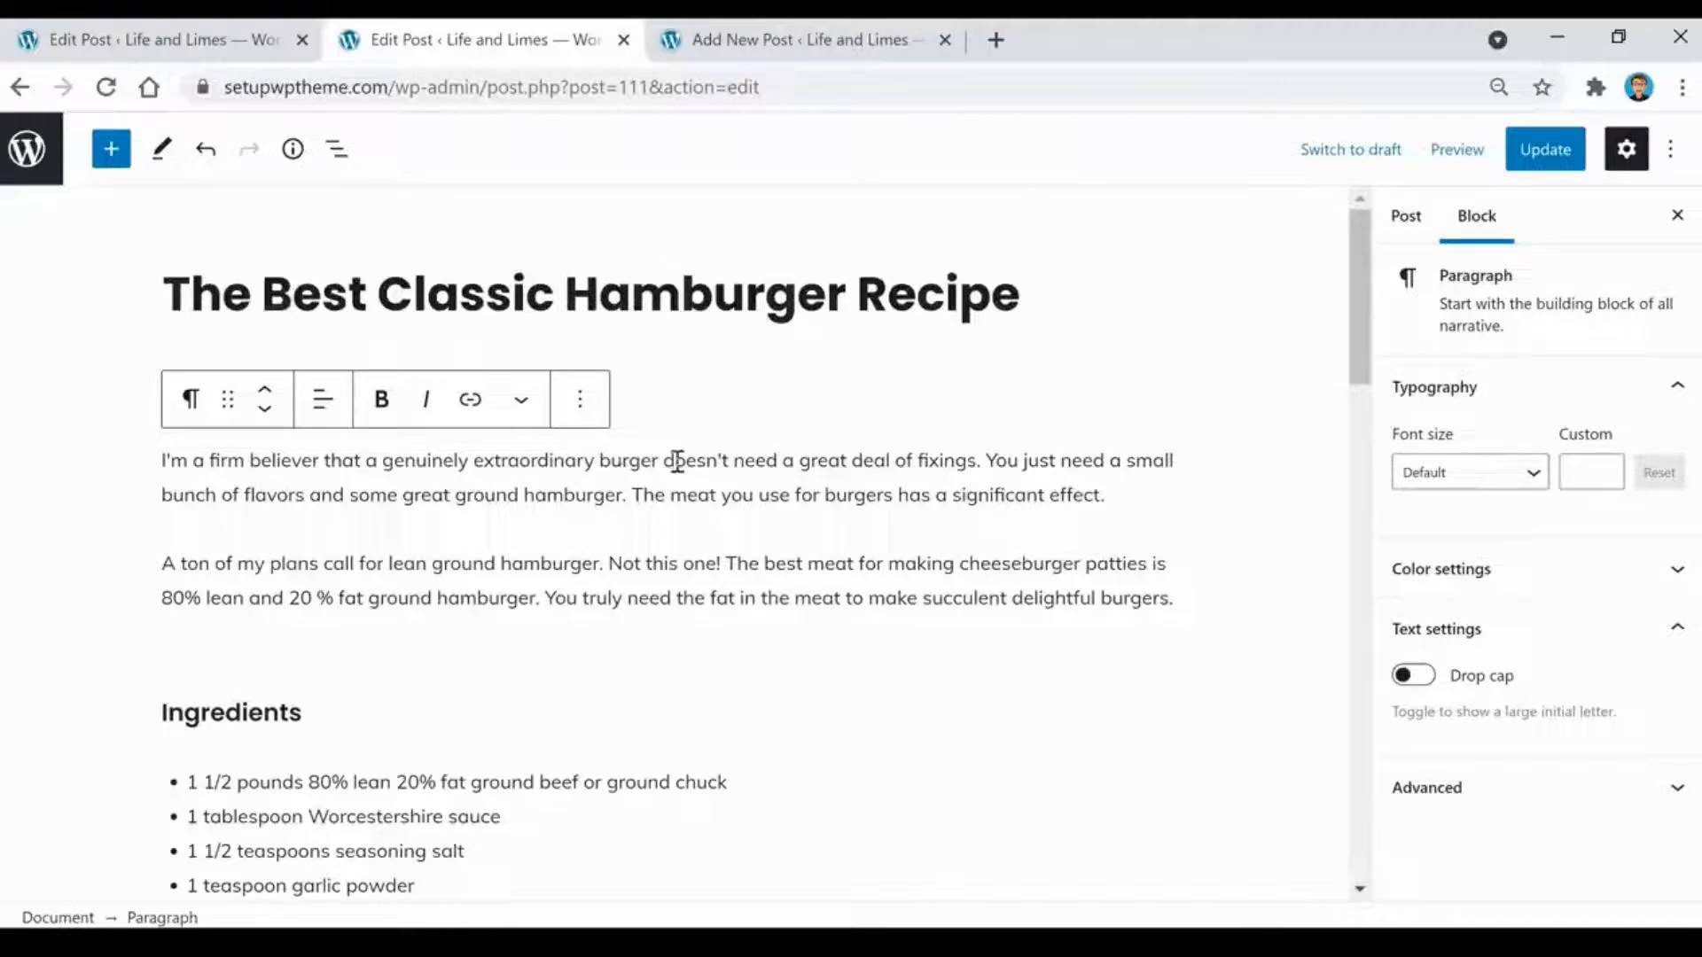
# - Link the word "burger" in the opening paragraph to google.com and remove that link again
pyautogui.moveTo(653, 460); pyautogui.dragTo(600, 459)
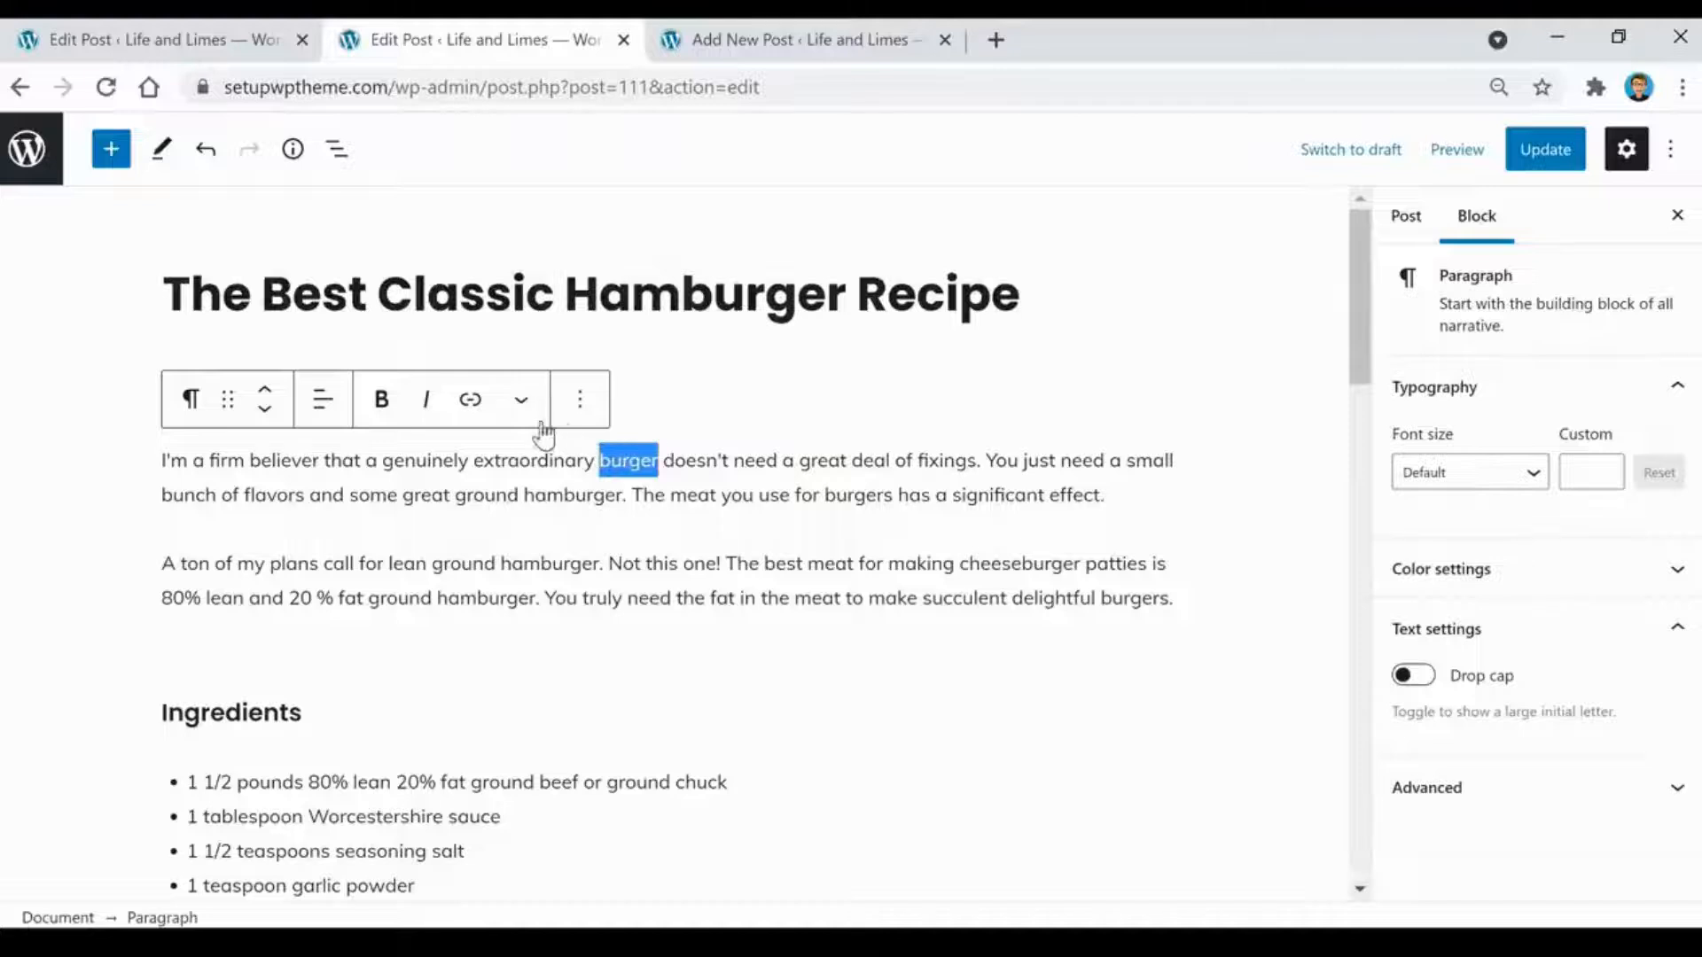
pyautogui.click(479, 410)
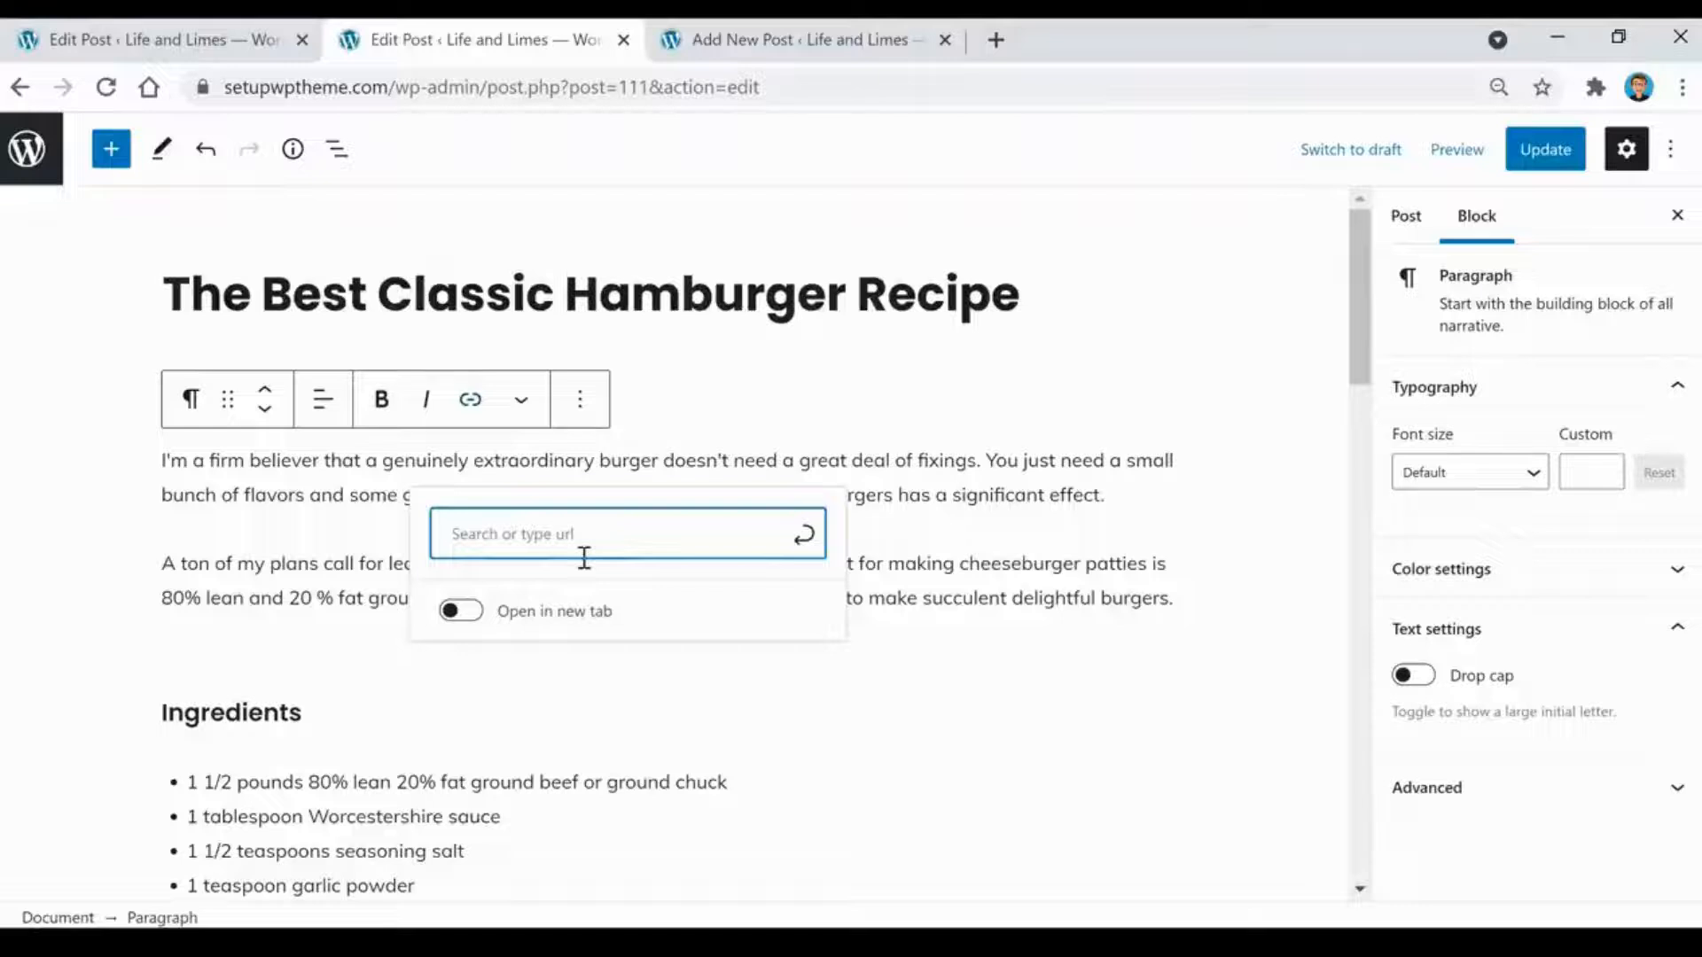
pyautogui.write('google.com')
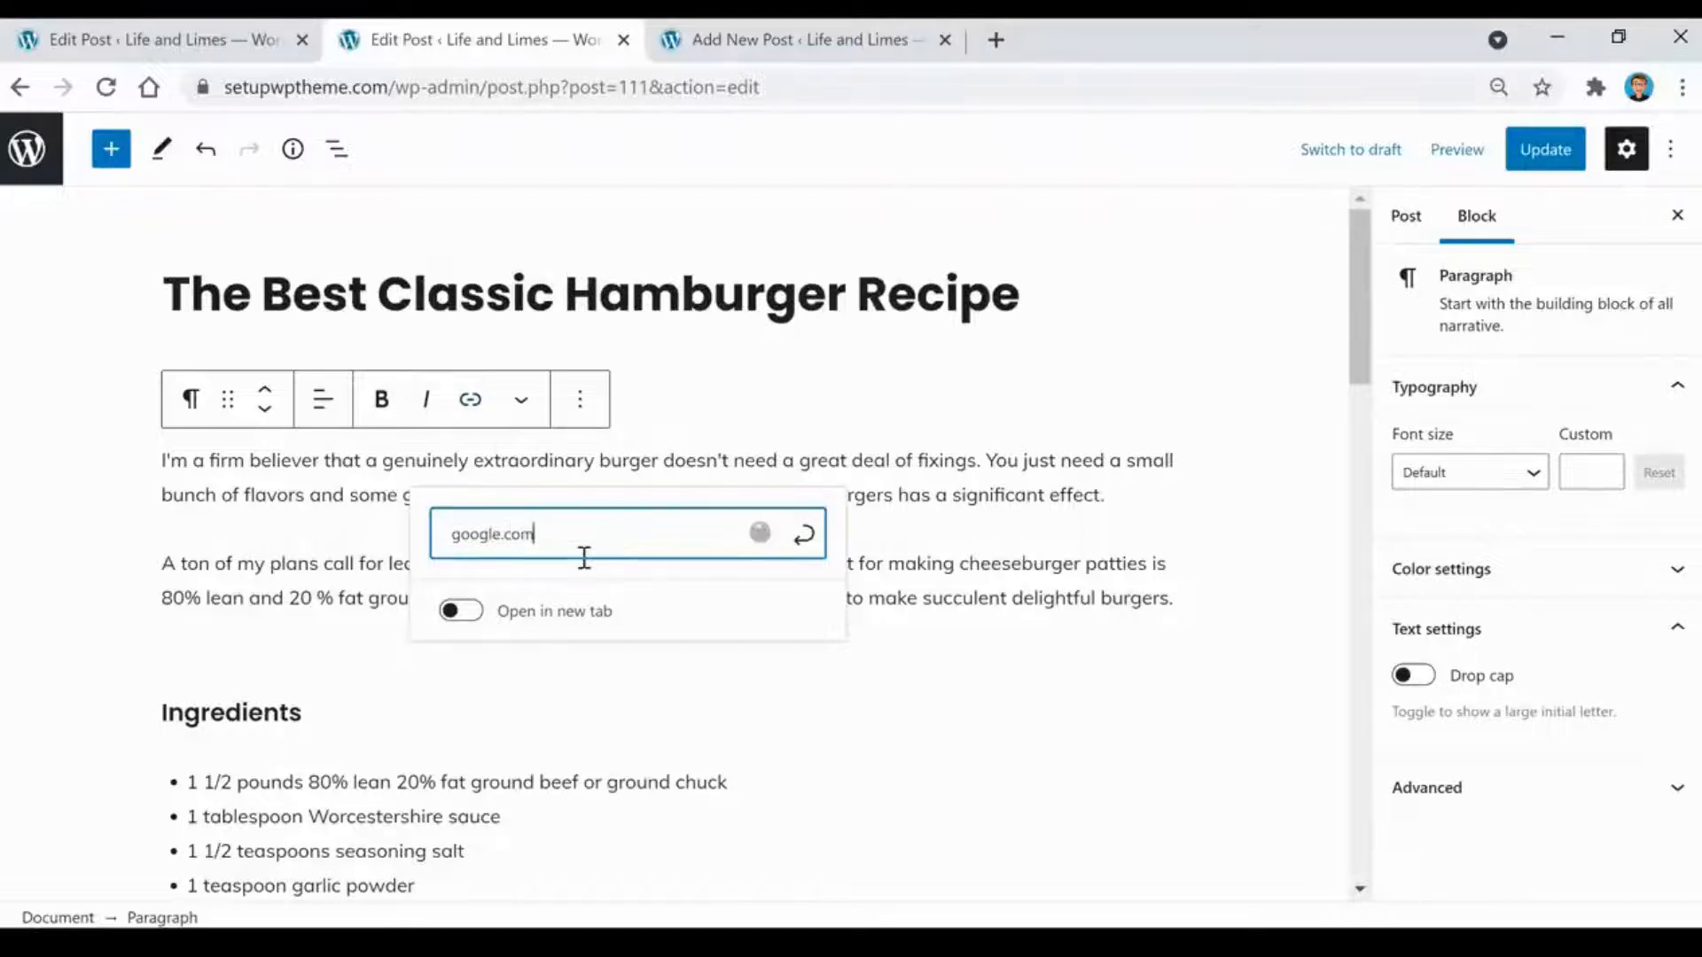
pyautogui.press('Return')
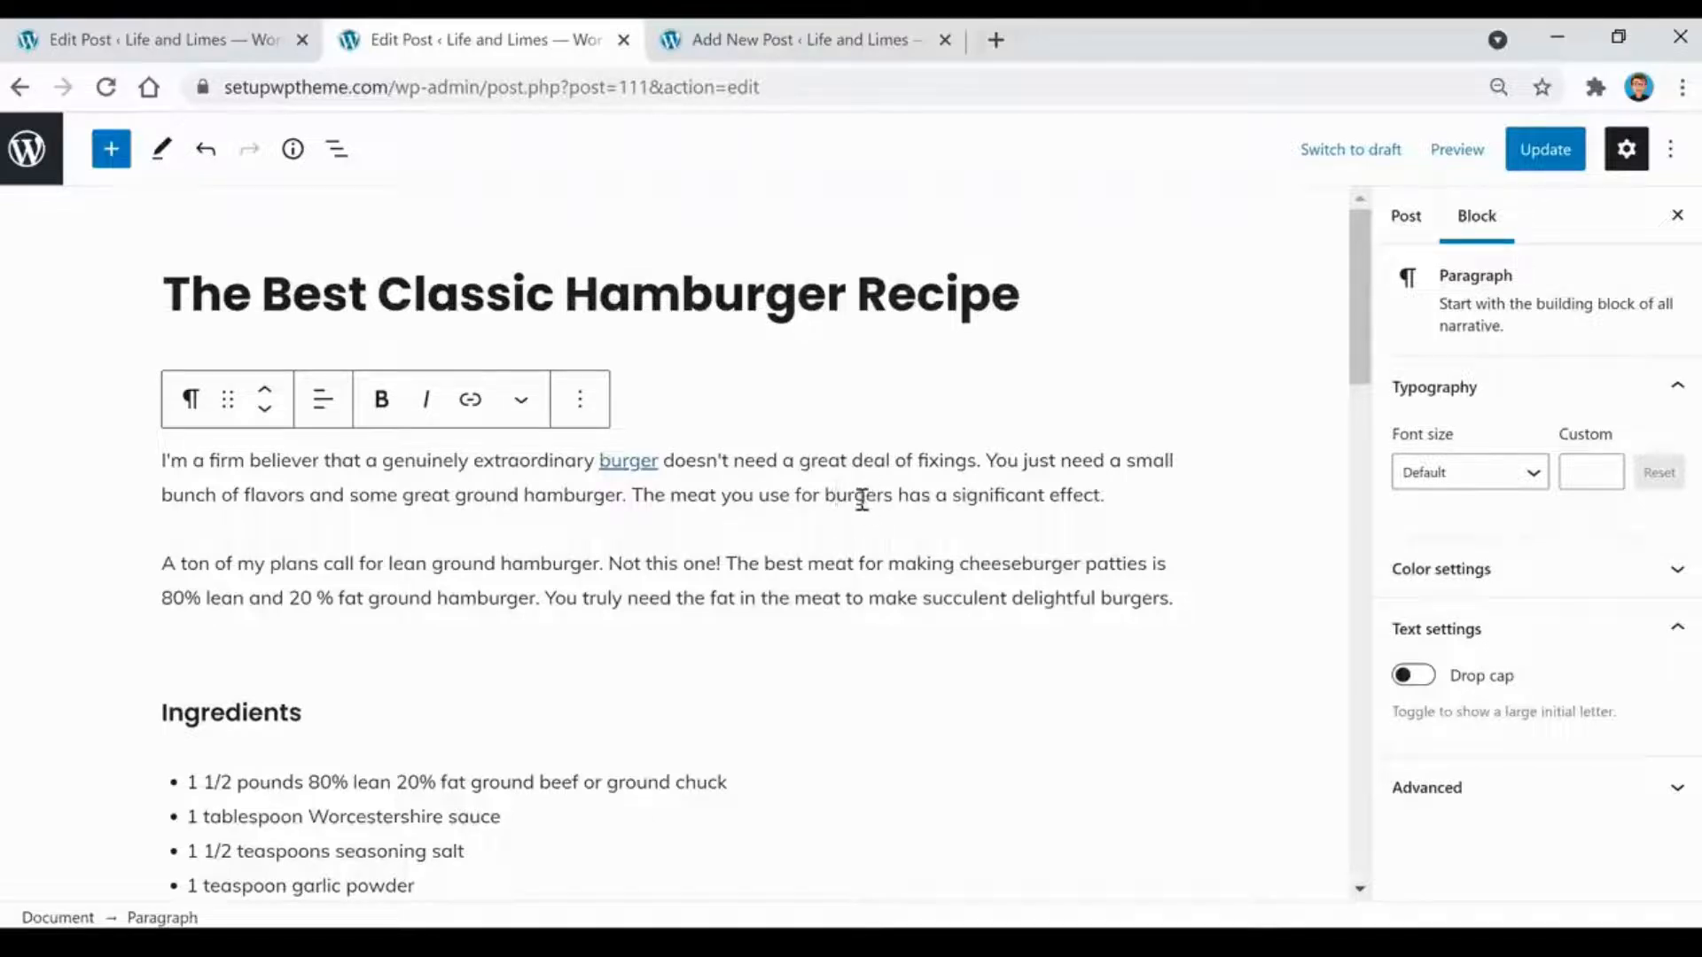
pyautogui.click(620, 467)
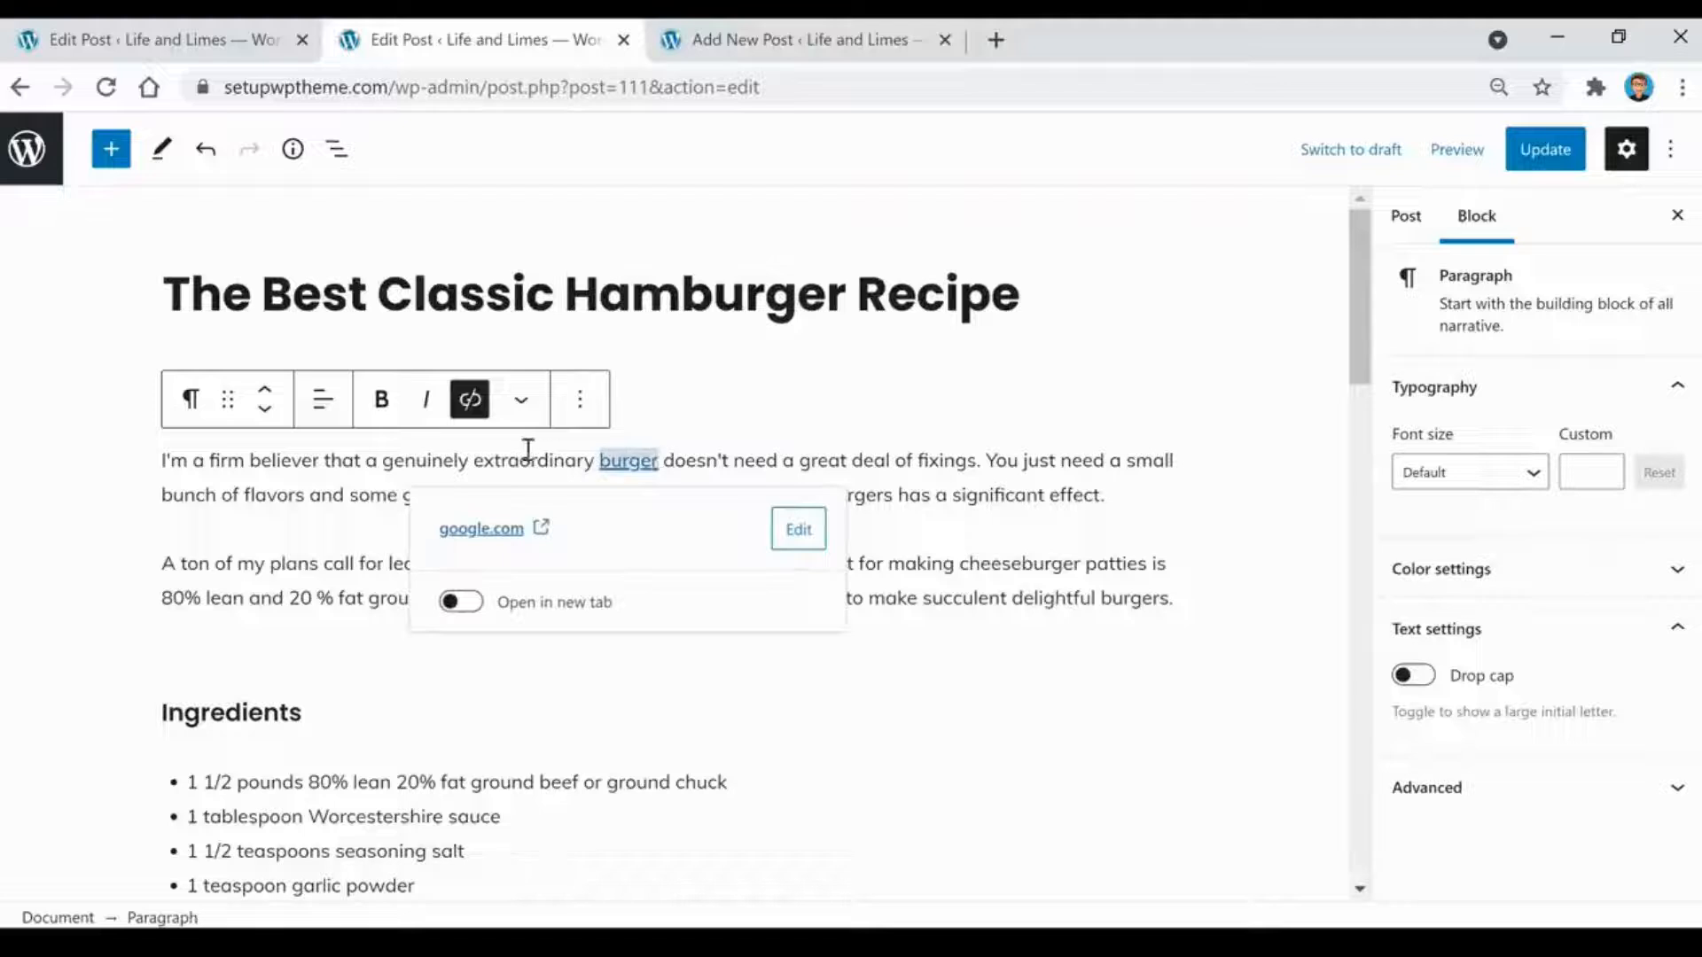
pyautogui.click(464, 410)
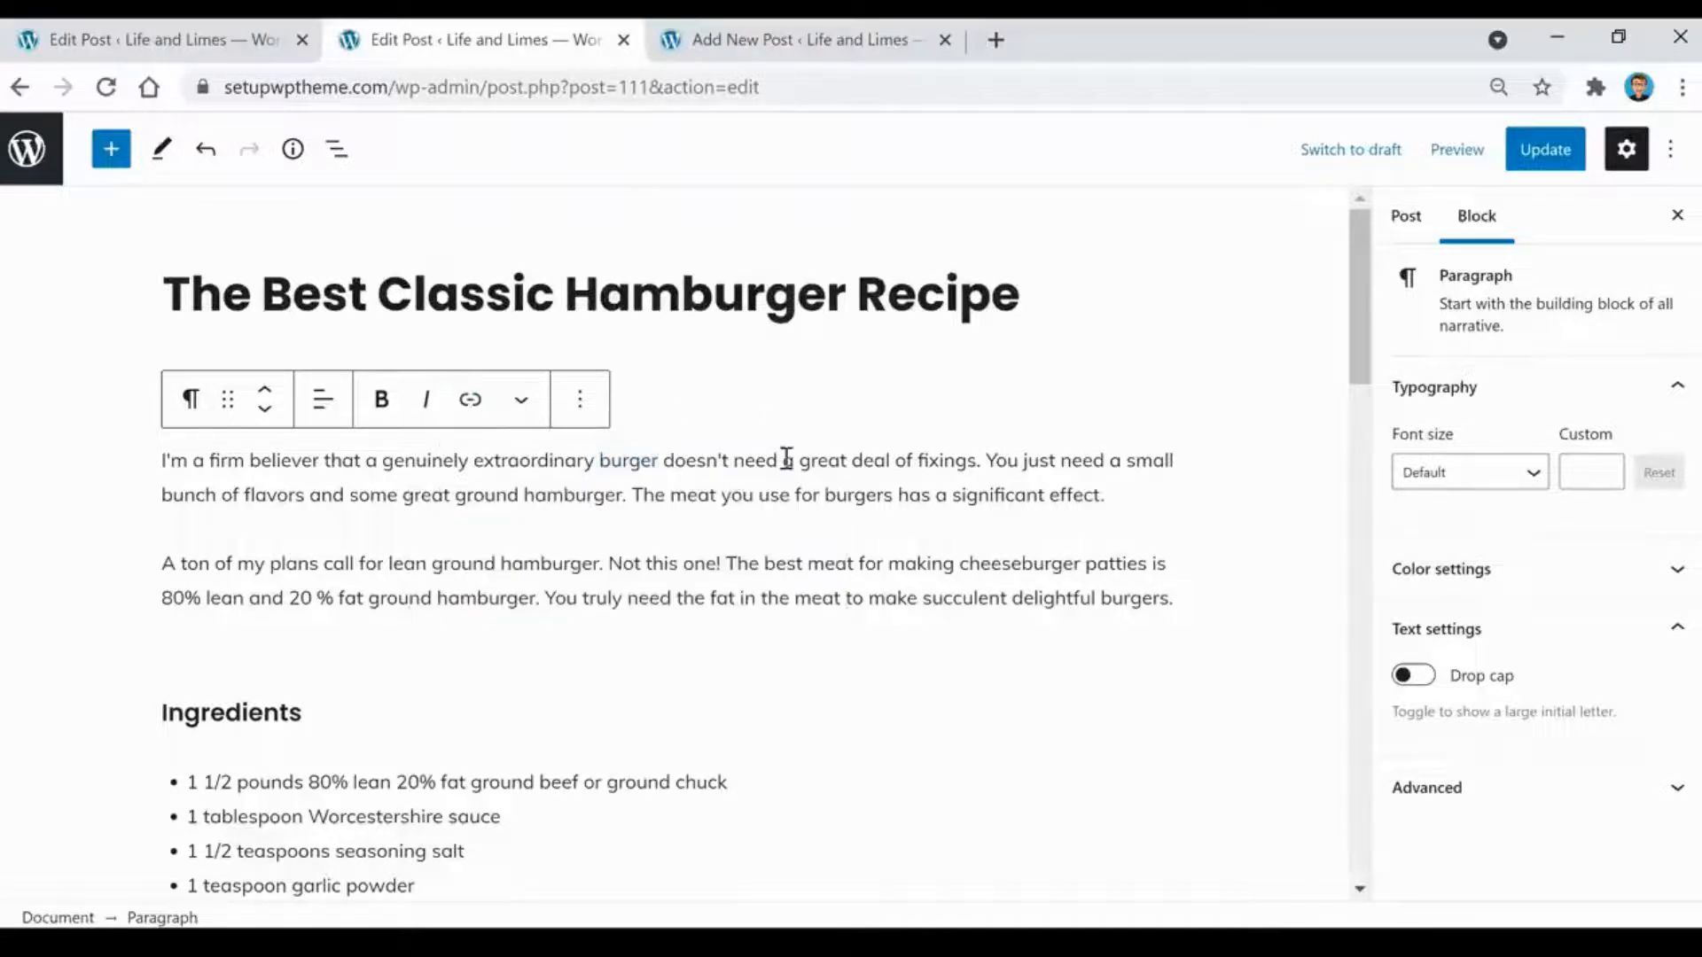
# - Delete the large hamburger-and-fries image block below the HelloFresh ad and collapse the Sidebar Layout section
pyautogui.scroll(-10, 838, 557)
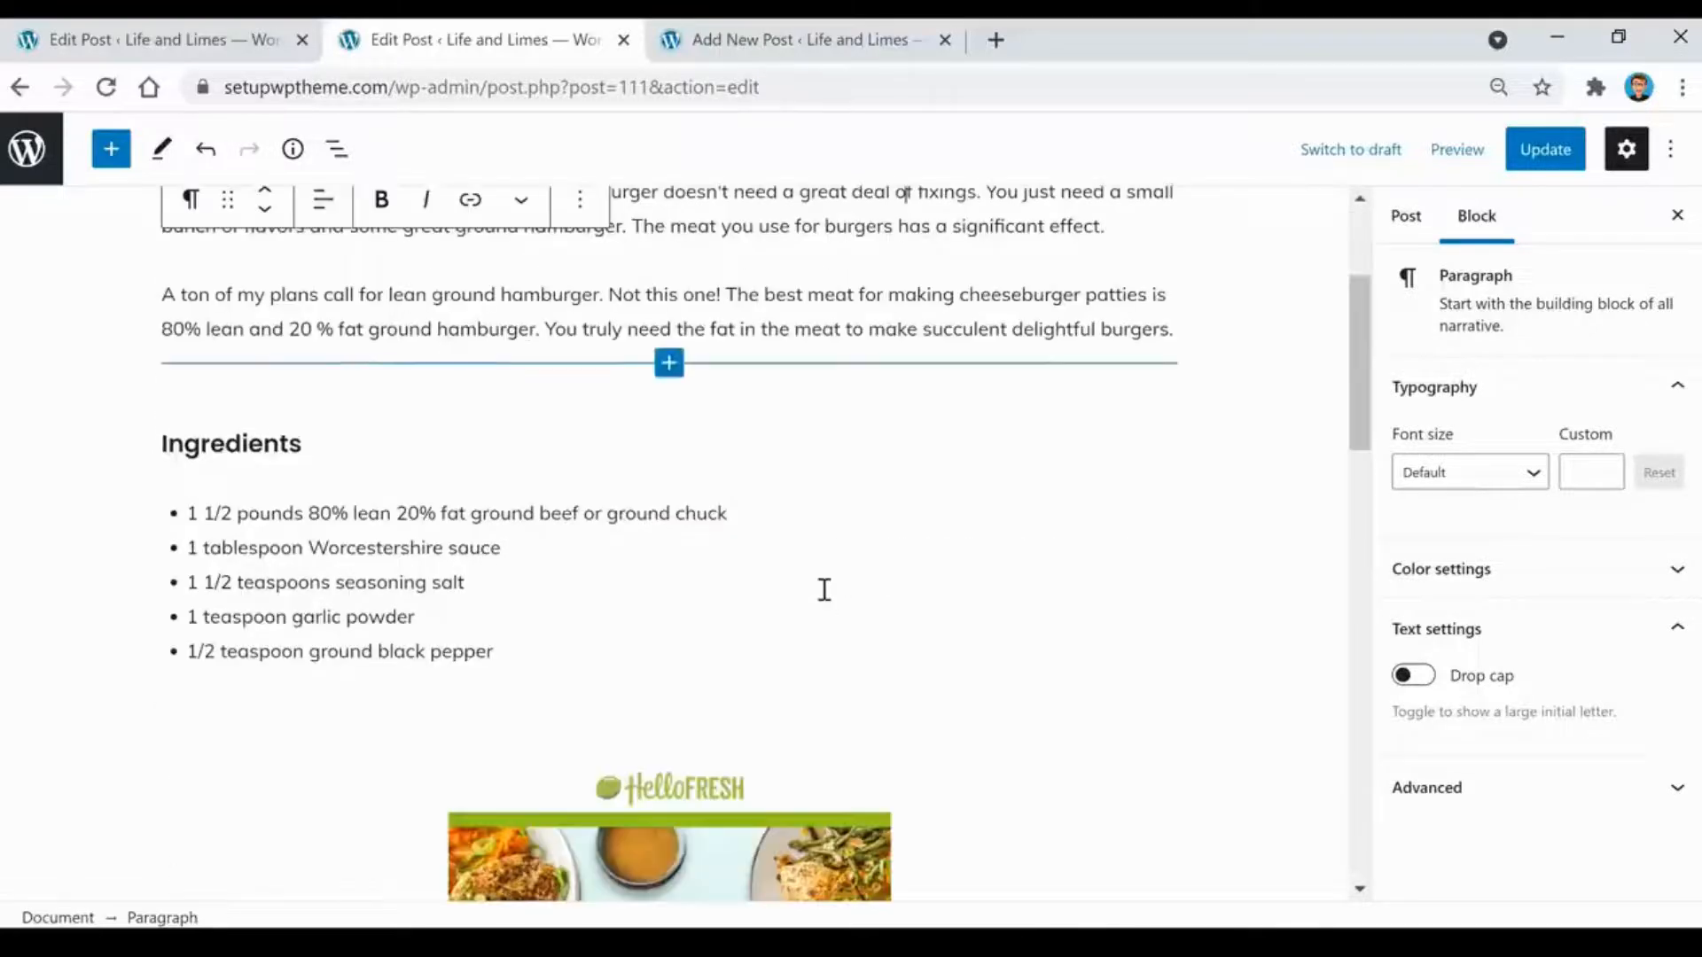
pyautogui.scroll(-5, 1010, 346)
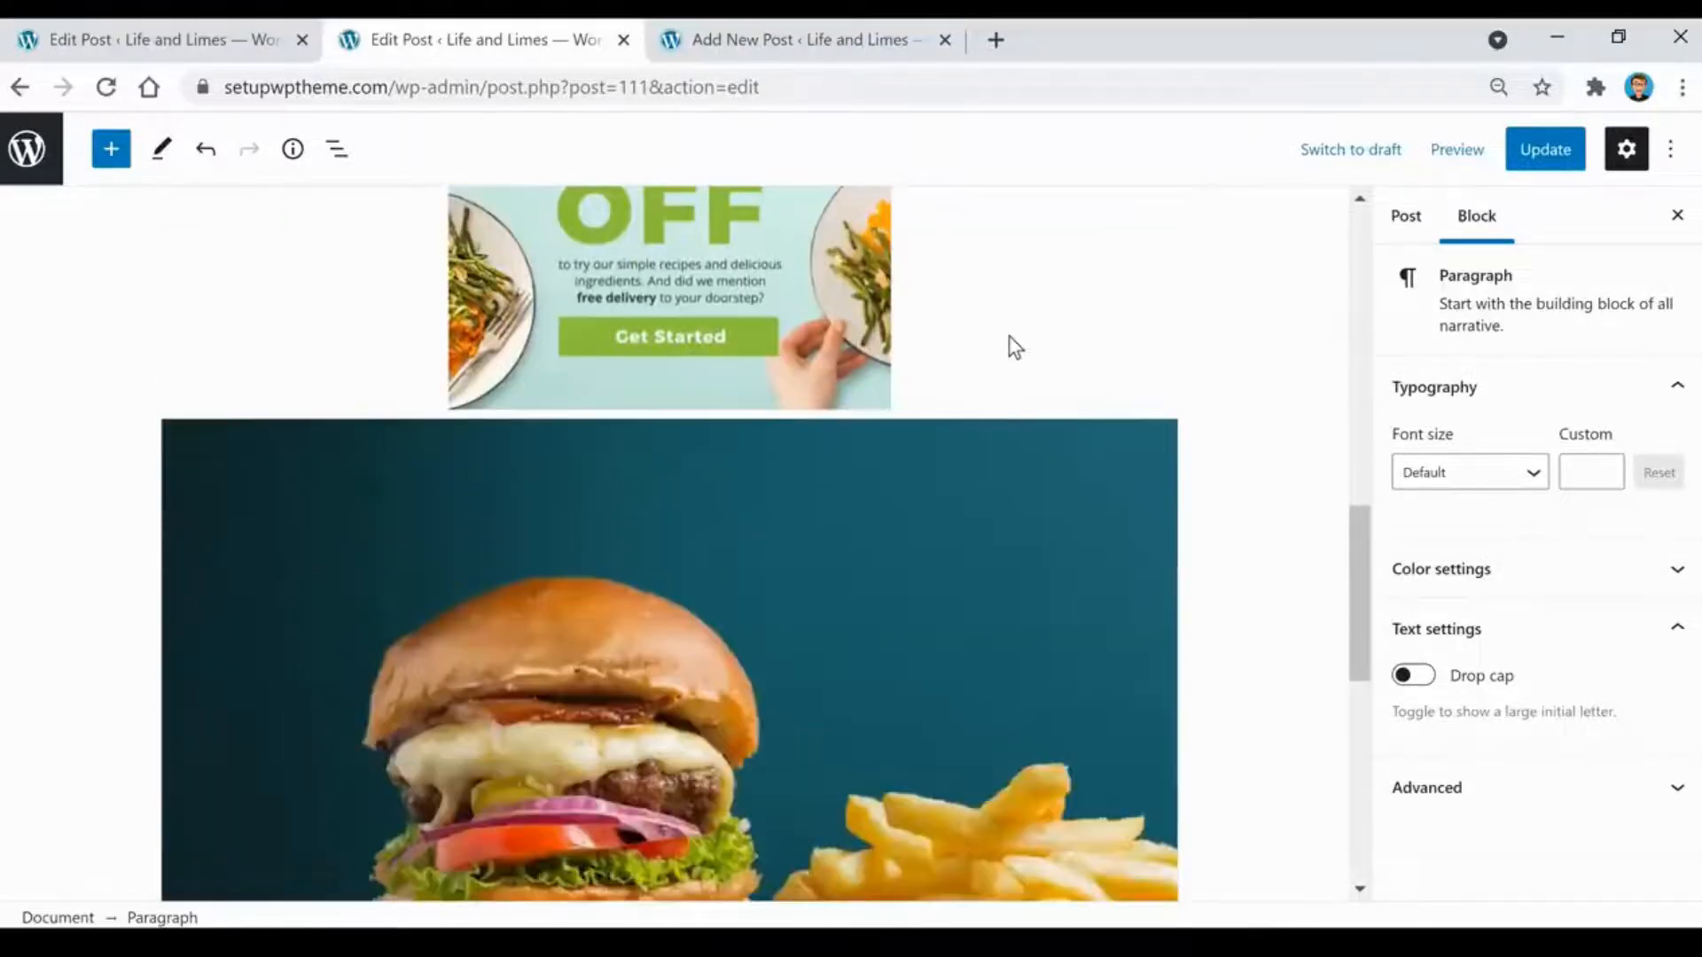
pyautogui.click(781, 451)
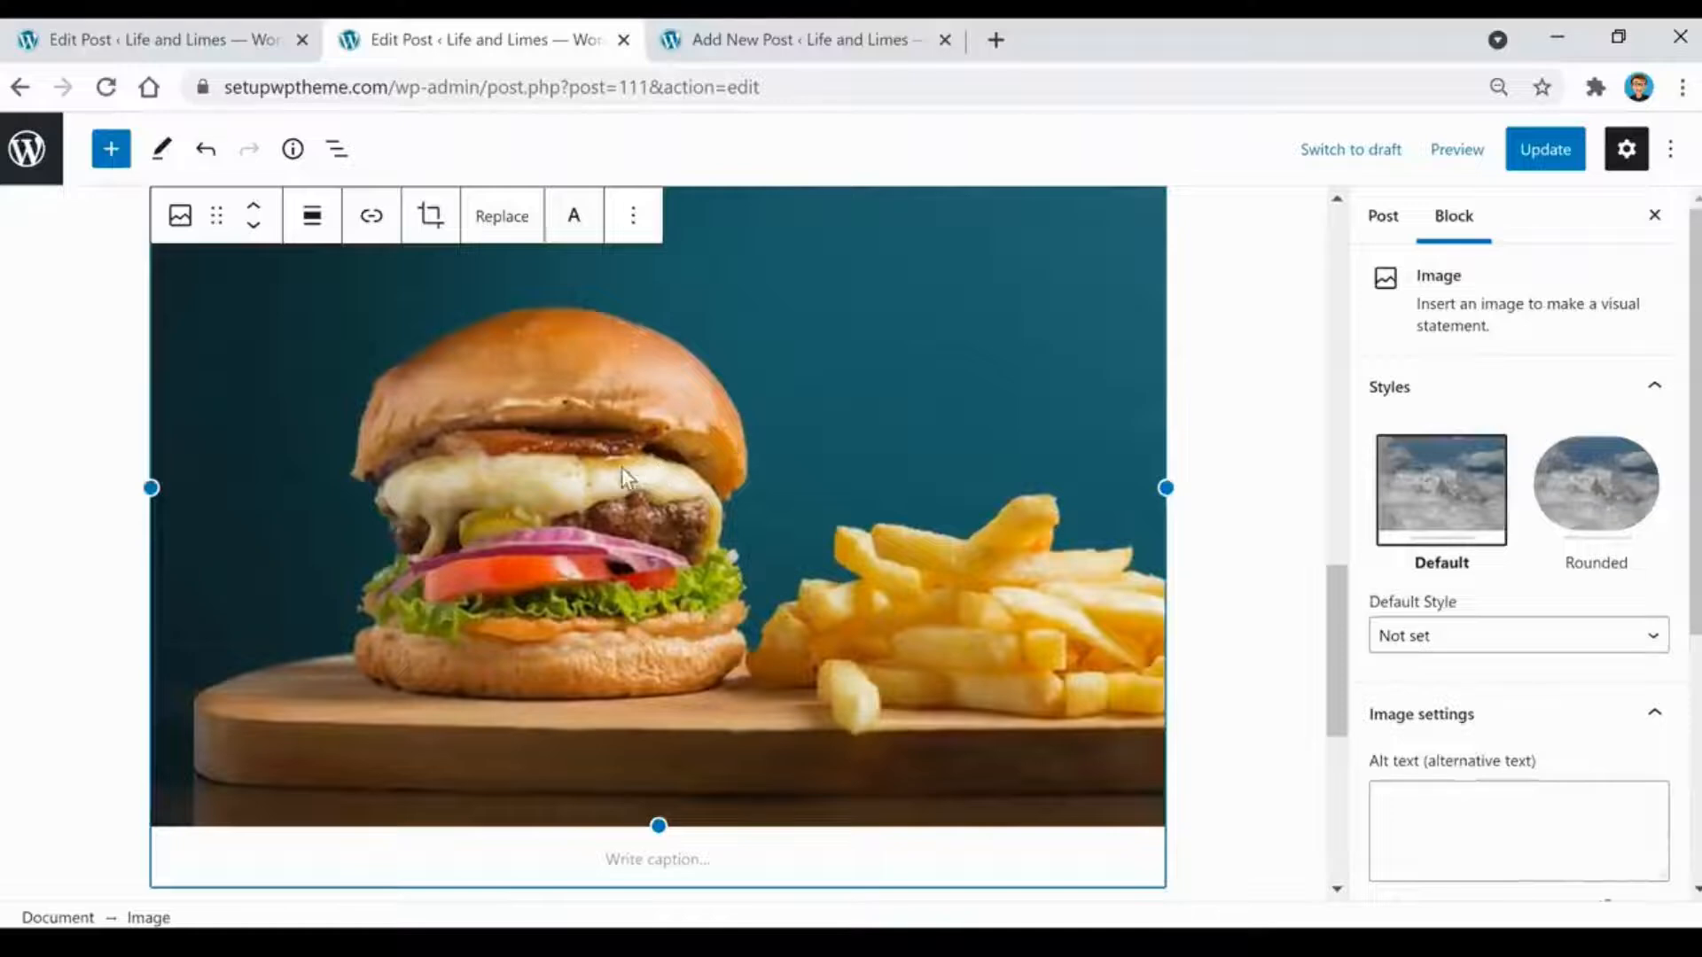
pyautogui.scroll(2, 592, 470)
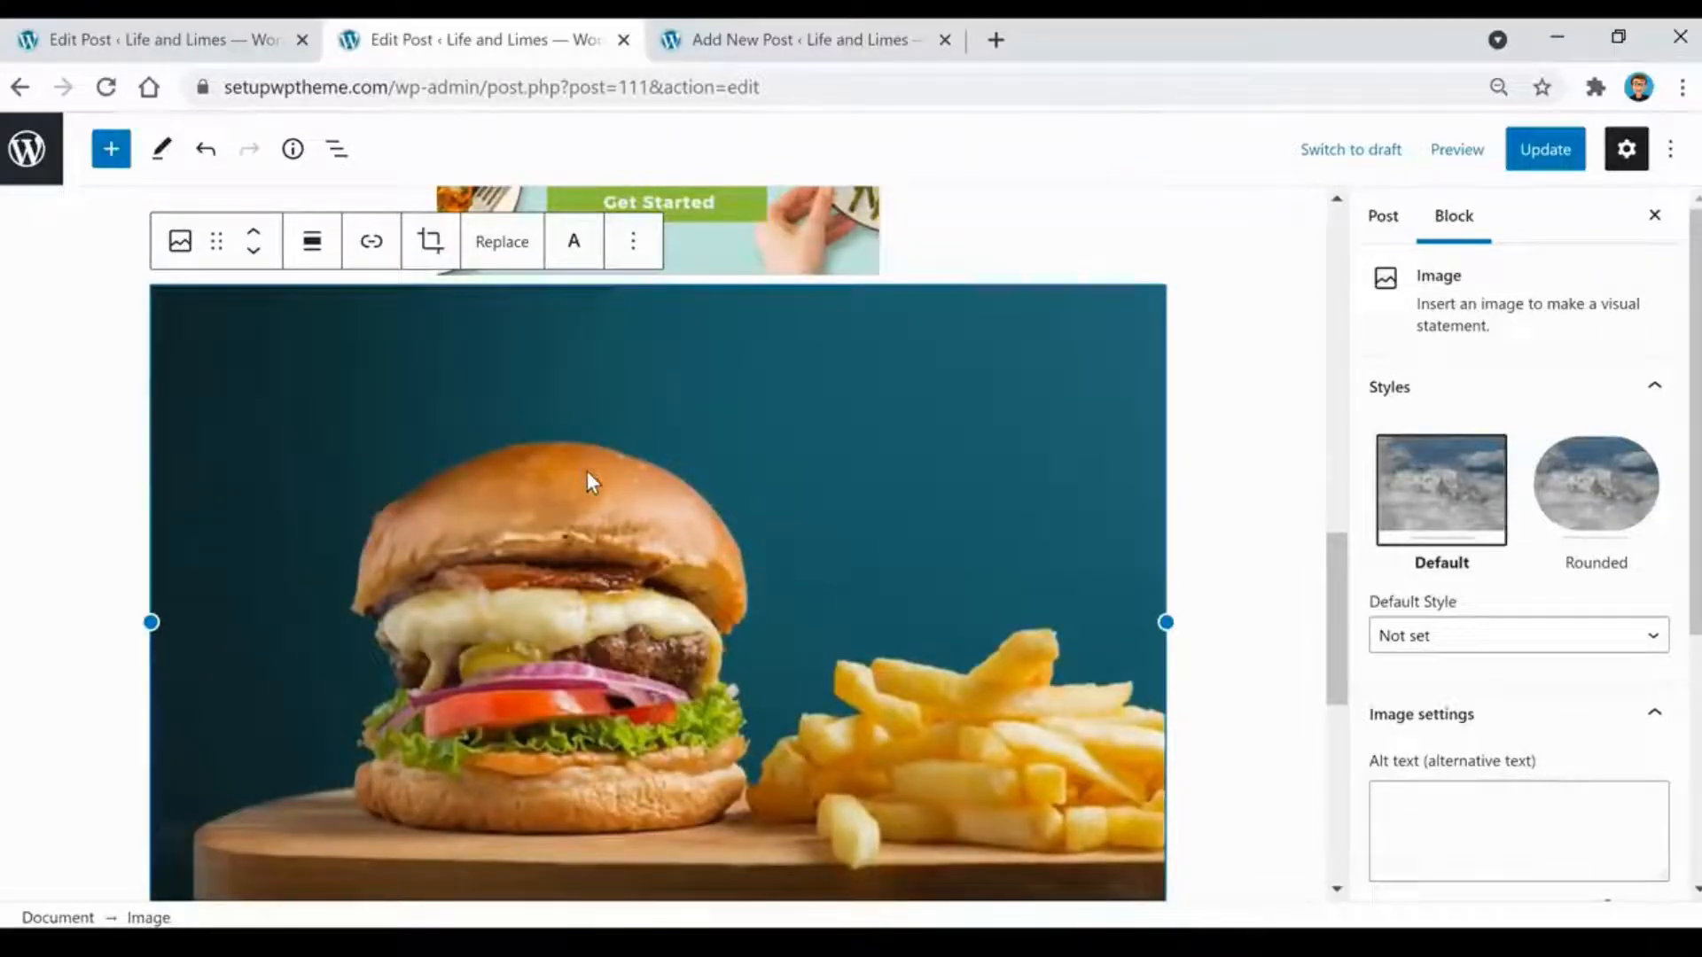
pyautogui.press('Delete')
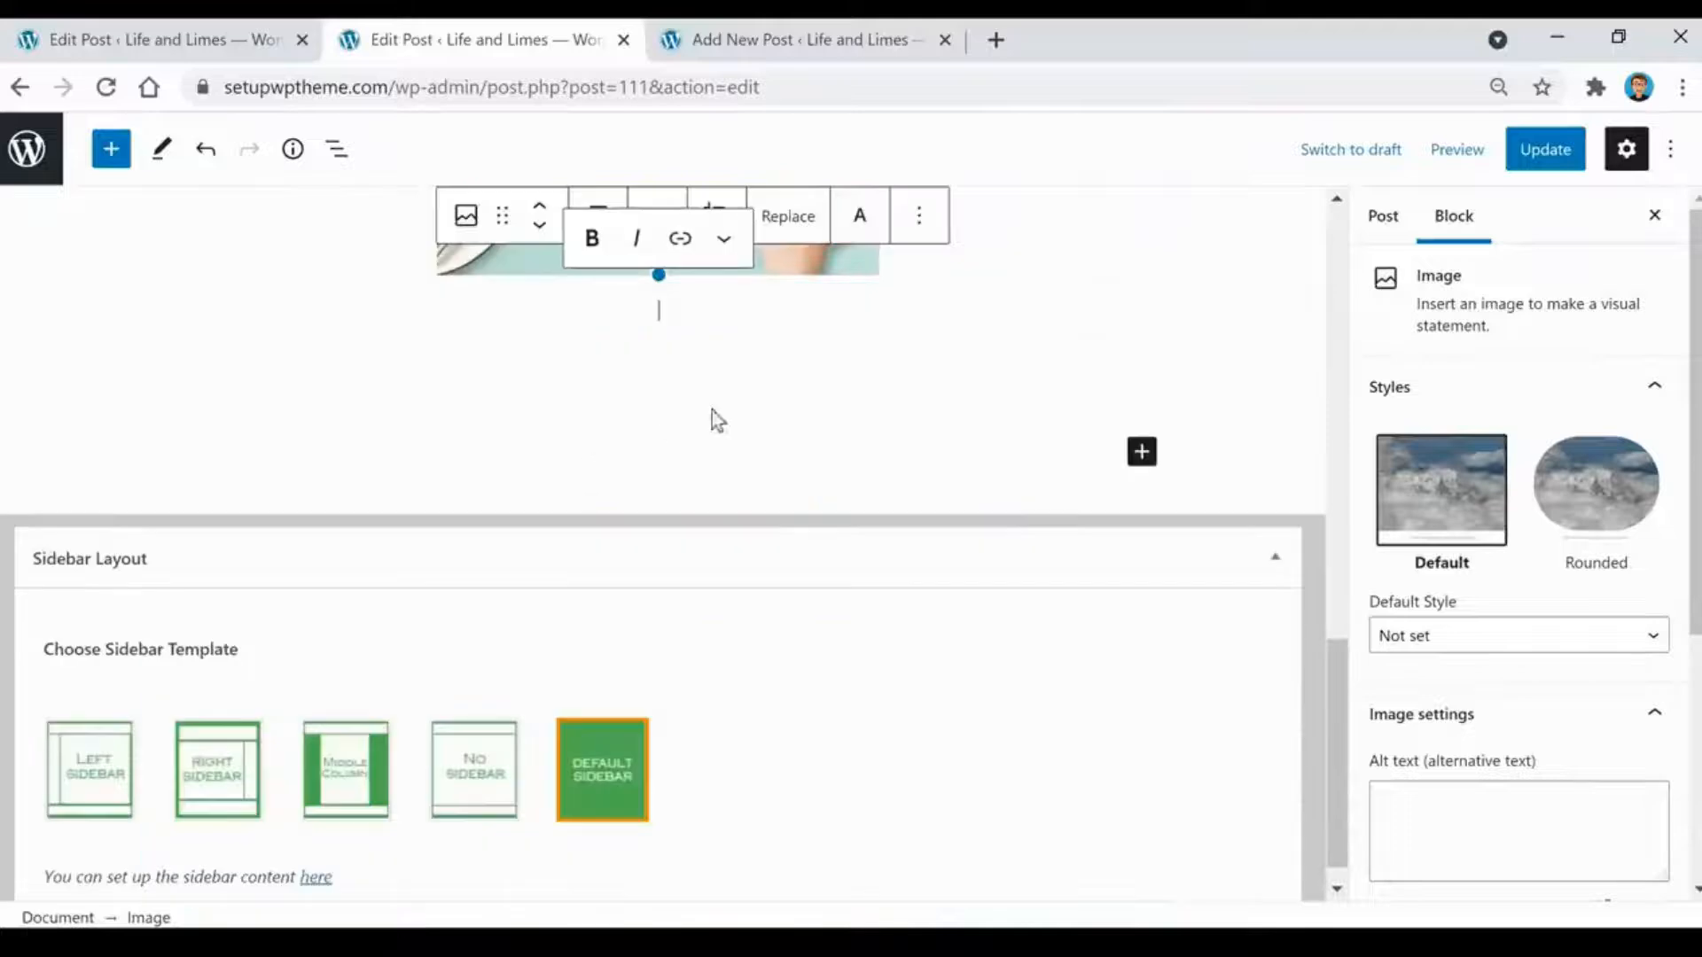
pyautogui.click(1276, 560)
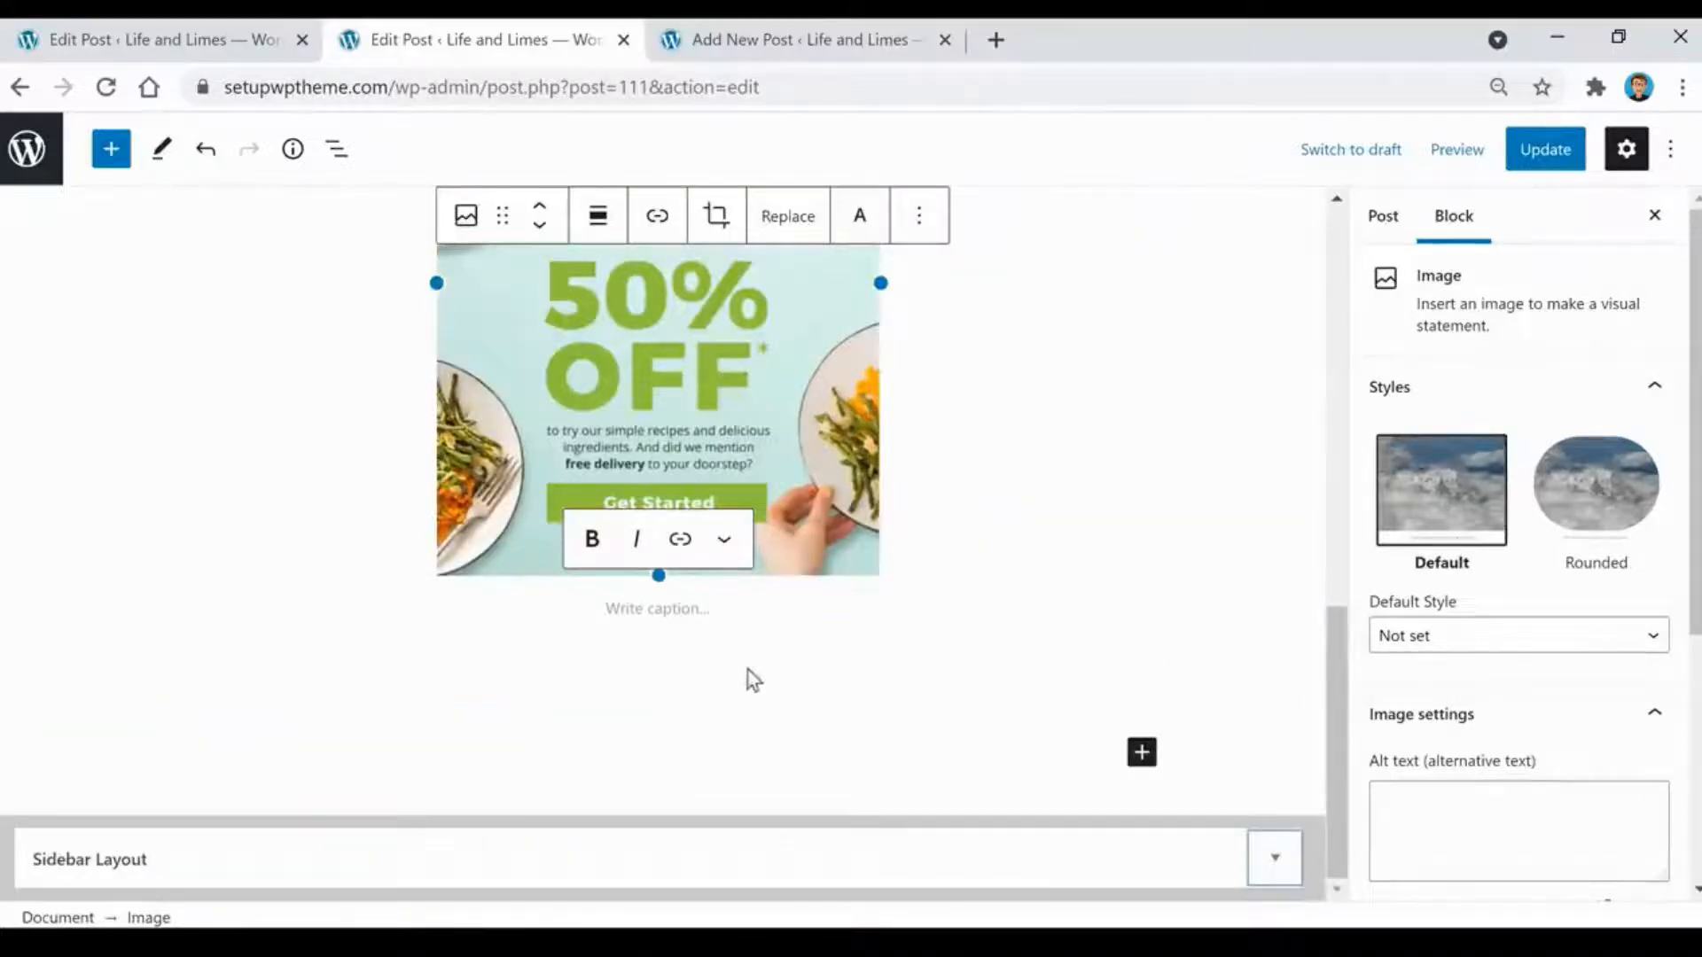
pyautogui.click(695, 696)
pyautogui.click(729, 746)
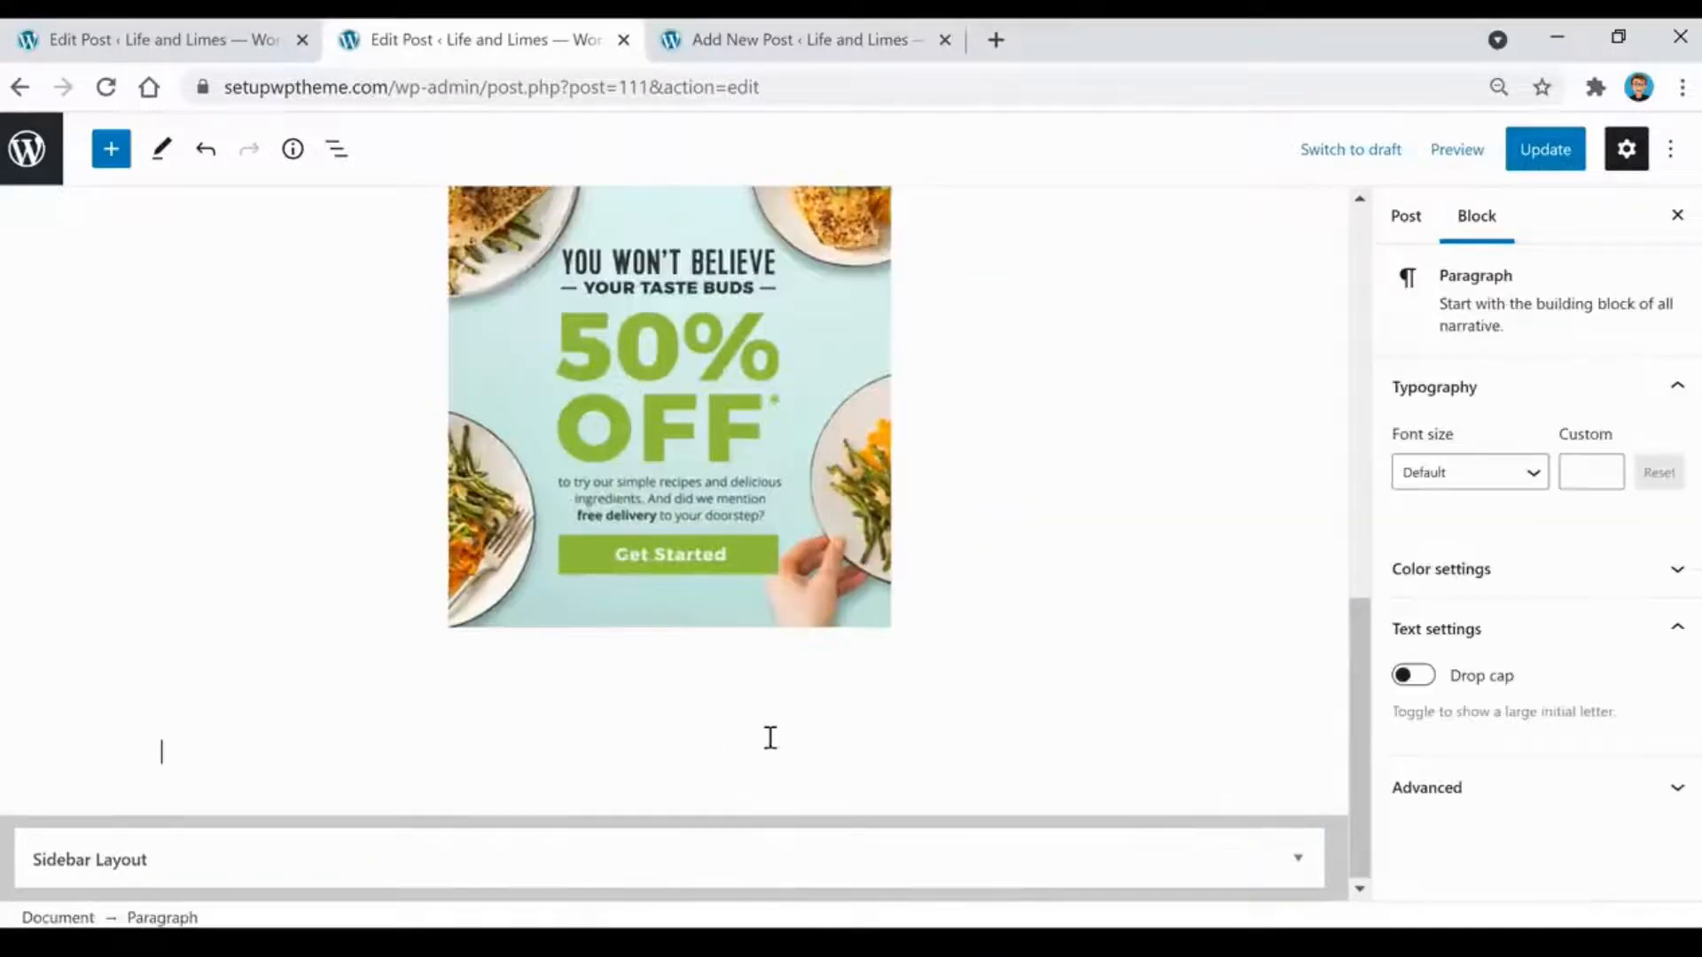
pyautogui.click(1156, 755)
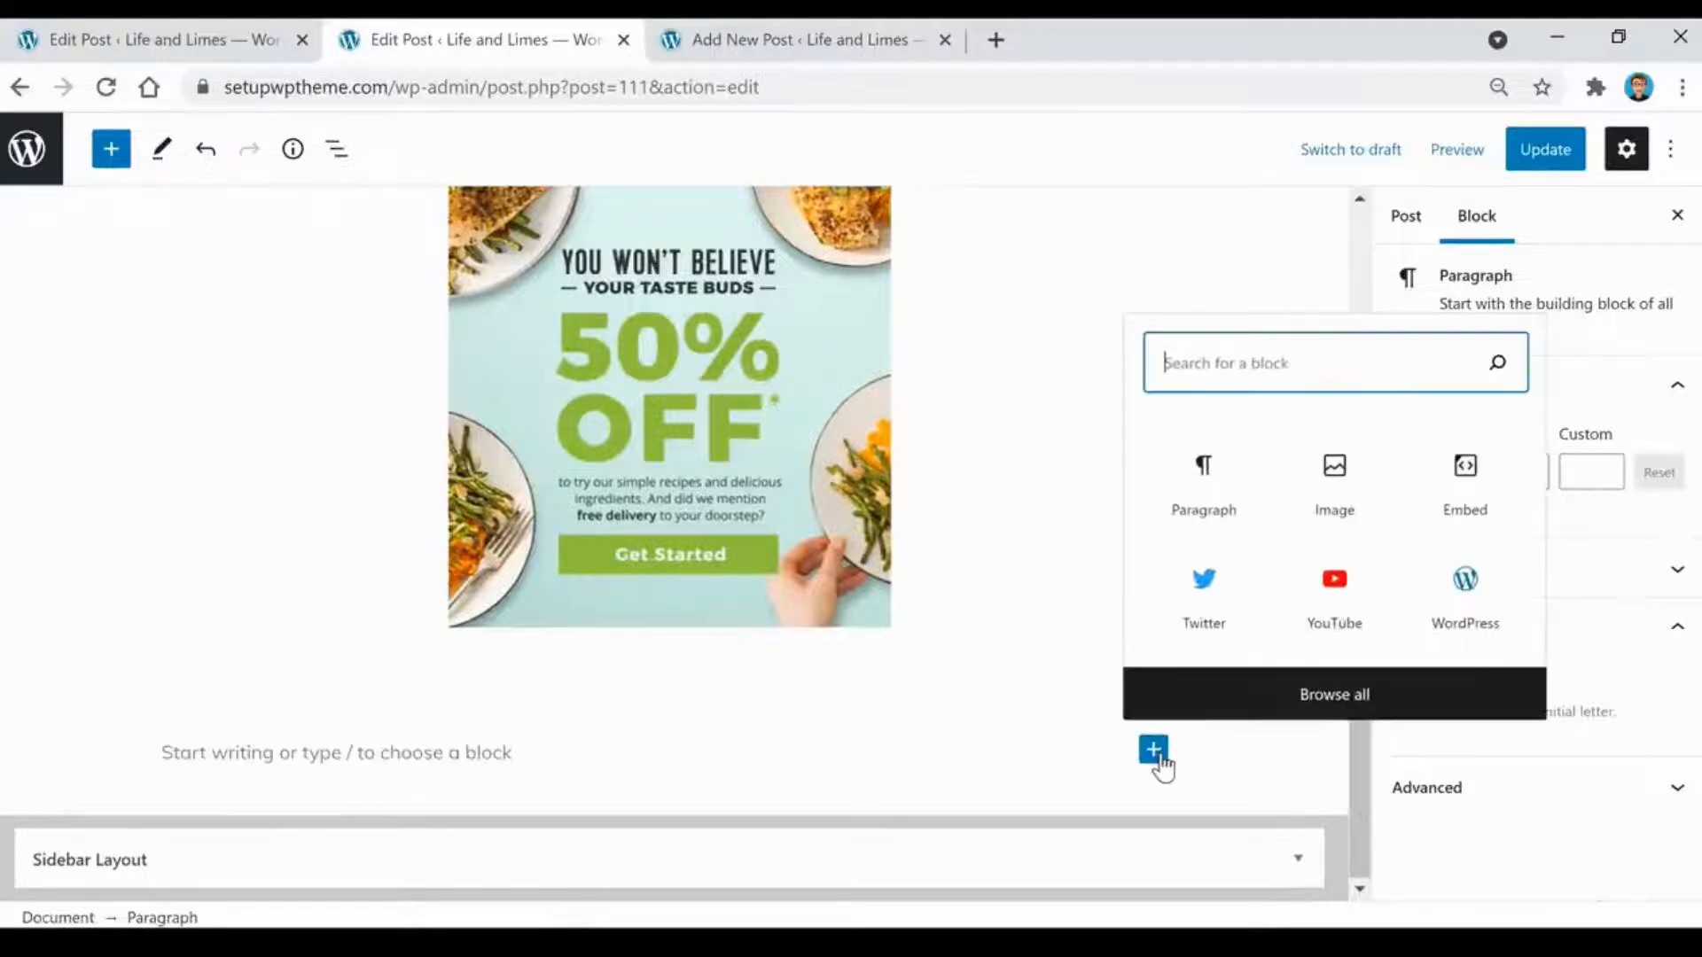
pyautogui.click(1329, 618)
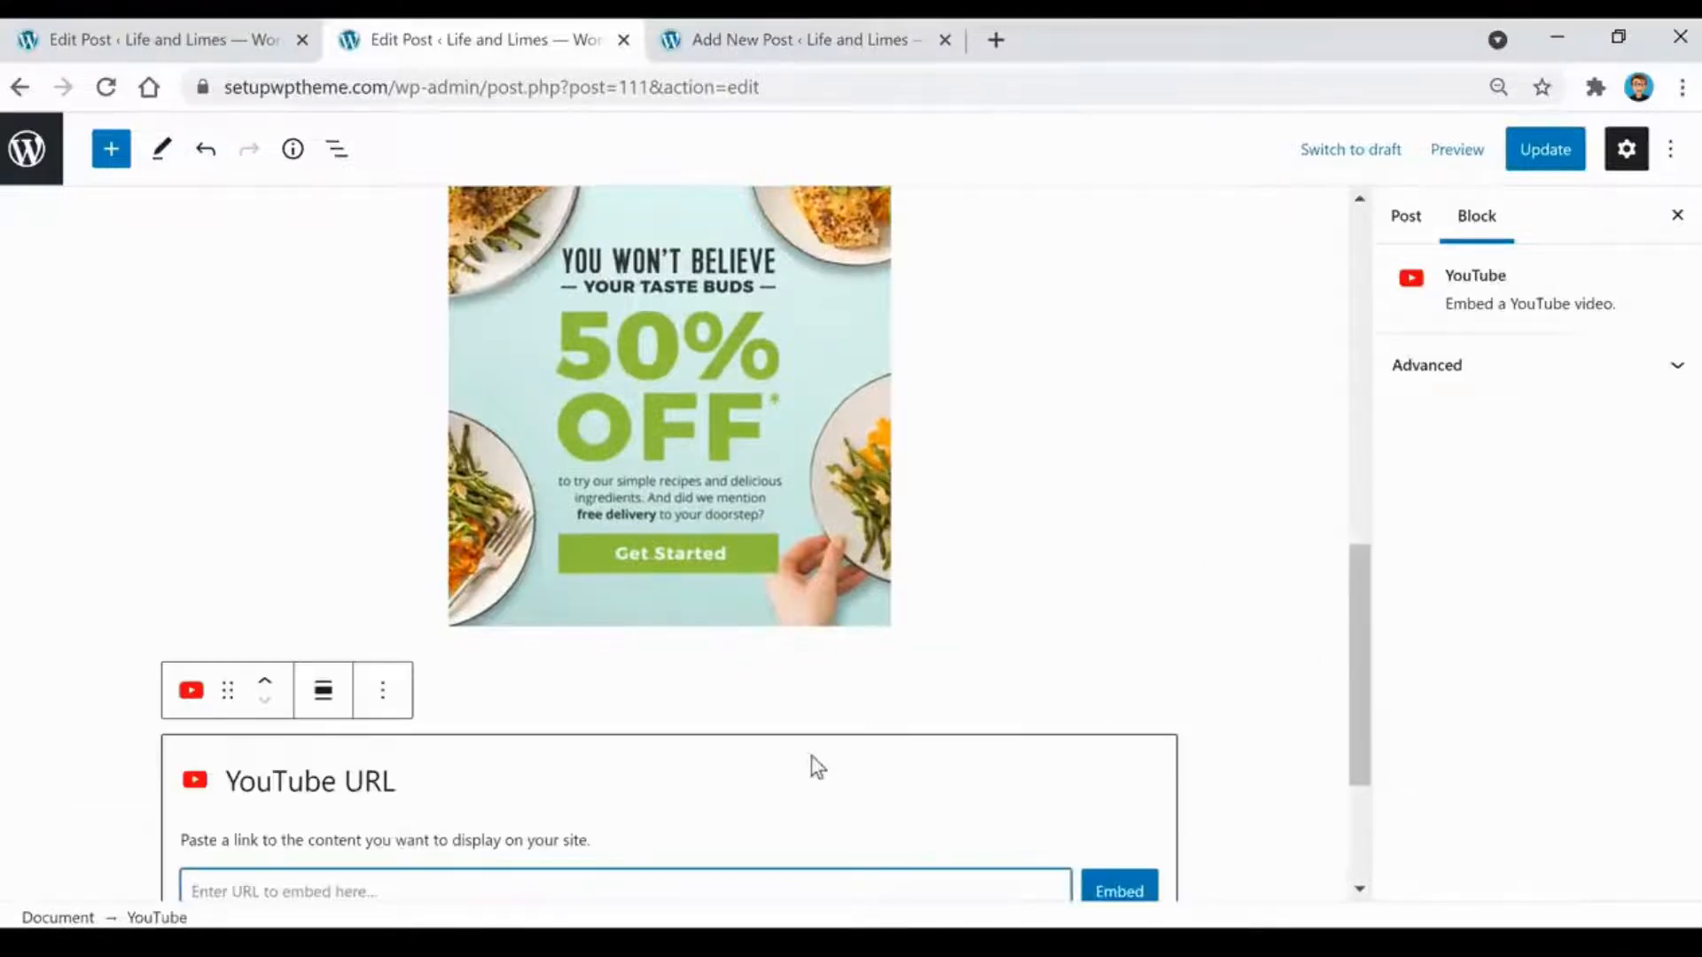
pyautogui.scroll(-3, 811, 756)
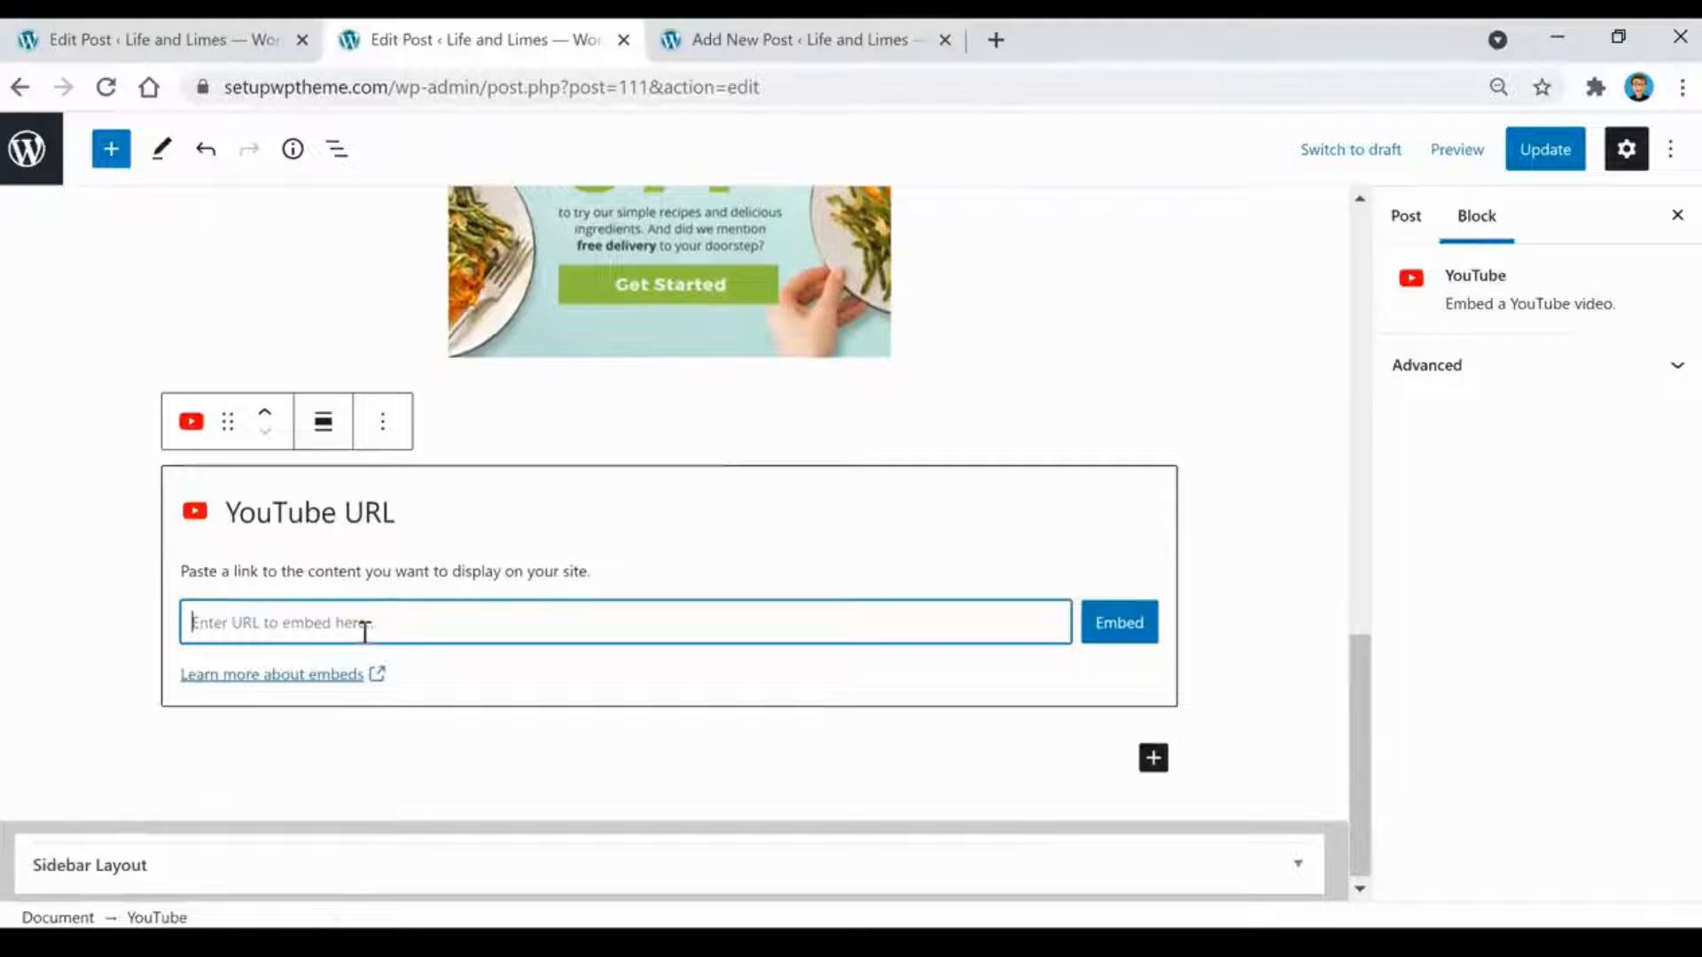
pyautogui.write('https://www.youtube.com/watch?v=fQallQyxAfw')
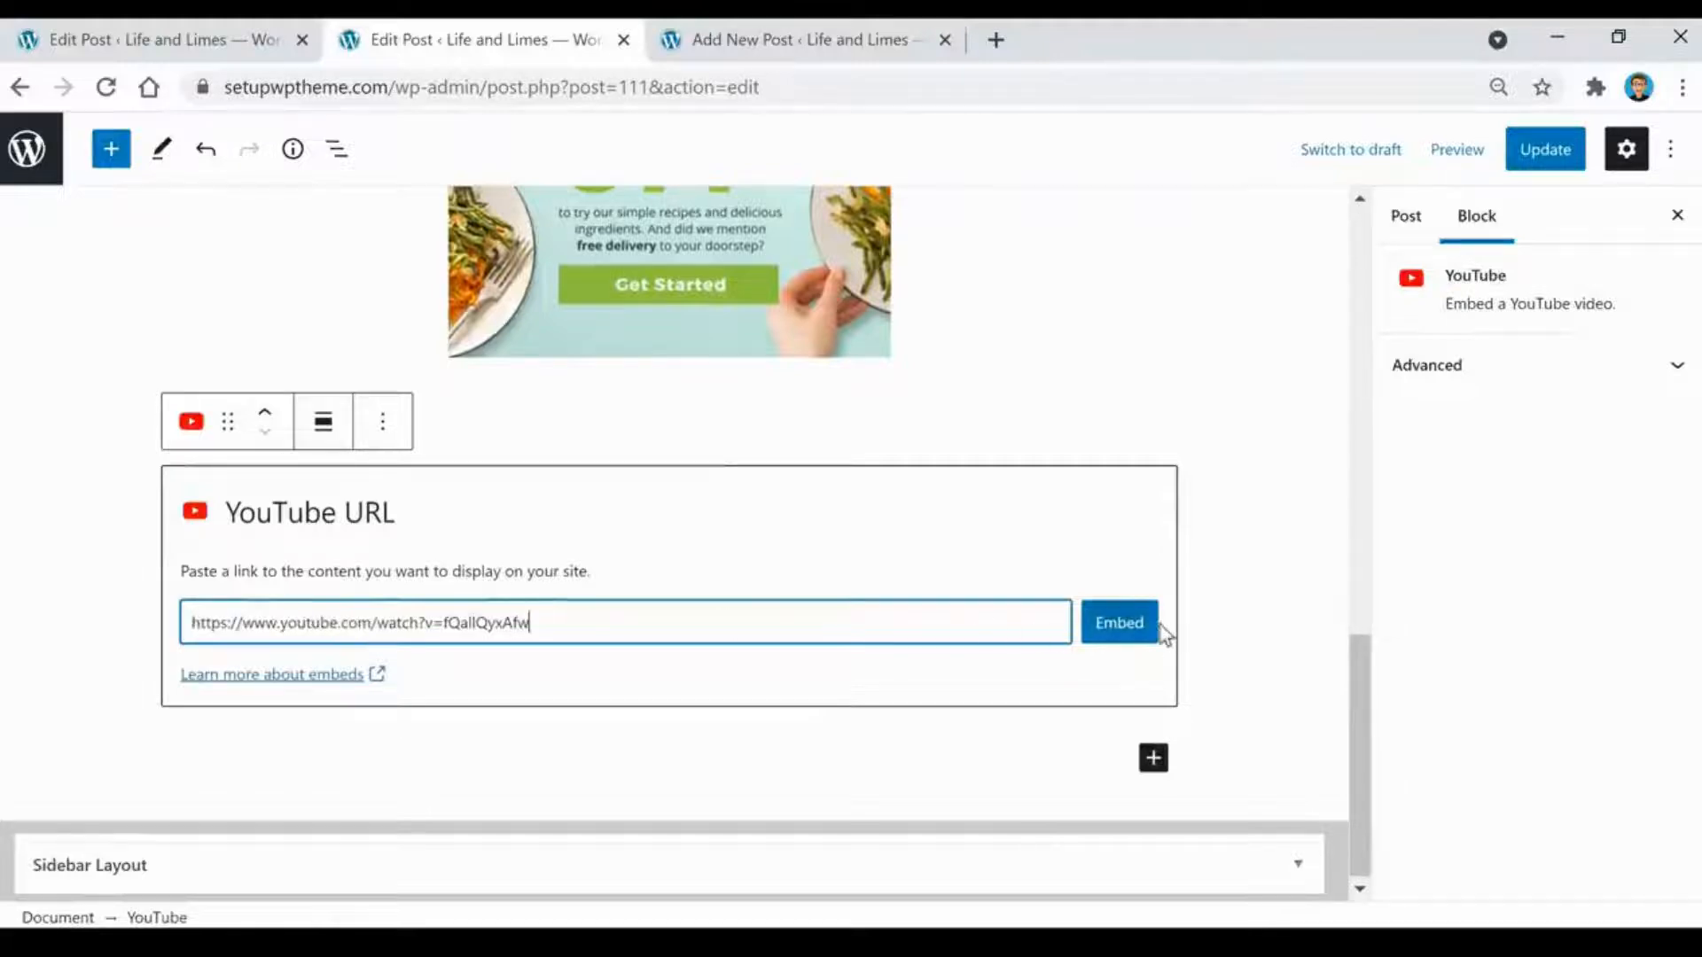
pyautogui.click(1122, 626)
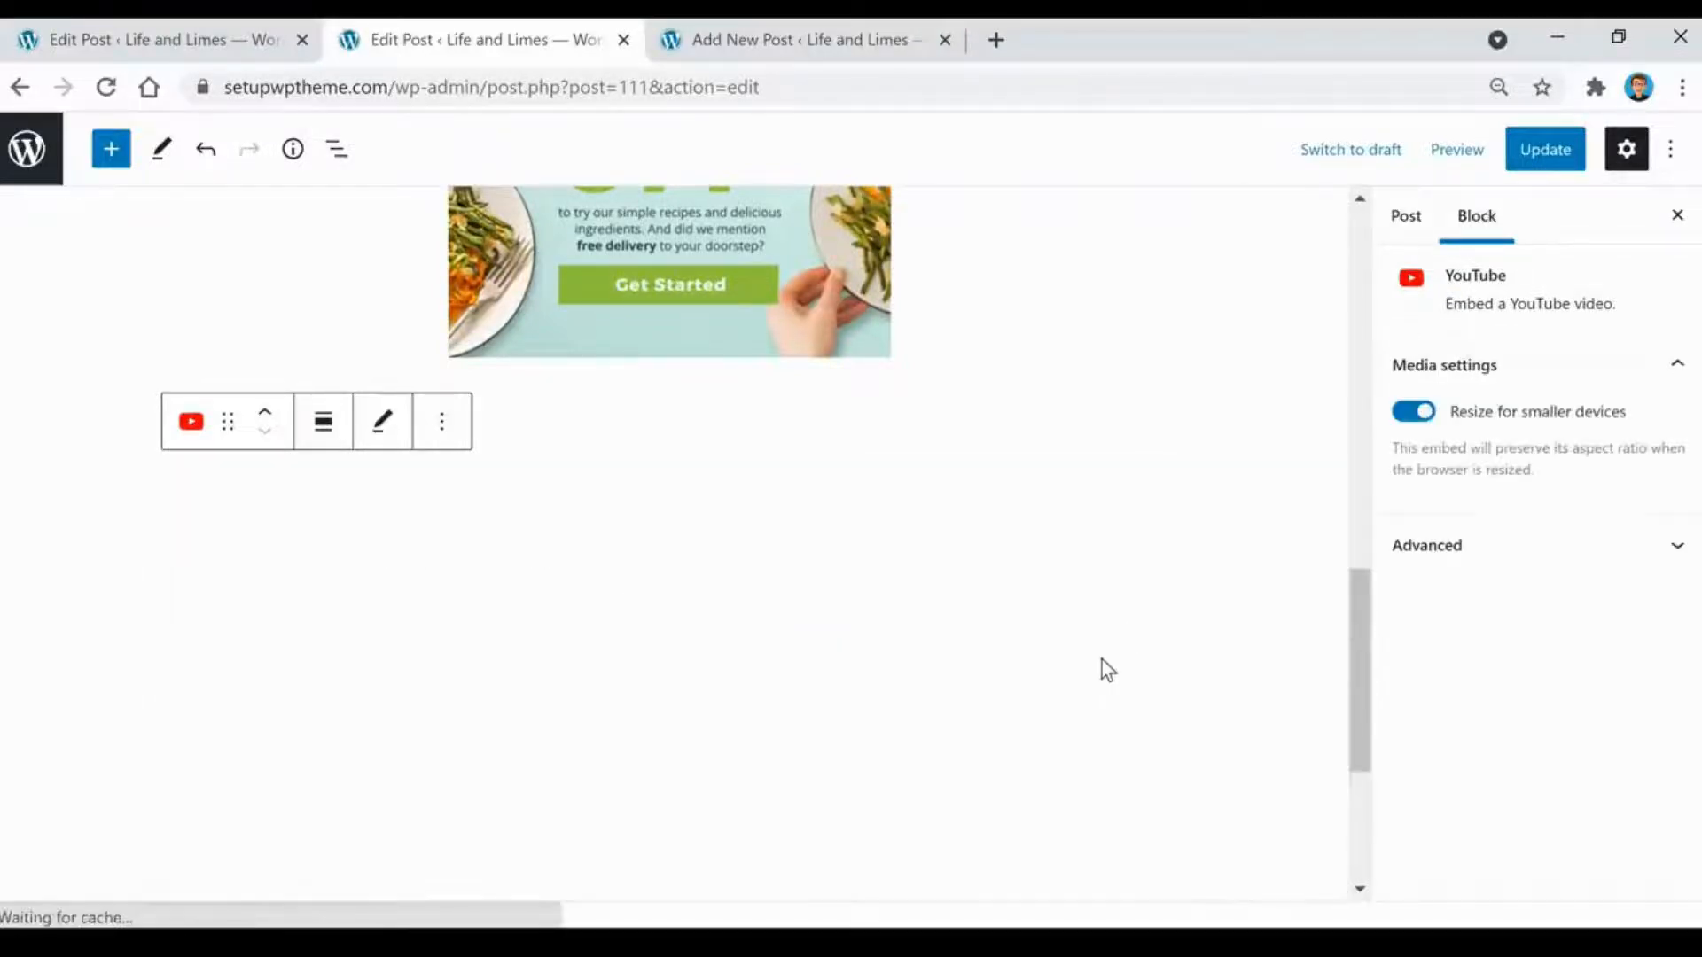
pyautogui.scroll(-2, 912, 443)
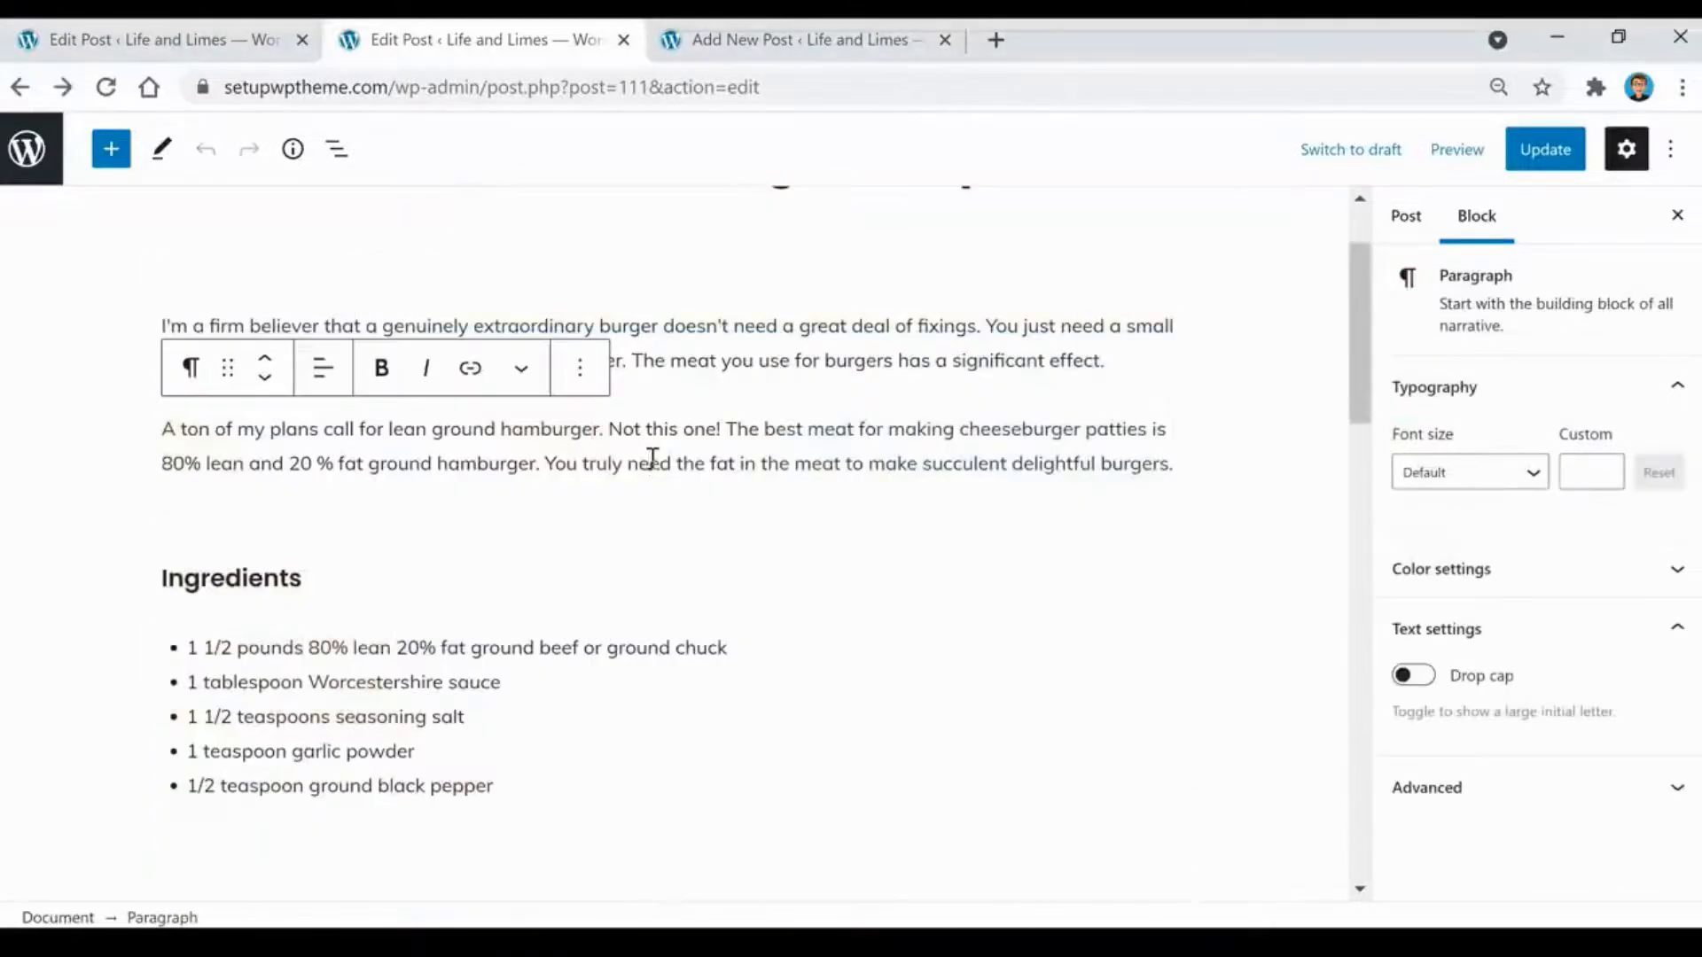
# - View the text color choices for the ingredients list without applying one
pyautogui.click(487, 650)
pyautogui.click(651, 586)
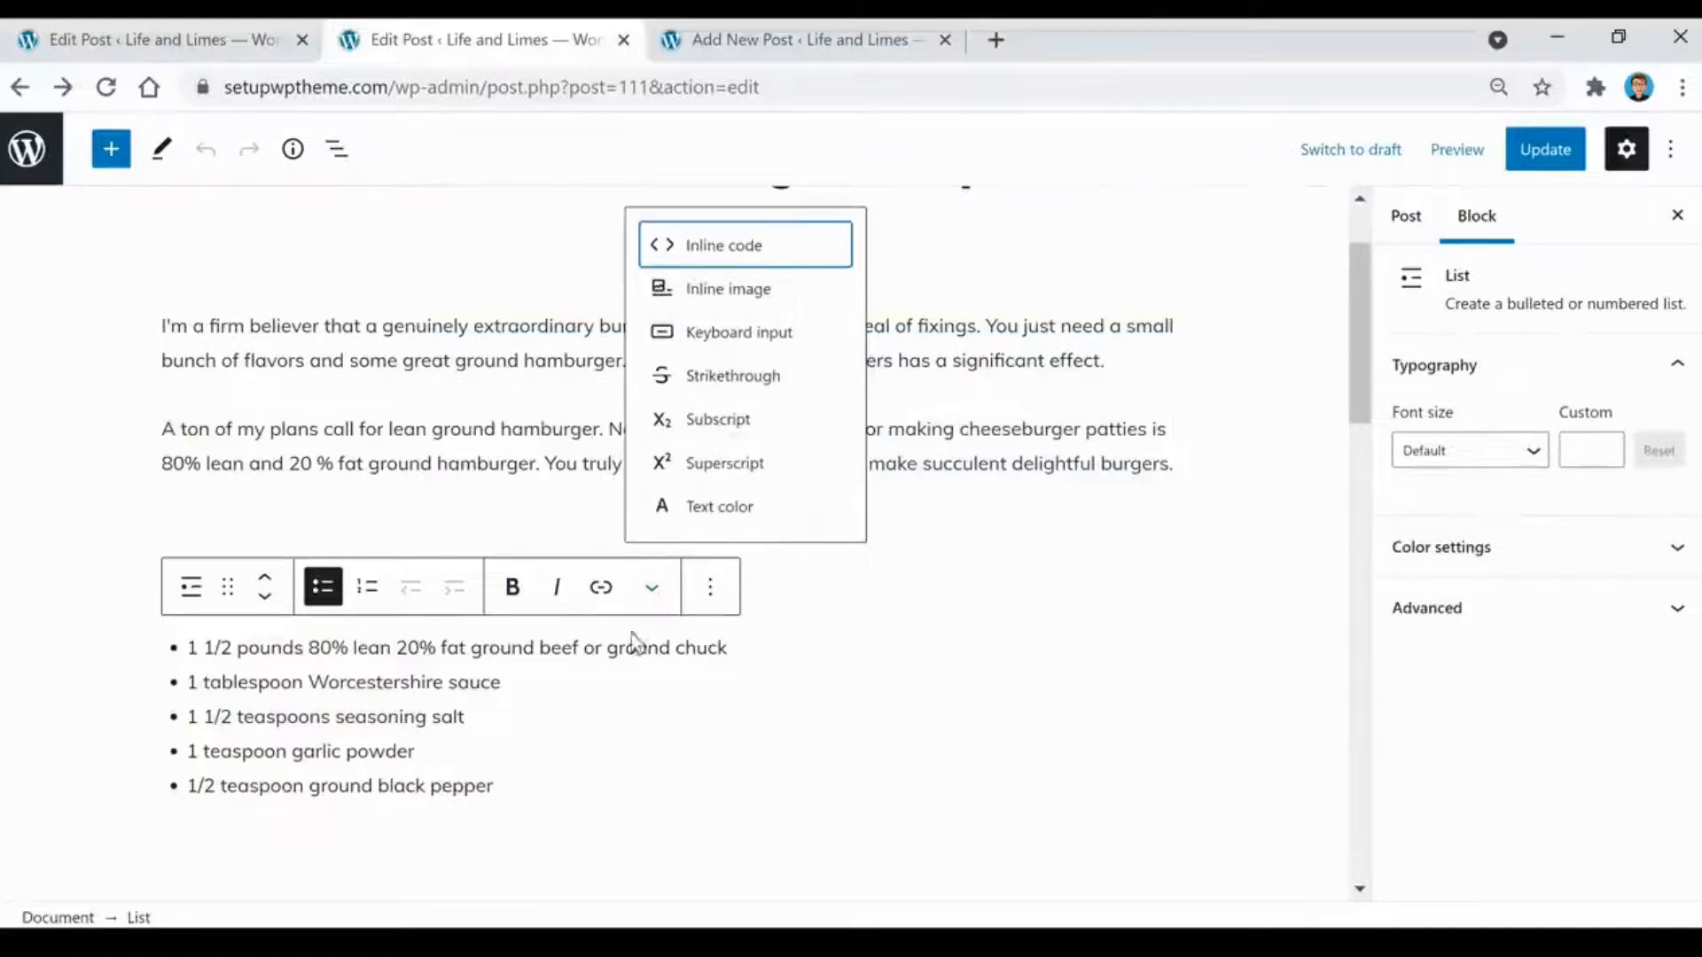
pyautogui.click(760, 505)
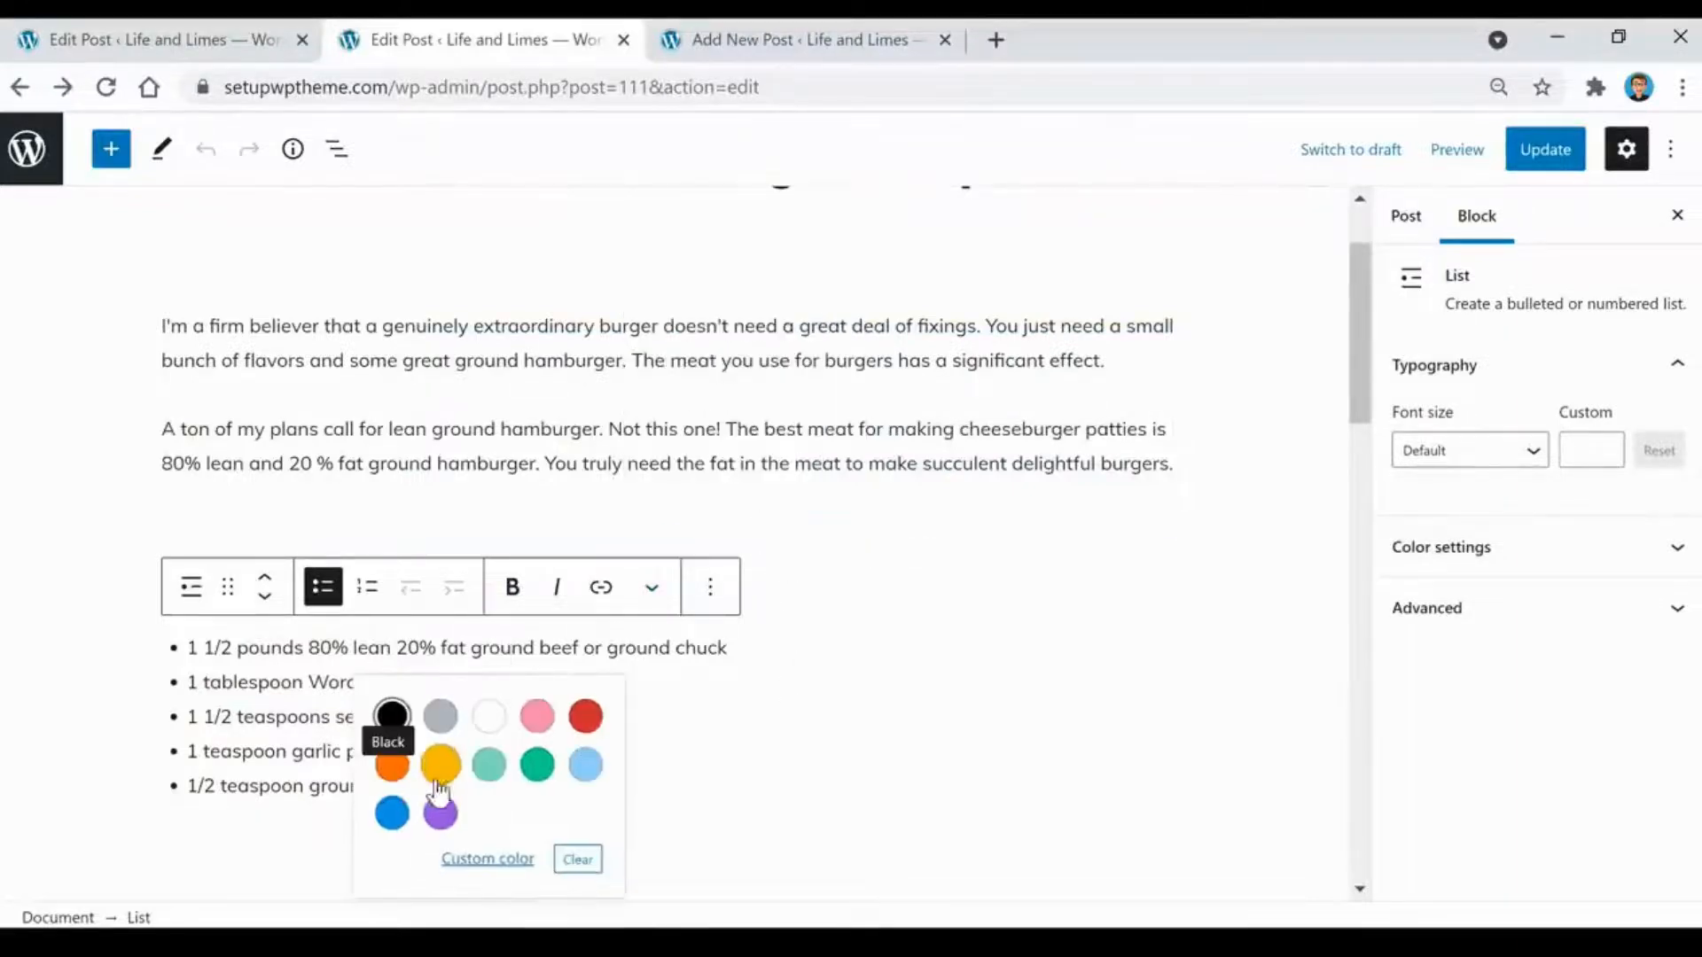
pyautogui.click(652, 492)
# - Try a pale pink background color on the "Ingredients" heading and remove it again
pyautogui.doubleClick(492, 569)
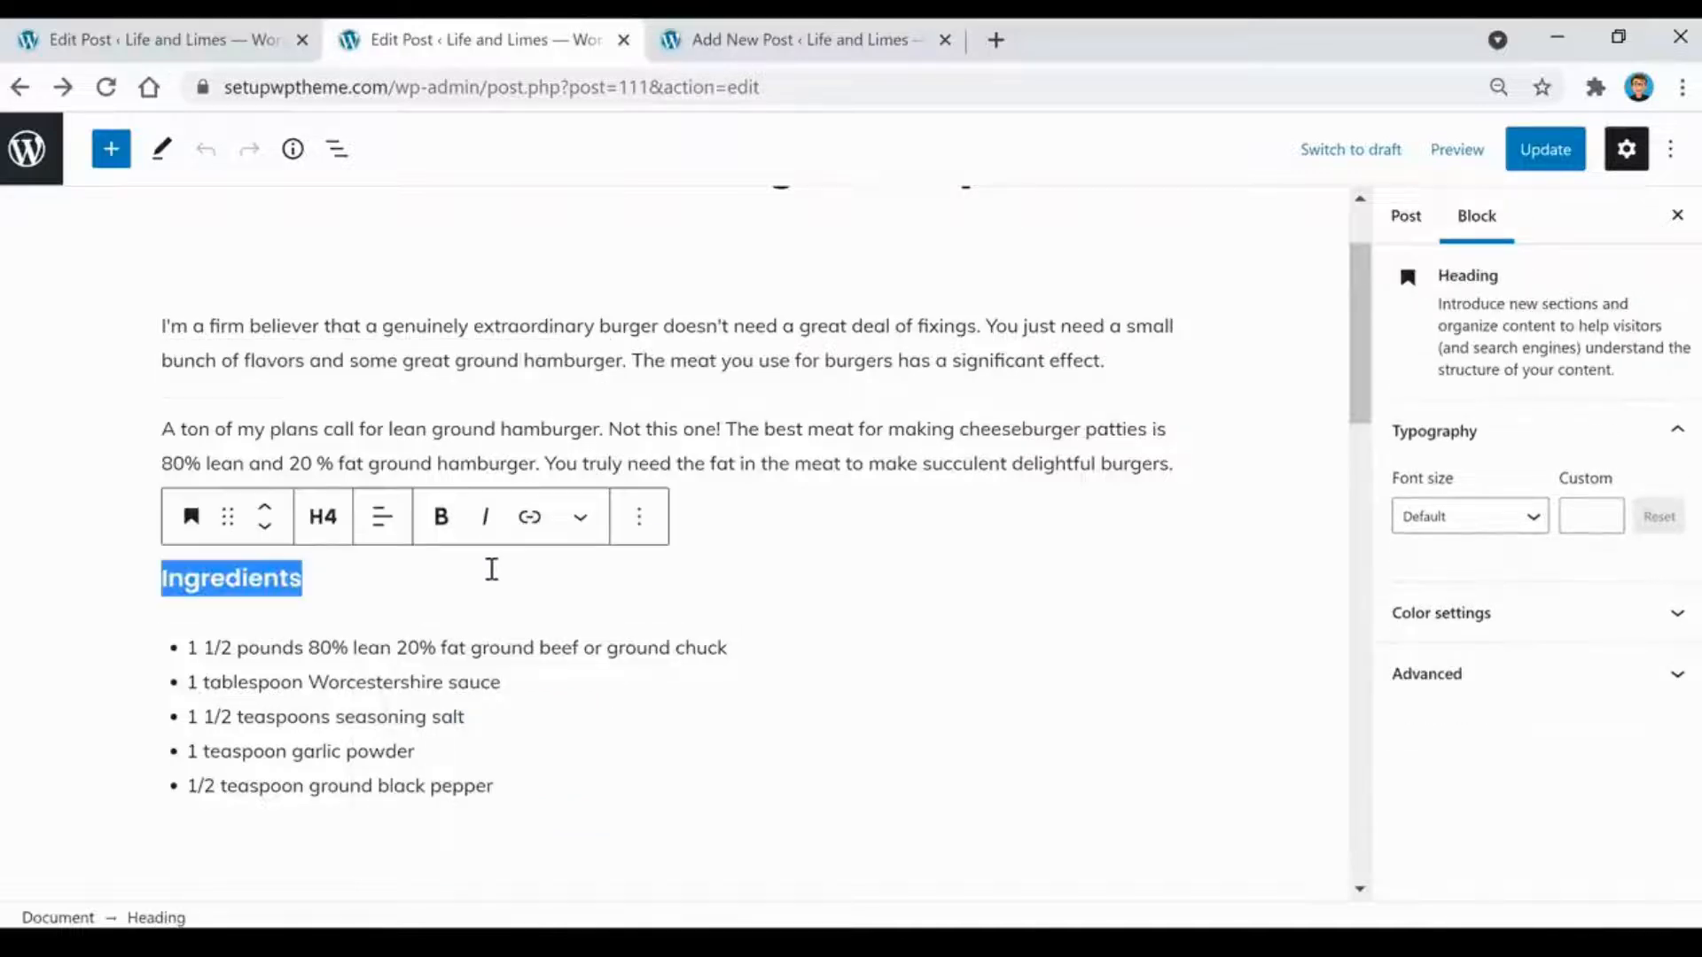
pyautogui.click(1547, 620)
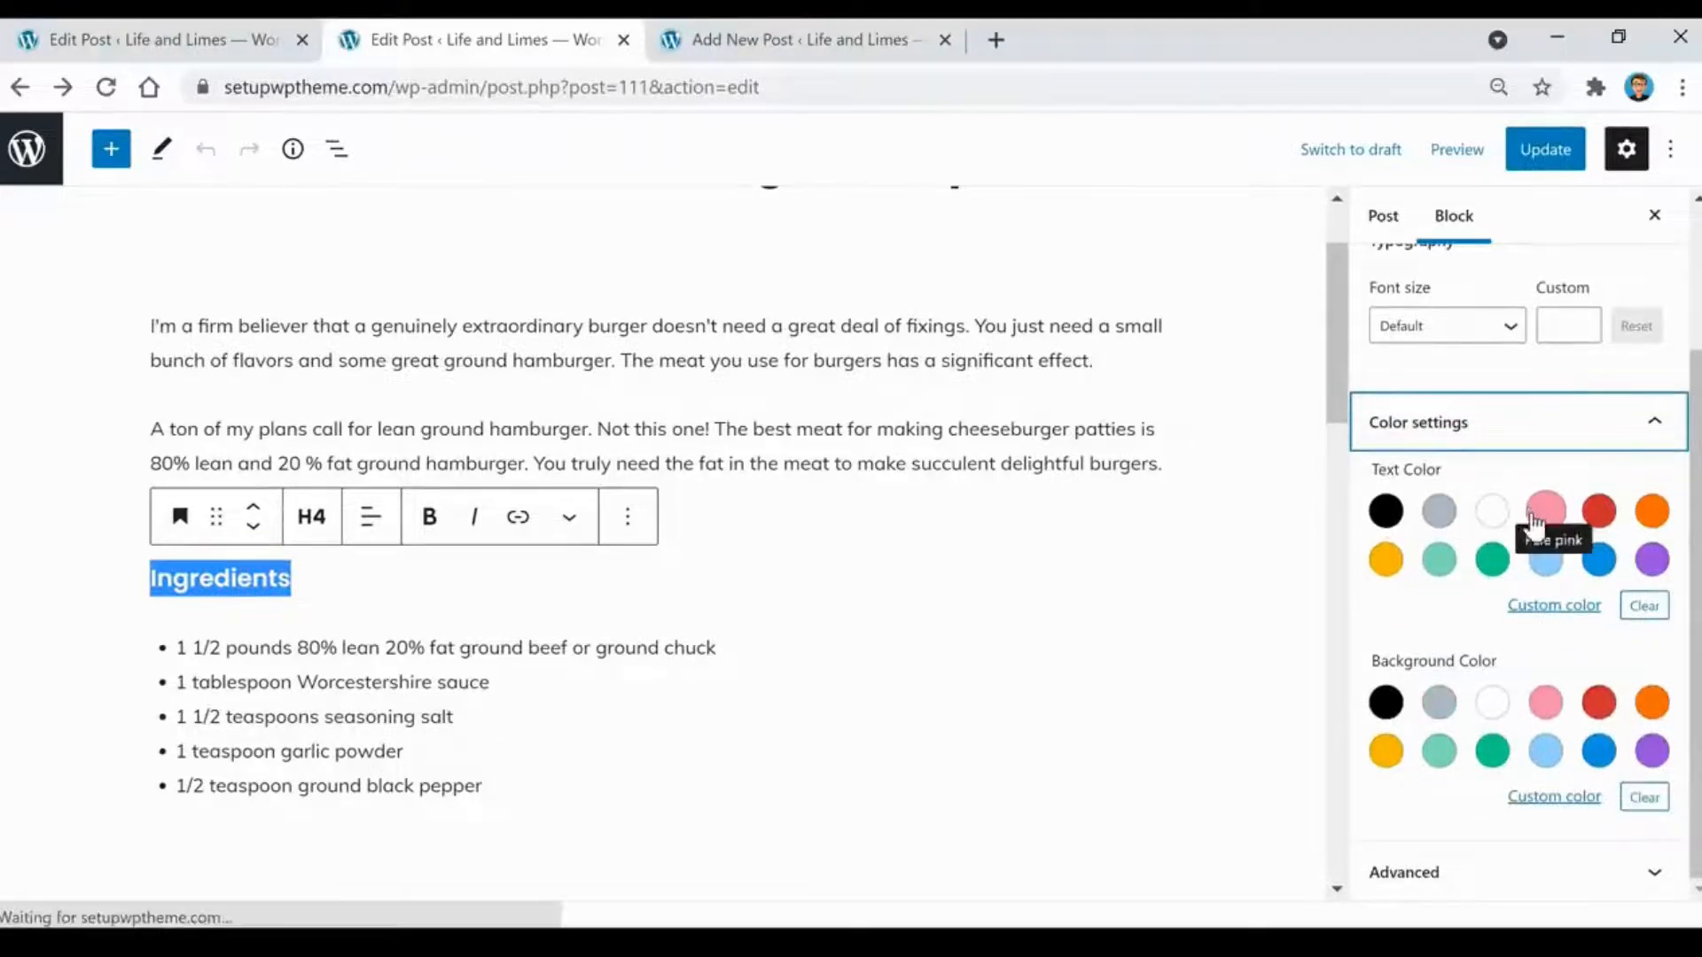
pyautogui.click(1546, 705)
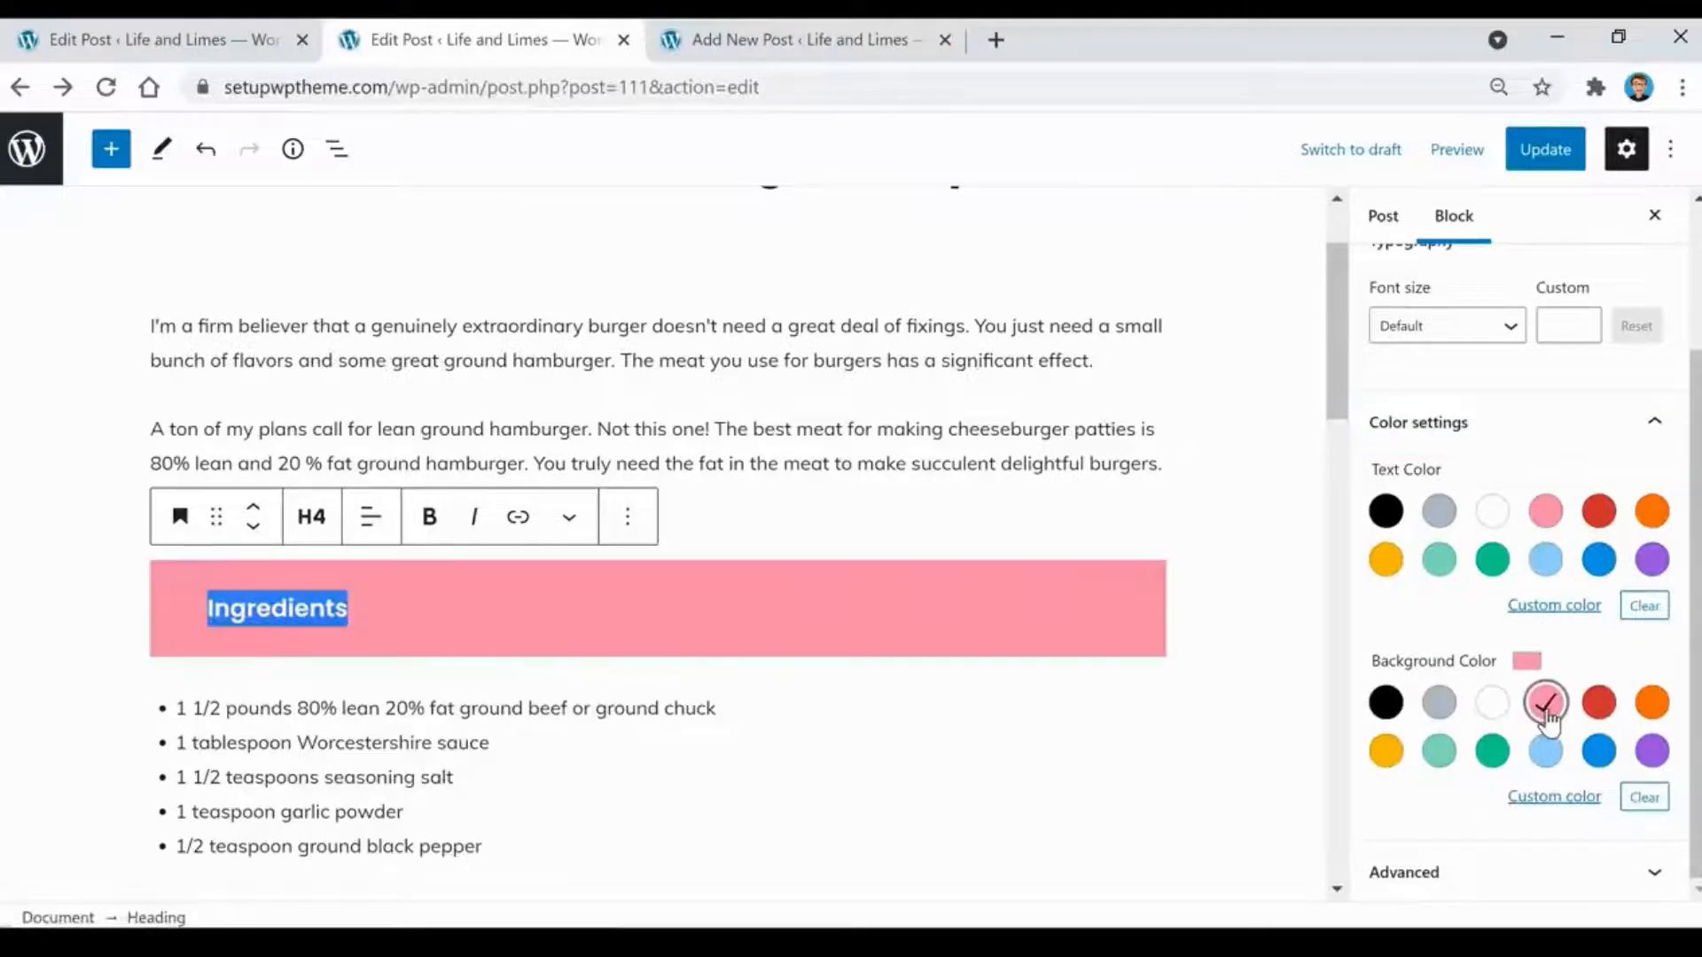
pyautogui.click(1546, 705)
pyautogui.scroll(2, 1482, 615)
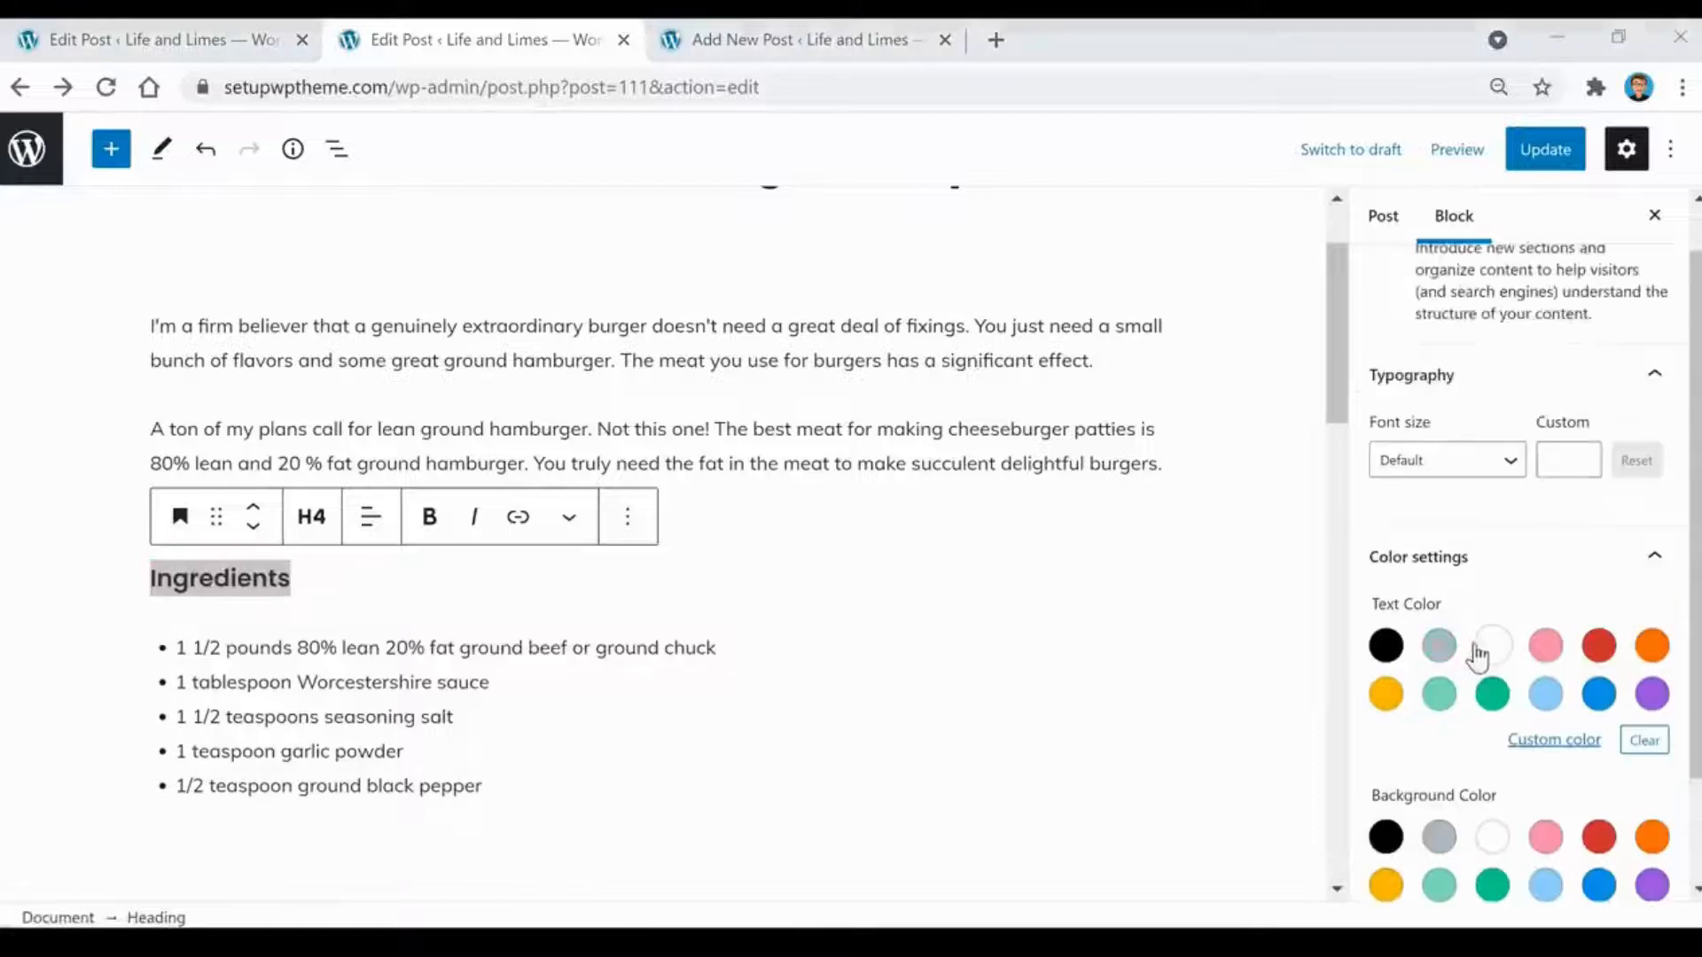
# - View the font size choices for the "Ingredients" heading and leave the size unchanged
pyautogui.click(1508, 461)
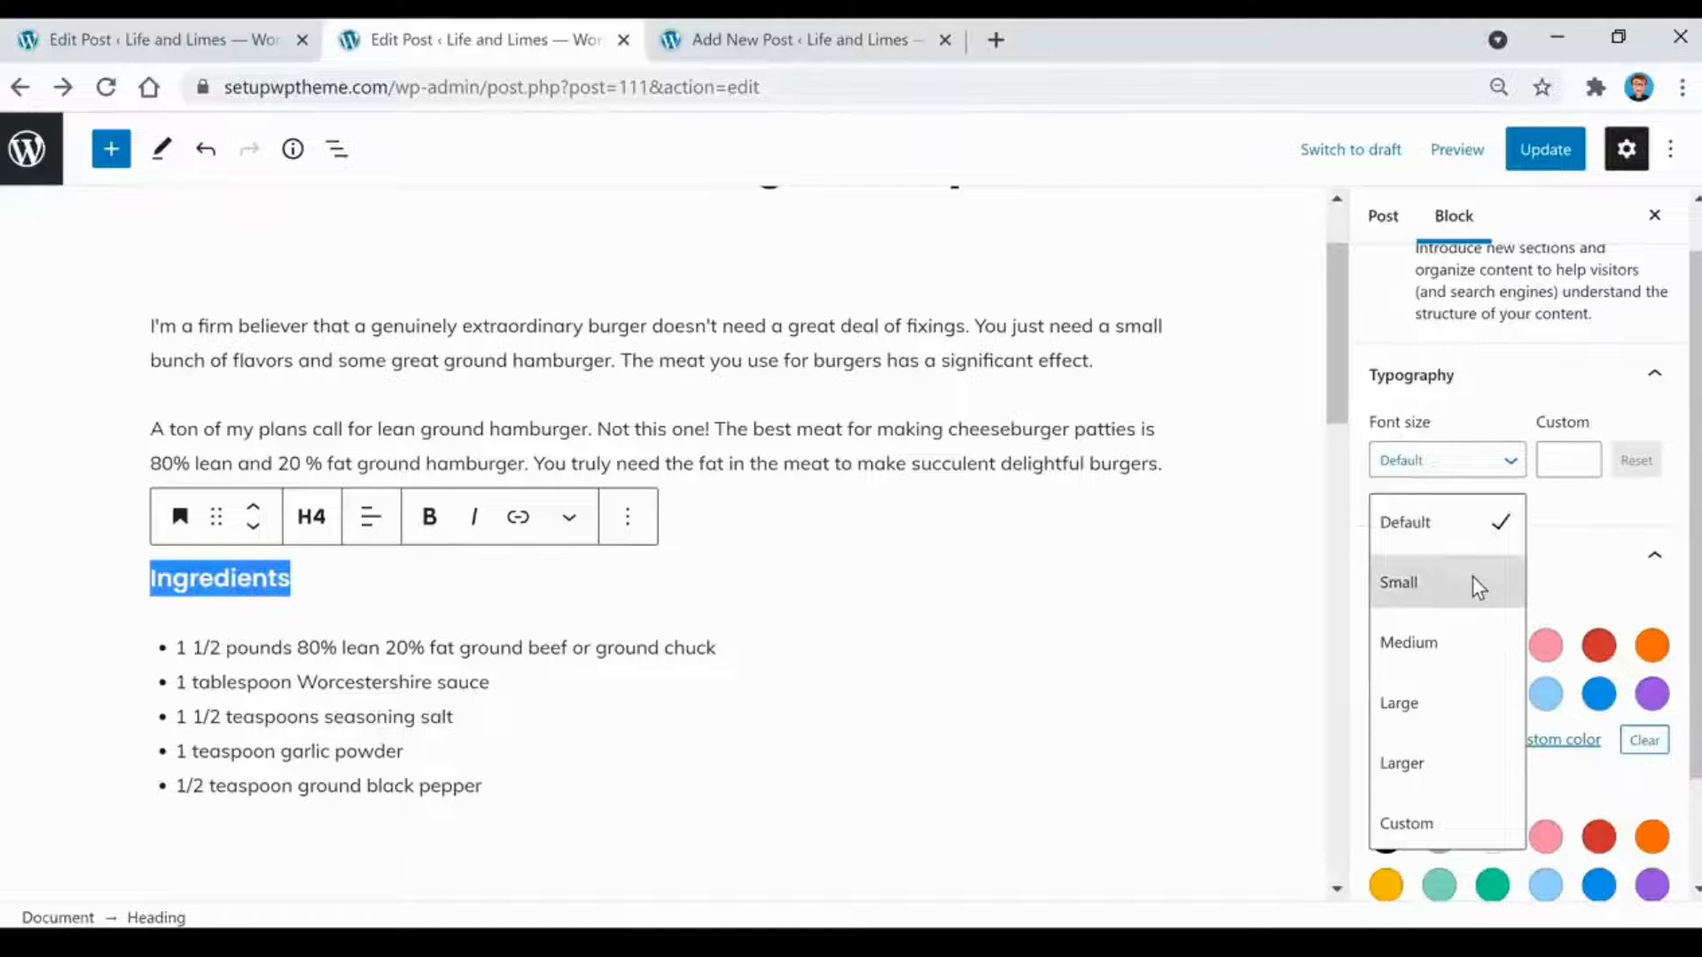
pyautogui.click(1082, 438)
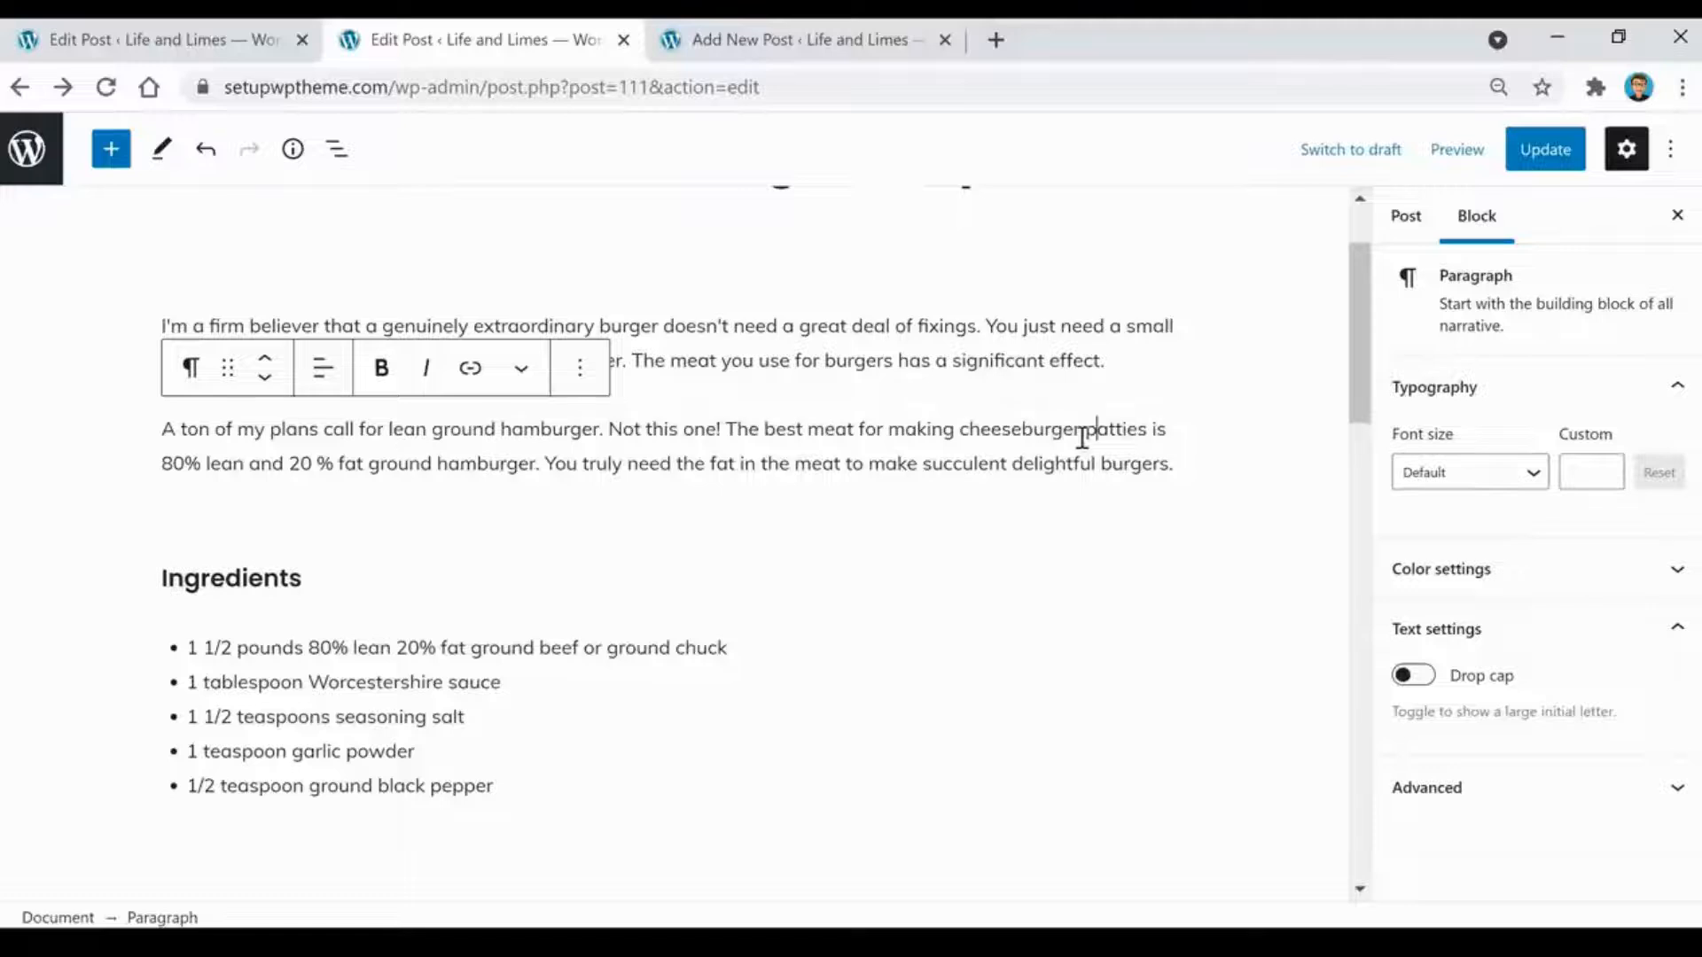
pyautogui.scroll(2, 969, 578)
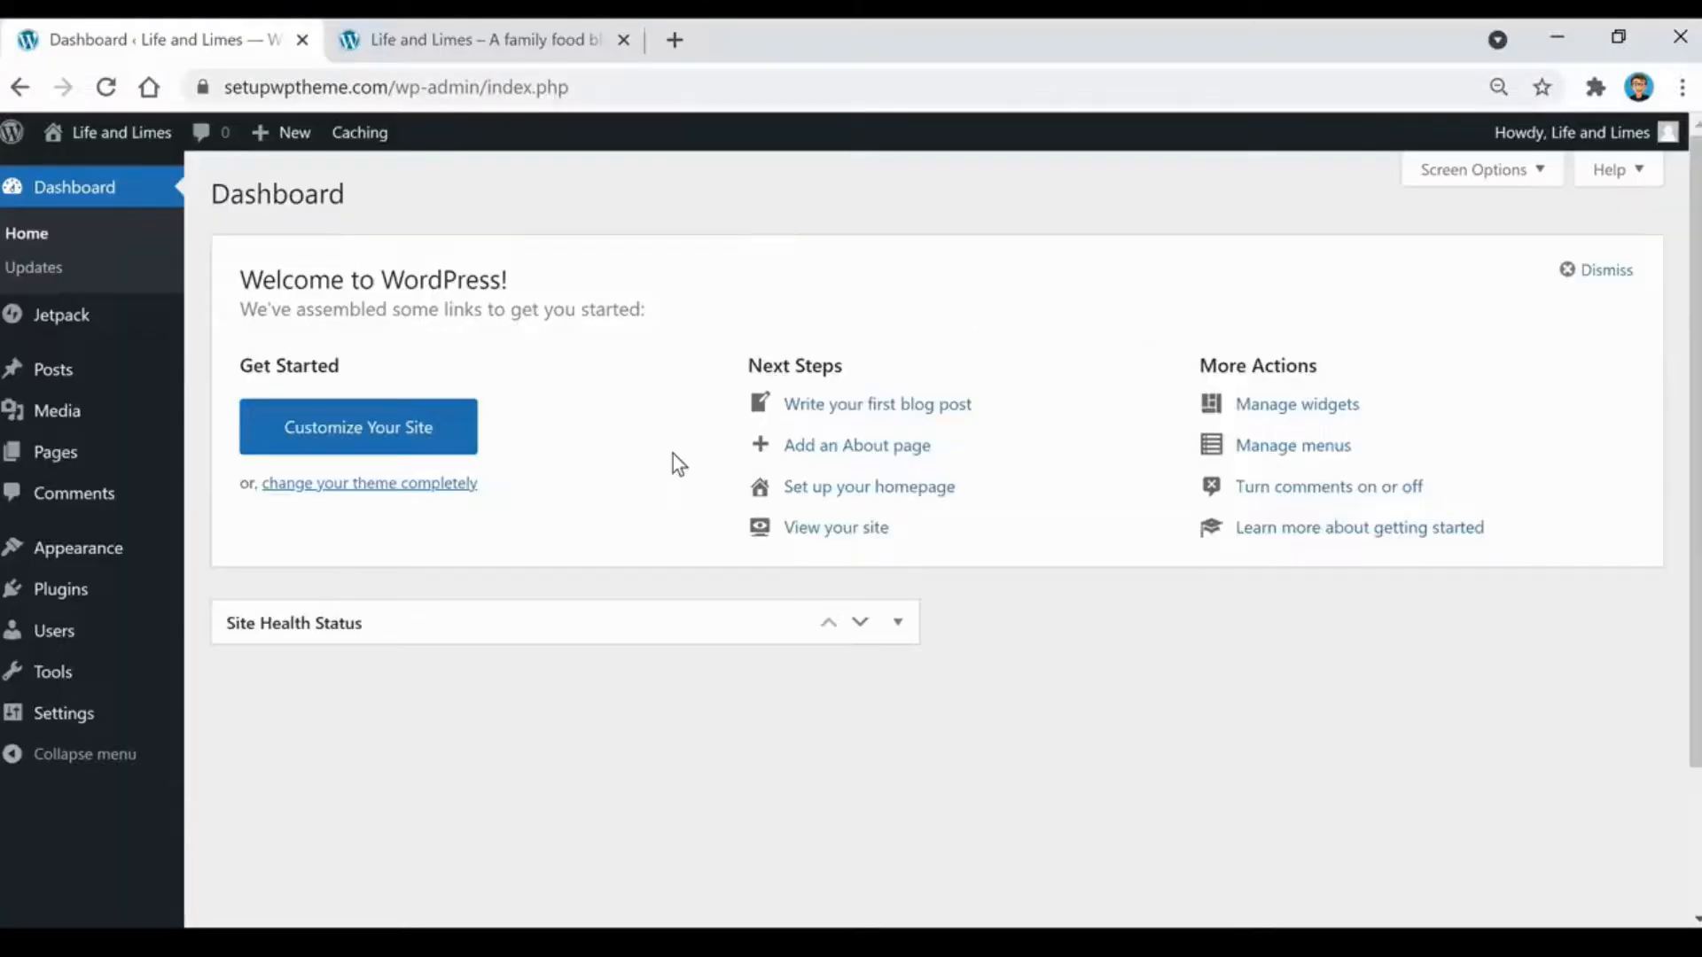
# - Examine the live homepage's sidebar, including its ad images, search box, recent posts and categories
pyautogui.click(587, 62)
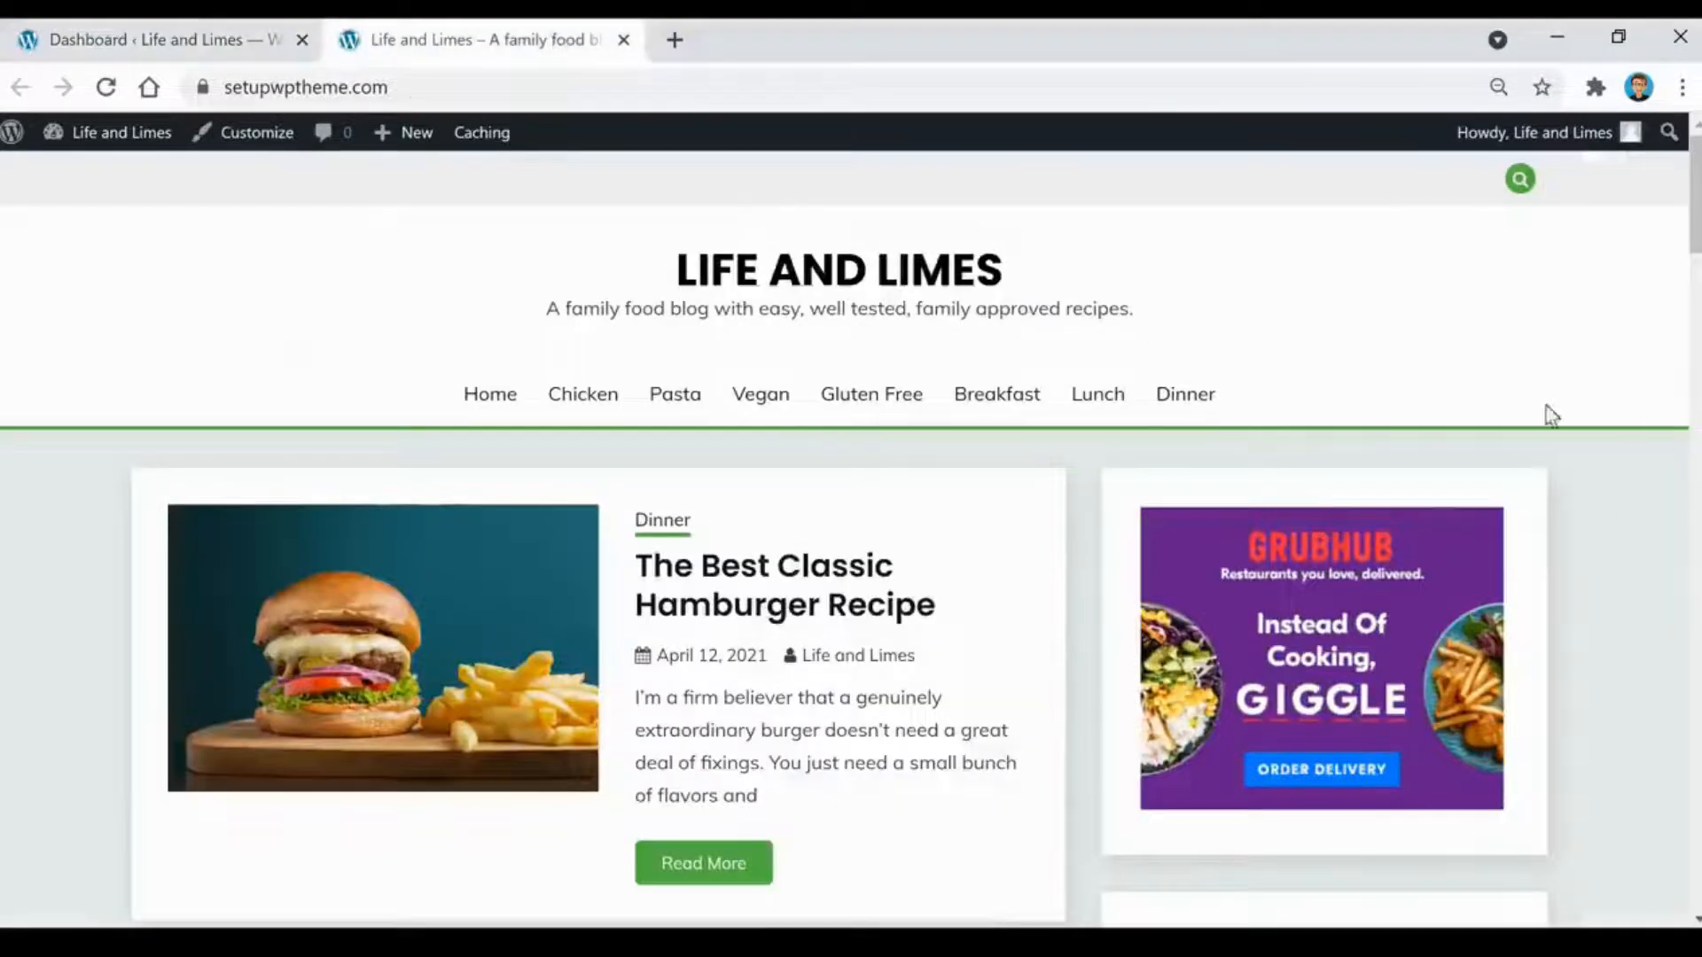
pyautogui.scroll(-2, 1154, 671)
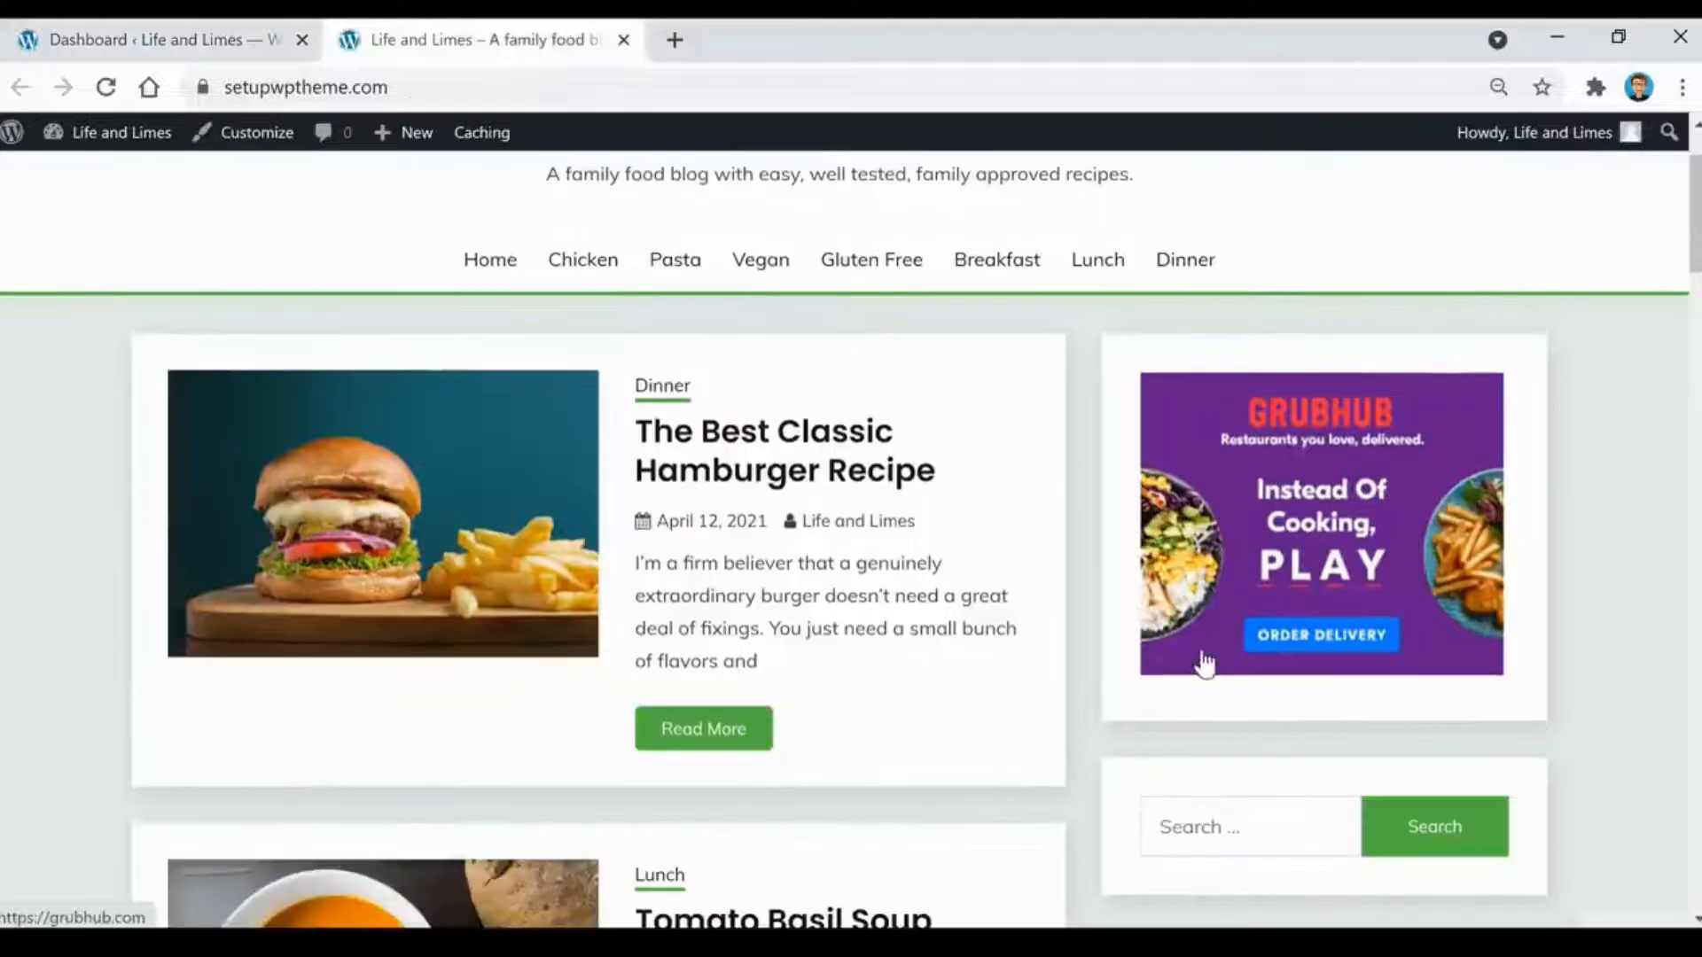
pyautogui.scroll(-10, 1154, 671)
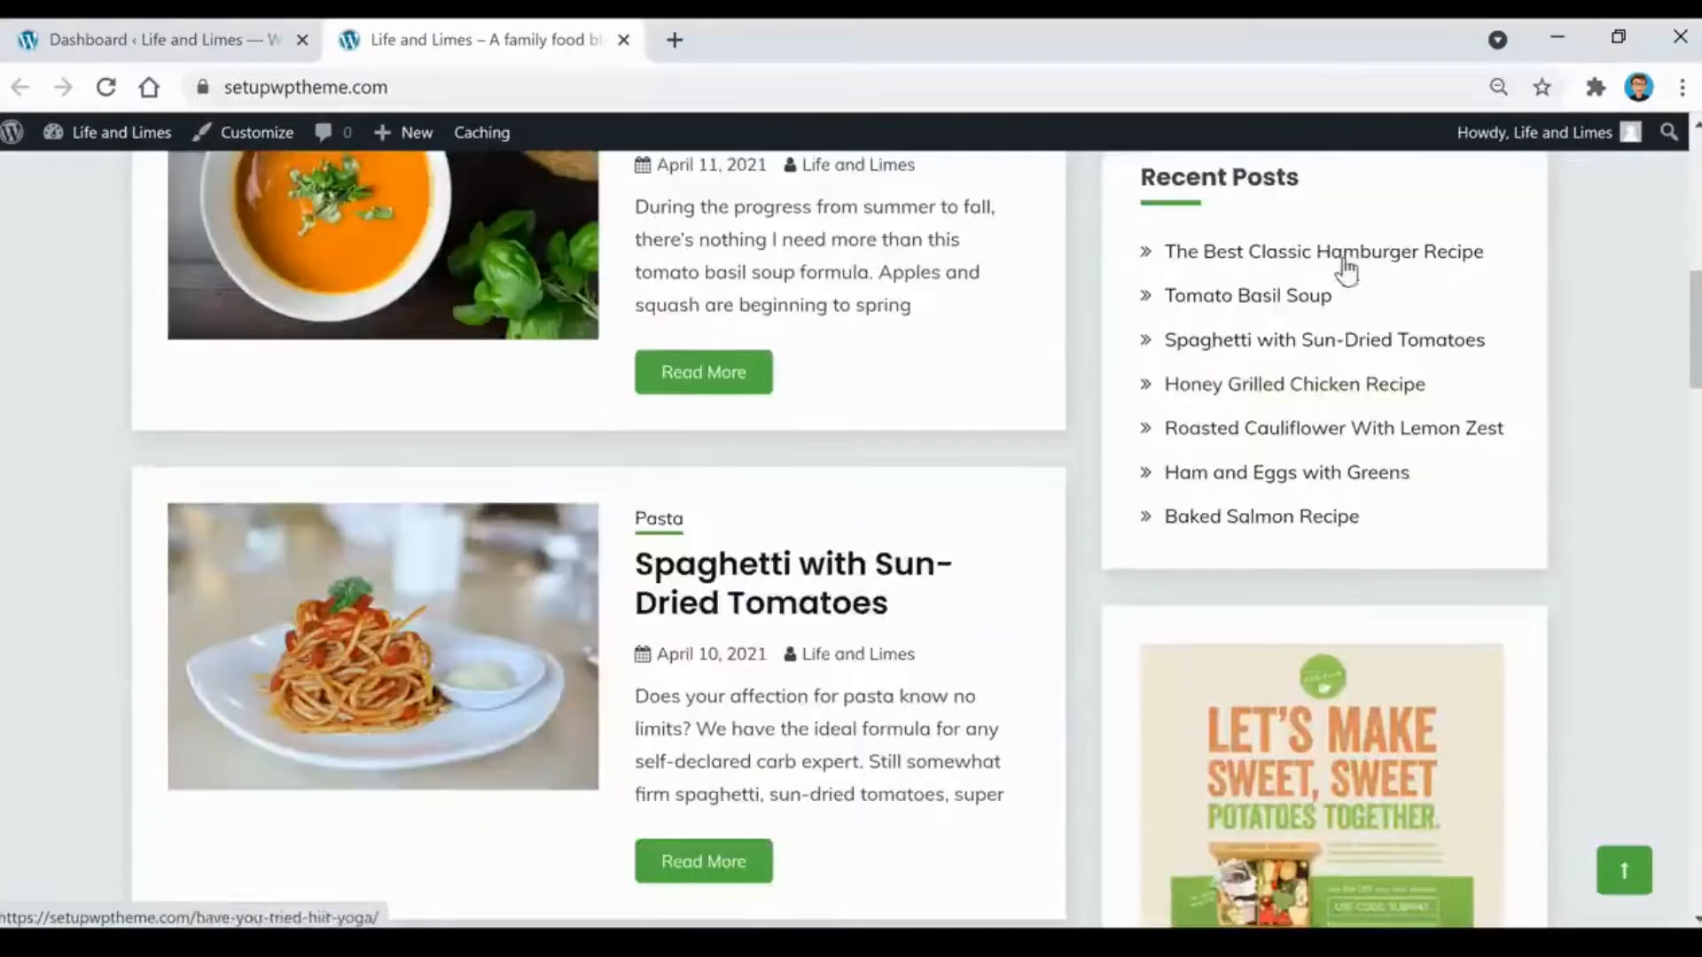
pyautogui.scroll(-2, 1390, 342)
pyautogui.scroll(-3, 1417, 452)
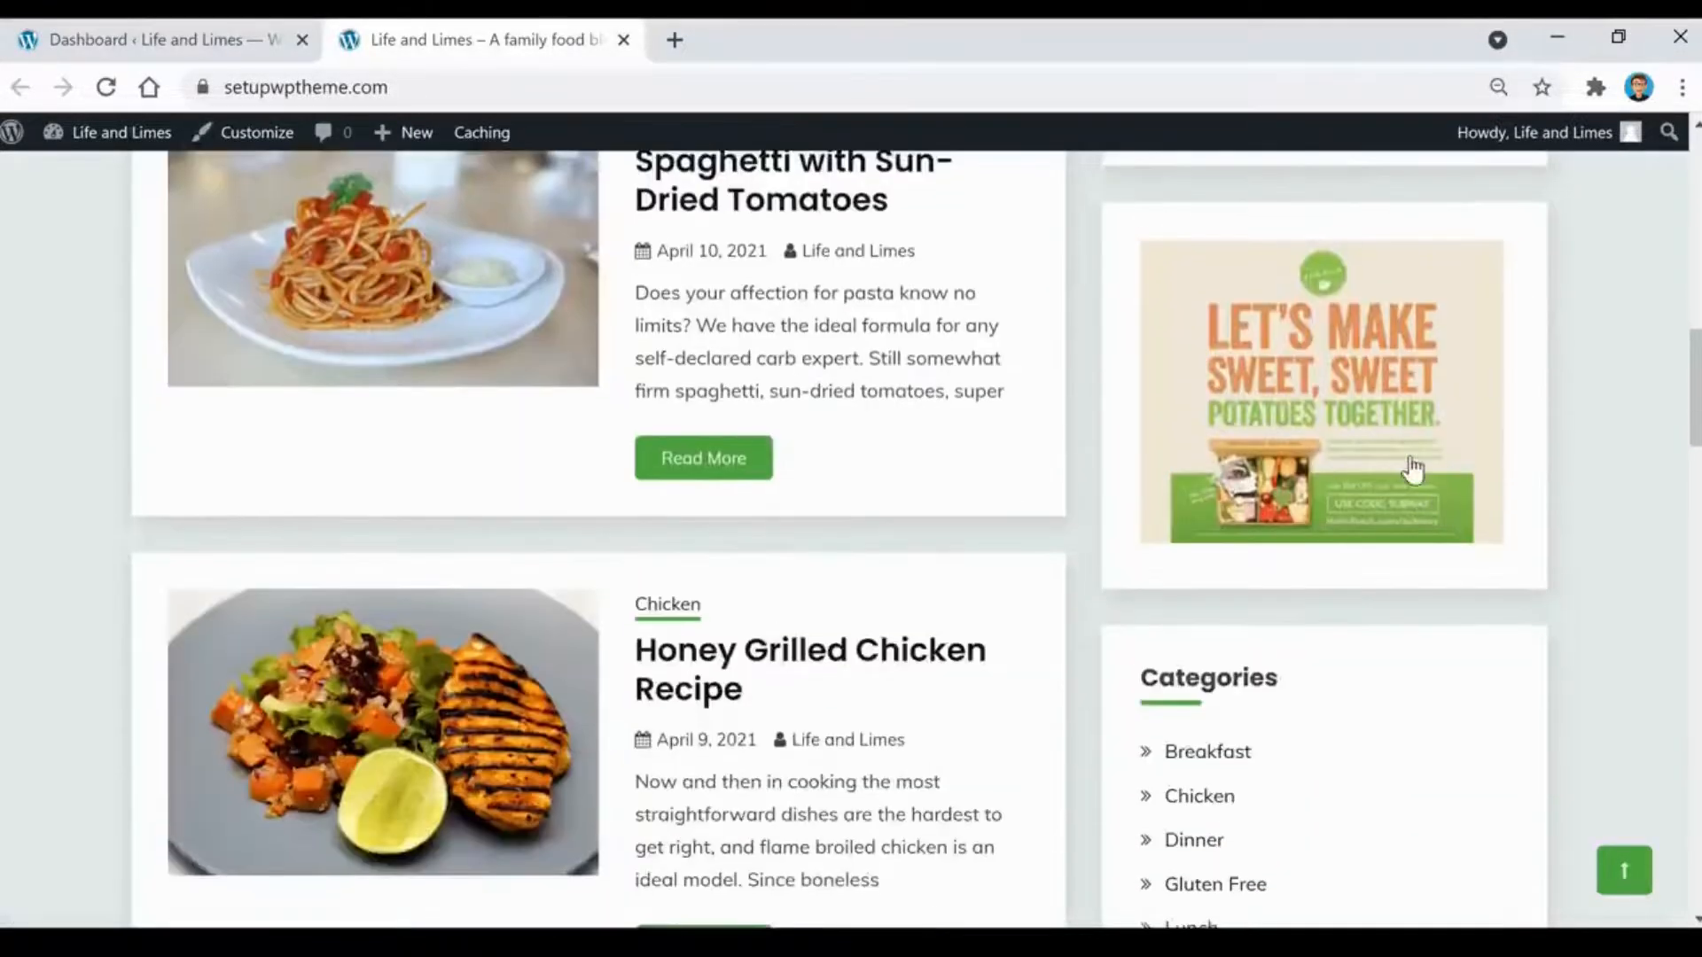
pyautogui.scroll(-9, 1413, 470)
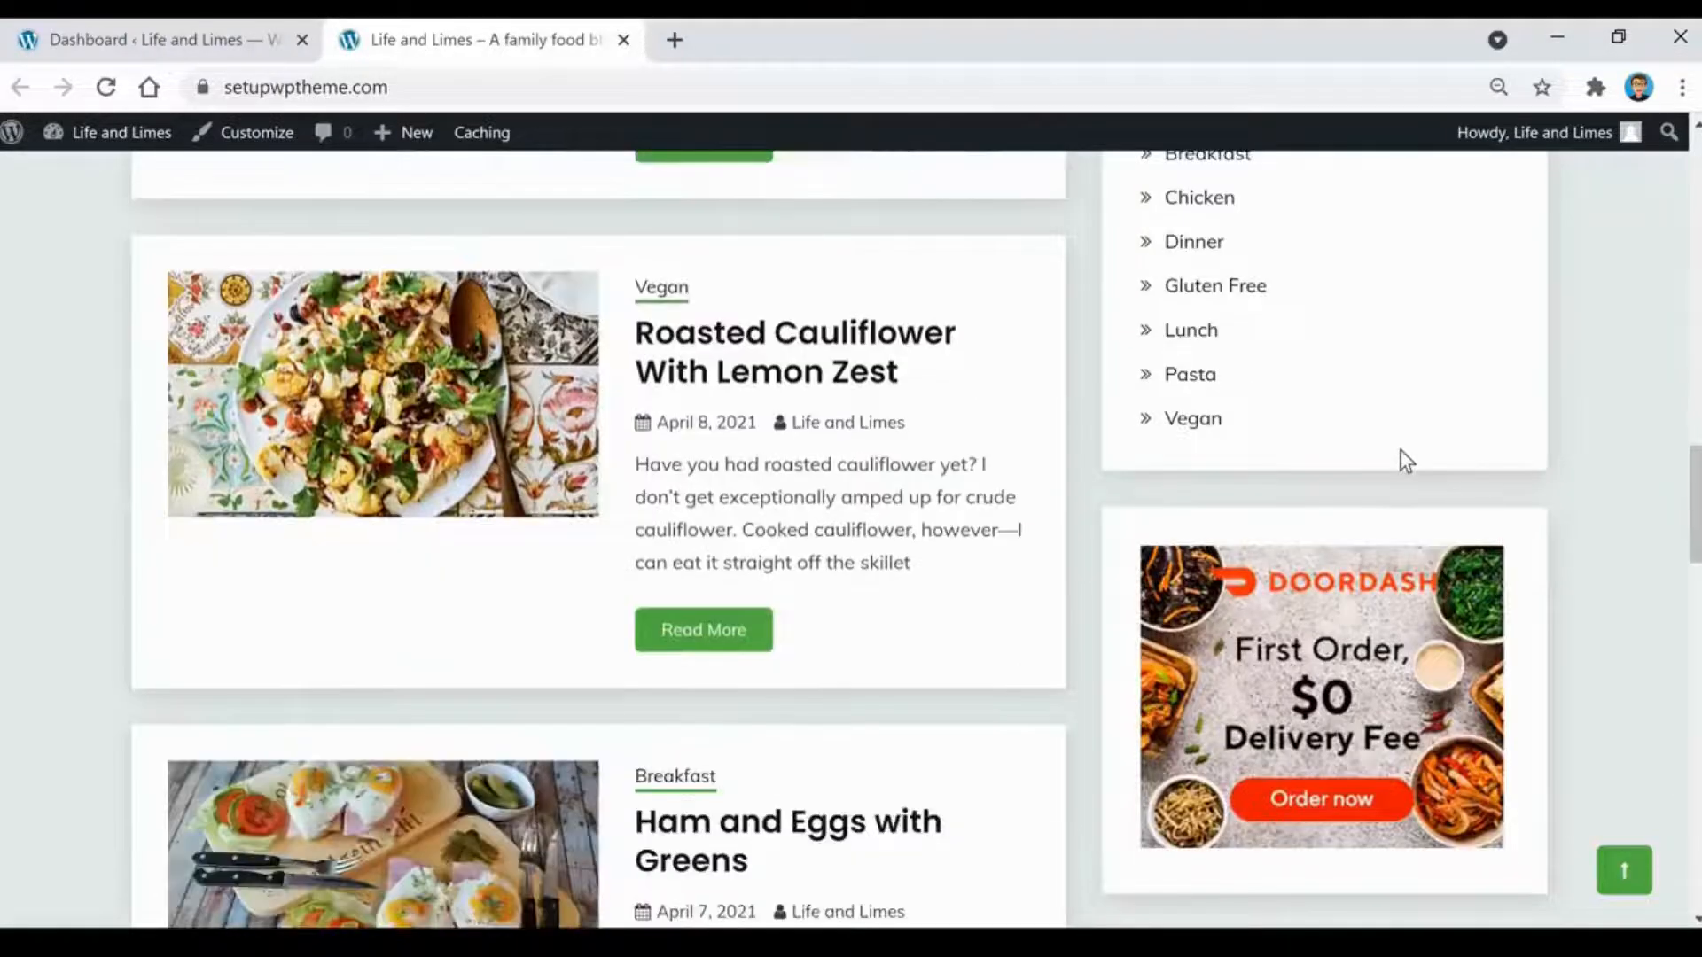
pyautogui.scroll(8, 1109, 635)
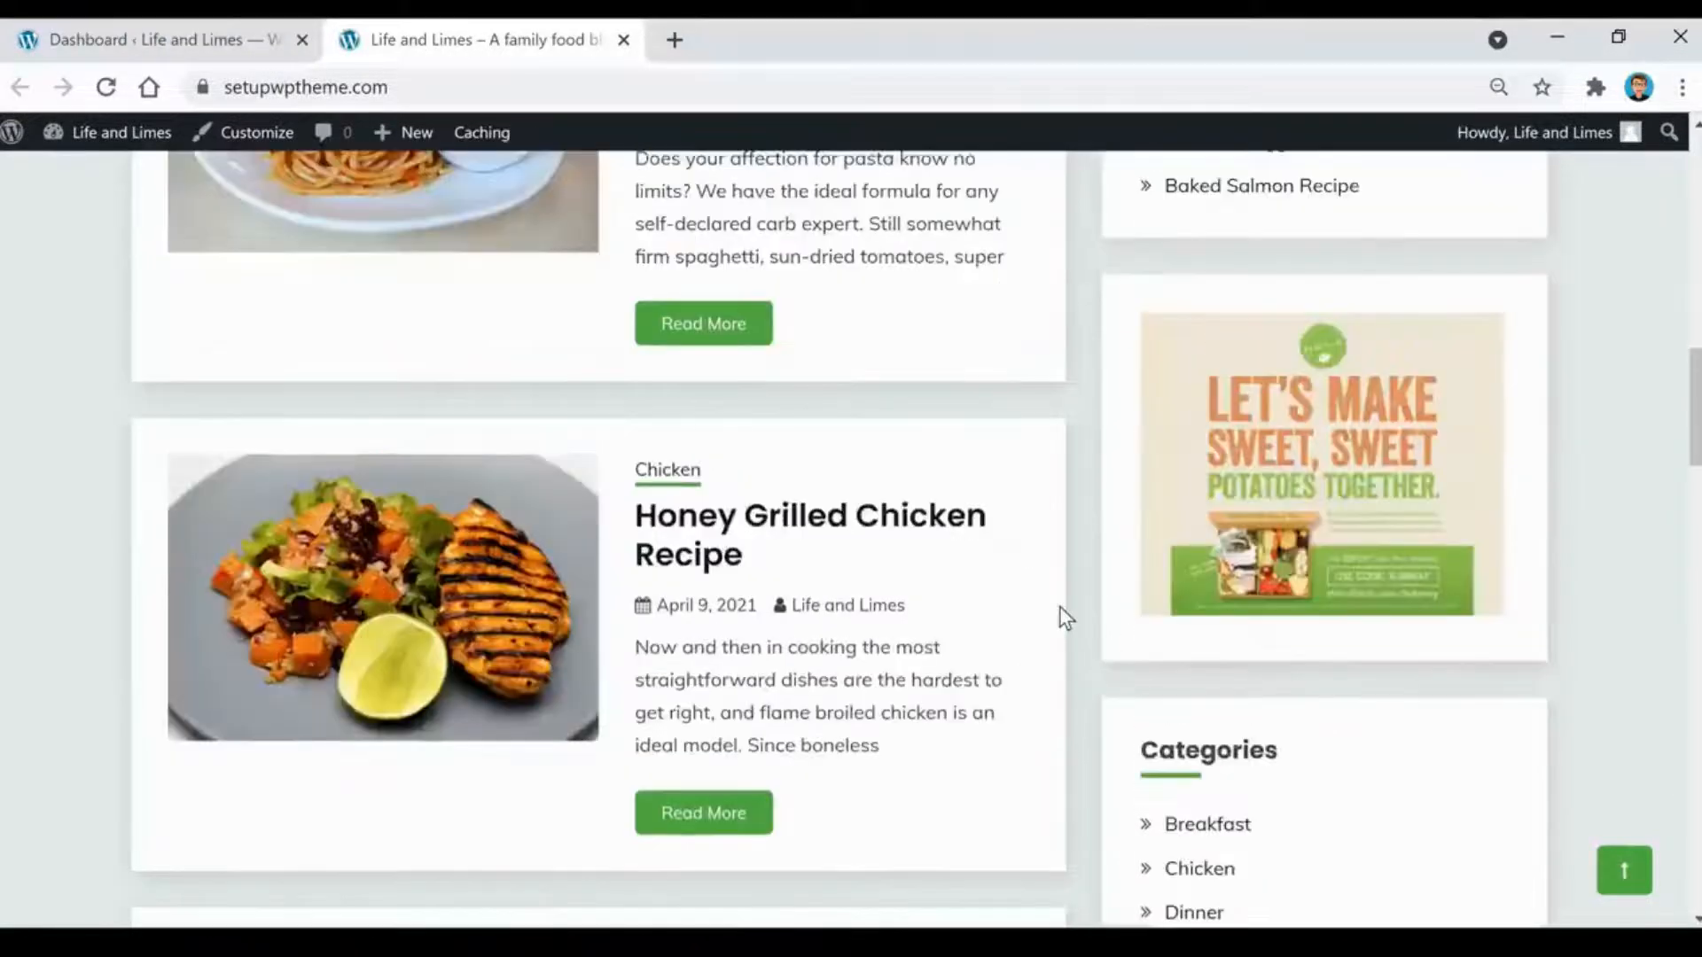
pyautogui.scroll(15, 1068, 633)
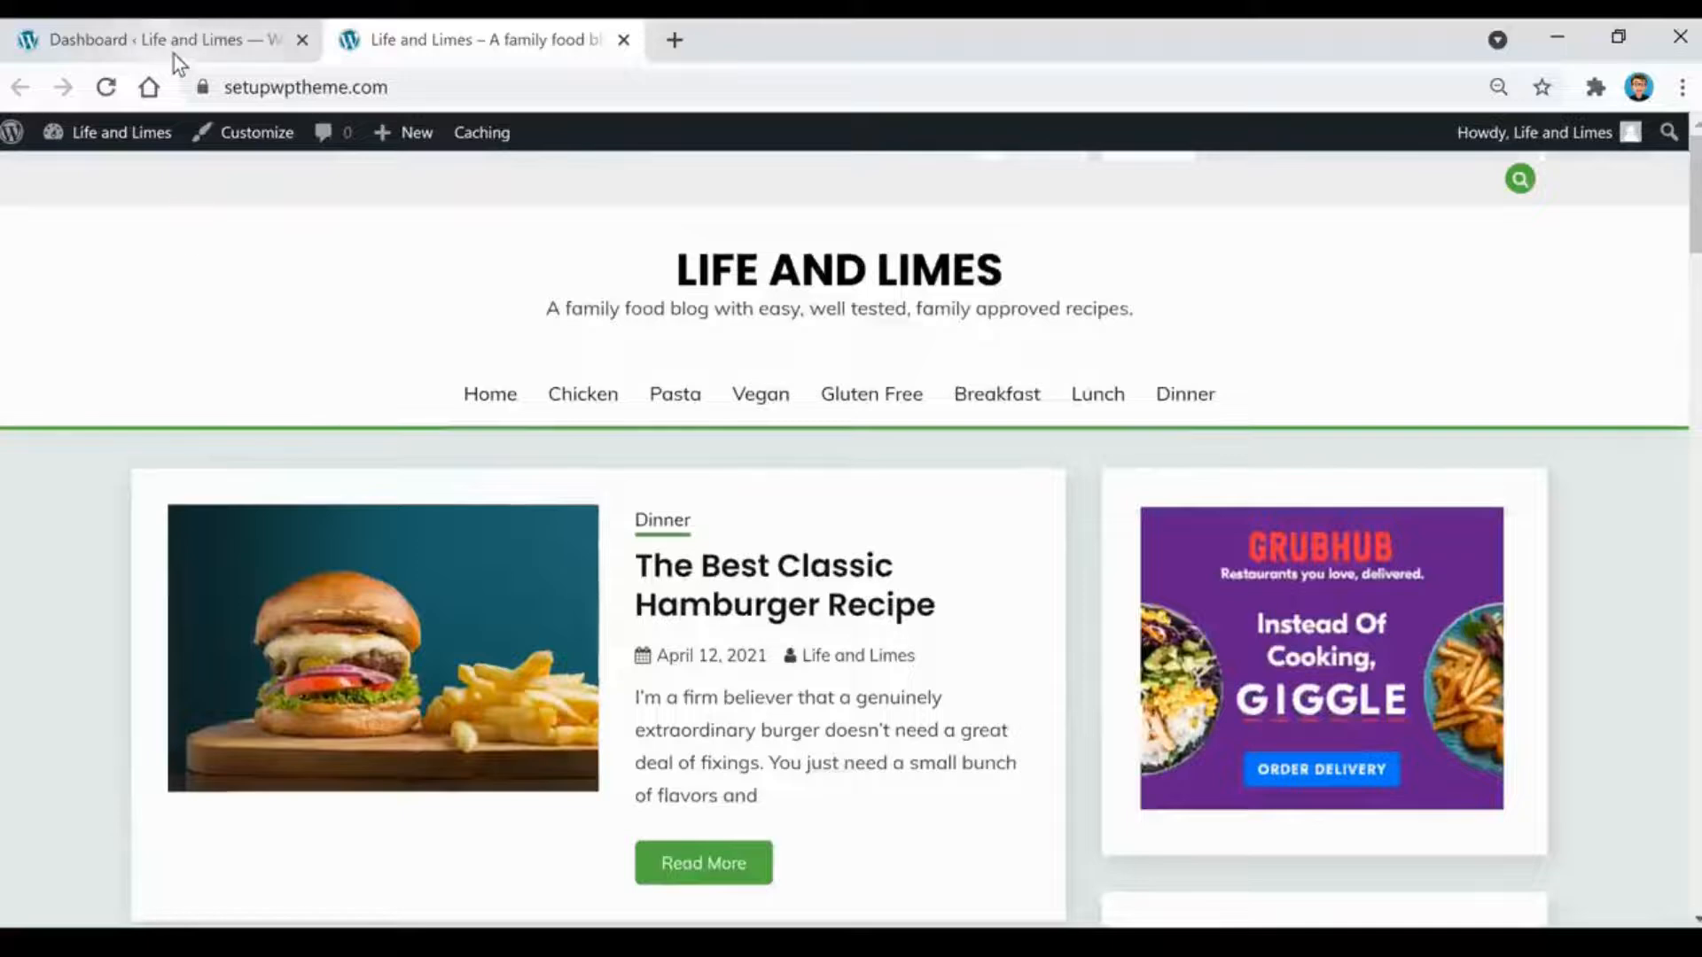
# - Open the Widgets management page, review the available and sidebar widgets, and compare them with the live homepage
pyautogui.click(174, 55)
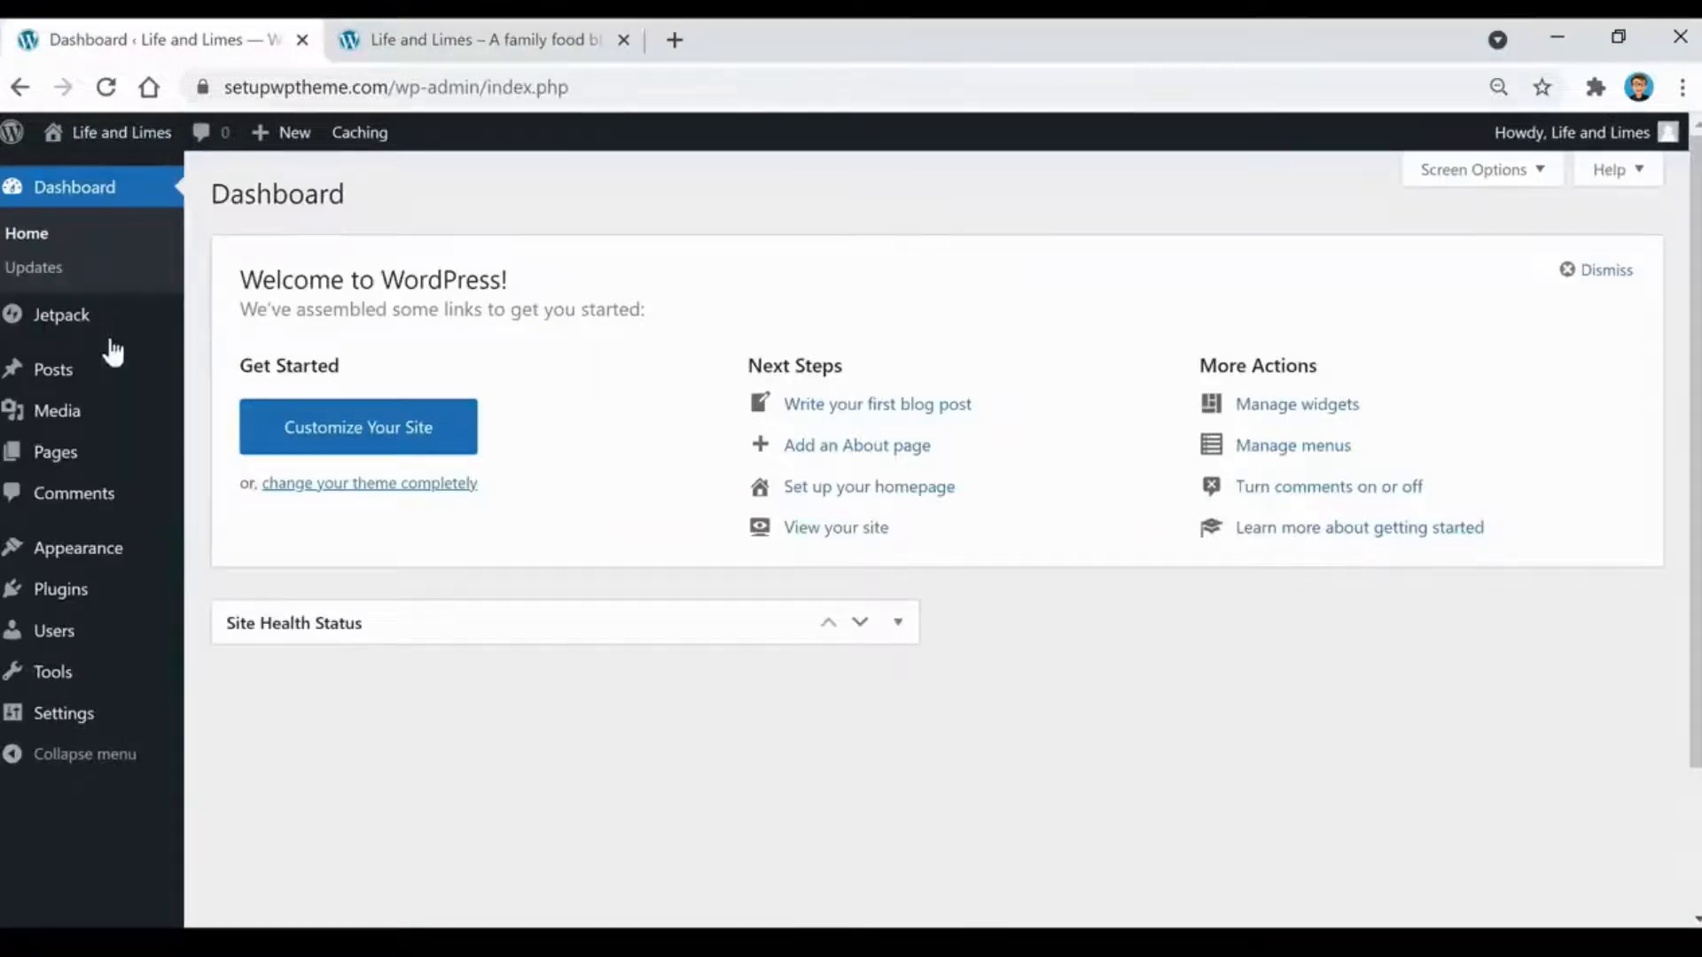
pyautogui.moveTo(92, 557)
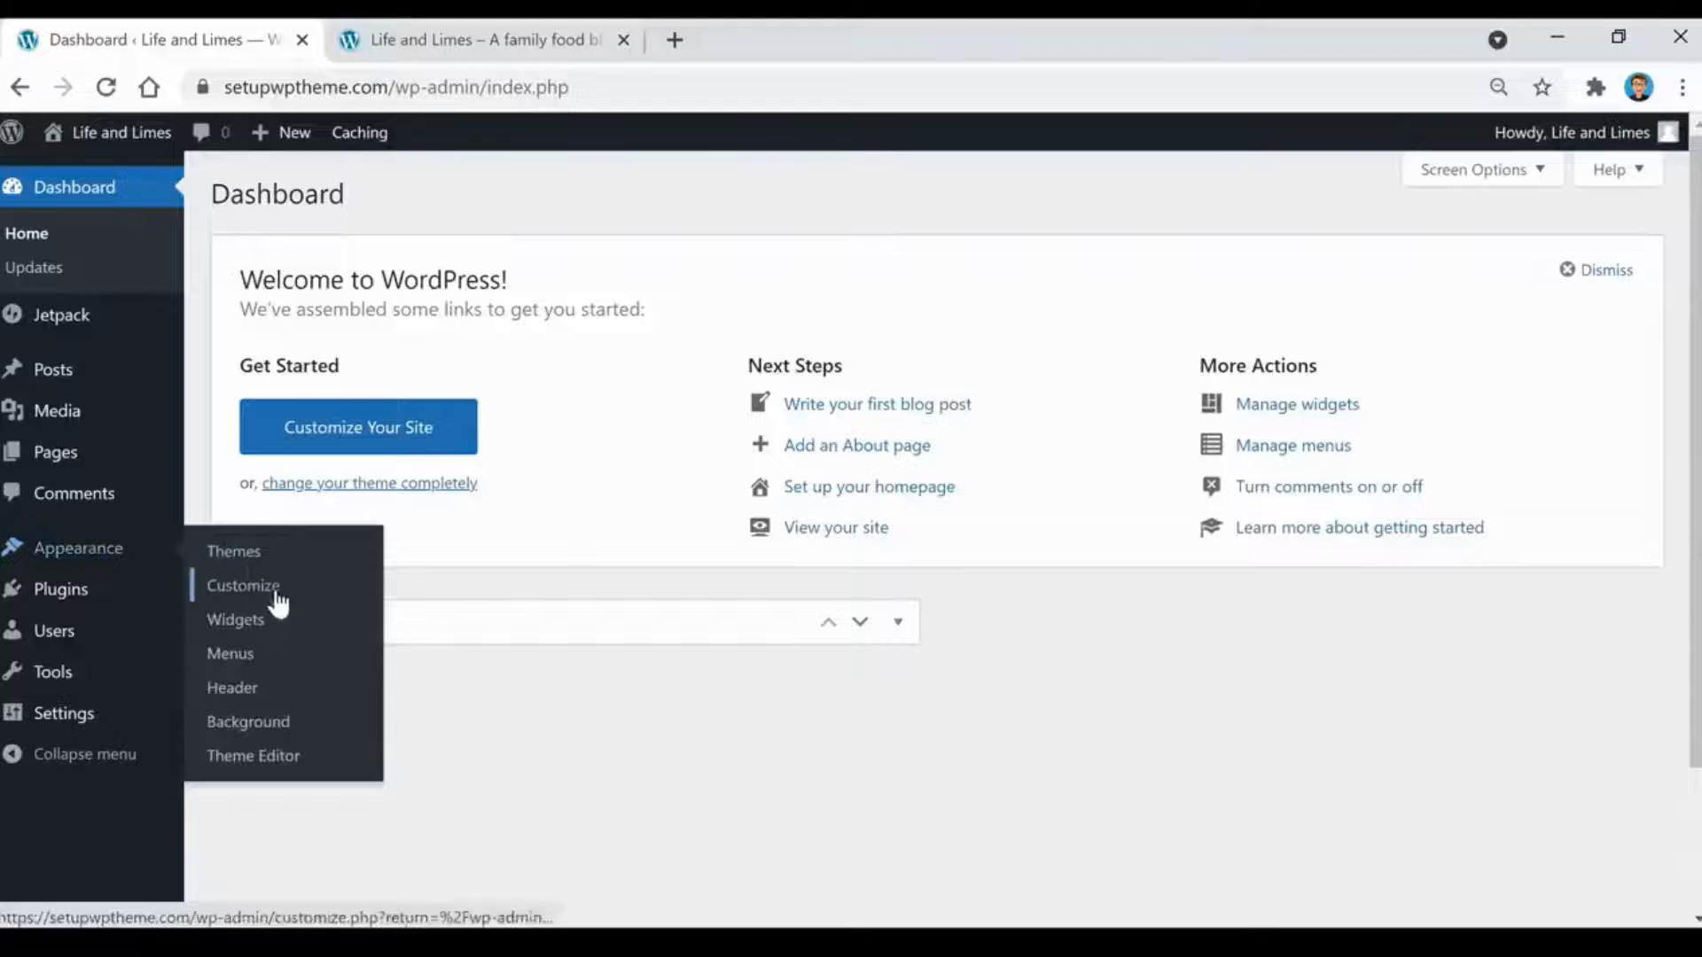
pyautogui.click(263, 622)
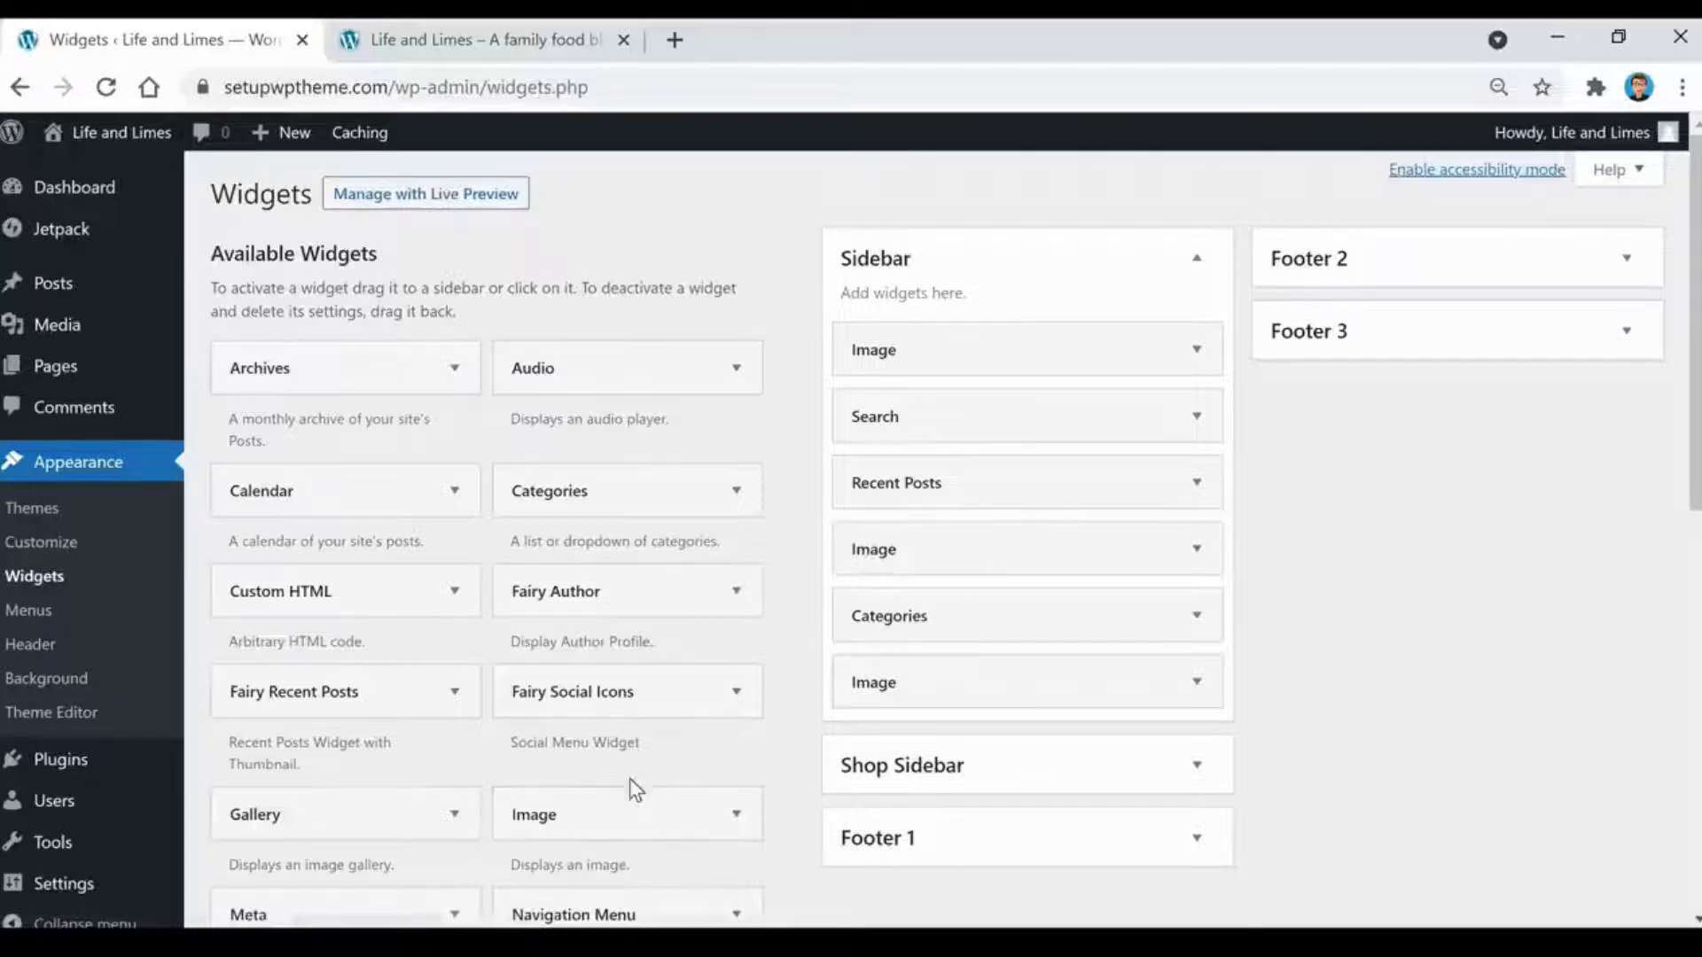
pyautogui.scroll(-3, 630, 791)
pyautogui.scroll(3, 630, 809)
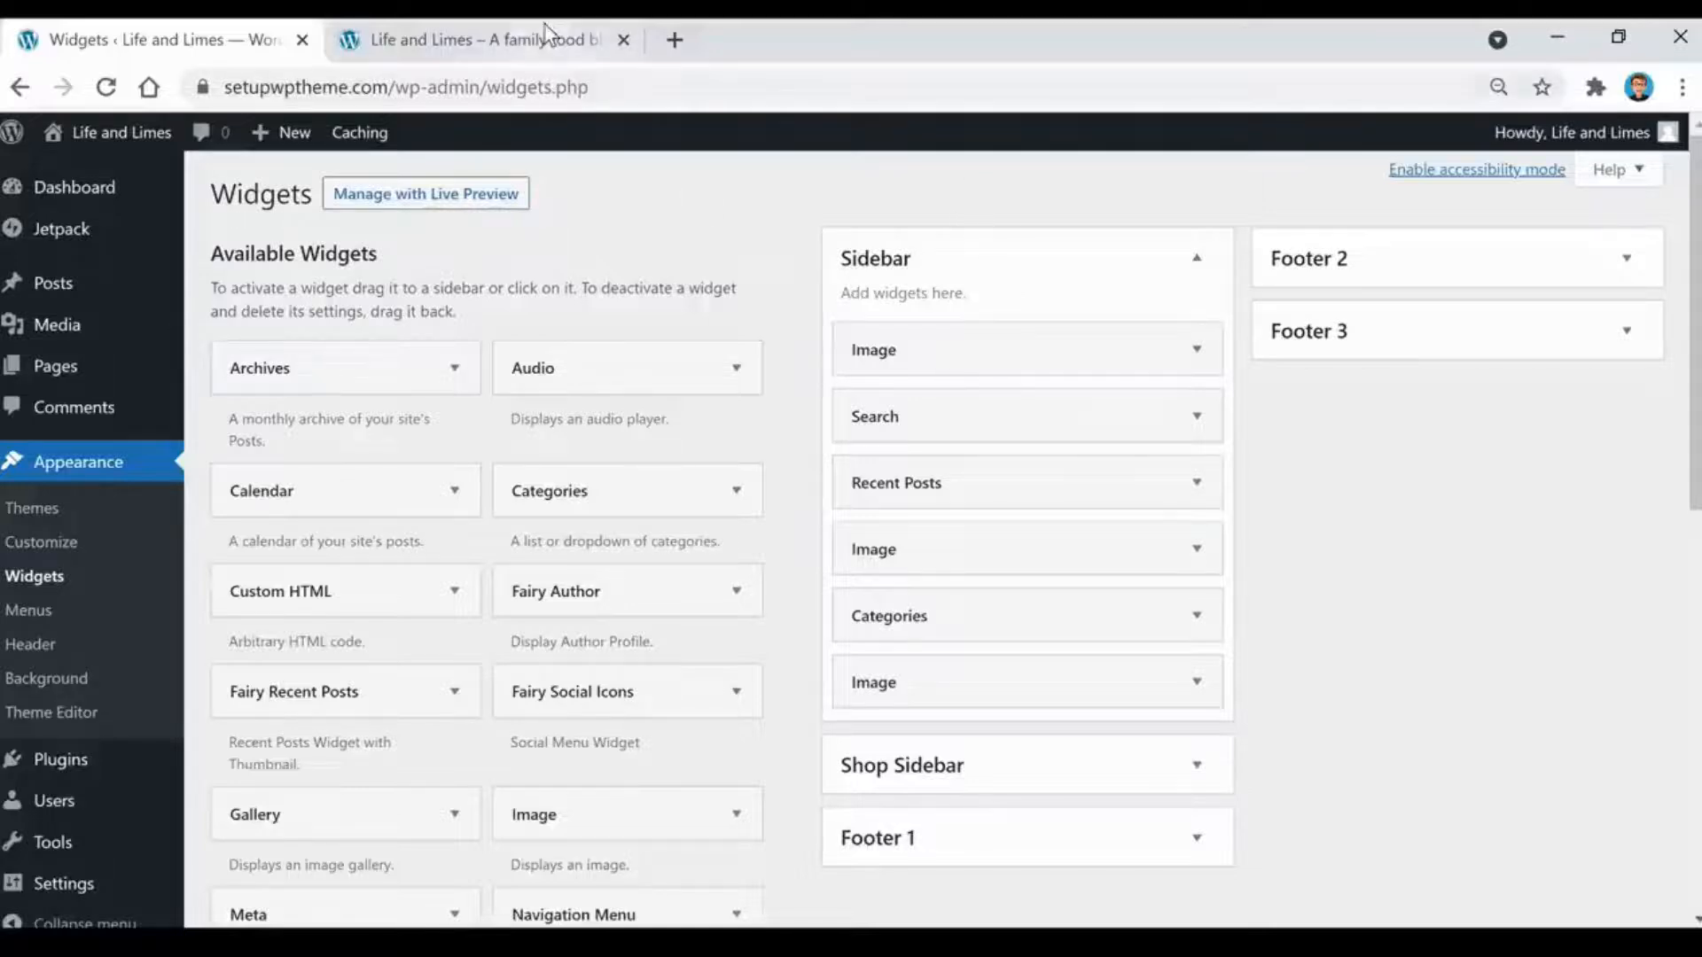
pyautogui.click(580, 46)
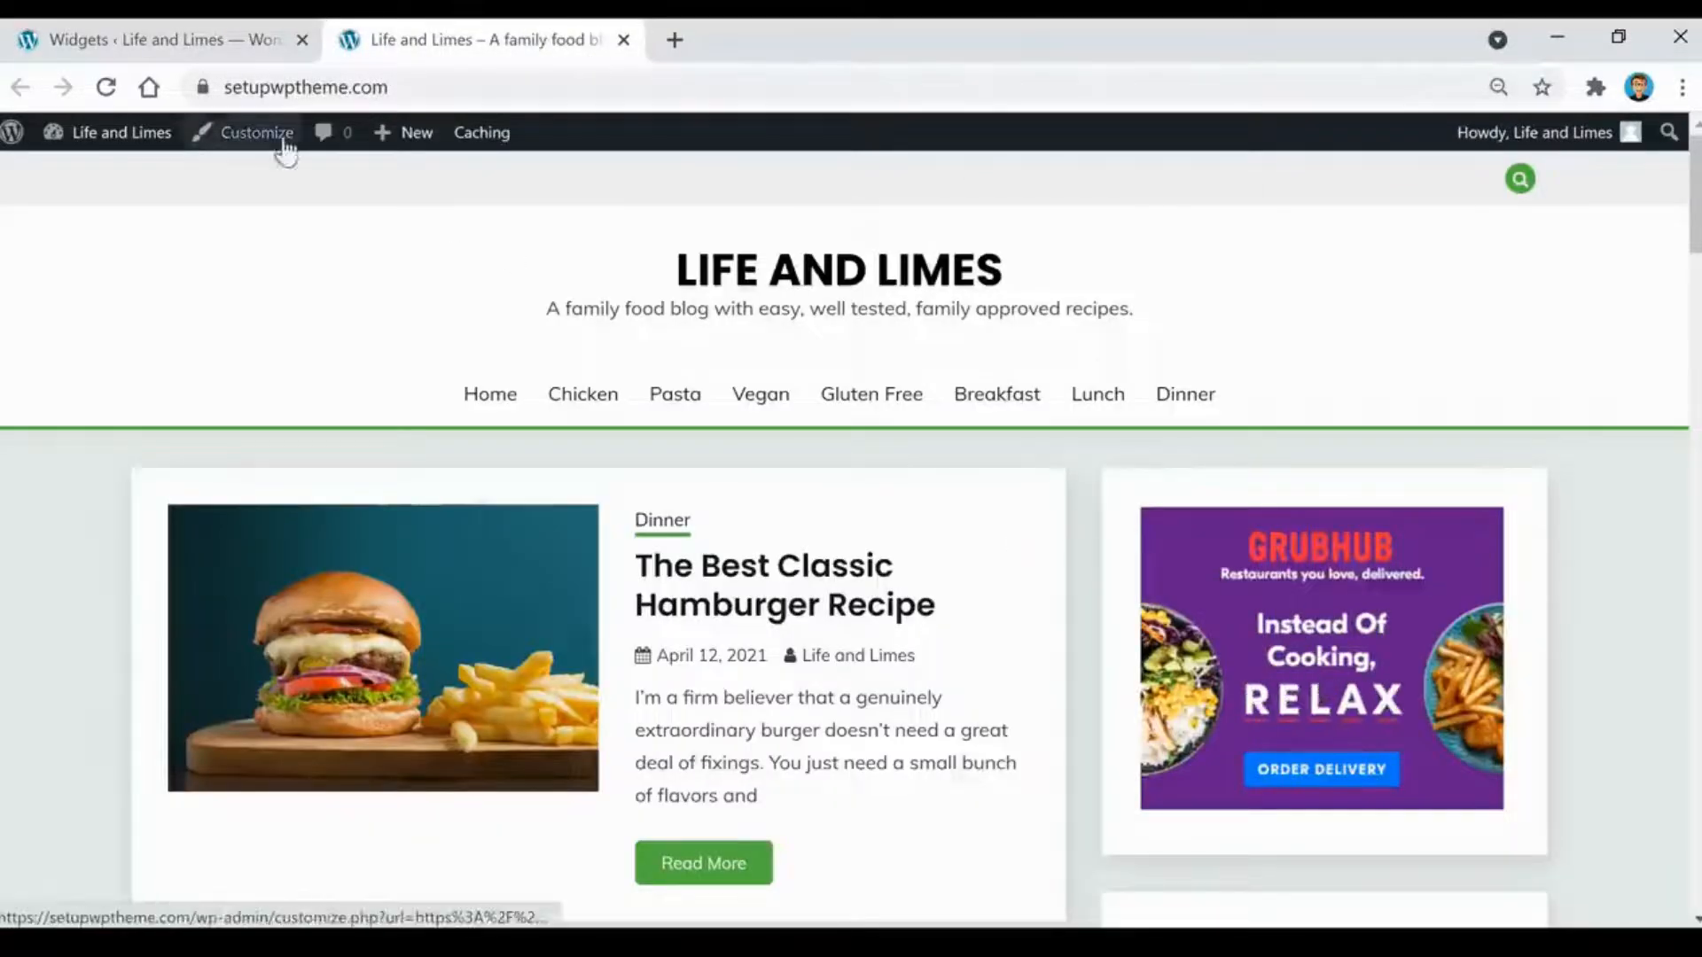
pyautogui.click(108, 40)
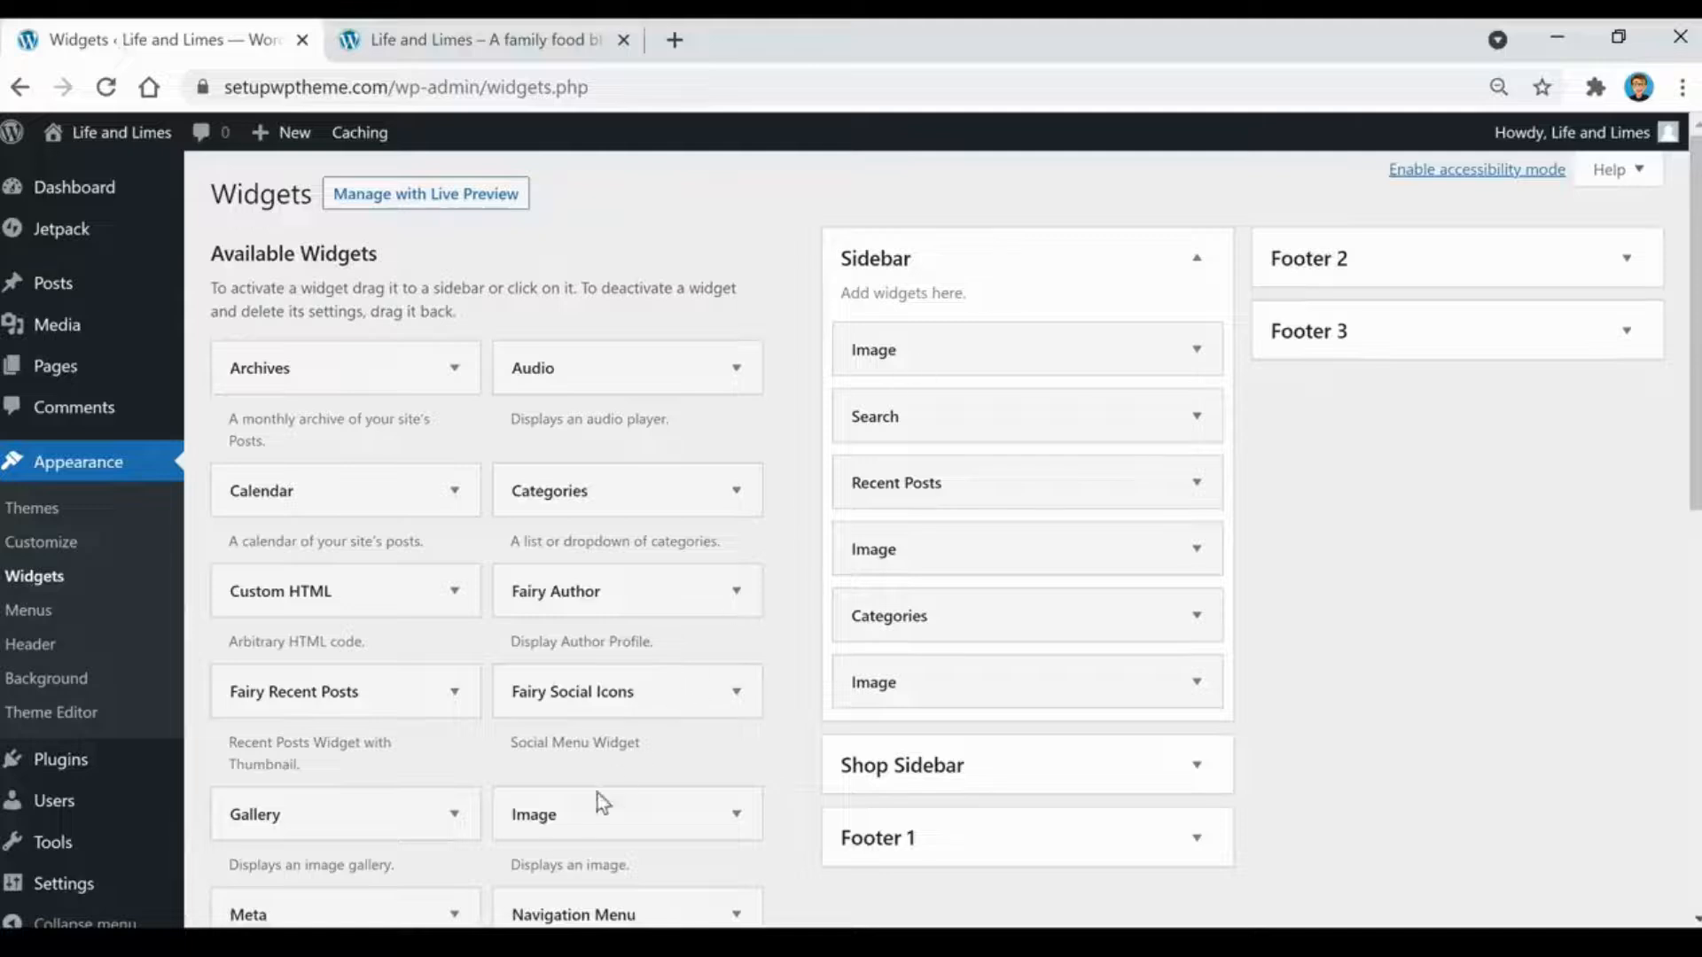
# - Try adding a new Image widget to the sidebar below the first Image widget and delete it again
pyautogui.moveTo(550, 817); pyautogui.dragTo(895, 424)
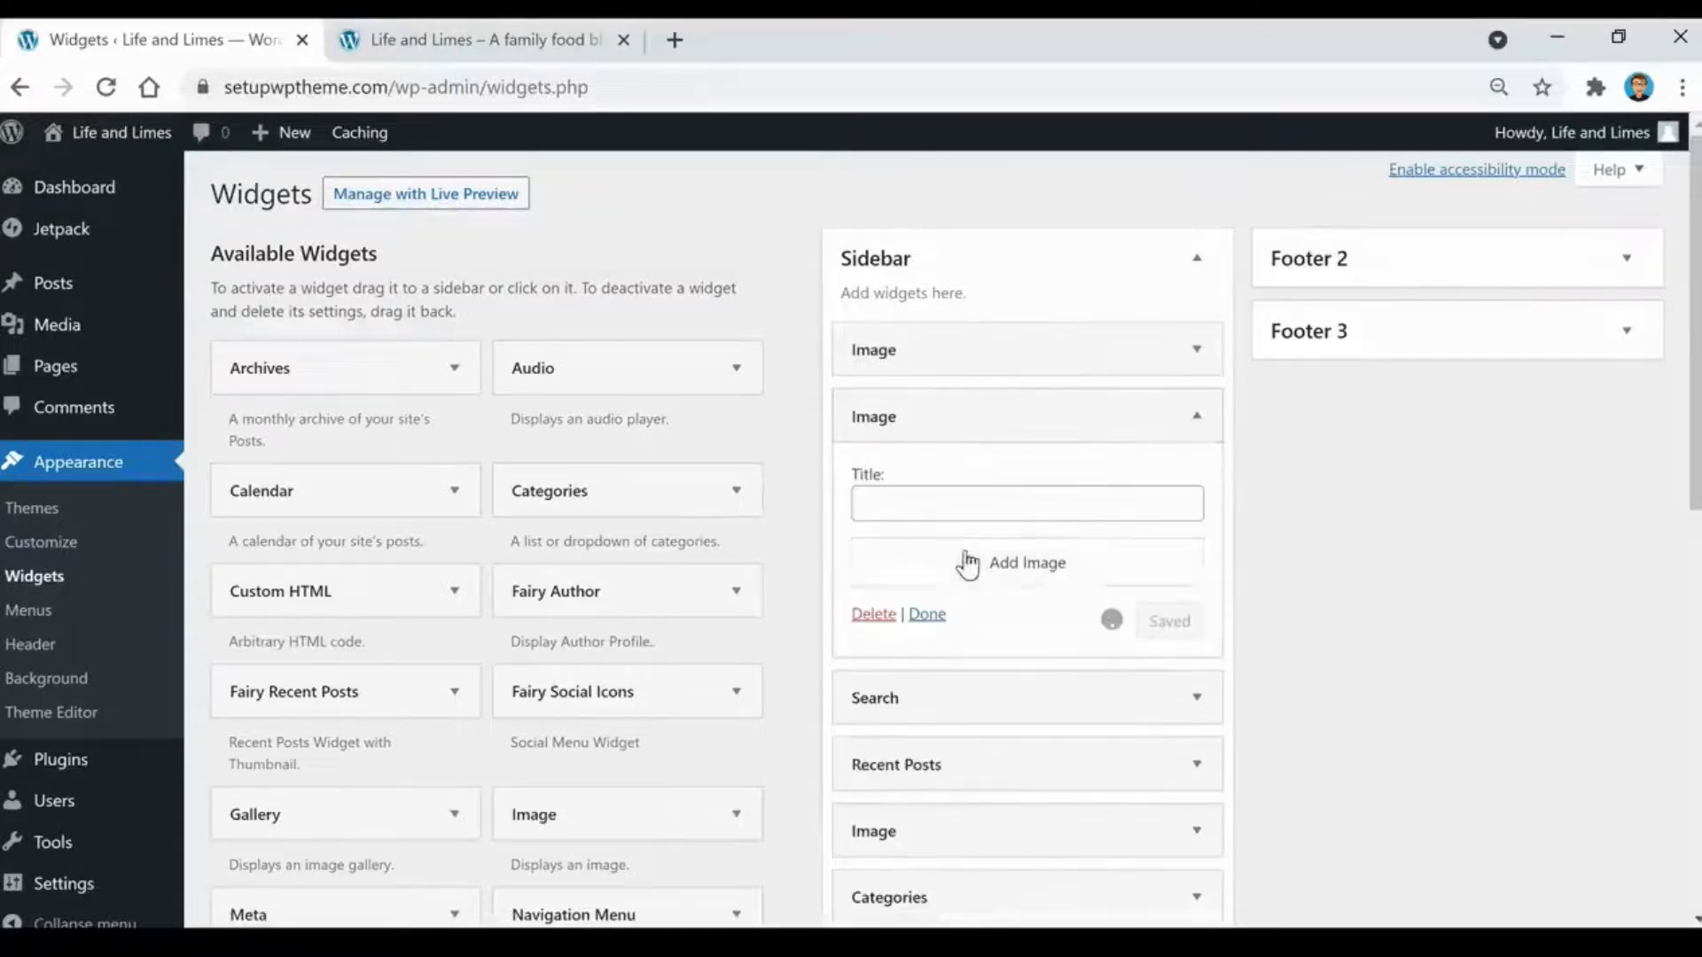
pyautogui.click(877, 618)
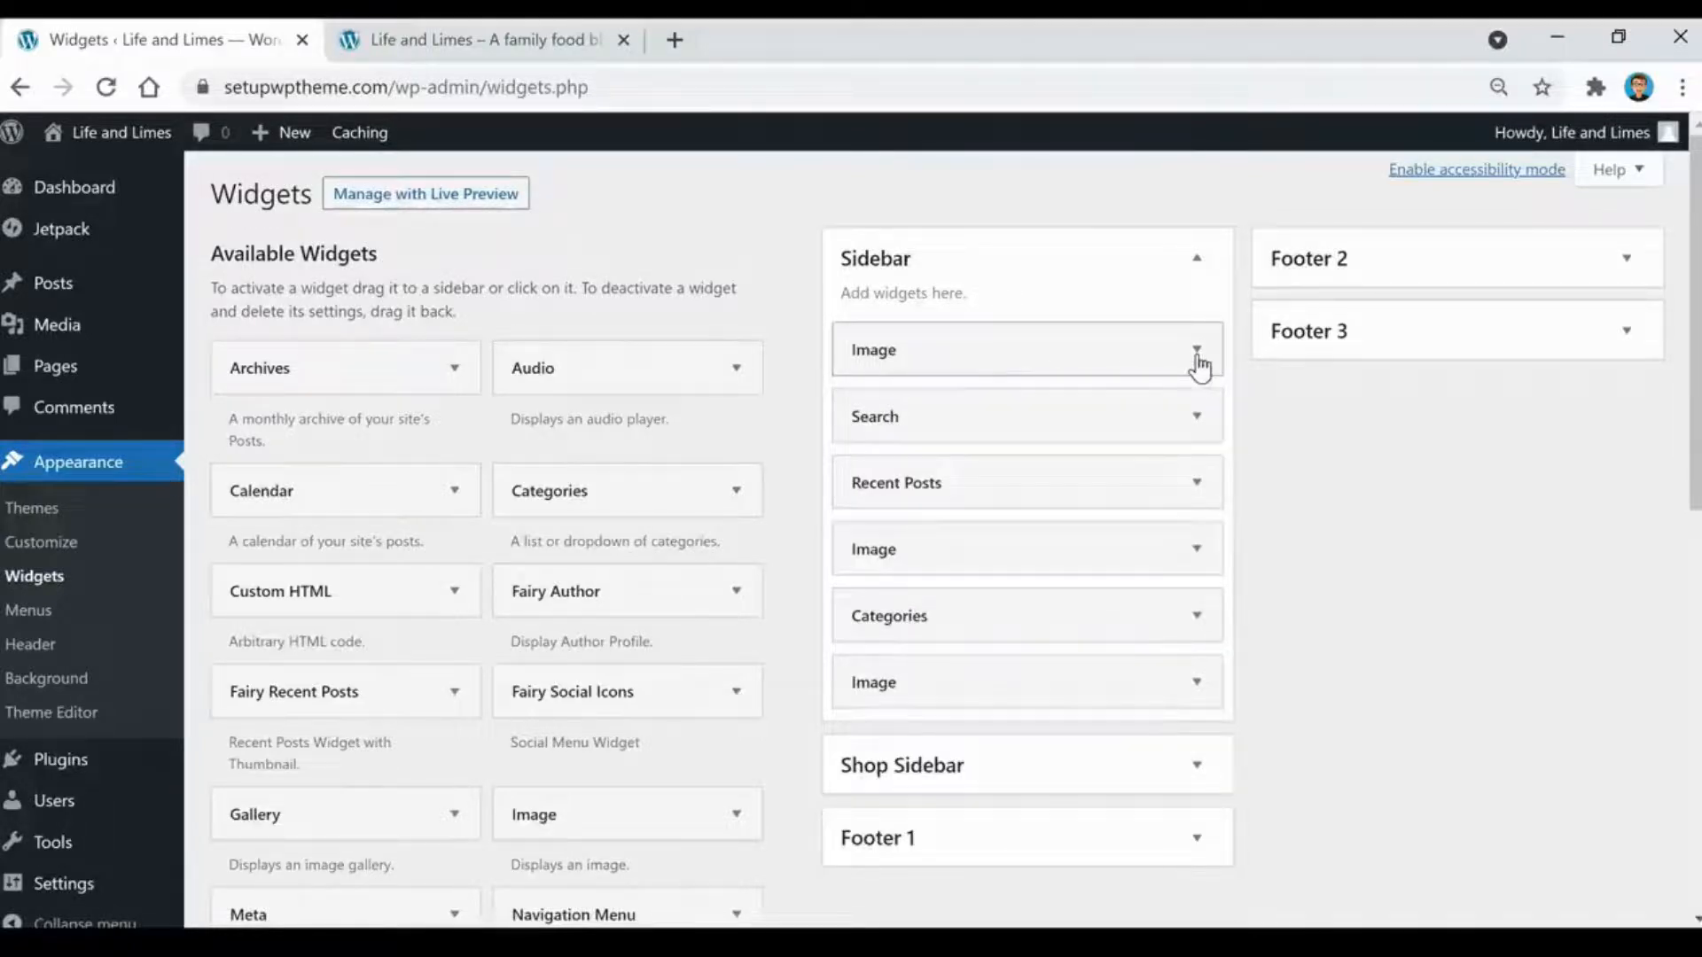
# - Review the sidebar's first Image widget, including its ad image, link address, and the size choices in its image details
pyautogui.click(1196, 349)
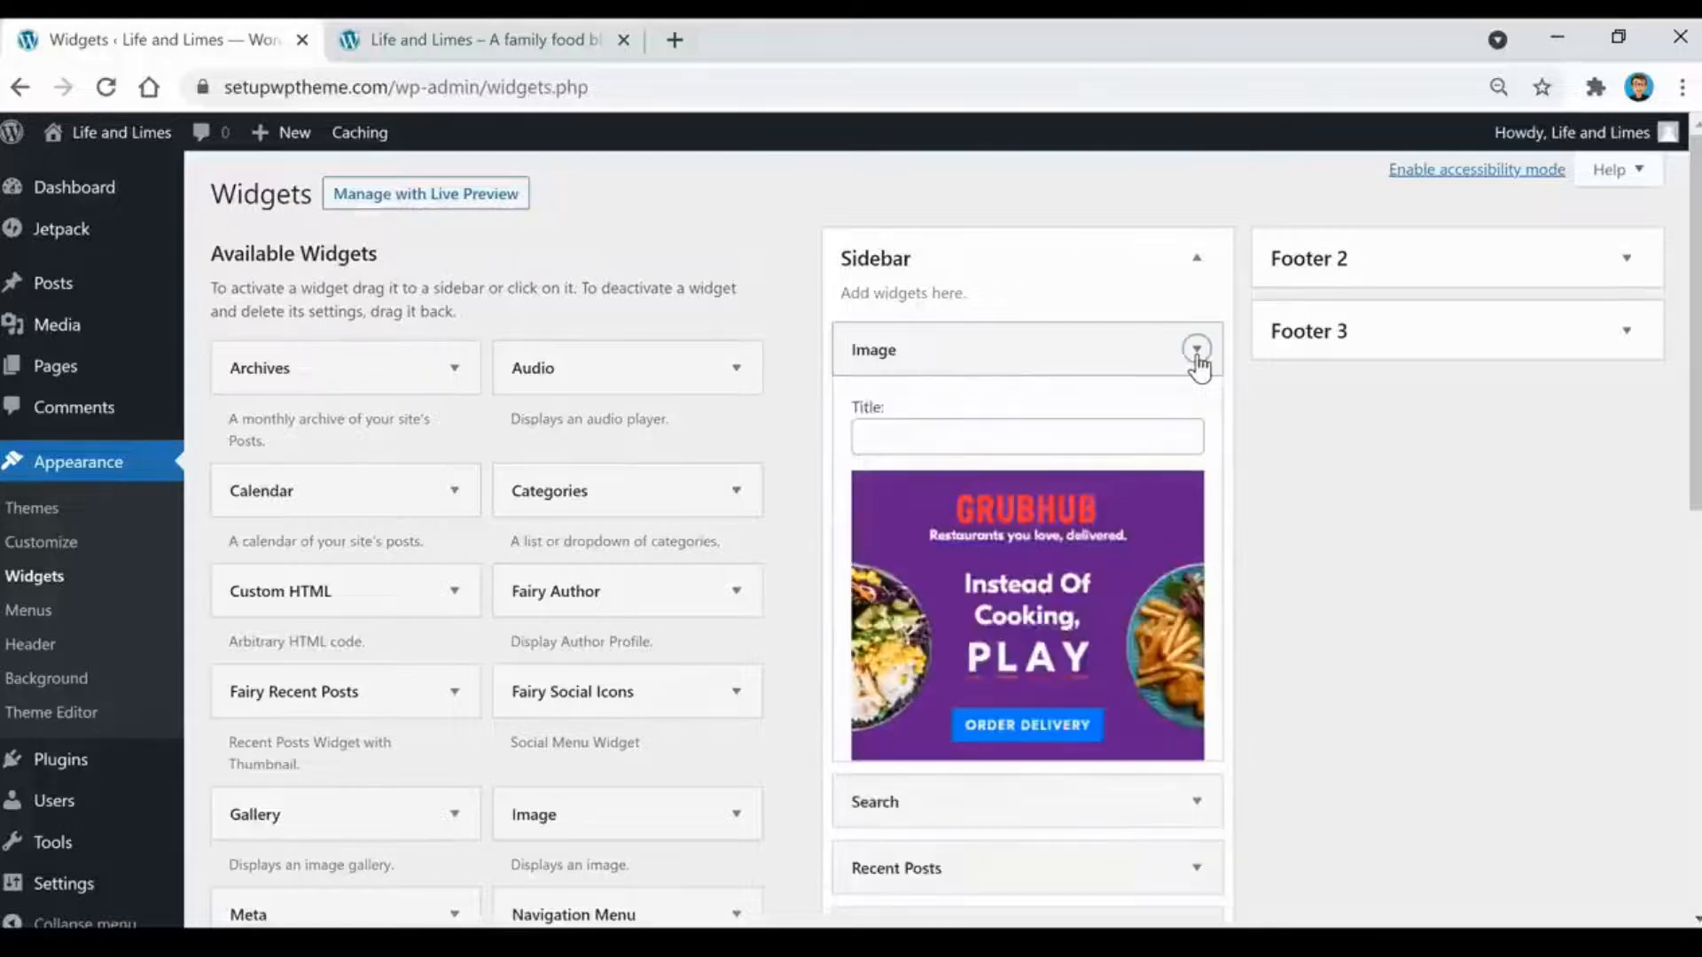
pyautogui.scroll(-2, 1037, 338)
pyautogui.scroll(-2, 1236, 410)
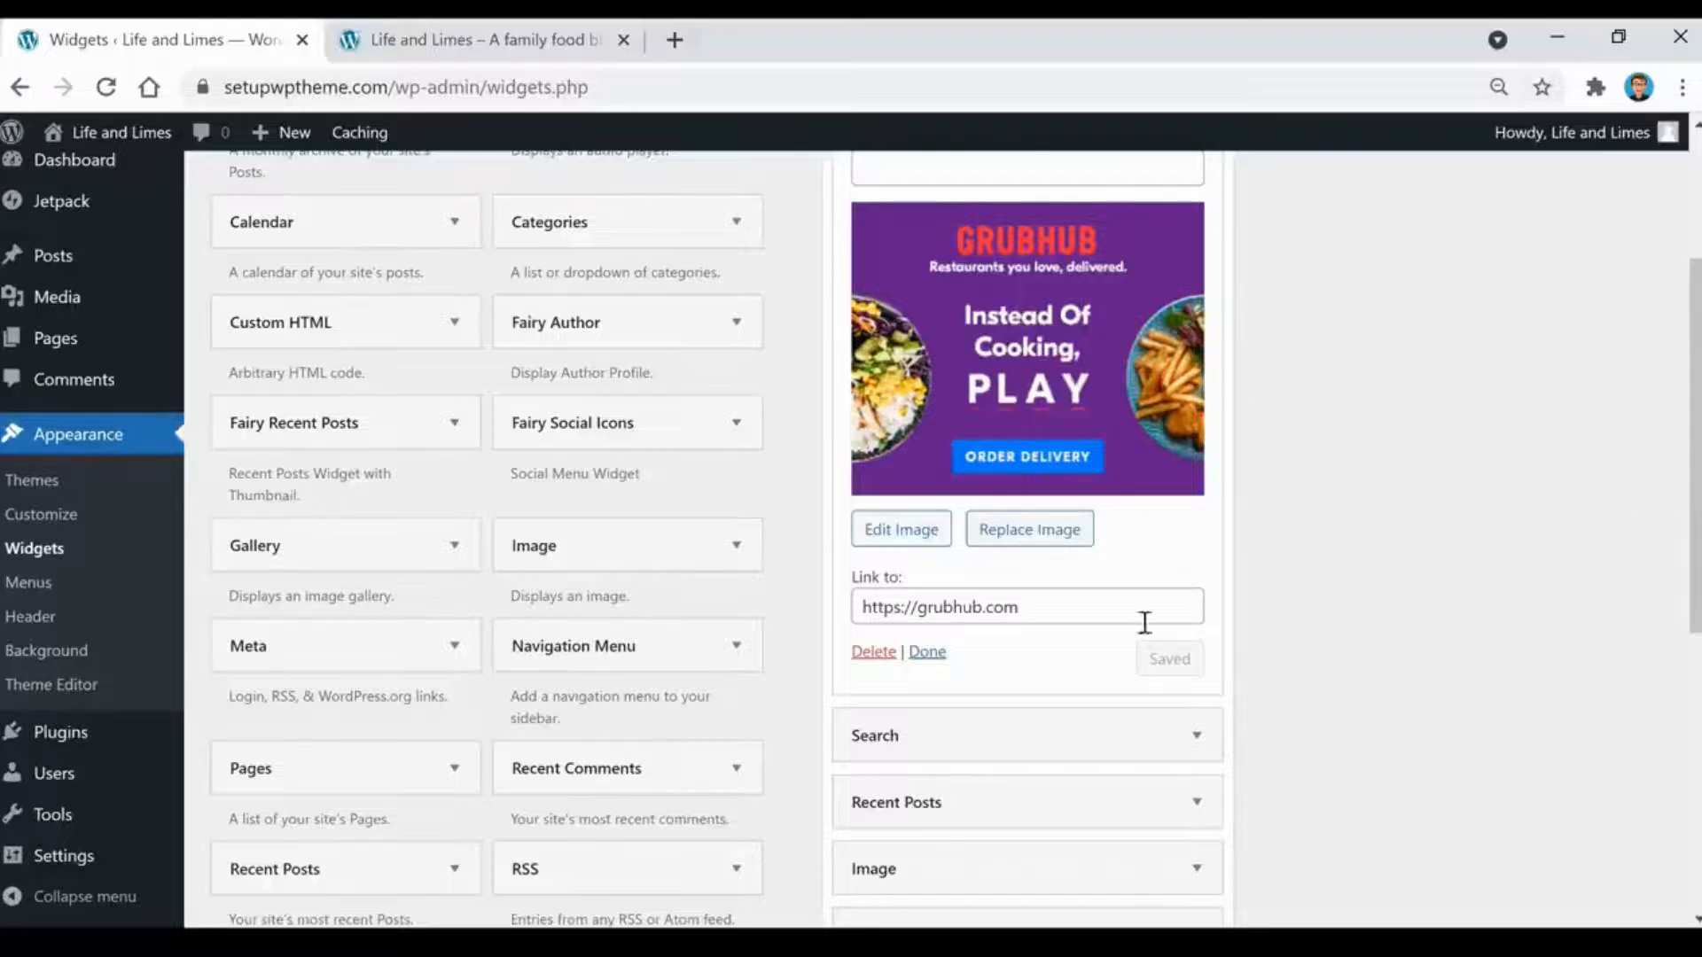
pyautogui.scroll(2, 1108, 647)
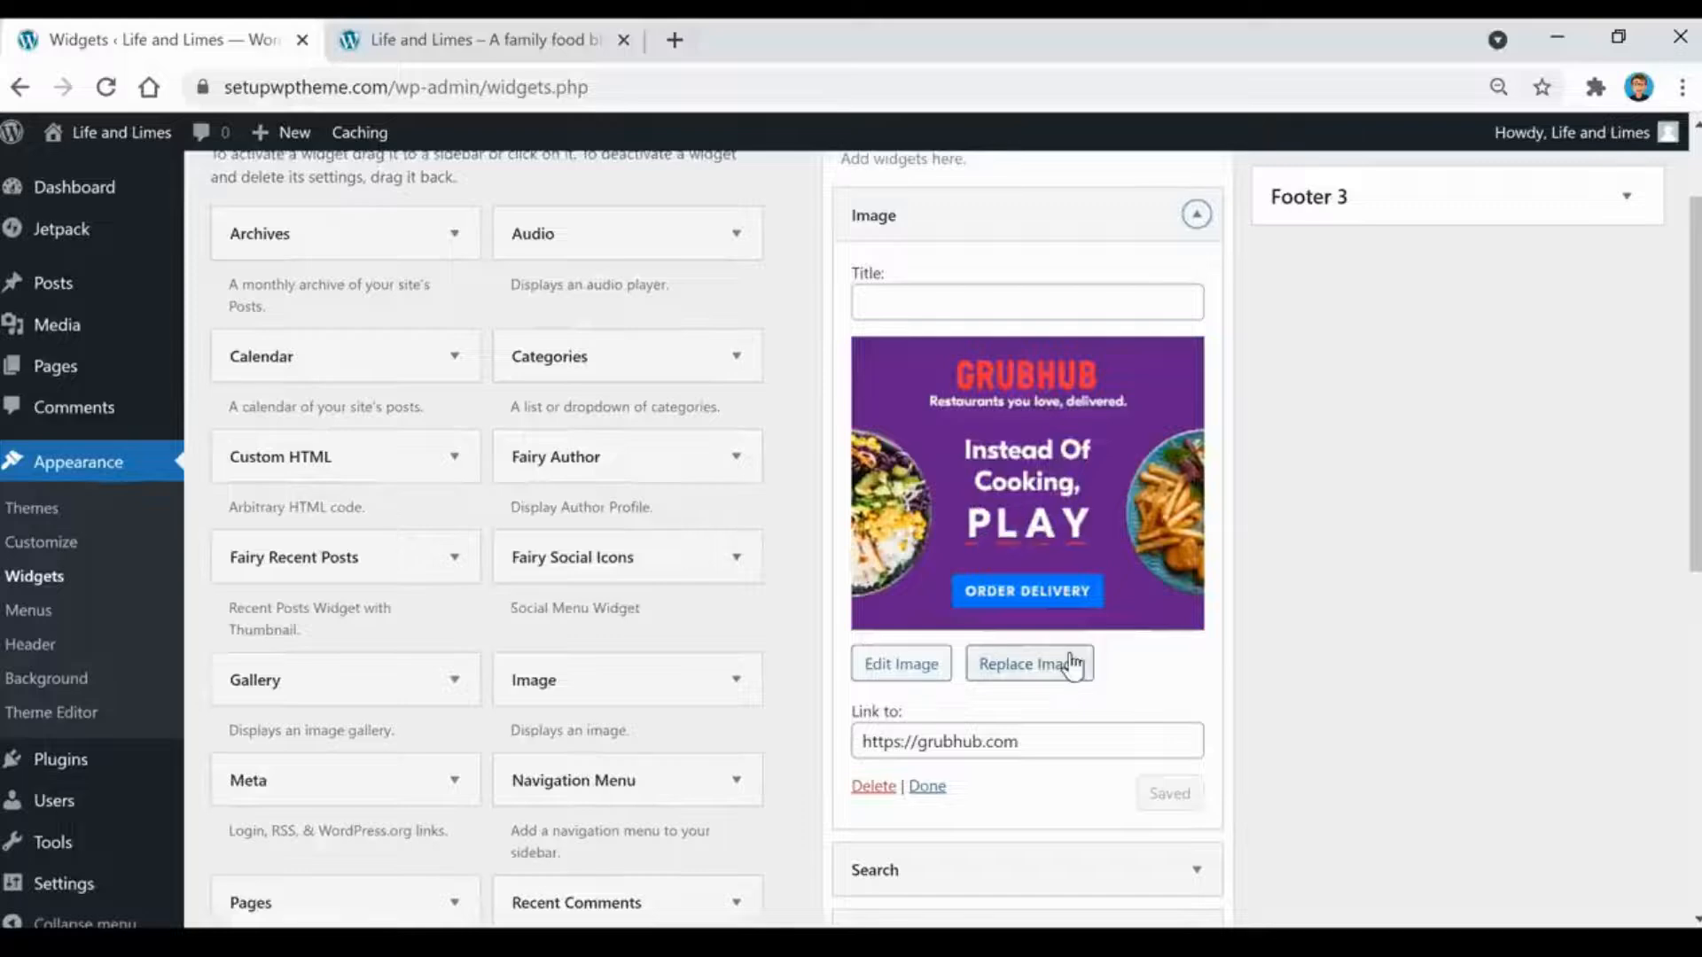
pyautogui.click(928, 672)
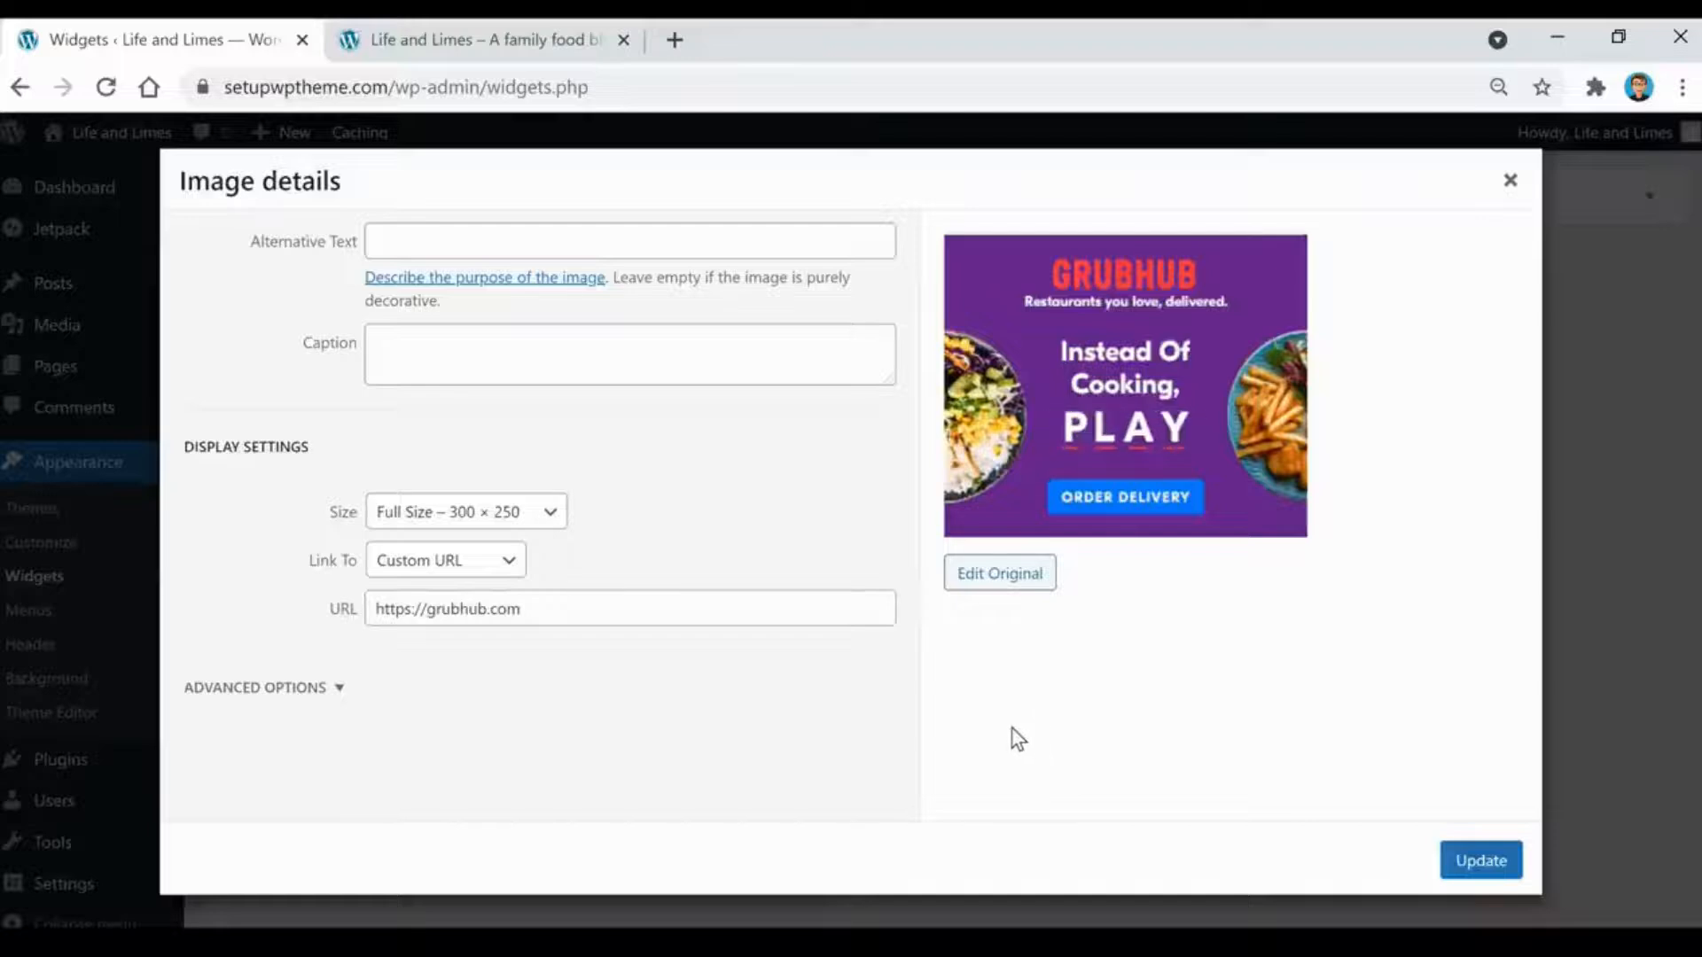
pyautogui.click(503, 515)
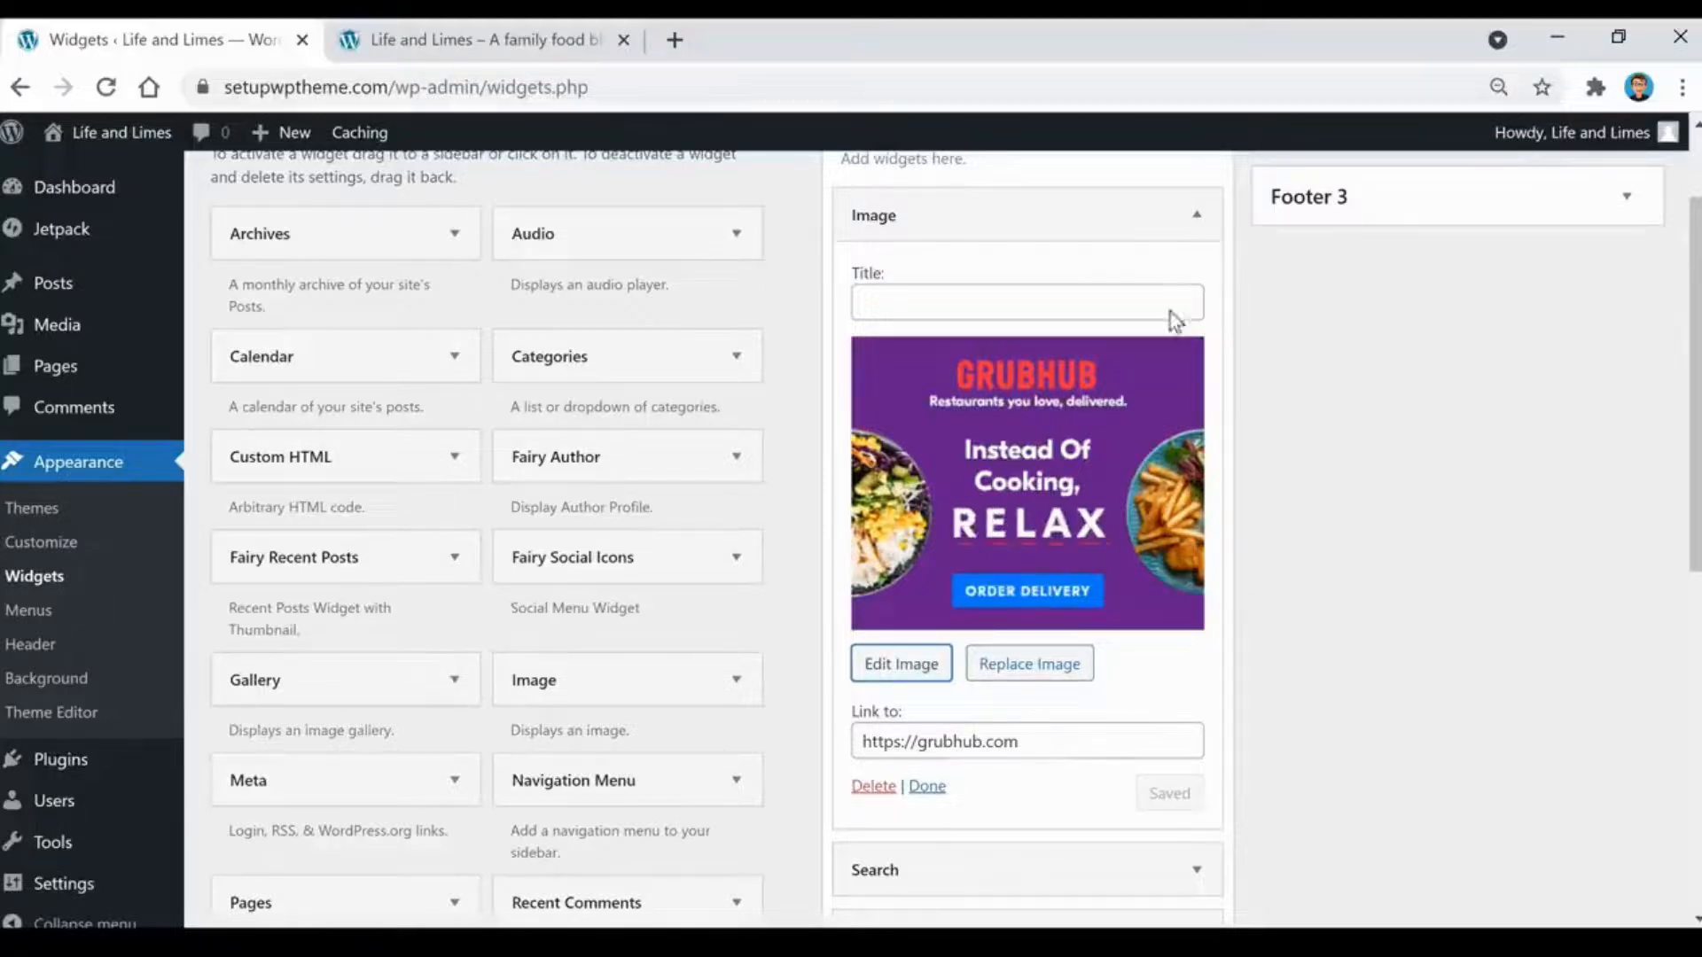
pyautogui.click(1196, 214)
# - Check the sidebar's Search widget settings and look through the available and inactive widgets
pyautogui.click(1076, 282)
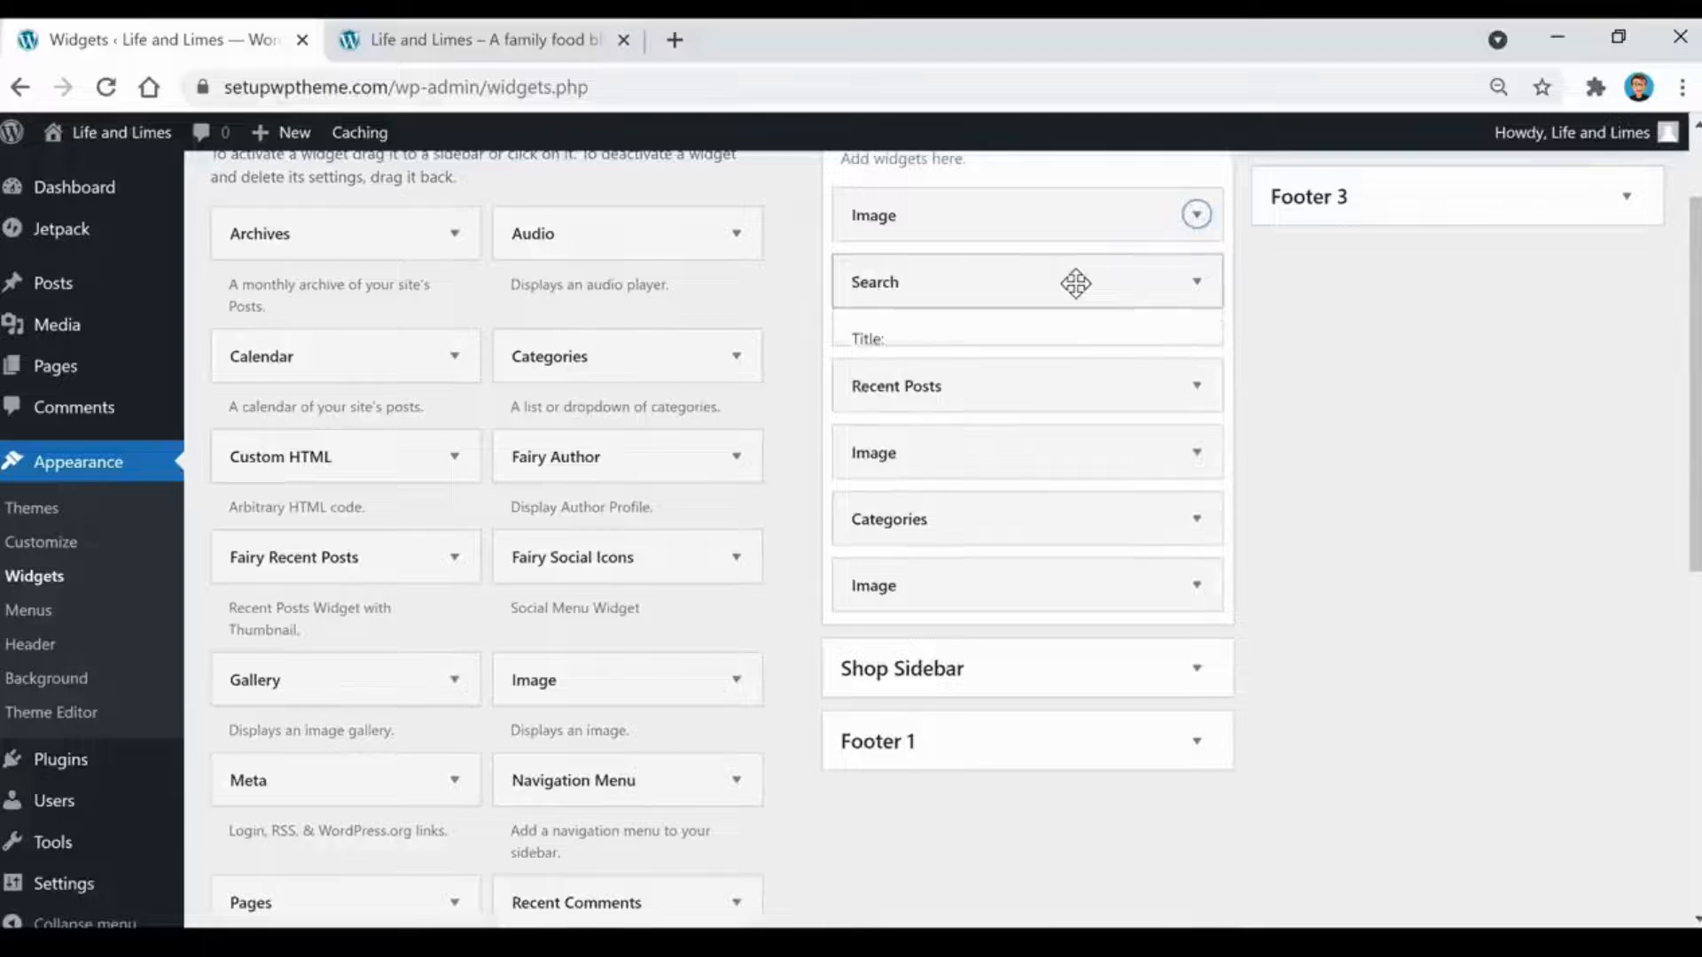
pyautogui.click(1164, 292)
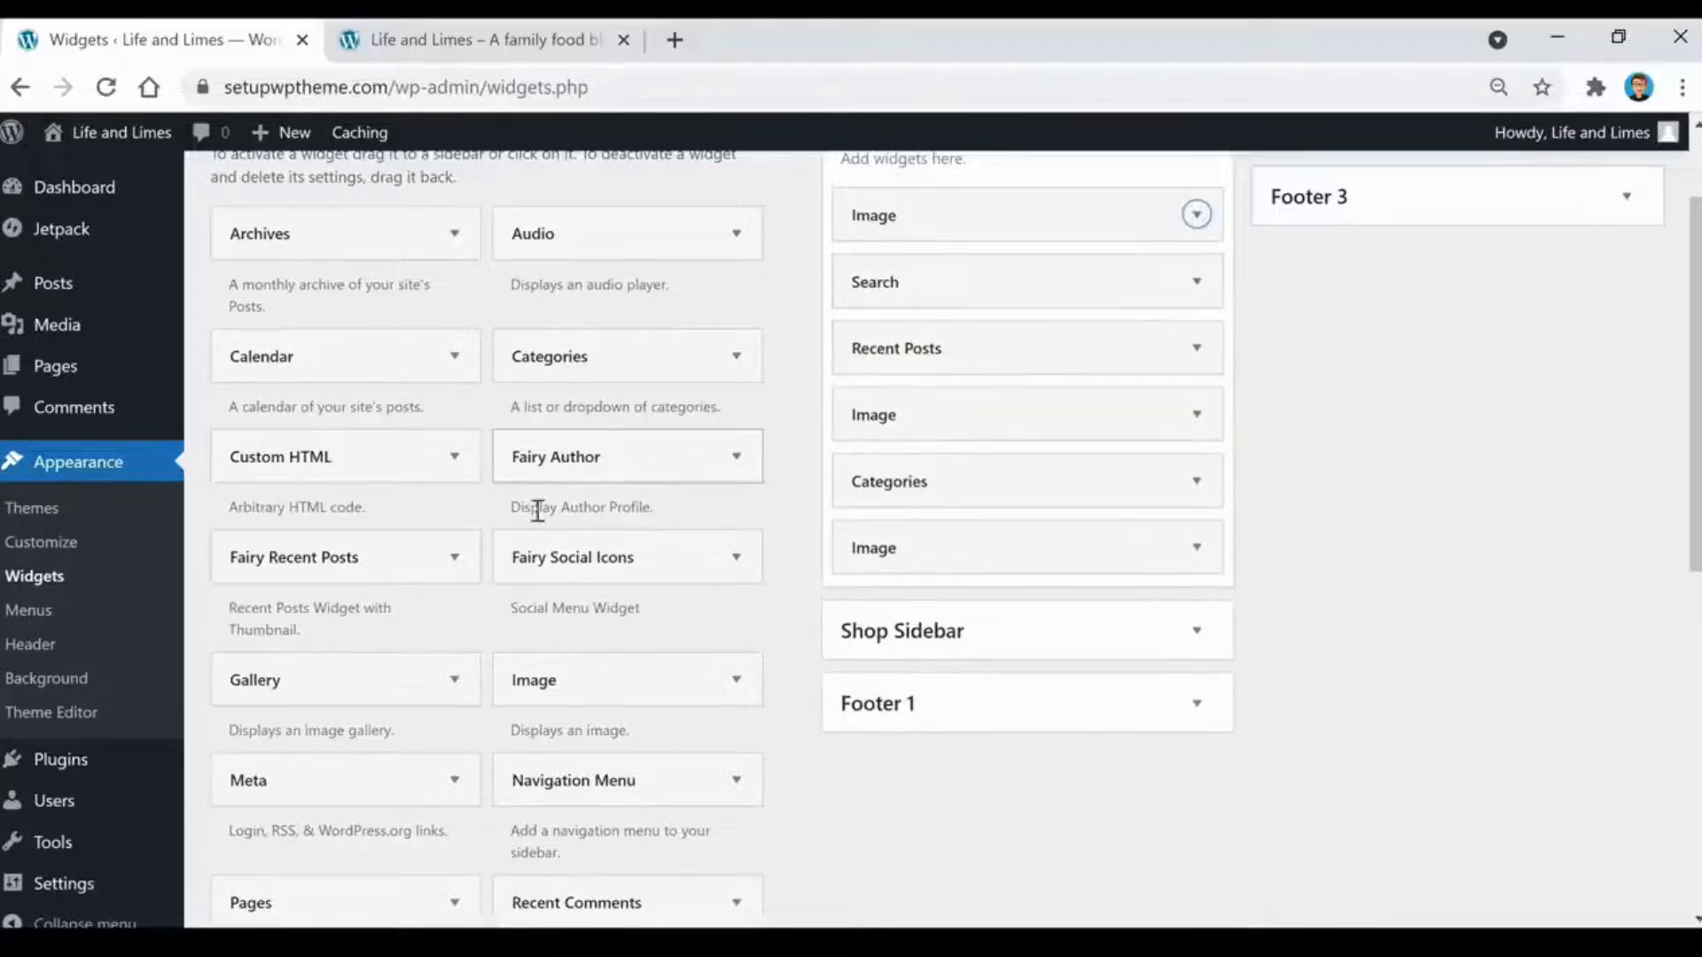
pyautogui.scroll(-3, 527, 525)
pyautogui.scroll(-5, 529, 525)
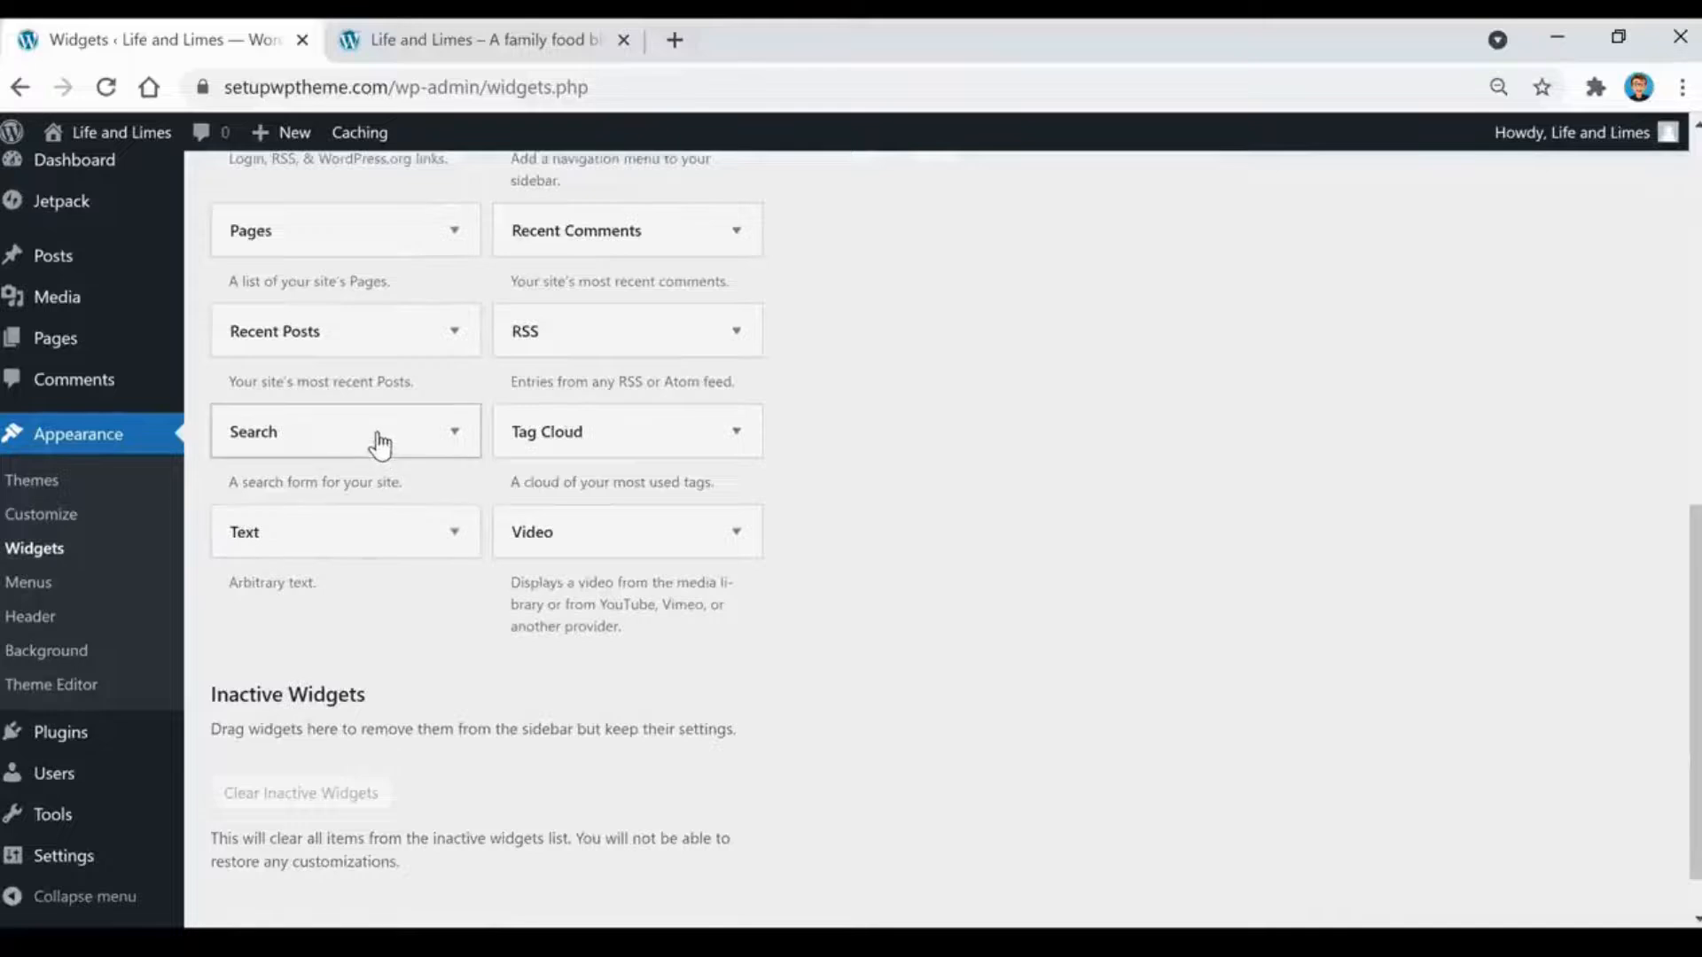
pyautogui.scroll(9, 389, 478)
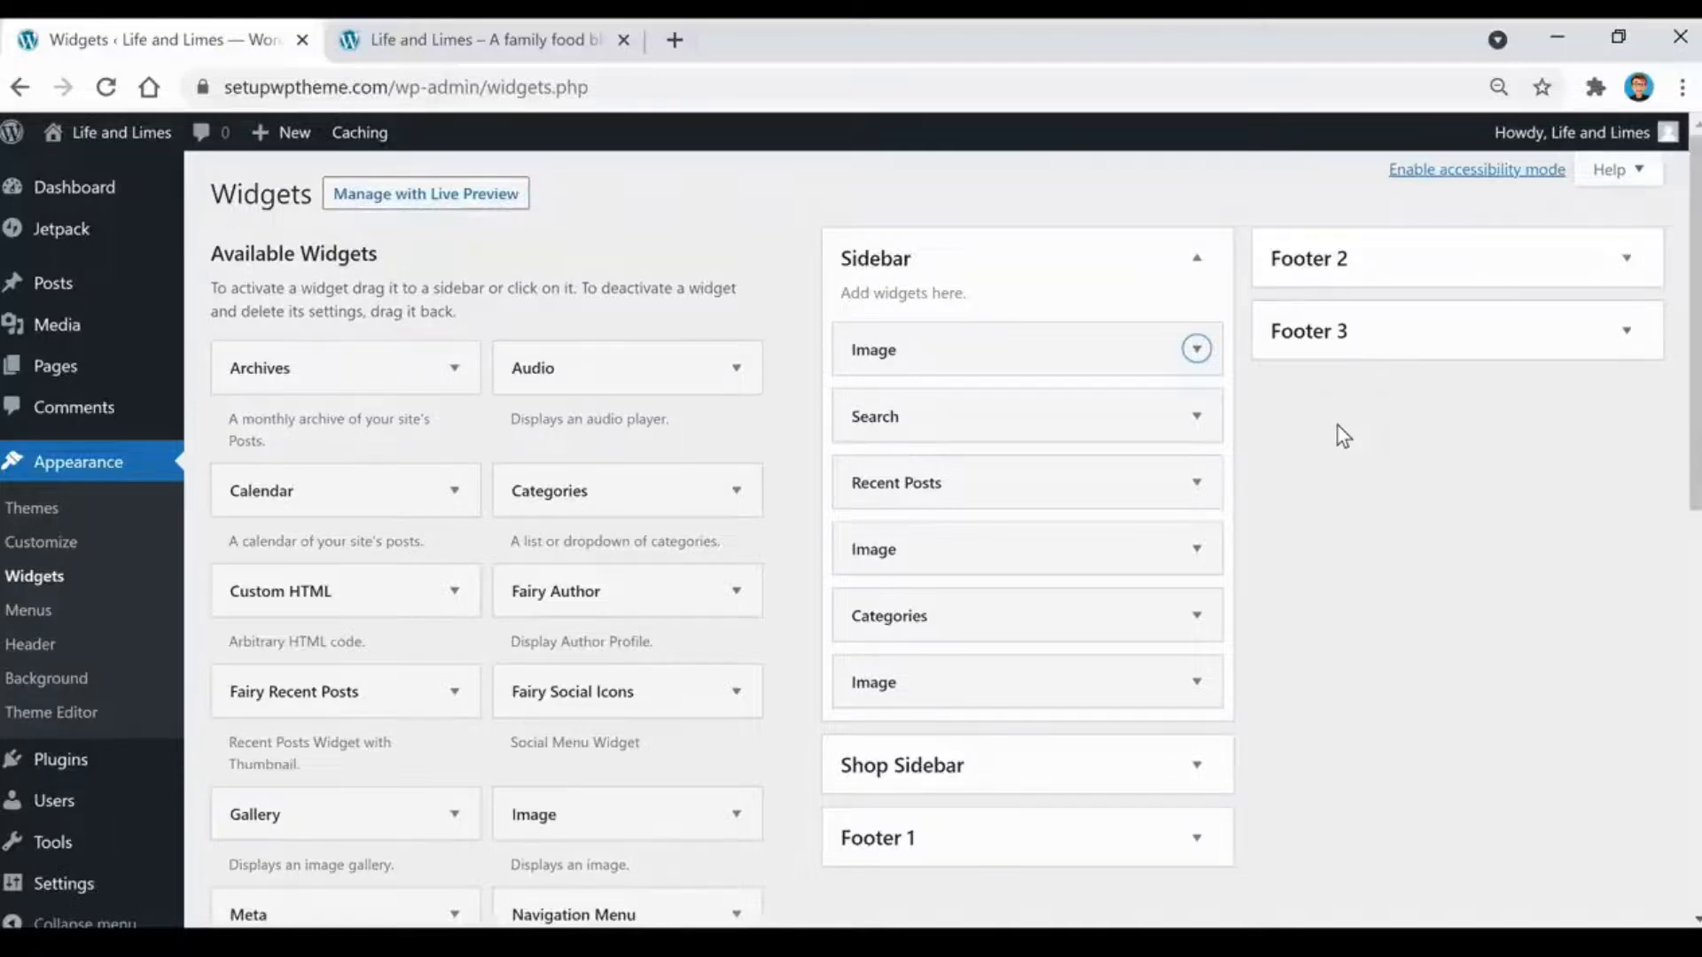
# - Review the Recent Posts widget's settings and the image details of the Image widget below it
pyautogui.click(1197, 482)
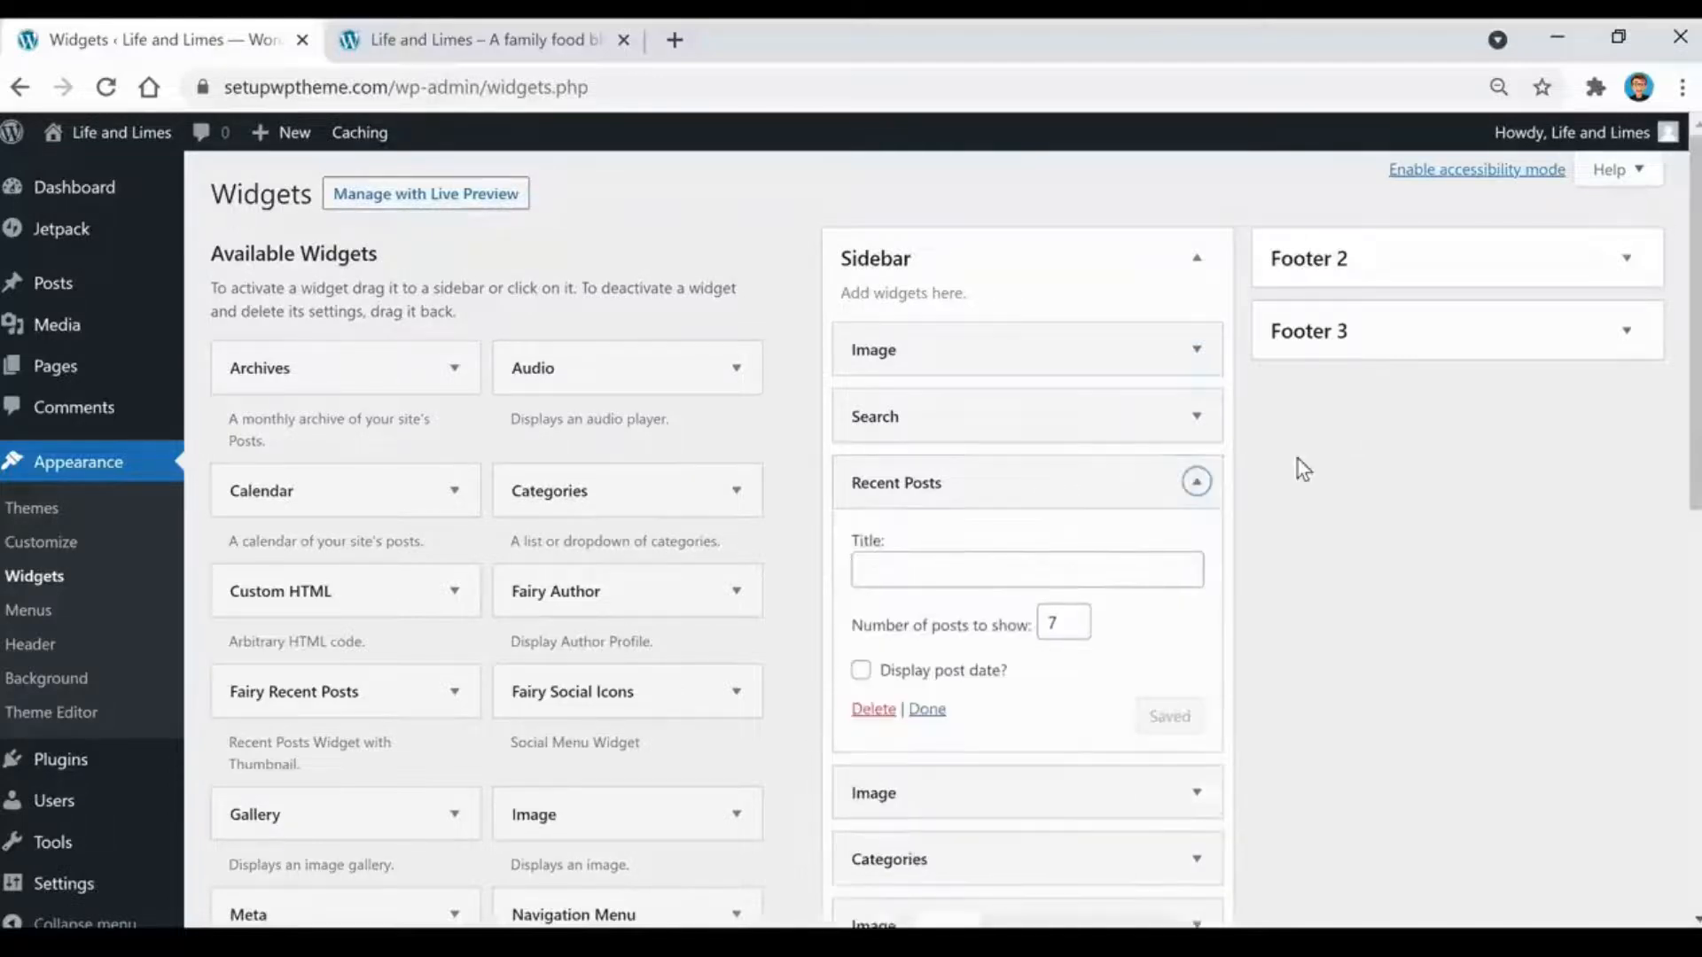
pyautogui.scroll(-2, 1408, 530)
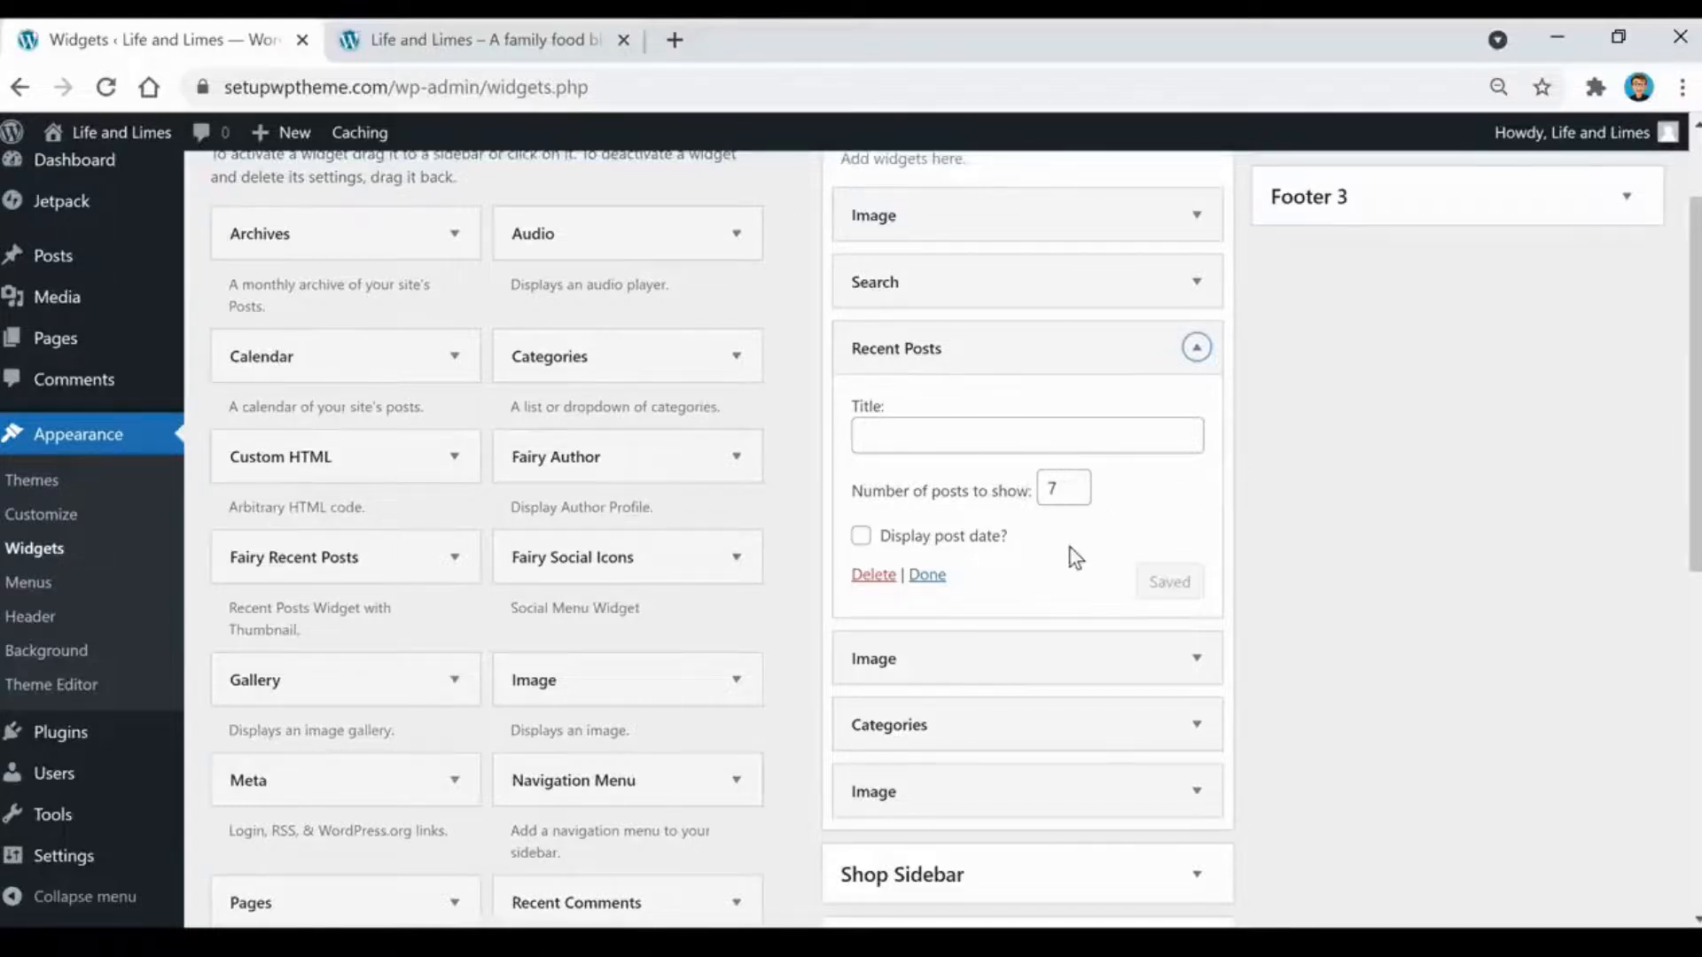
pyautogui.scroll(-2, 1069, 546)
pyautogui.click(1090, 534)
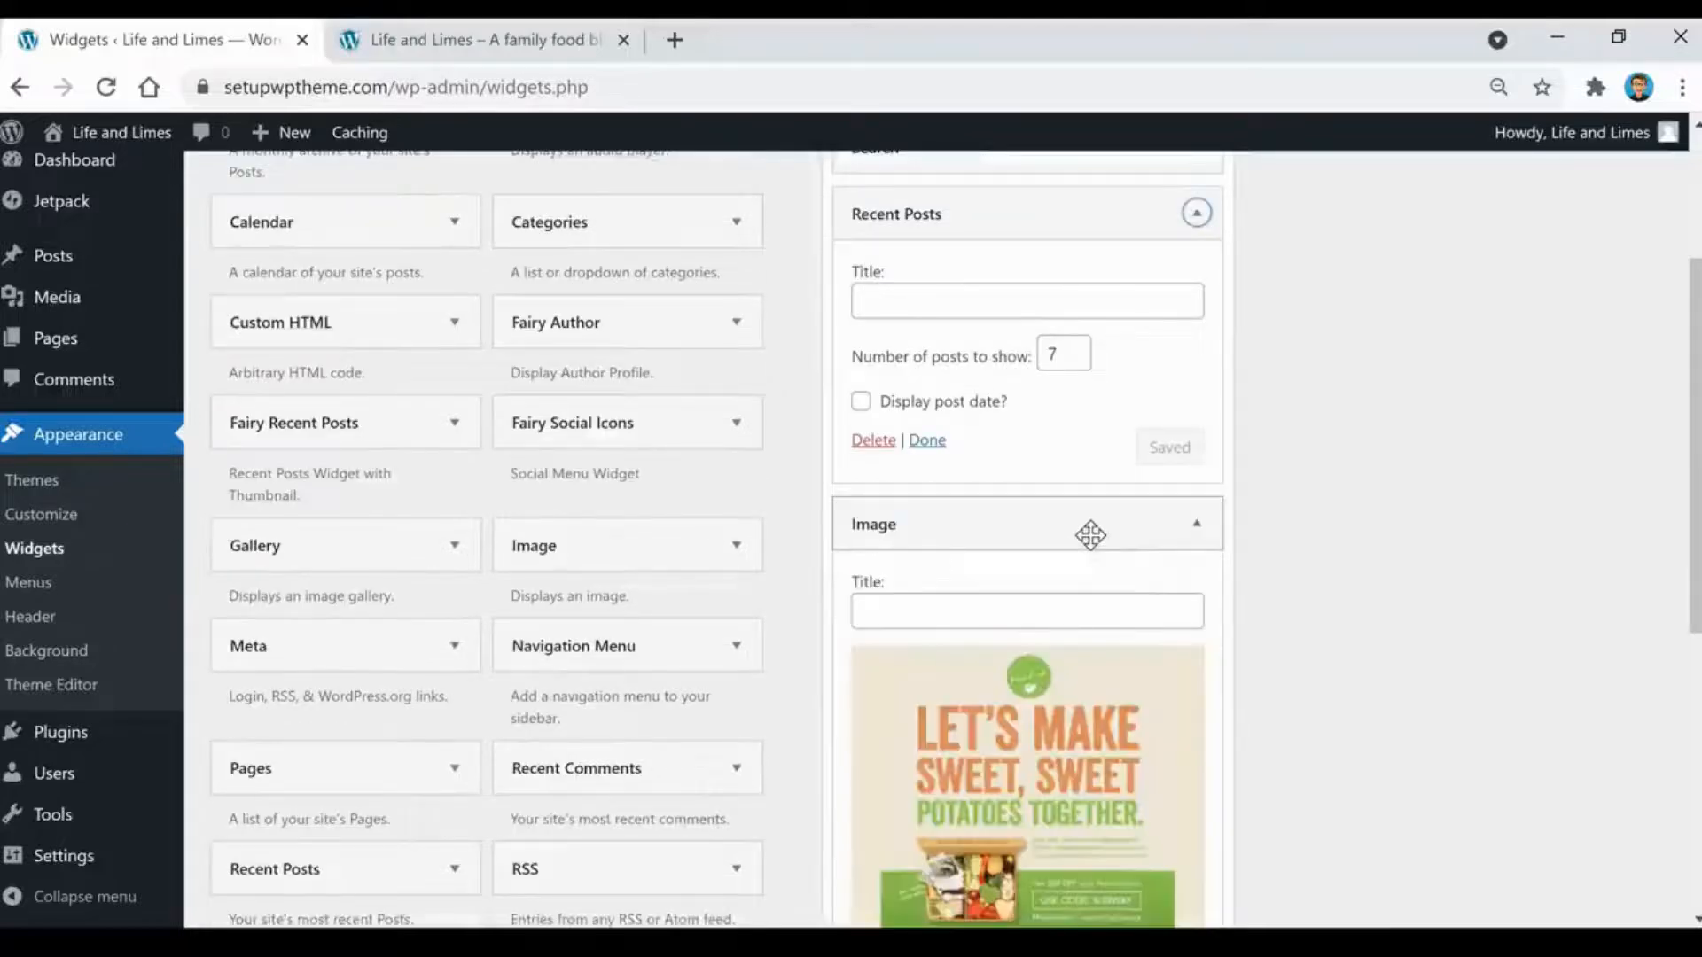
pyautogui.scroll(-4, 1104, 530)
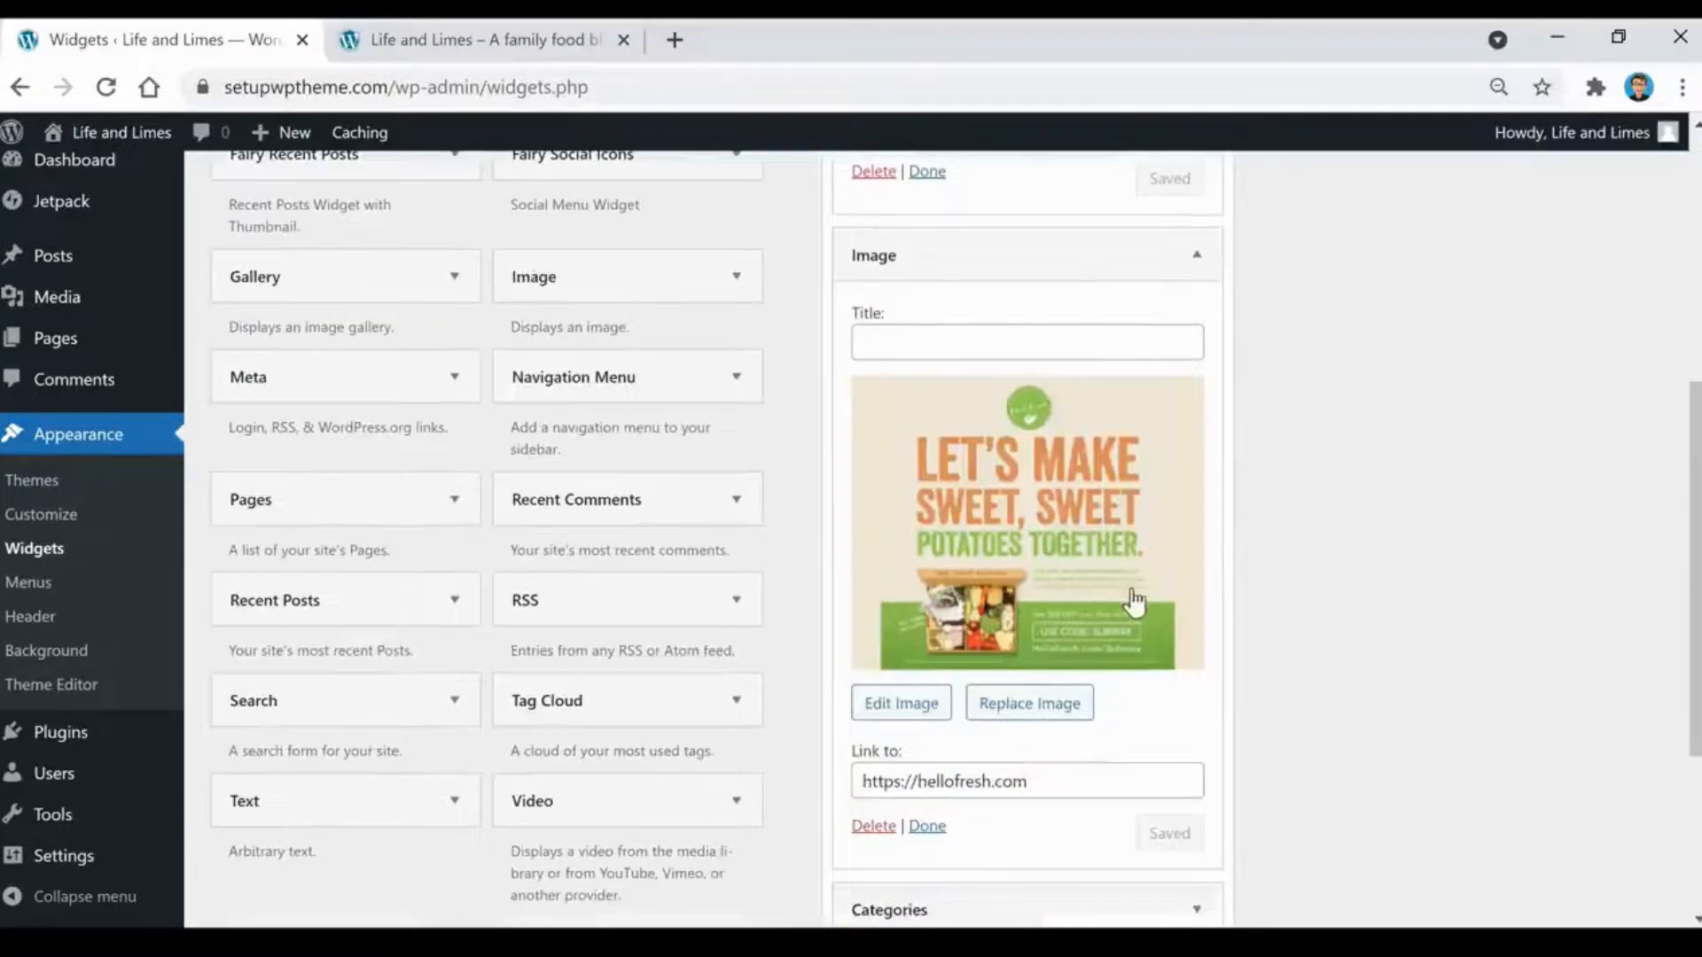
pyautogui.click(1094, 554)
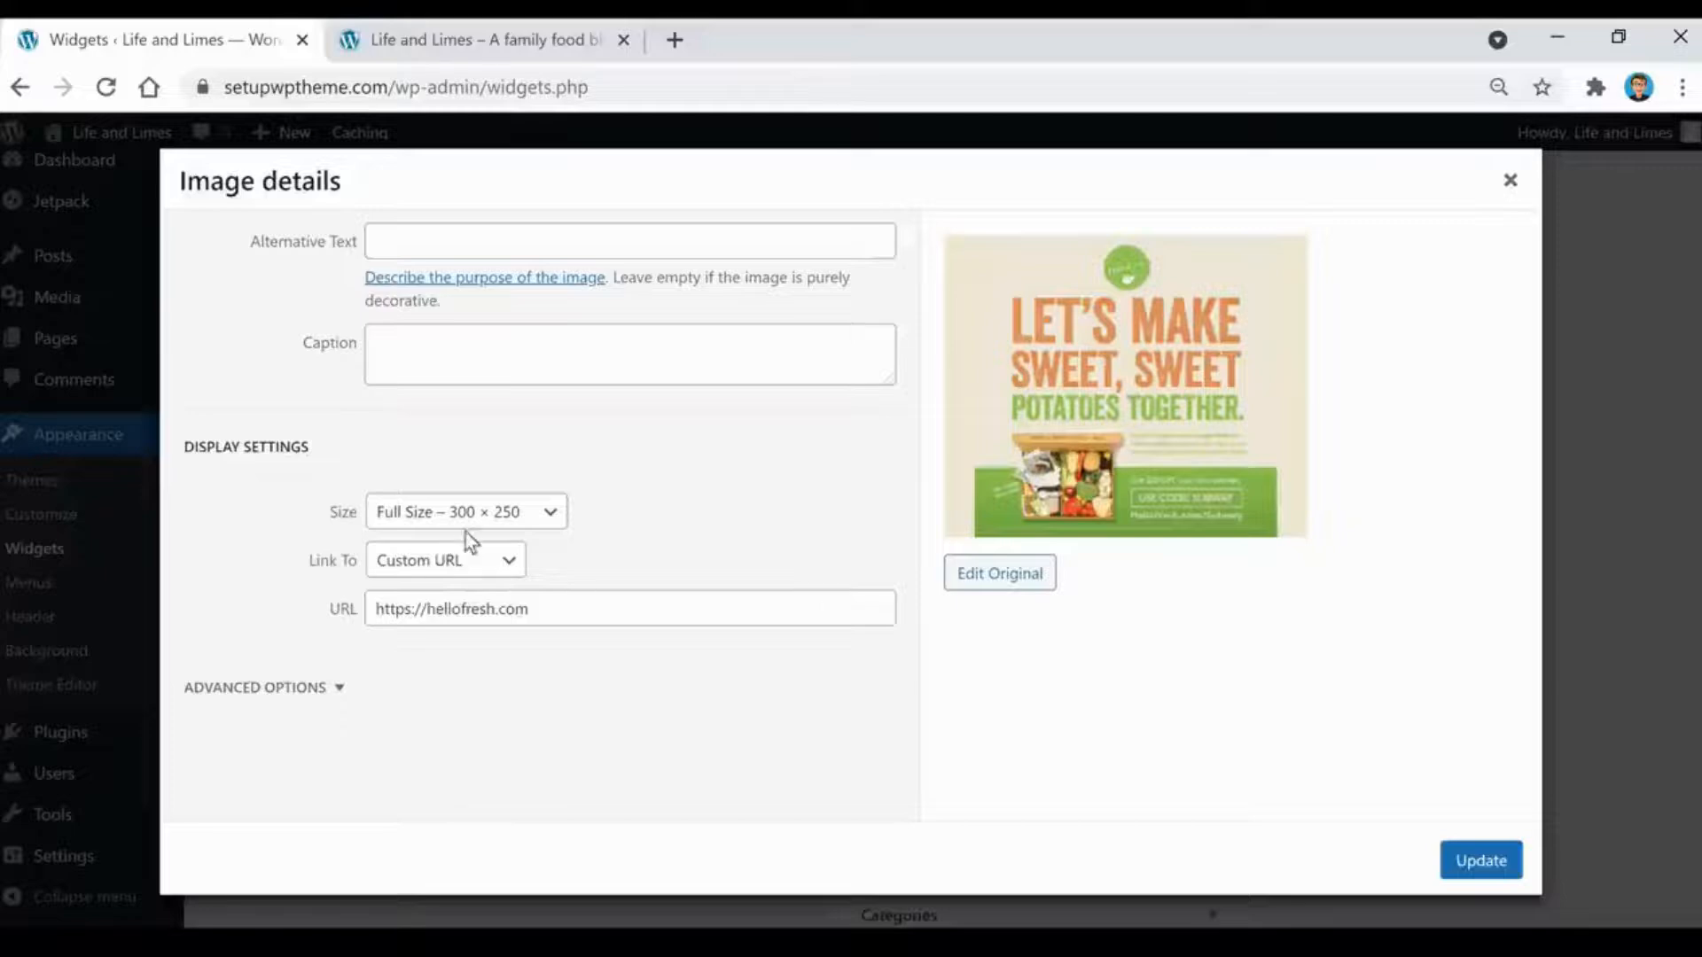
pyautogui.click(1510, 180)
# - Review the settings of the sidebar's Categories widget and its last Image widget
pyautogui.scroll(-3, 1152, 558)
pyautogui.click(1085, 575)
pyautogui.scroll(-2, 1086, 577)
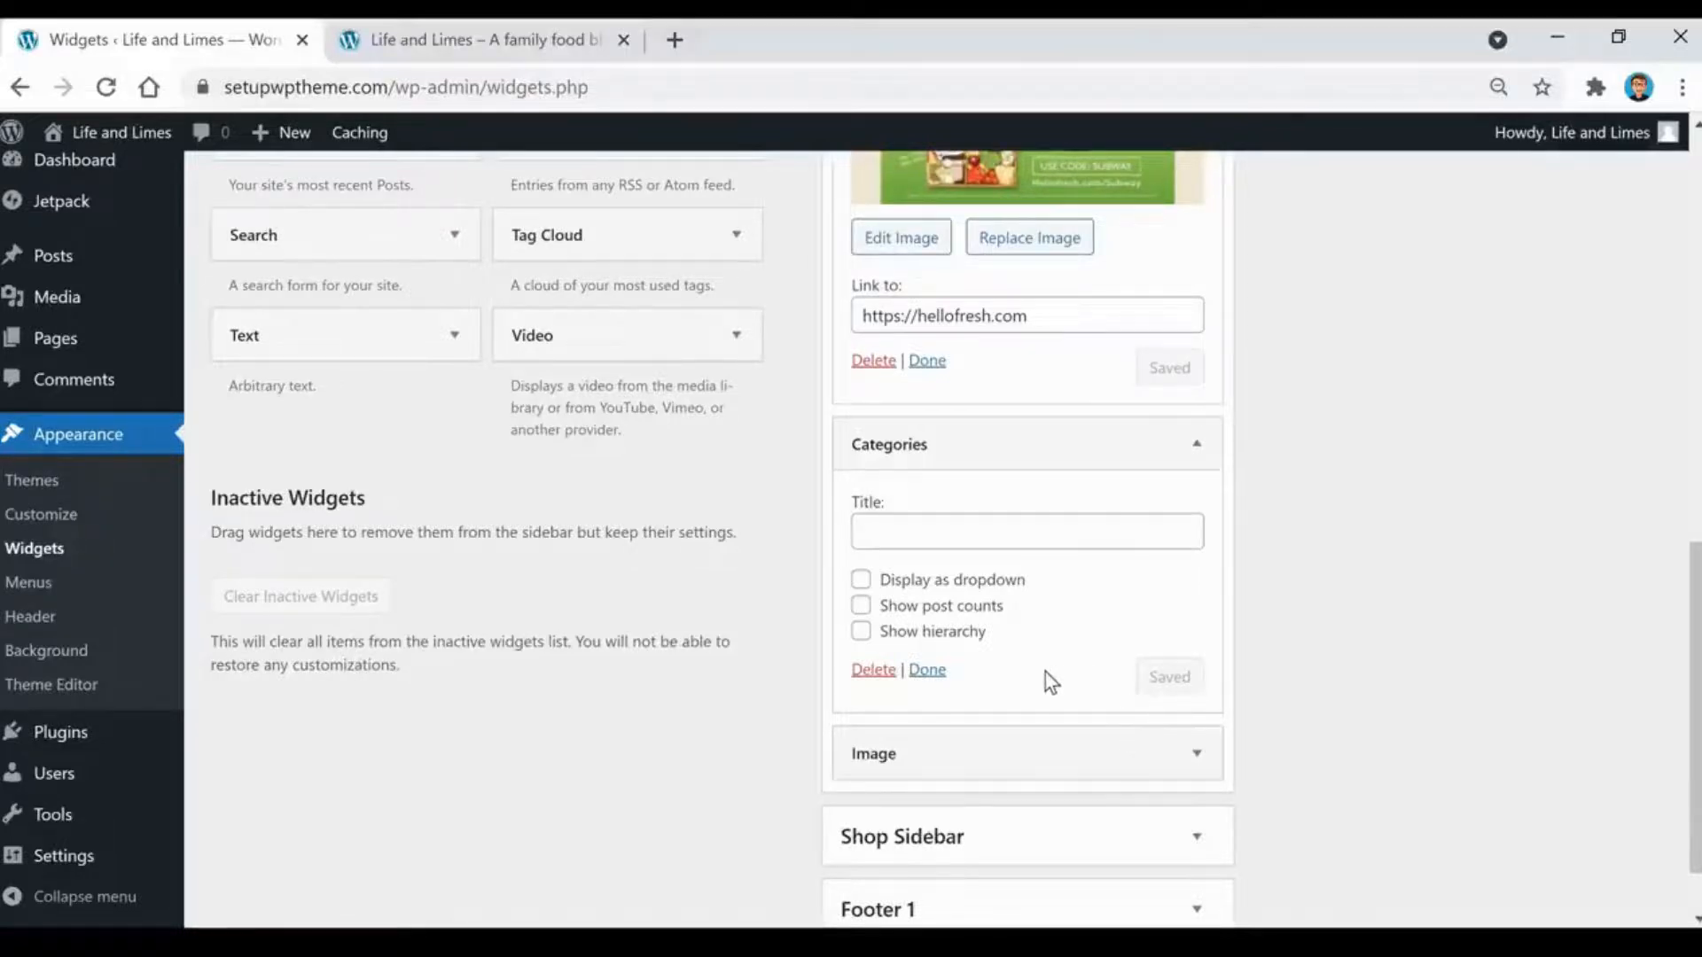
pyautogui.scroll(-1, 1037, 639)
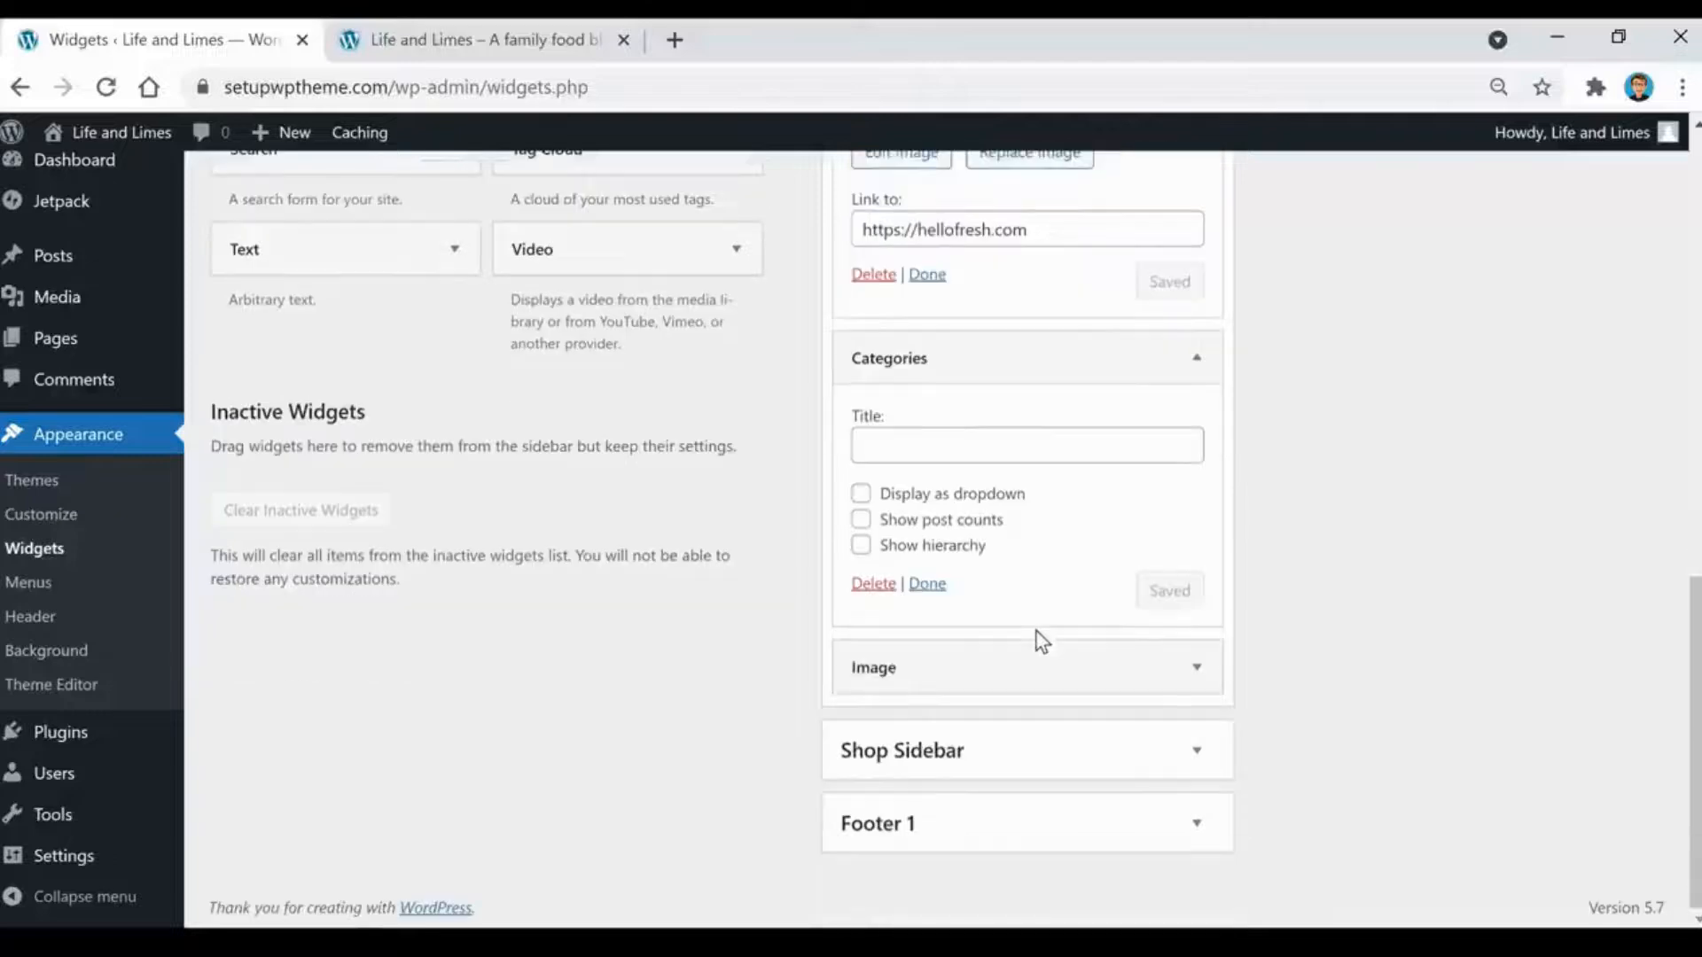
pyautogui.click(1011, 674)
pyautogui.scroll(-3, 1125, 596)
pyautogui.scroll(-2, 1128, 613)
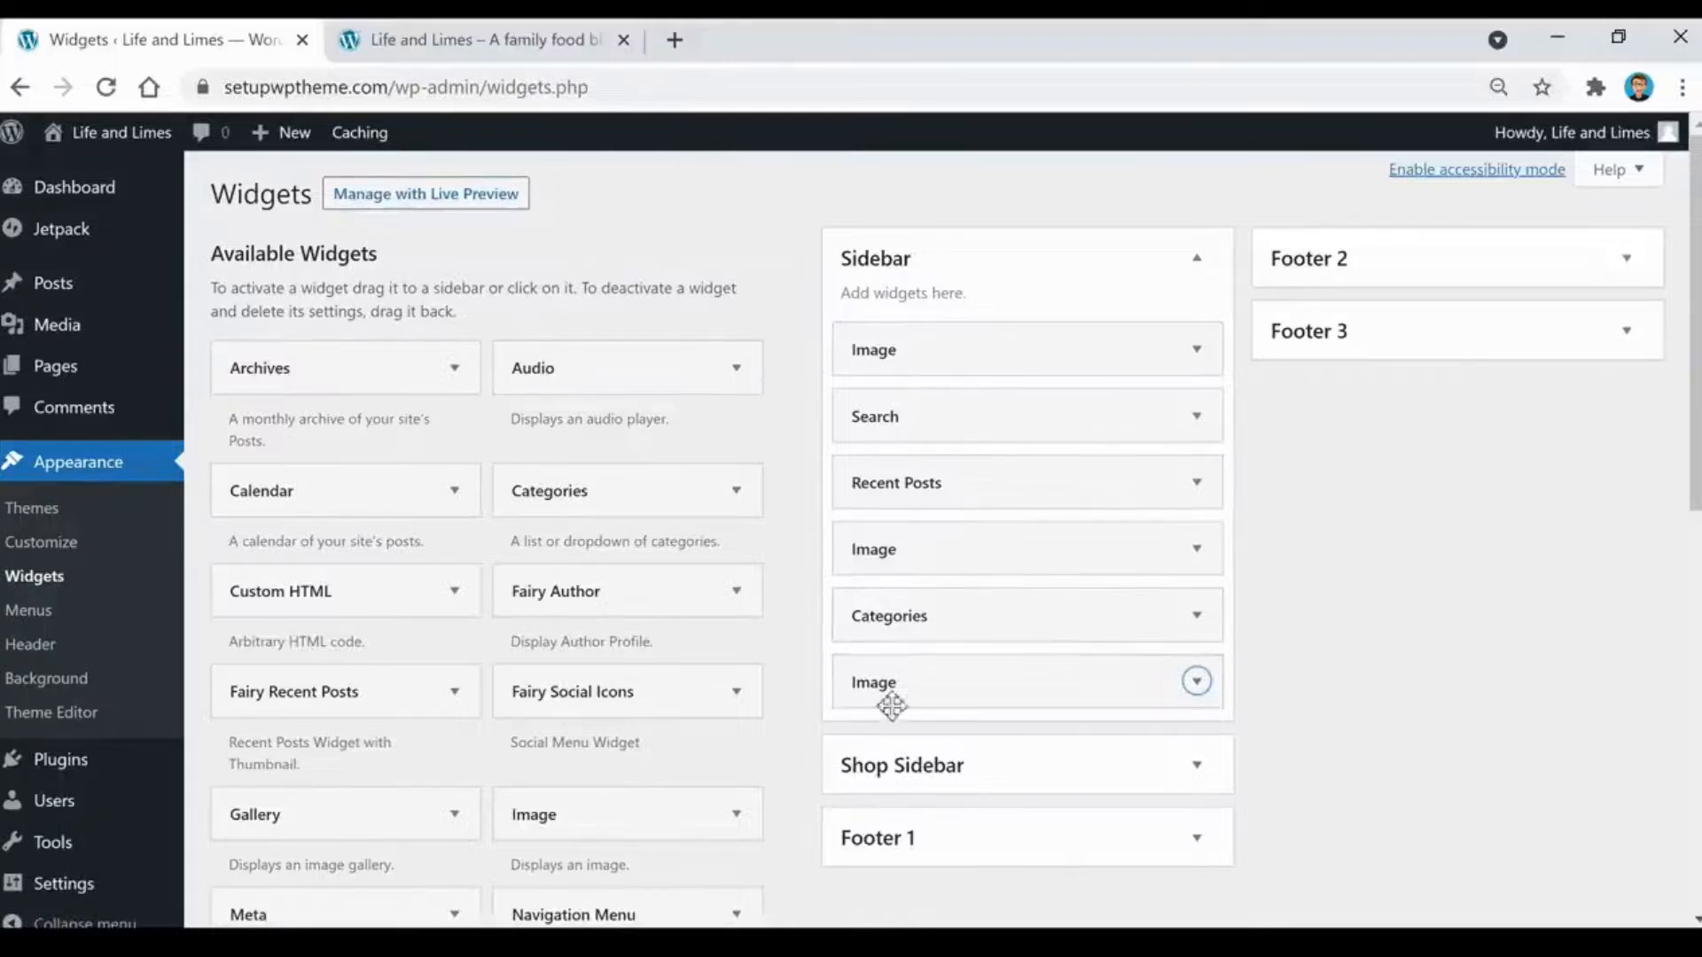
# - Compare the sidebar widgets with the live homepage, from the first ad image down to the categories list
pyautogui.click(493, 41)
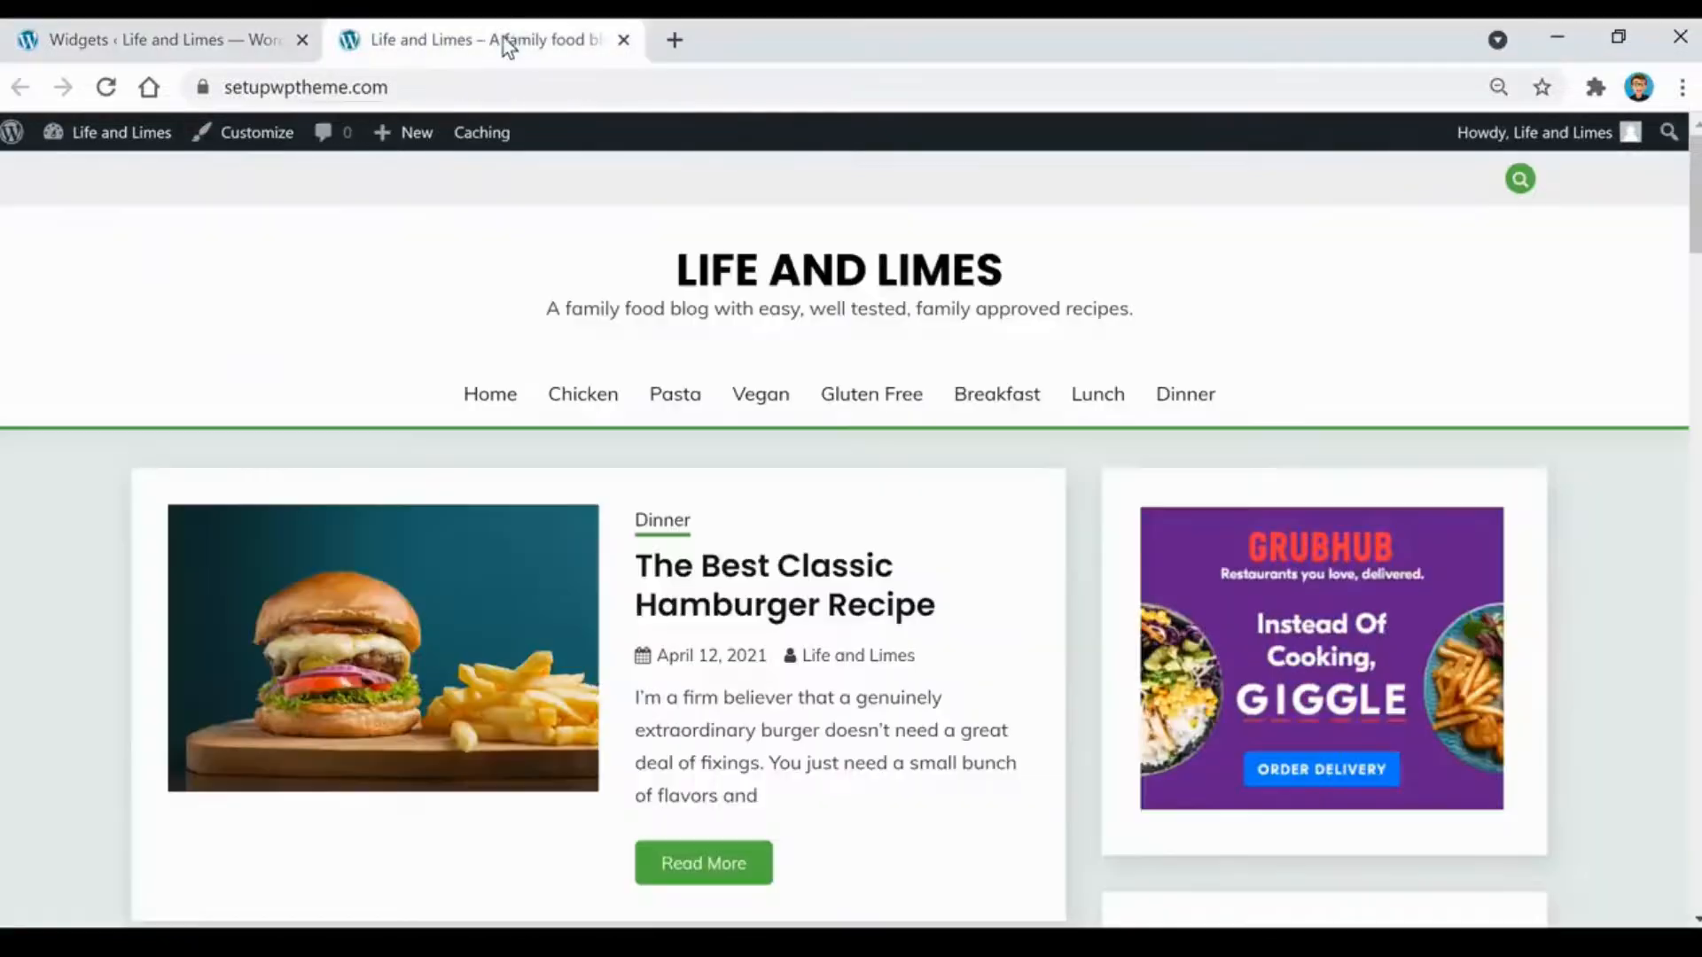
pyautogui.scroll(-5, 1413, 577)
pyautogui.scroll(-7, 1413, 585)
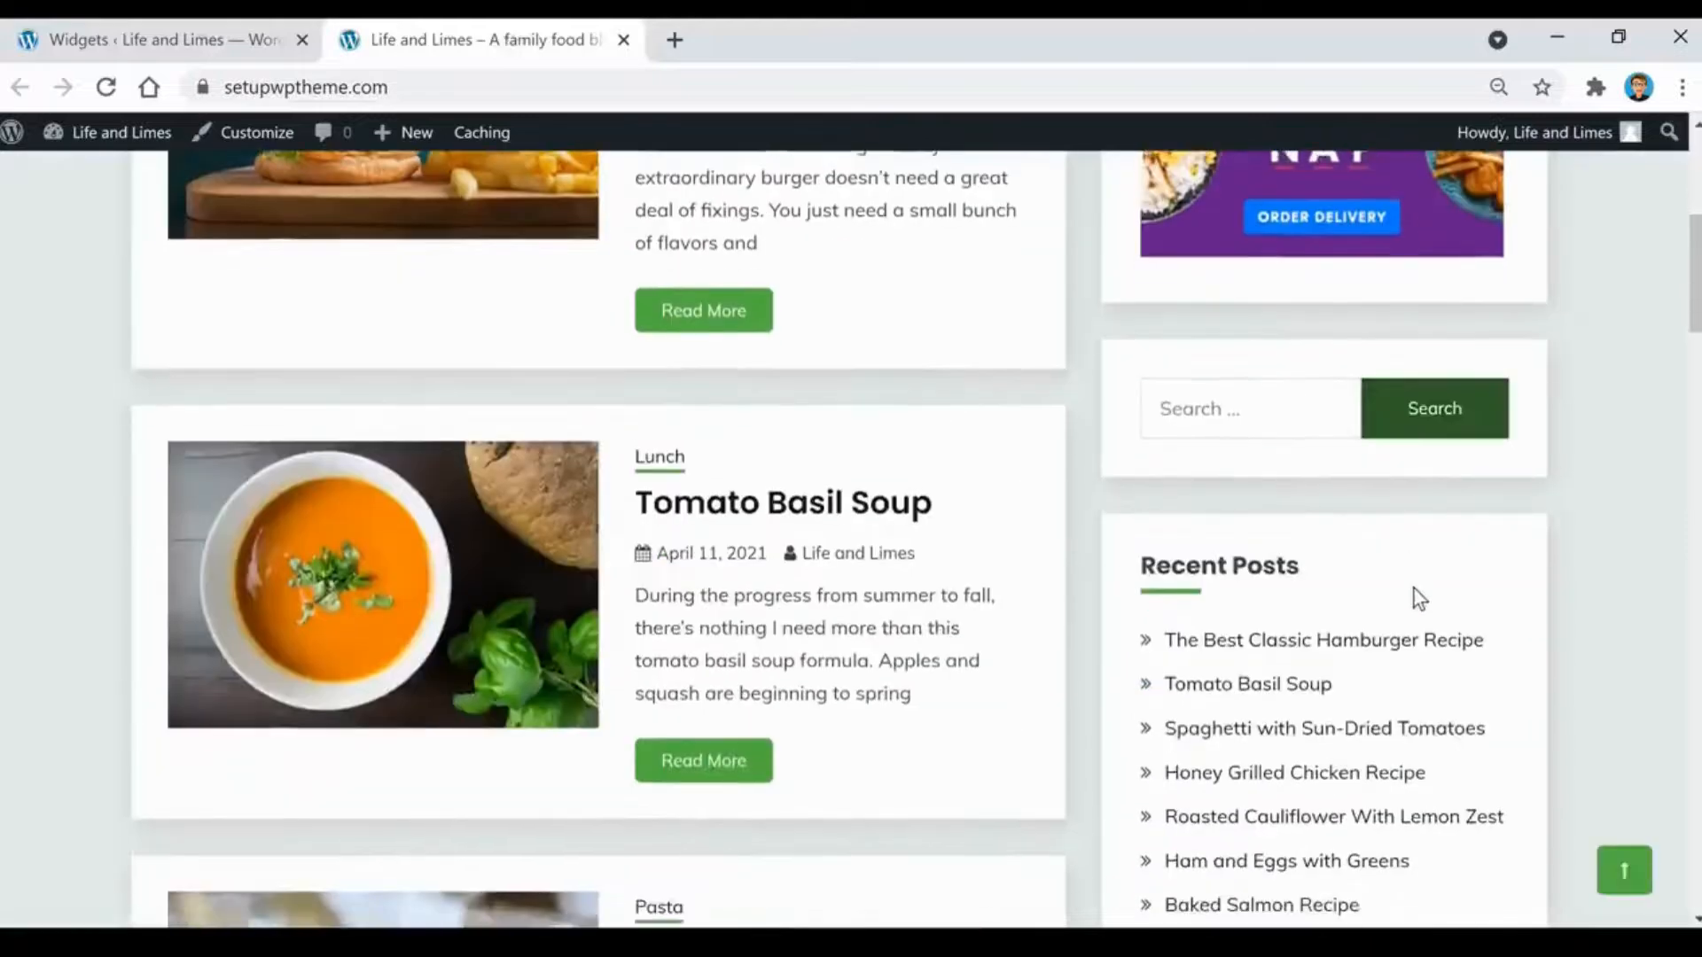
pyautogui.scroll(-2, 1416, 638)
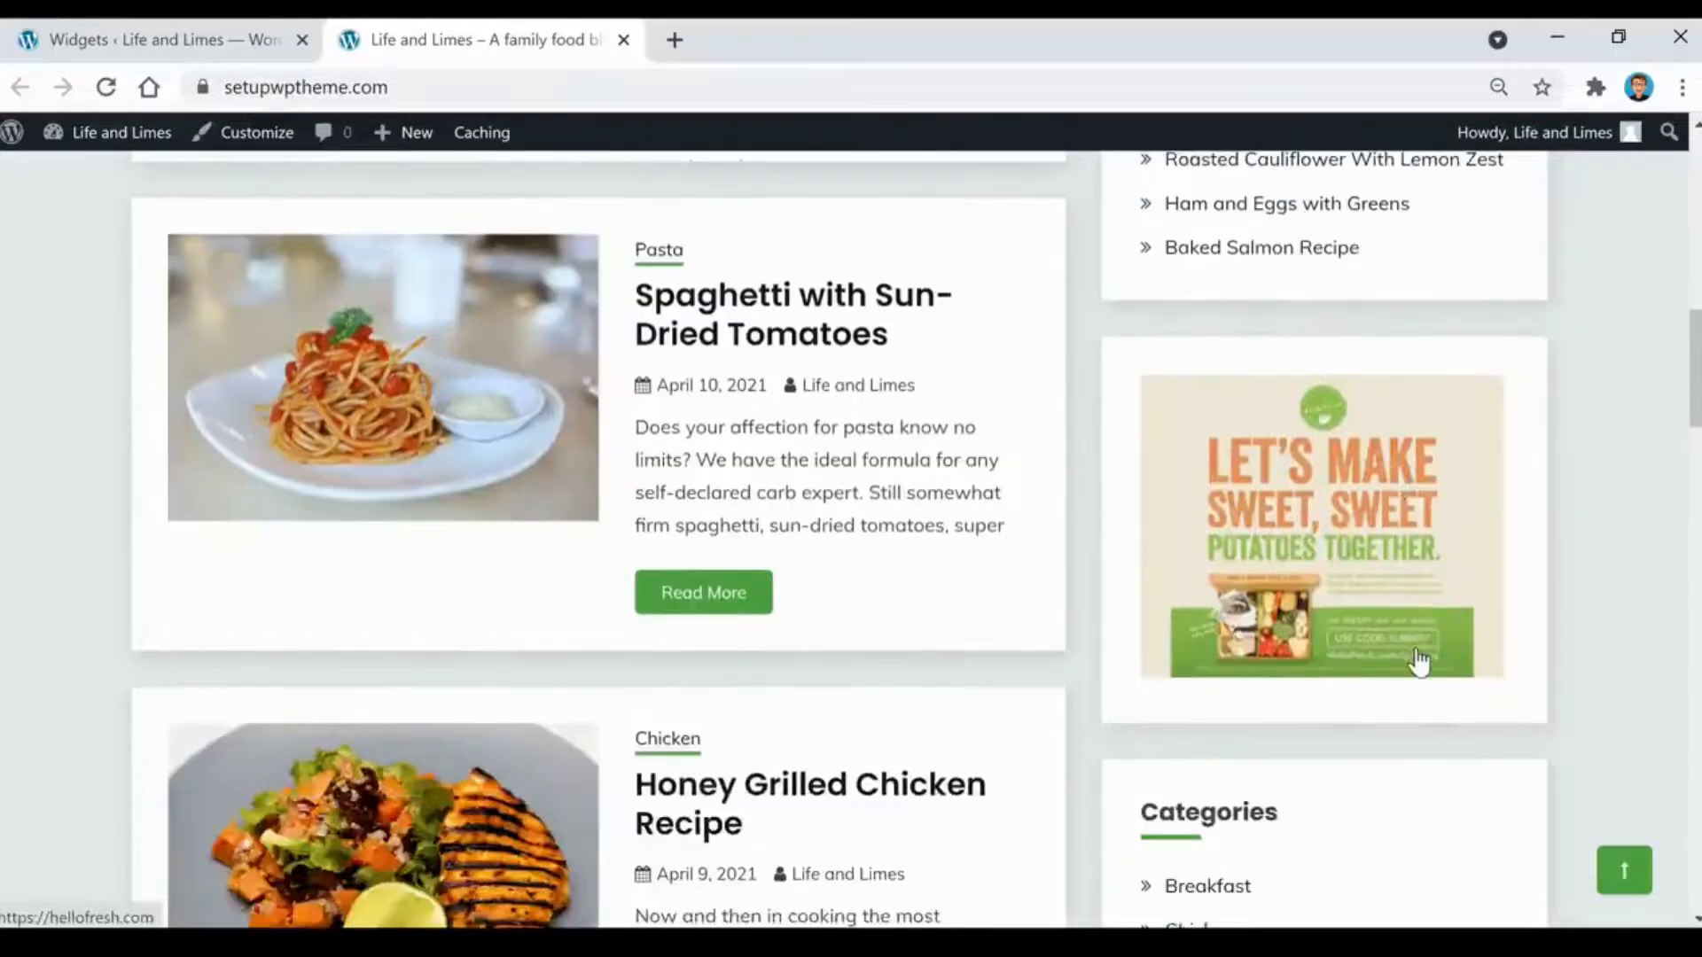
pyautogui.scroll(4, 1359, 437)
pyautogui.scroll(-4, 1356, 399)
pyautogui.scroll(-5, 1348, 439)
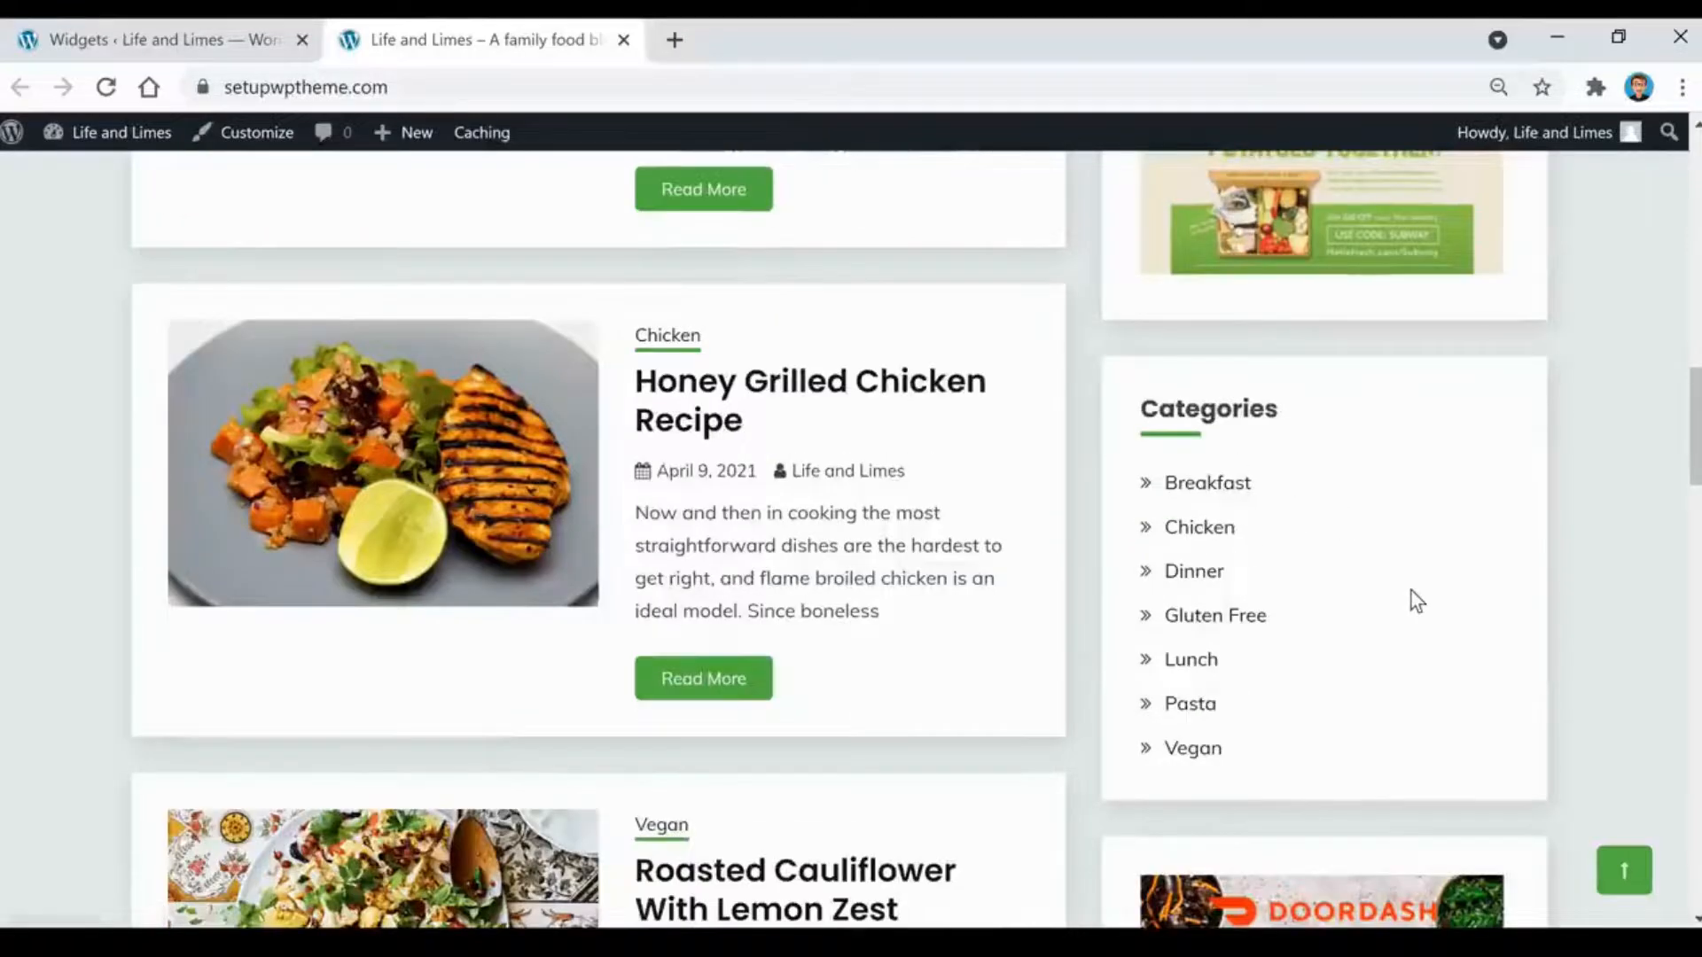
# - Return to the WordPress dashboard home and open the live homepage in the theme Customizer
pyautogui.click(178, 39)
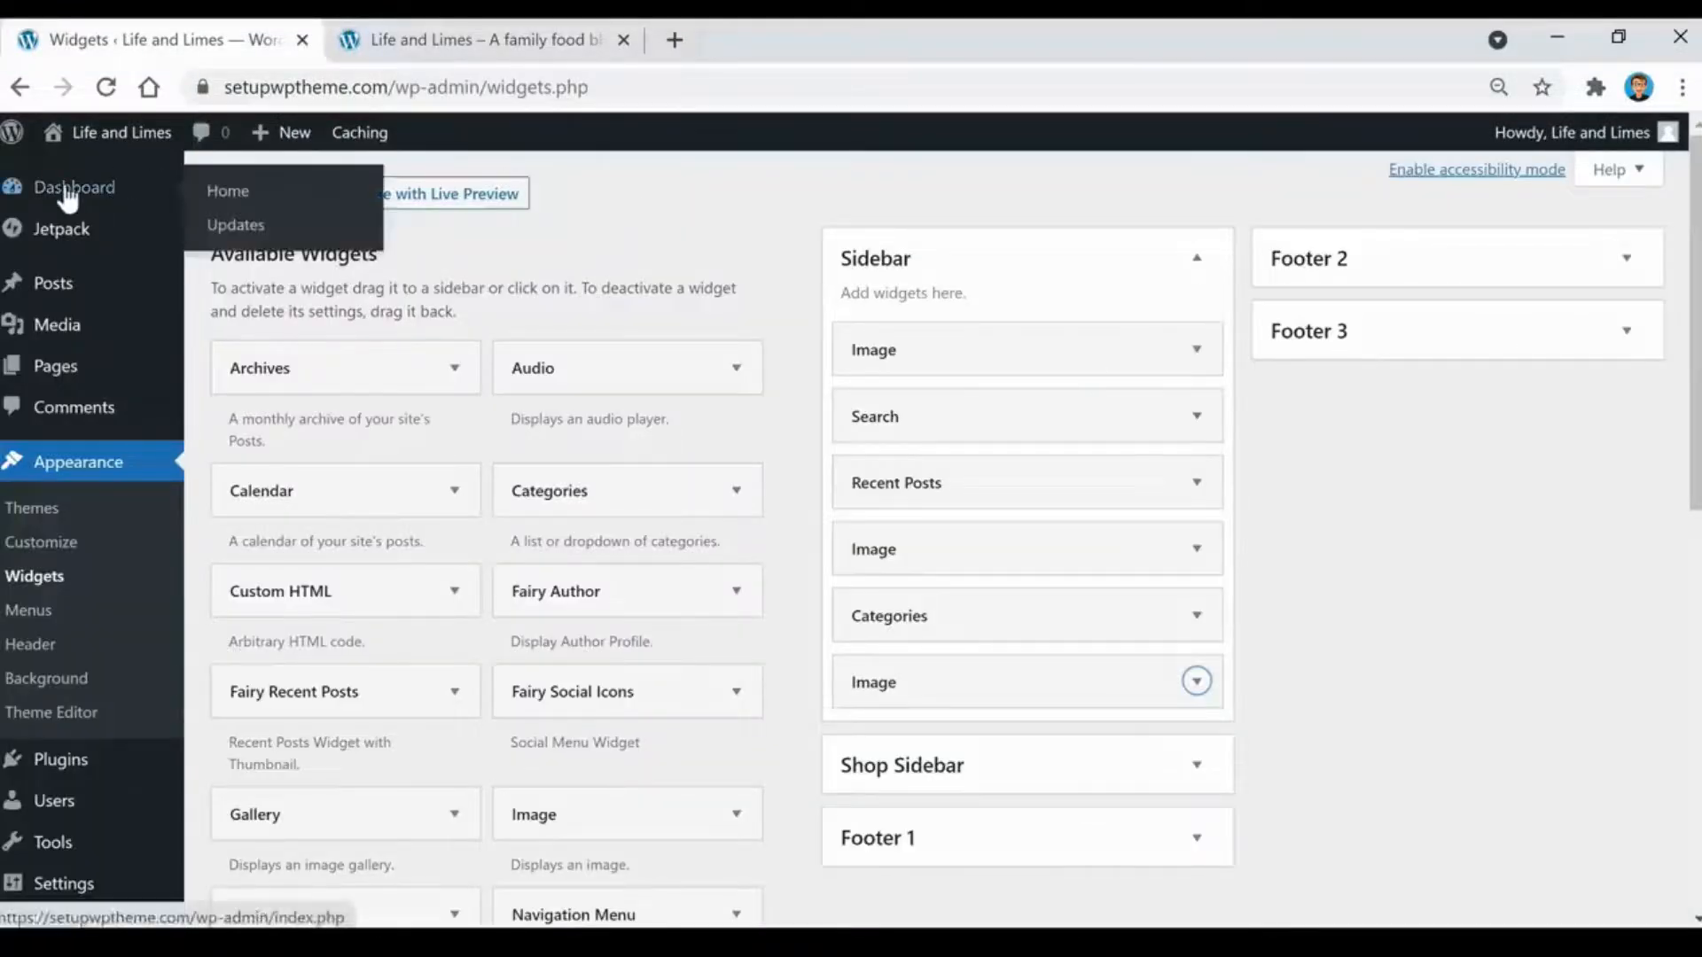
pyautogui.click(68, 199)
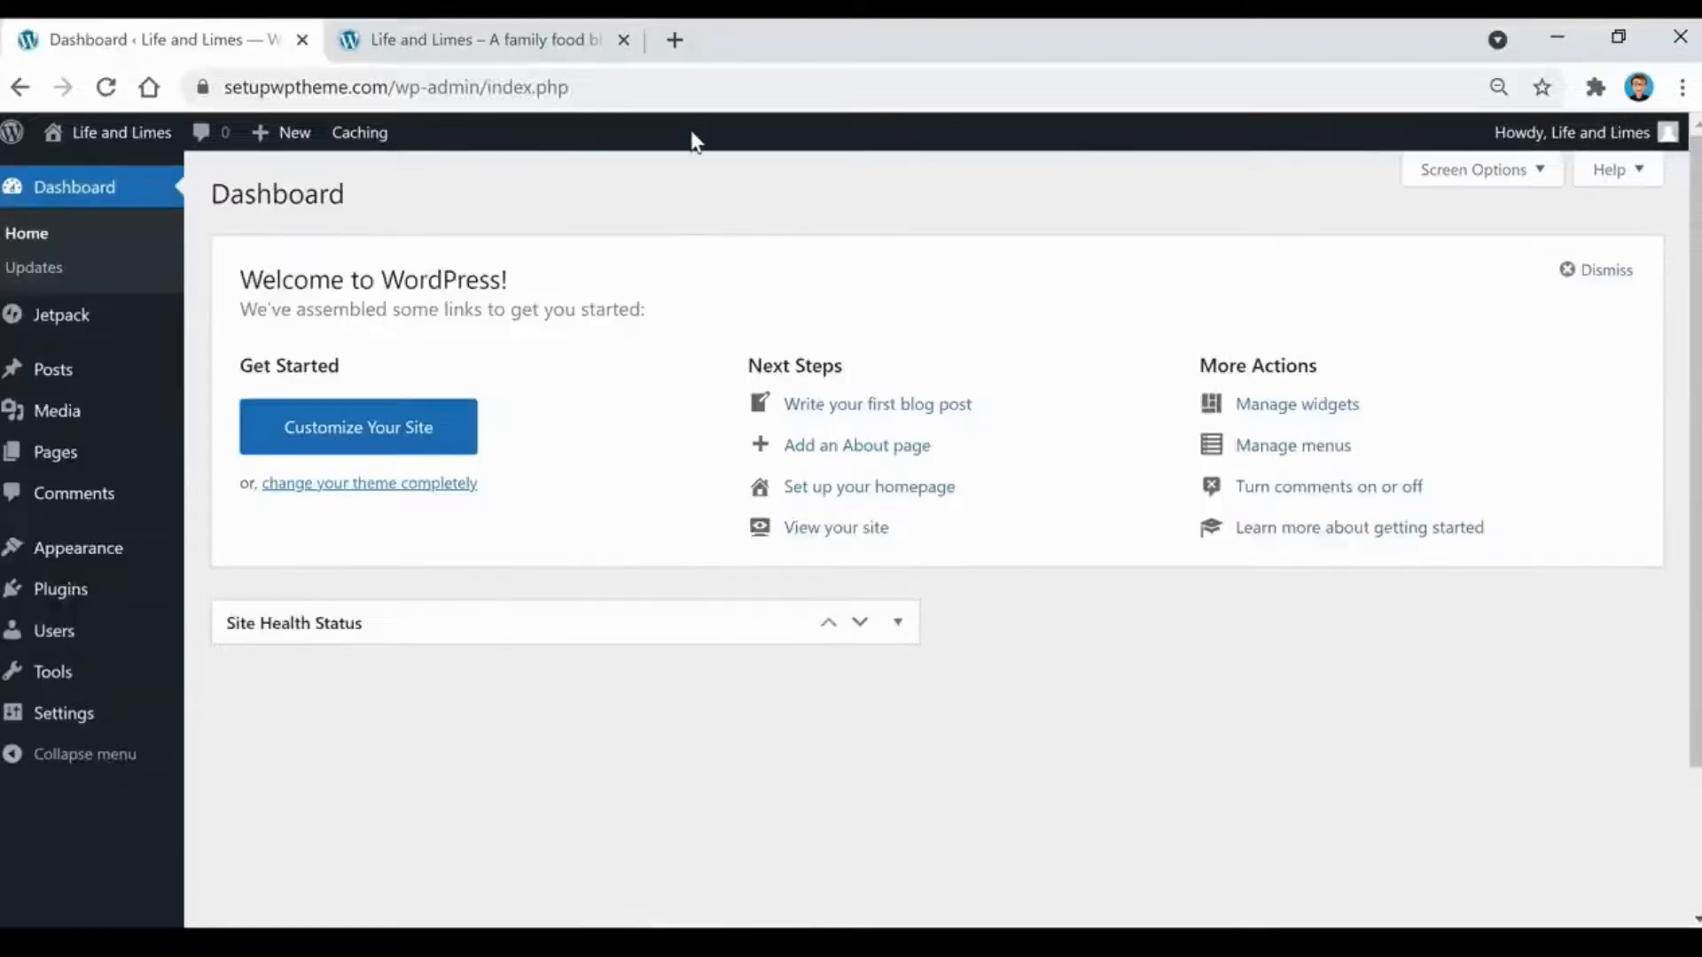
pyautogui.click(460, 36)
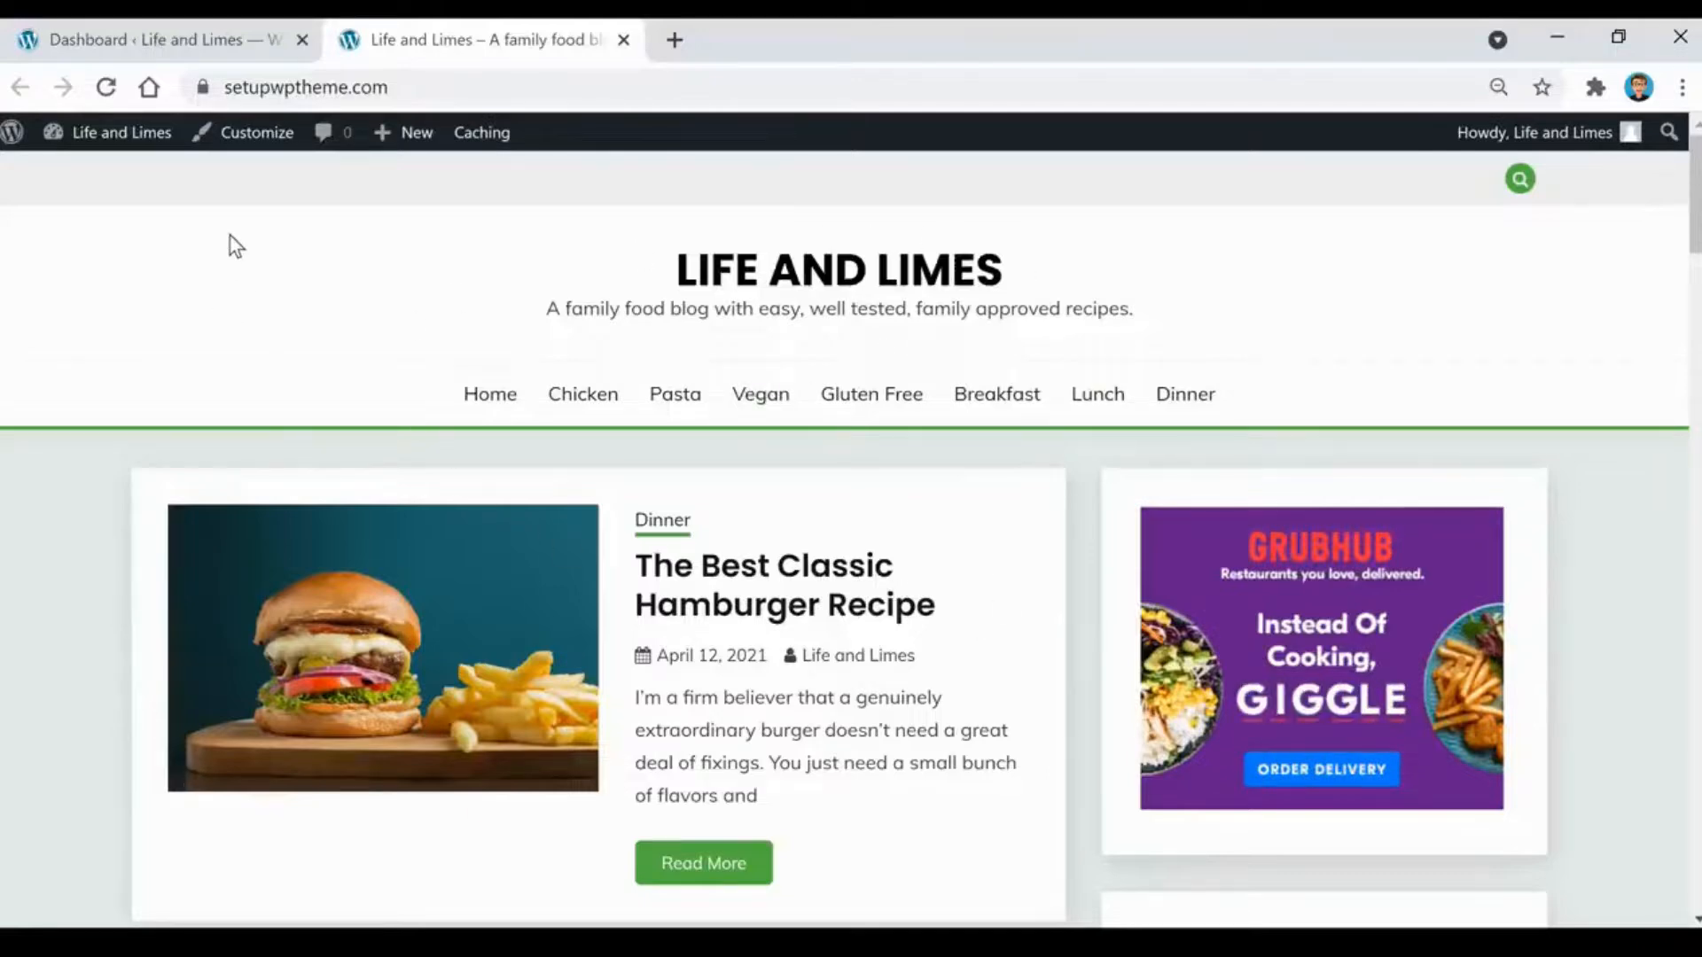
pyautogui.click(238, 140)
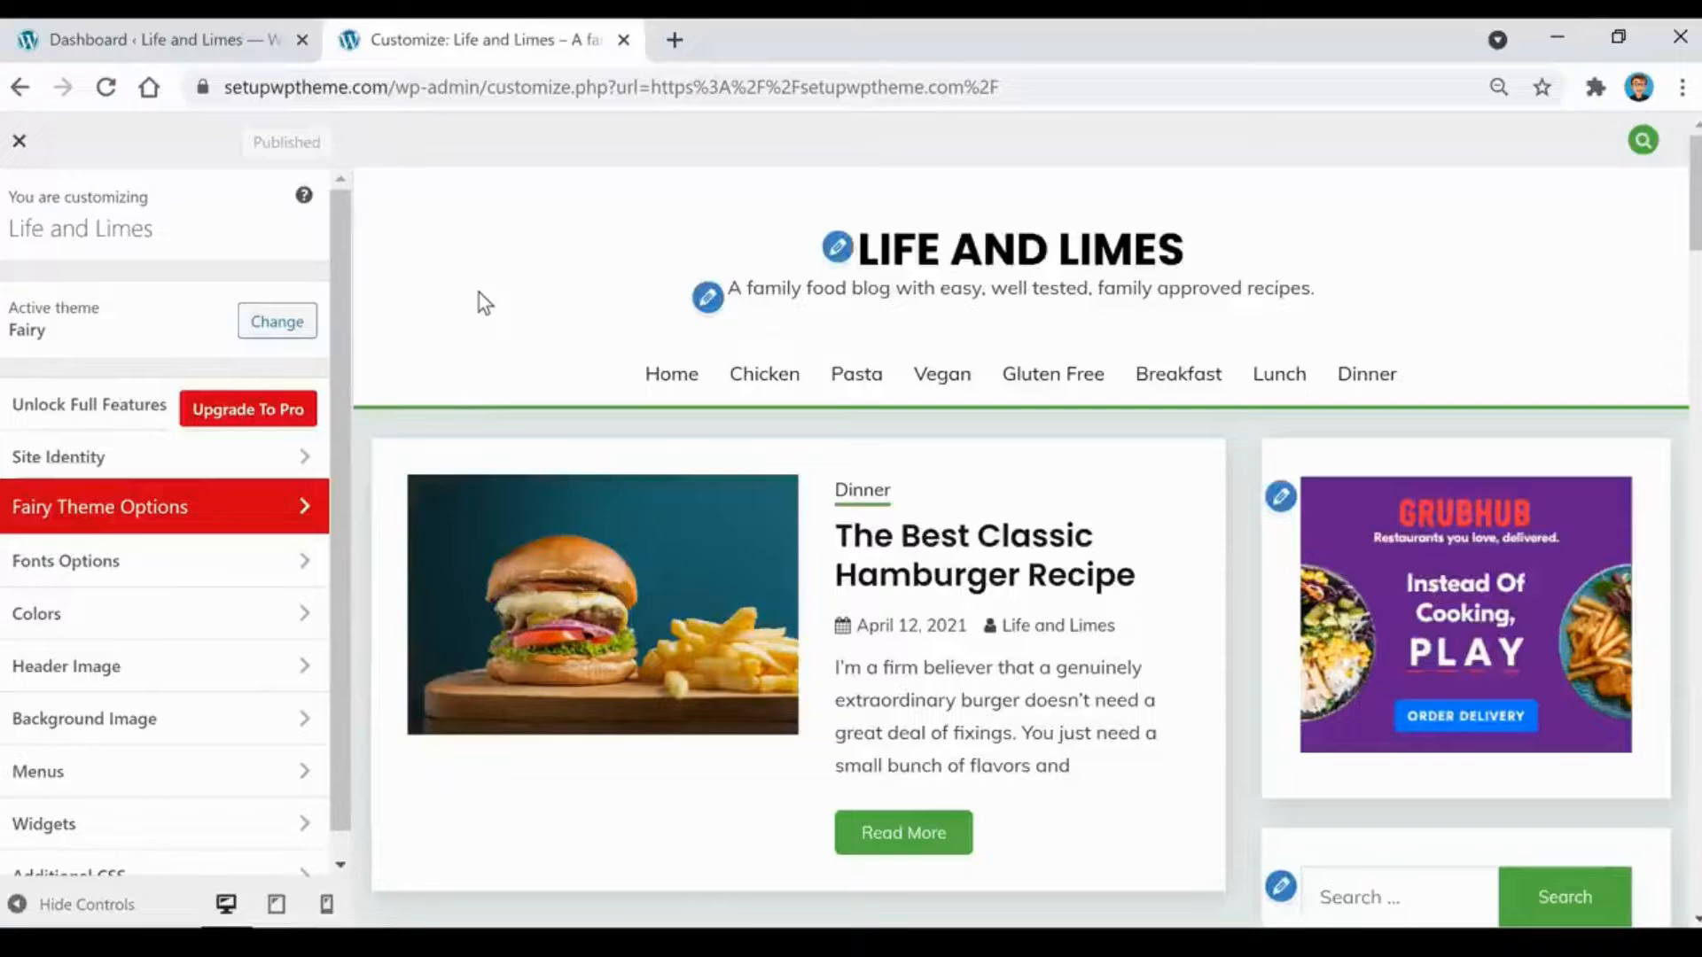
# - Look through the Customizer's sections for the Fairy theme and check the Pexels free stock photos page
pyautogui.scroll(-1, 151, 532)
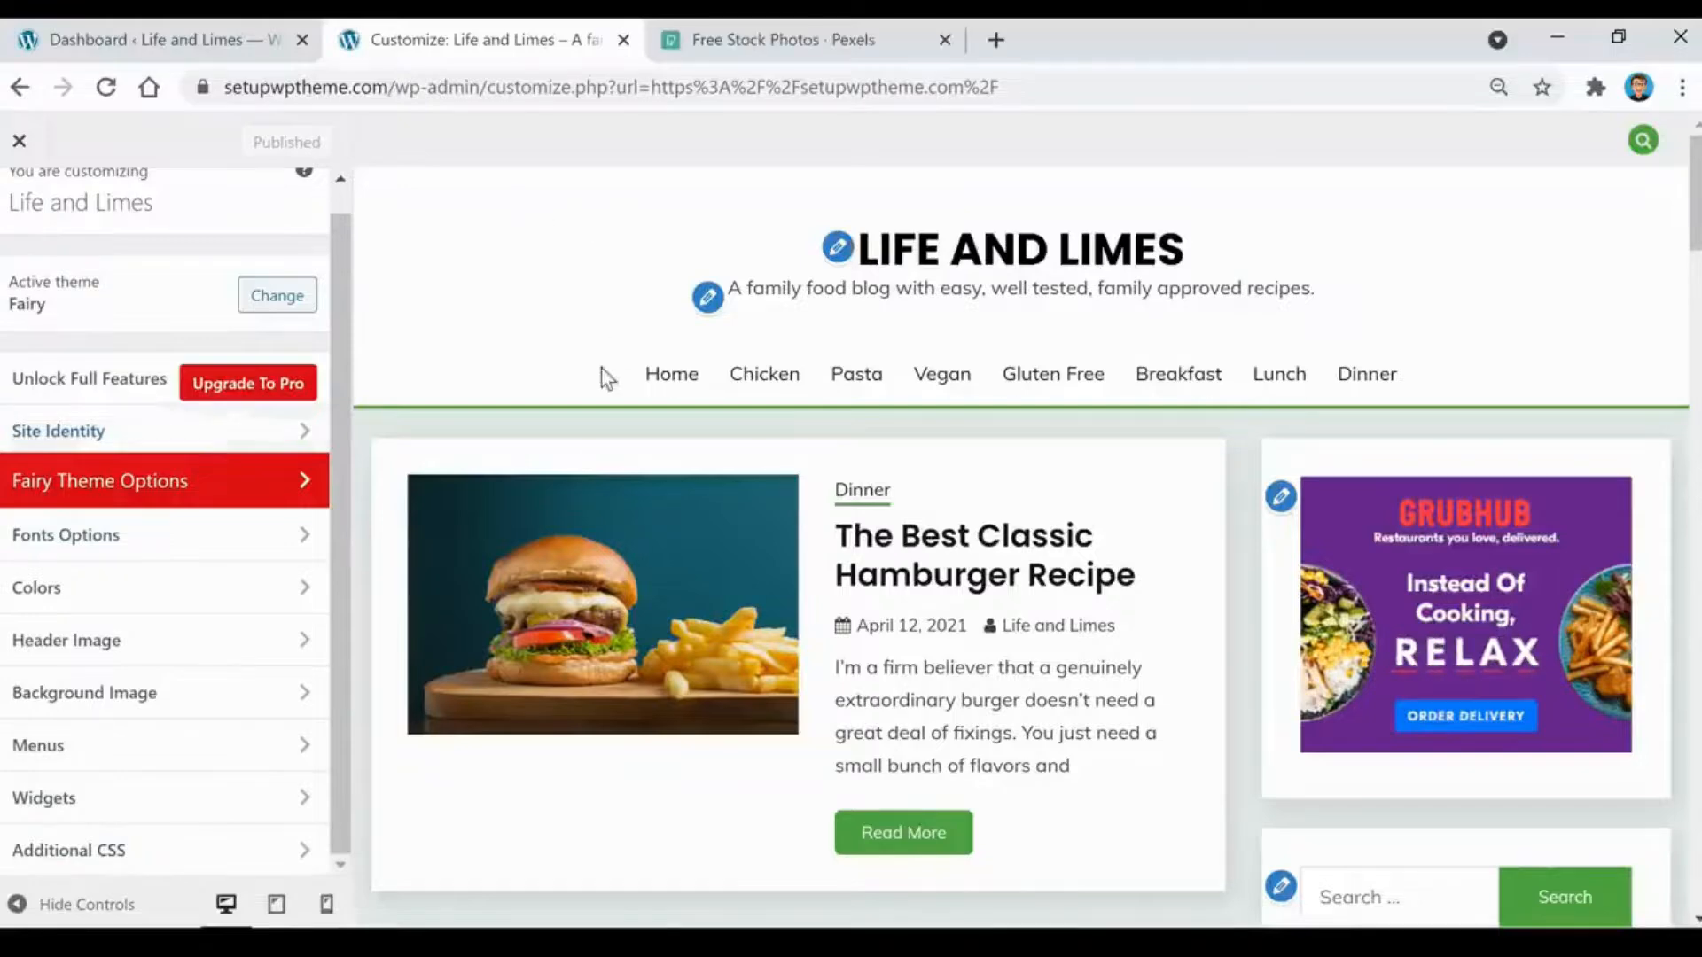
pyautogui.scroll(-2, 582, 485)
pyautogui.scroll(2, 680, 588)
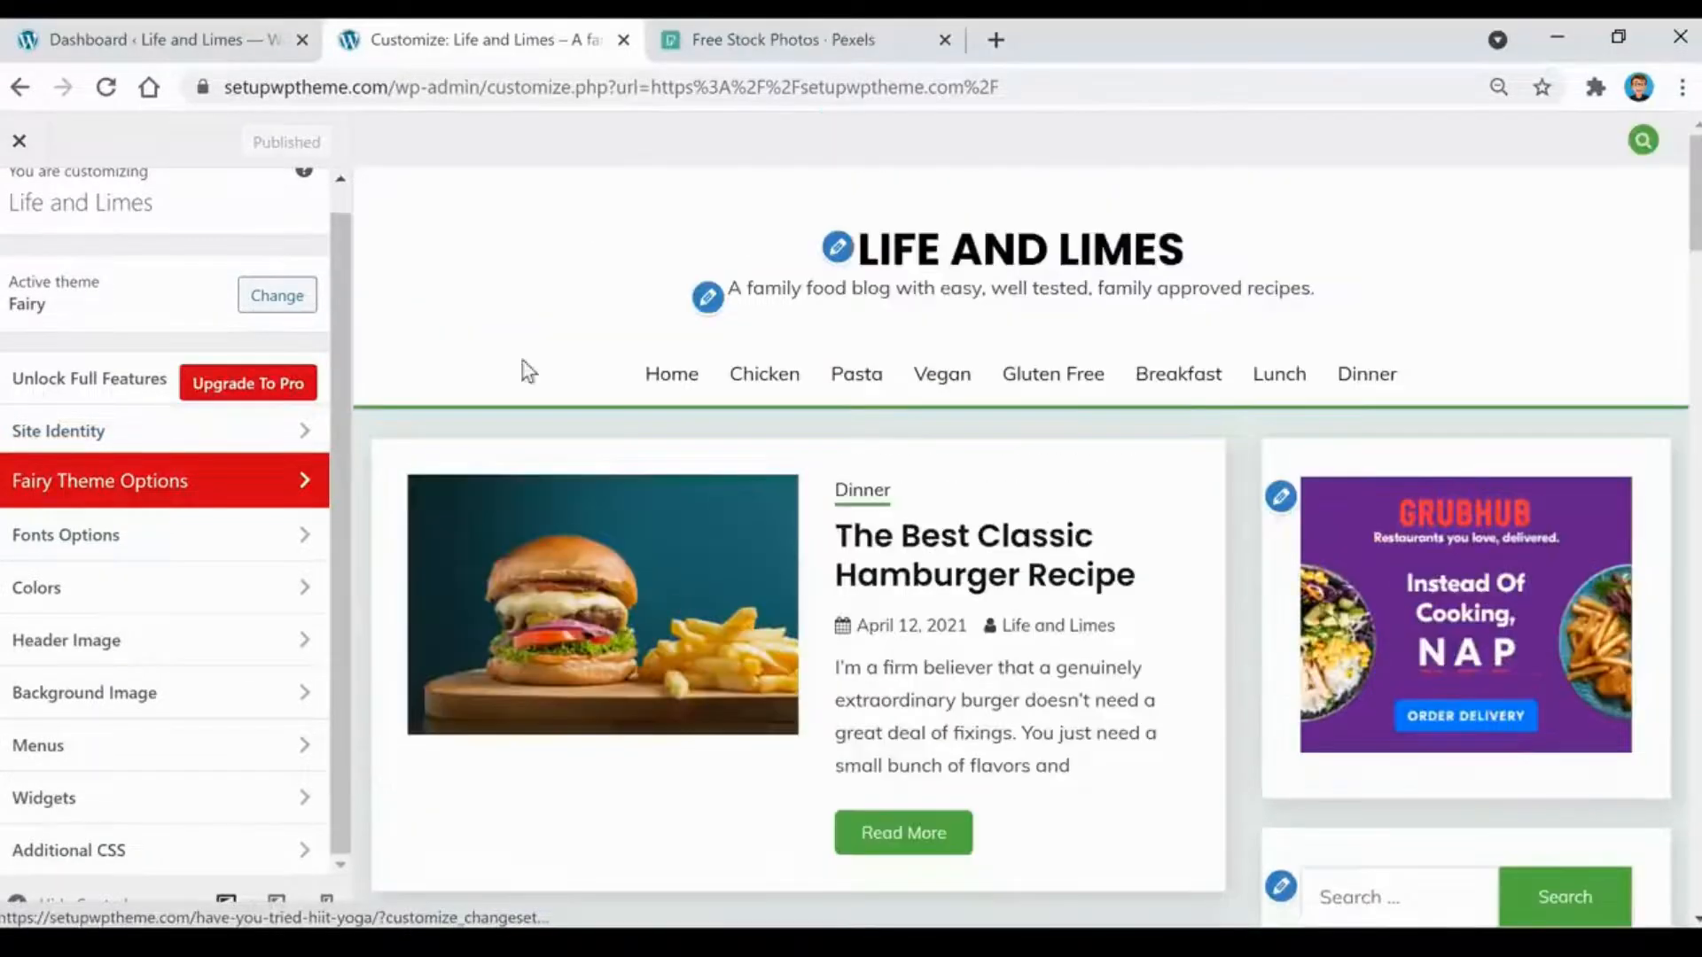
pyautogui.click(798, 44)
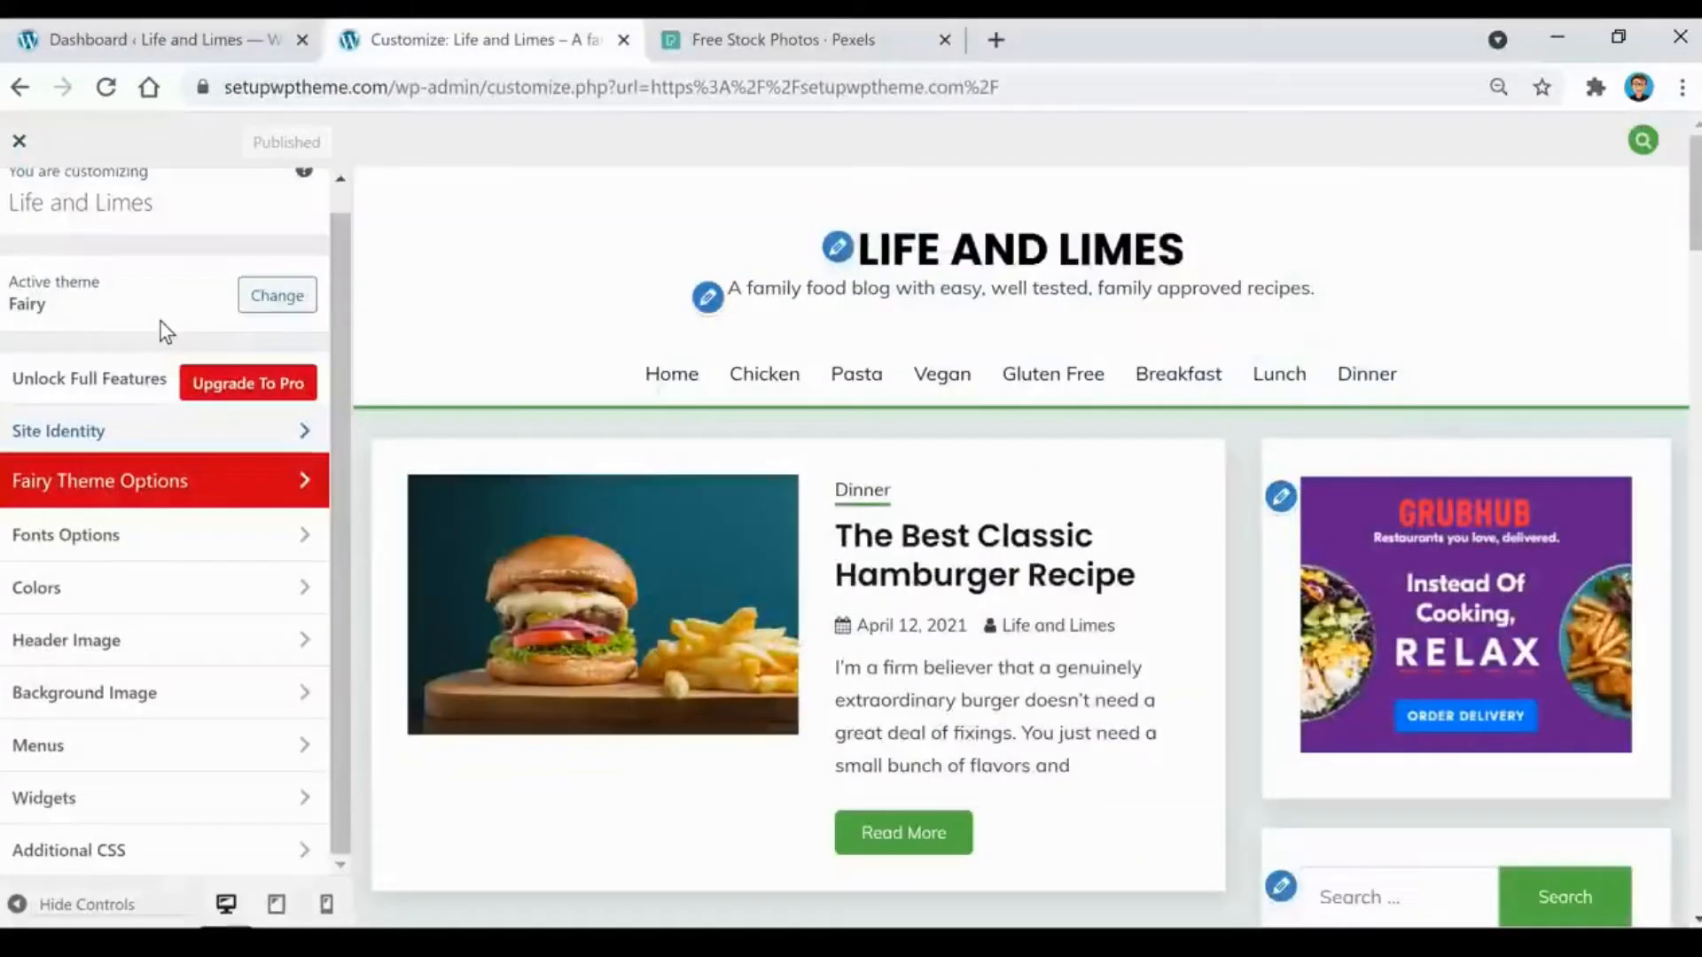
# - Try hiding the site title and tagline in the Site Identity settings and display them again
pyautogui.click(140, 432)
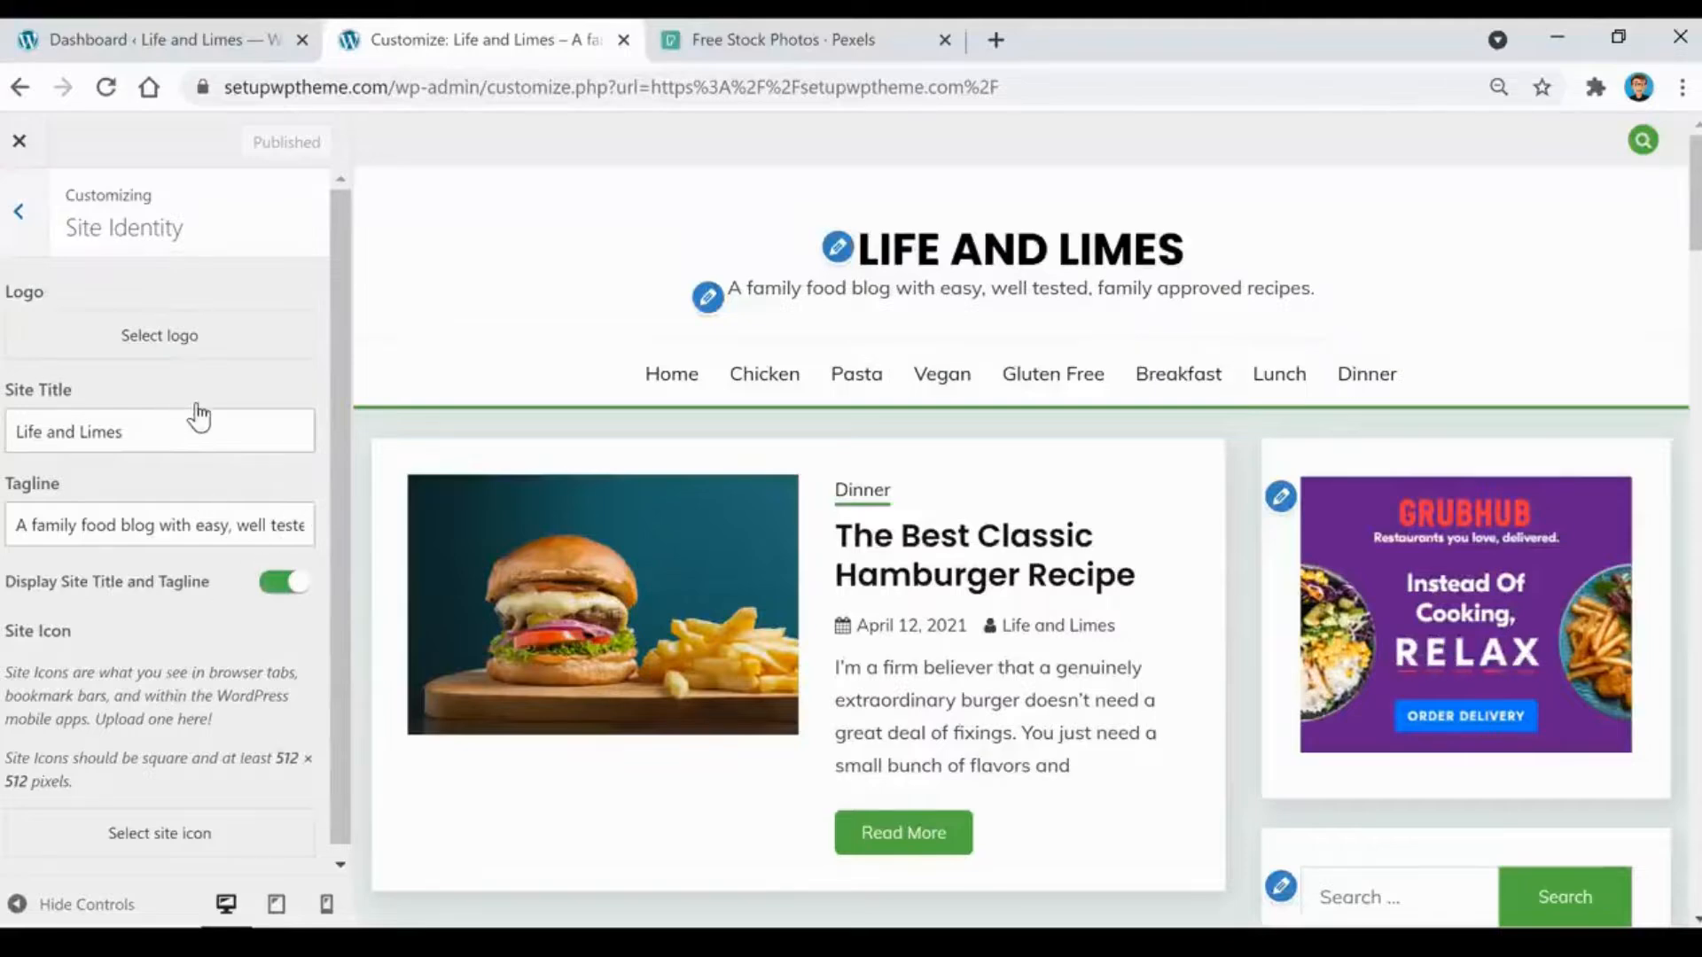
pyautogui.click(280, 585)
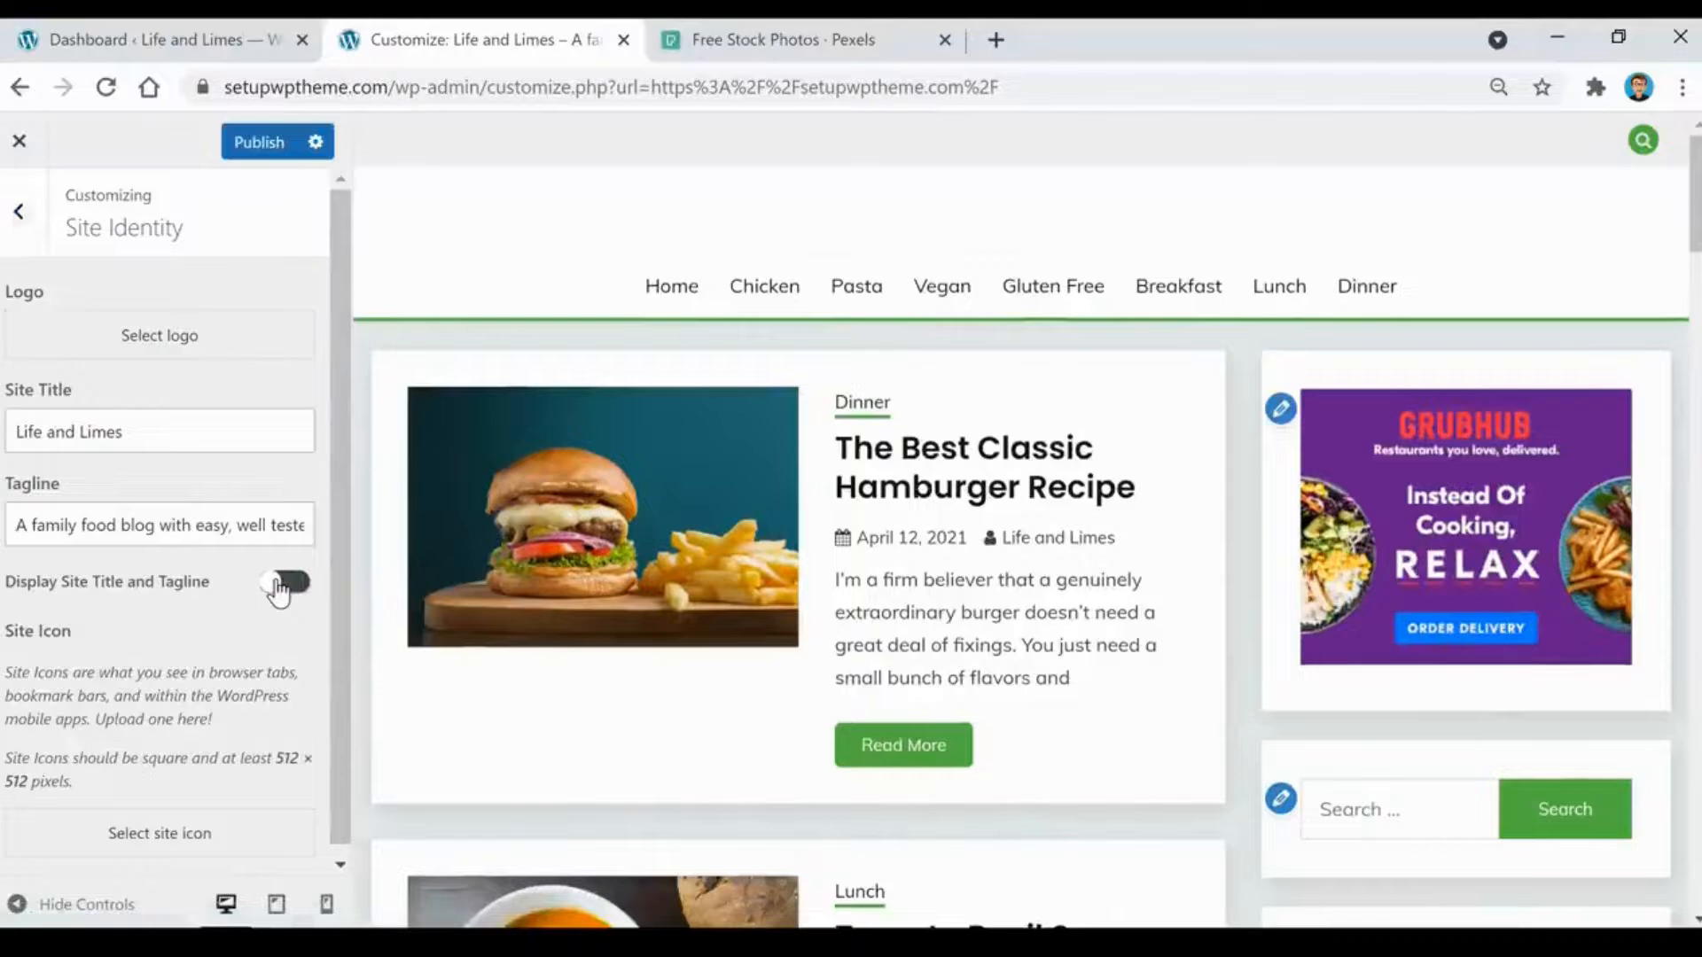
pyautogui.click(281, 585)
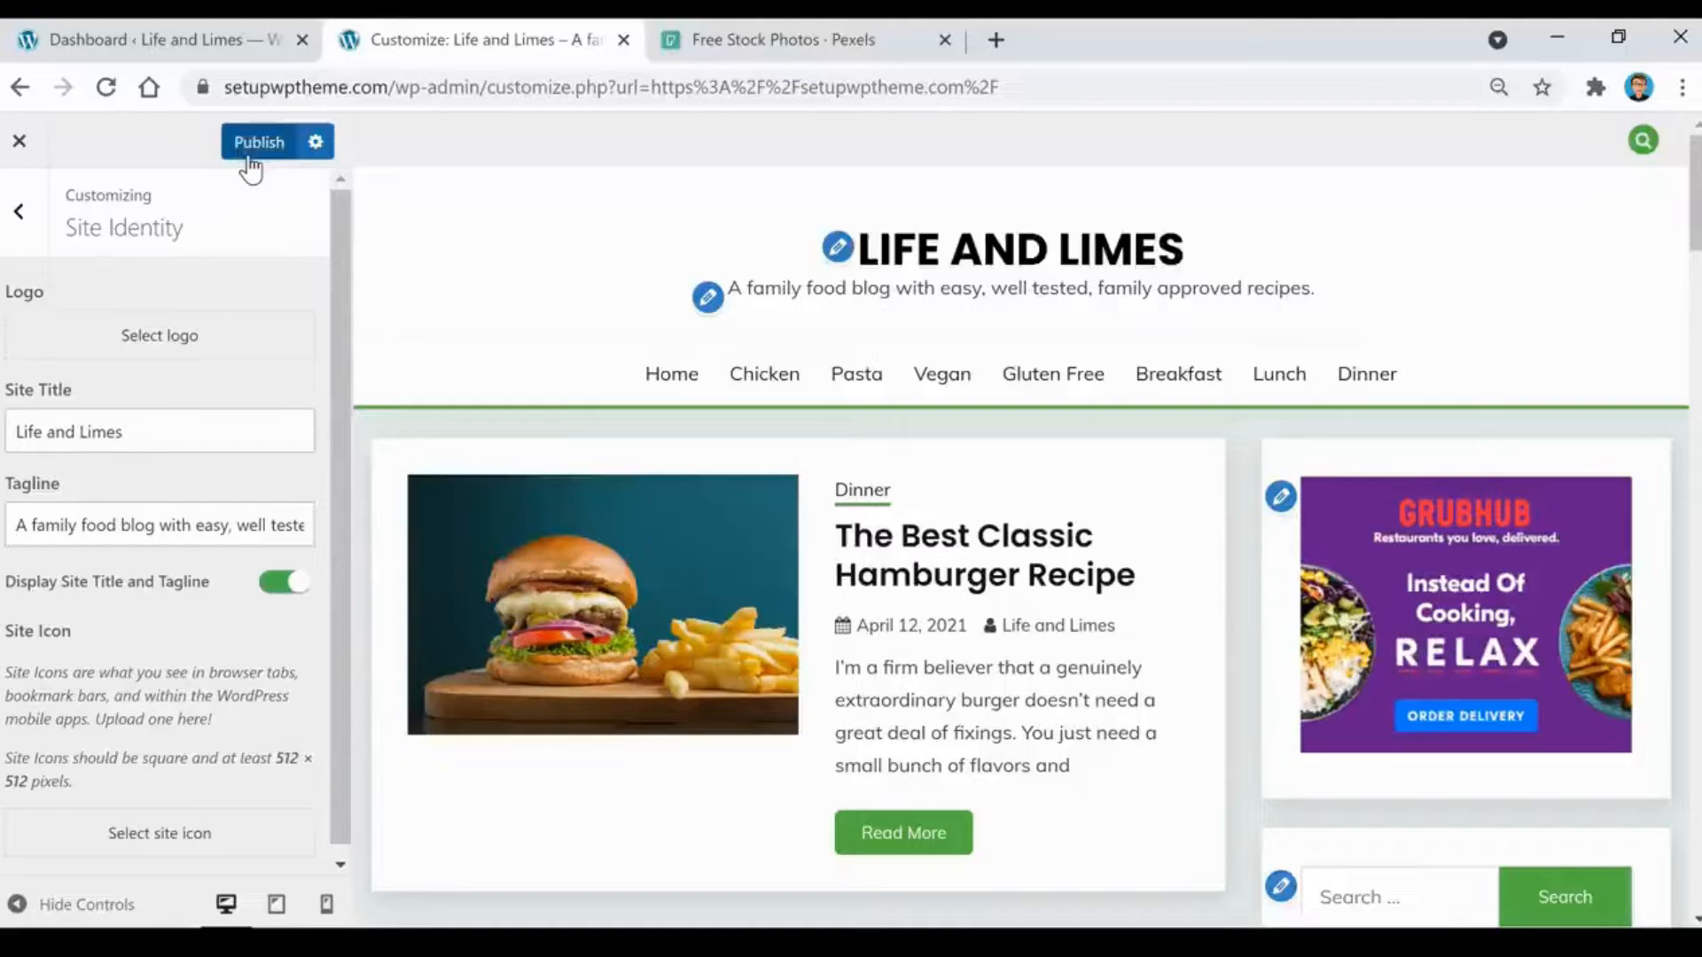
pyautogui.click(20, 212)
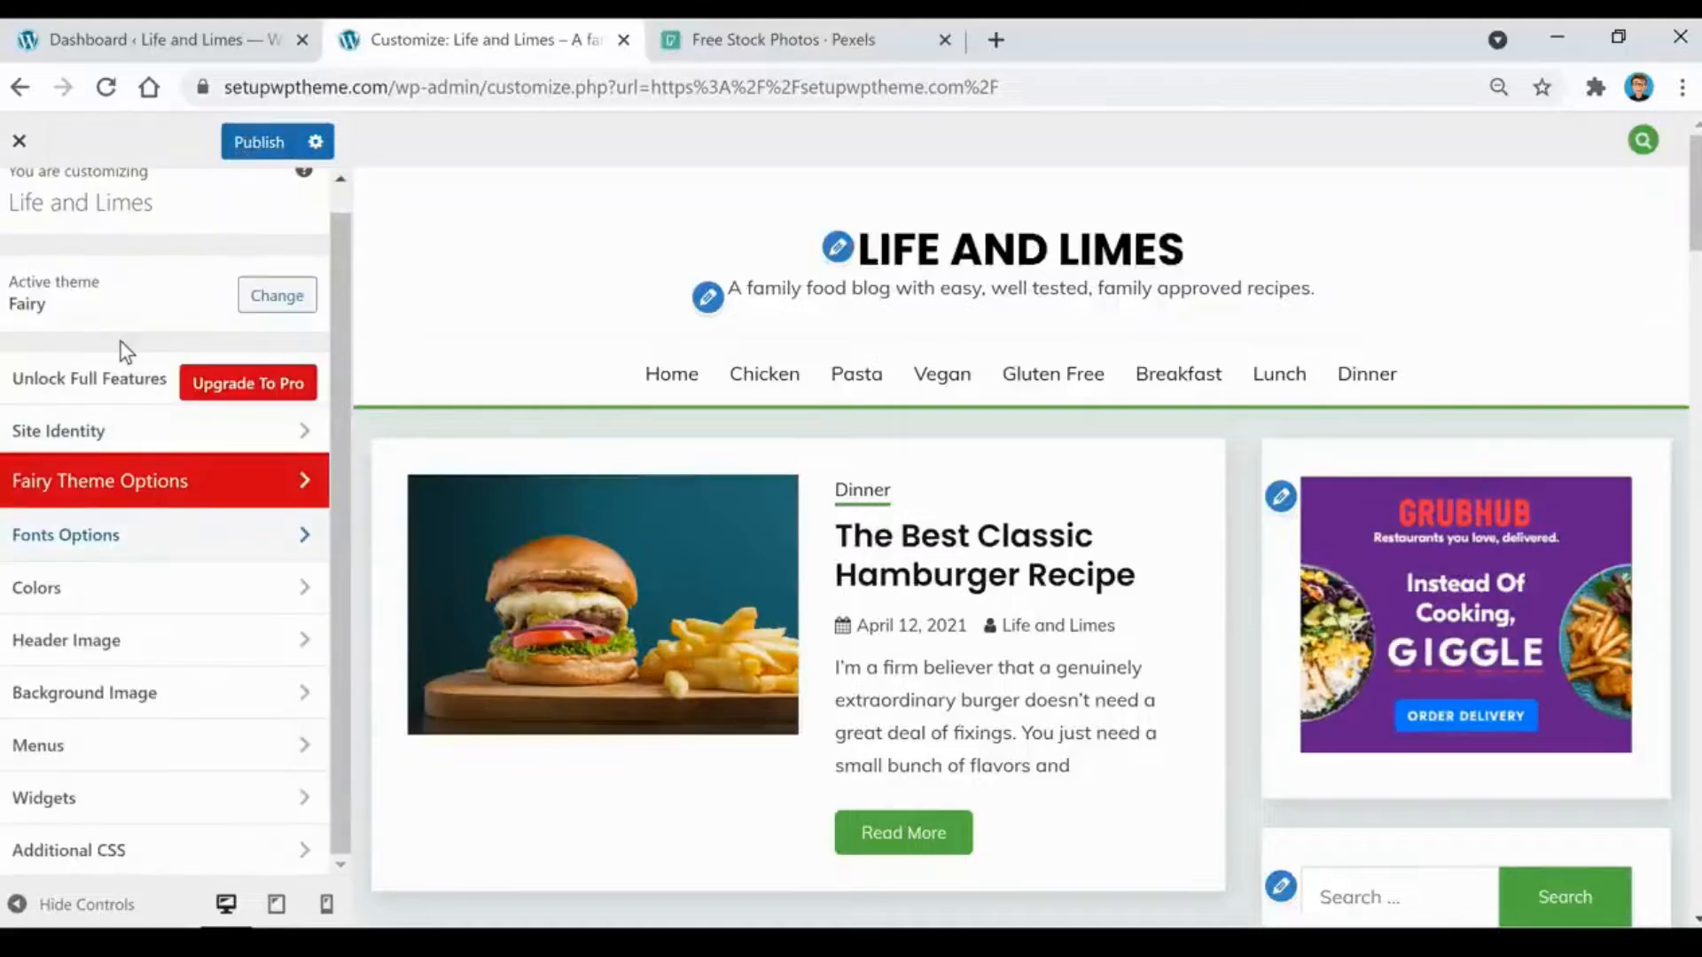
# - Review the Customizer's Colors settings, including the color picker for the site primary color
pyautogui.click(111, 599)
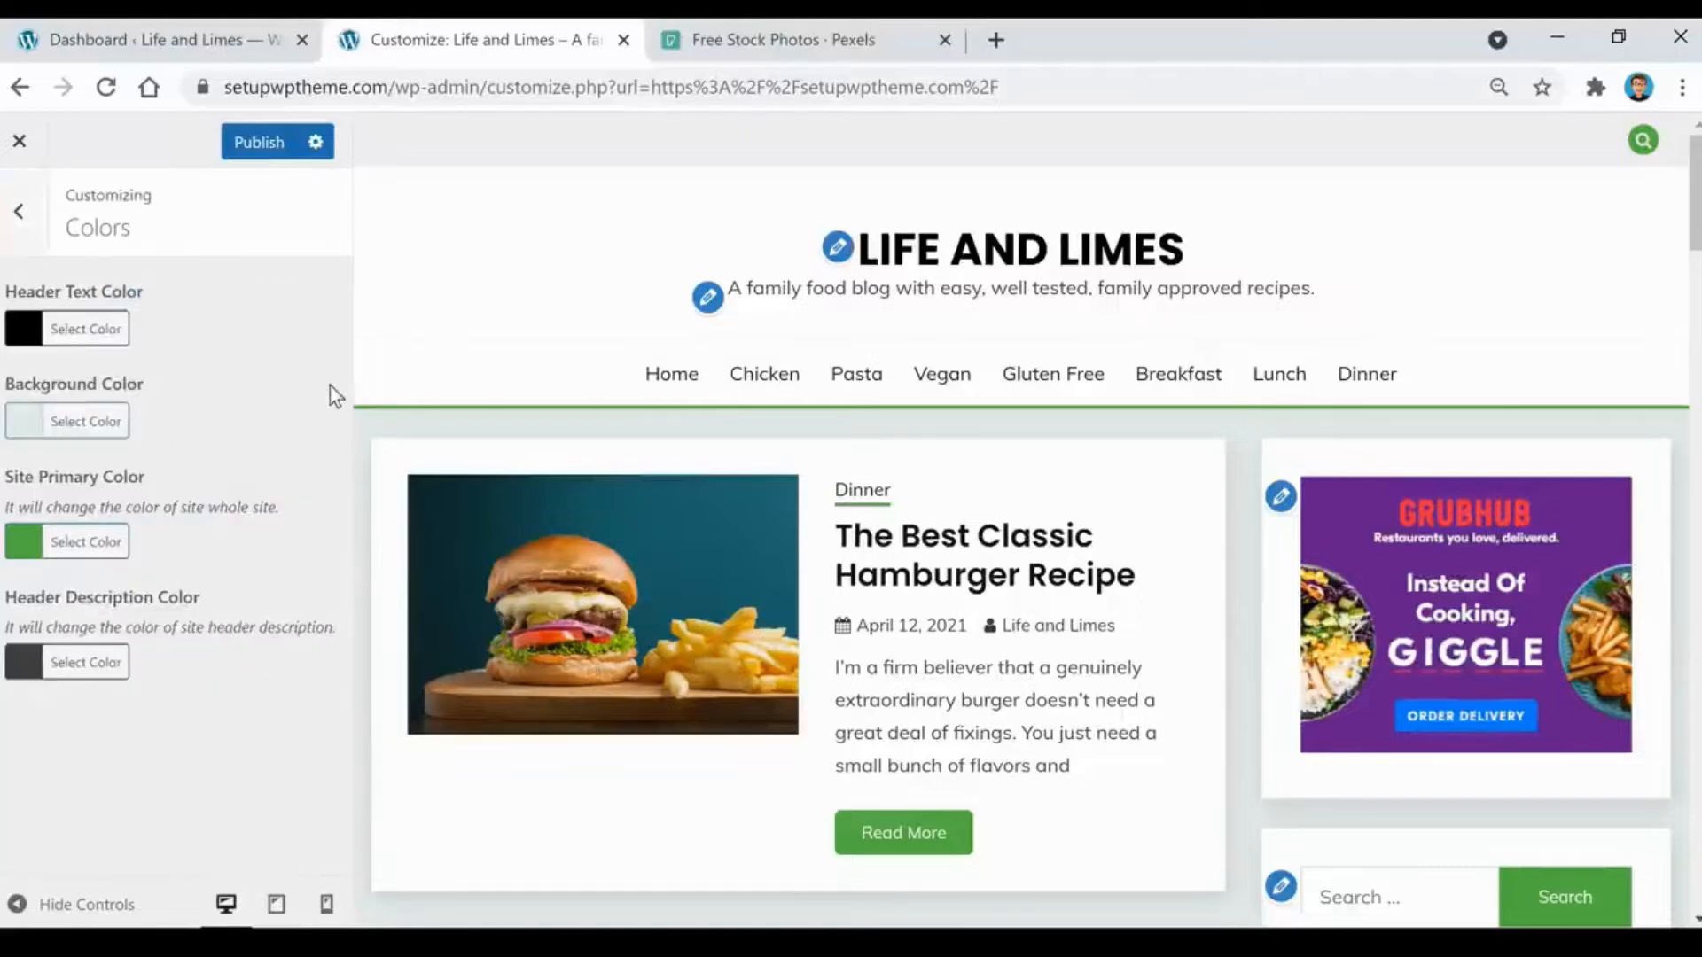
pyautogui.click(102, 542)
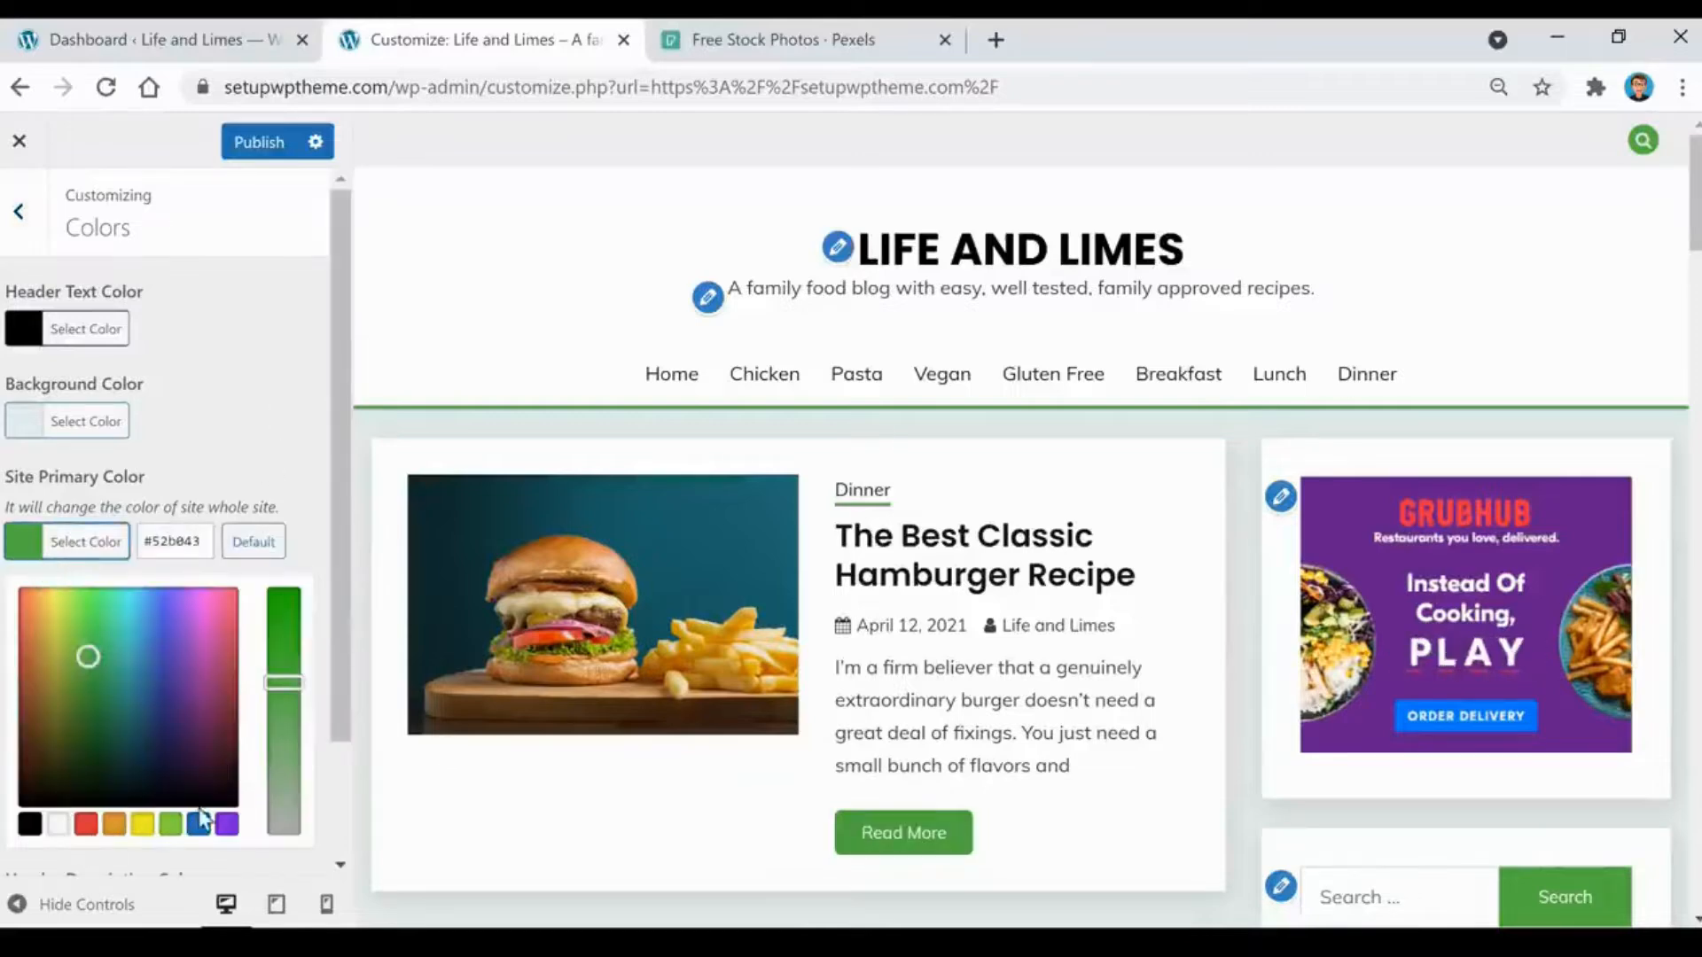
pyautogui.click(278, 403)
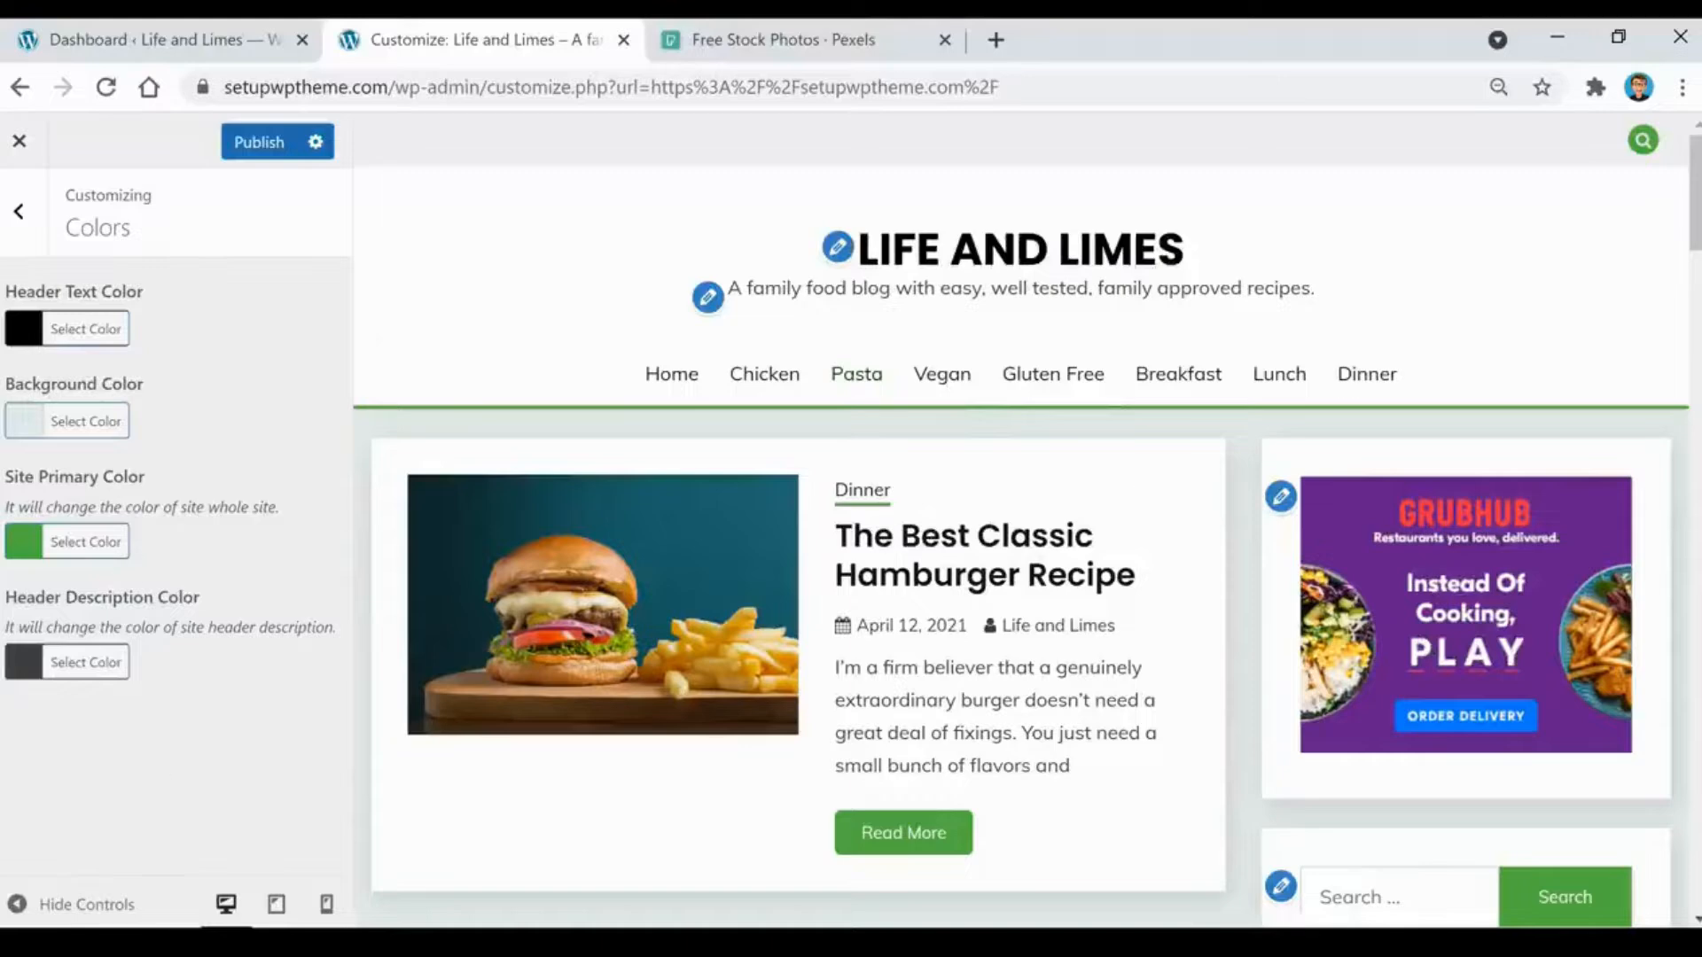
pyautogui.press('Escape')
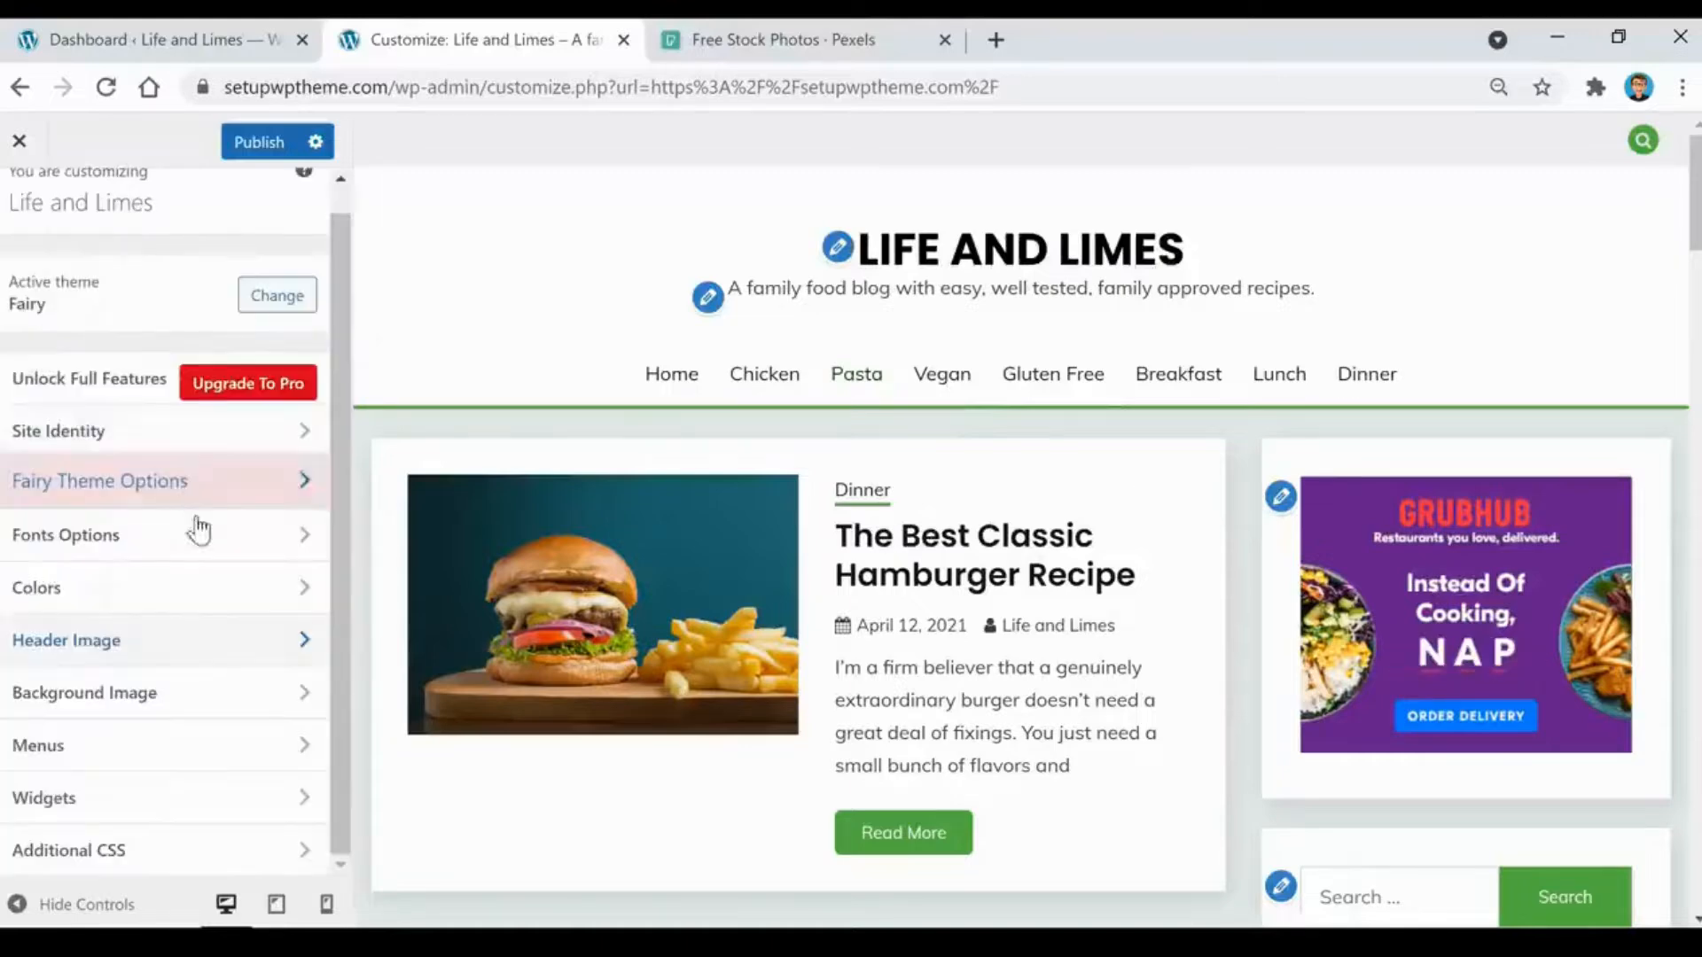
# - Check the Header Image and Background Image settings in the Customizer
pyautogui.click(170, 661)
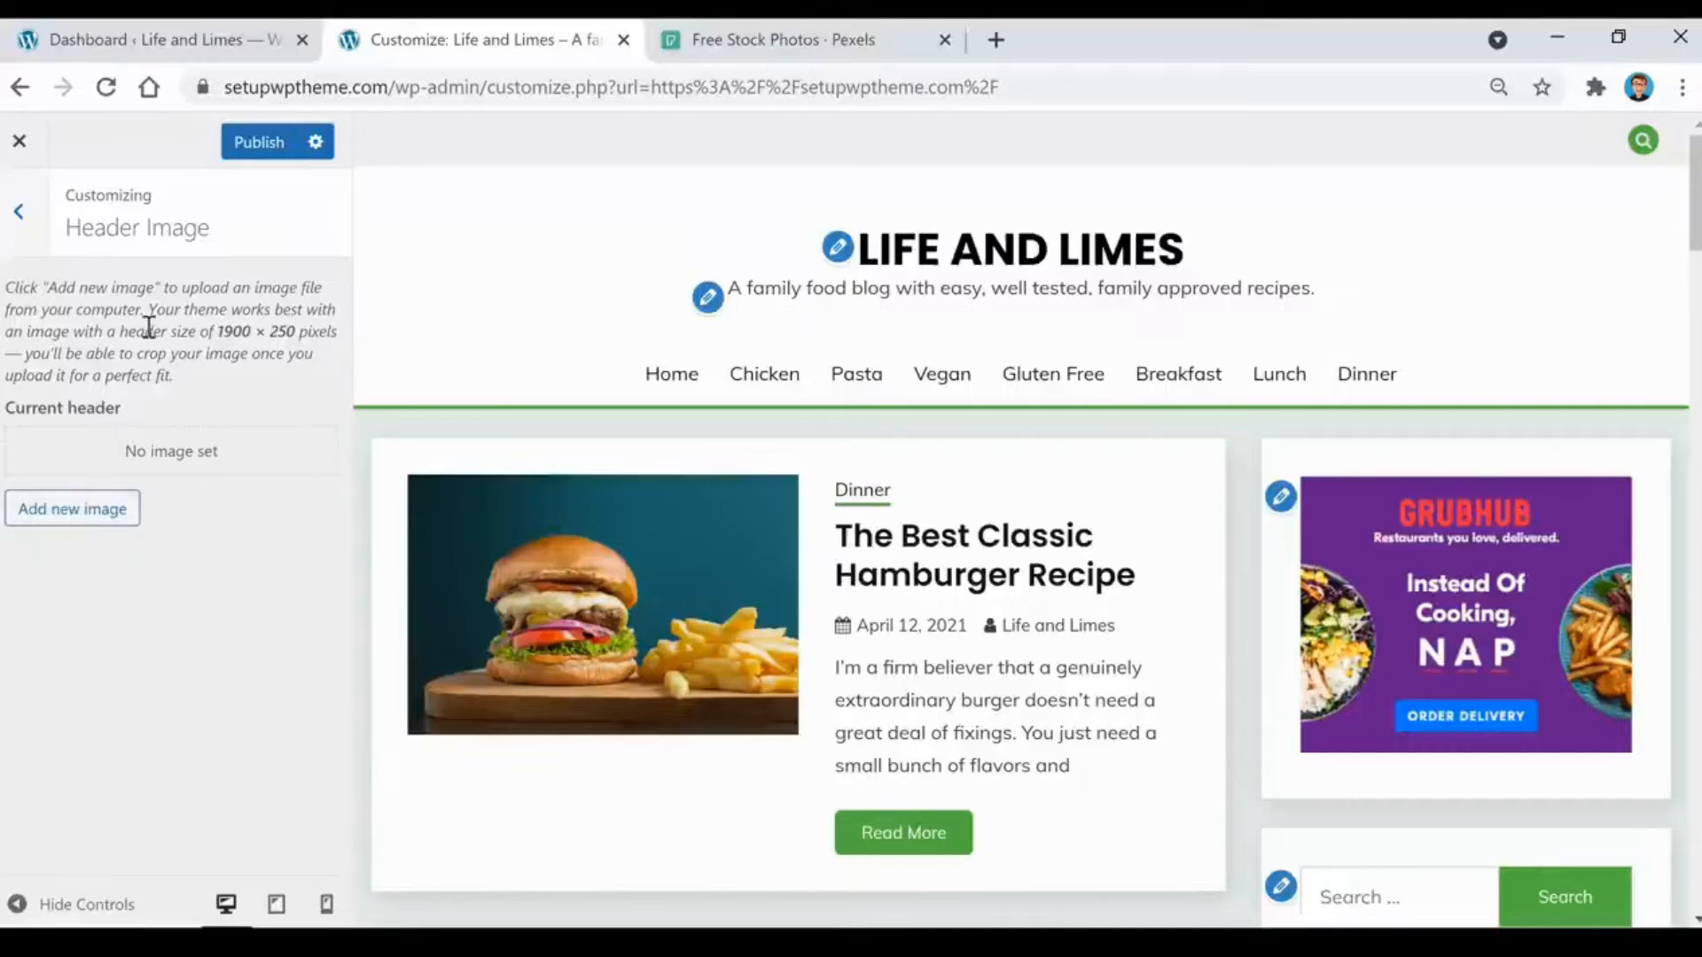
pyautogui.click(17, 212)
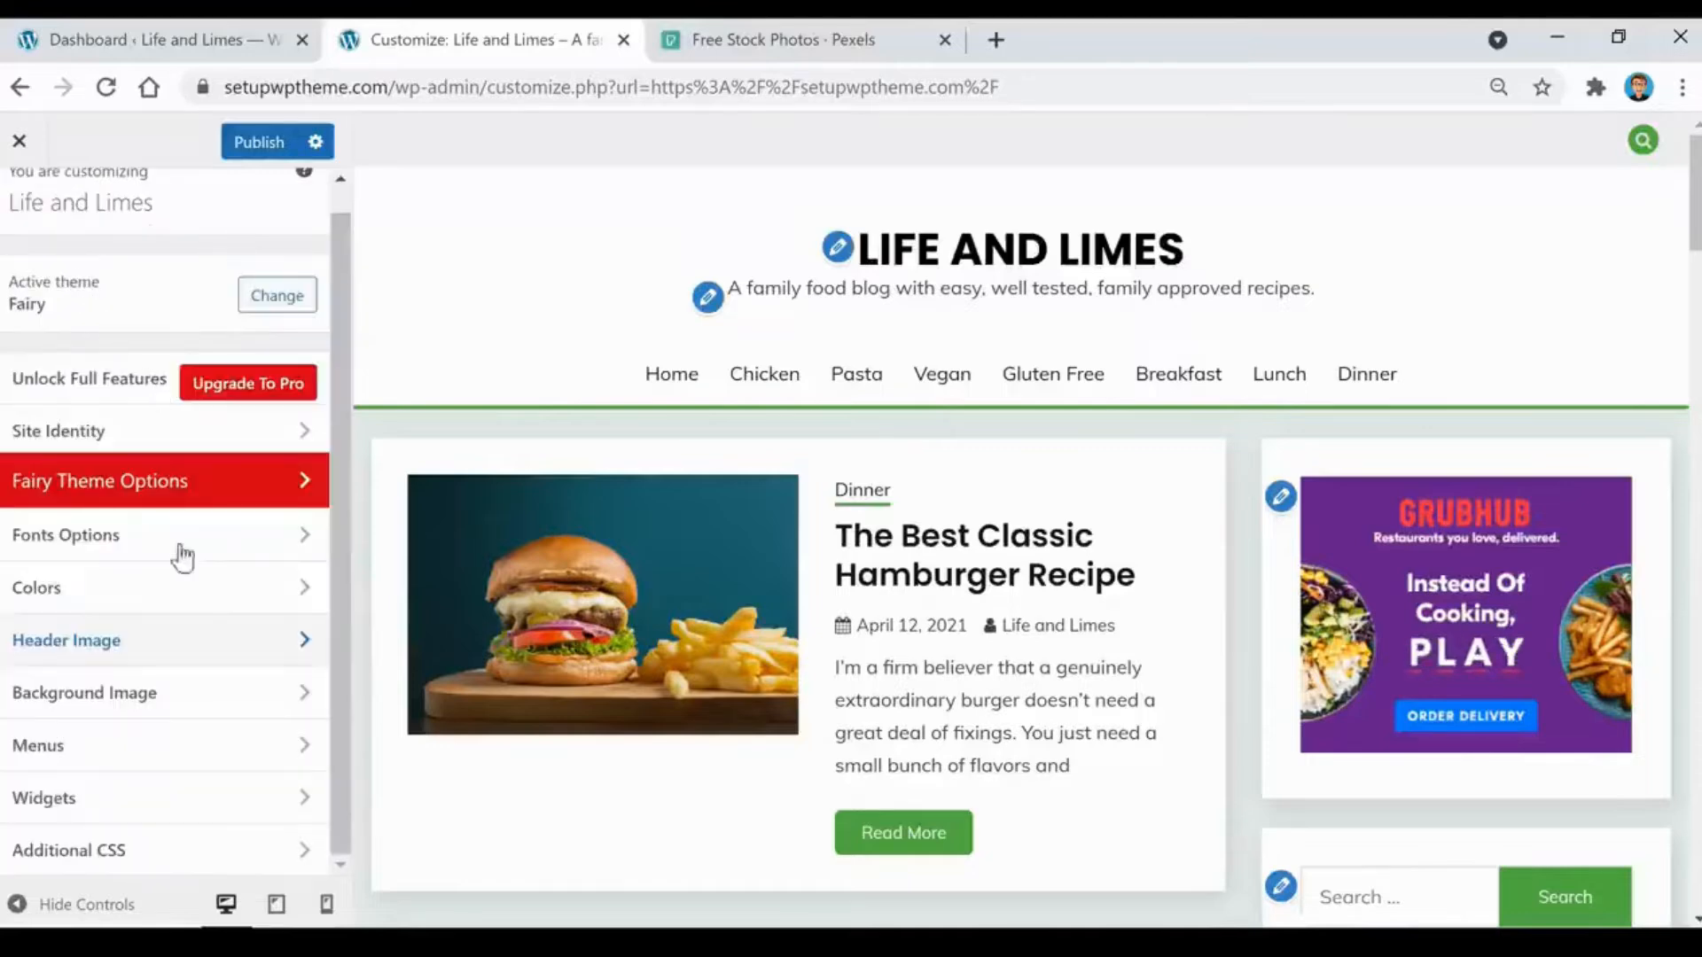
pyautogui.click(158, 700)
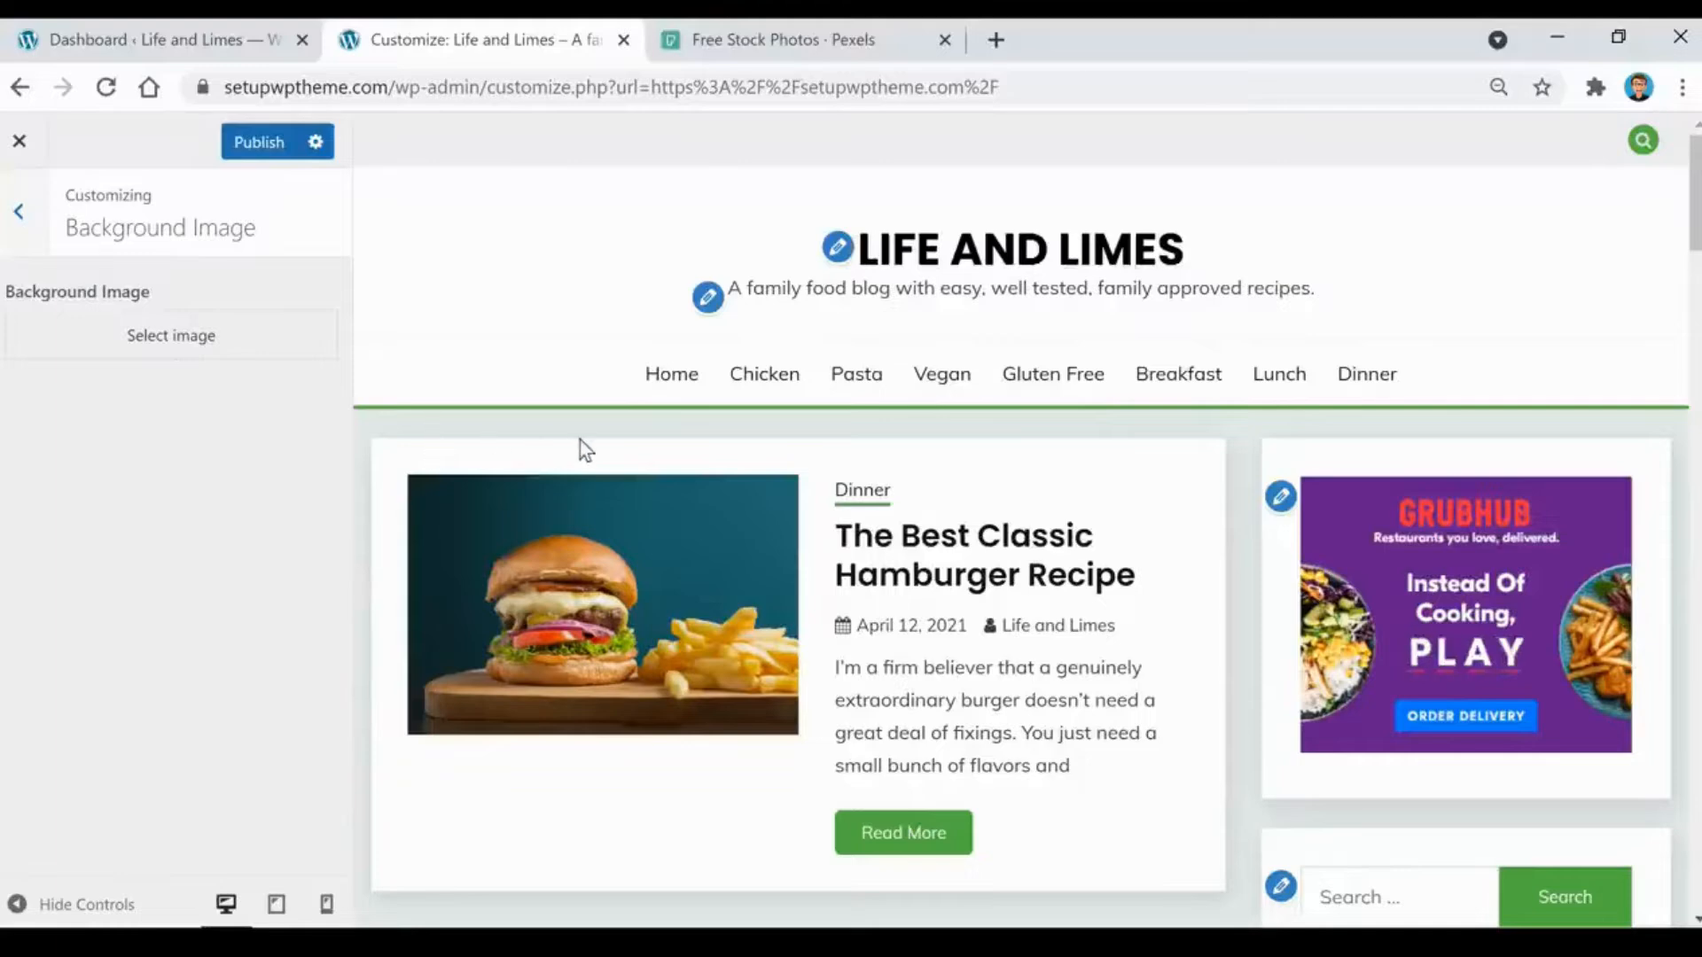
pyautogui.click(19, 214)
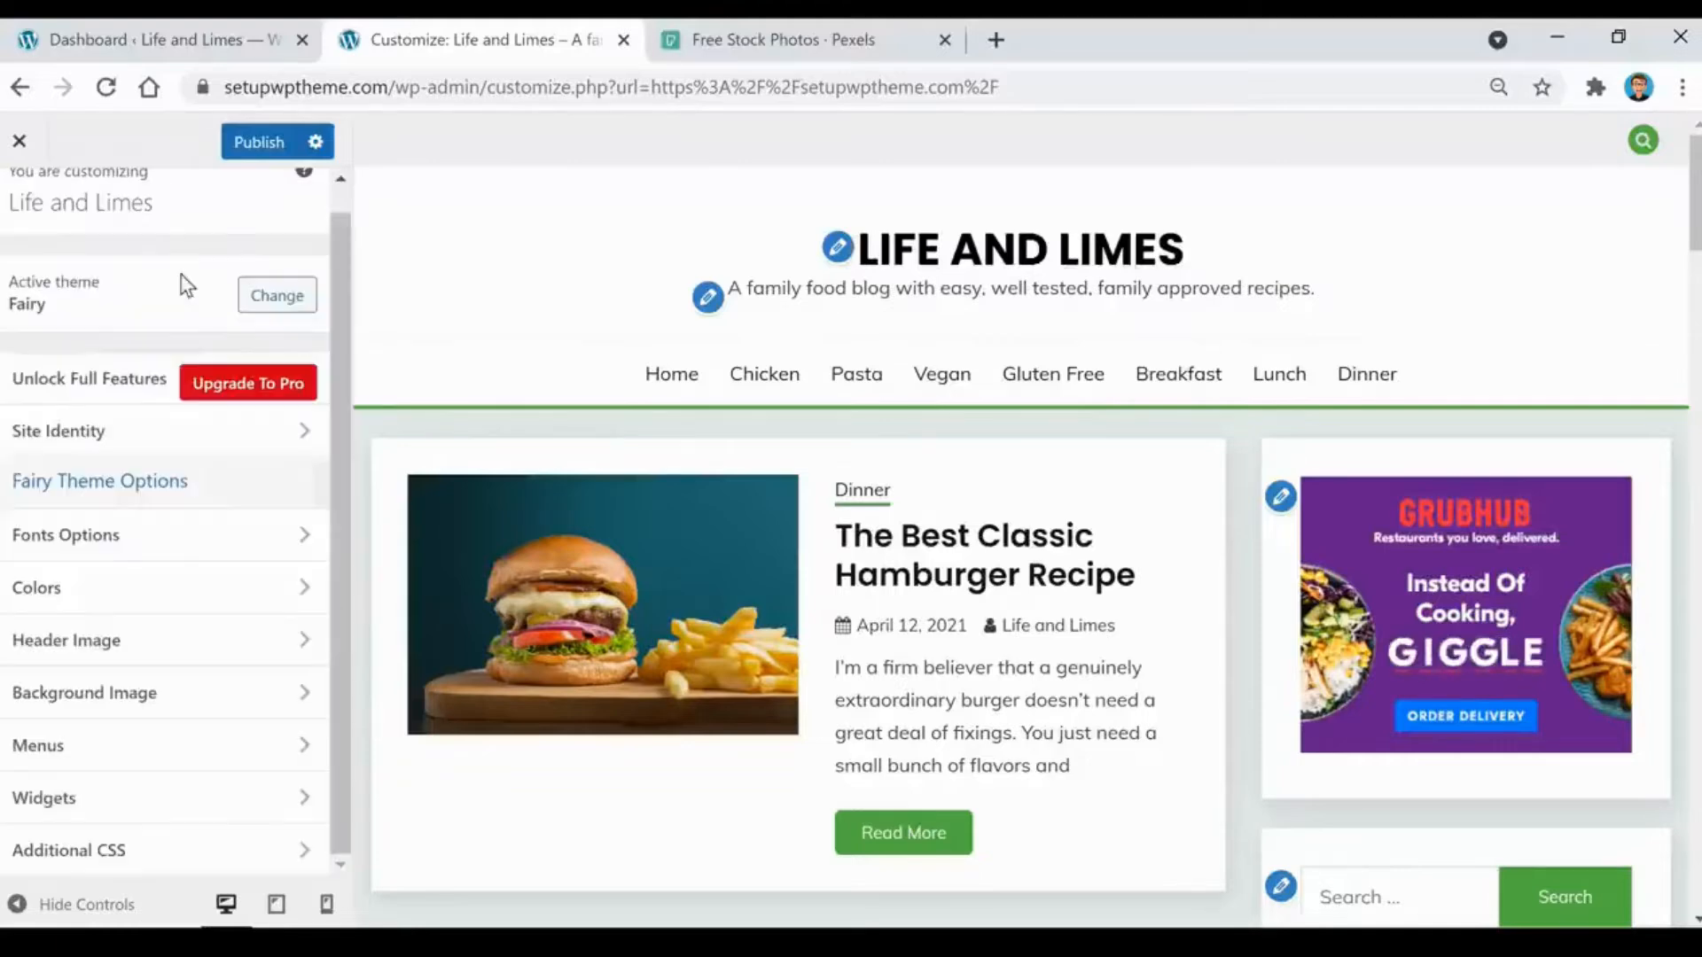
# - Look into the Fairy Theme Options and leave the Customizer, discarding the unsaved changes
pyautogui.click(164, 502)
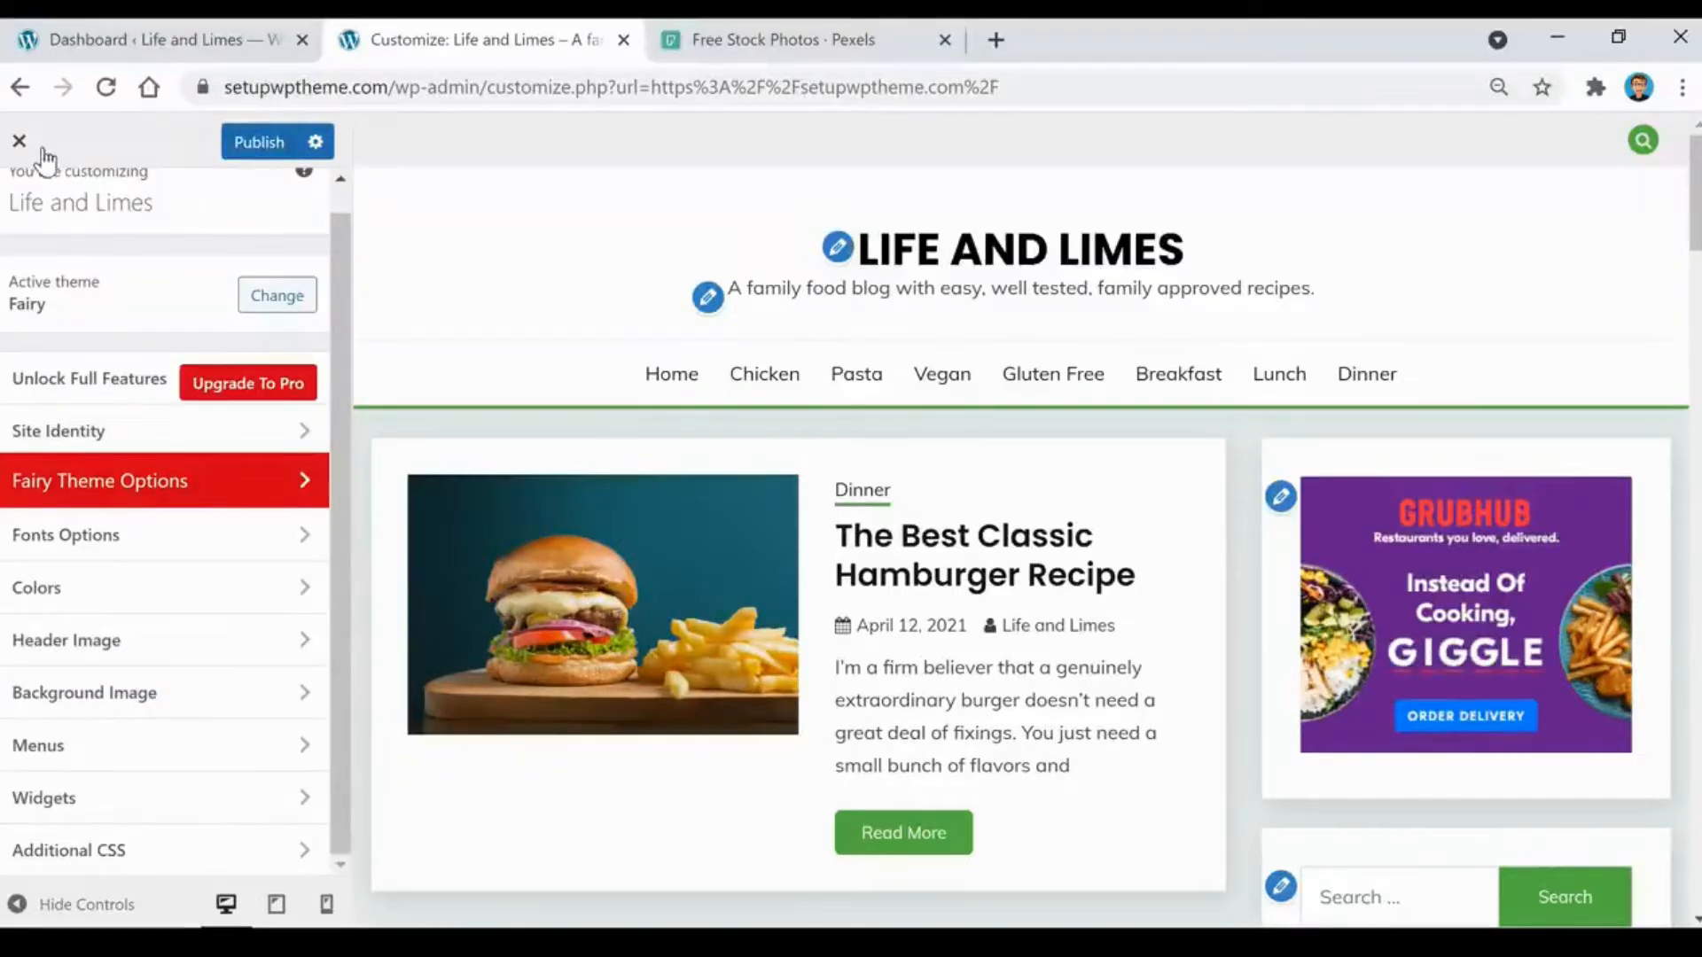
pyautogui.click(18, 141)
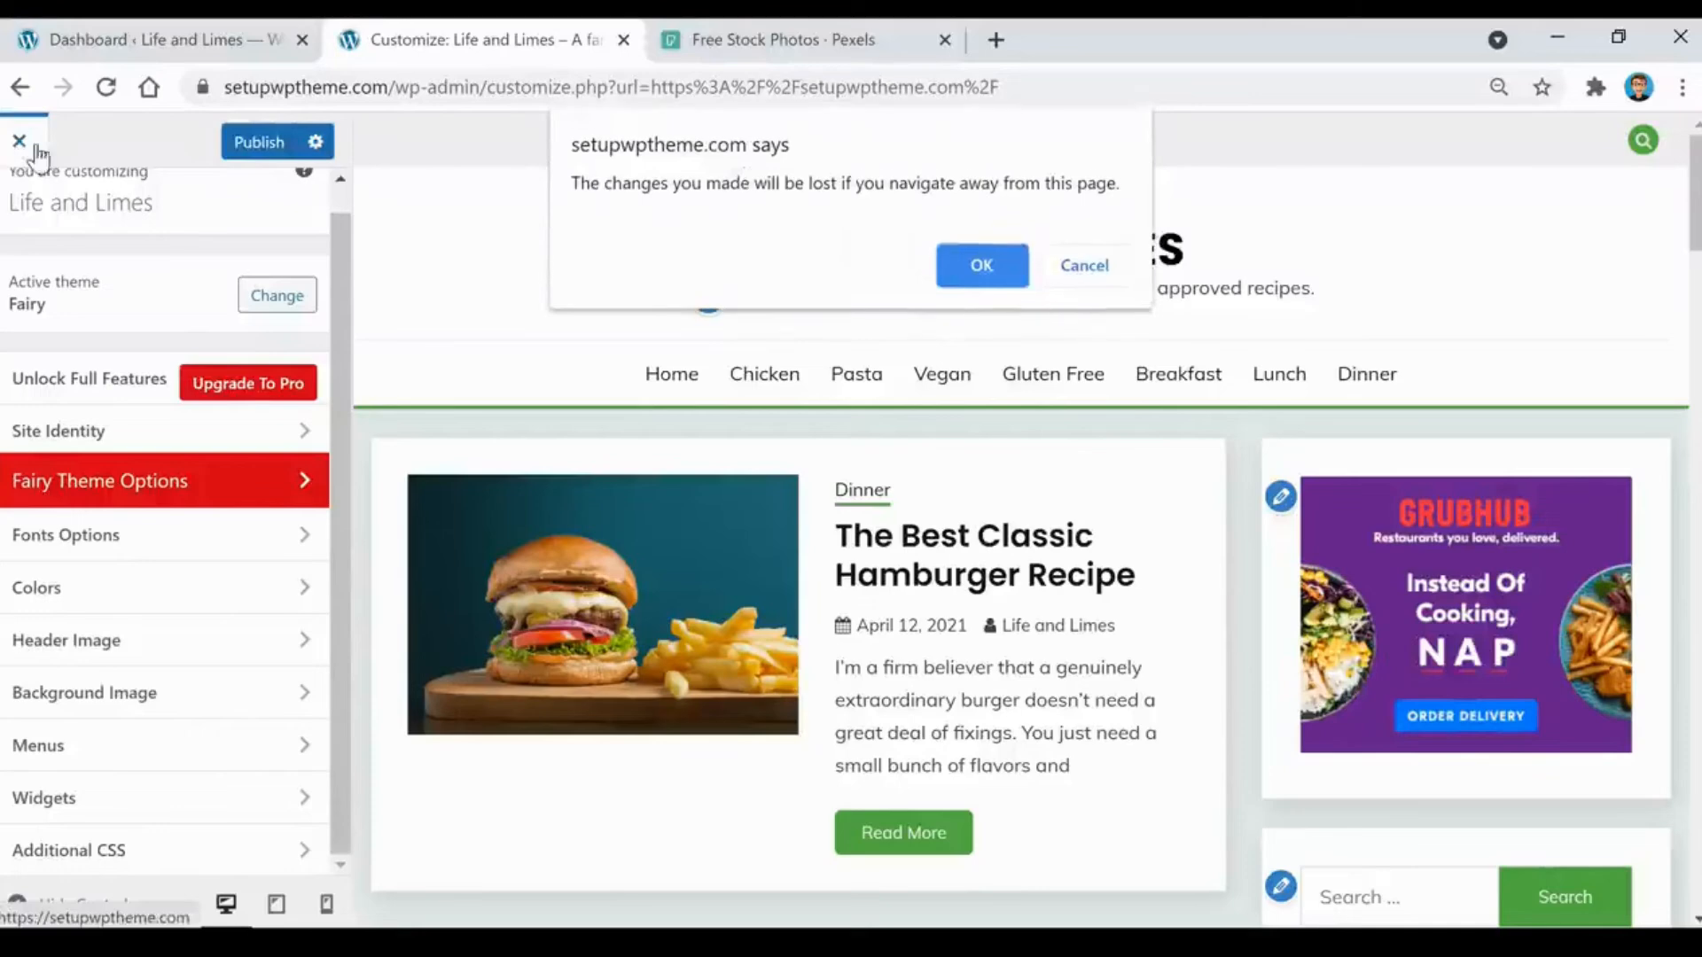
pyautogui.click(978, 267)
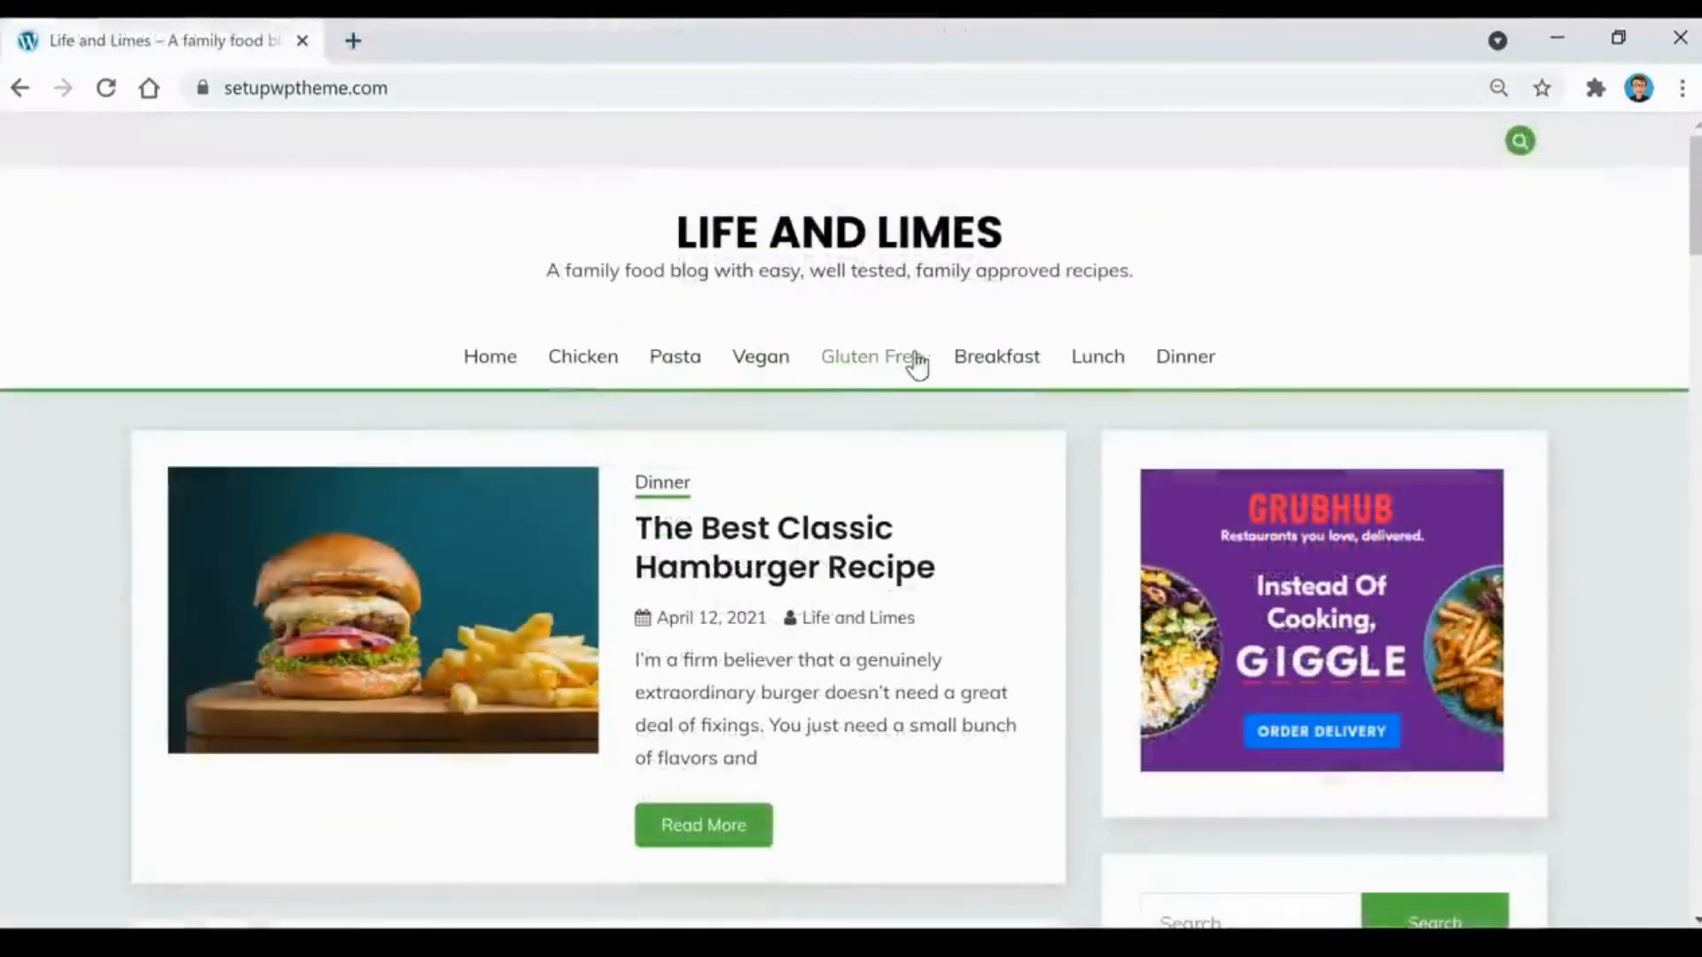
# - Open the Dinner category on the live site and look through its posts and sidebar
pyautogui.click(1207, 367)
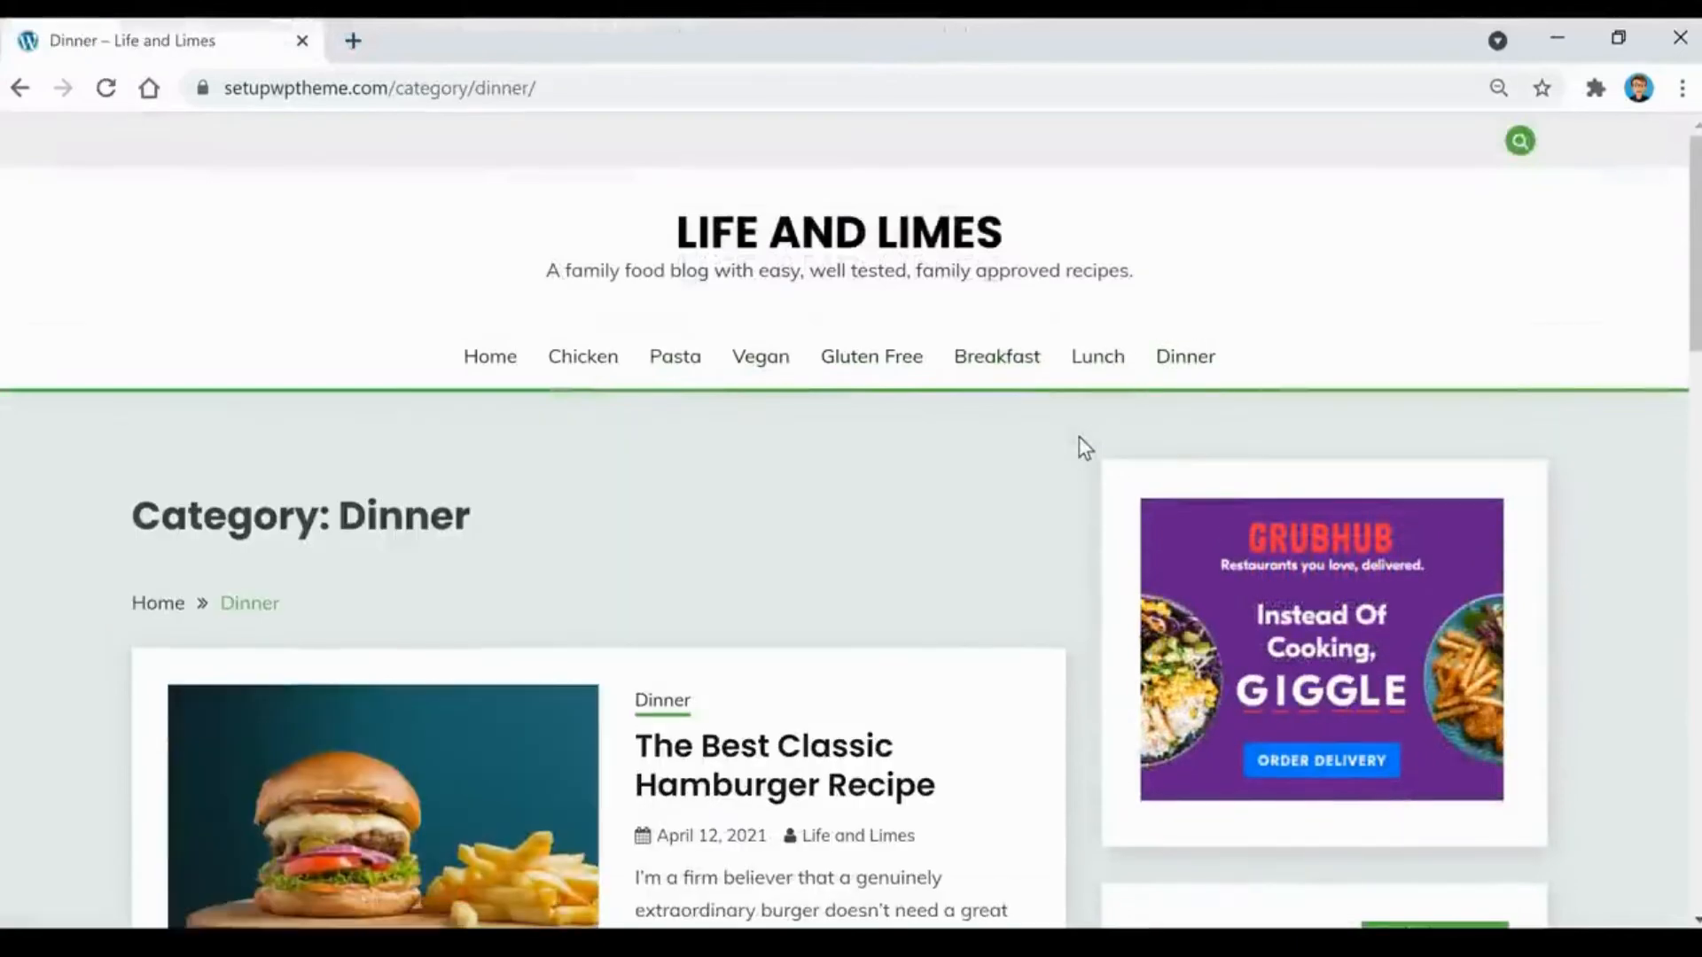
pyautogui.scroll(-9, 1078, 436)
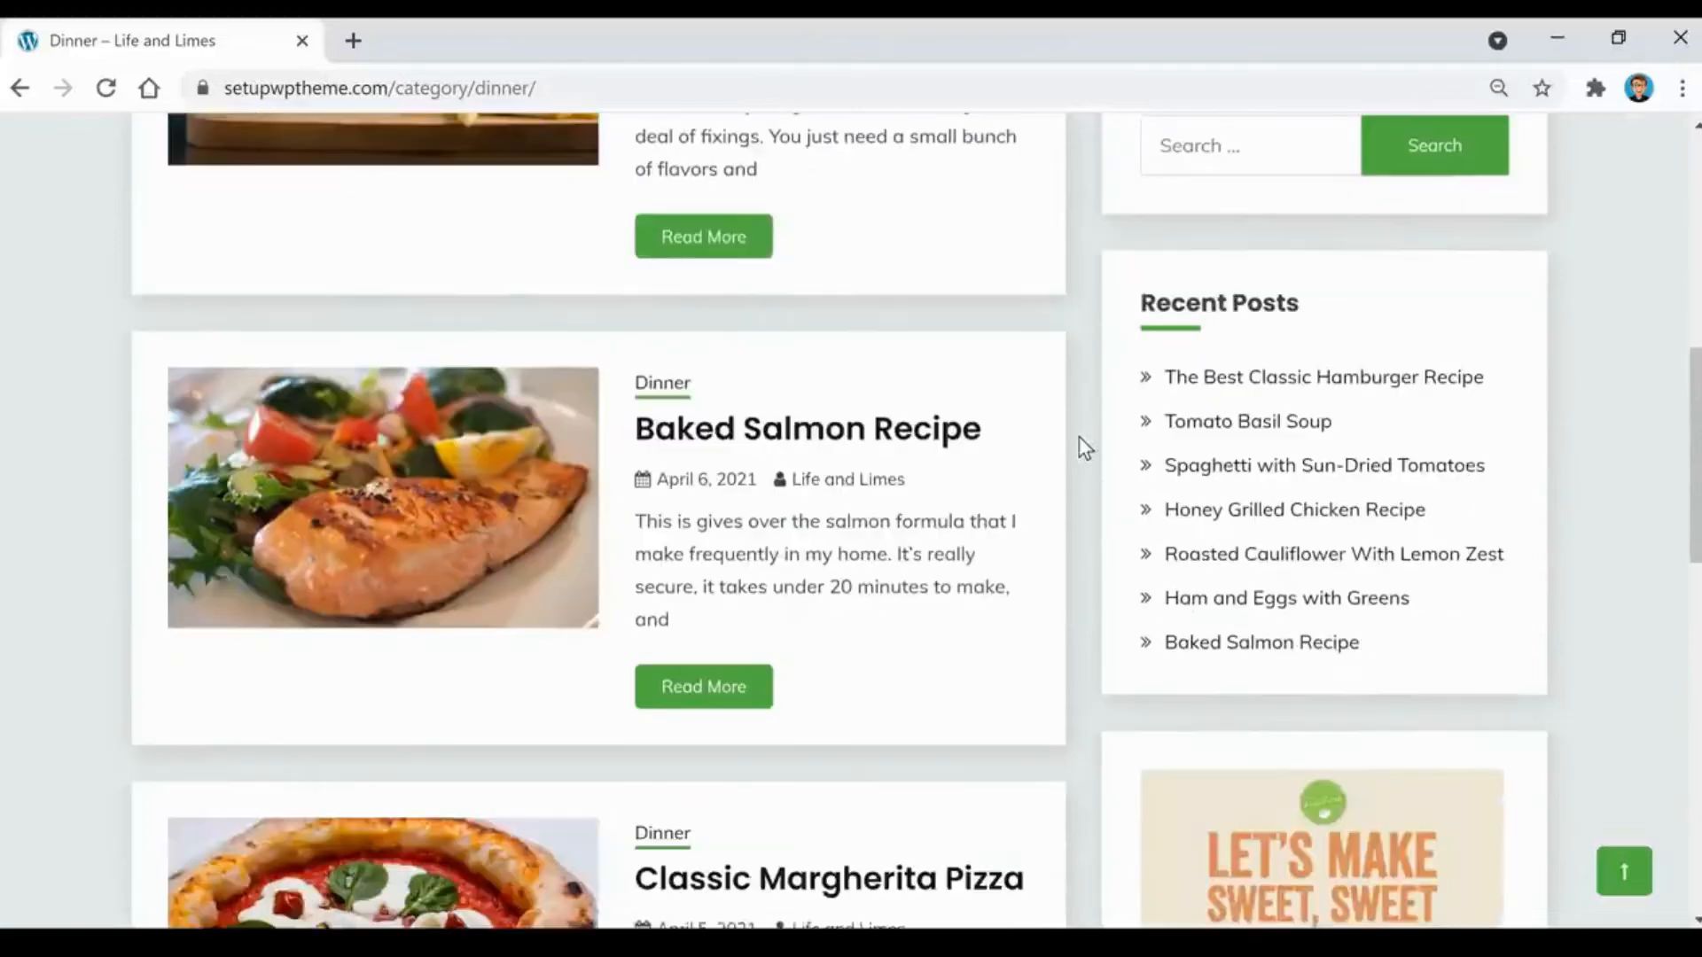
pyautogui.scroll(-3, 1079, 437)
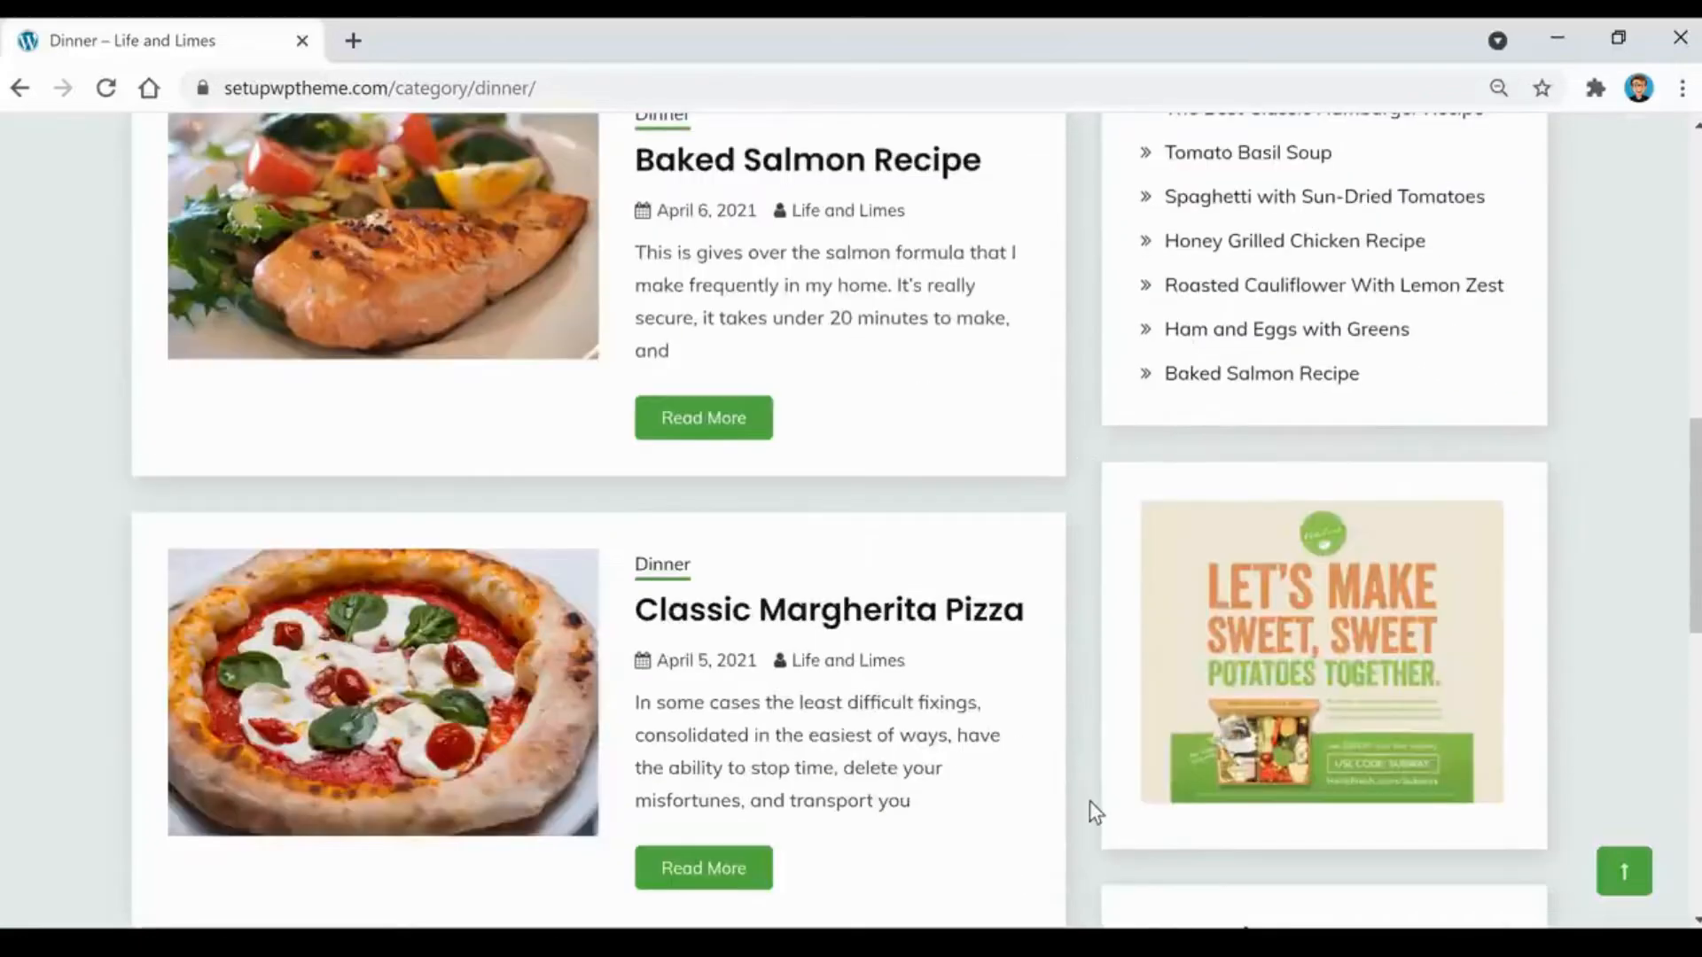
pyautogui.scroll(9, 1090, 804)
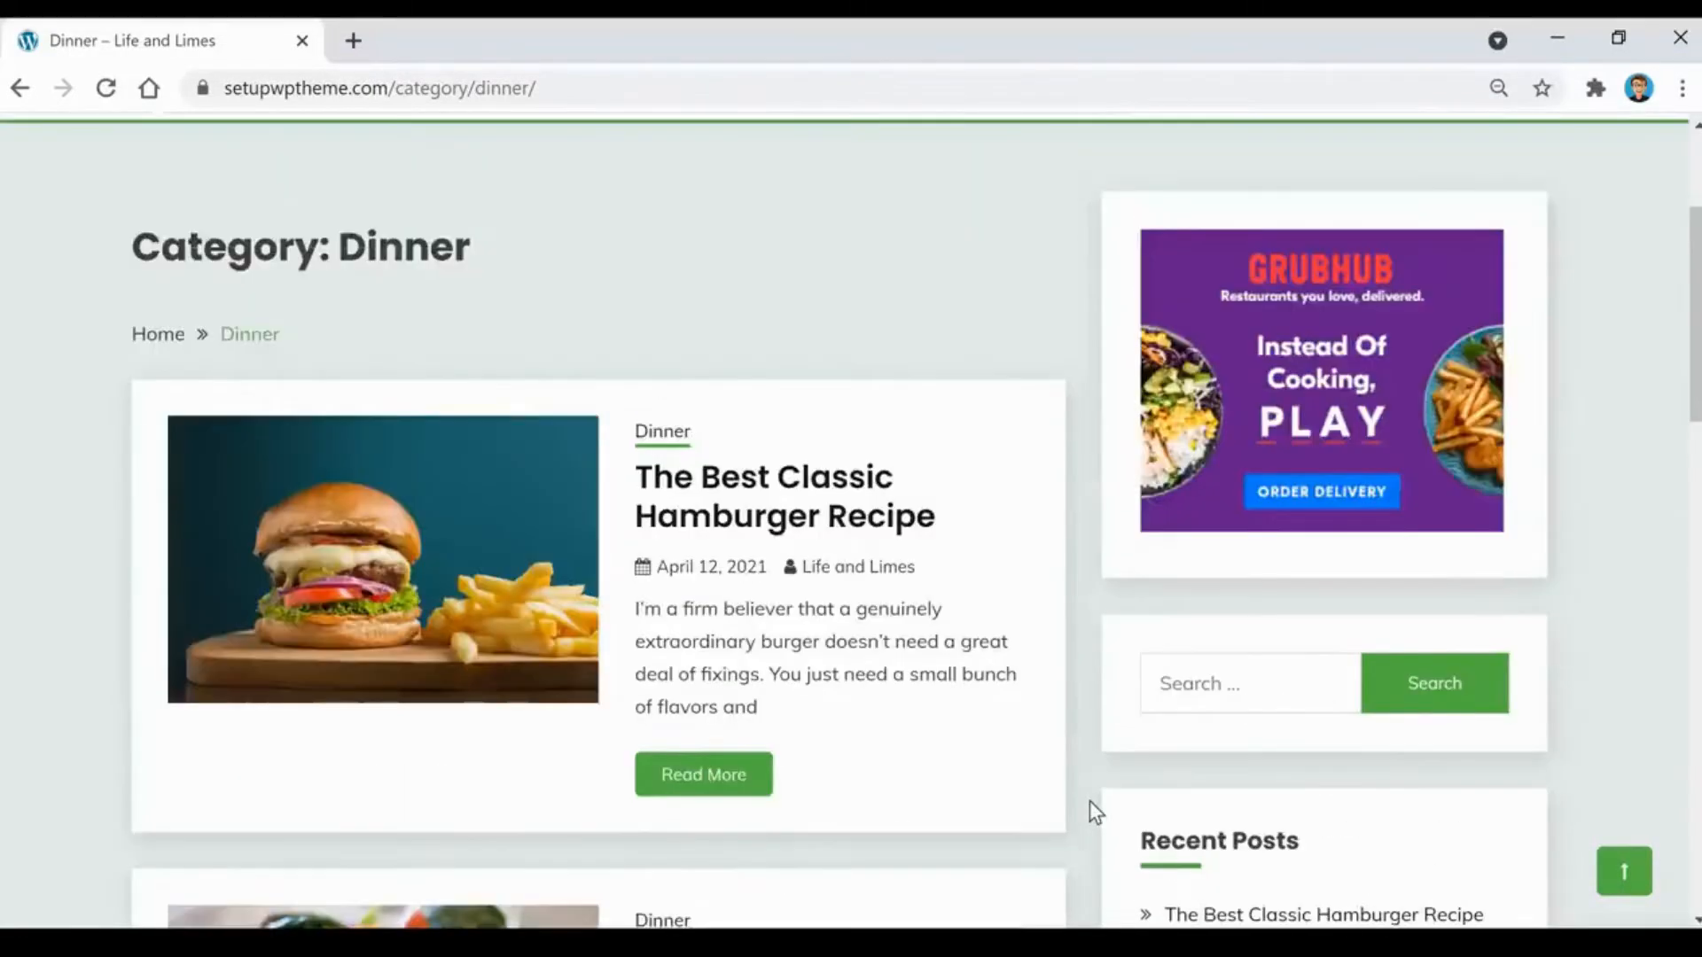
# - Open The Best Classic Hamburger Recipe post, review it from the ingredients to the related posts, and return to the homepage
pyautogui.click(808, 507)
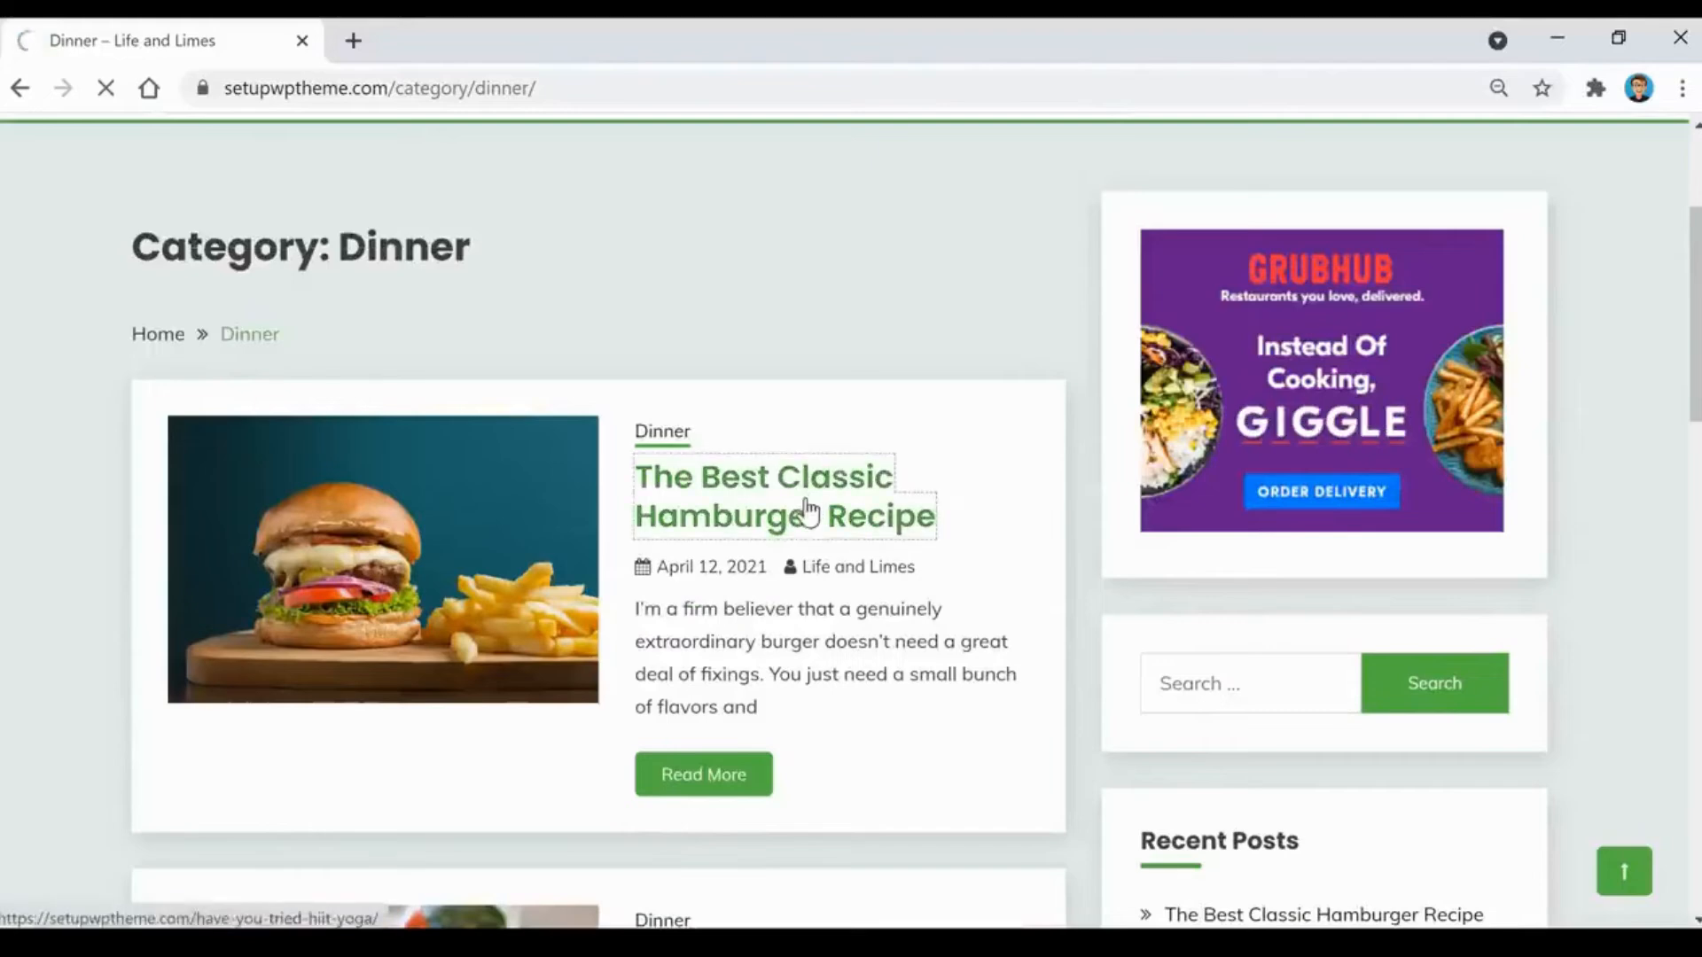
pyautogui.scroll(-3, 1034, 493)
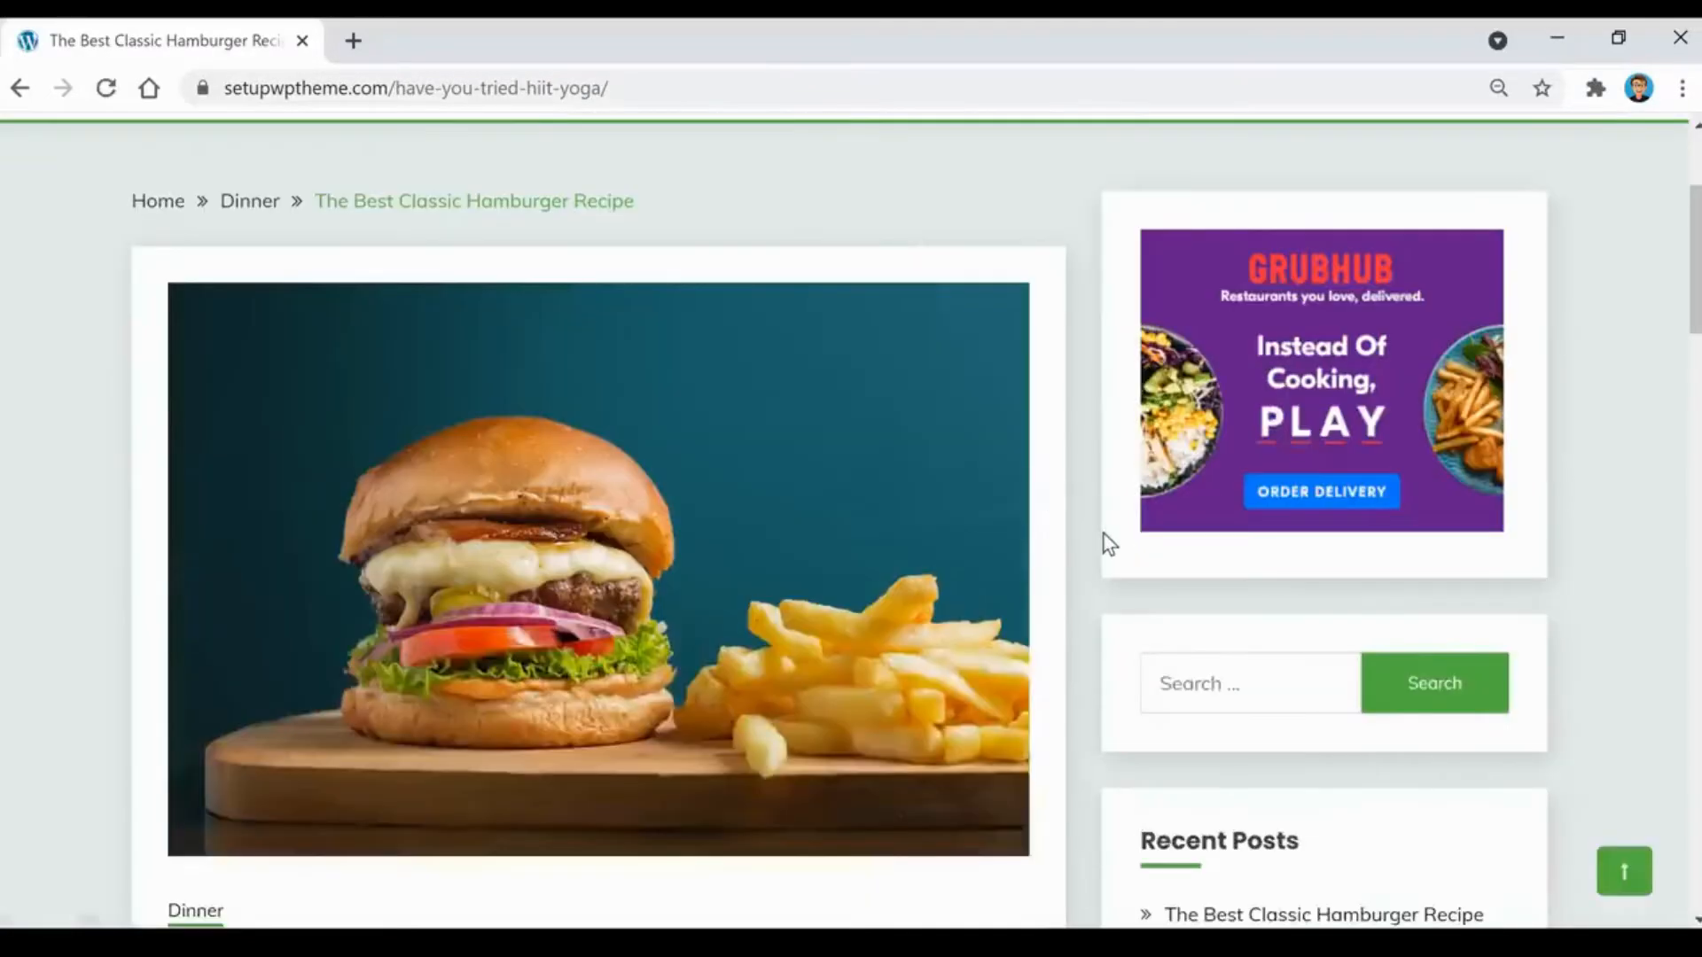
pyautogui.scroll(-2, 1103, 532)
pyautogui.scroll(-4, 1103, 540)
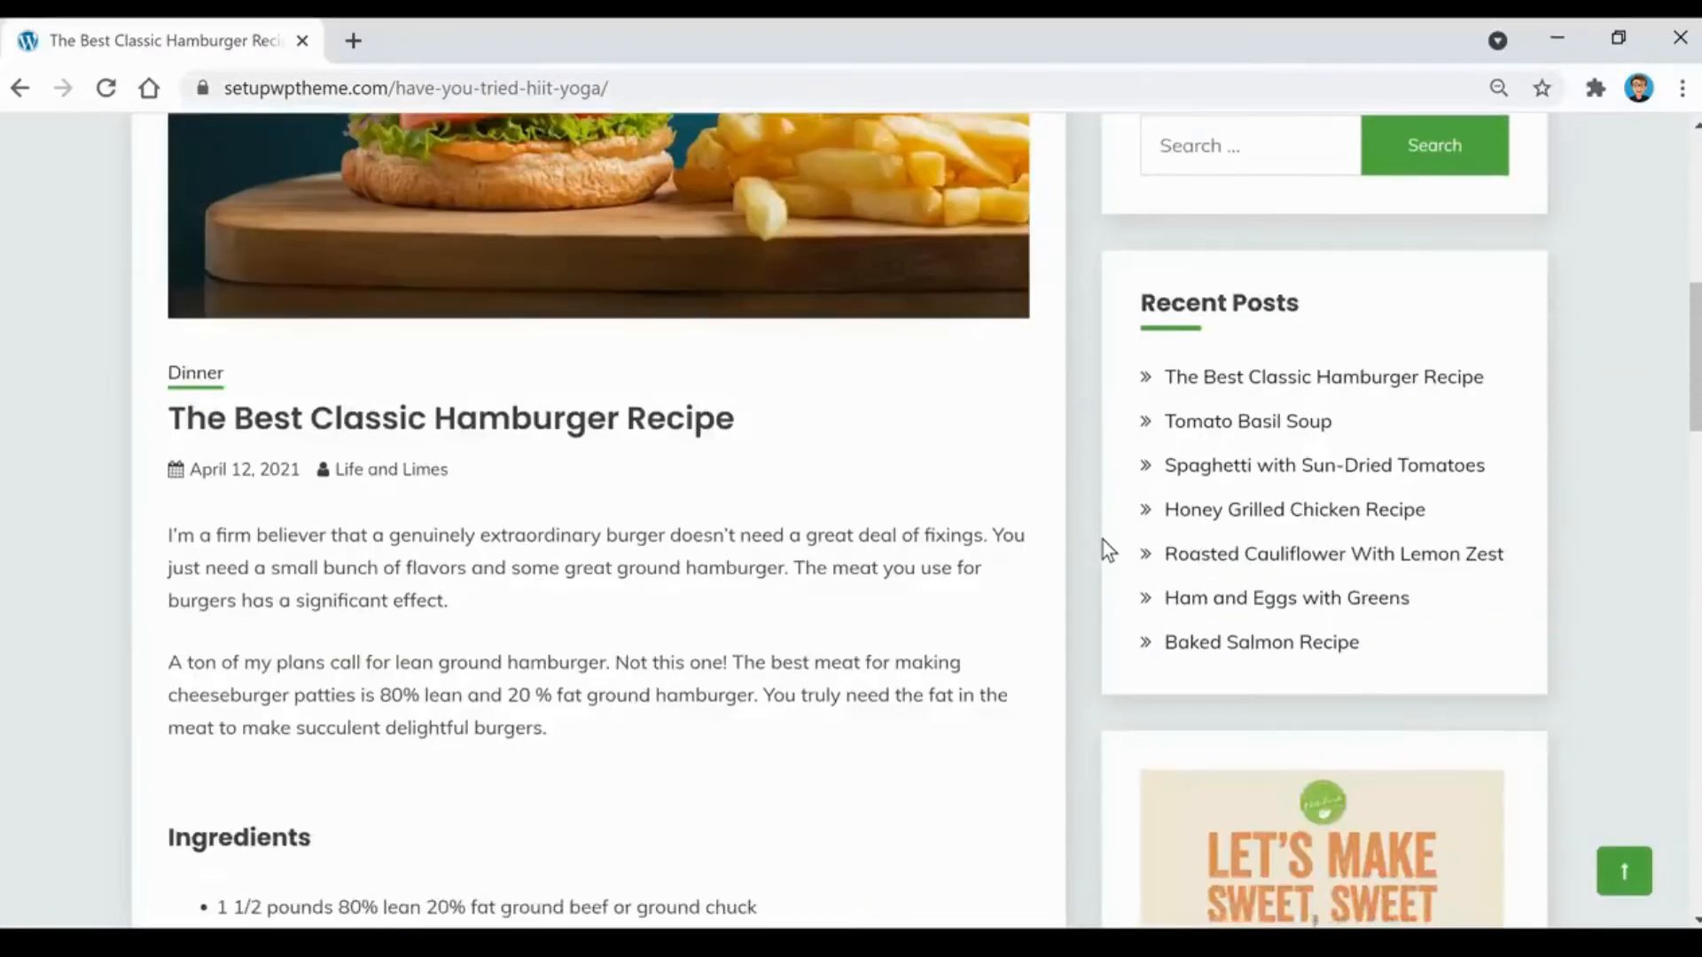
pyautogui.scroll(-3, 550, 502)
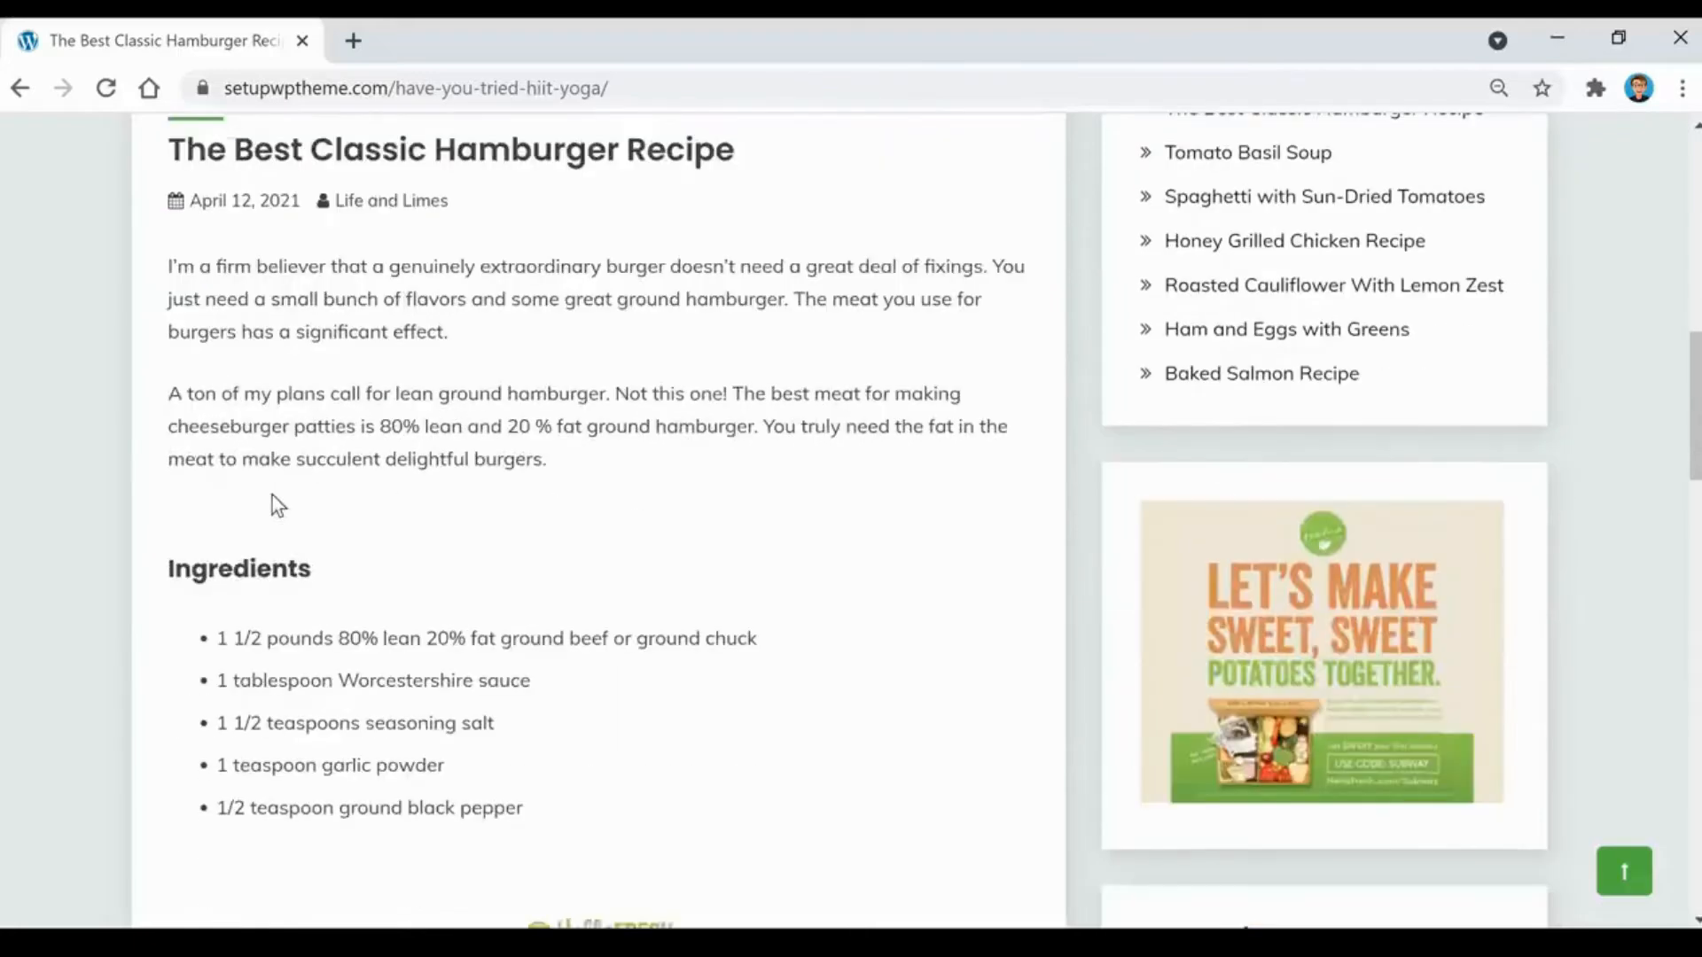
pyautogui.scroll(-1, 49, 512)
pyautogui.scroll(-2, 674, 492)
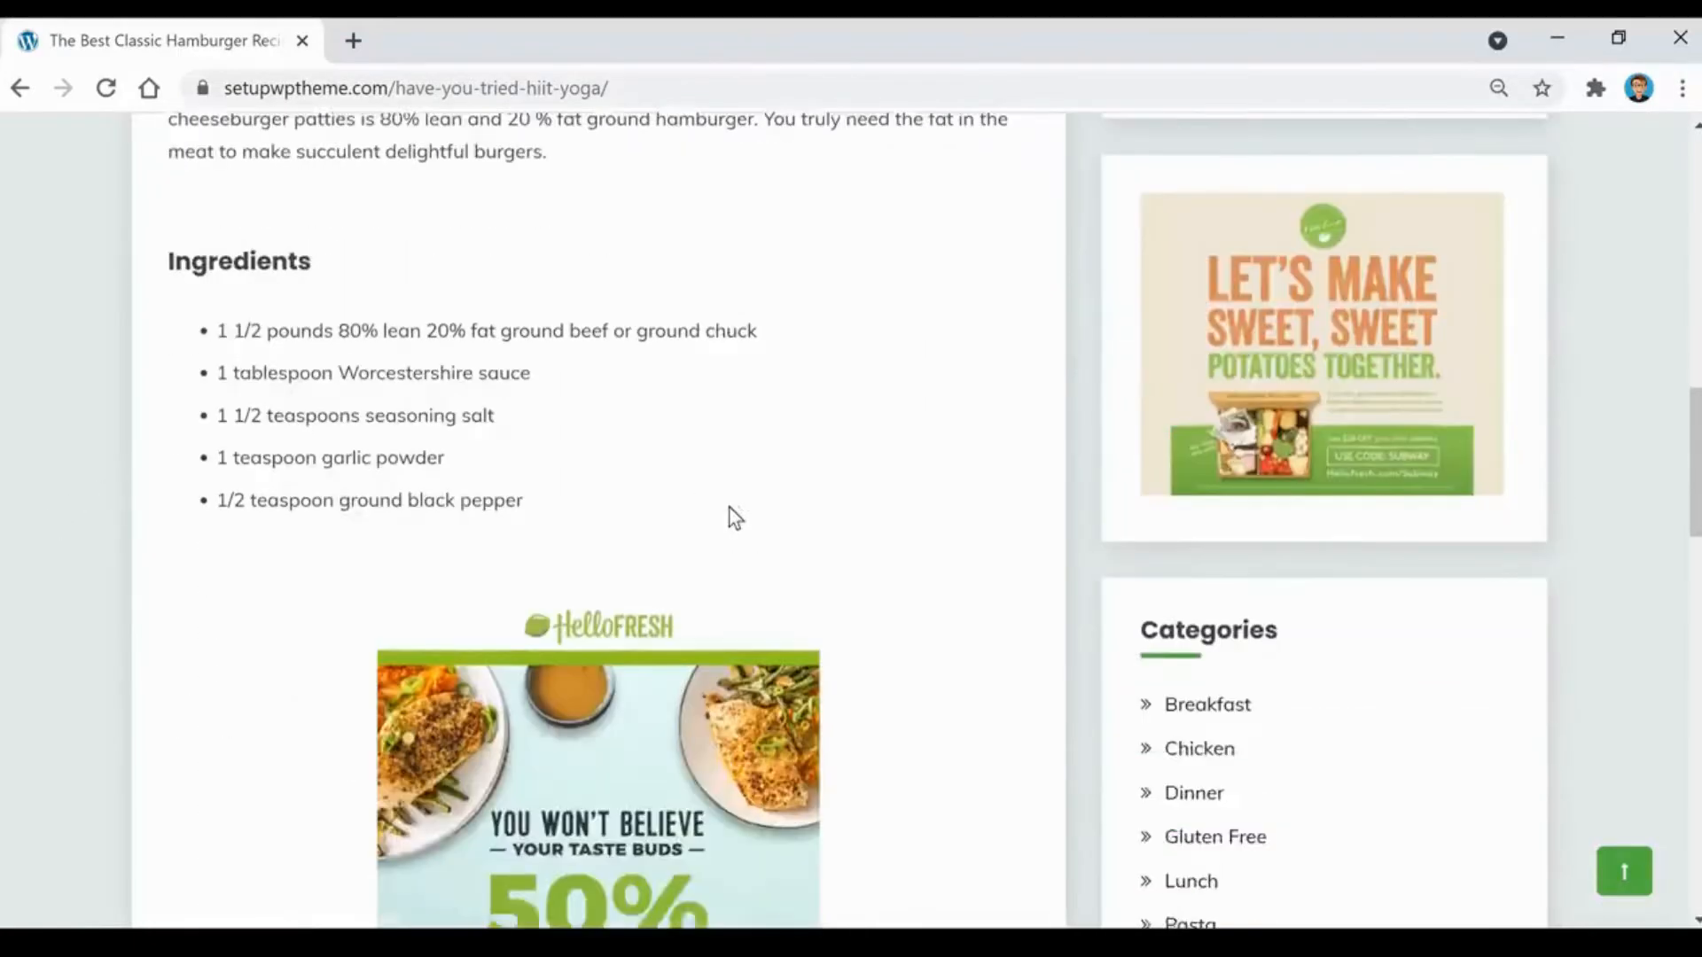
pyautogui.scroll(-2, 921, 532)
pyautogui.scroll(-3, 922, 531)
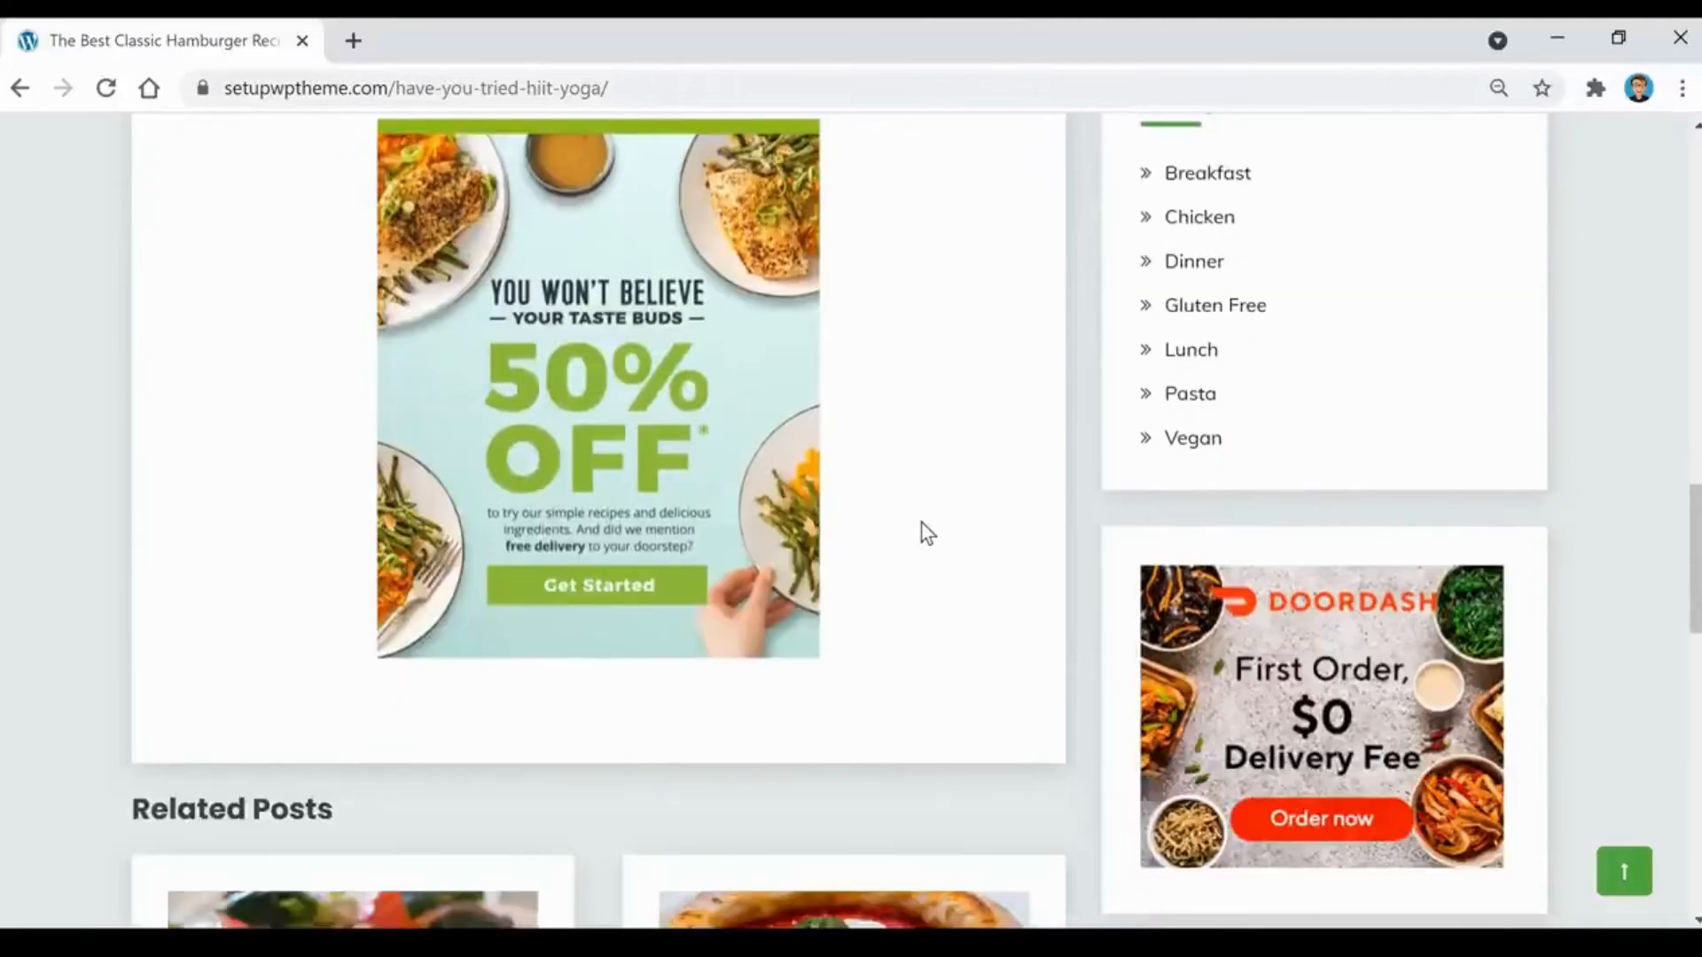
pyautogui.scroll(-3, 926, 531)
pyautogui.scroll(-4, 1049, 575)
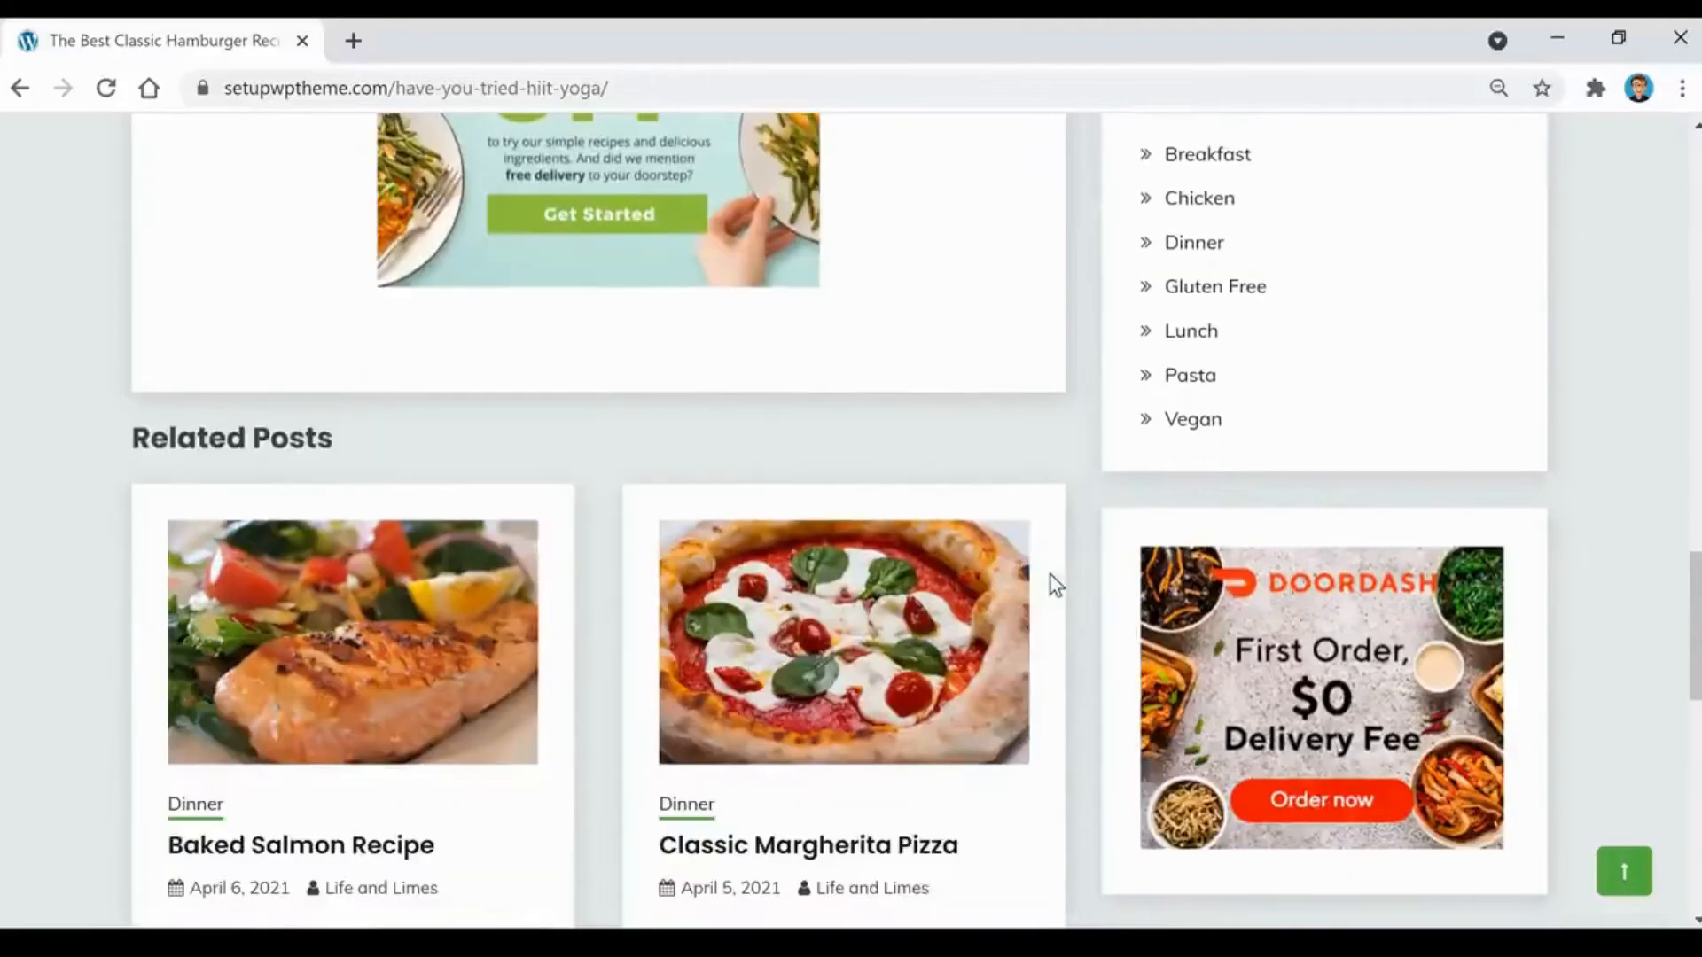
pyautogui.scroll(7, 1110, 666)
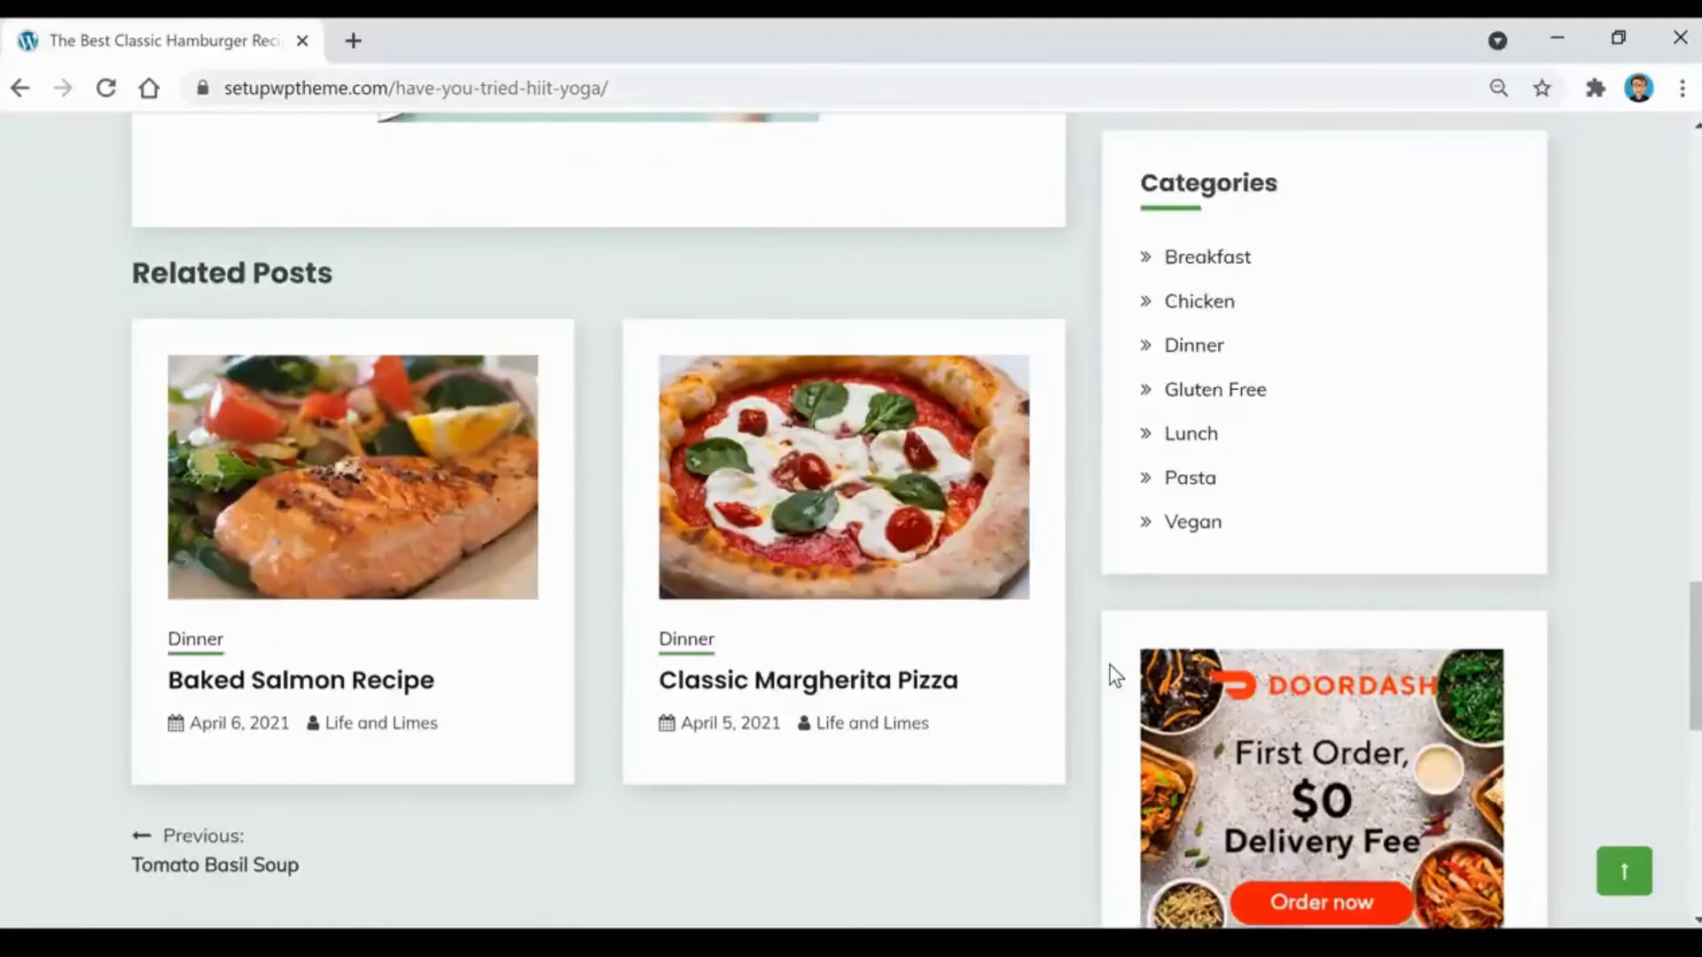
pyautogui.scroll(9, 1110, 665)
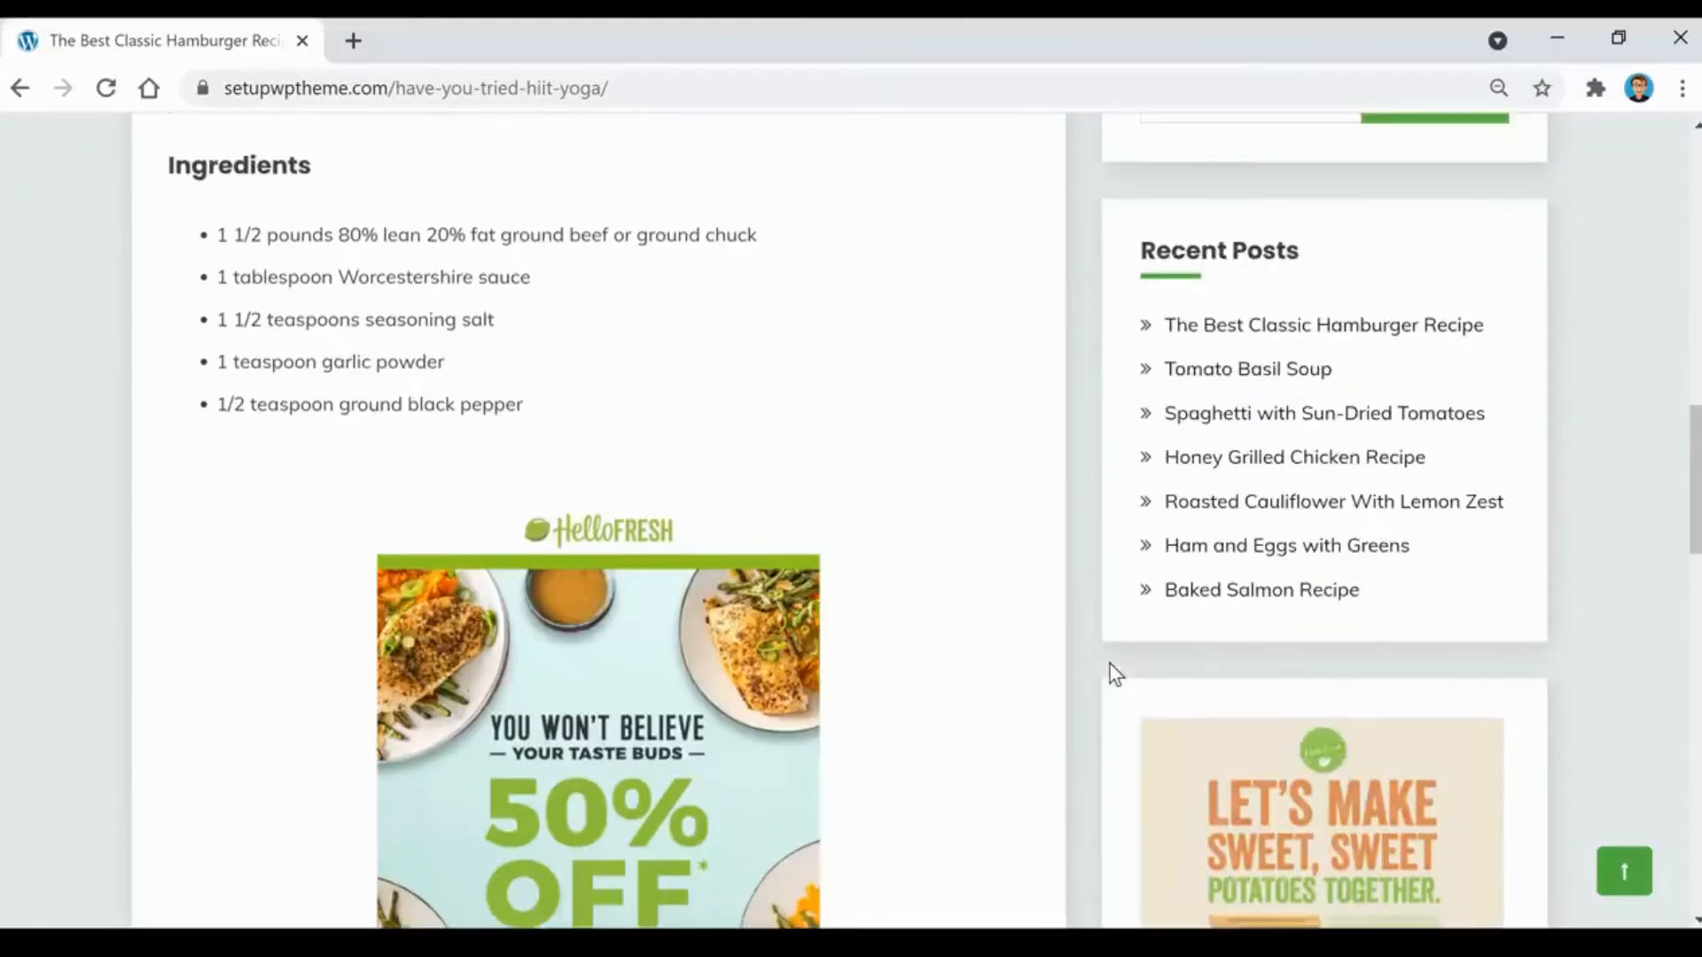
pyautogui.scroll(5, 1110, 664)
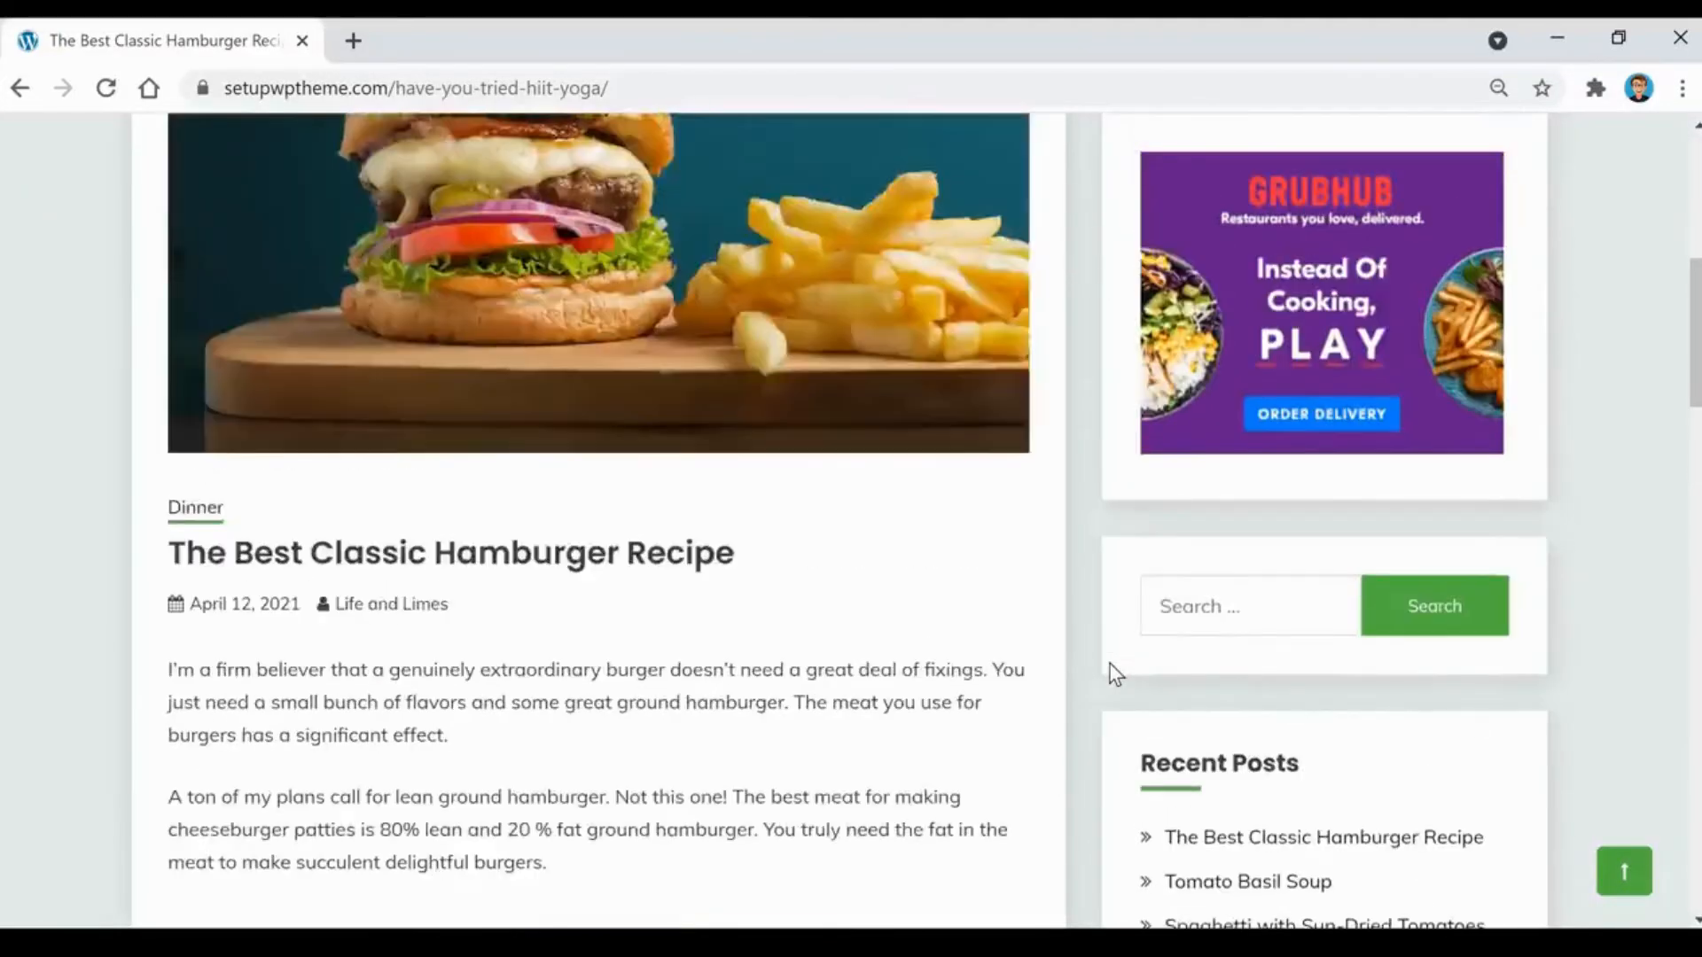
pyautogui.scroll(3, 1109, 665)
pyautogui.scroll(5, 1110, 665)
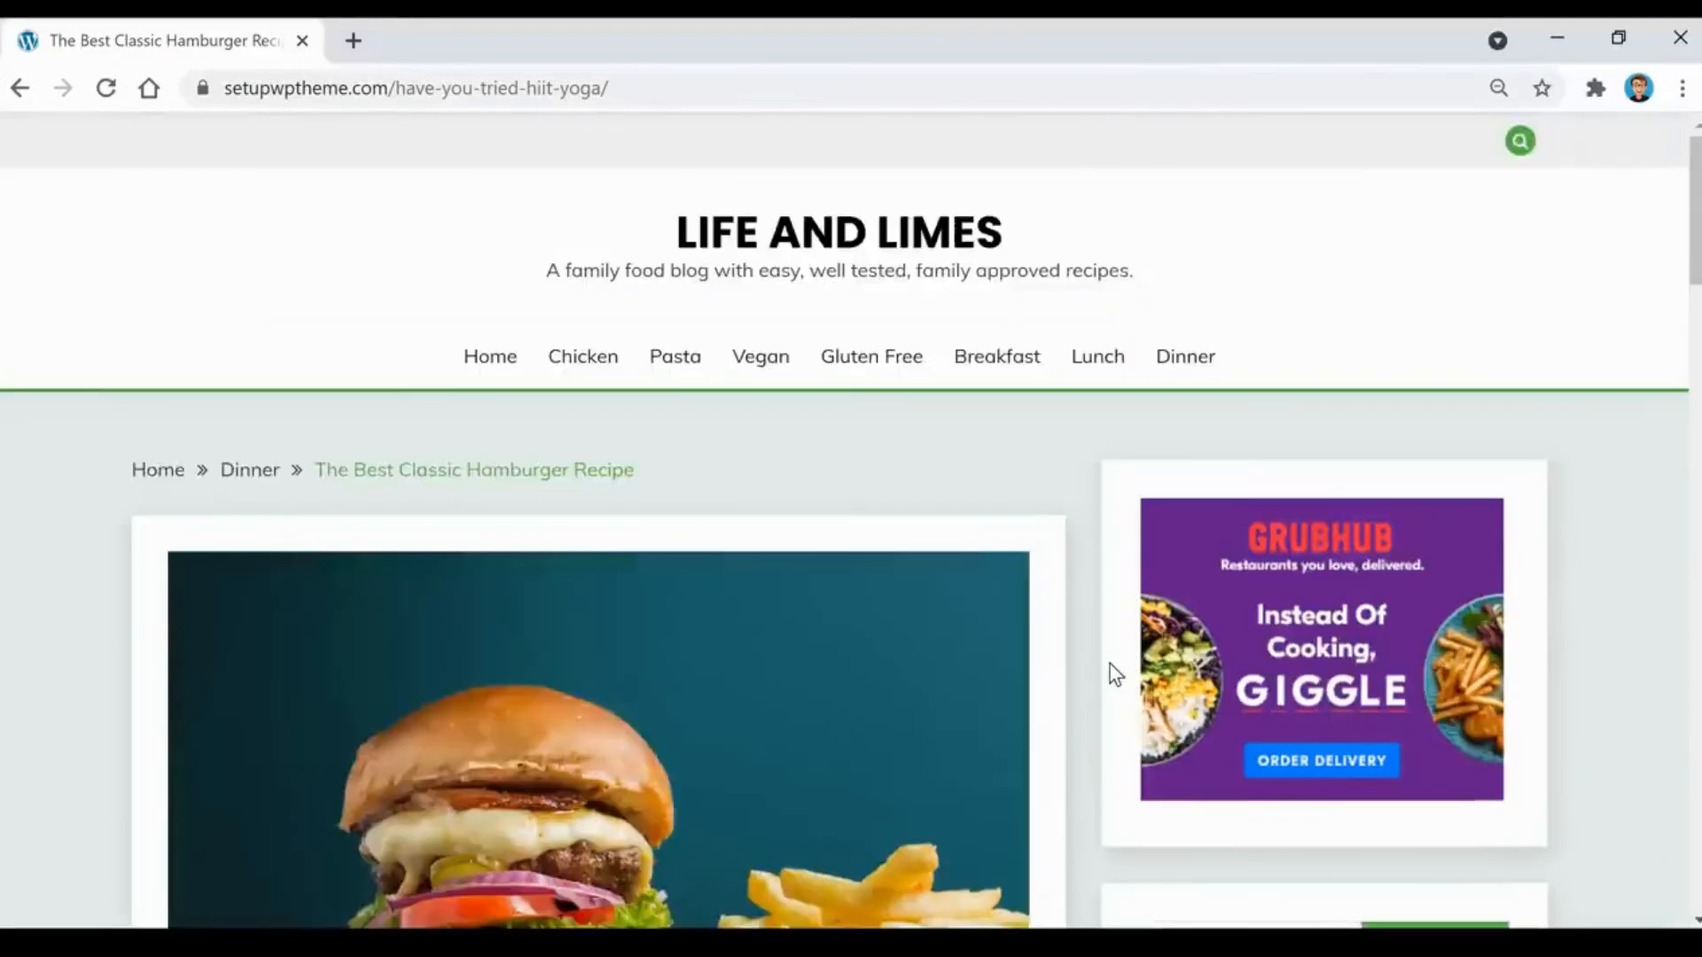
pyautogui.click(718, 238)
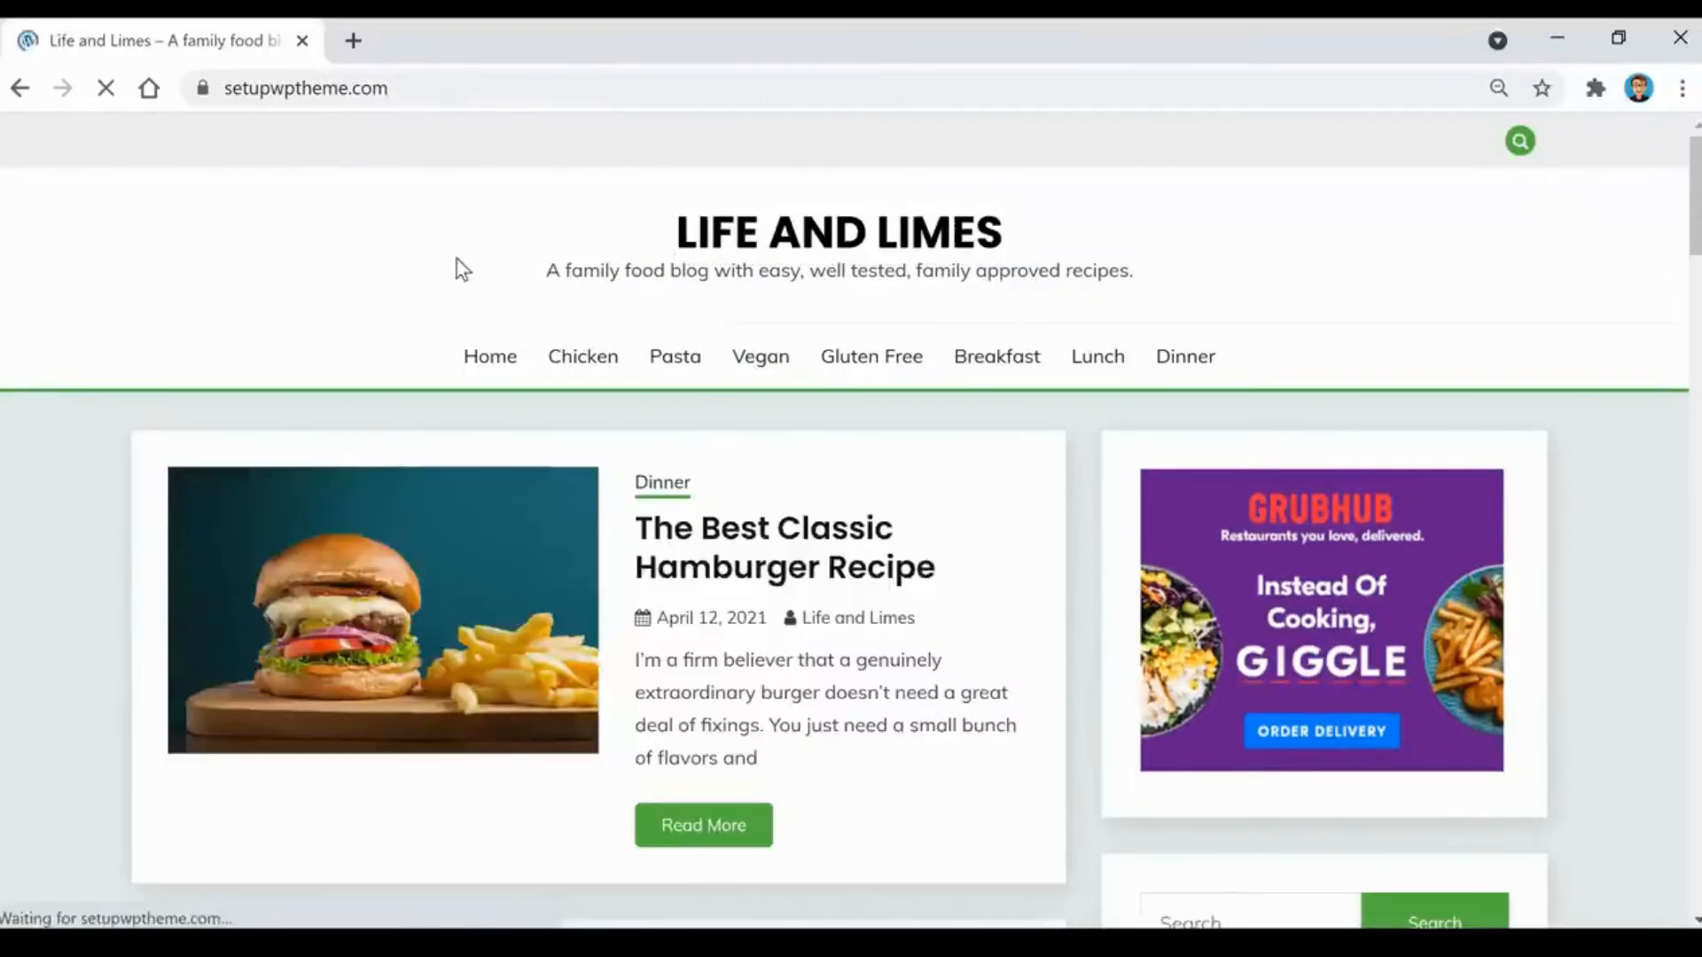